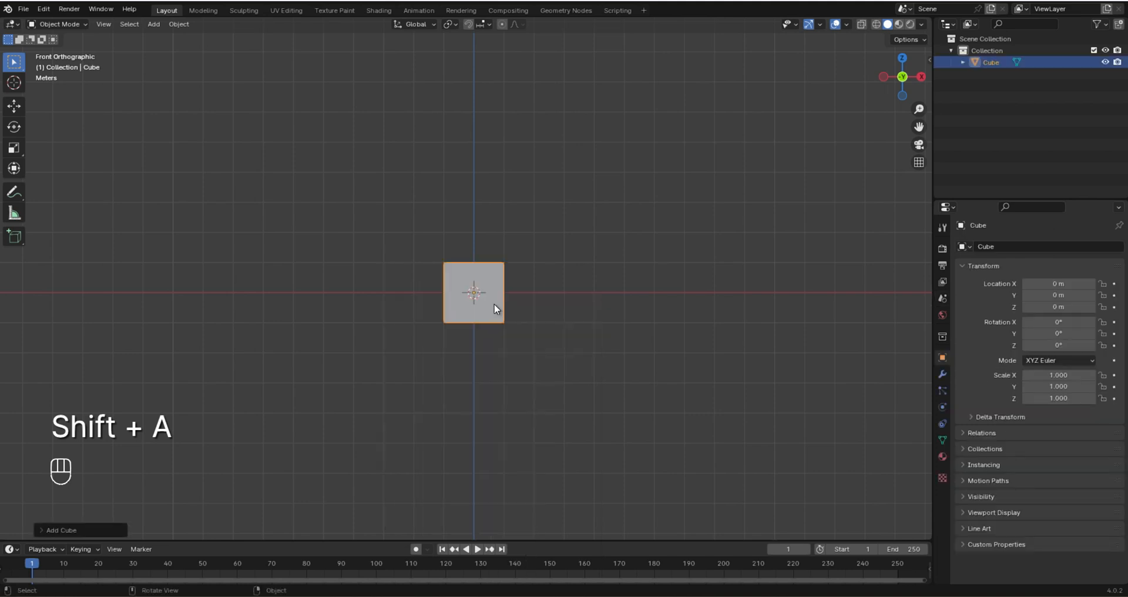
# - Enlarge the cube's whole mesh uniformly in Edit Mode to about 2.5 times its size
pyautogui.press('Tab')
pyautogui.scroll(4, 545, 363)
pyautogui.press('s')
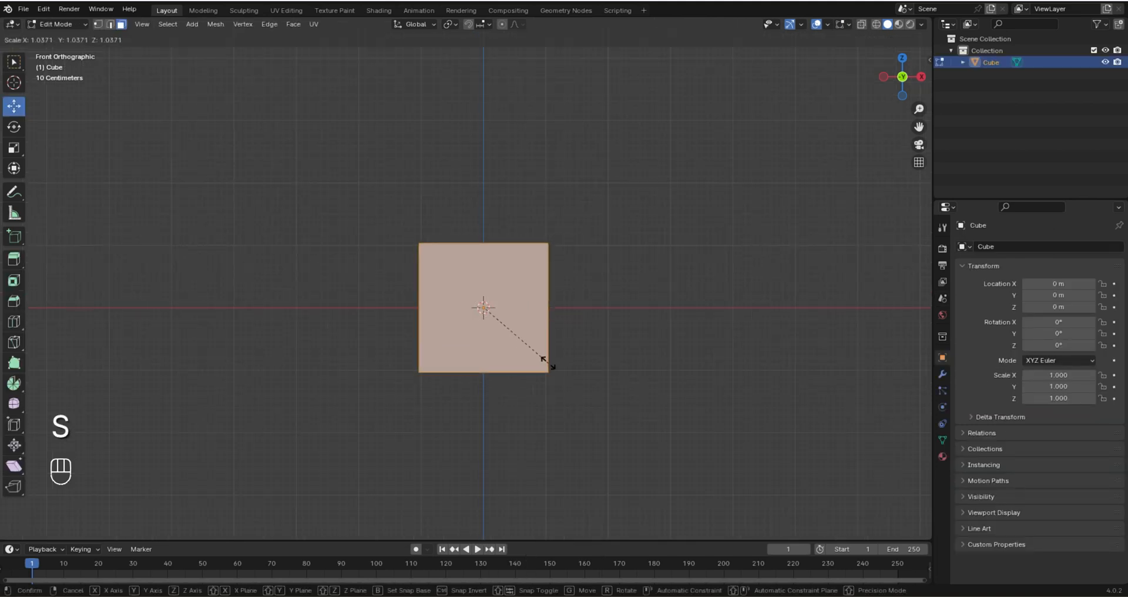
pyautogui.click(655, 406)
pyautogui.hotkey('ctrl', 'z')
# - Narrow the block to about half its width along X and about 0.75 of its depth along Y
pyautogui.press('s')
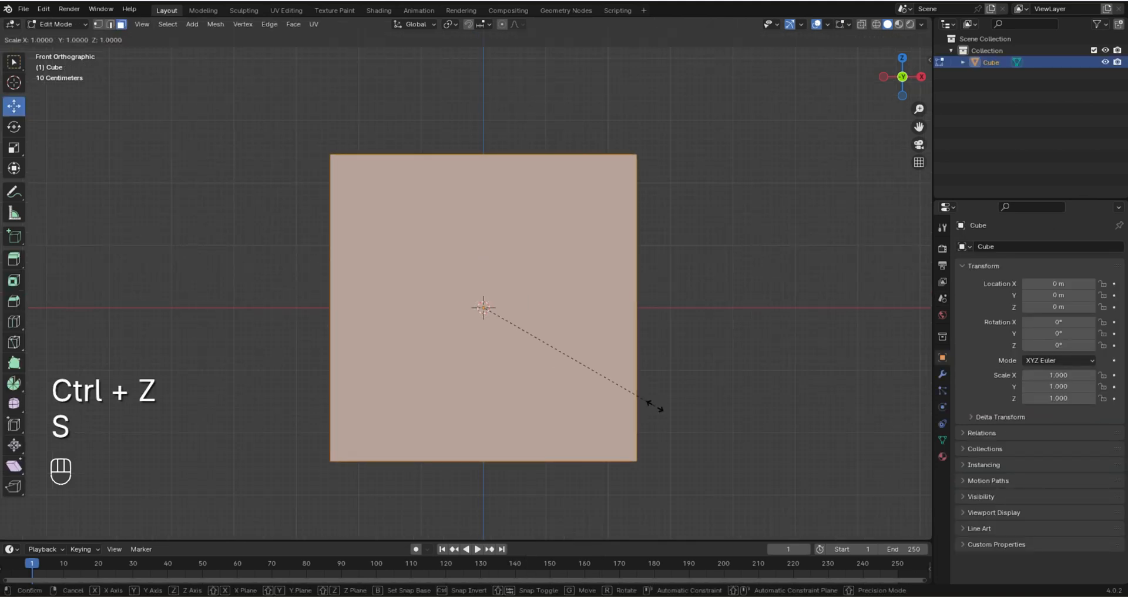
pyautogui.press('x')
pyautogui.click(591, 377)
pyautogui.press('KP_3')
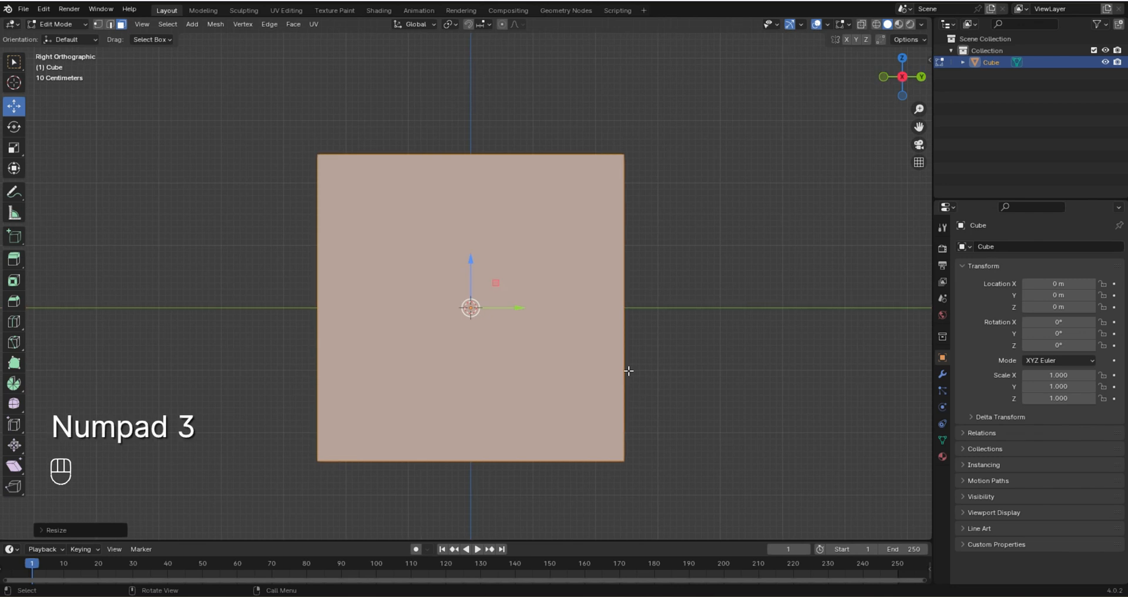
pyautogui.press('s')
pyautogui.press('y')
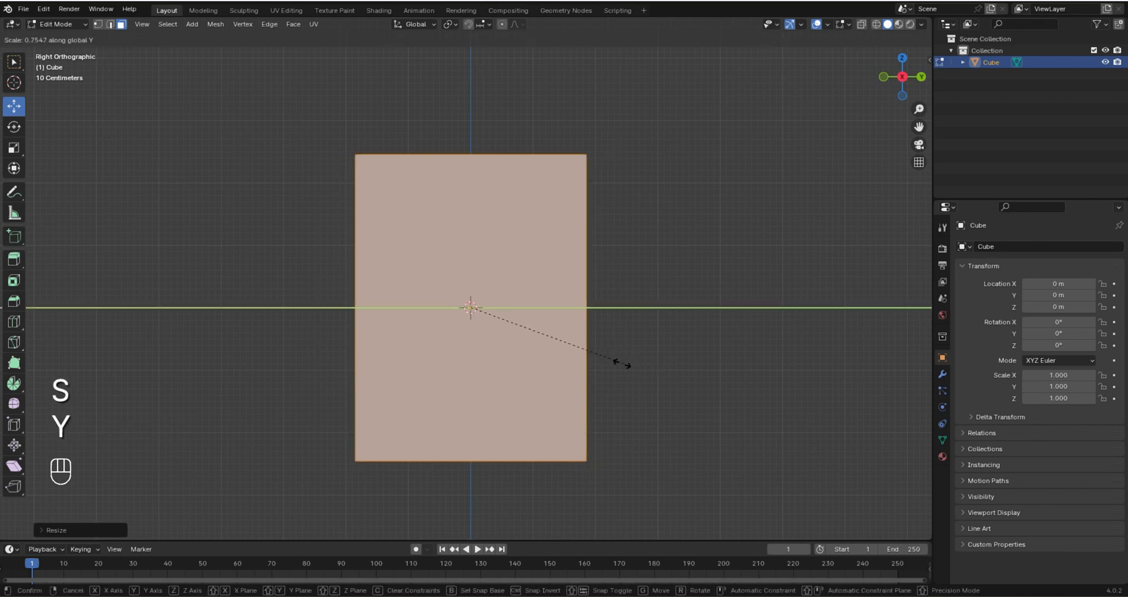
pyautogui.click(551, 354)
# - Stretch the block along Z to about 1.2 times its height
pyautogui.press('KP_1')
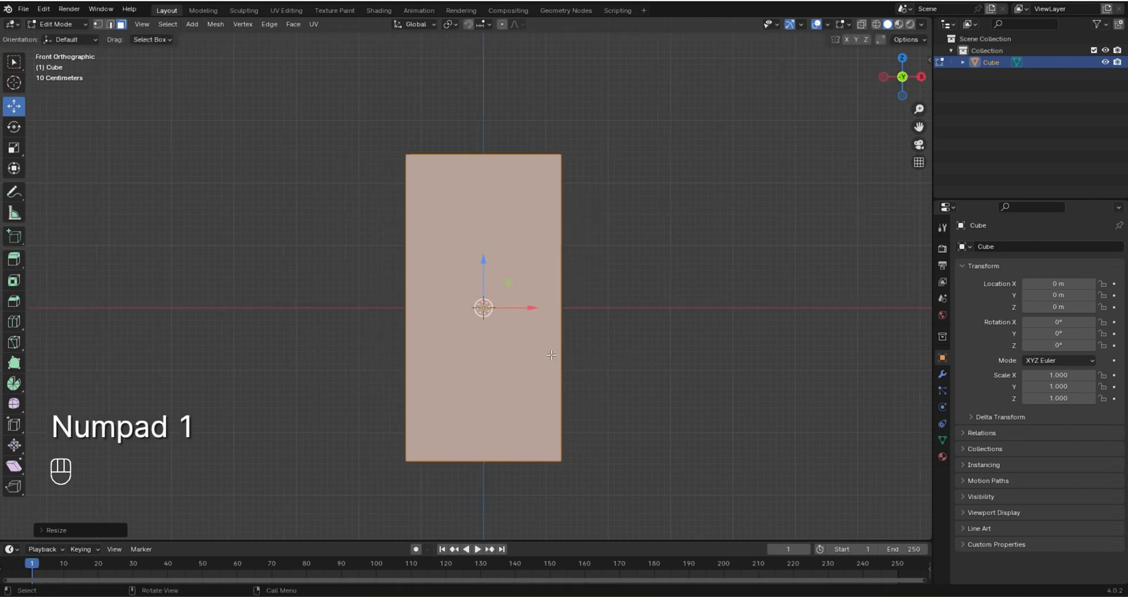
pyautogui.press('s')
pyautogui.press('z')
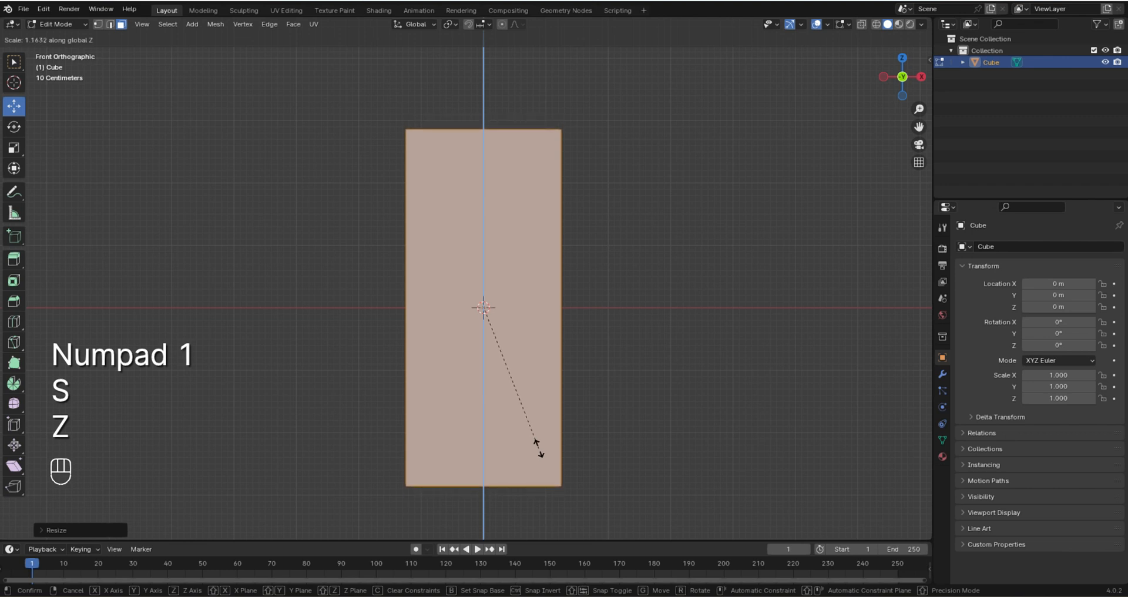
pyautogui.click(536, 448)
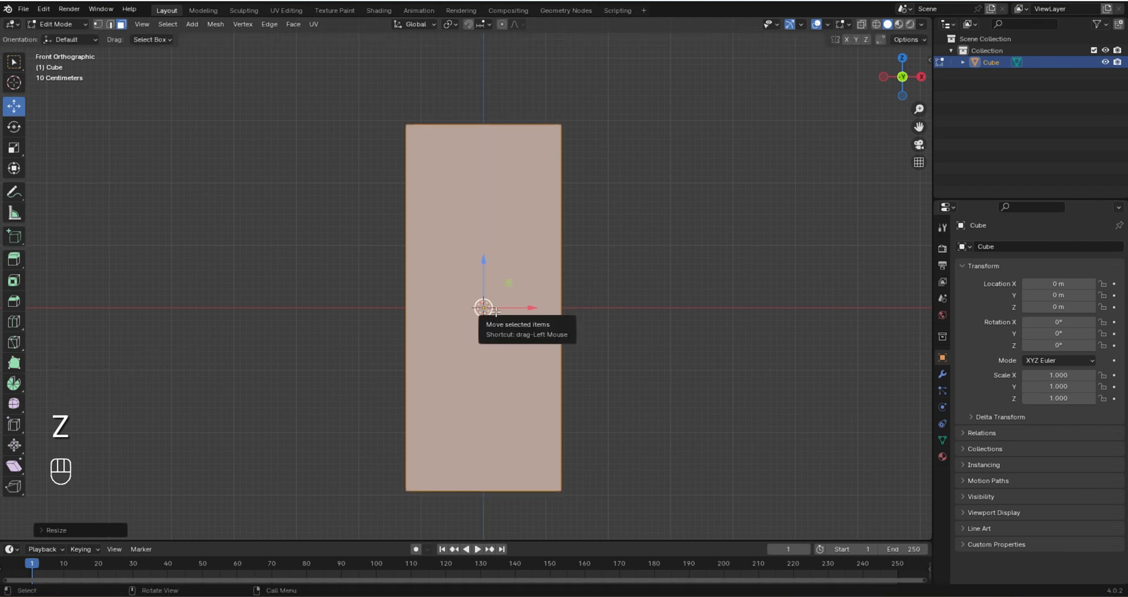
# - Add one horizontal loop cut around the block at about mid-height
pyautogui.hotkey('ctrl', 'r')
pyautogui.click(413, 302)
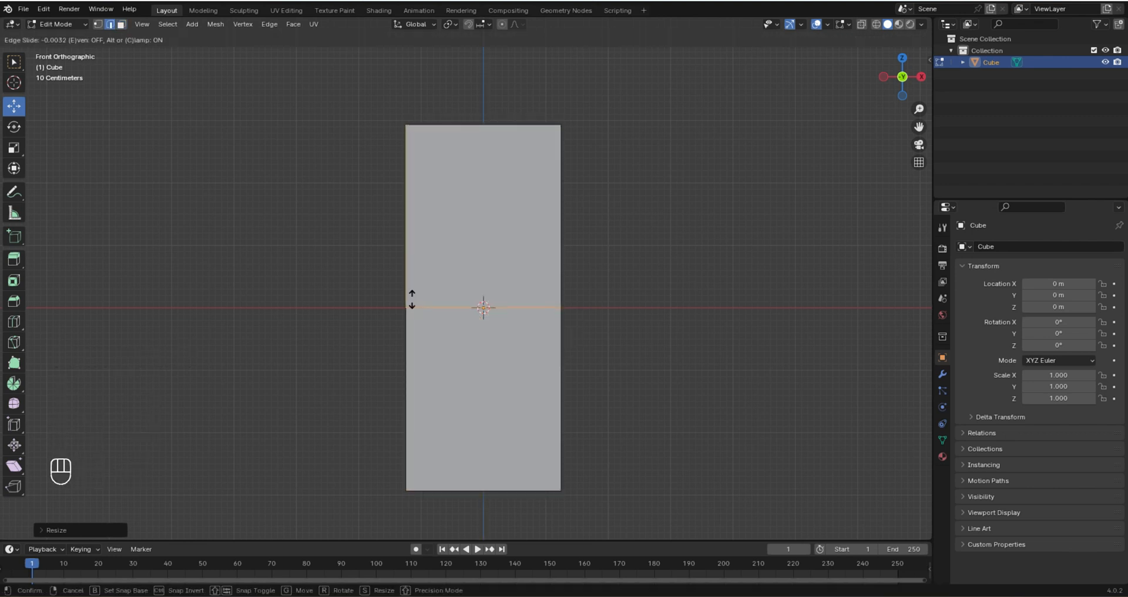
pyautogui.click(413, 300)
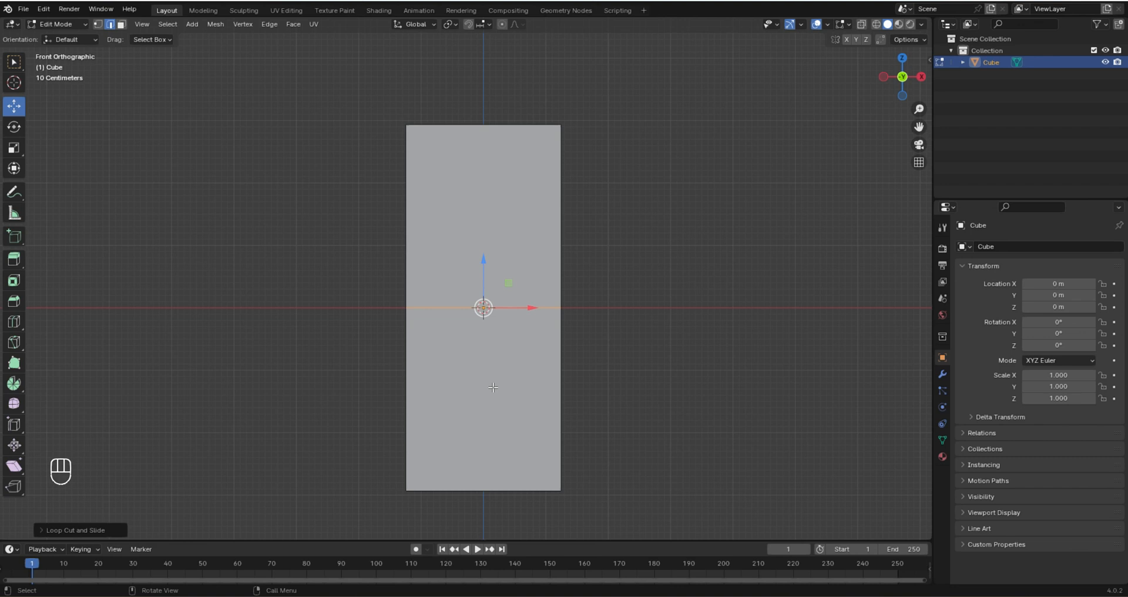
# - Add two vertical loop cuts and scale them apart along X until they sit close to the block's sides
pyautogui.hotkey('ctrl', 'r')
pyautogui.scroll(1, 486, 146)
pyautogui.click(485, 147)
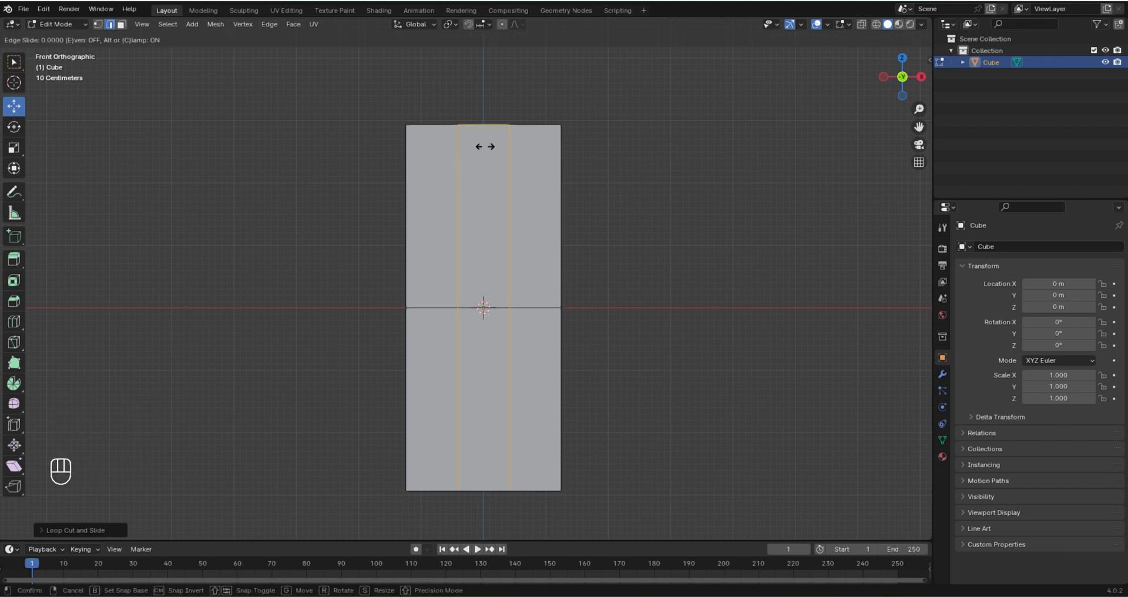
pyautogui.rightClick(485, 146)
pyautogui.press('s')
pyautogui.press('x')
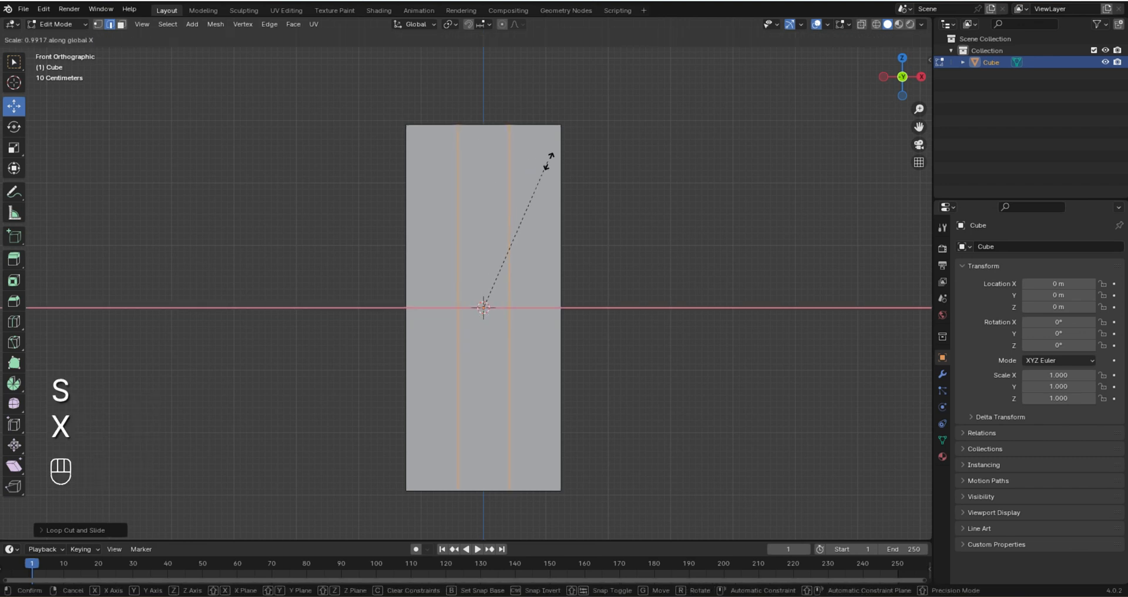
pyautogui.click(841, 172)
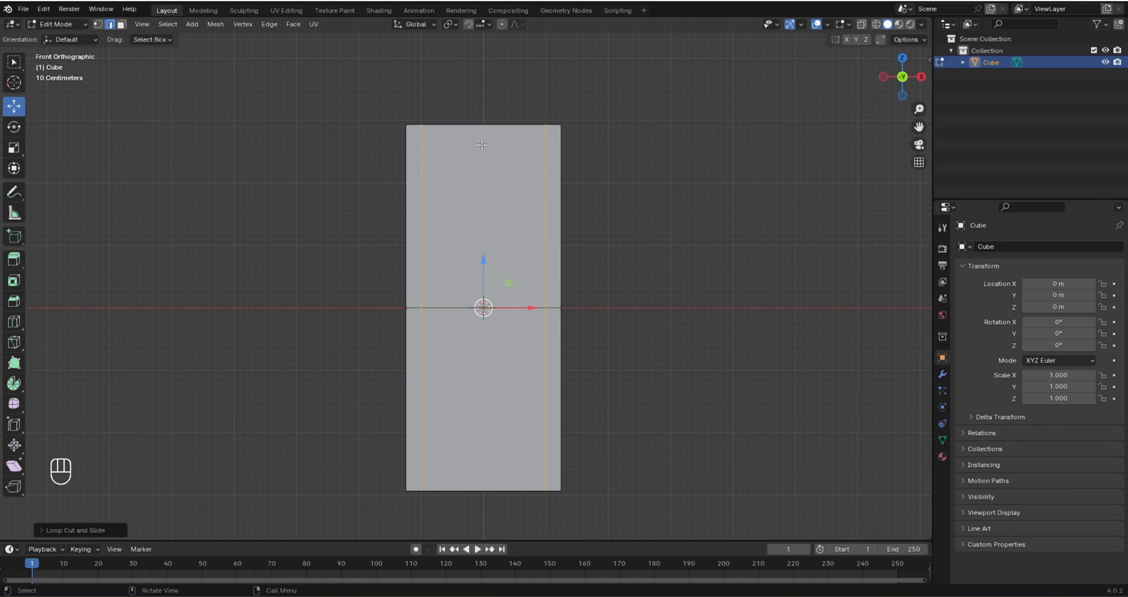
# - Add a horizontal loop cut in the upper half and slide it up near the block's top edge
pyautogui.hotkey('ctrl', 'r')
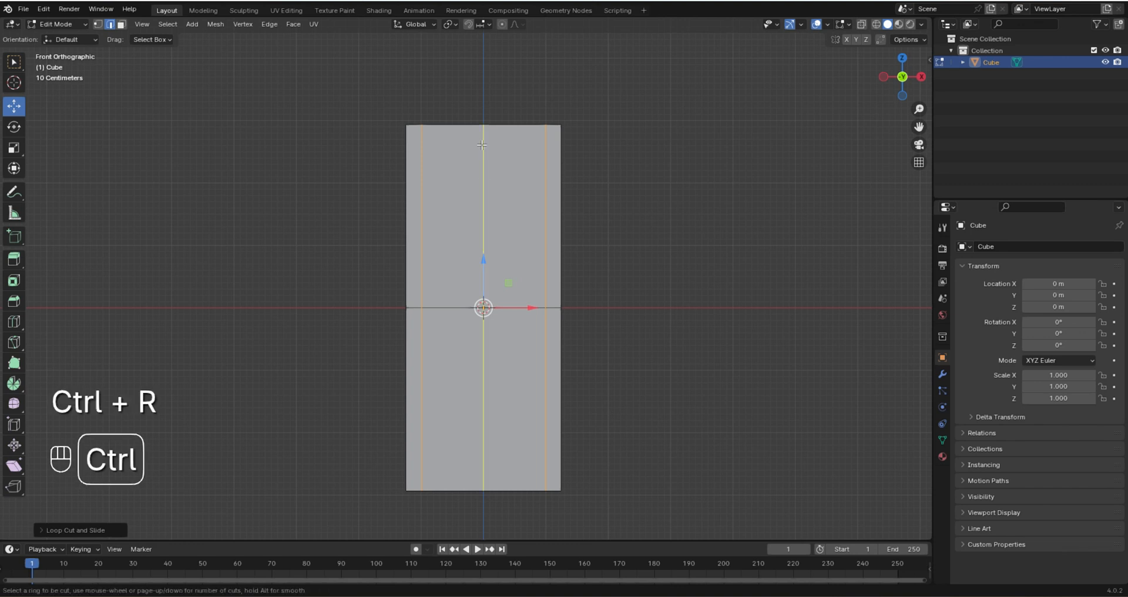
pyautogui.click(411, 144)
pyautogui.click(410, 112)
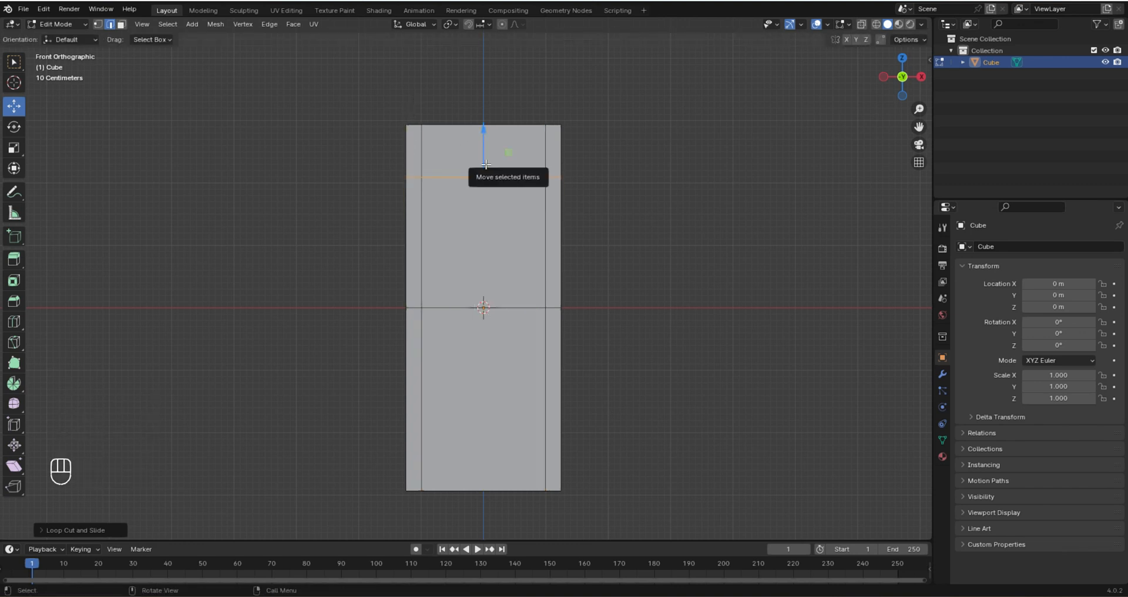
pyautogui.press('g')
pyautogui.press('g')
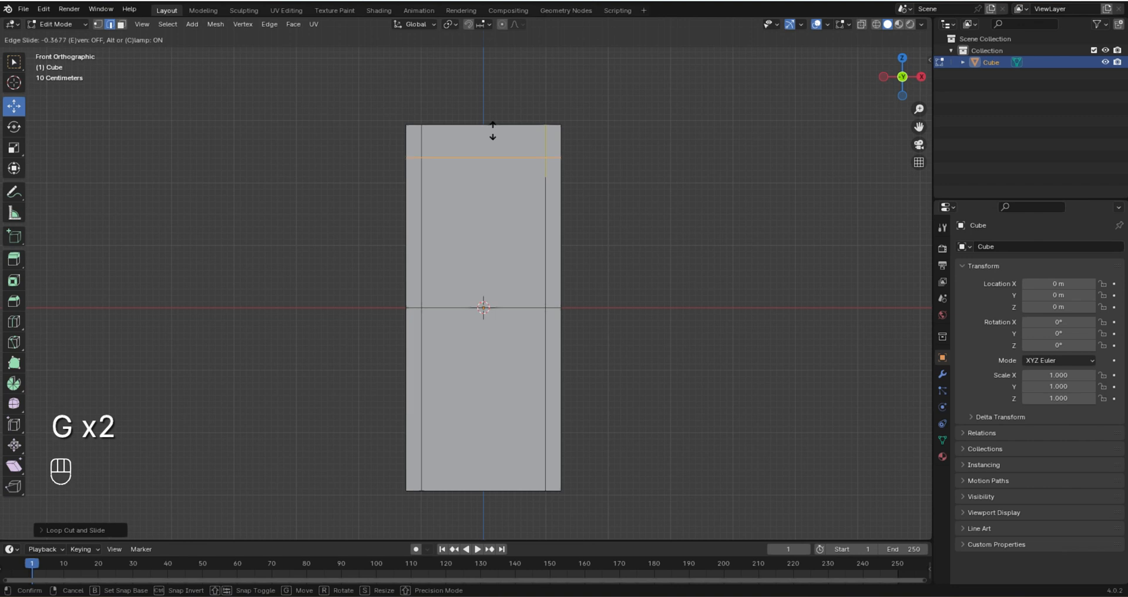
pyautogui.click(497, 135)
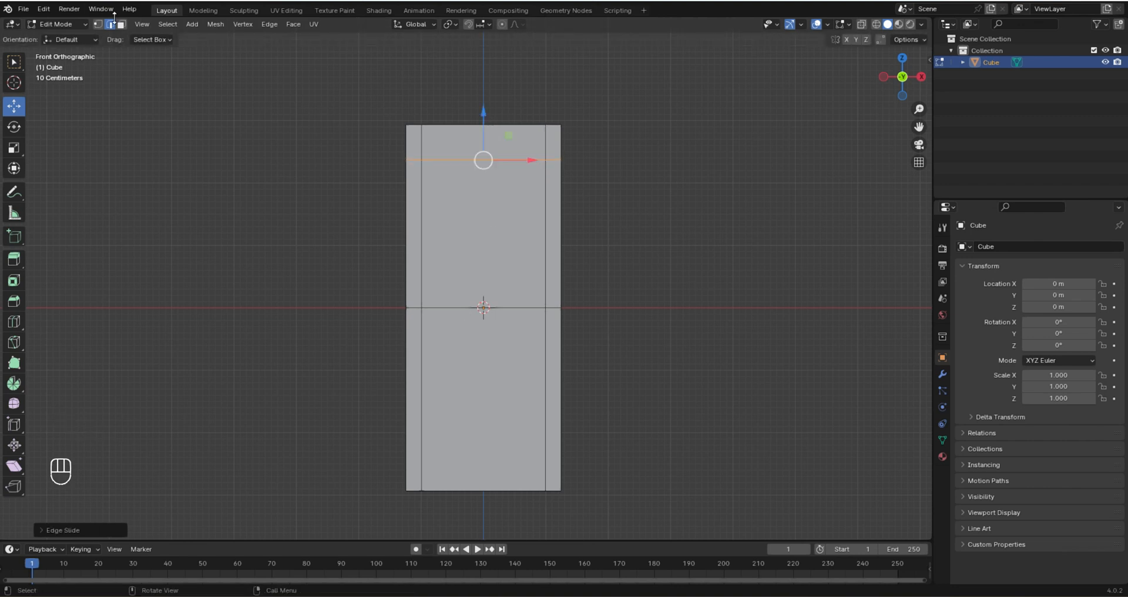
# - Select the front faces of the lower half and pull them forward along Y so the section above slopes
pyautogui.click(447, 380)
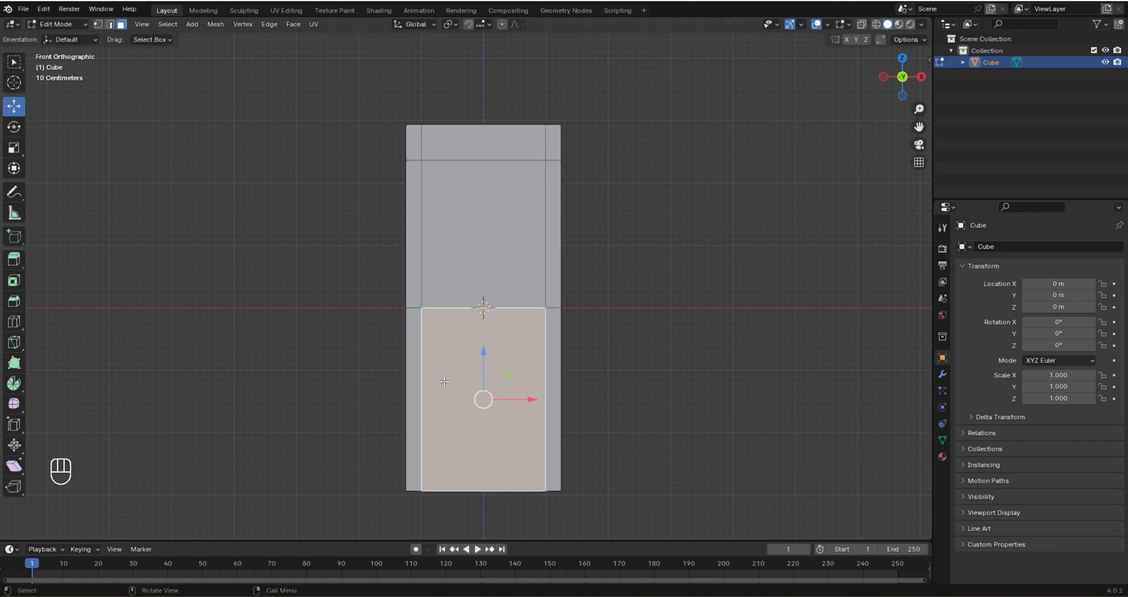
pyautogui.keyDown('shift'); pyautogui.click(407, 377); pyautogui.keyUp('shift')
pyautogui.moveTo(407, 376); pyautogui.dragTo(587, 420, button='middle')
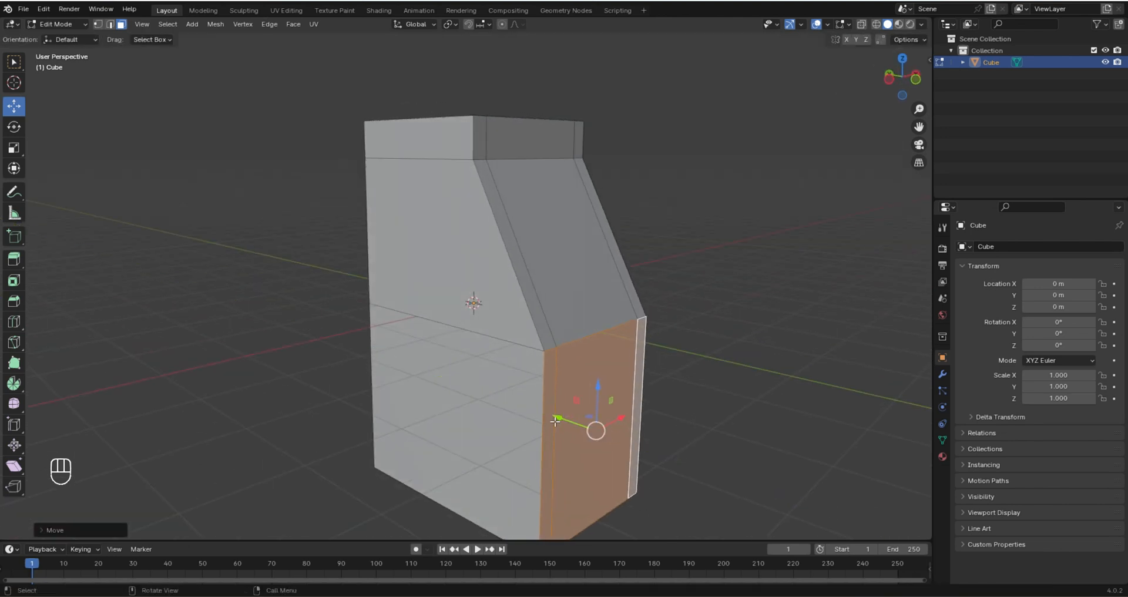
# - Extrude the central sloped front face inward into the body, using the right view with X-ray display
pyautogui.click(604, 325)
pyautogui.moveTo(604, 325); pyautogui.dragTo(783, 90, button='middle')
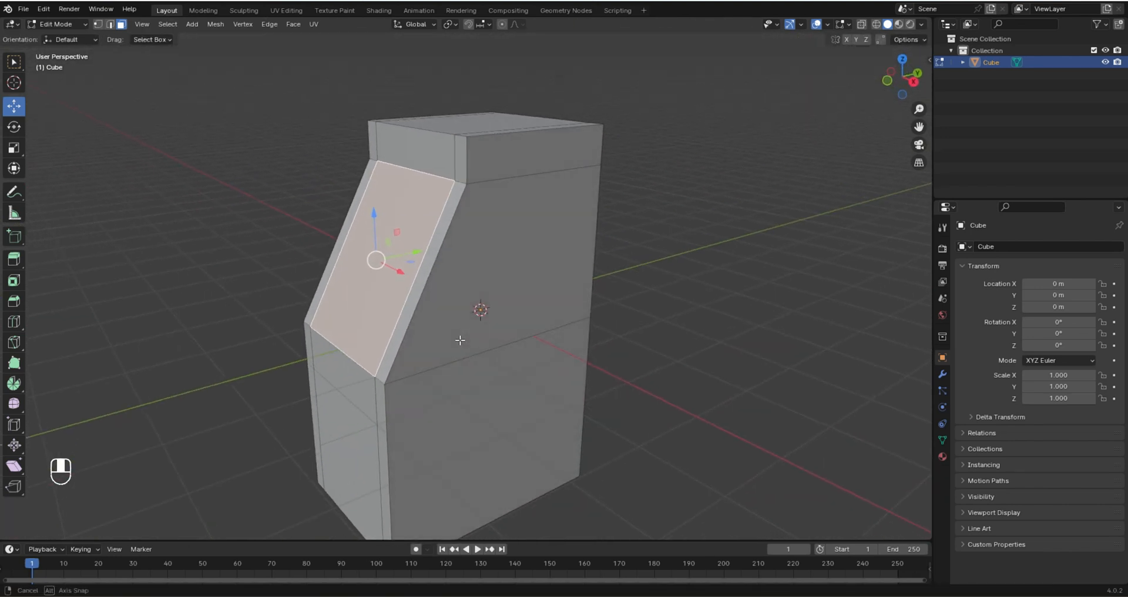
pyautogui.press('KP_3')
pyautogui.moveTo(915, 130); pyautogui.dragTo(943, 167)
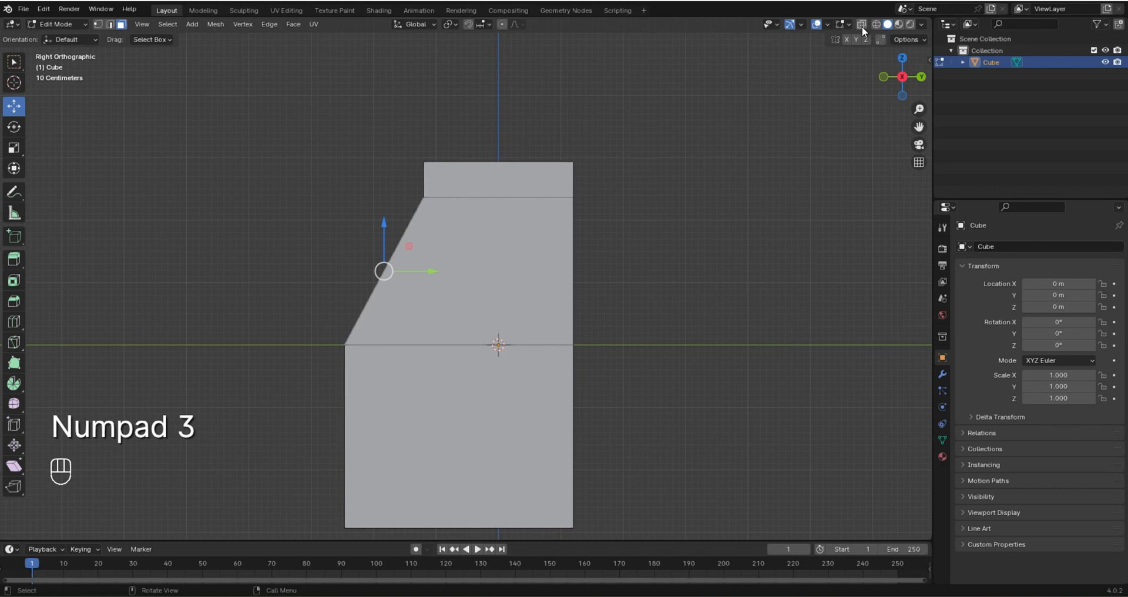
pyautogui.click(861, 24)
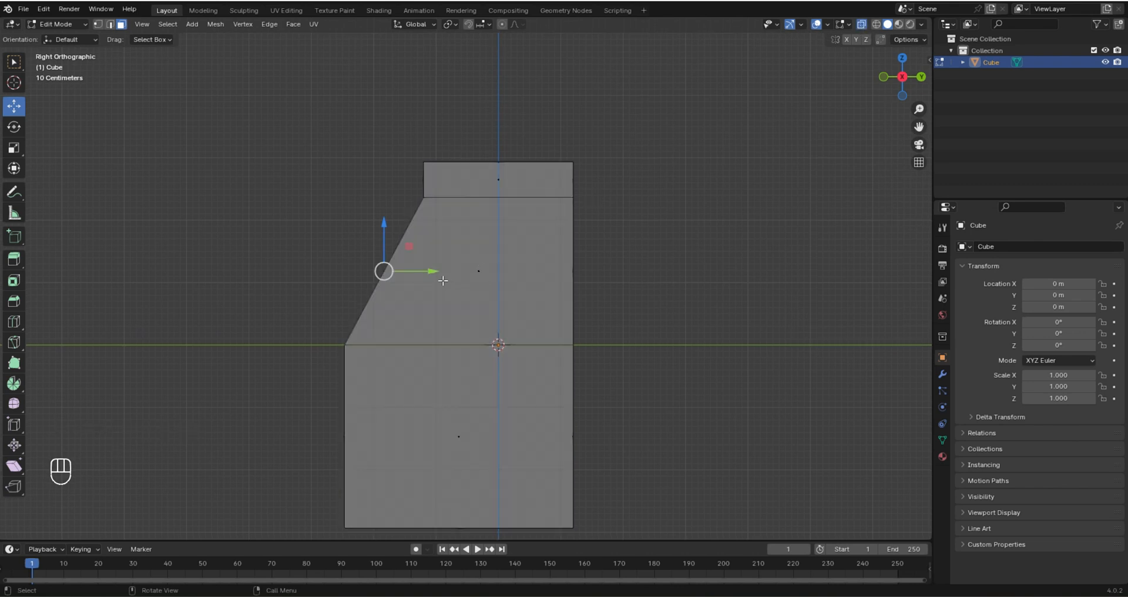
pyautogui.press('e')
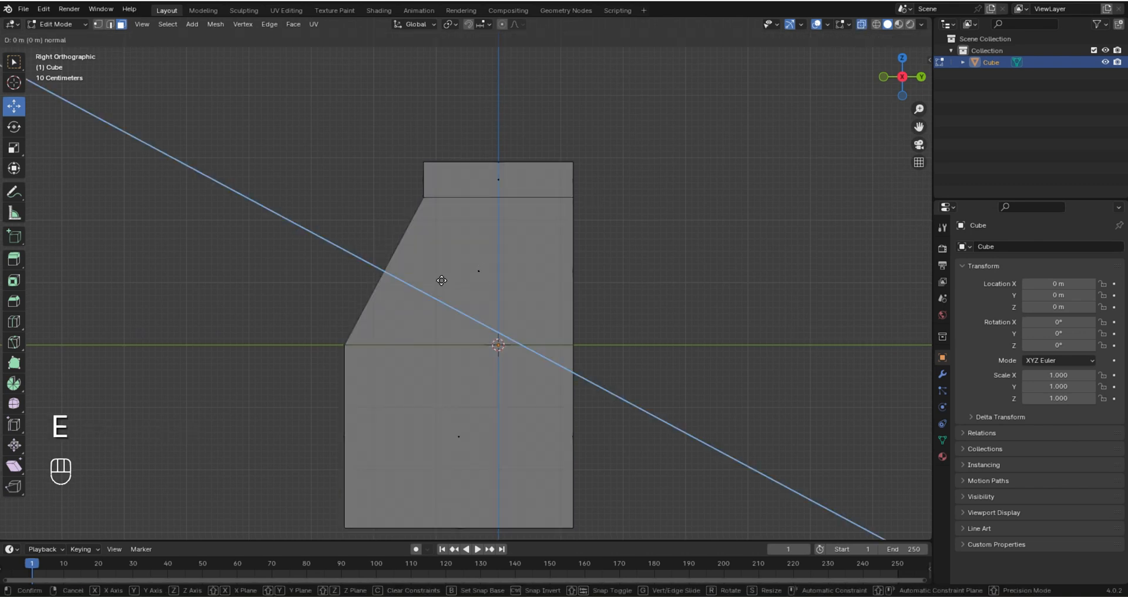
pyautogui.click(455, 282)
pyautogui.hotkey('ctrl', 'z')
pyautogui.press('e')
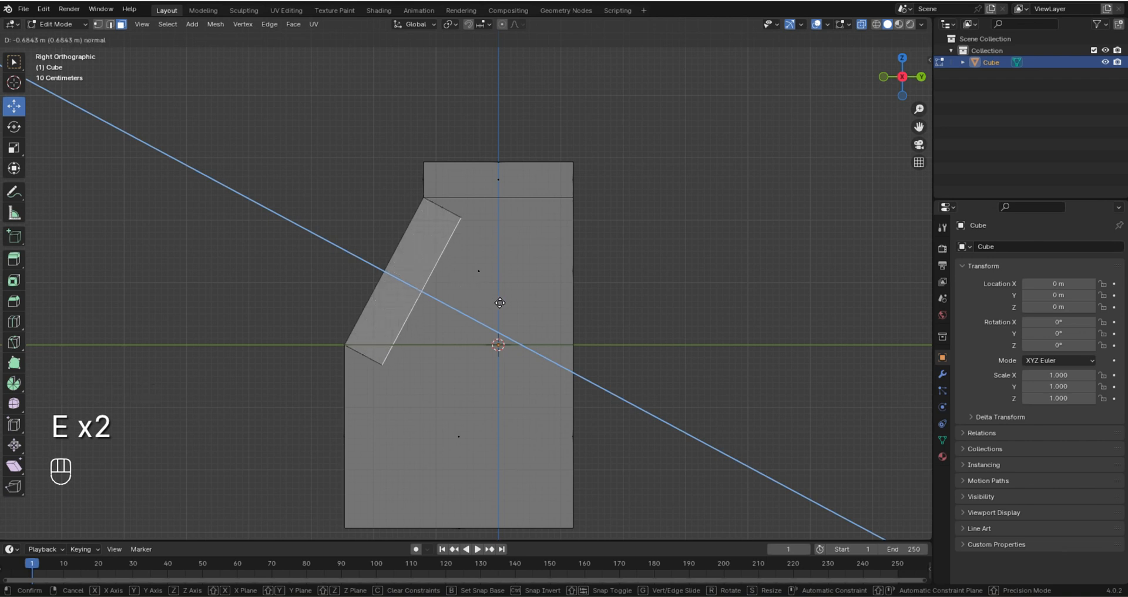
pyautogui.click(552, 326)
# - Rotate the extruded inner face until it stands nearly vertical and move it up along Z
pyautogui.press('r')
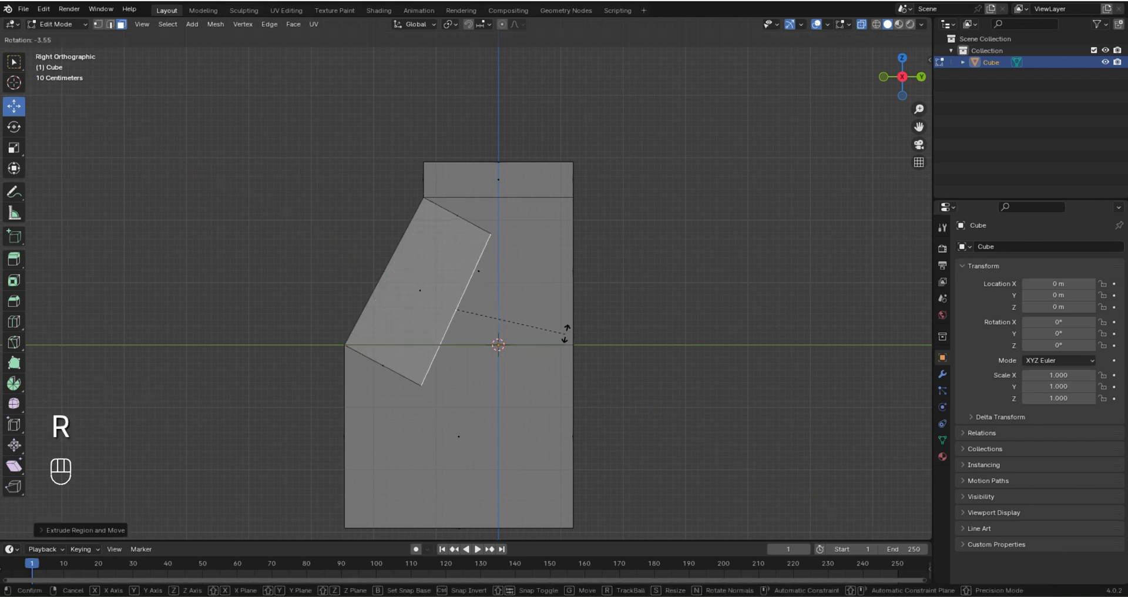
pyautogui.click(567, 315)
pyautogui.moveTo(455, 269); pyautogui.dragTo(478, 242)
pyautogui.press('r')
pyautogui.click(568, 294)
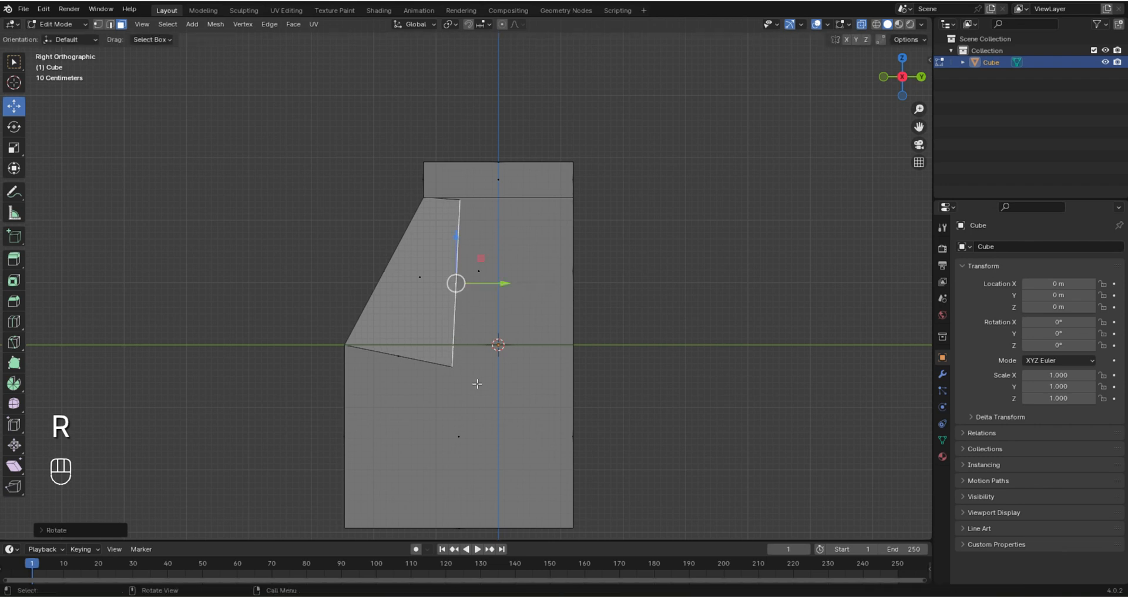
# - Shorten the inner face along Z and raise it to fit between the upper and middle horizontal cuts
pyautogui.press('s')
pyautogui.press('z')
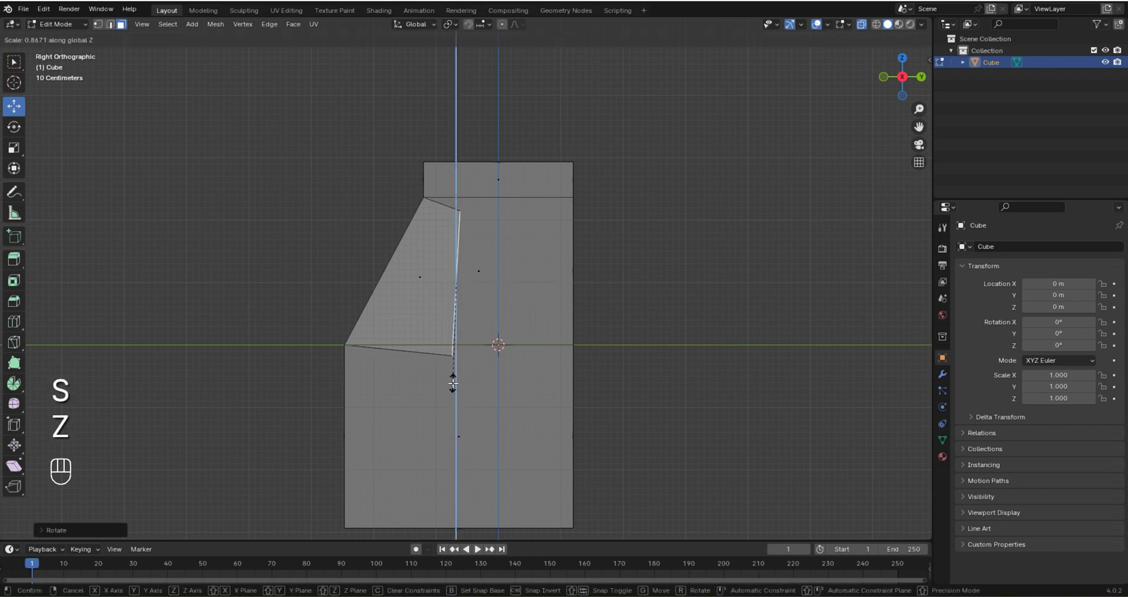
pyautogui.click(452, 383)
pyautogui.moveTo(454, 243); pyautogui.dragTo(467, 224)
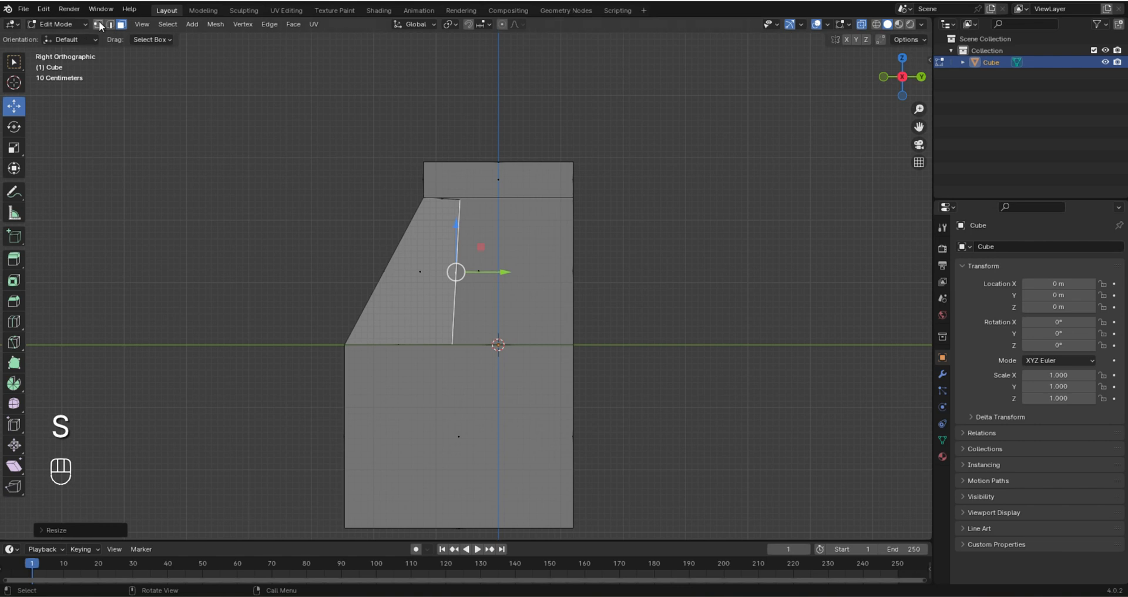
# - Select the inner face's upper vertices and adjust their height slightly along Z
pyautogui.click(98, 24)
pyautogui.click(464, 200)
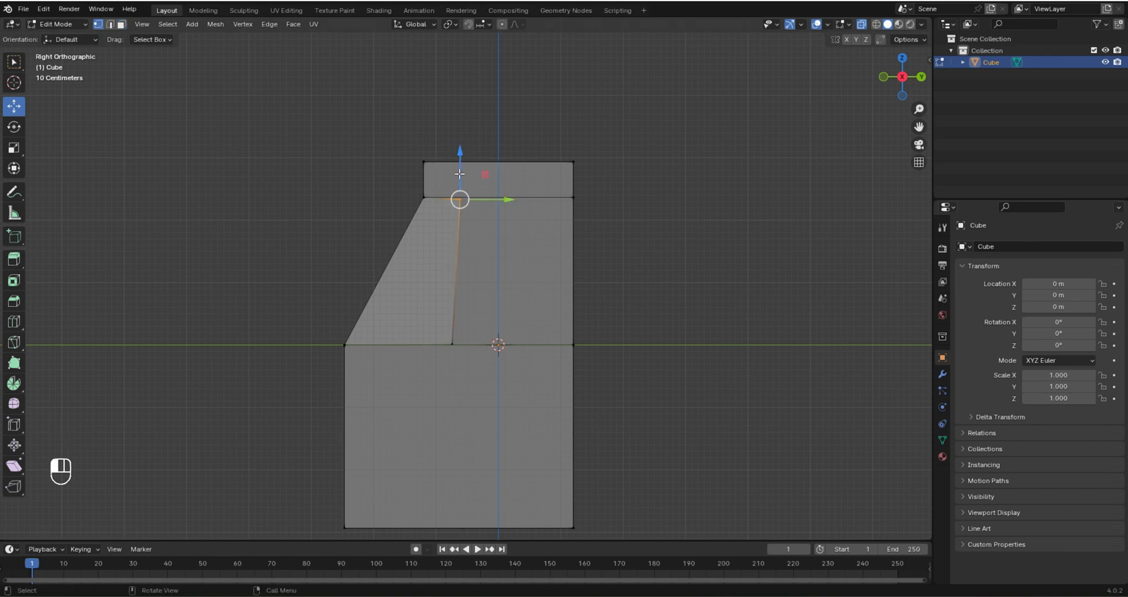
pyautogui.moveTo(459, 174); pyautogui.dragTo(461, 177)
# - Turn off X-ray and raise the recess's lower back edge along Z so its floor slopes up toward the back
pyautogui.moveTo(379, 379); pyautogui.dragTo(490, 406, button='middle')
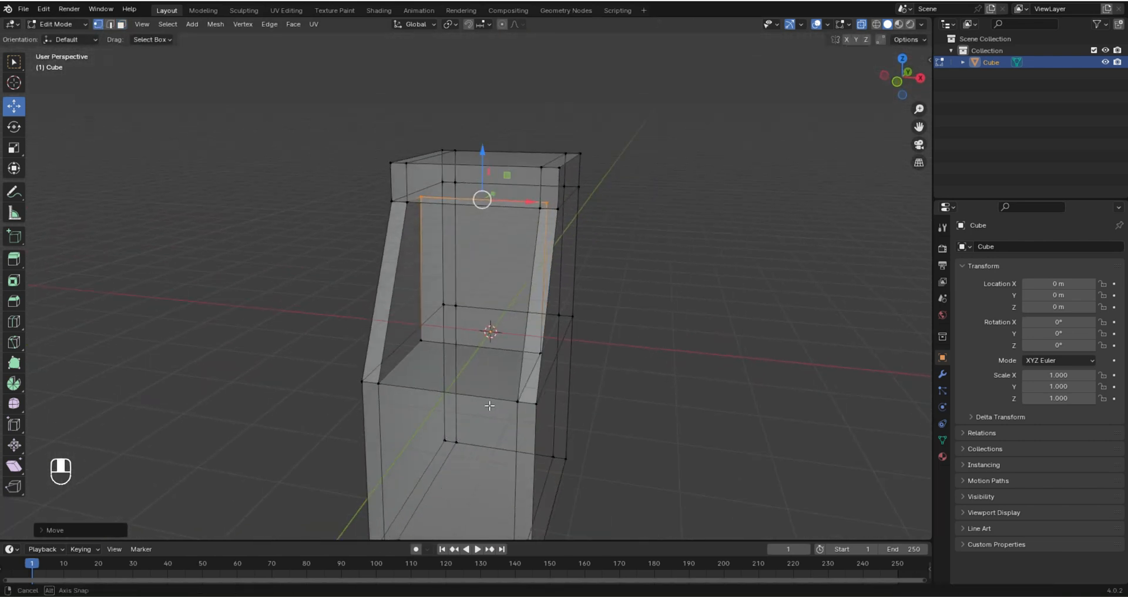
pyautogui.click(861, 24)
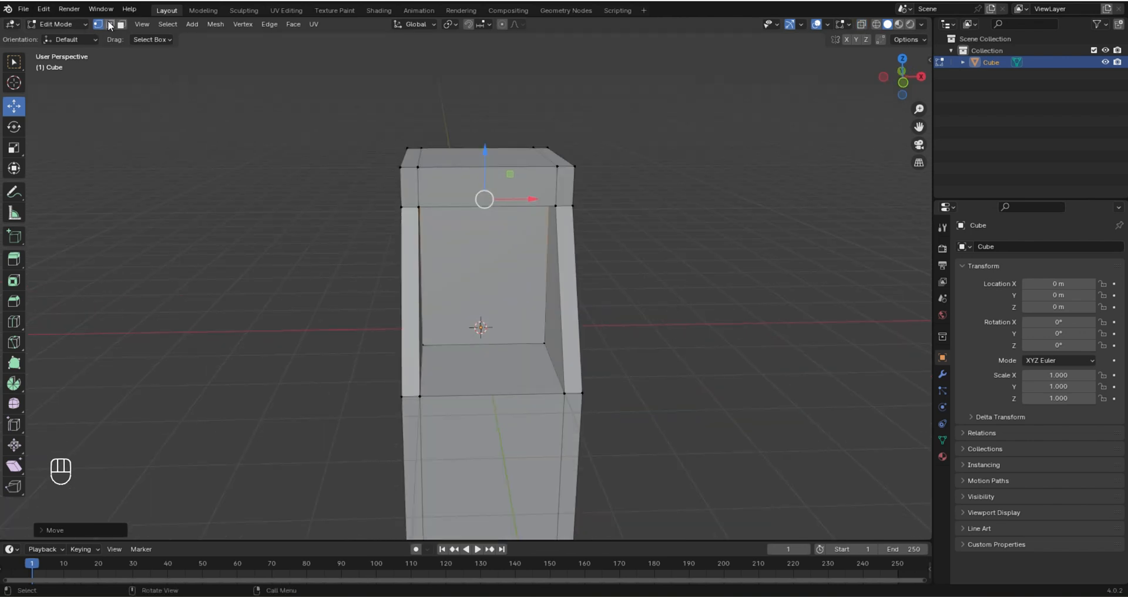
pyautogui.click(109, 25)
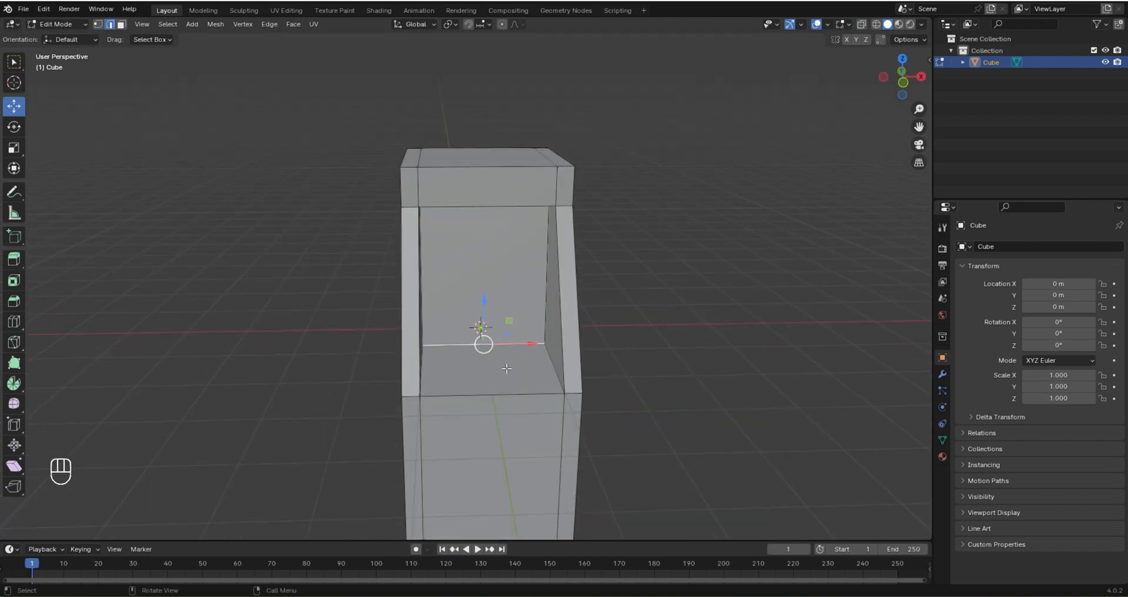
pyautogui.moveTo(507, 369); pyautogui.dragTo(488, 329, button='middle')
pyautogui.moveTo(484, 308); pyautogui.dragTo(484, 294)
pyautogui.scroll(4, 493, 298)
pyautogui.moveTo(504, 302)
pyautogui.mouseDown(button='middle')
pyautogui.moveTo(546, 299)
pyautogui.moveTo(513, 298)
pyautogui.moveTo(519, 316)
pyautogui.mouseUp(button='middle')
pyautogui.scroll(2, 516, 314)
pyautogui.moveTo(498, 306); pyautogui.dragTo(498, 303)
pyautogui.moveTo(511, 354)
pyautogui.mouseDown(button='middle')
pyautogui.moveTo(588, 320)
pyautogui.moveTo(504, 343)
pyautogui.mouseUp(button='middle')
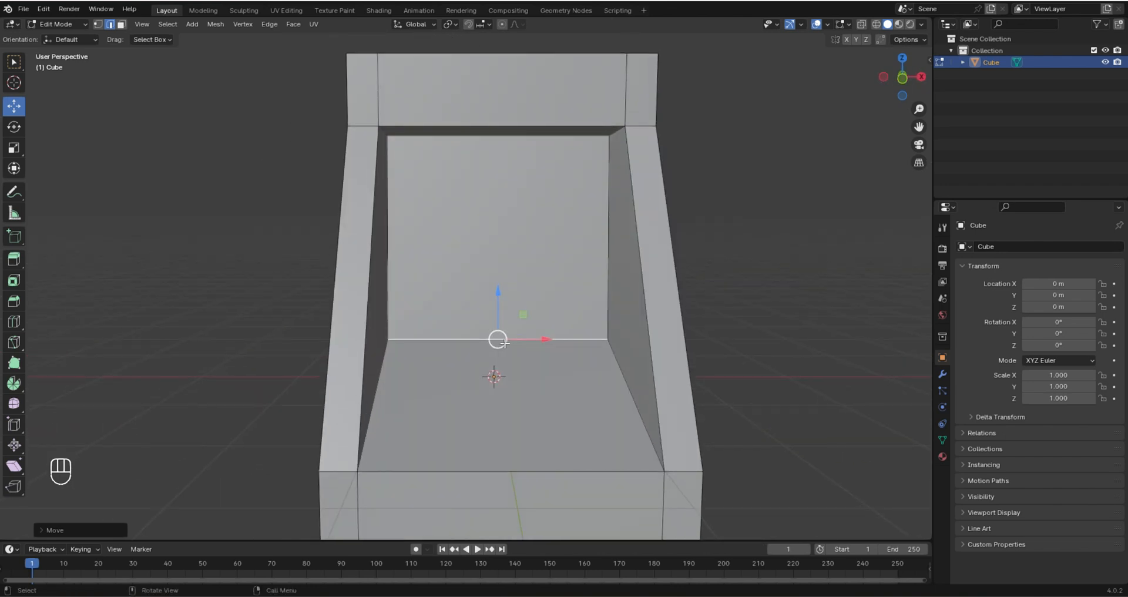
# - In front view with X-ray on, select the cabinet's top section vertices and raise them along Z, then turn X-ray off
pyautogui.press('KP_1')
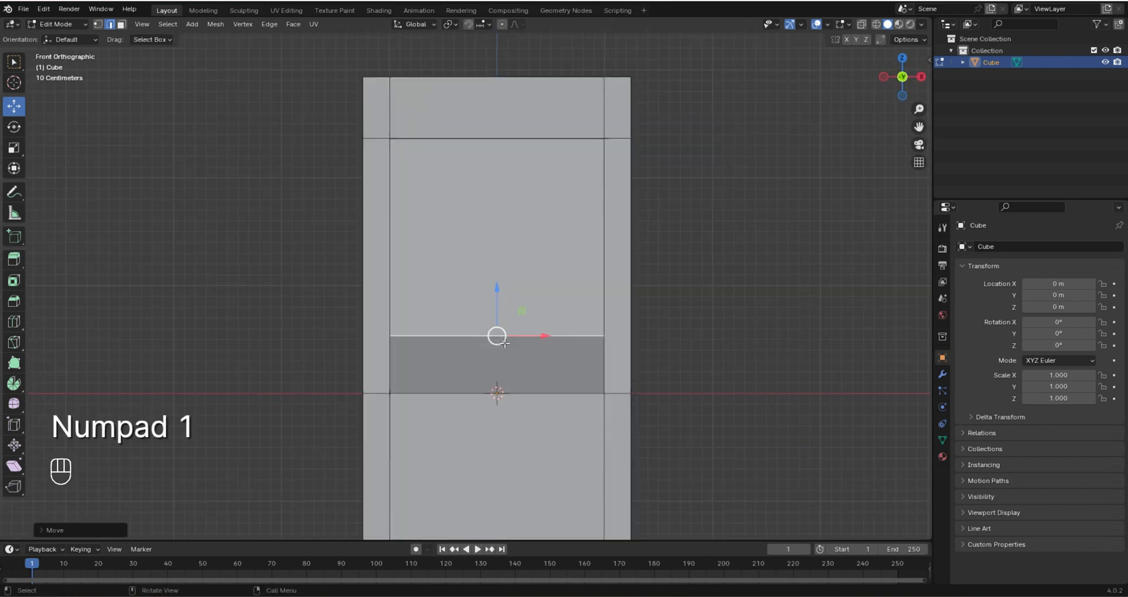
pyautogui.click(862, 23)
pyautogui.moveTo(926, 124); pyautogui.dragTo(913, 180)
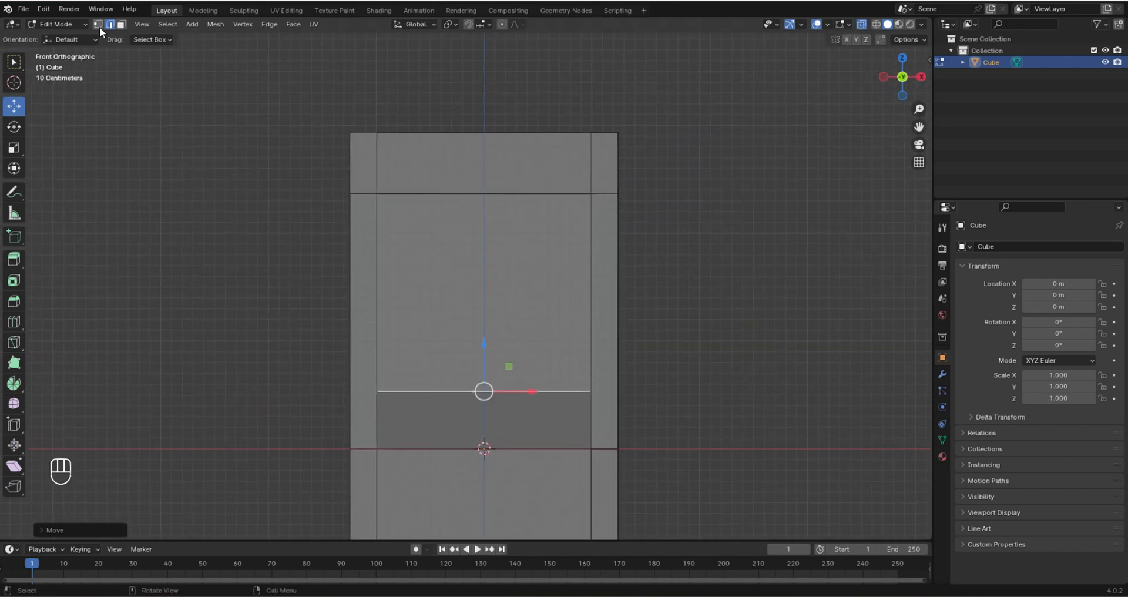
pyautogui.click(98, 23)
pyautogui.moveTo(222, 84); pyautogui.dragTo(659, 238)
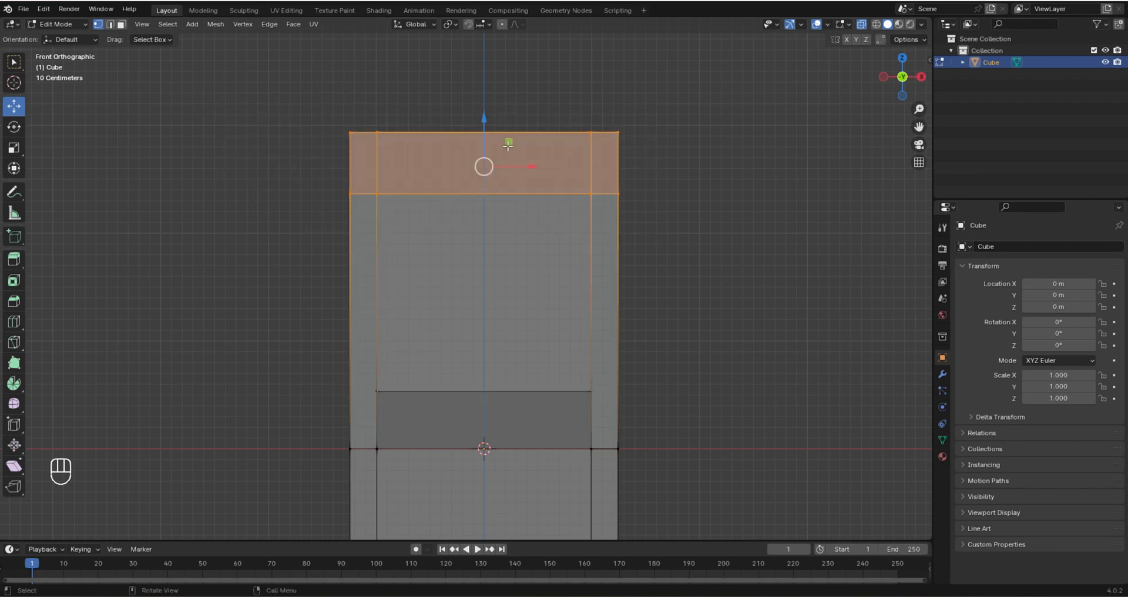
pyautogui.moveTo(477, 121); pyautogui.dragTo(487, 88)
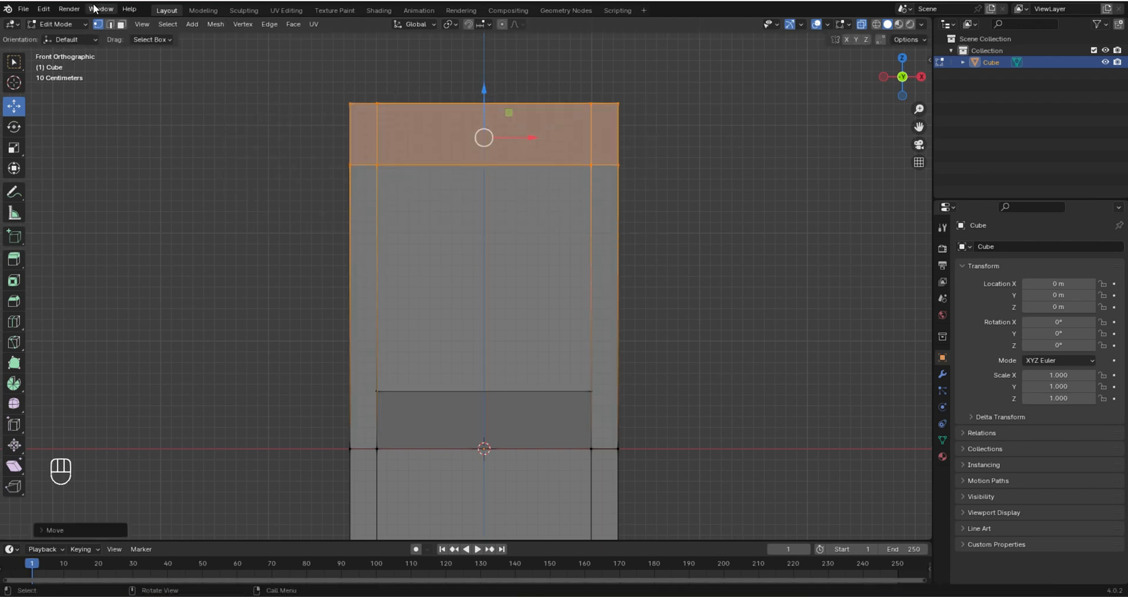
pyautogui.click(862, 25)
# - Leave mesh editing and add a Bevel modifier to the cabinet body
pyautogui.moveTo(611, 262); pyautogui.dragTo(623, 238, button='middle')
pyautogui.press('Tab')
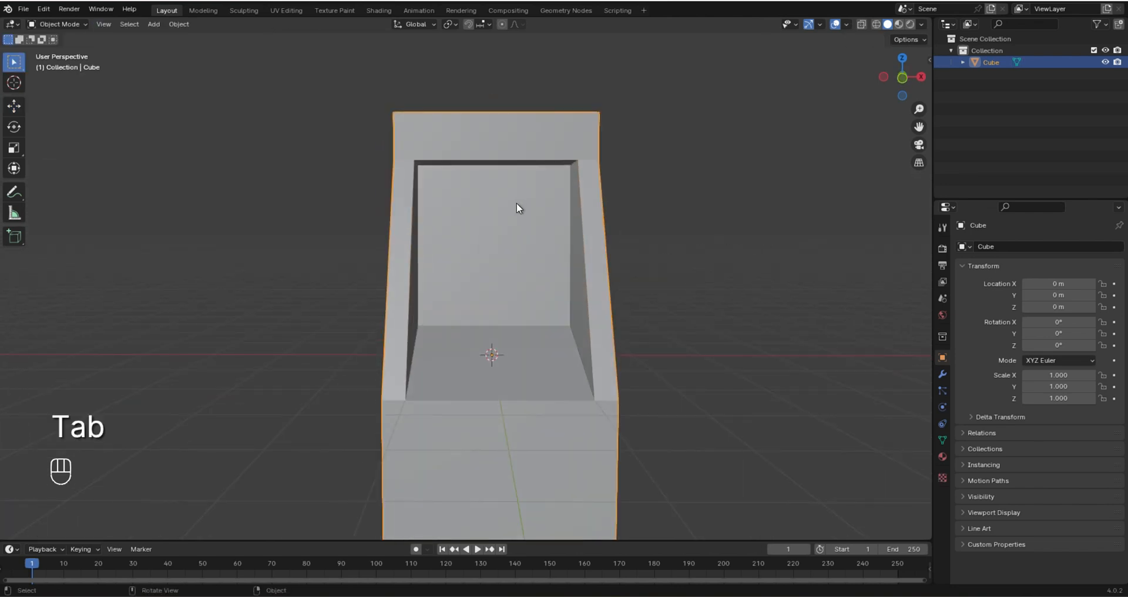
pyautogui.moveTo(516, 203); pyautogui.dragTo(518, 215, button='middle')
pyautogui.moveTo(559, 300); pyautogui.dragTo(551, 291, button='middle')
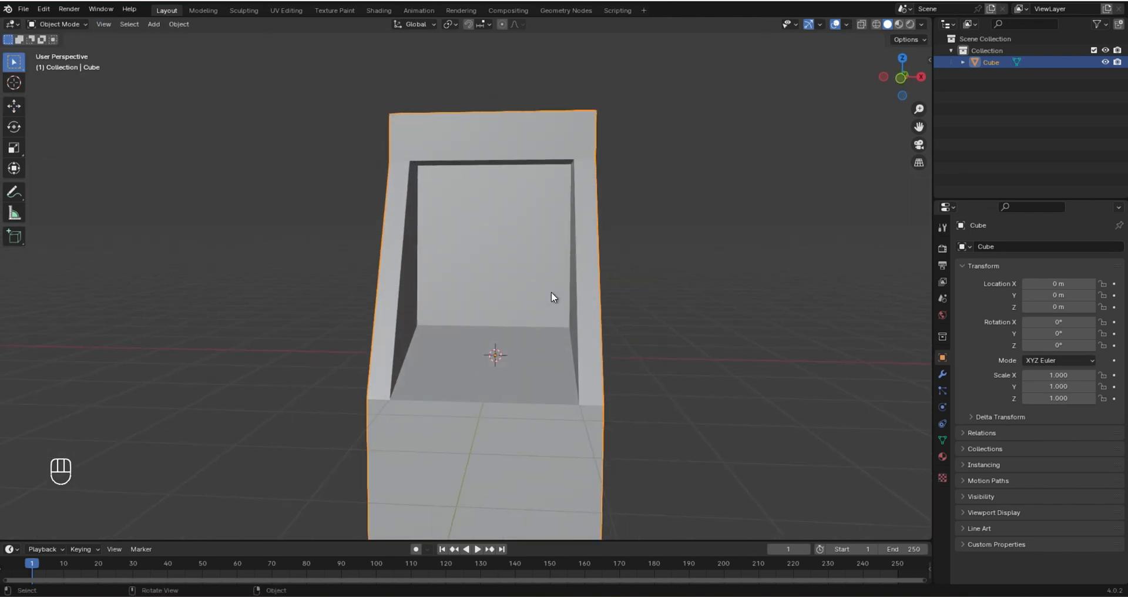
pyautogui.click(941, 374)
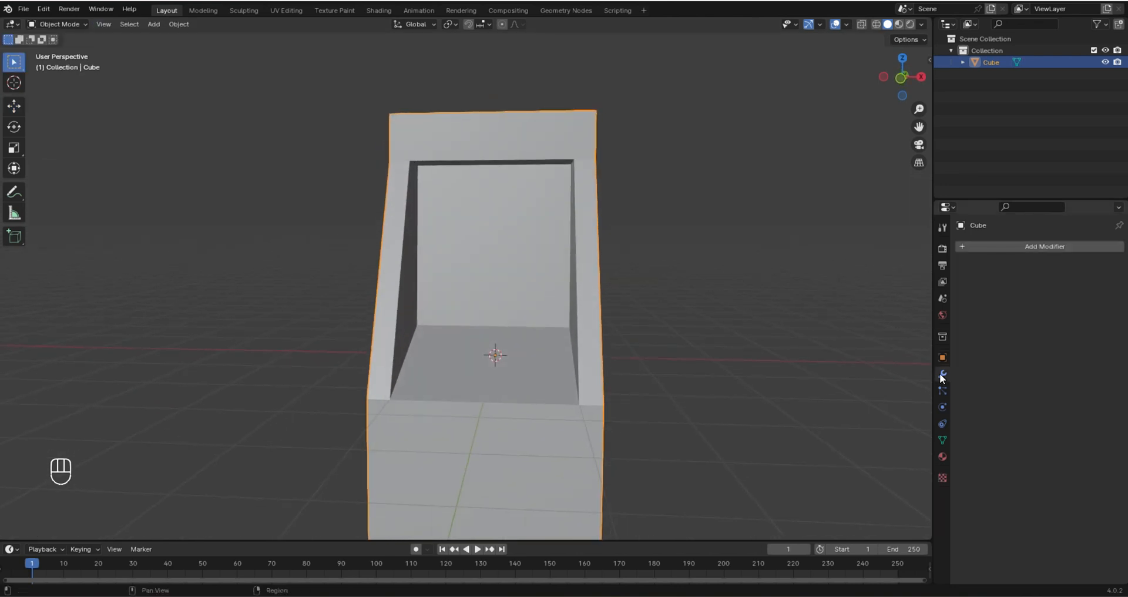
pyautogui.click(1042, 246)
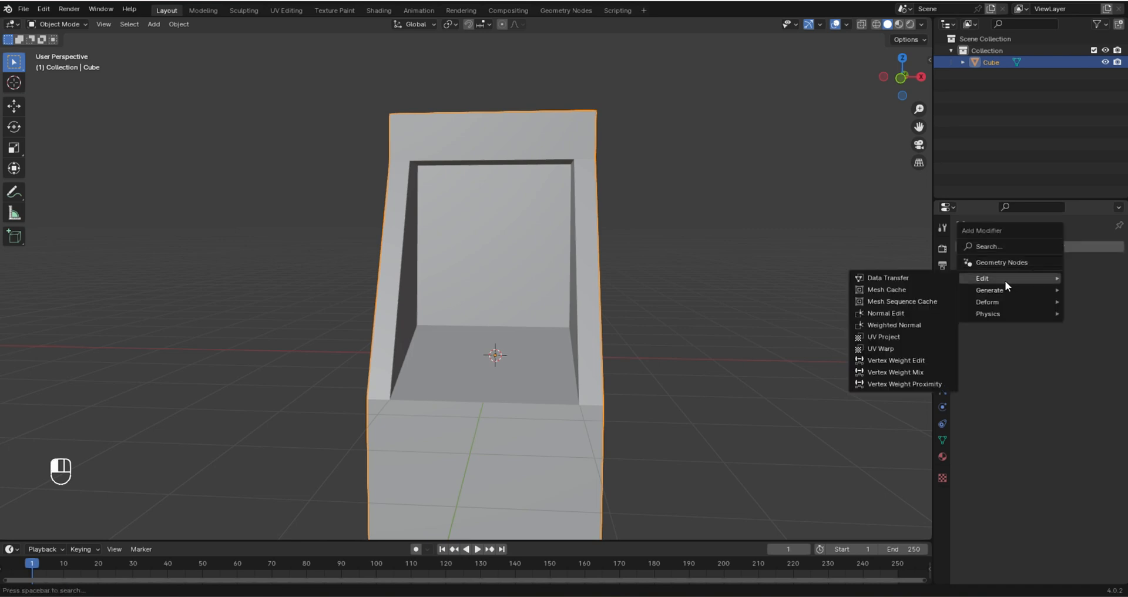
pyautogui.moveTo(984, 291)
pyautogui.click(879, 300)
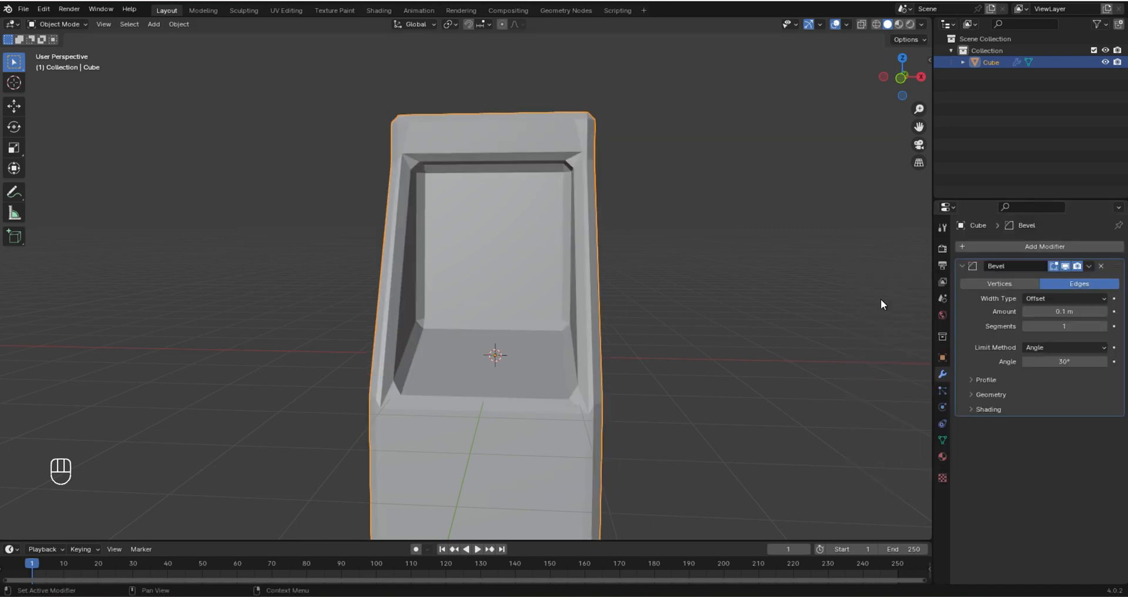
# - Set the bevel to 9 segments with an amount of 0.01 m and shade the cabinet smooth
pyautogui.moveTo(1066, 326); pyautogui.dragTo(1094, 327)
pyautogui.click(1064, 312)
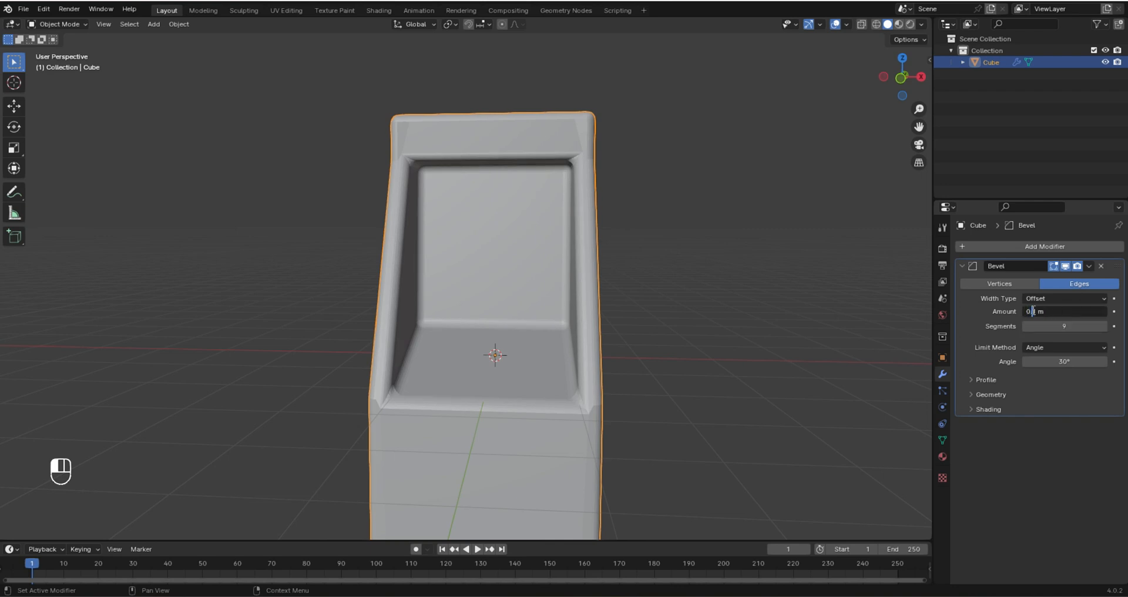
pyautogui.write('0')
pyautogui.press('Return')
pyautogui.rightClick(586, 245)
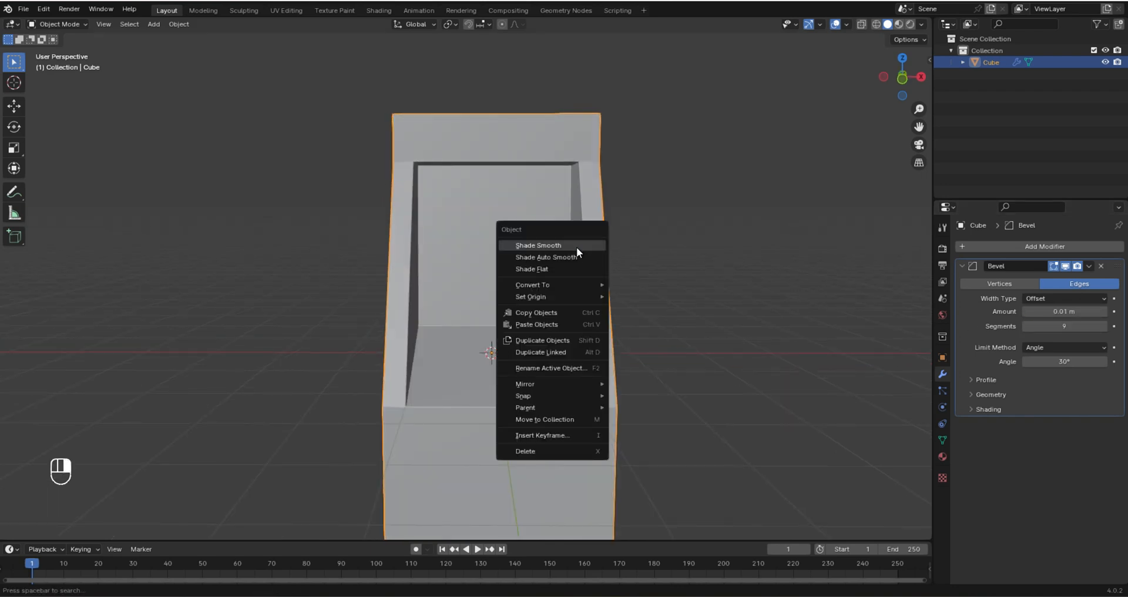
pyautogui.click(576, 247)
# - Inset the recess's back face to form a screen frame and scale the inner face down slightly
pyautogui.press('Tab')
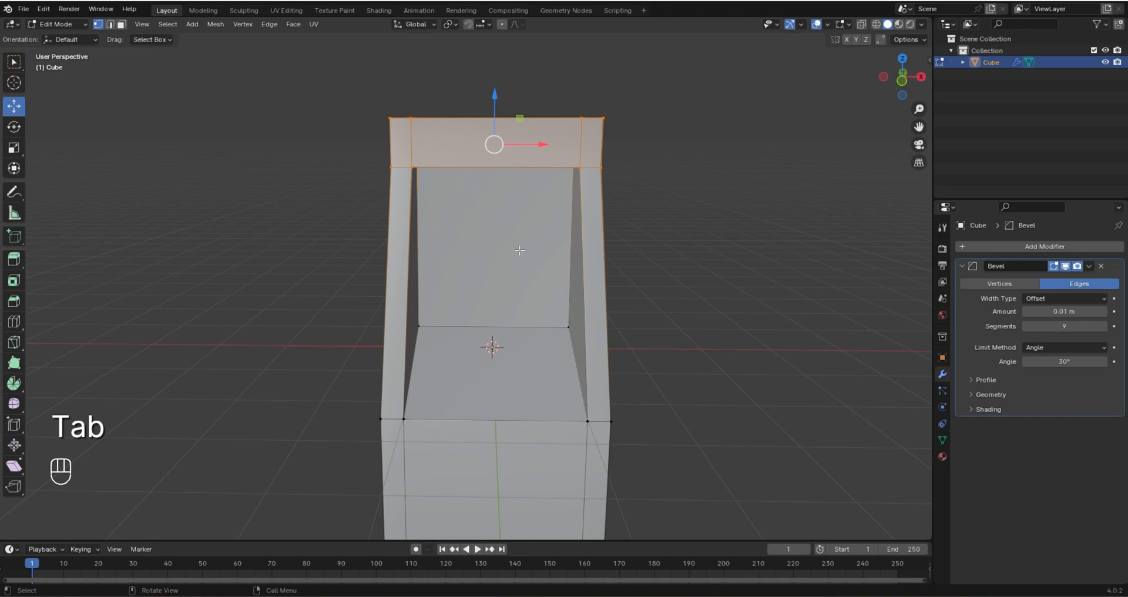
pyautogui.click(271, 54)
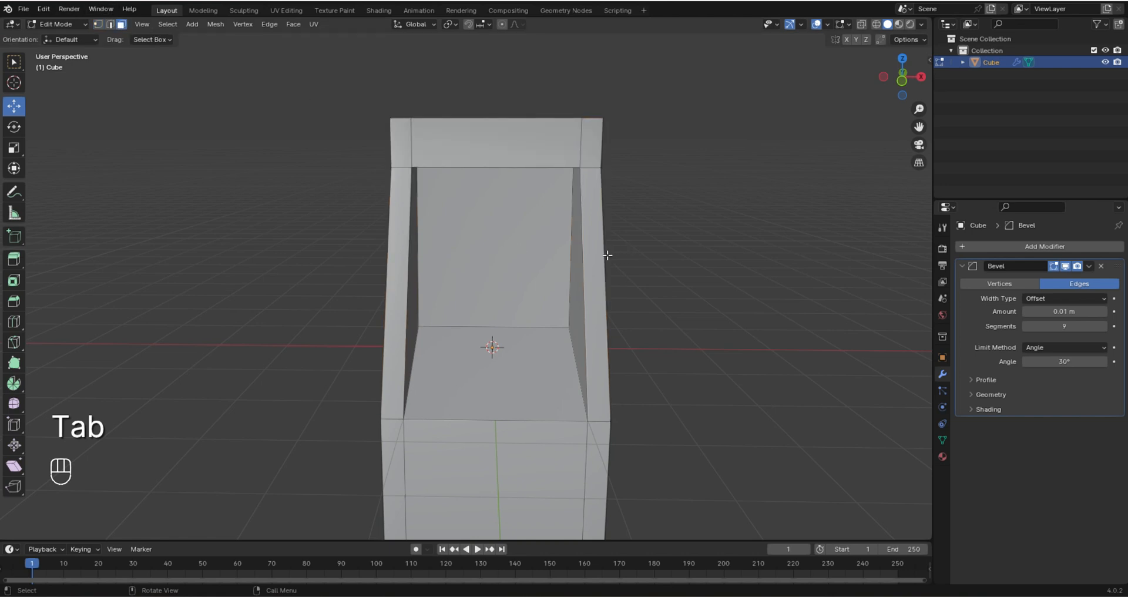
pyautogui.click(547, 253)
pyautogui.press('i')
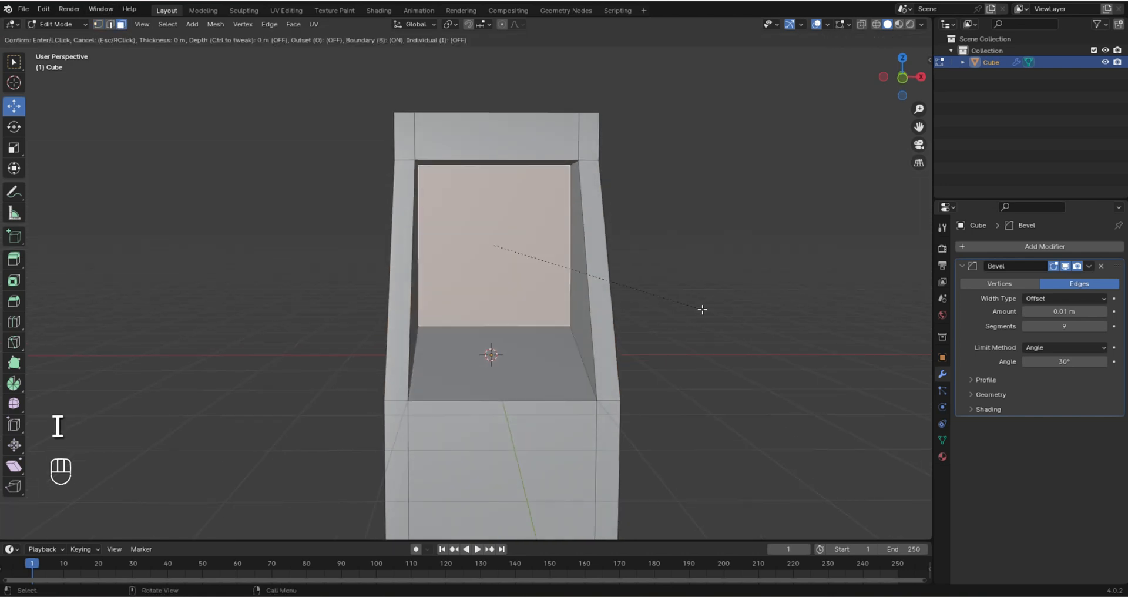
pyautogui.click(695, 307)
pyautogui.scroll(3, 682, 308)
pyautogui.press('s')
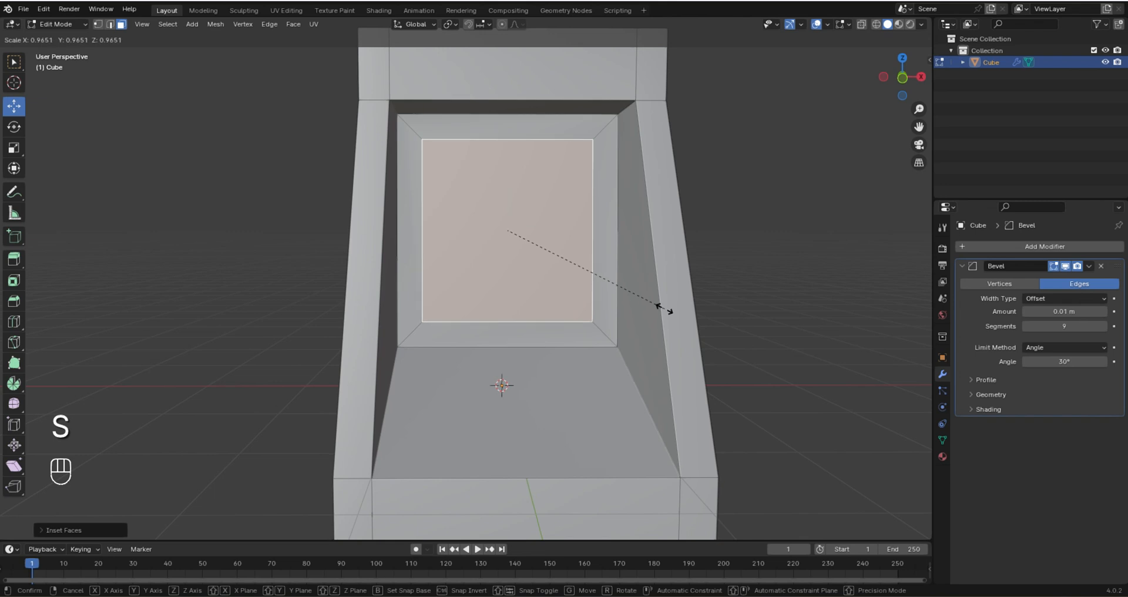
pyautogui.click(665, 309)
# - Extrude the inset screen face and push it slightly back into the cabinet to make a shallow screen recess
pyautogui.scroll(-3, 587, 279)
pyautogui.moveTo(570, 262)
pyautogui.mouseDown(button='middle')
pyautogui.moveTo(567, 276)
pyautogui.moveTo(557, 264)
pyautogui.mouseUp(button='middle')
pyautogui.moveTo(520, 207); pyautogui.dragTo(471, 229, button='middle')
pyautogui.scroll(1, 499, 197)
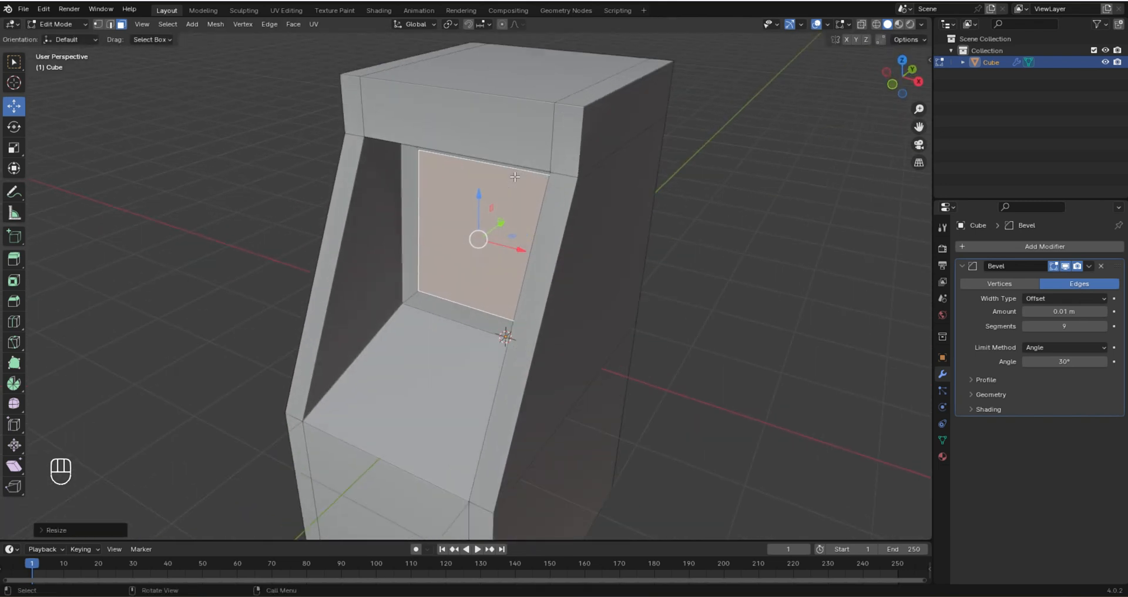
pyautogui.press('e')
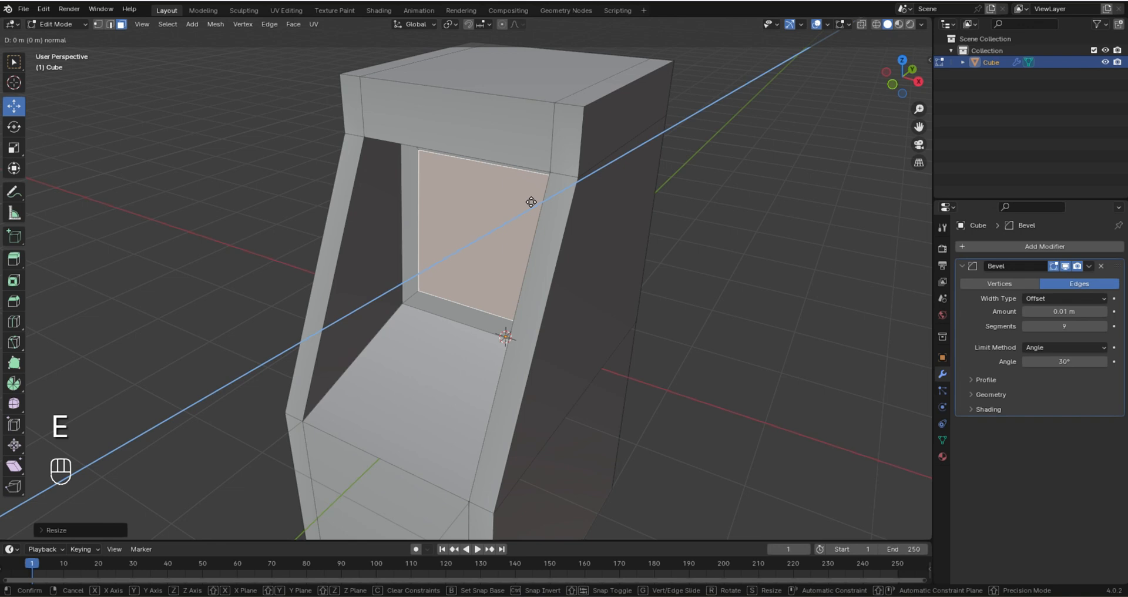
pyautogui.click(527, 197)
pyautogui.moveTo(520, 197); pyautogui.dragTo(589, 177, button='middle')
pyautogui.scroll(3, 589, 176)
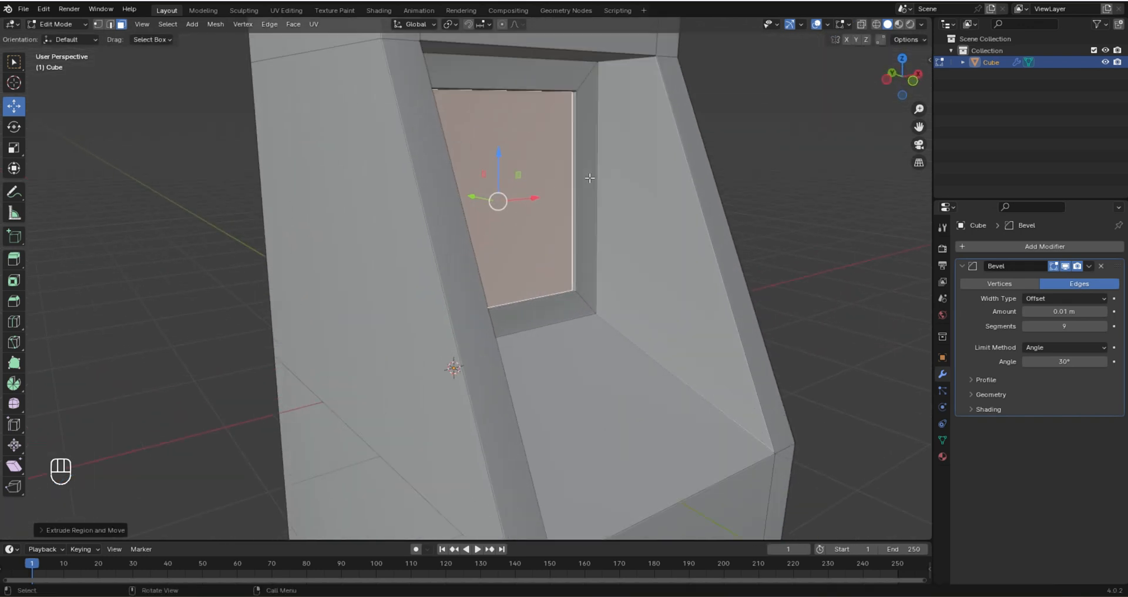
pyautogui.moveTo(652, 255); pyautogui.dragTo(587, 306, button='middle')
pyautogui.moveTo(506, 203); pyautogui.dragTo(506, 198)
pyautogui.moveTo(522, 270); pyautogui.dragTo(558, 237, button='middle')
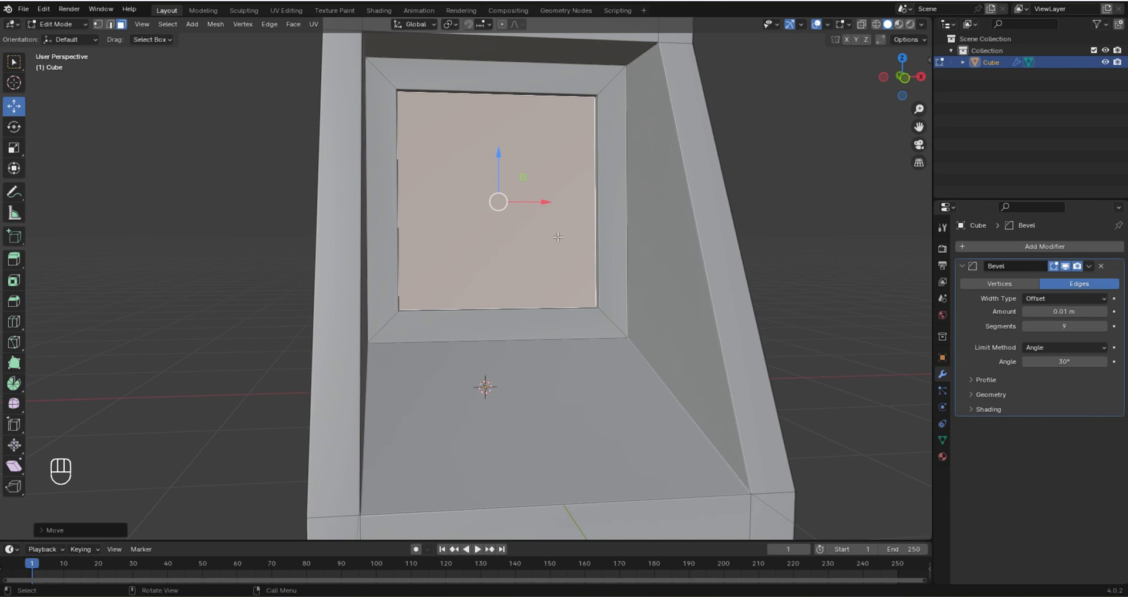
# - Add a separate cube mesh and, in Edit Mode, move it along Y well out in front of the cabinet
pyautogui.press('Tab')
pyautogui.scroll(-3, 557, 246)
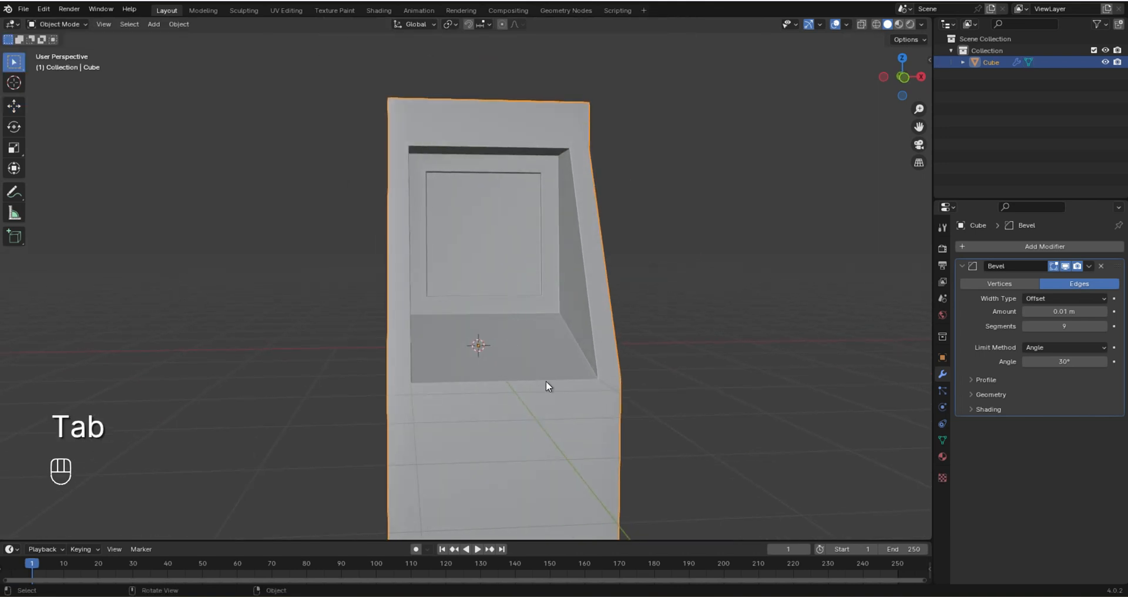
pyautogui.press('KP_1')
pyautogui.hotkey('shift', 'a')
pyautogui.moveTo(470, 352)
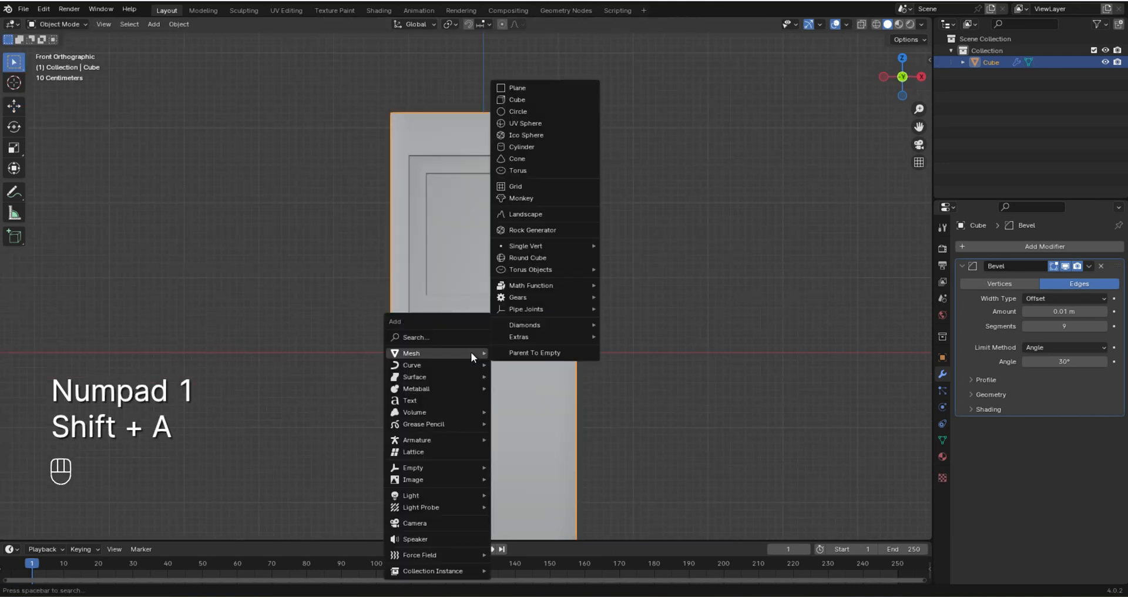
pyautogui.click(547, 102)
pyautogui.press('Tab')
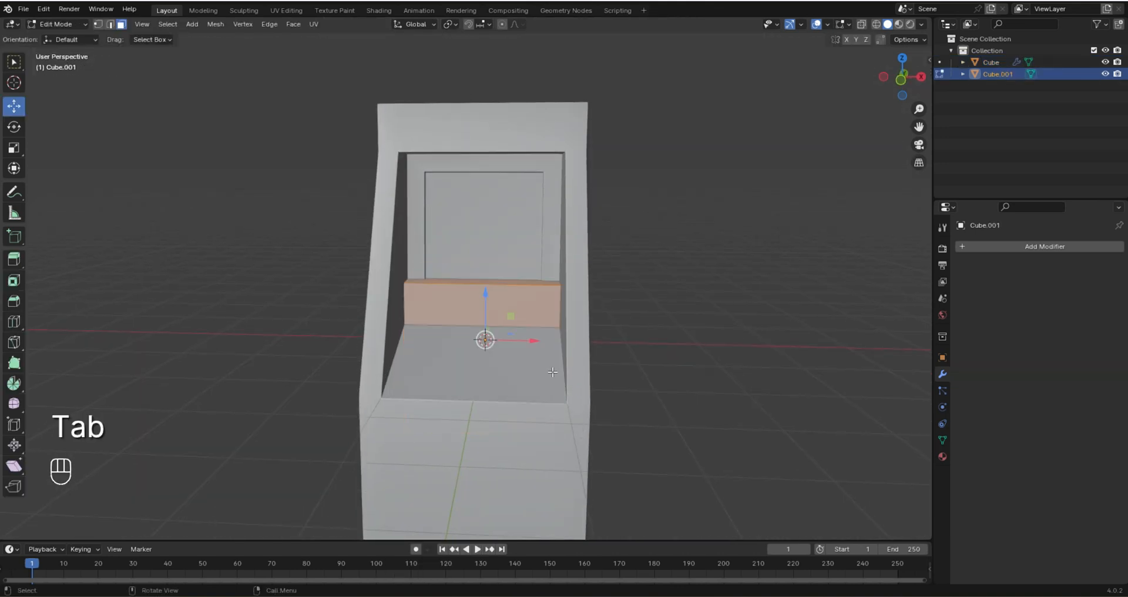
pyautogui.moveTo(621, 357); pyautogui.dragTo(533, 364, button='middle')
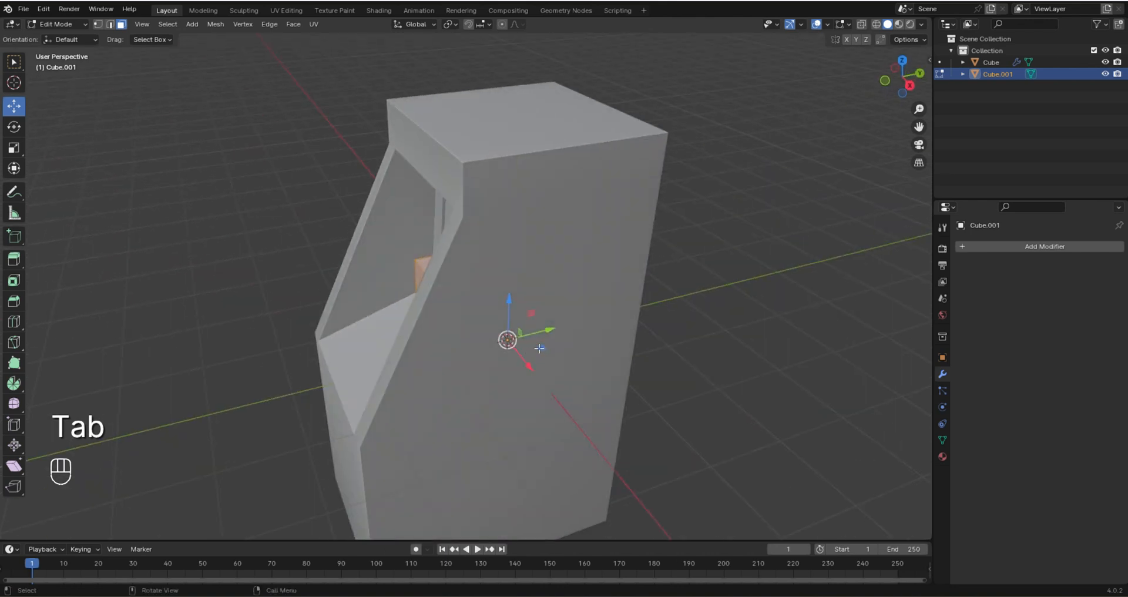
pyautogui.moveTo(548, 332); pyautogui.dragTo(192, 420)
# - Scale the new cube uniformly to about 0.2 and flatten it along Z
pyautogui.press('KP_1')
pyautogui.press('s')
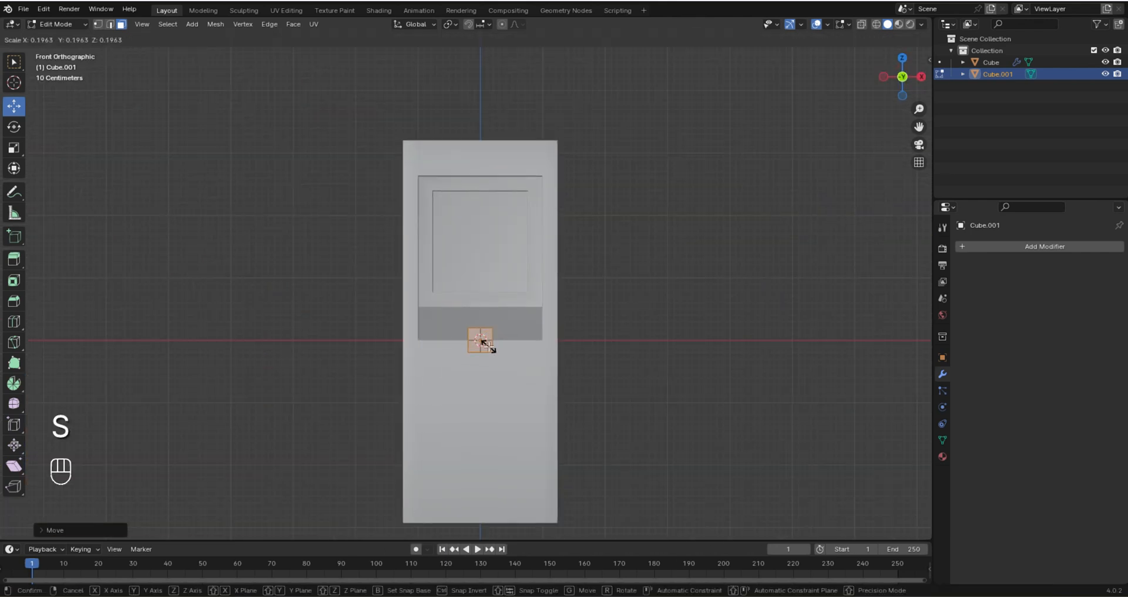
pyautogui.click(487, 345)
pyautogui.press('s')
pyautogui.press('z')
pyautogui.click(474, 358)
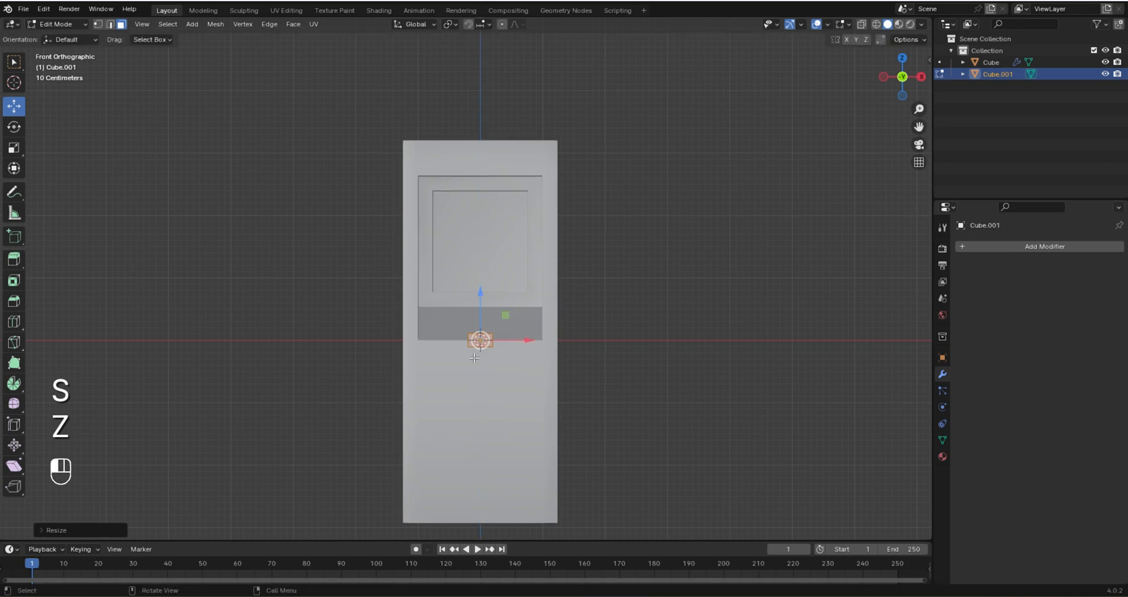
# - In side view, rescale the small block along Z until its side profile is about square
pyautogui.scroll(6, 474, 358)
pyautogui.press('KP_3')
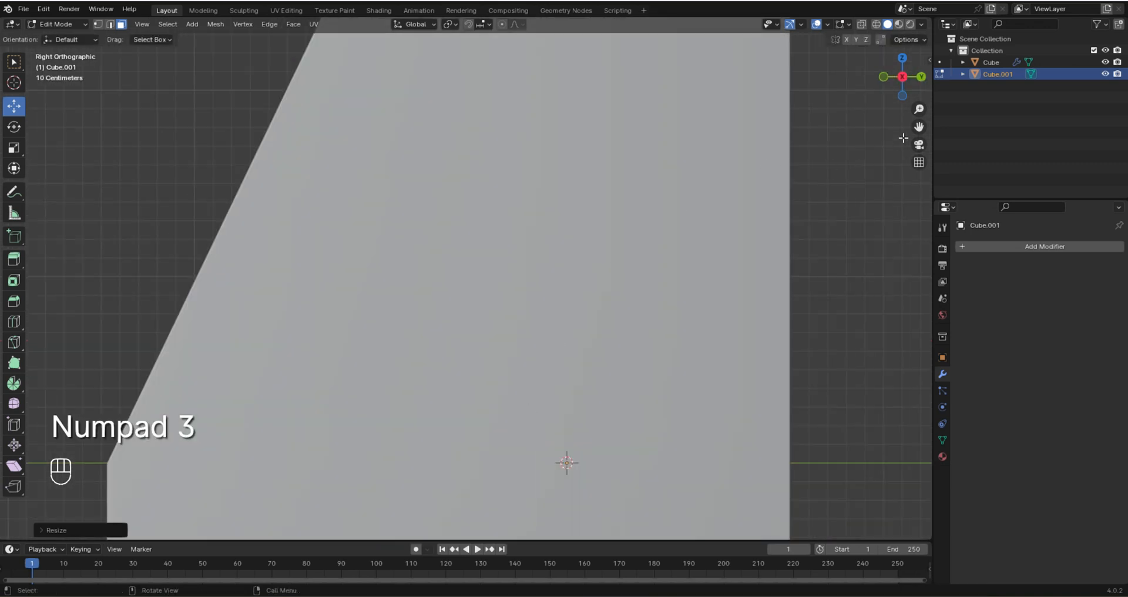
pyautogui.scroll(-6, 506, 385)
pyautogui.press('s')
pyautogui.press('z')
pyautogui.click(504, 386)
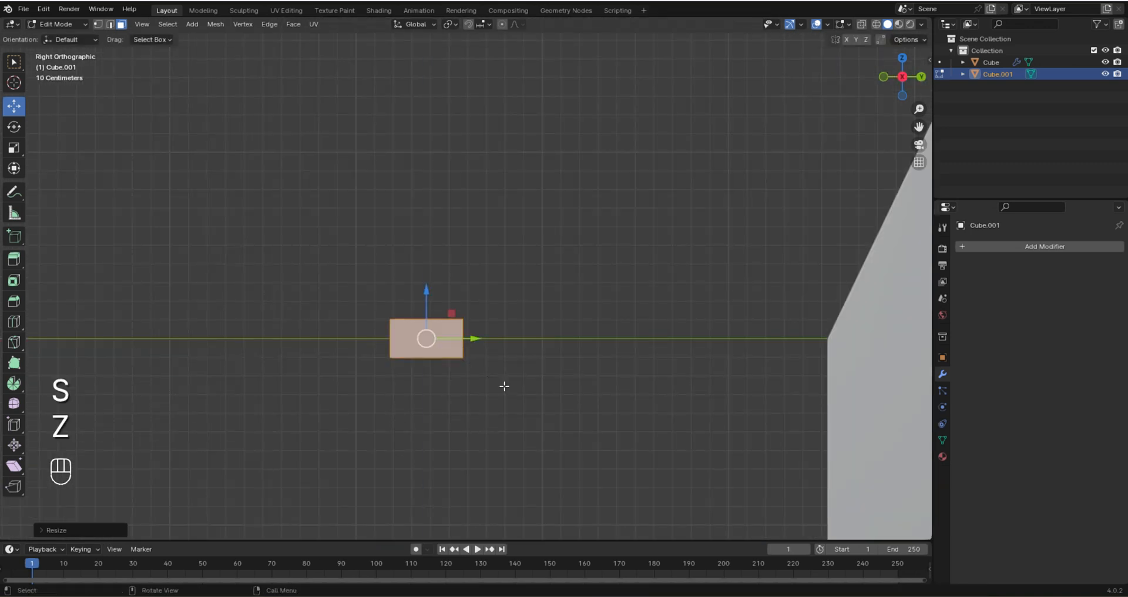
pyautogui.press('s')
pyautogui.press('z')
pyautogui.click(491, 361)
# - Narrow the block along Y and stretch it along X into a wide bar
pyautogui.press('s')
pyautogui.press('x')
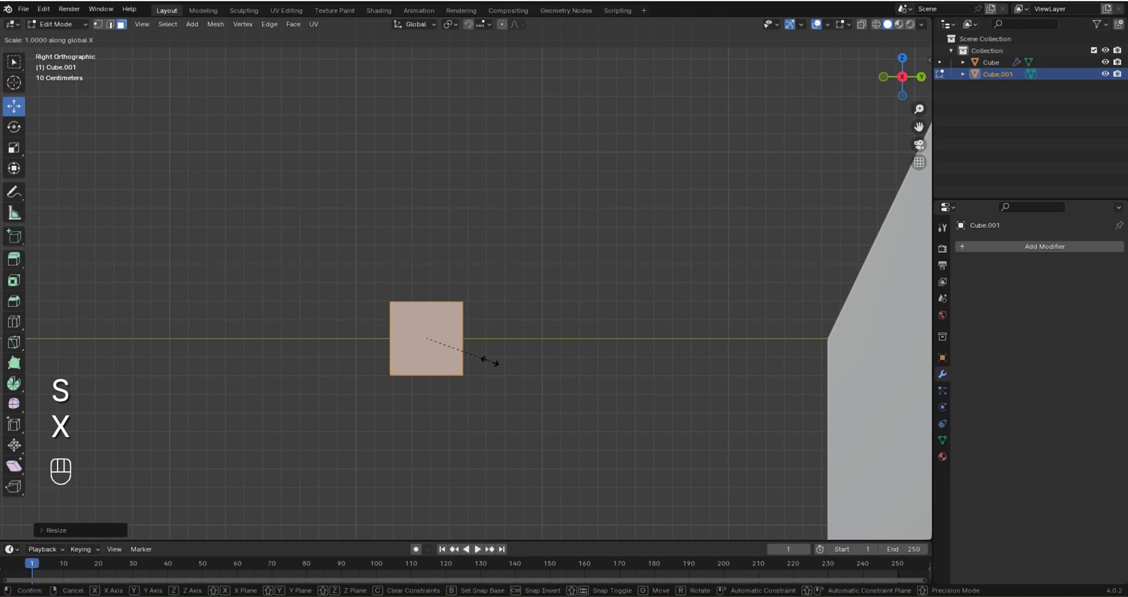
pyautogui.press('y')
pyautogui.click(469, 360)
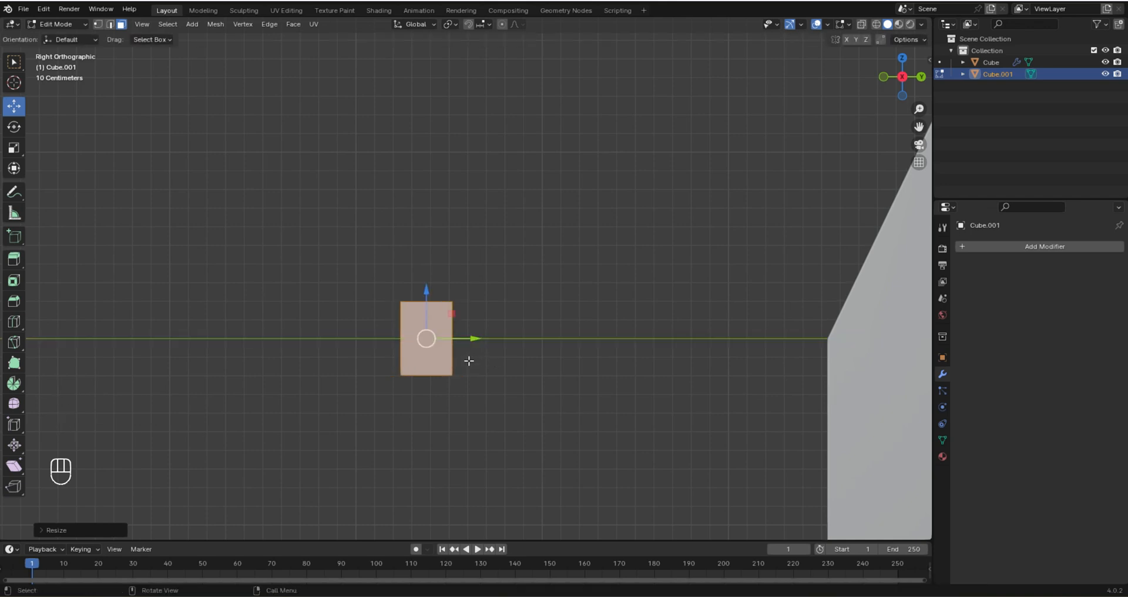
pyautogui.press('KP_1')
pyautogui.press('s')
pyautogui.press('x')
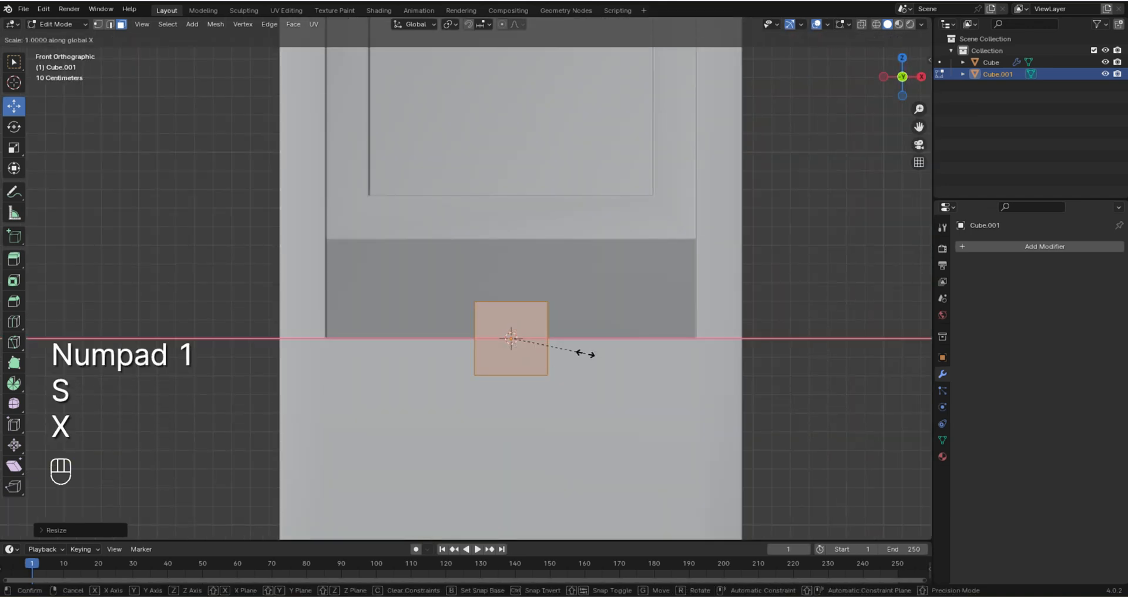
pyautogui.click(790, 400)
# - Lower the bar along Z to sit below the front edge of the cabinet's sloped panel
pyautogui.moveTo(511, 291); pyautogui.dragTo(513, 364)
pyautogui.keyDown('shift'); pyautogui.moveTo(897, 136); pyautogui.dragTo(887, 57, button='middle'); pyautogui.keyUp('shift')
pyautogui.press('g')
pyautogui.press('z')
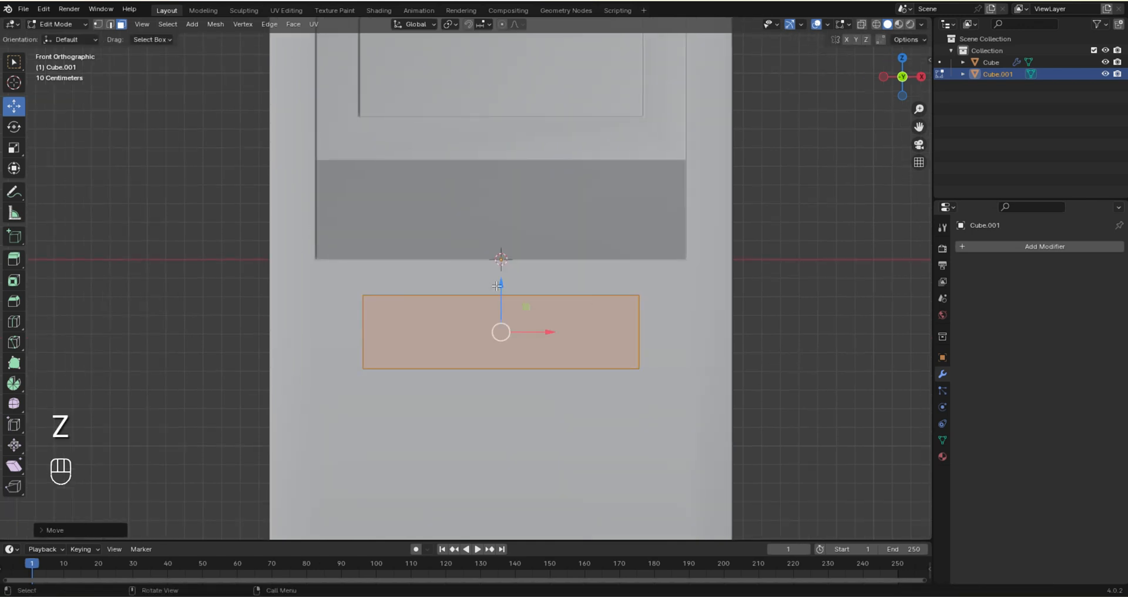
pyautogui.click(536, 344)
# - Inset the bar's front face and extrude the inner face inward to form a slot
pyautogui.click(594, 329)
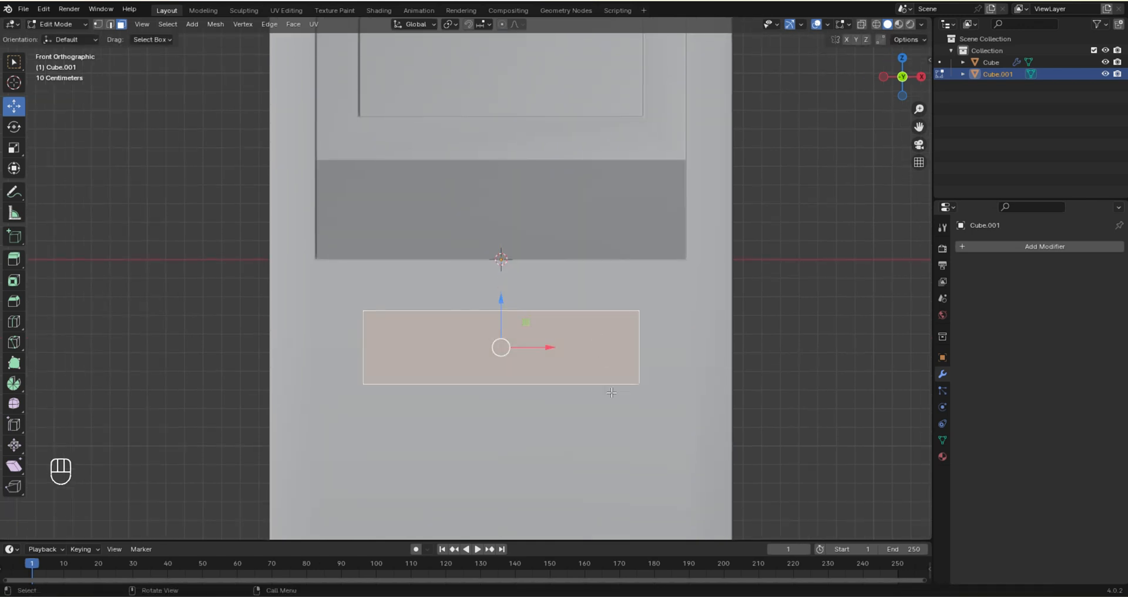
pyautogui.press('i')
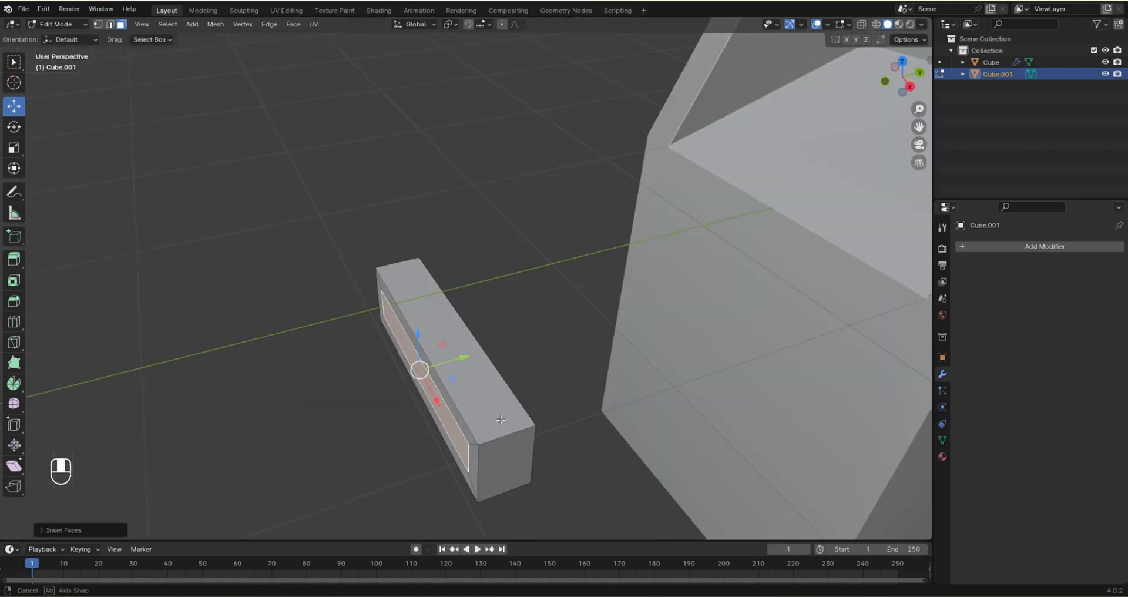
pyautogui.click(590, 385)
pyautogui.moveTo(590, 385); pyautogui.dragTo(464, 406, button='middle')
pyautogui.press('e')
# - Move the whole slotted bar along Y until it sits against the cabinet's front below the sloped panel
pyautogui.press('a')
pyautogui.moveTo(559, 426); pyautogui.dragTo(473, 402, button='middle')
pyautogui.press('g')
pyautogui.press('y')
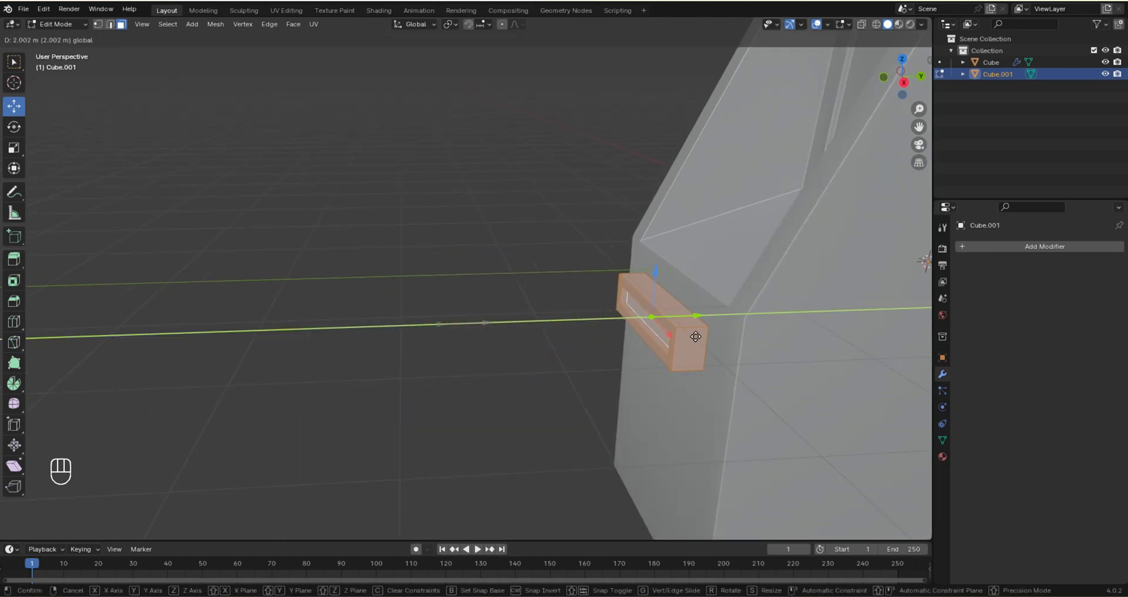
pyautogui.moveTo(704, 337); pyautogui.dragTo(497, 214, button='middle')
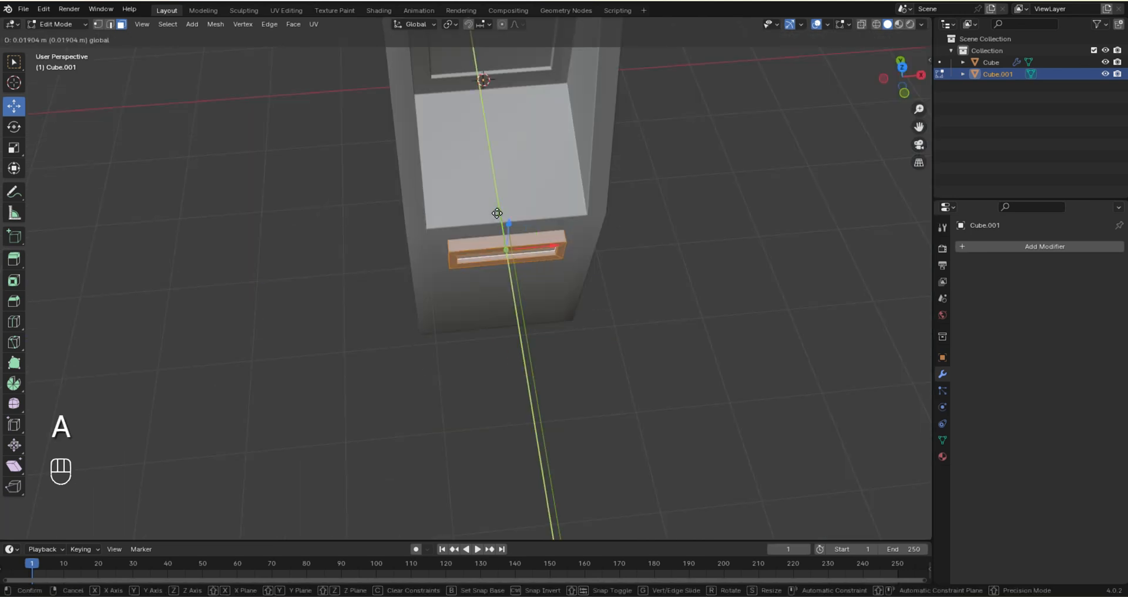
pyautogui.moveTo(497, 214); pyautogui.dragTo(496, 212)
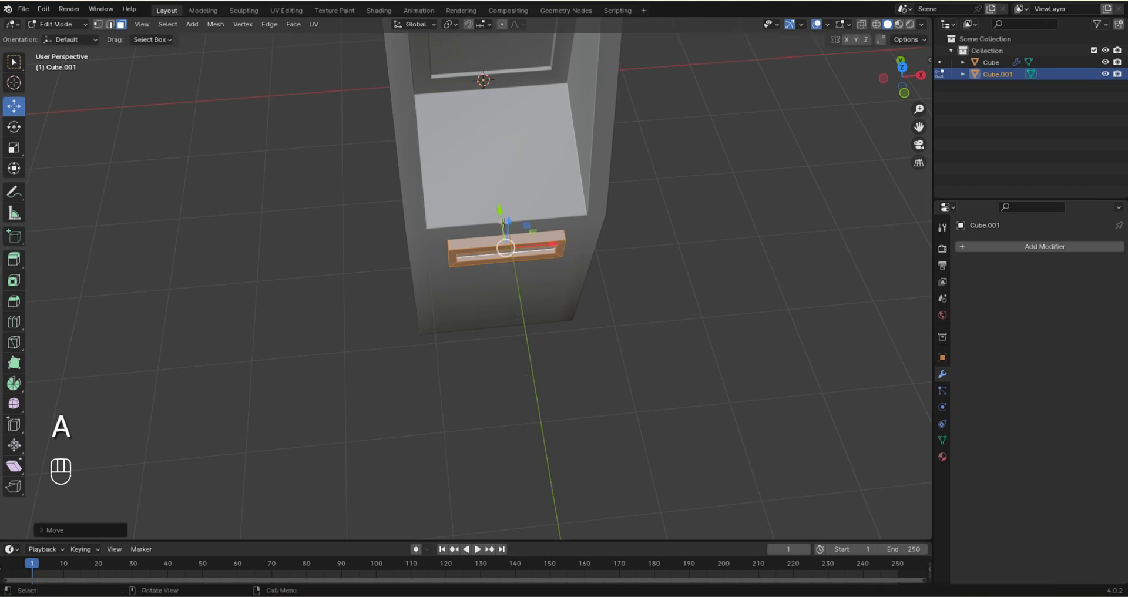
pyautogui.moveTo(496, 212); pyautogui.dragTo(468, 155, button='middle')
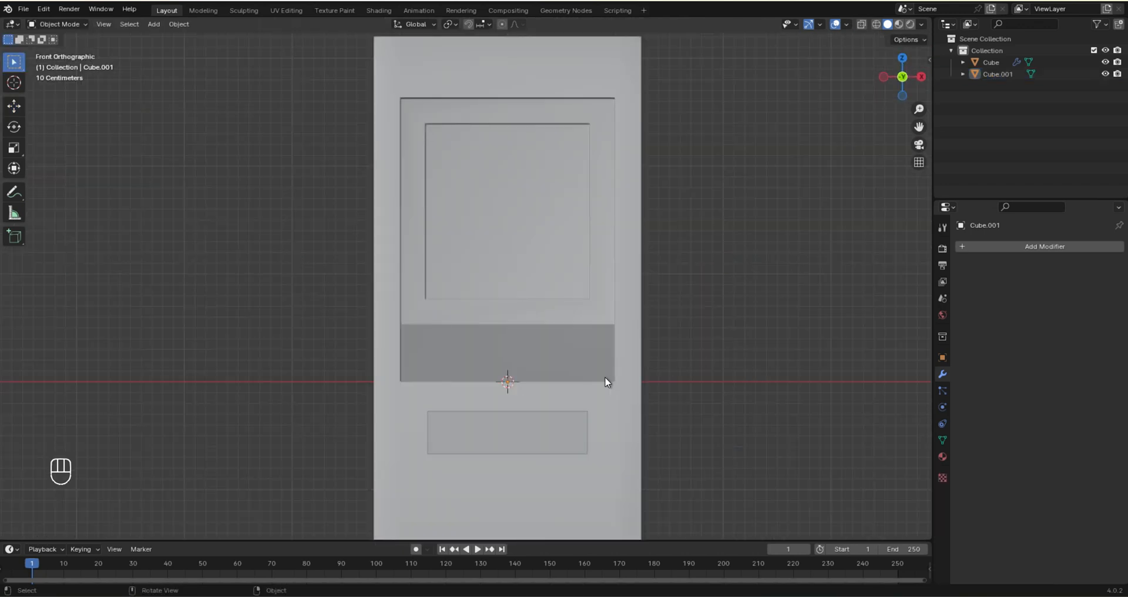
# - Add a new cube and move all its geometry along Y out in front of the cabinet
pyautogui.hotkey('shift', 'a')
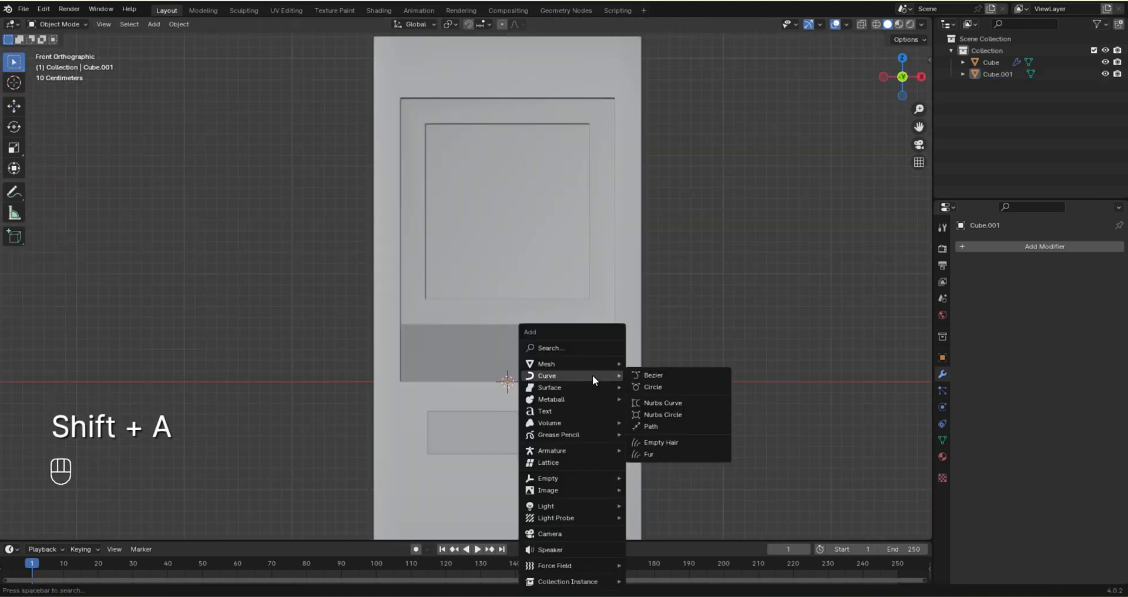
pyautogui.moveTo(570, 363)
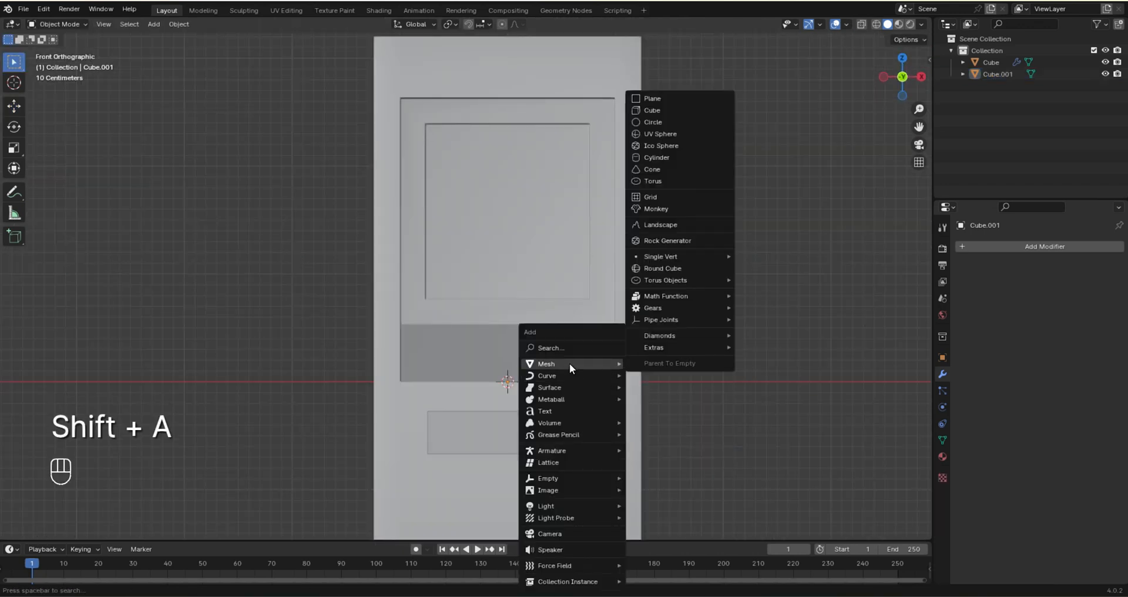
pyautogui.click(675, 109)
pyautogui.scroll(-3, 619, 262)
pyautogui.press('Tab')
pyautogui.moveTo(619, 262); pyautogui.dragTo(665, 296, button='middle')
pyautogui.scroll(3, 665, 296)
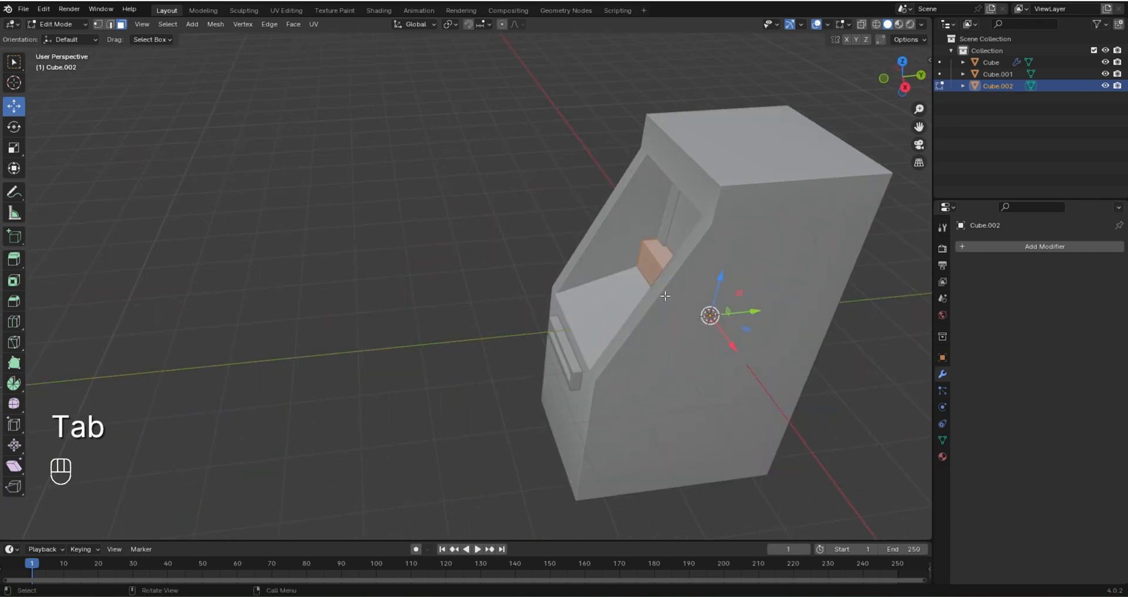
pyautogui.moveTo(758, 310); pyautogui.dragTo(478, 388)
# - Shrink the new cube, raise it just above the sloped panel and flatten it along Z to roughly half its height
pyautogui.press('KP_1')
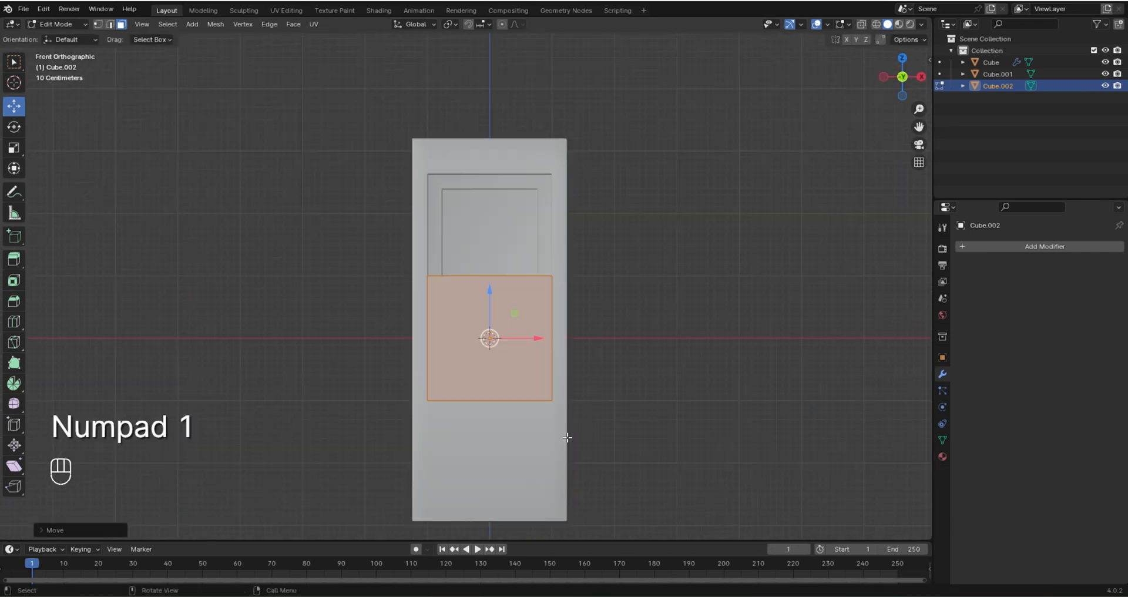
pyautogui.press('s')
pyautogui.click(498, 351)
pyautogui.moveTo(493, 292); pyautogui.dragTo(499, 254)
pyautogui.scroll(6, 499, 253)
pyautogui.press('s')
pyautogui.press('z')
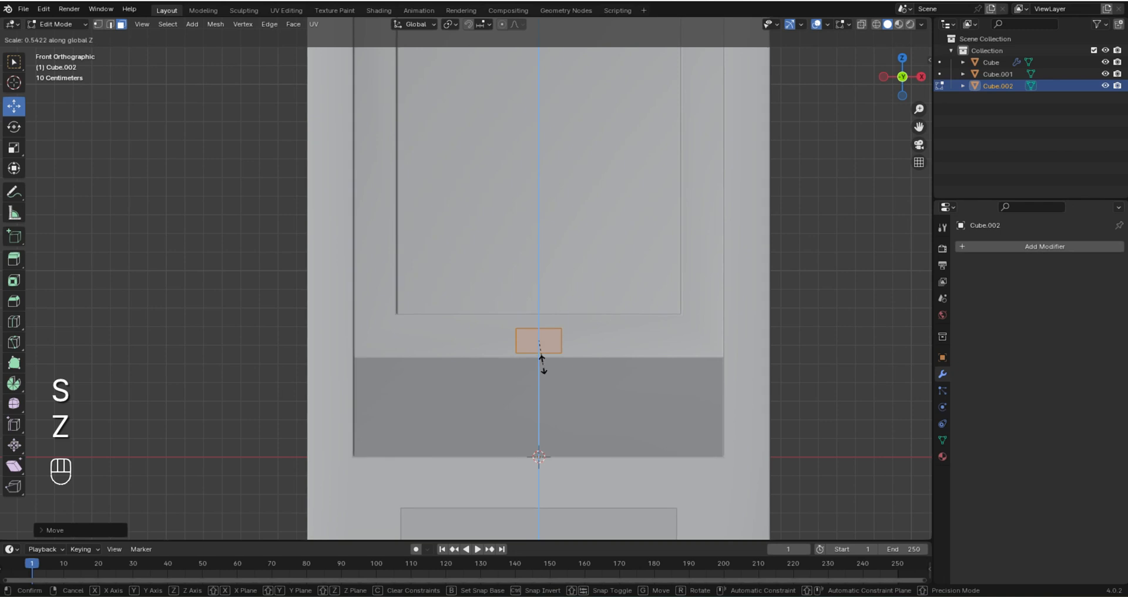
pyautogui.click(541, 360)
# - Stretch the small block along X to nearly twice its width and shift it along X under the screen's right half
pyautogui.press('s')
pyautogui.press('x')
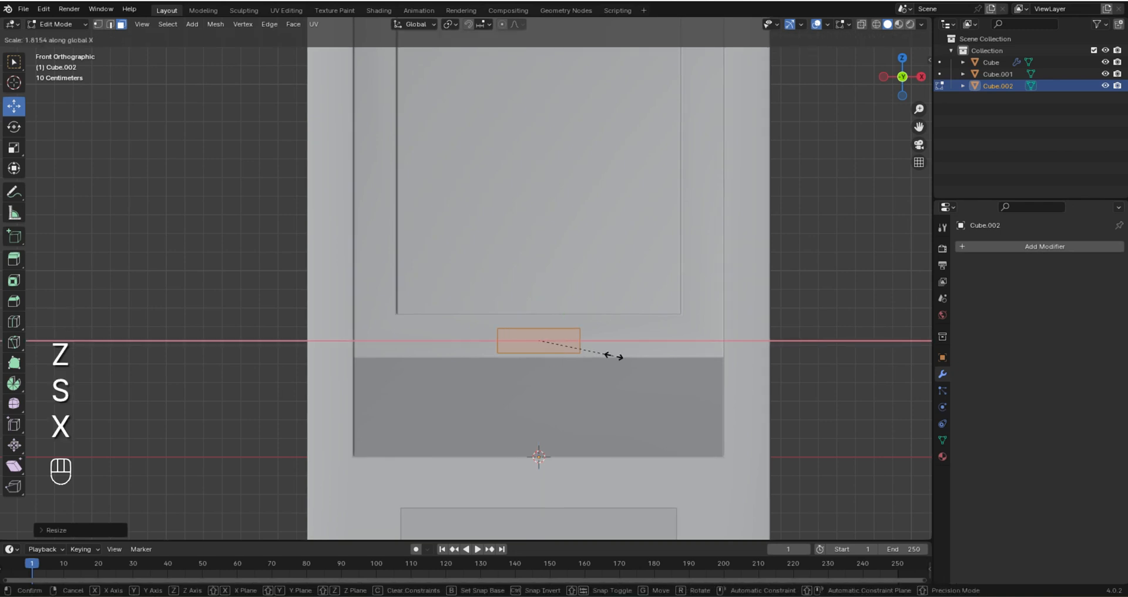
pyautogui.click(617, 355)
pyautogui.moveTo(586, 339); pyautogui.dragTo(676, 358)
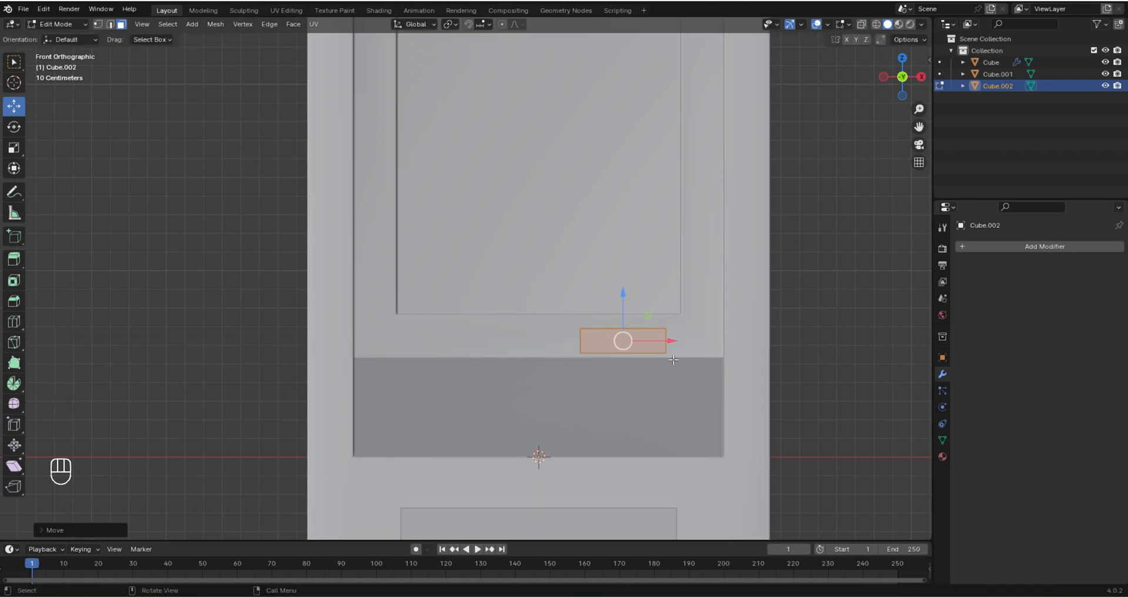
# - In side view, scale the block along Y to a square side profile and move it along Y to the cabinet's slanted front edge
pyautogui.press('KP_3')
pyautogui.press('s')
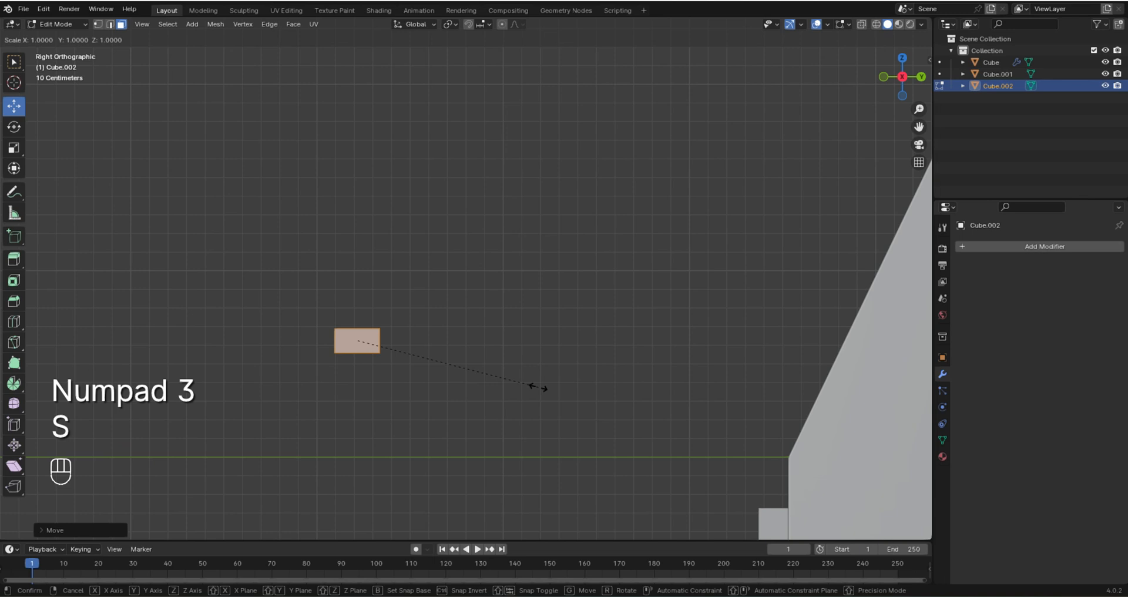
pyautogui.press('y')
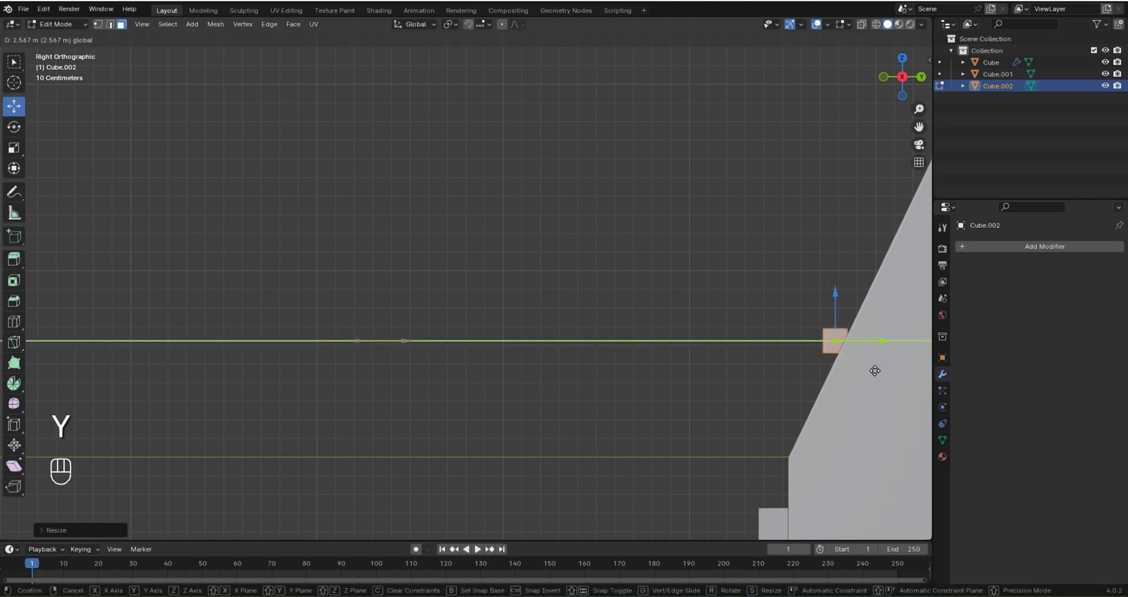
pyautogui.click(874, 370)
# - Move the block along Y to the back of the sloped panel, against the wall below the screen
pyautogui.moveTo(725, 395); pyautogui.dragTo(798, 498, button='middle')
pyautogui.moveTo(918, 127); pyautogui.dragTo(861, 392)
pyautogui.press('g')
pyautogui.press('y')
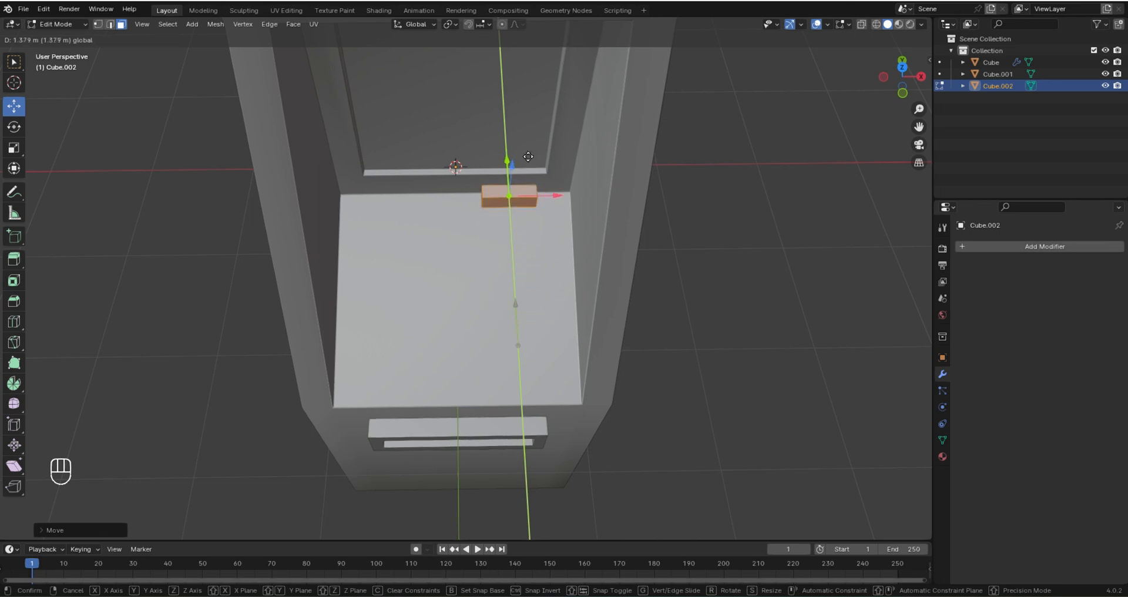
pyautogui.moveTo(528, 148); pyautogui.dragTo(529, 148)
pyautogui.moveTo(528, 229); pyautogui.dragTo(552, 144, button='middle')
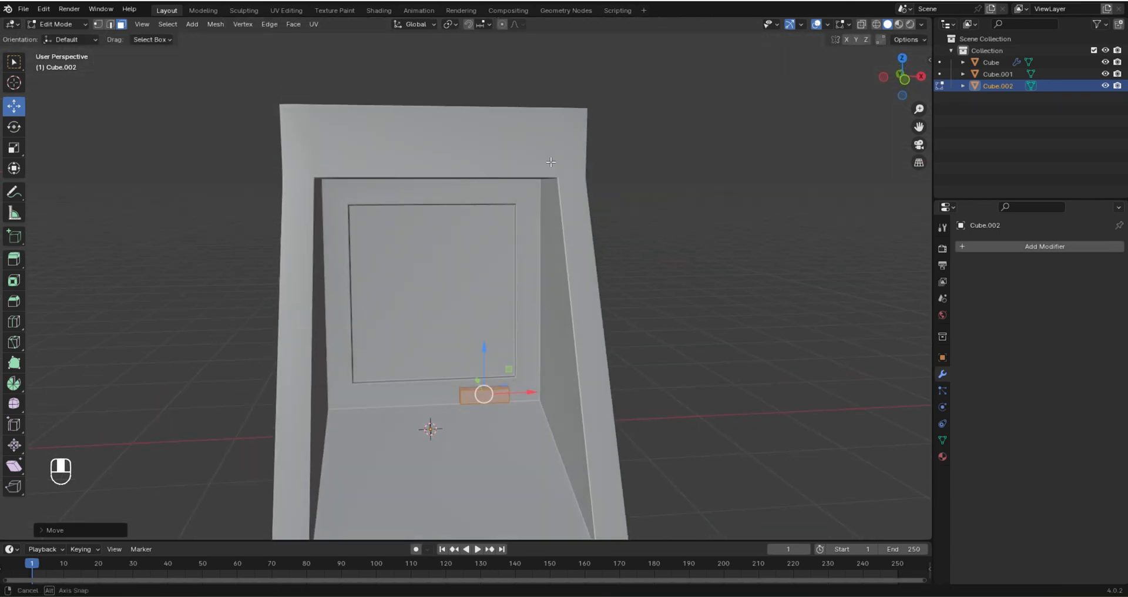
# - In front view, nudge the block along Z and X to fit between the screen recess and the sloped panel
pyautogui.press('KP_1')
pyautogui.moveTo(918, 126); pyautogui.dragTo(980, 0)
pyautogui.moveTo(601, 350); pyautogui.dragTo(601, 346)
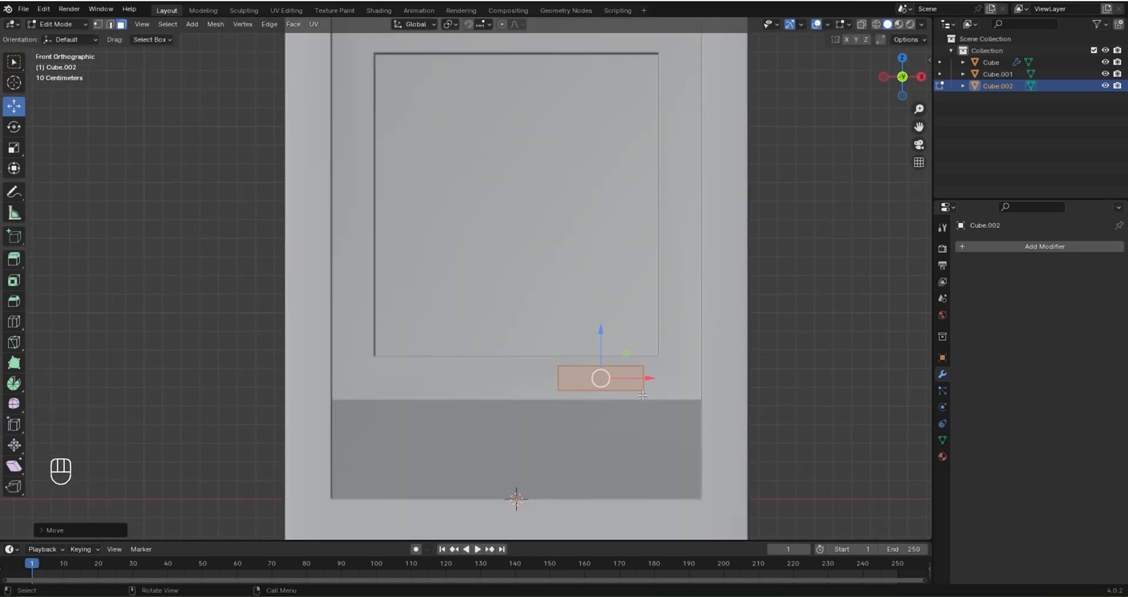
pyautogui.moveTo(620, 380); pyautogui.dragTo(626, 380)
# - Inset the small block's front face by about 0.05 m
pyautogui.press('i')
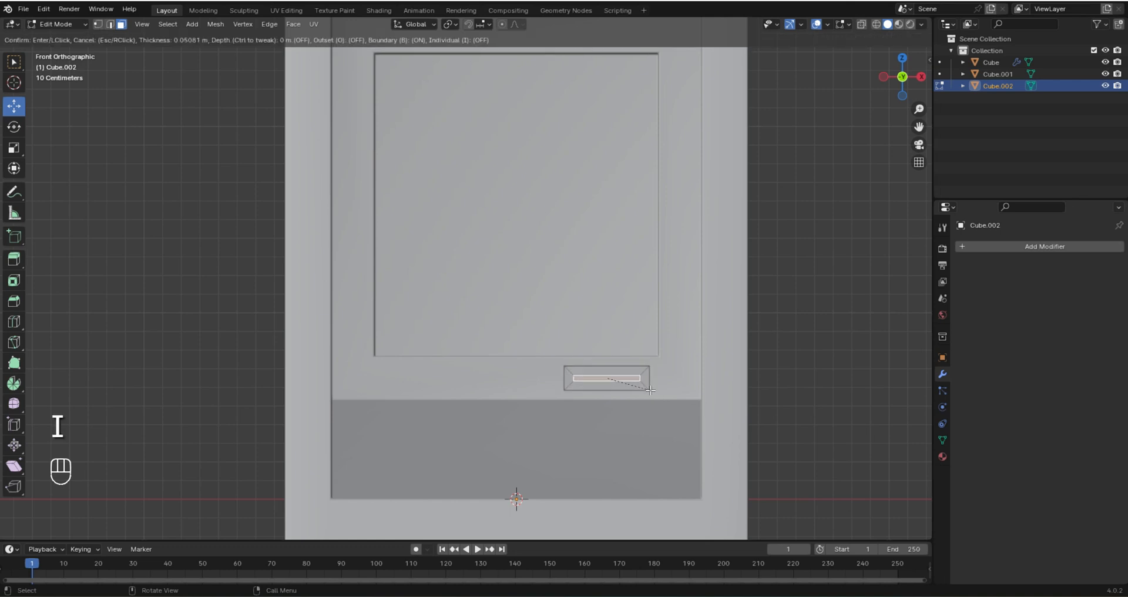
pyautogui.click(651, 390)
pyautogui.moveTo(650, 390); pyautogui.dragTo(630, 442, button='middle')
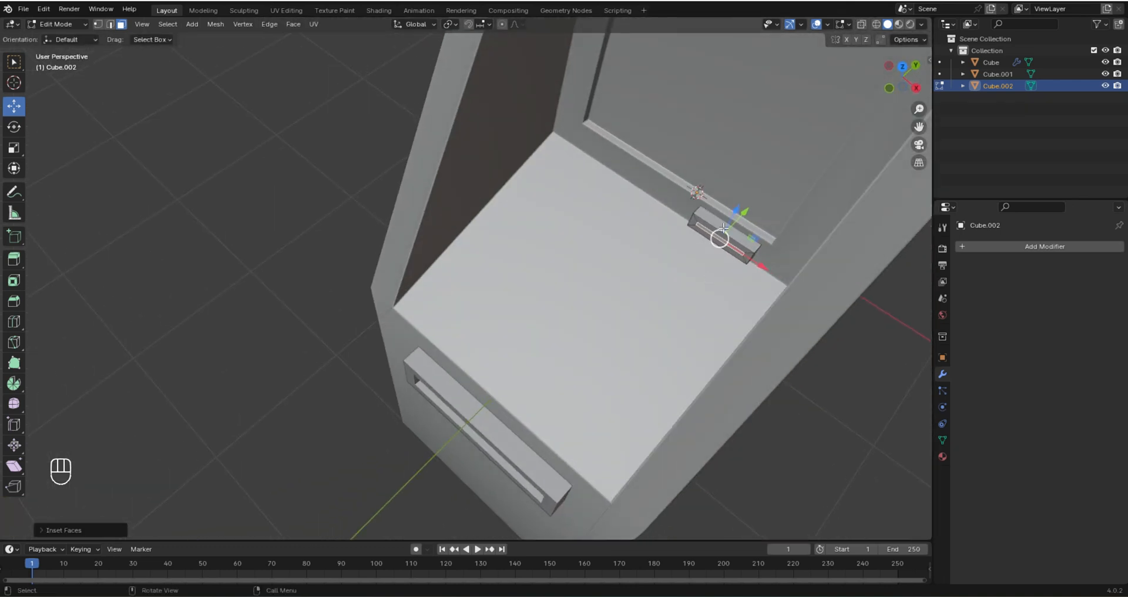
pyautogui.press('e')
pyautogui.click(722, 236)
pyautogui.moveTo(721, 235); pyautogui.dragTo(576, 385, button='middle')
pyautogui.hotkey('ctrl', 'z')
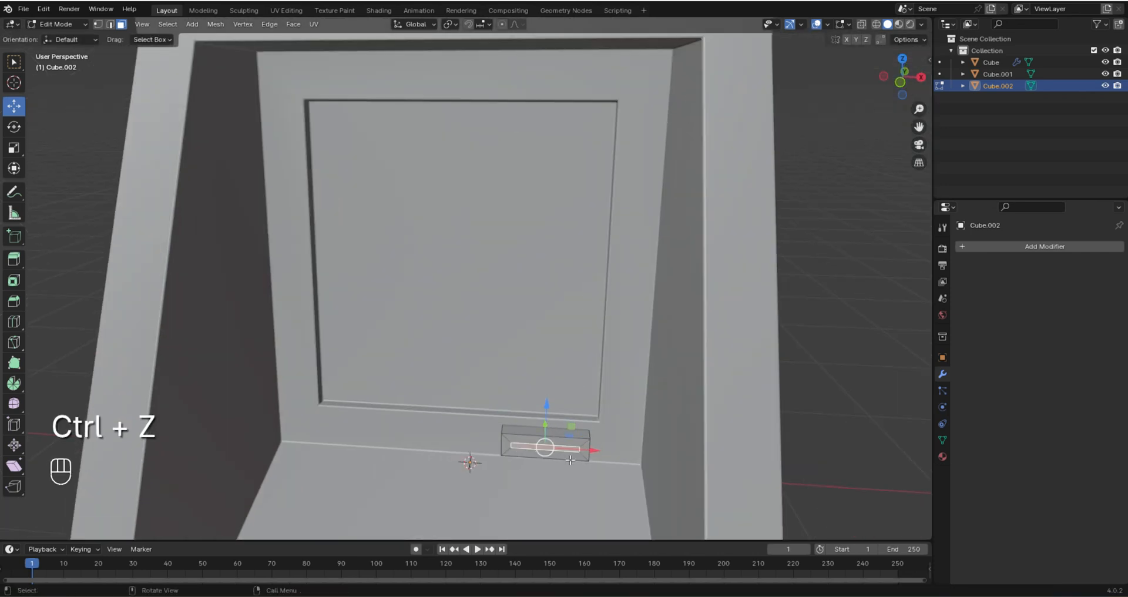
# - Scale the inset face along Z to a narrow strip and extrude it inward to form a thin slot
pyautogui.press('s')
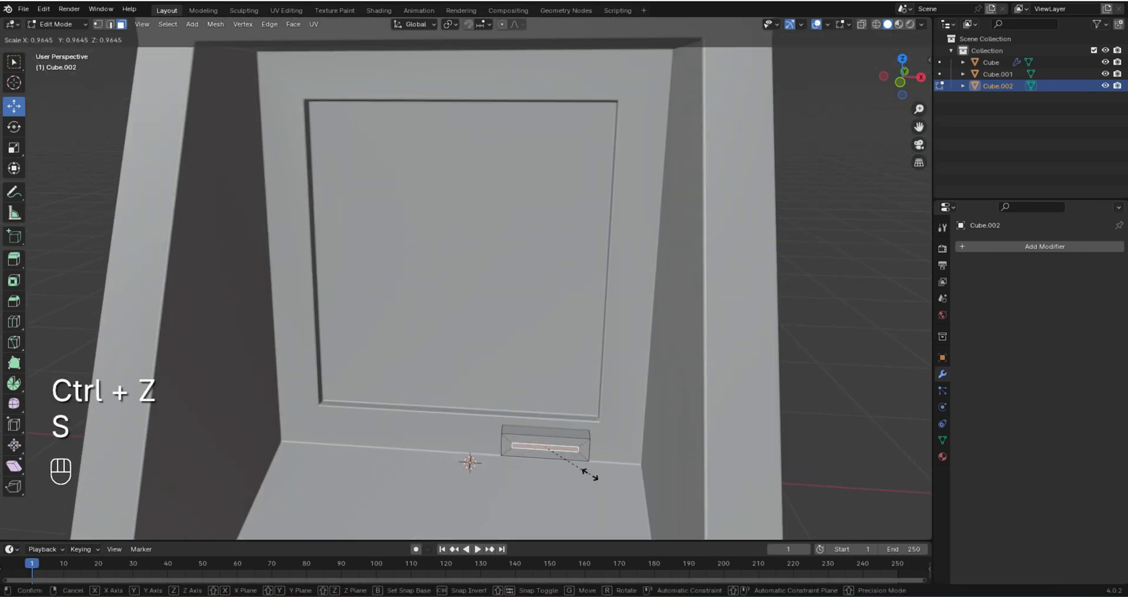
pyautogui.press('z')
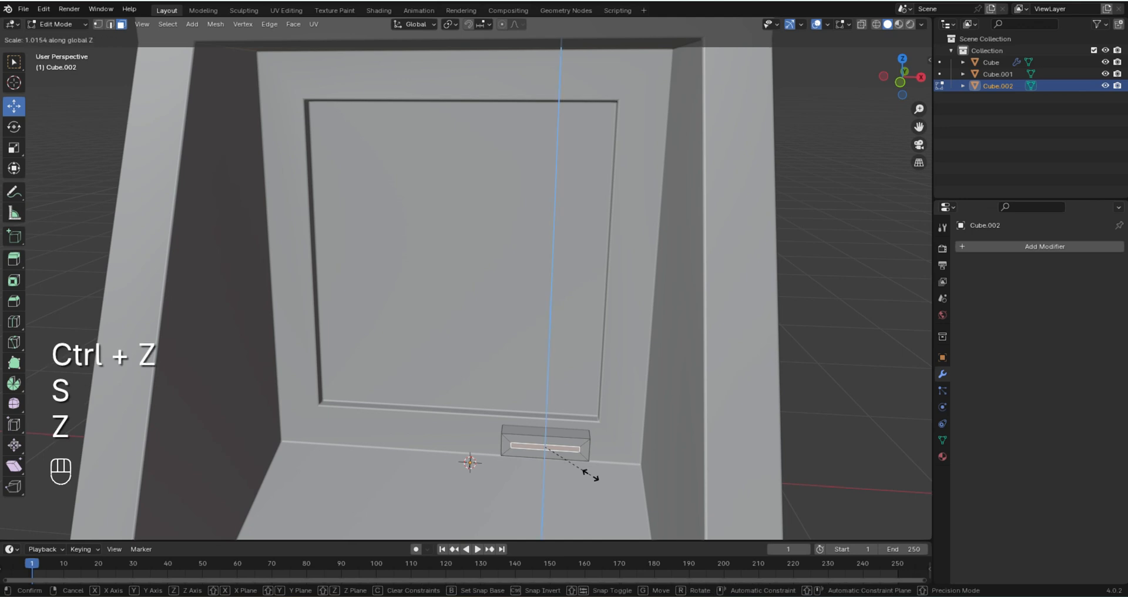
pyautogui.click(582, 467)
pyautogui.press('e')
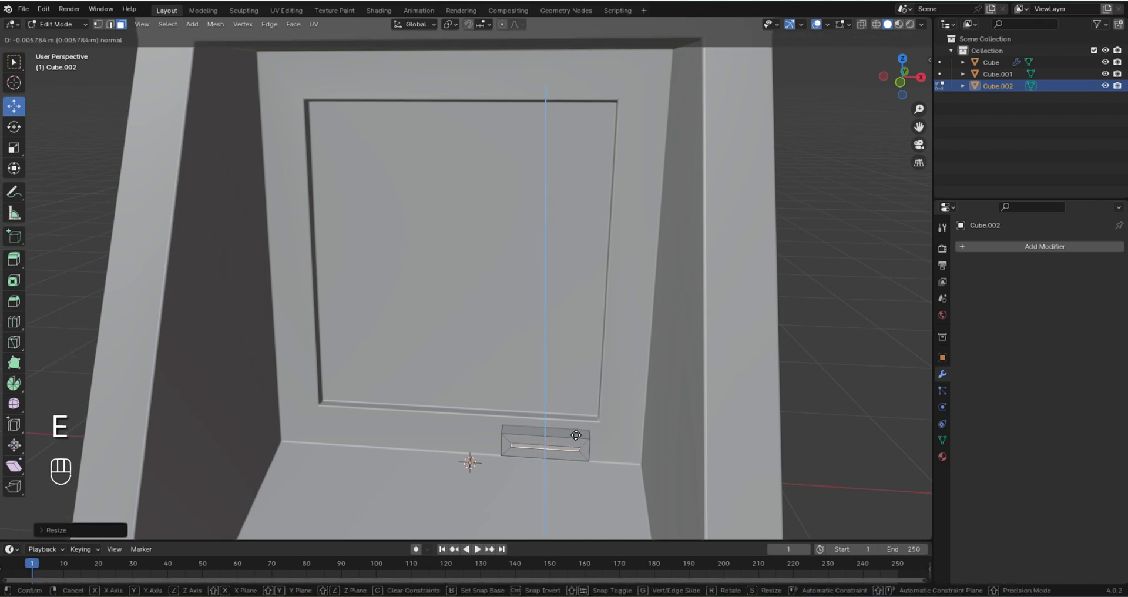
pyautogui.click(575, 432)
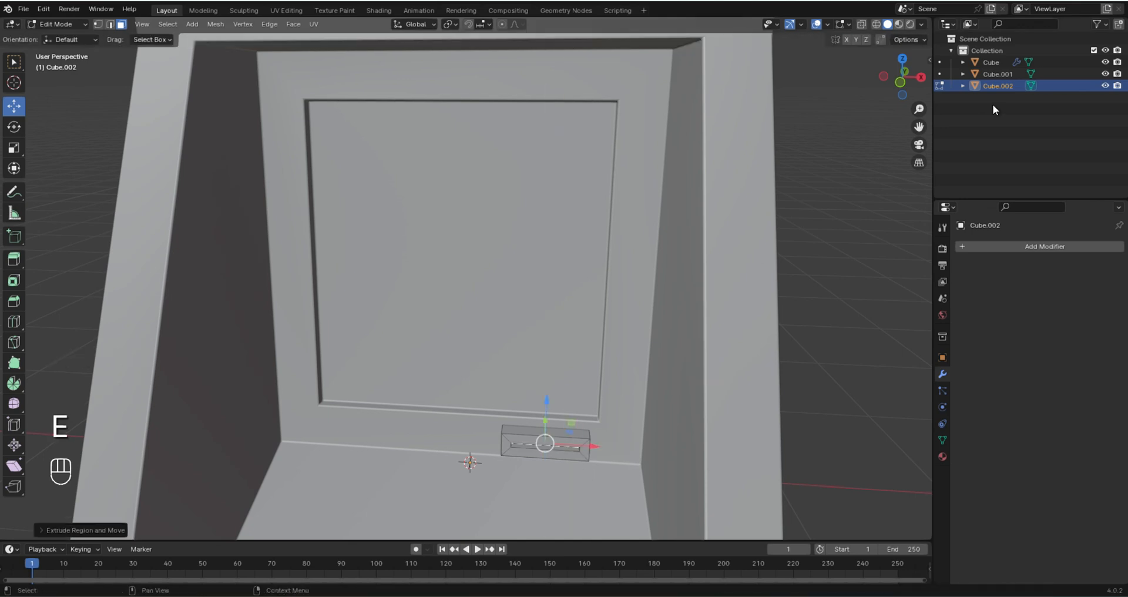
# - Push the whole slotted block further along Y into the wall below the screen and return to Object Mode
pyautogui.moveTo(587, 259); pyautogui.dragTo(642, 241, button='middle')
pyautogui.press('a')
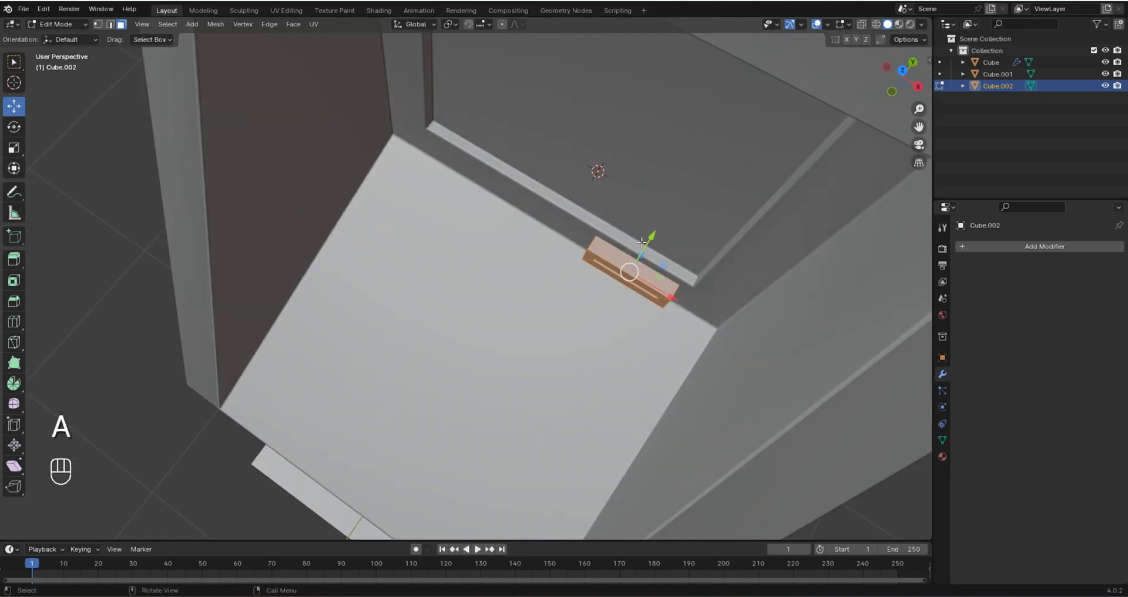
pyautogui.moveTo(642, 242); pyautogui.dragTo(660, 227)
pyautogui.press('KP_1')
pyautogui.moveTo(779, 291); pyautogui.dragTo(787, 292, button='middle')
pyautogui.press('Tab')
pyautogui.scroll(1, 588, 327)
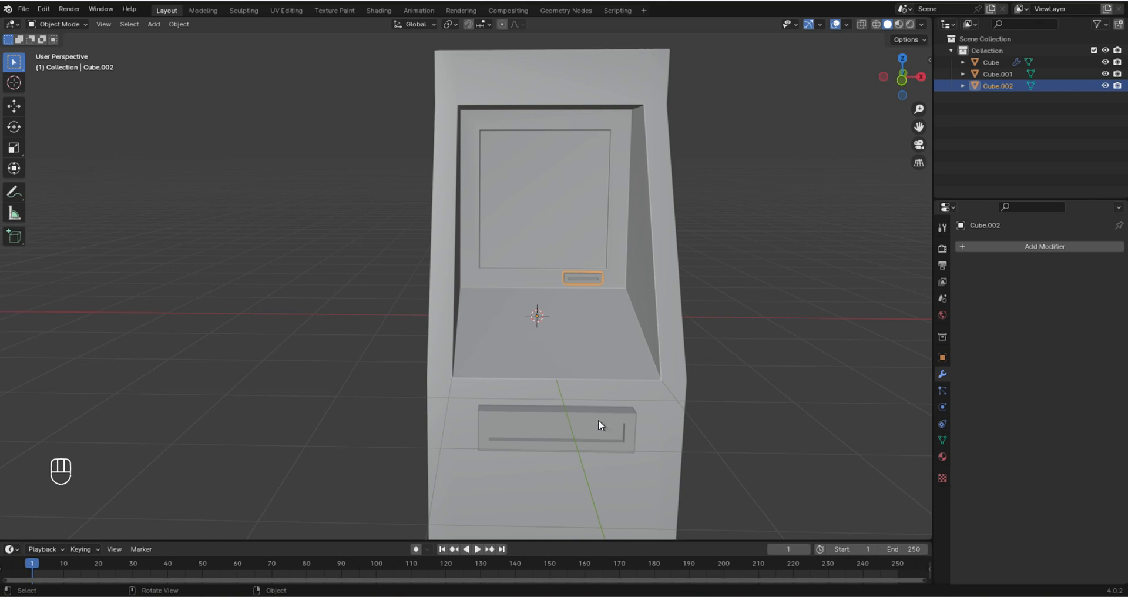
# - Add a Bevel modifier to the front slotted bar with 9 segments and an amount of 0.01 m
pyautogui.click(598, 425)
pyautogui.click(1051, 246)
pyautogui.moveTo(1056, 245)
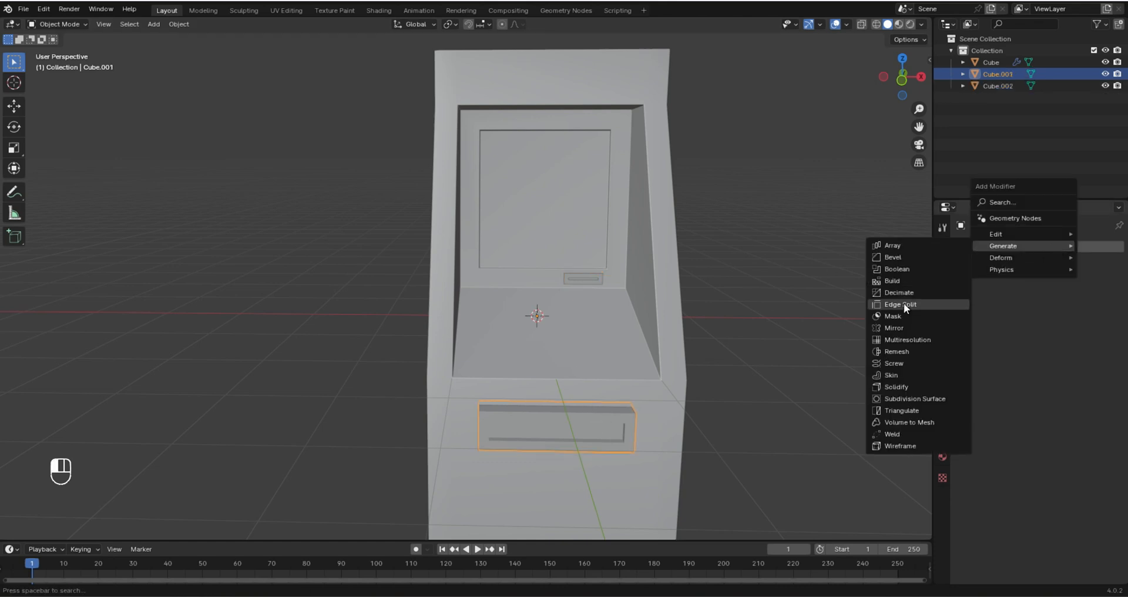
pyautogui.click(893, 257)
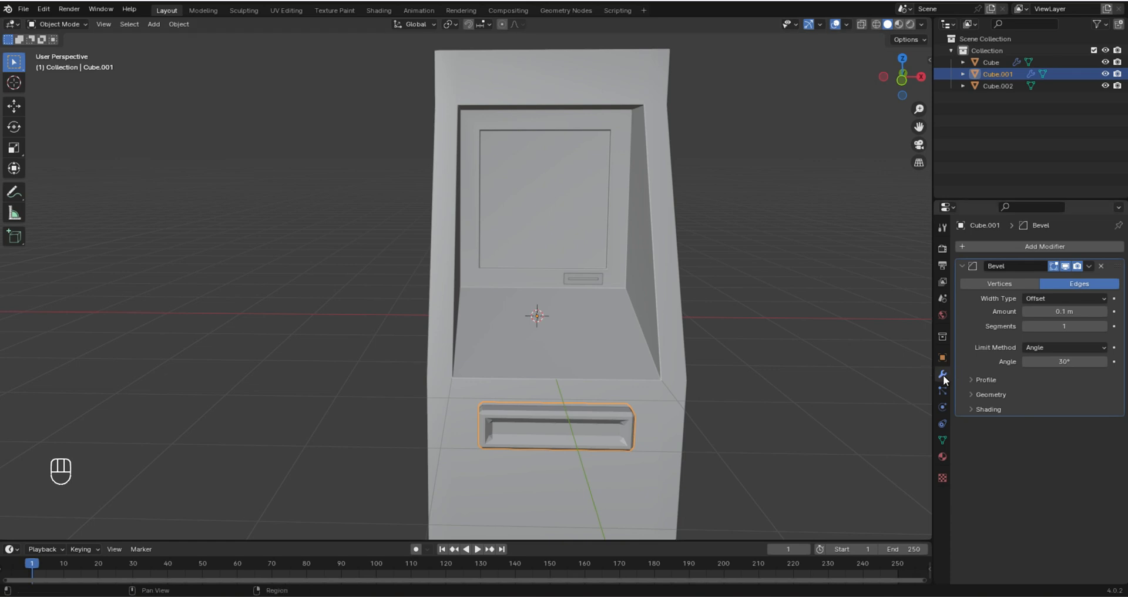
pyautogui.click(1064, 326)
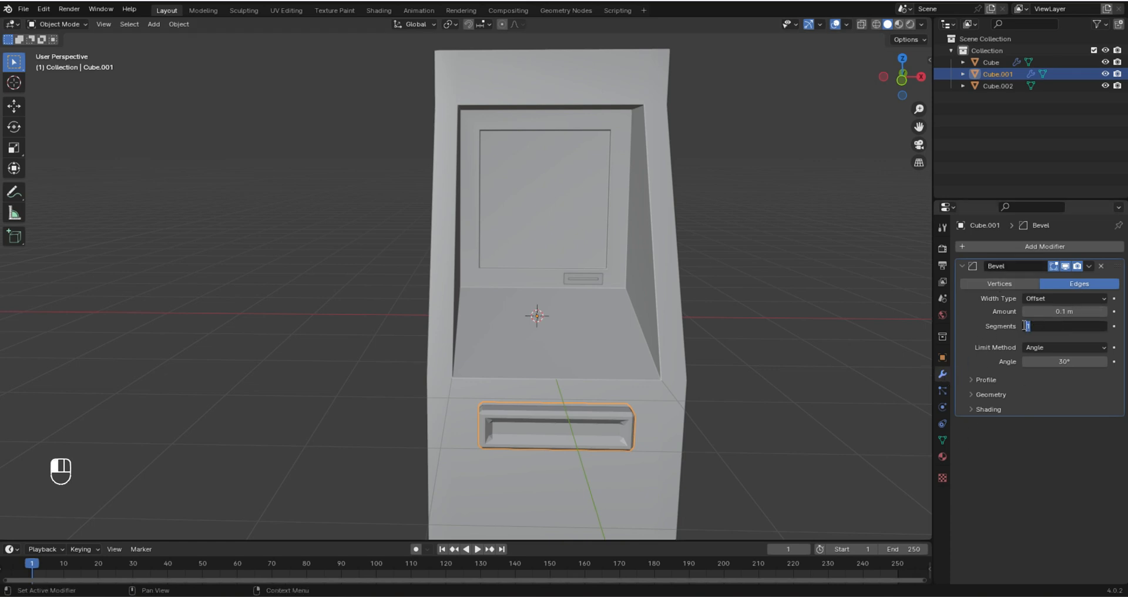
pyautogui.write('9')
pyautogui.press('Return')
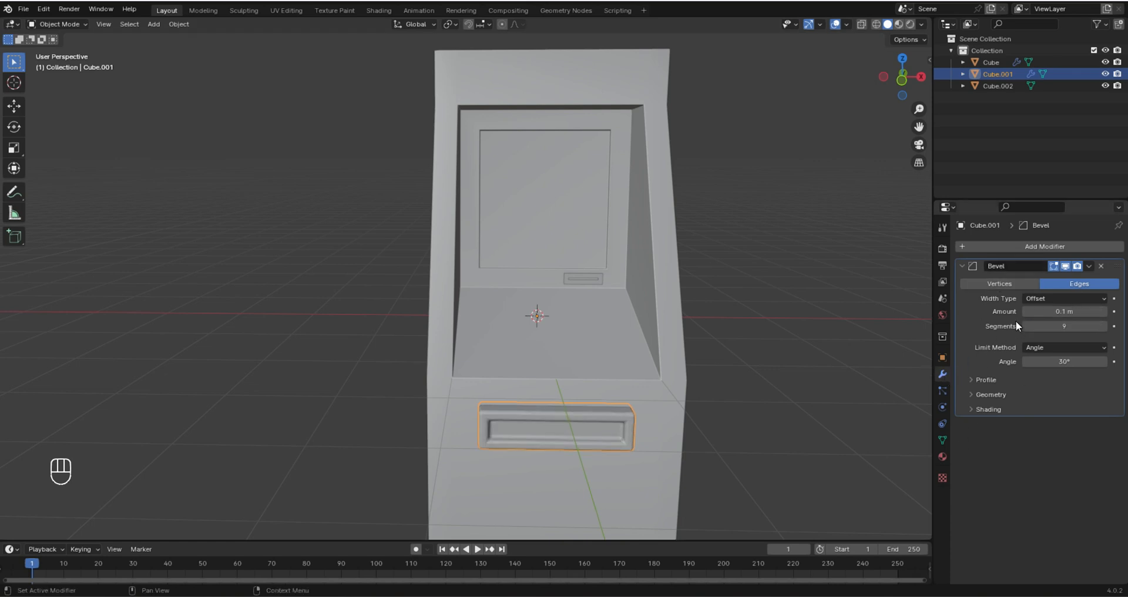
pyautogui.click(1055, 311)
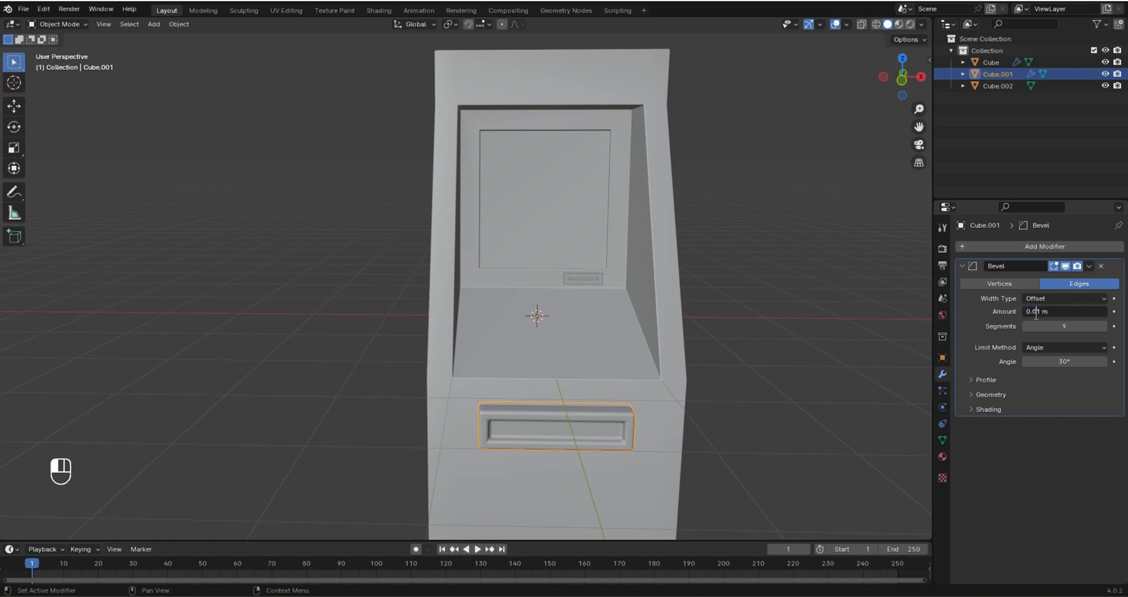
pyautogui.press('Return')
# - Add a Bevel modifier to the small slotted block below the screen and set its segment count
pyautogui.moveTo(564, 329)
pyautogui.mouseDown(button='middle')
pyautogui.moveTo(623, 315)
pyautogui.moveTo(583, 319)
pyautogui.mouseUp(button='middle')
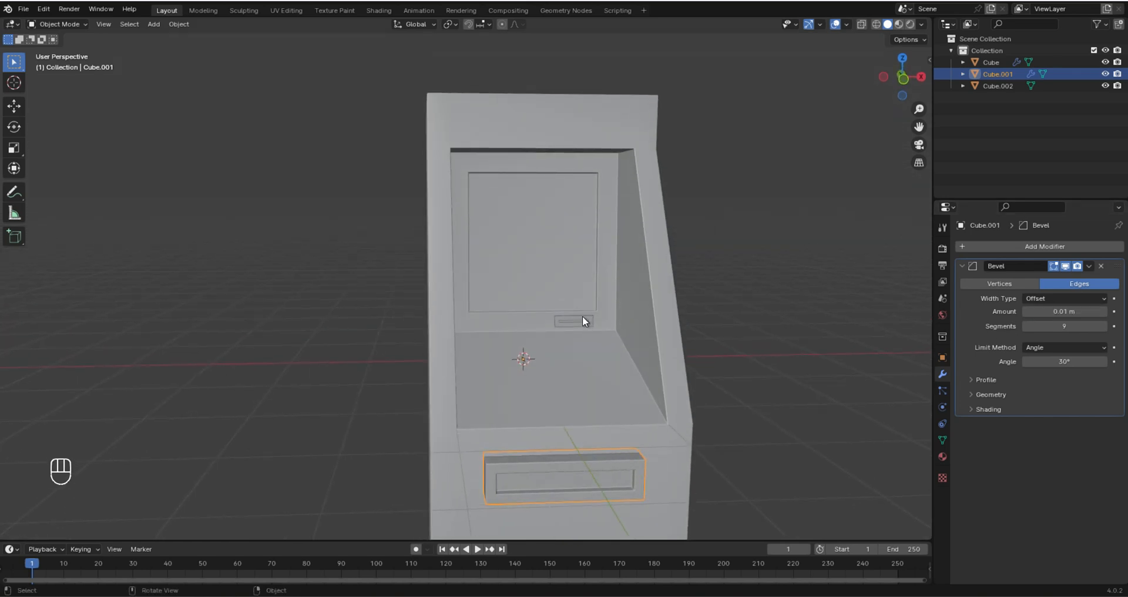
pyautogui.click(582, 319)
pyautogui.click(1055, 248)
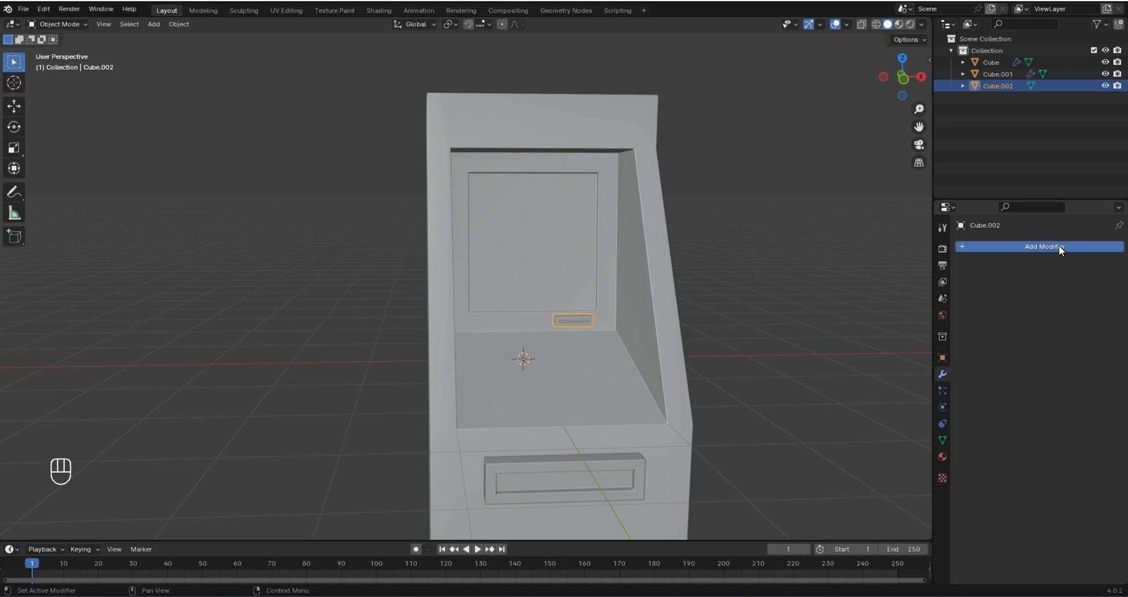
pyautogui.moveTo(1056, 245)
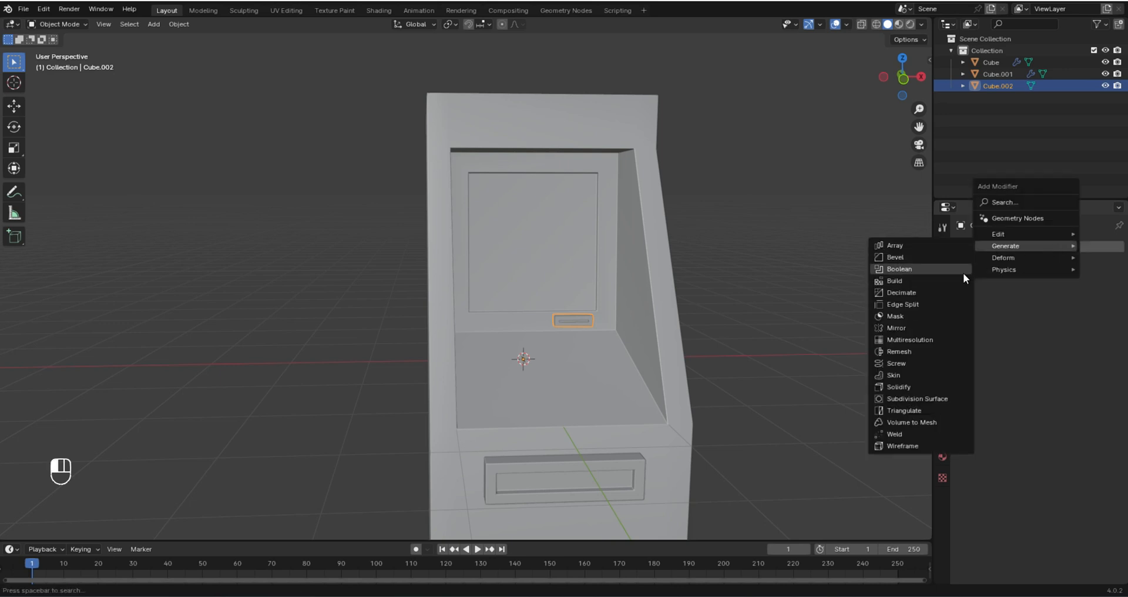
pyautogui.click(917, 256)
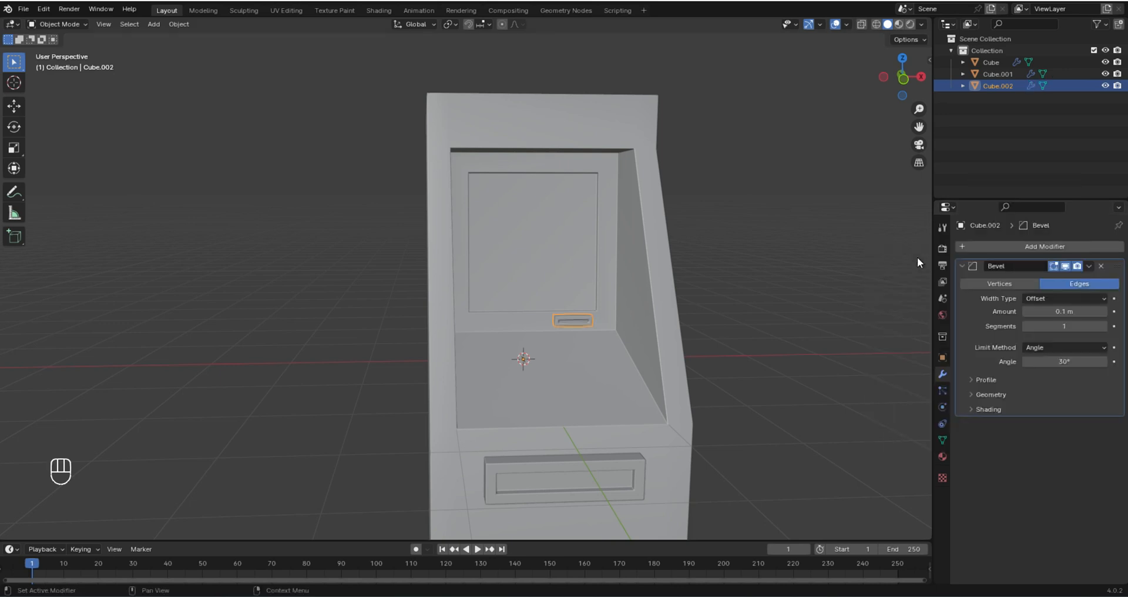
pyautogui.click(1065, 327)
pyautogui.press('Return')
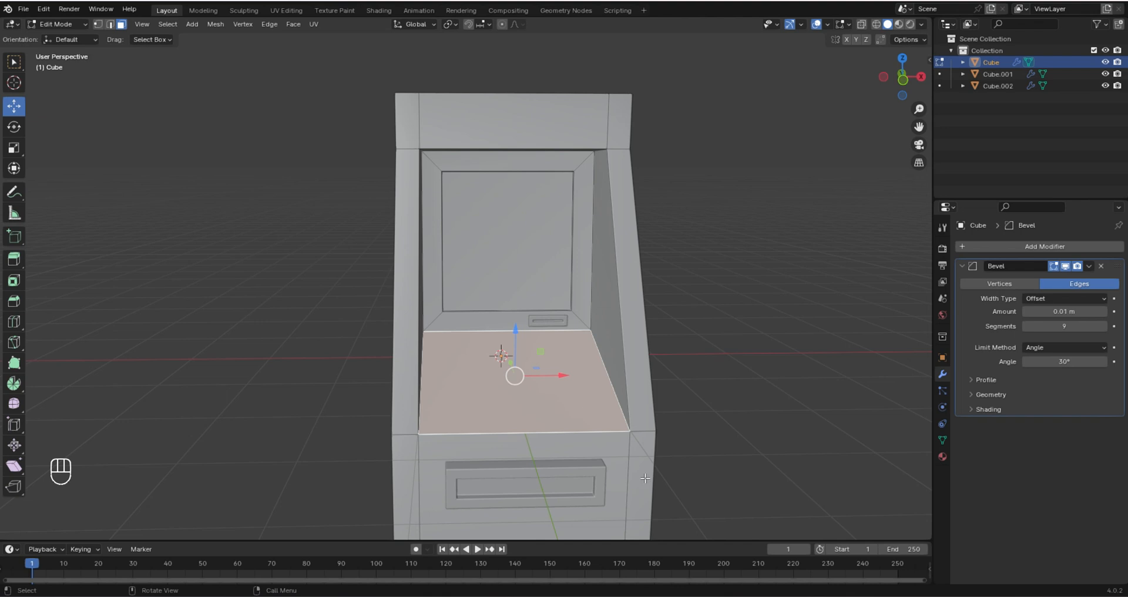
# - Inset the sloped control panel face below the screen and extrude it inward to form a shallow recess
pyautogui.press('i')
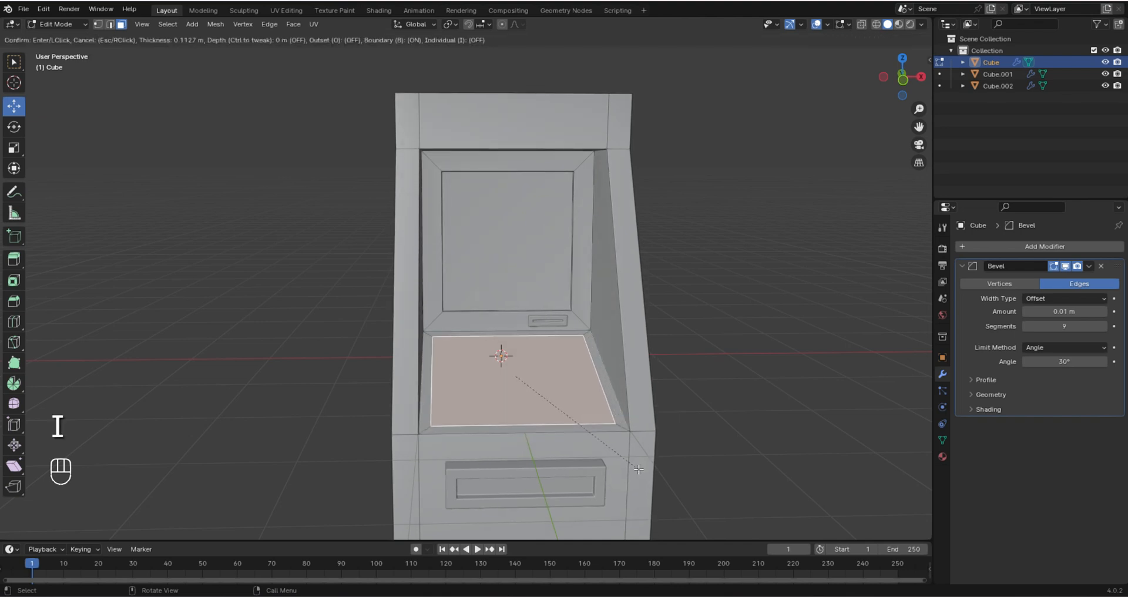
pyautogui.click(632, 460)
pyautogui.moveTo(599, 435); pyautogui.dragTo(485, 356, button='middle')
pyautogui.press('e')
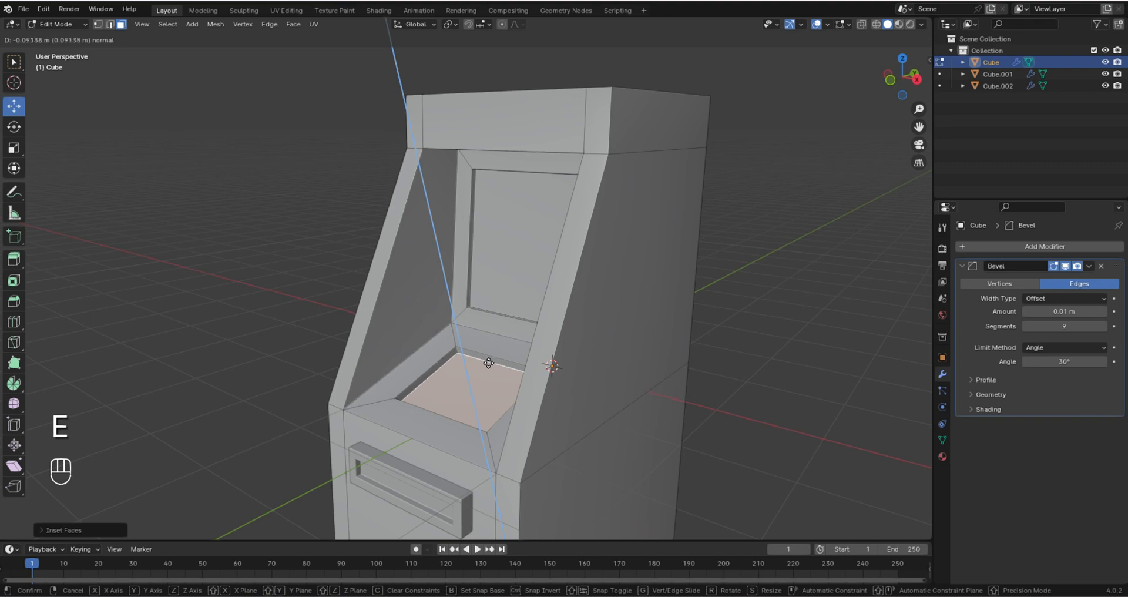
pyautogui.click(489, 358)
pyautogui.press('capslock')
pyautogui.moveTo(488, 358); pyautogui.dragTo(516, 433, button='middle')
pyautogui.press('capslock')
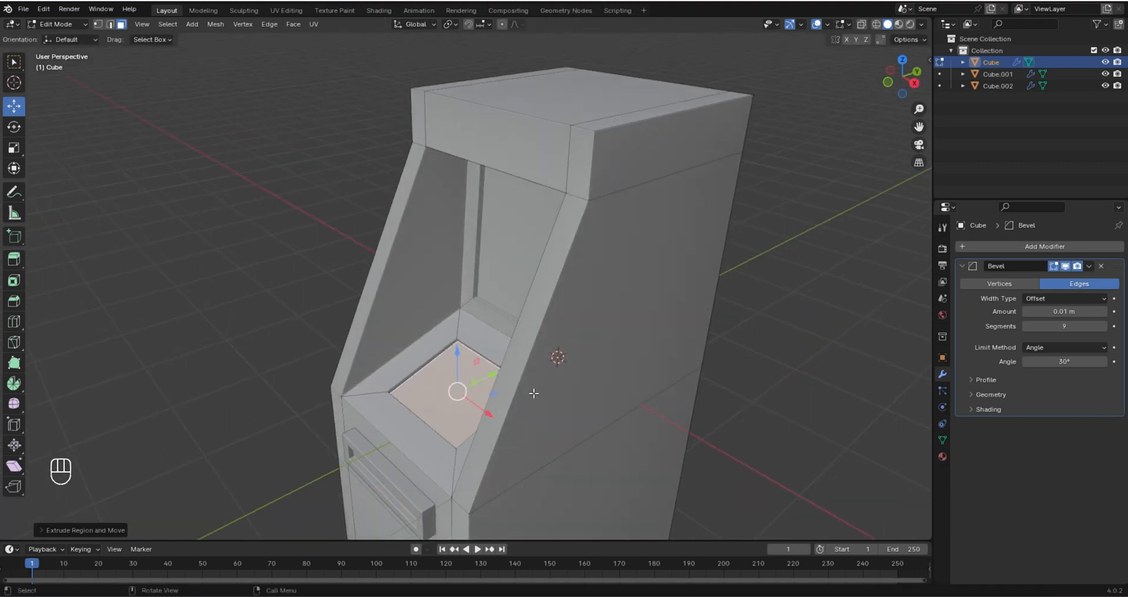
# - Rotate the recessed panel face by about -2° with X-ray temporarily on, return to Object Mode and deselect the cabinet
pyautogui.moveTo(535, 385); pyautogui.dragTo(490, 329, button='middle')
pyautogui.click(861, 24)
pyautogui.moveTo(587, 352); pyautogui.dragTo(631, 370, button='middle')
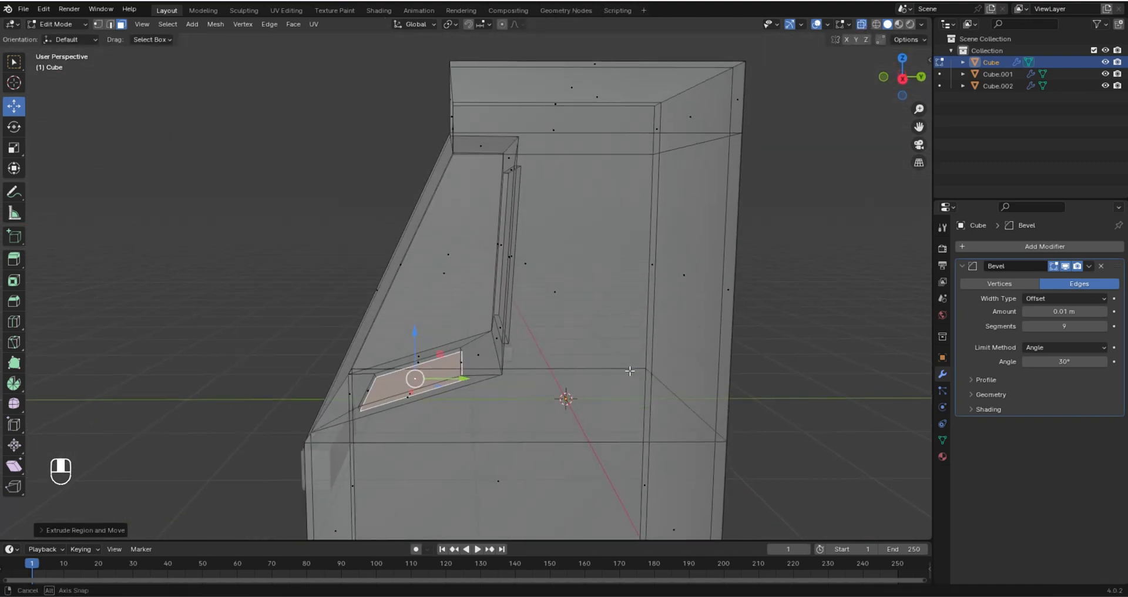
pyautogui.press('r')
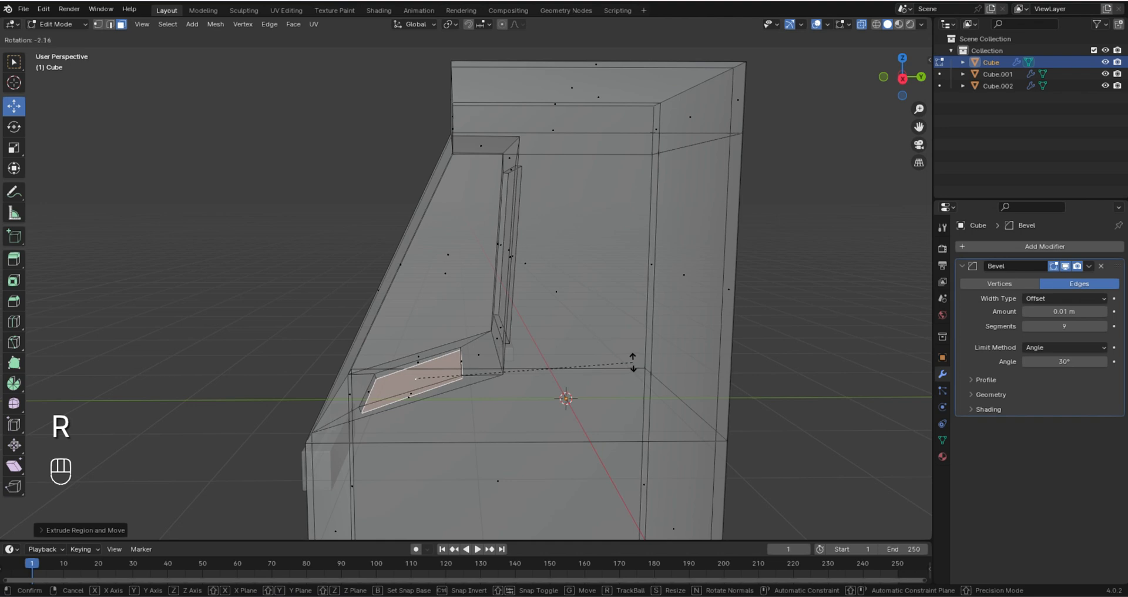
pyautogui.click(633, 363)
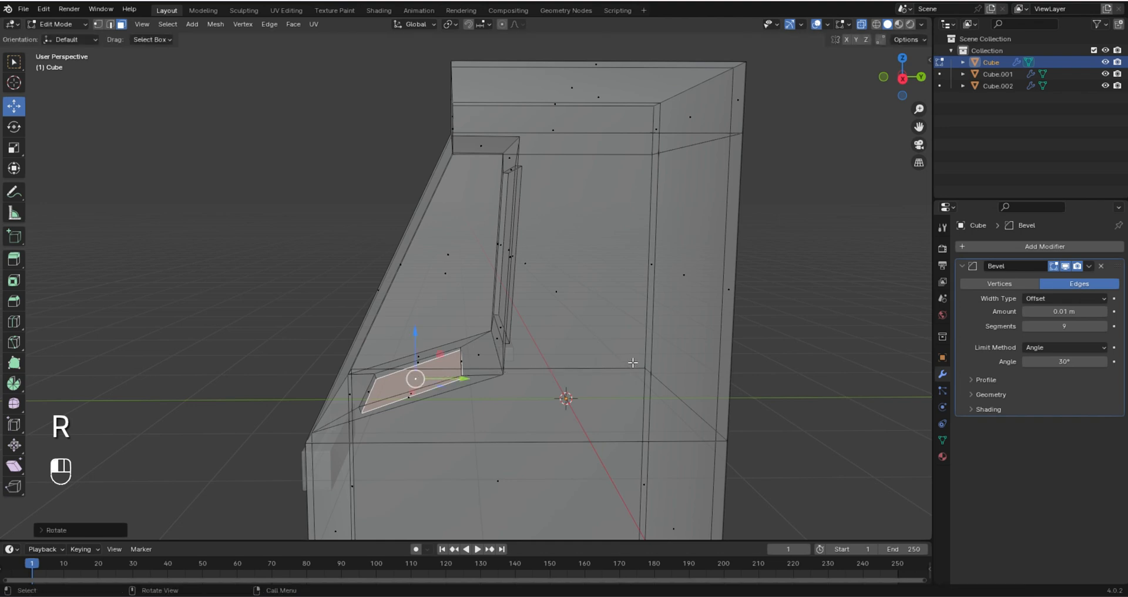
pyautogui.click(861, 24)
pyautogui.moveTo(705, 294); pyautogui.dragTo(750, 334, button='middle')
pyautogui.press('Tab')
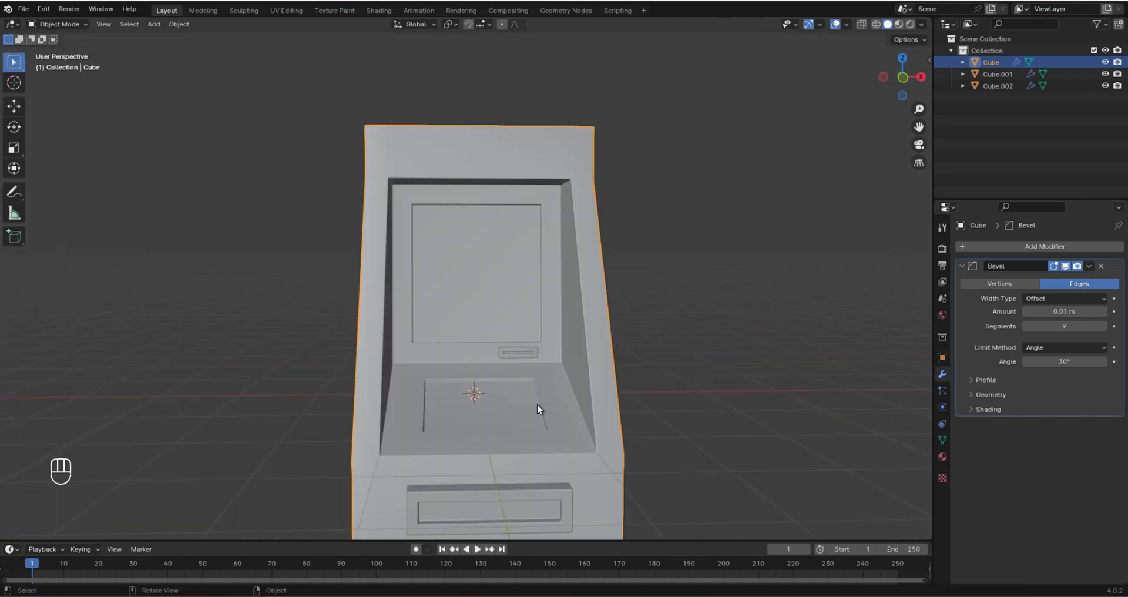
pyautogui.click(814, 88)
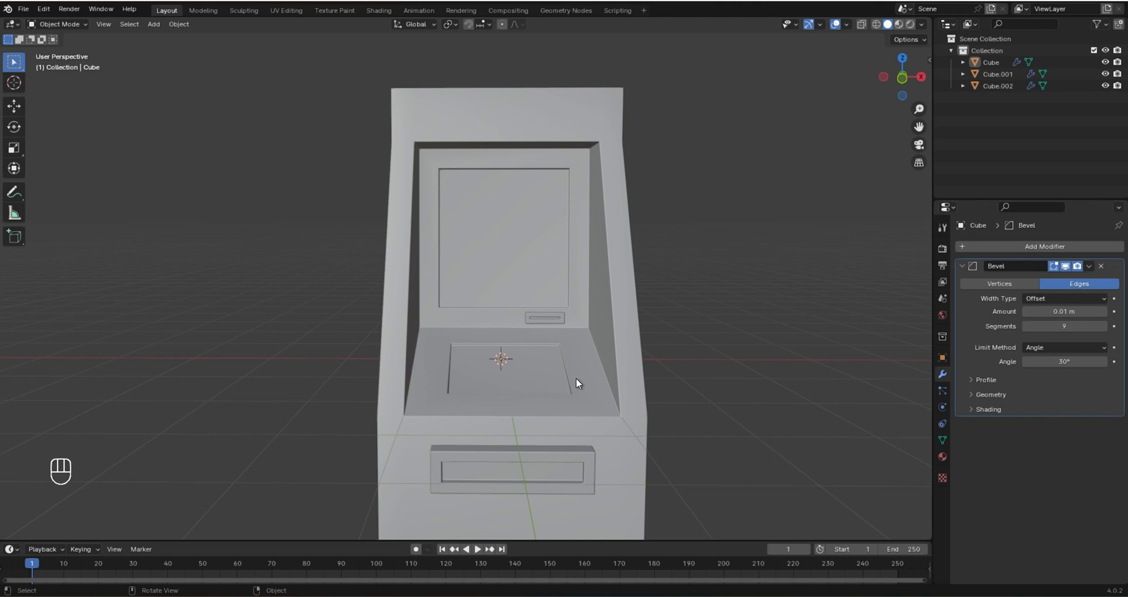
# - Add a cube mesh and move it along Y out in front of the cabinet in Edit Mode
pyautogui.hotkey('shift', 'a')
pyautogui.moveTo(562, 364)
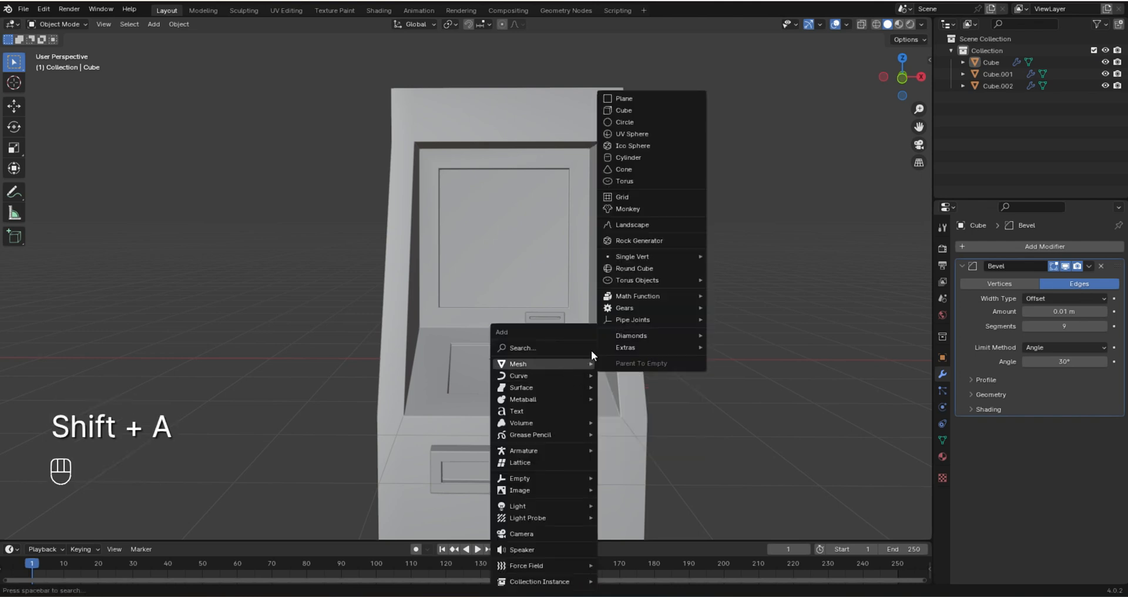
pyautogui.click(624, 109)
pyautogui.press('Tab')
pyautogui.scroll(-3, 667, 352)
pyautogui.moveTo(635, 335); pyautogui.dragTo(539, 360, button='middle')
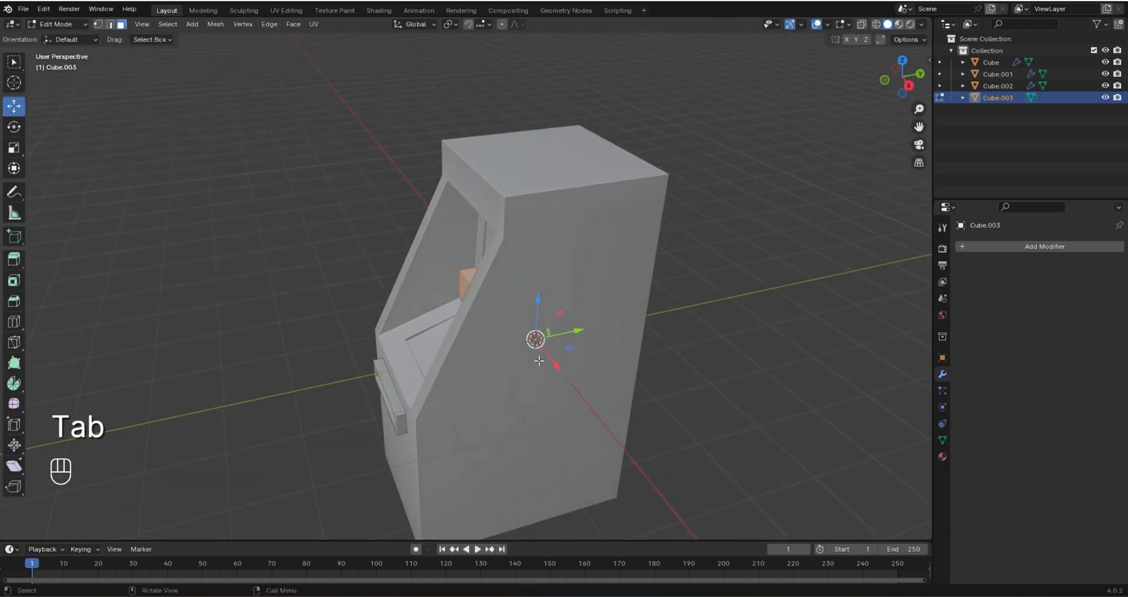
pyautogui.moveTo(582, 332); pyautogui.dragTo(360, 380)
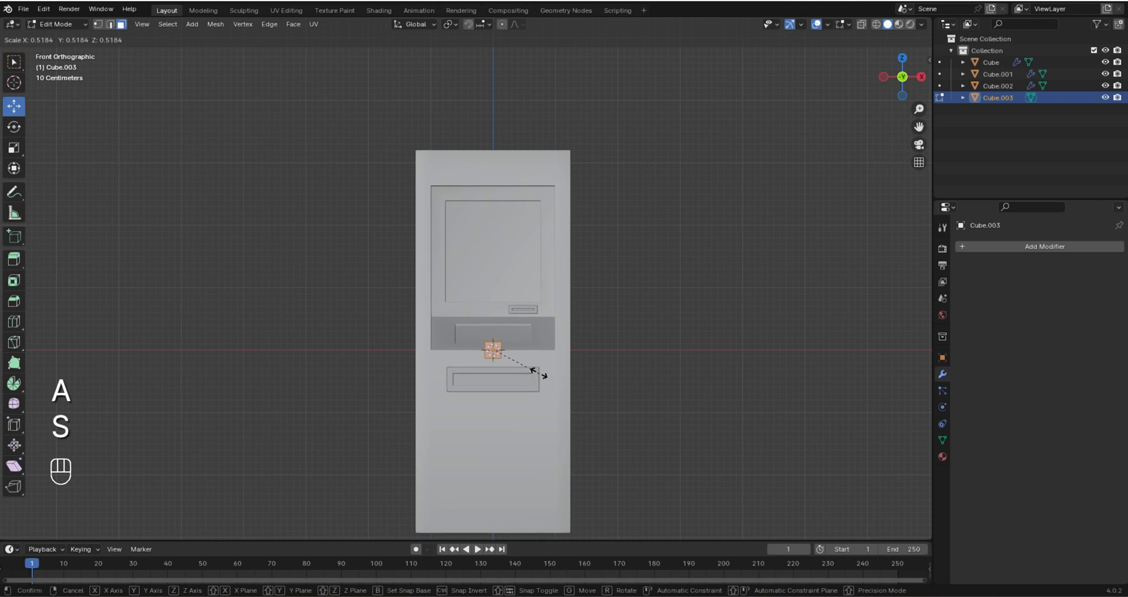
# - Scale the whole cube down to about half size and raise it along Z to the height of the control panel
pyautogui.click(528, 369)
pyautogui.moveTo(495, 312); pyautogui.dragTo(495, 291)
pyautogui.scroll(4, 467, 279)
pyautogui.scroll(-2, 467, 279)
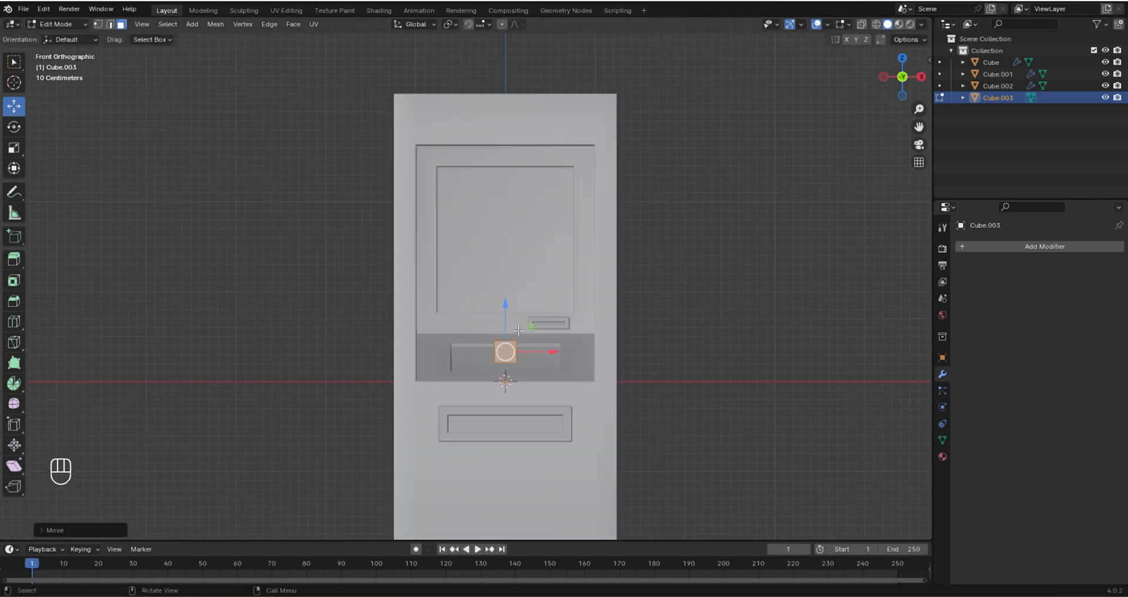
# - Shrink the cube further and adjust its height by scaling along Z
pyautogui.moveTo(540, 443)
pyautogui.mouseDown(button='middle')
pyautogui.moveTo(507, 458)
pyautogui.moveTo(543, 448)
pyautogui.mouseUp(button='middle')
pyautogui.press('s')
pyautogui.click(497, 427)
pyautogui.press('s')
pyautogui.press('z')
pyautogui.click(541, 428)
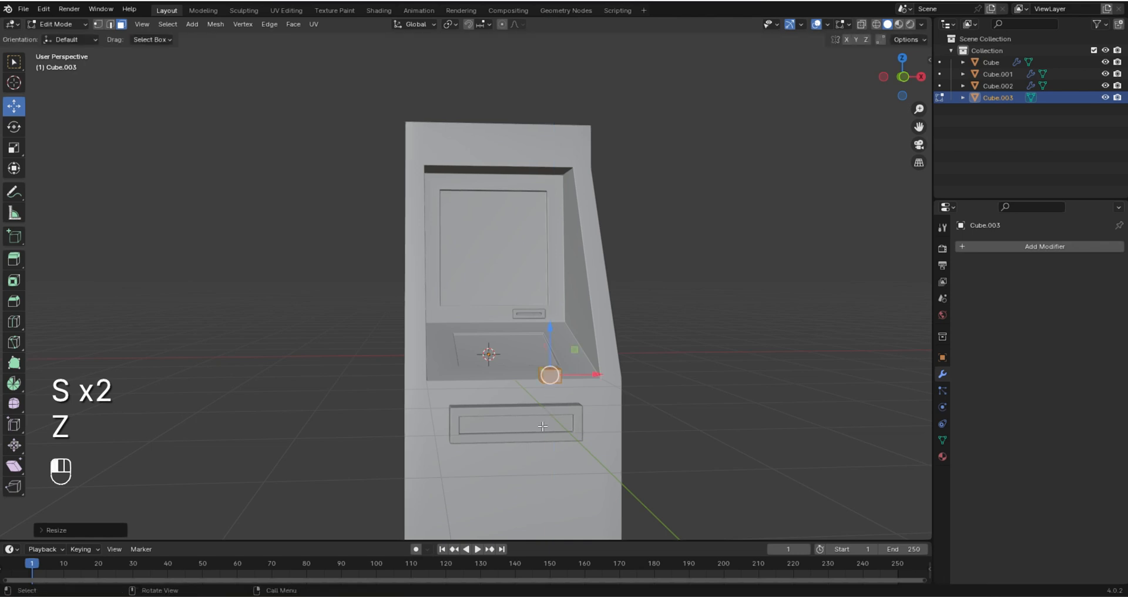
# - Resize the small cube, move it along Y onto the recessed control panel, and return to Object Mode
pyautogui.moveTo(608, 388); pyautogui.dragTo(481, 412, button='middle')
pyautogui.press('s')
pyautogui.click(524, 415)
pyautogui.moveTo(303, 431); pyautogui.dragTo(498, 341)
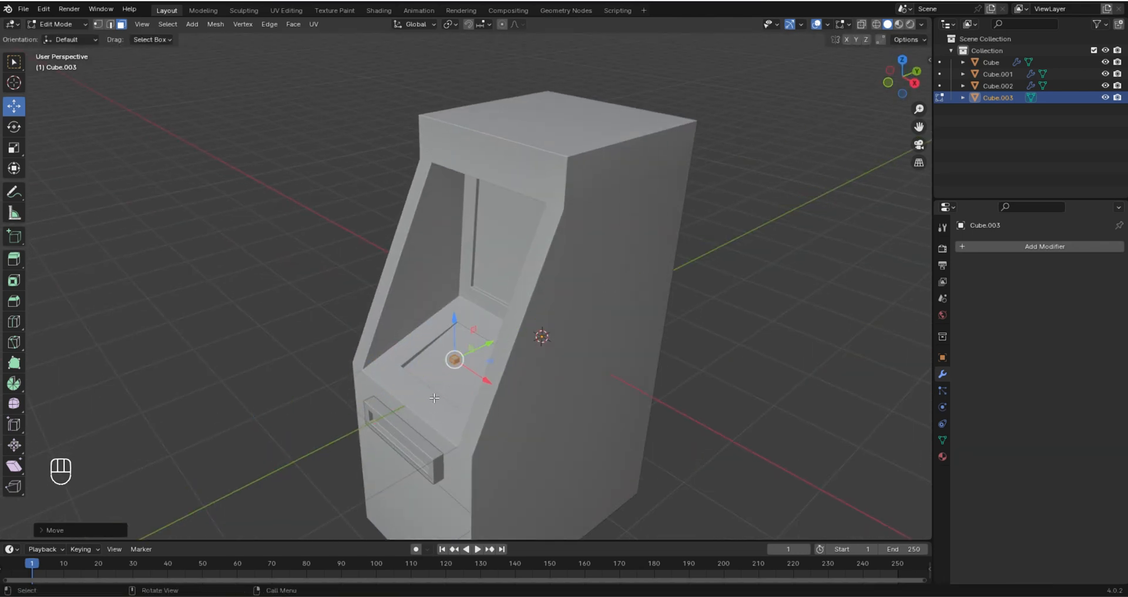
pyautogui.moveTo(443, 403); pyautogui.dragTo(623, 464, button='middle')
pyautogui.scroll(3, 528, 428)
pyautogui.press('s')
pyautogui.click(567, 428)
pyautogui.press('Tab')
# - Add a Bevel modifier to the small cube with 9 segments and an amount of 0.03 m
pyautogui.click(1065, 246)
pyautogui.moveTo(1066, 247)
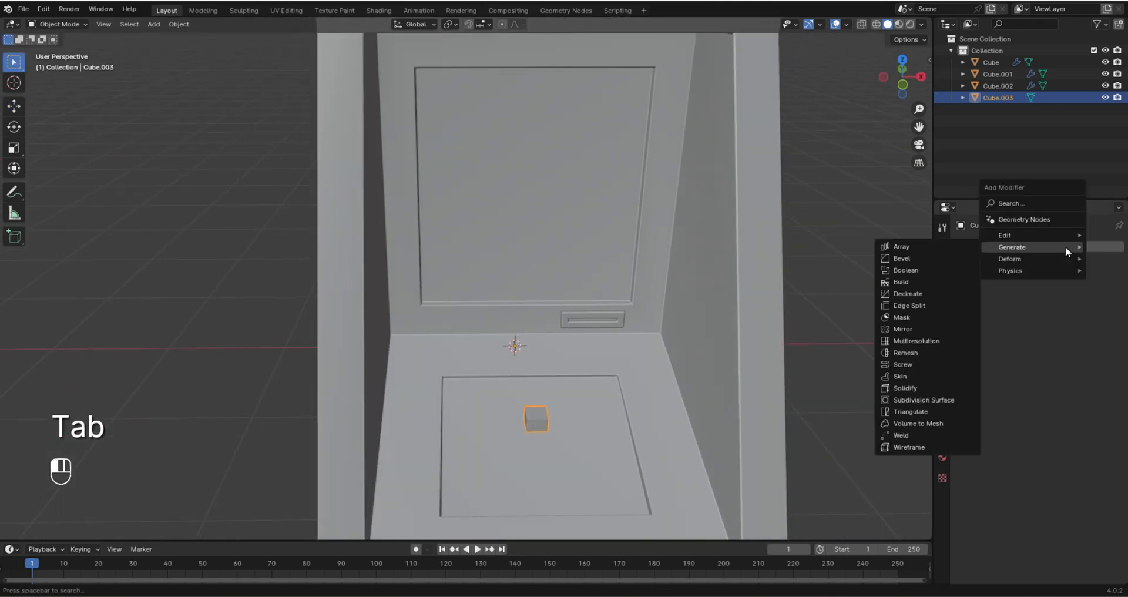
pyautogui.click(902, 258)
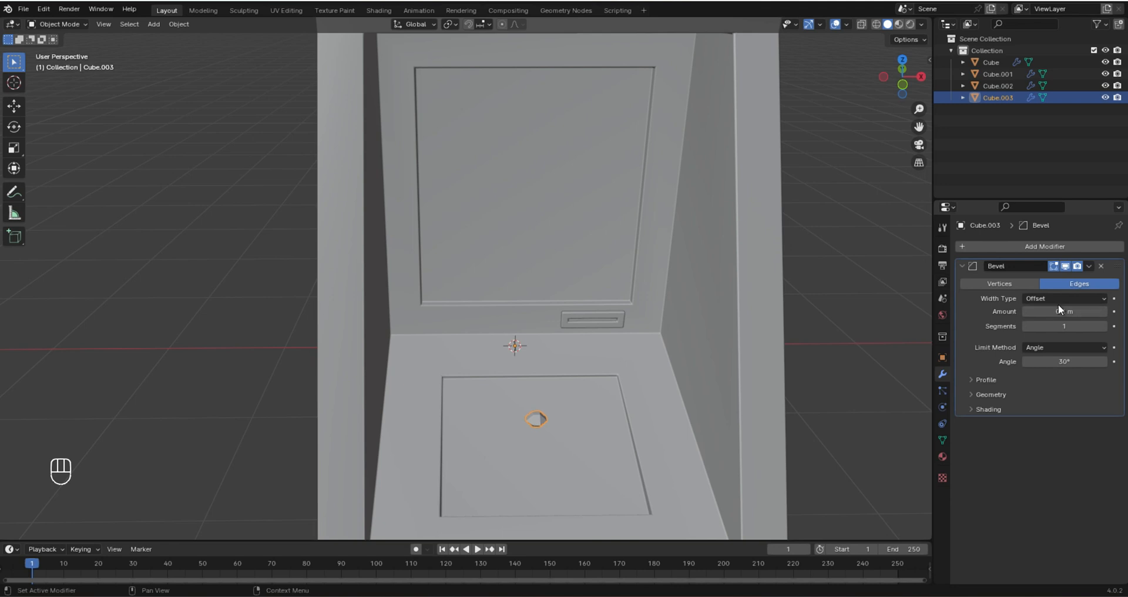
pyautogui.click(1070, 325)
pyautogui.click(1070, 310)
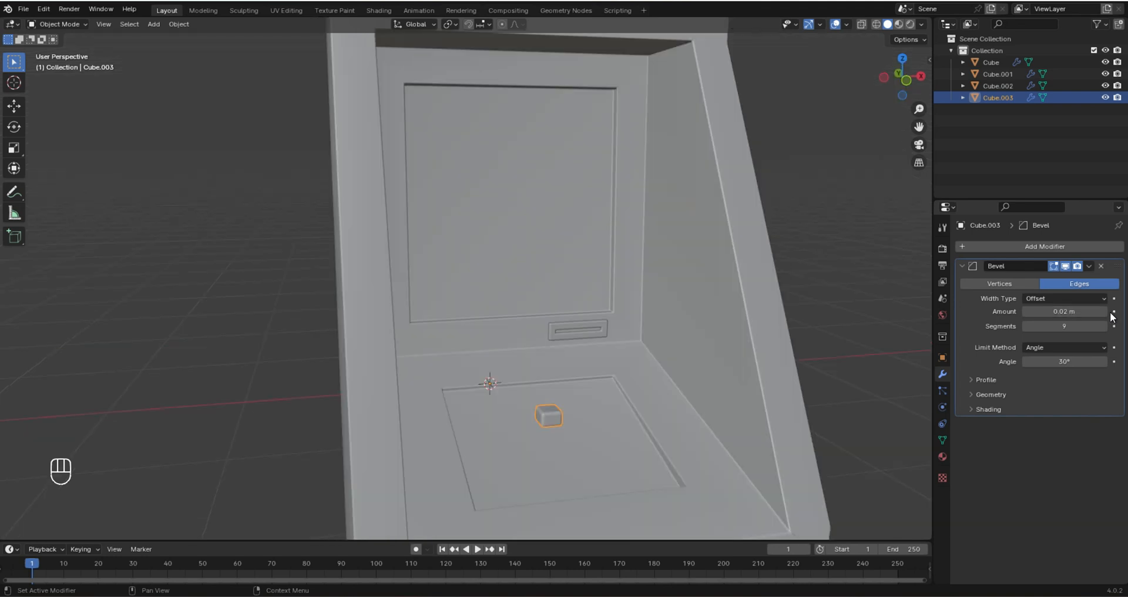
pyautogui.click(1105, 312)
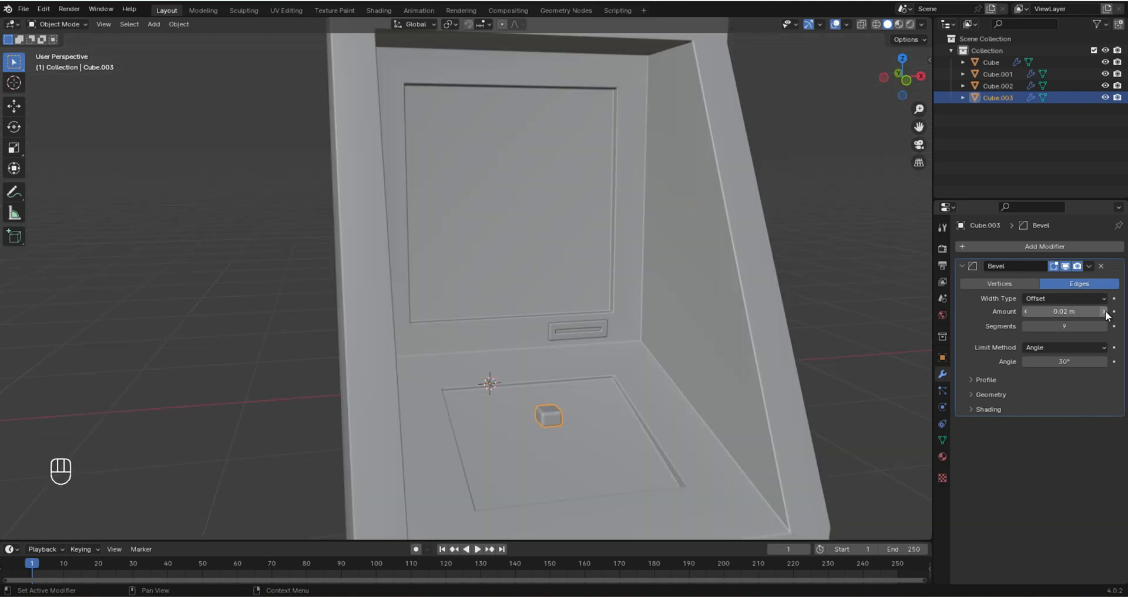
pyautogui.click(1105, 312)
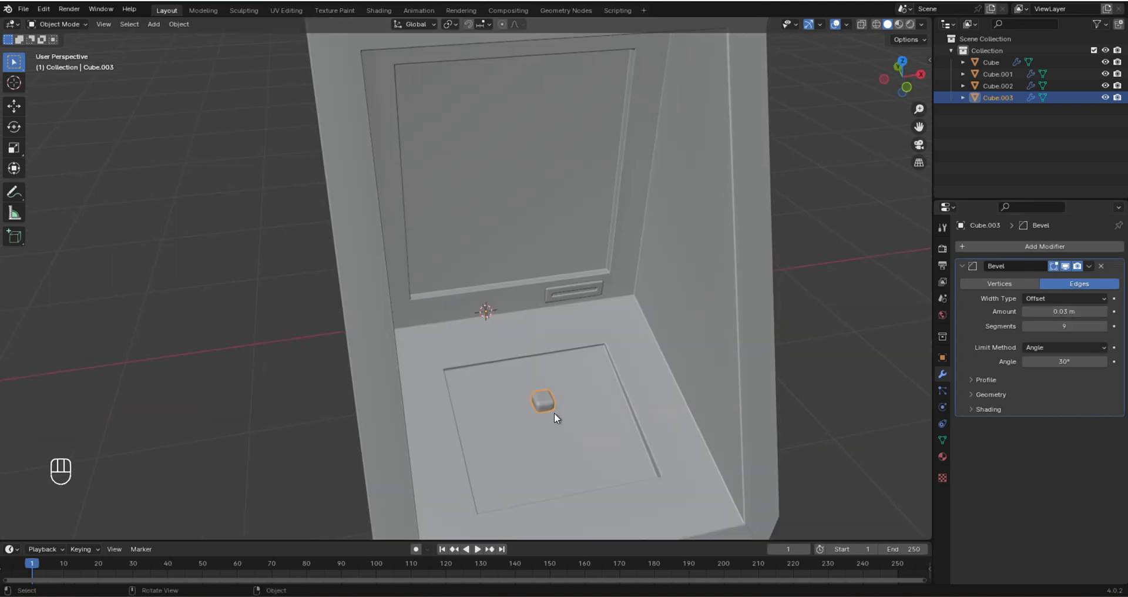
# - Enlarge the beveled button block uniformly in Edit Mode
pyautogui.scroll(3, 555, 413)
pyautogui.moveTo(595, 413); pyautogui.dragTo(568, 397, button='middle')
pyautogui.press('Tab')
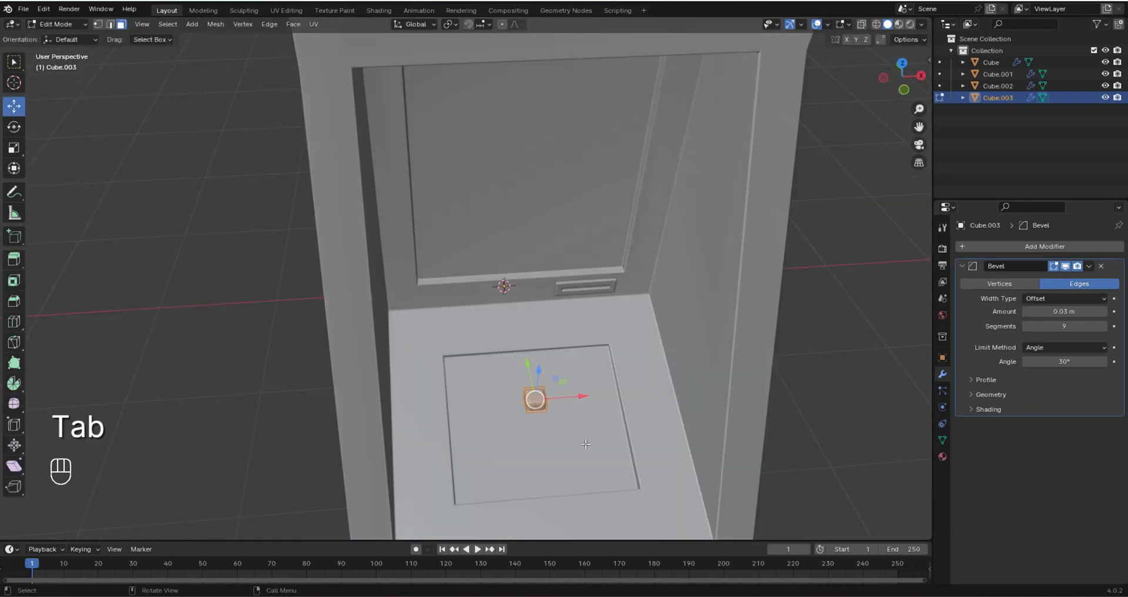
pyautogui.press('s')
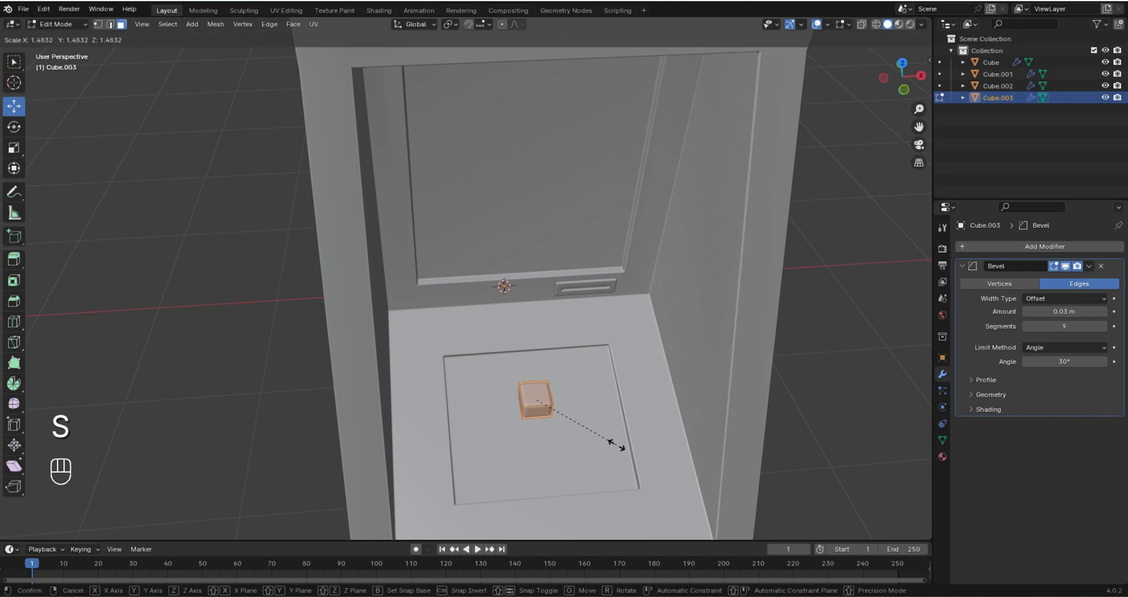
pyautogui.moveTo(613, 441); pyautogui.dragTo(562, 453, button='middle')
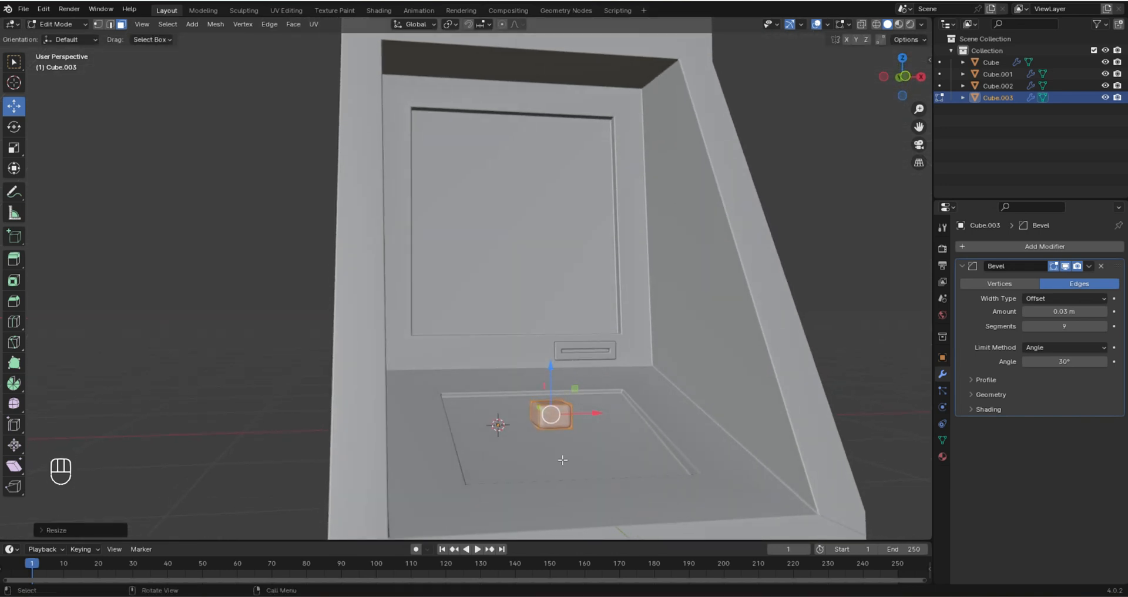
pyautogui.click(561, 452)
# - Fine-tune the button block's proportions by scaling it along Z and widening it along X
pyautogui.press('s')
pyautogui.press('z')
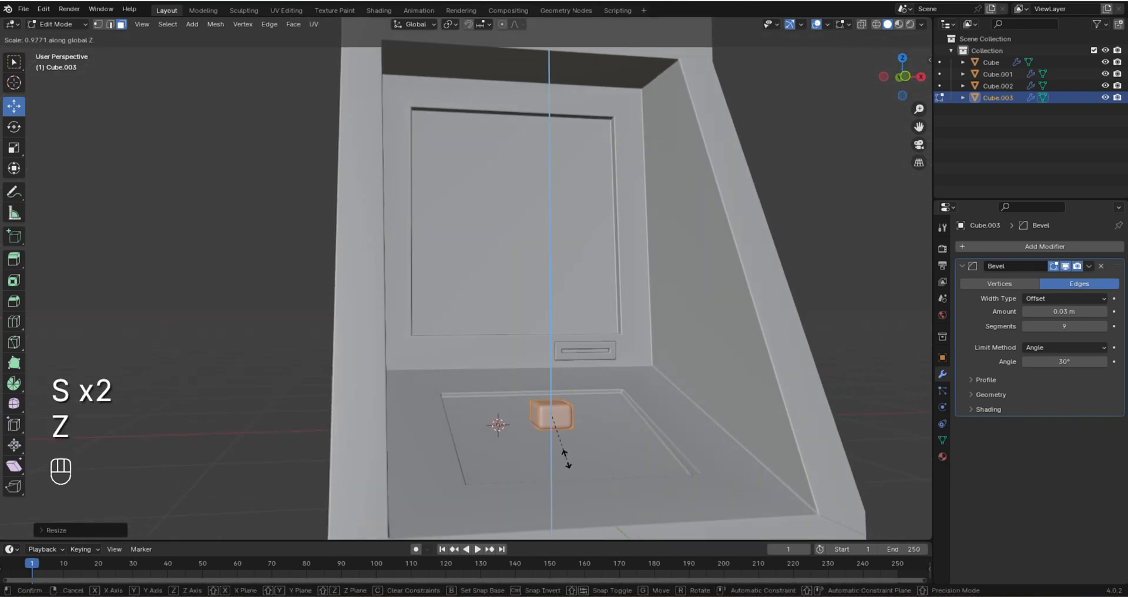
pyautogui.click(566, 456)
pyautogui.press('s')
pyautogui.press('x')
pyautogui.click(572, 459)
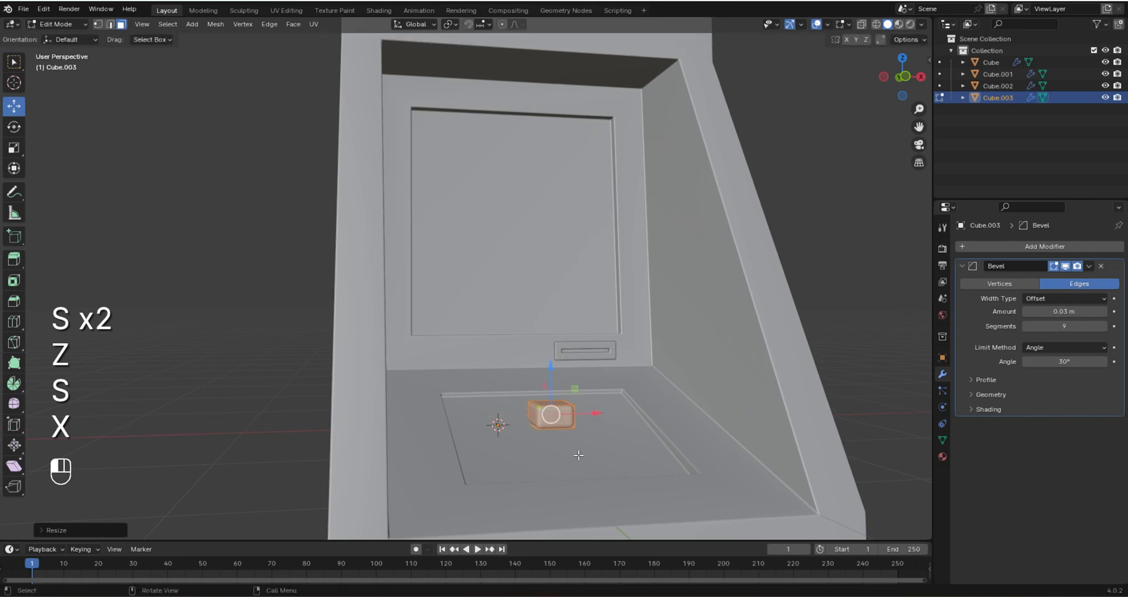
pyautogui.moveTo(585, 427); pyautogui.dragTo(590, 433, button='middle')
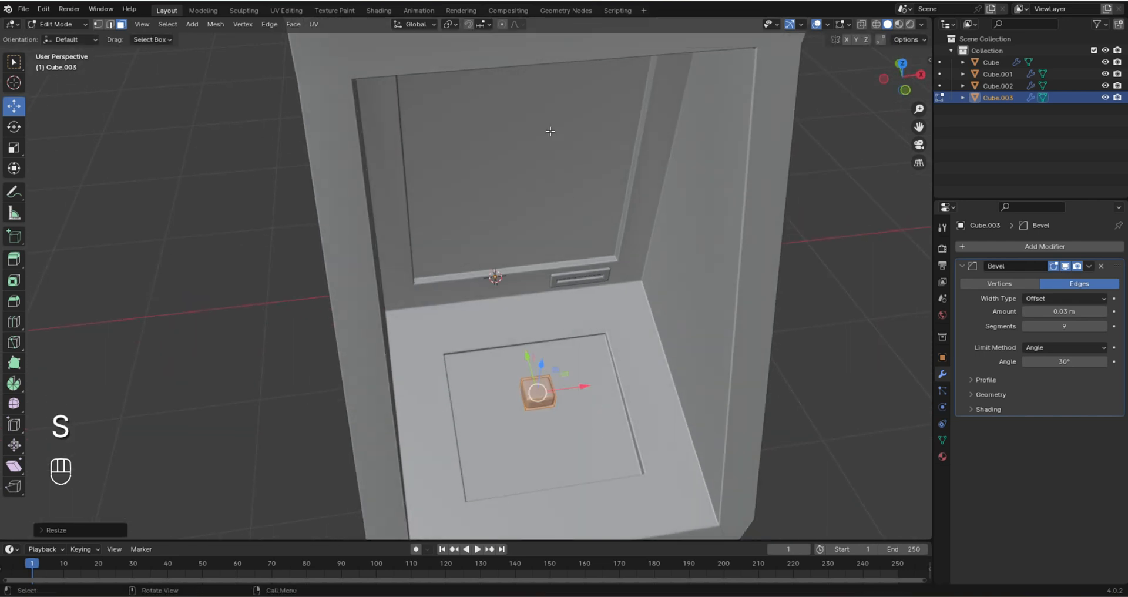
# - Inset the button block's top face by about 0.025 m and check the shape briefly in Object Mode
pyautogui.moveTo(550, 131)
pyautogui.mouseDown(button='middle')
pyautogui.moveTo(547, 120)
pyautogui.moveTo(545, 134)
pyautogui.mouseUp(button='middle')
pyautogui.scroll(2, 542, 363)
pyautogui.click(549, 361)
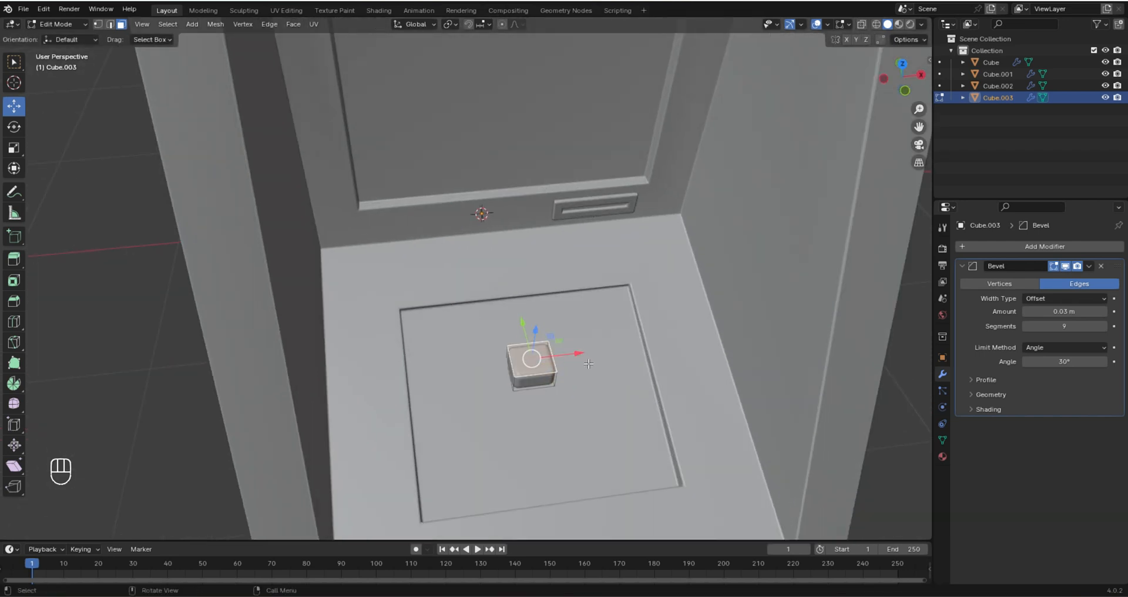
pyautogui.press('i')
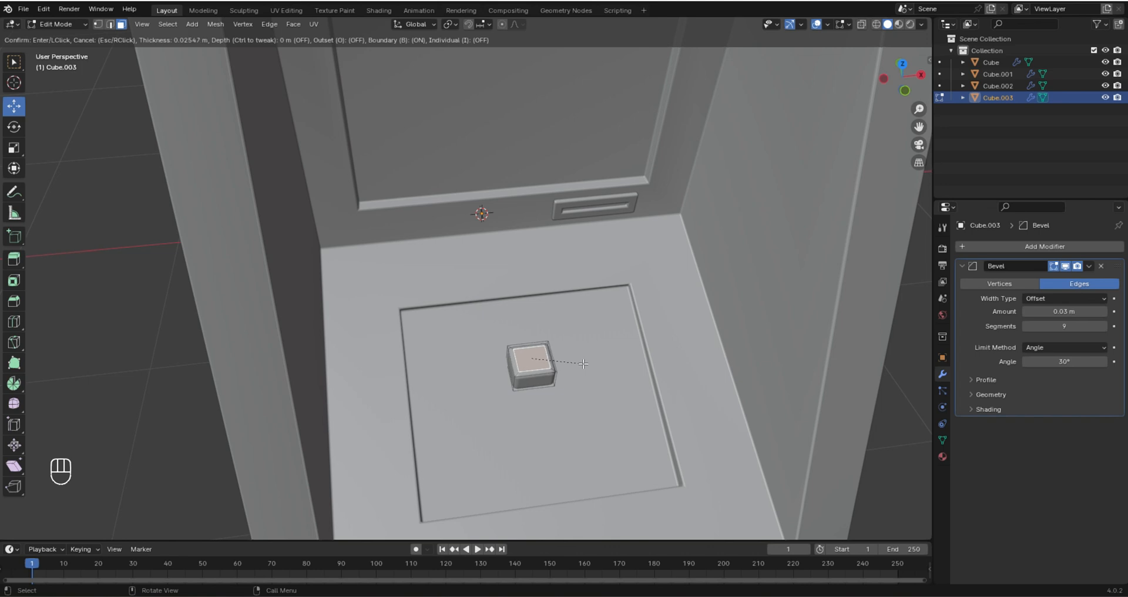
pyautogui.click(583, 364)
pyautogui.moveTo(583, 364); pyautogui.dragTo(552, 369, button='middle')
pyautogui.press('Tab')
pyautogui.press('Tab')
# - Duplicate the whole button block and move the copy about 0.8 m along X, beside the recess
pyautogui.press('a')
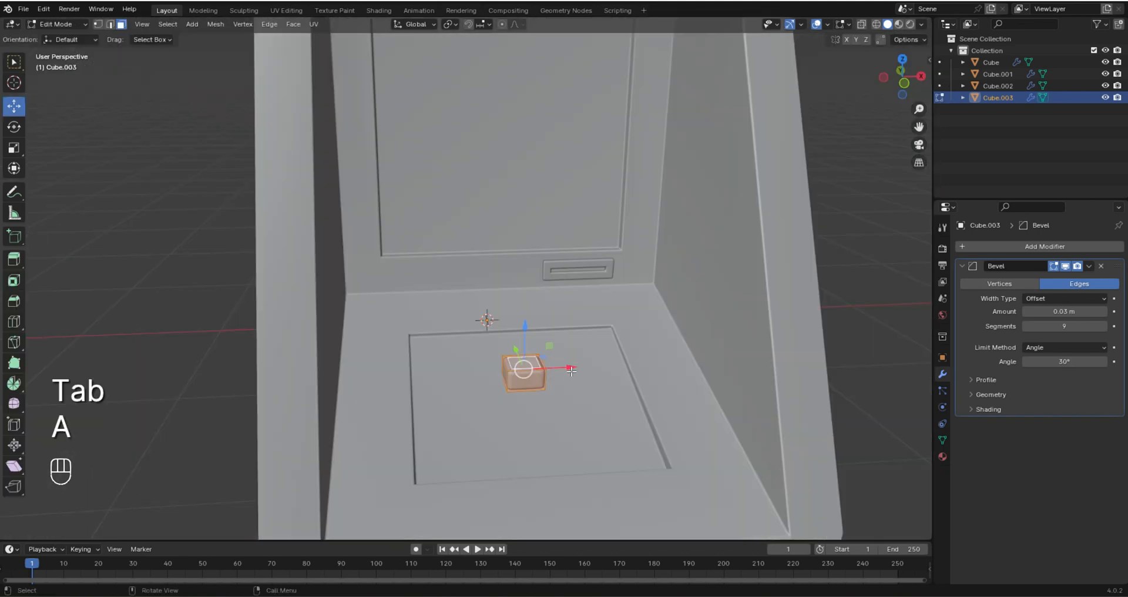
pyautogui.hotkey('shift', 'd')
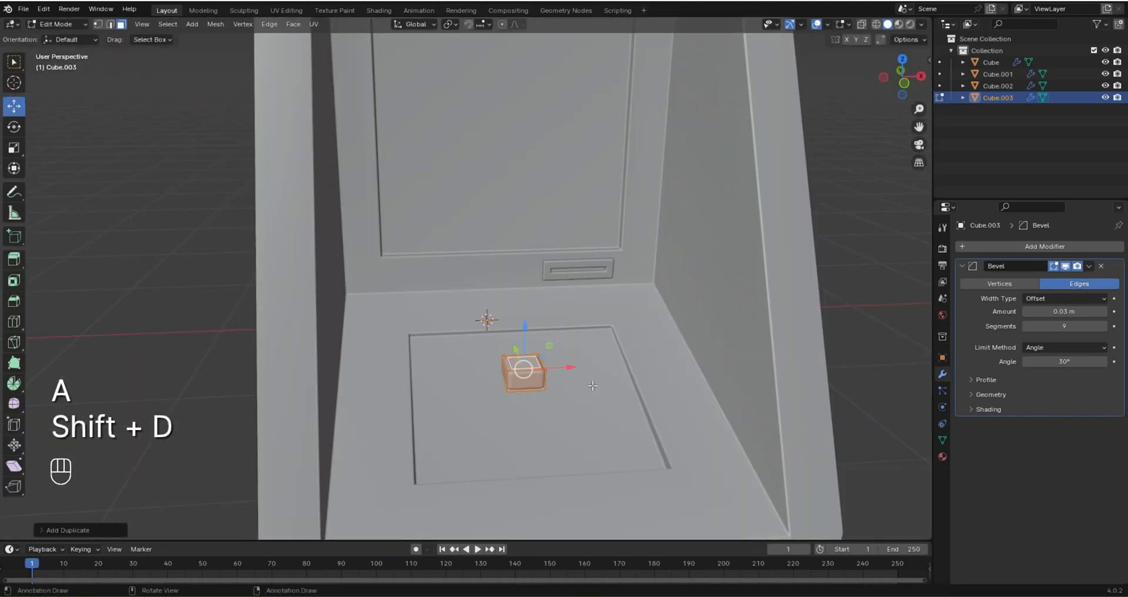
pyautogui.click(714, 366)
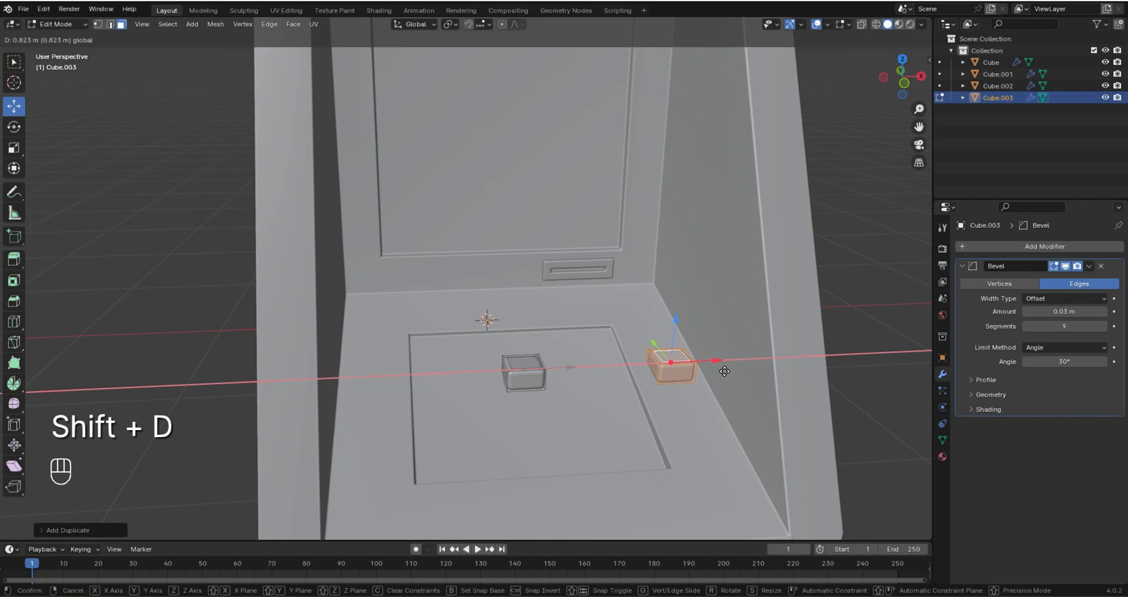
pyautogui.moveTo(713, 366); pyautogui.dragTo(542, 367, button='middle')
# - Select the original button block's linked geometry and move it along X and Y to the recess's far right corner
pyautogui.press('a')
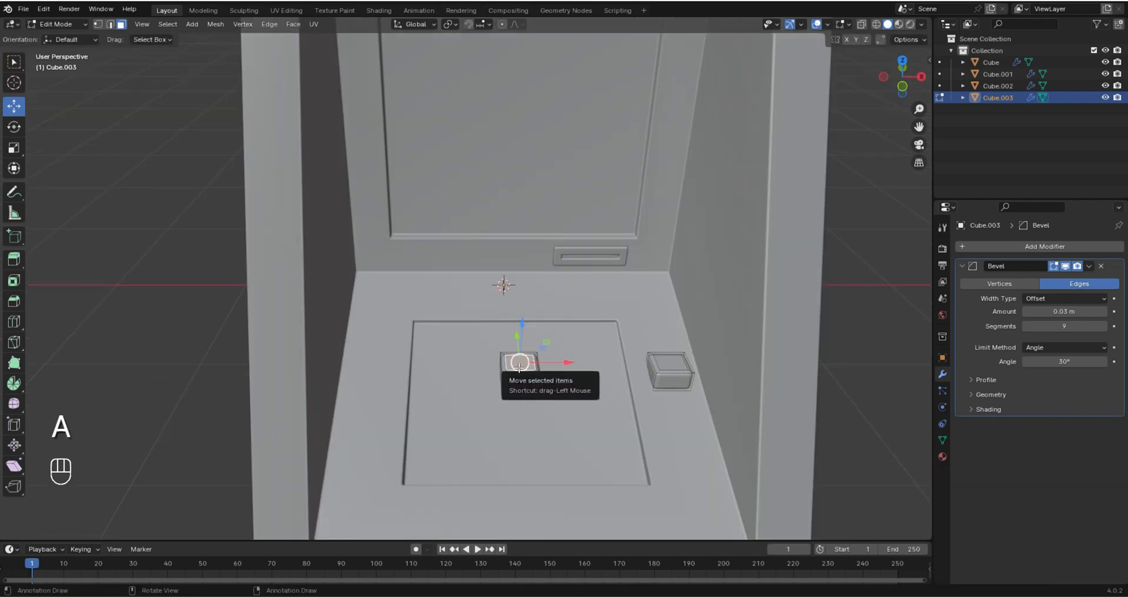
pyautogui.press('l')
pyautogui.moveTo(561, 370); pyautogui.dragTo(641, 379)
pyautogui.moveTo(592, 341); pyautogui.dragTo(587, 317)
# - Separate the duplicated button block beside the recess into its own object by Selection and return to Object Mode
pyautogui.click(668, 372)
pyautogui.press('a')
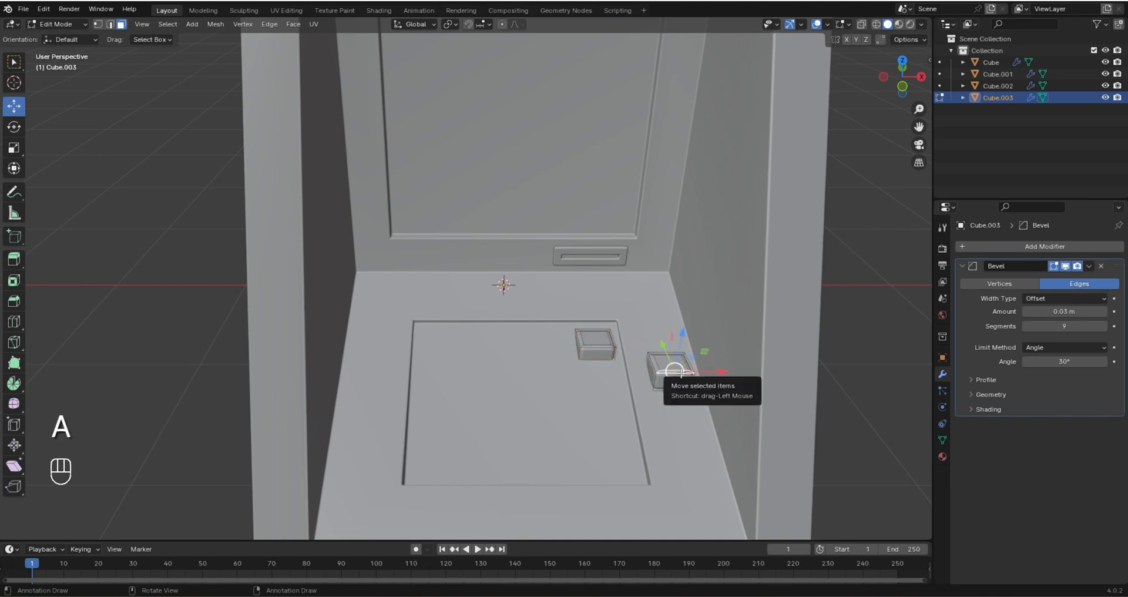
pyautogui.press('l')
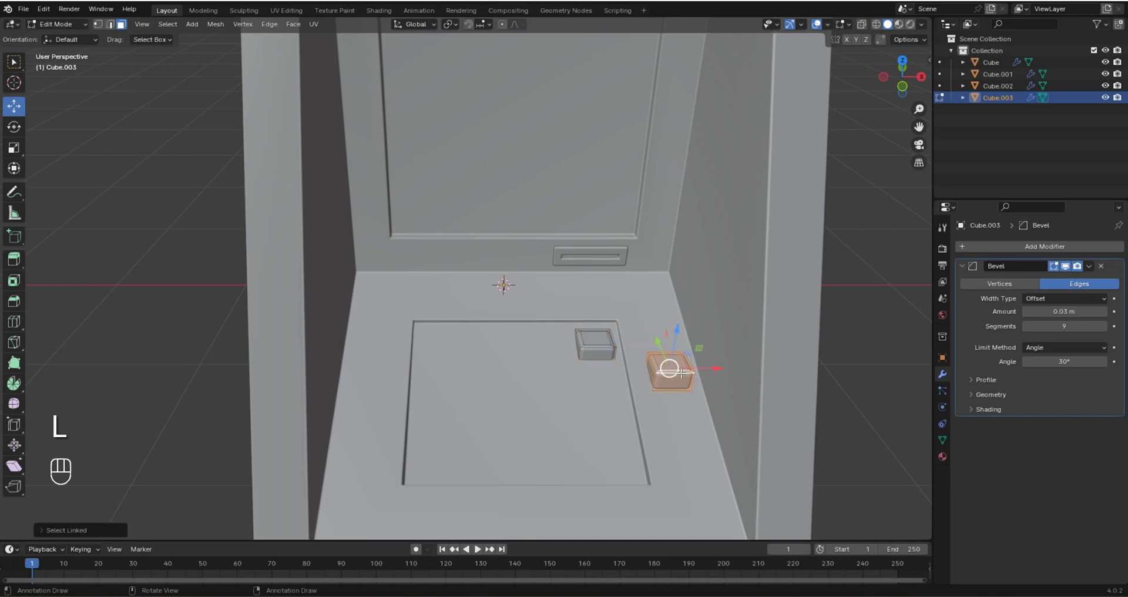
pyautogui.press('p')
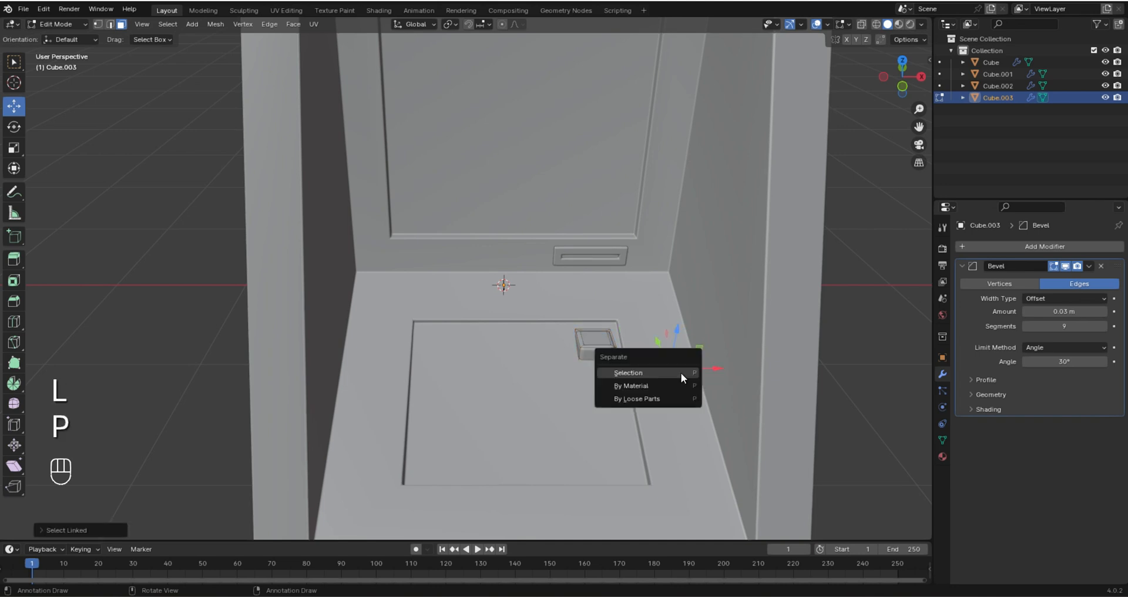
pyautogui.click(646, 372)
pyautogui.press('Tab')
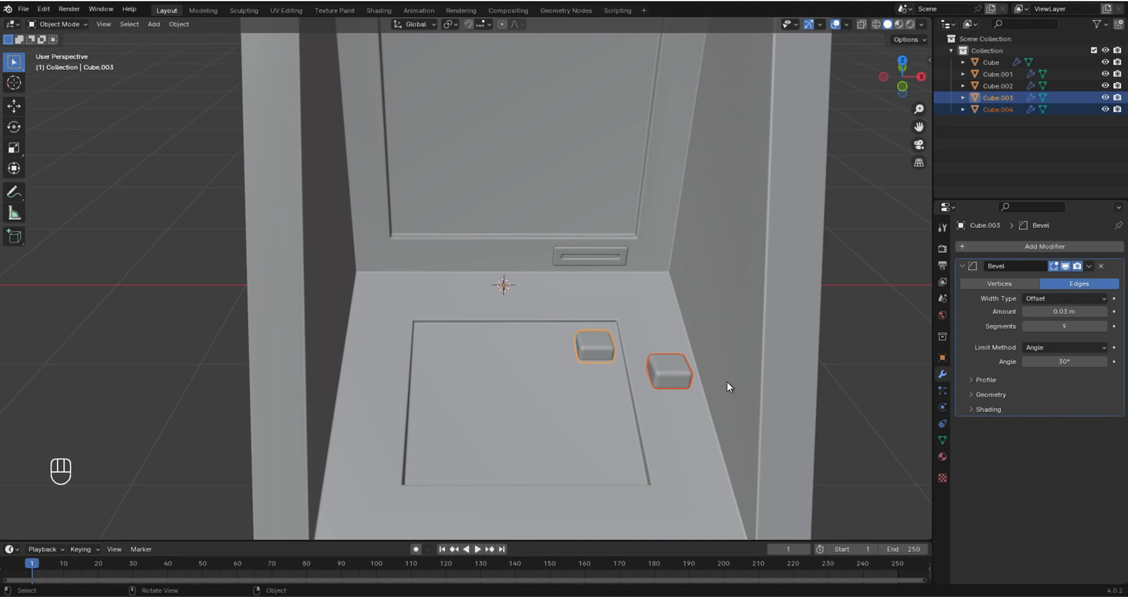
# - Edit the button inside the recess, selecting all its geometry, nudging it, and scaling it about 1.4 times along X
pyautogui.click(650, 363)
pyautogui.click(591, 340)
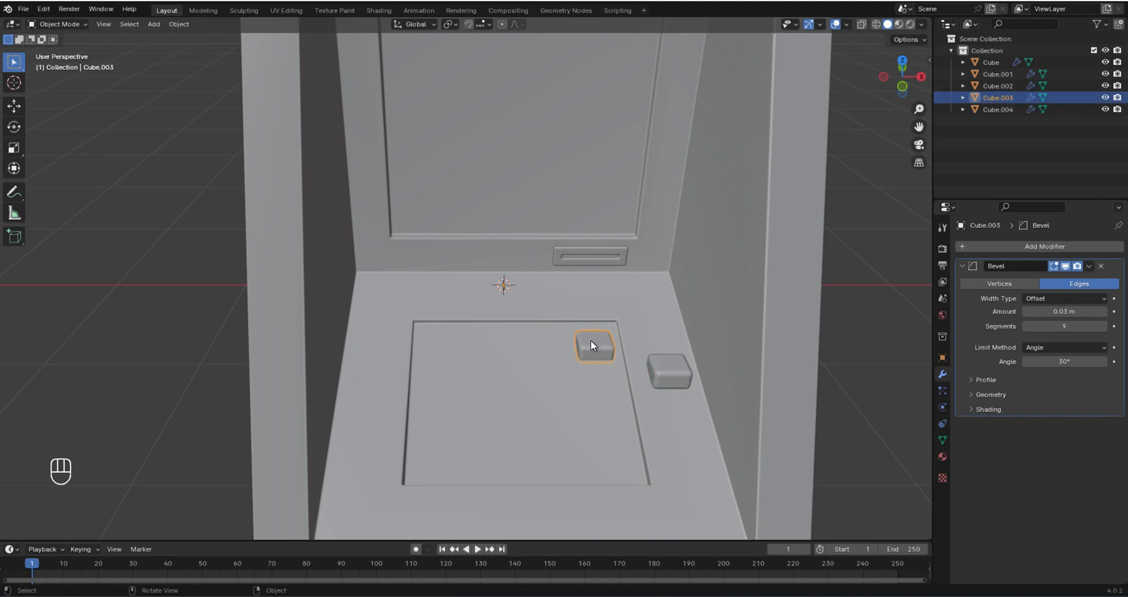
pyautogui.press('Tab')
pyautogui.press('a')
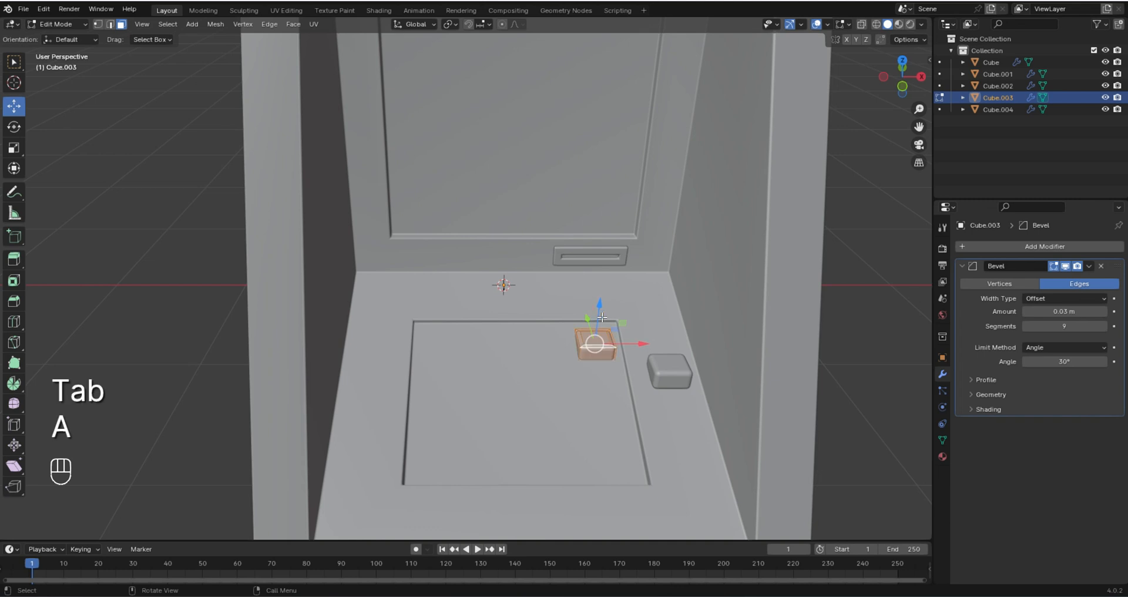
pyautogui.moveTo(602, 315); pyautogui.dragTo(611, 307)
pyautogui.press('s')
pyautogui.press('x')
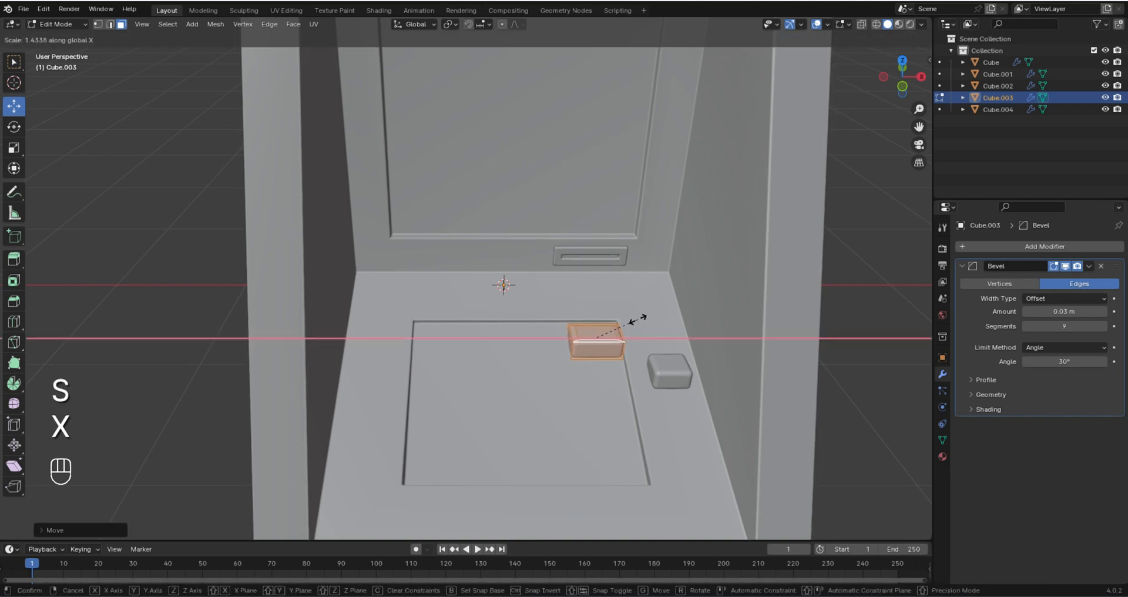
pyautogui.click(640, 315)
pyautogui.moveTo(634, 311); pyautogui.dragTo(581, 317, button='middle')
# - Reposition the widened button along Z and Y and with a free snapped move so it rests in the recess's far right corner
pyautogui.press('g')
pyautogui.press('z')
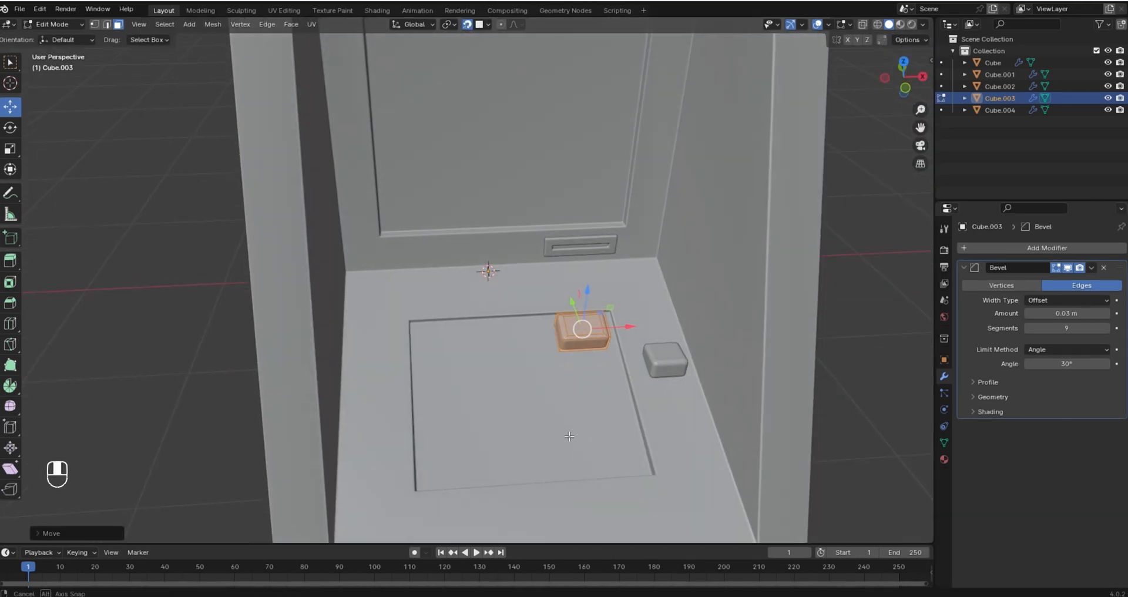
pyautogui.press('g')
pyautogui.press('y')
pyautogui.click(573, 306)
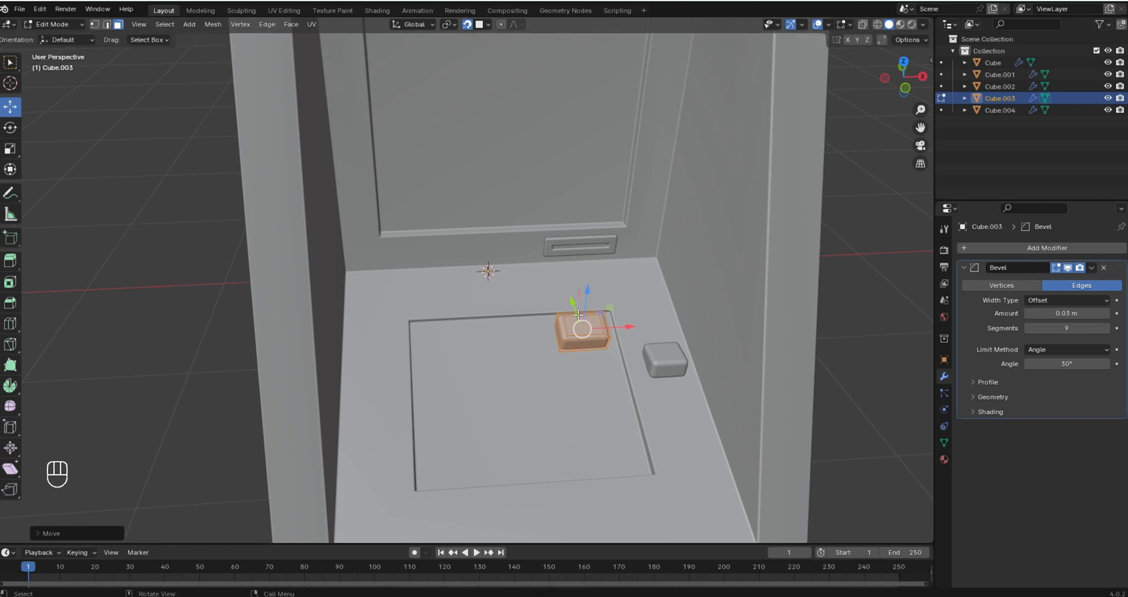
pyautogui.moveTo(611, 371); pyautogui.dragTo(564, 299, button='middle')
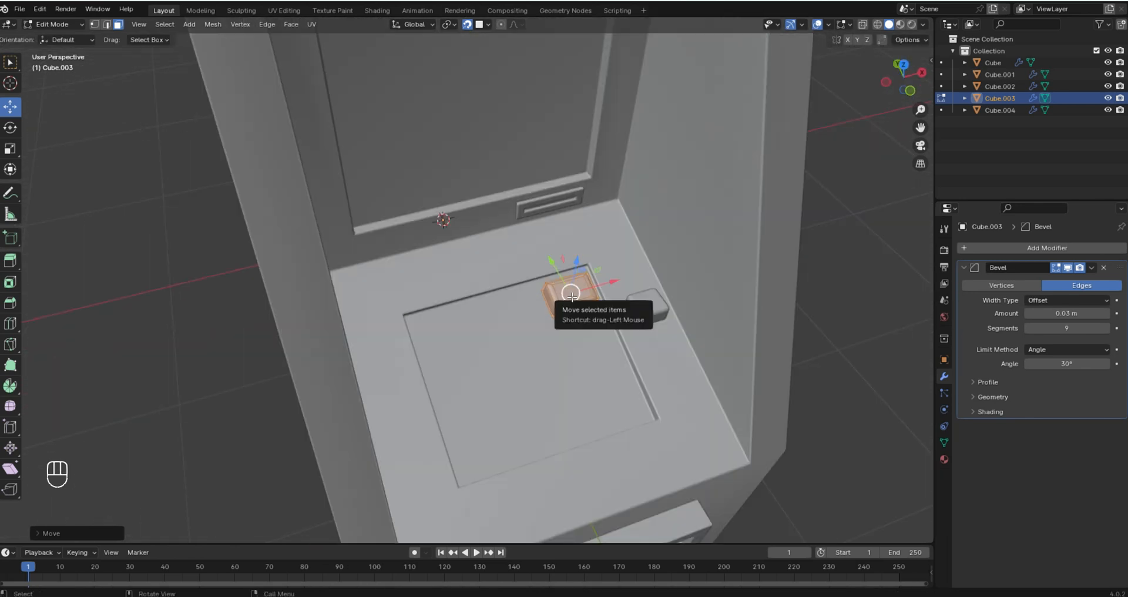
pyautogui.press('g')
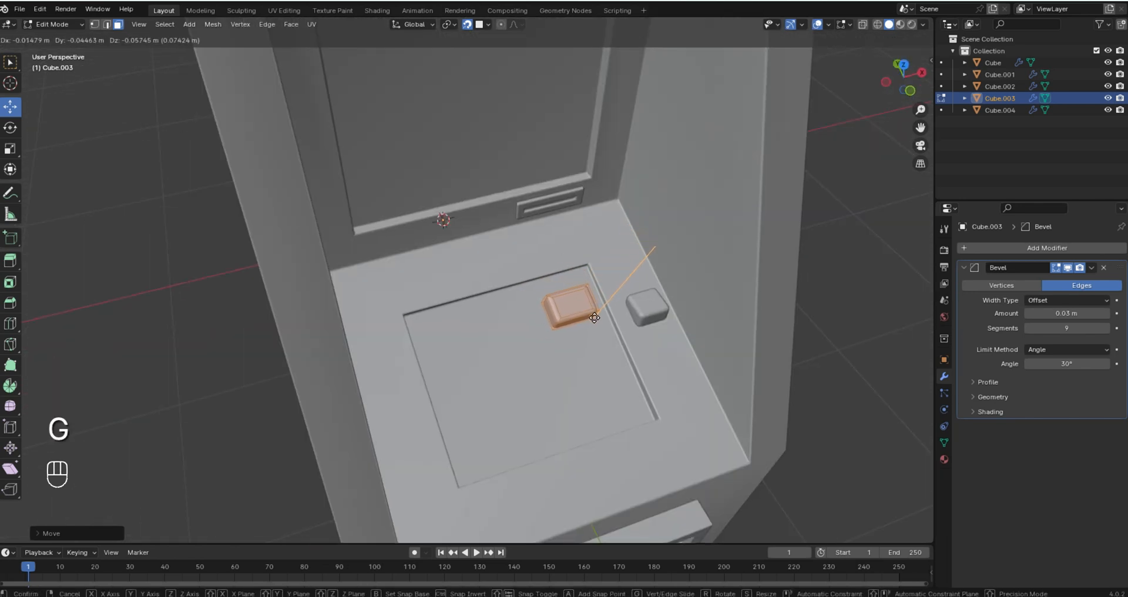
pyautogui.click(595, 323)
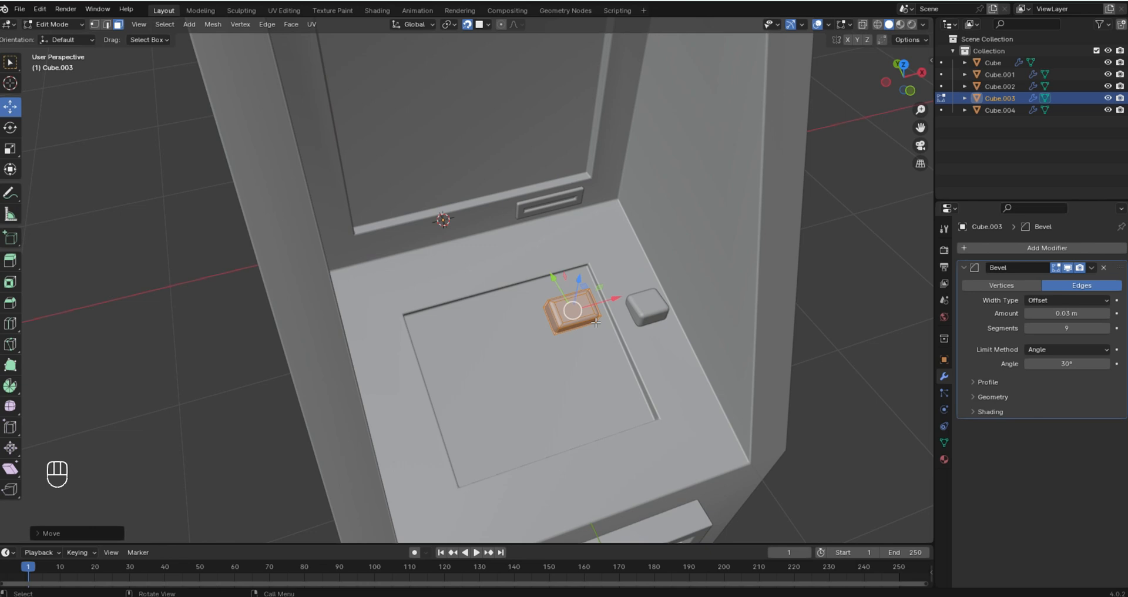
# - Duplicate the wide button twice toward the front along the recess's right edge, about 0.29 m and 0.24 m apart
pyautogui.hotkey('shift', 'd')
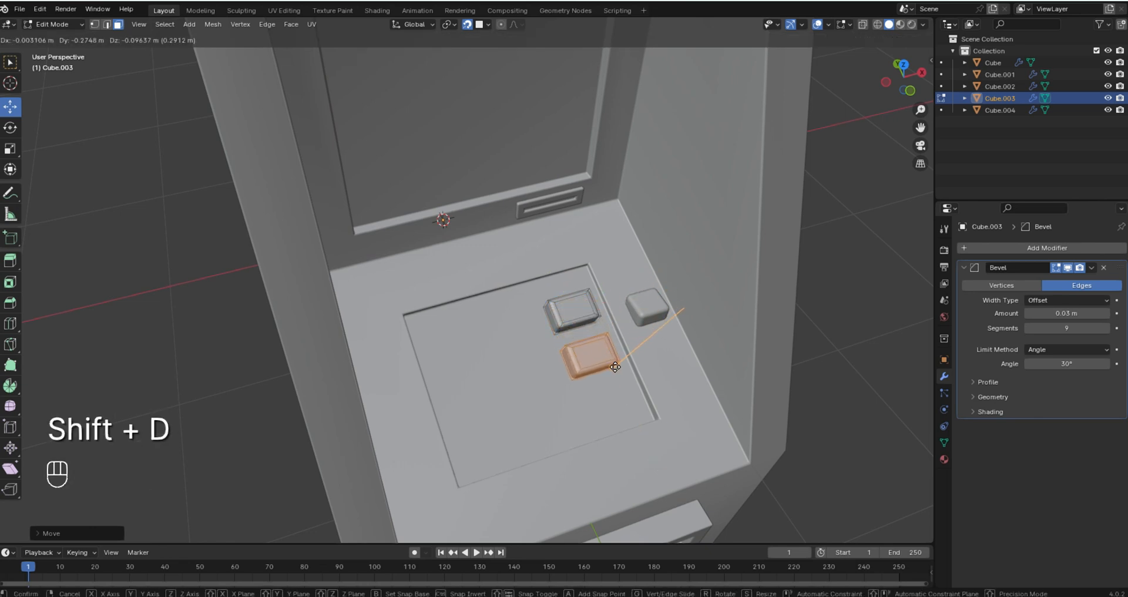
pyautogui.click(619, 369)
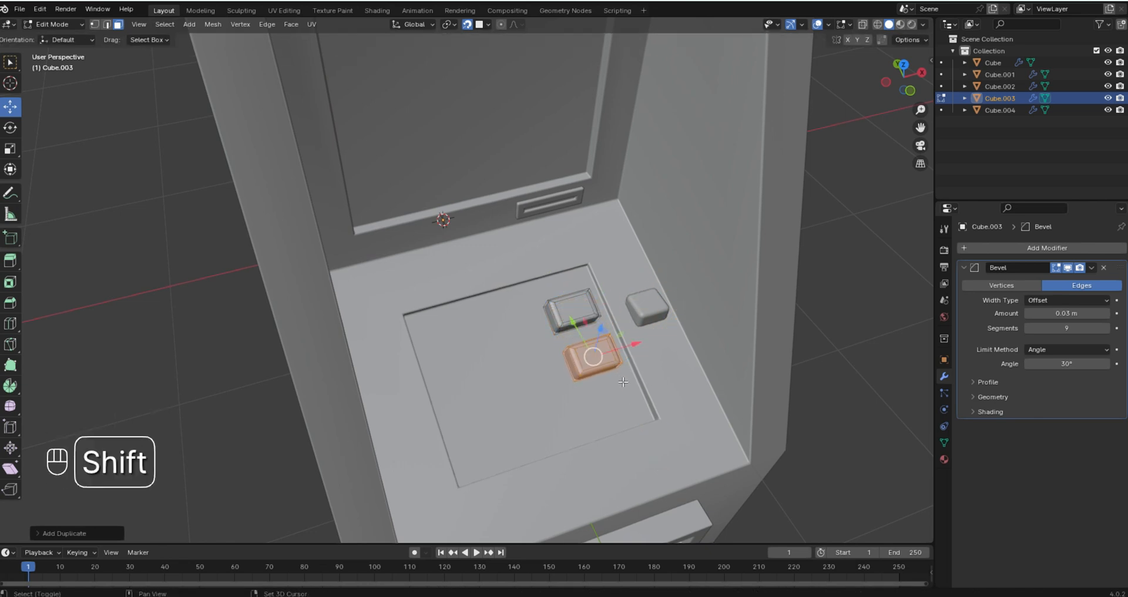
pyautogui.hotkey('shift', 'd')
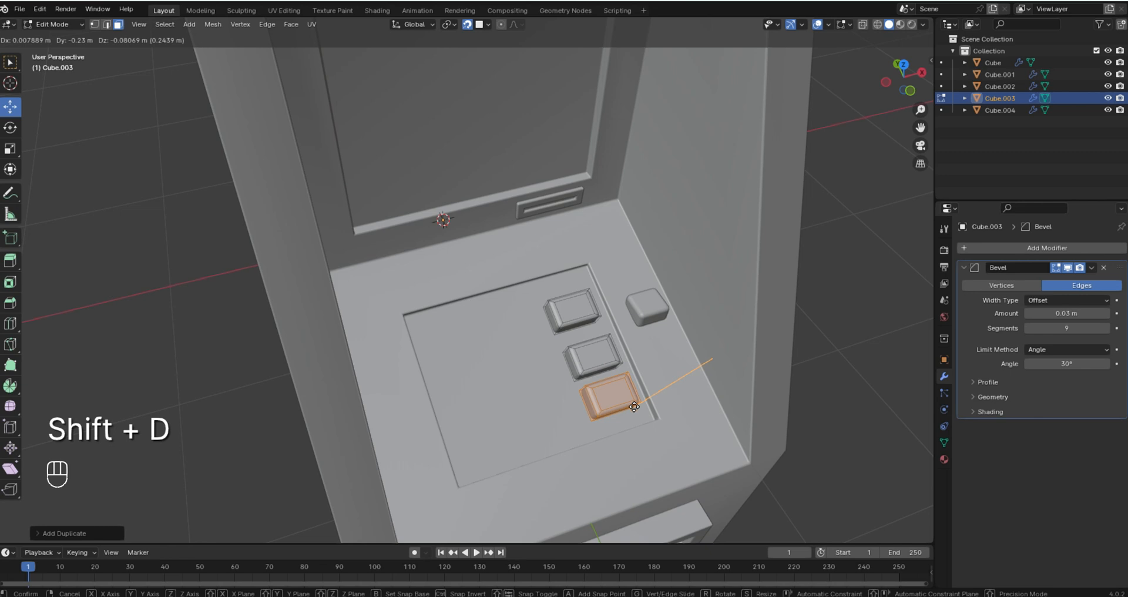
pyautogui.click(633, 406)
# - Select each of the three wide buttons' linked geometry in turn and move them into an evenly spaced column
pyautogui.moveTo(598, 359); pyautogui.dragTo(594, 363, button='middle')
pyautogui.click(589, 307)
pyautogui.press('l')
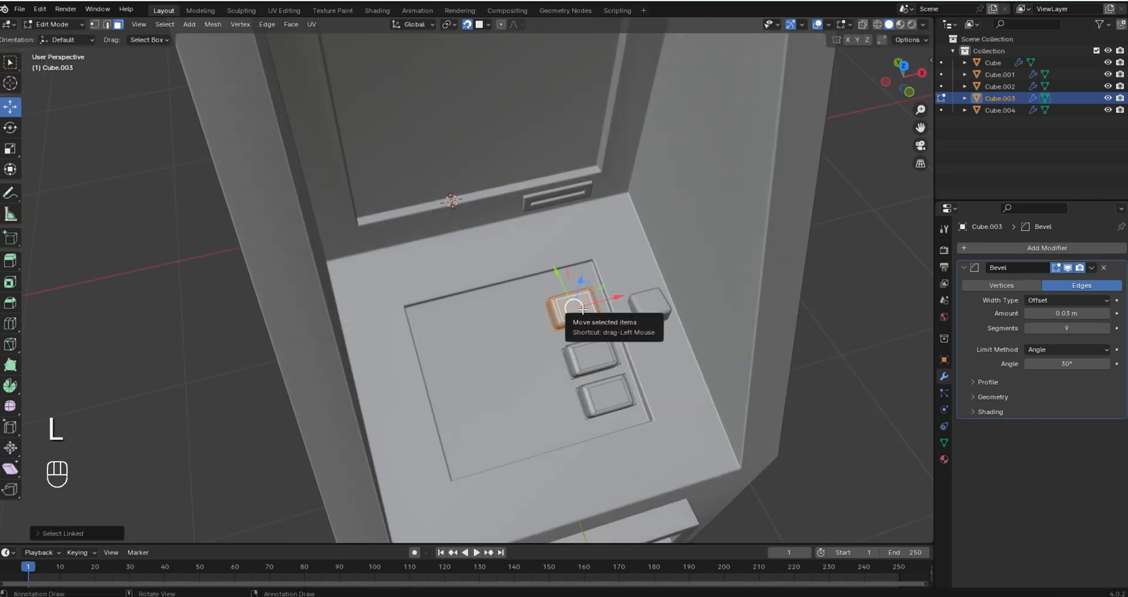
pyautogui.press('g')
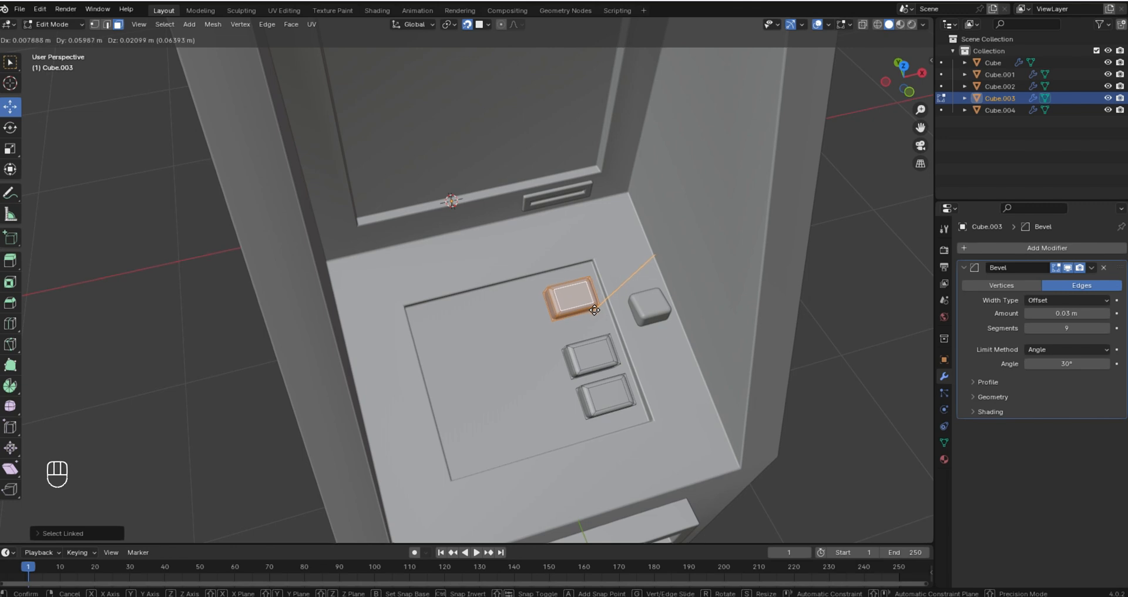
pyautogui.click(594, 311)
pyautogui.click(592, 357)
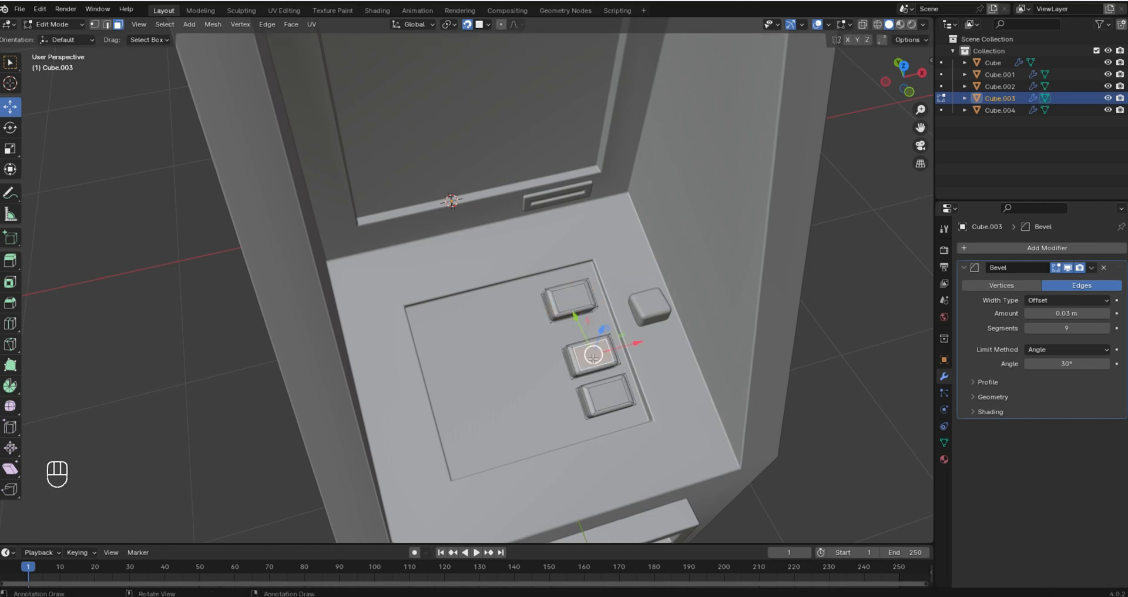
pyautogui.press('l')
pyautogui.press('g')
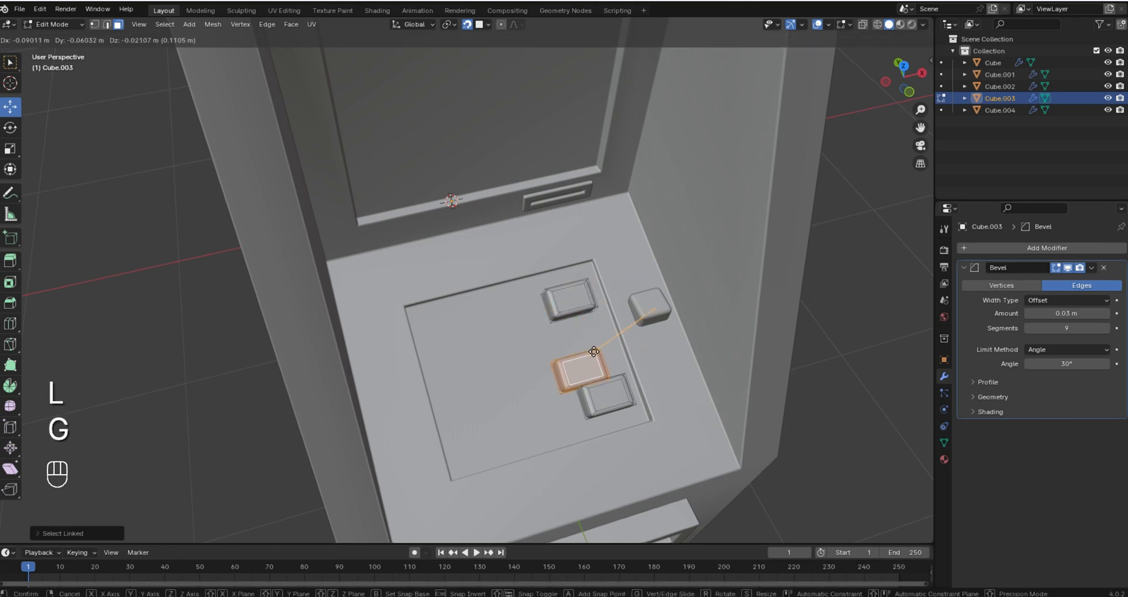
pyautogui.click(585, 348)
pyautogui.click(609, 392)
pyautogui.press('l')
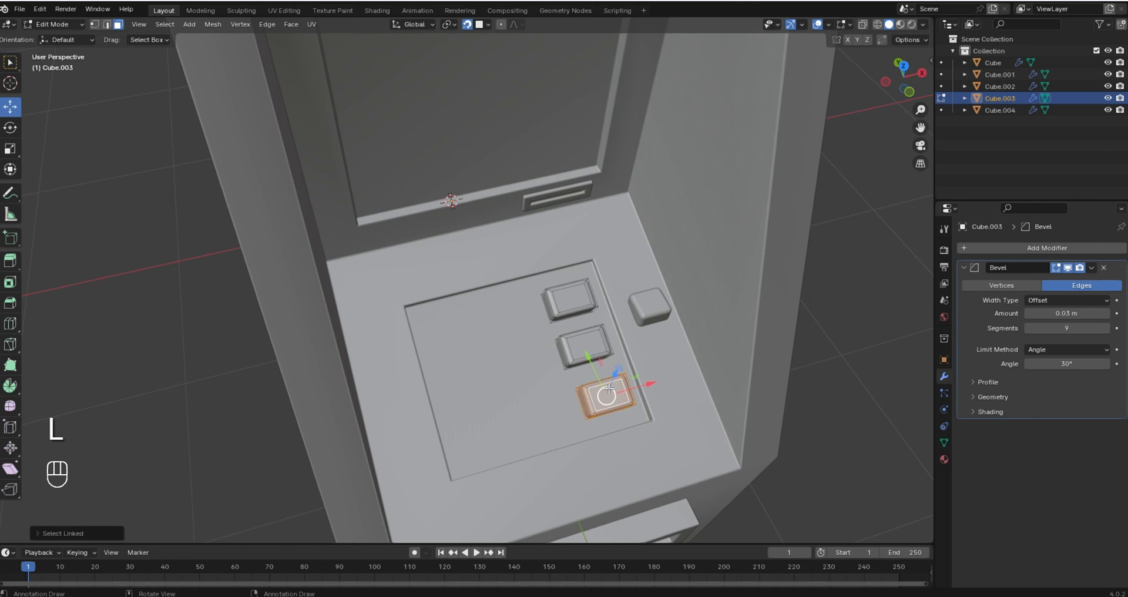
pyautogui.press('g')
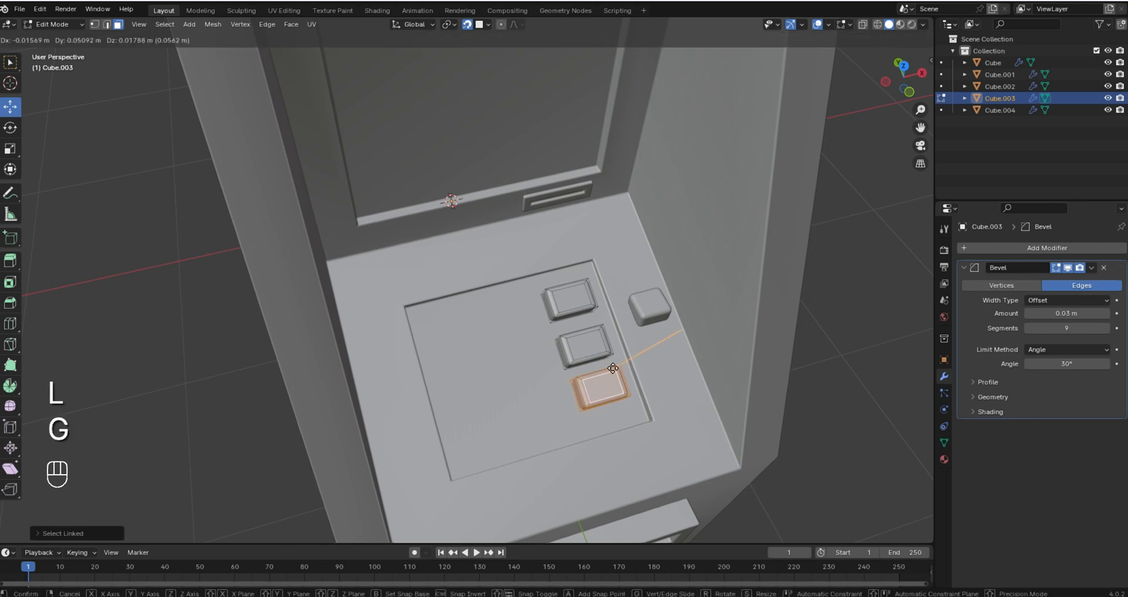
pyautogui.click(612, 368)
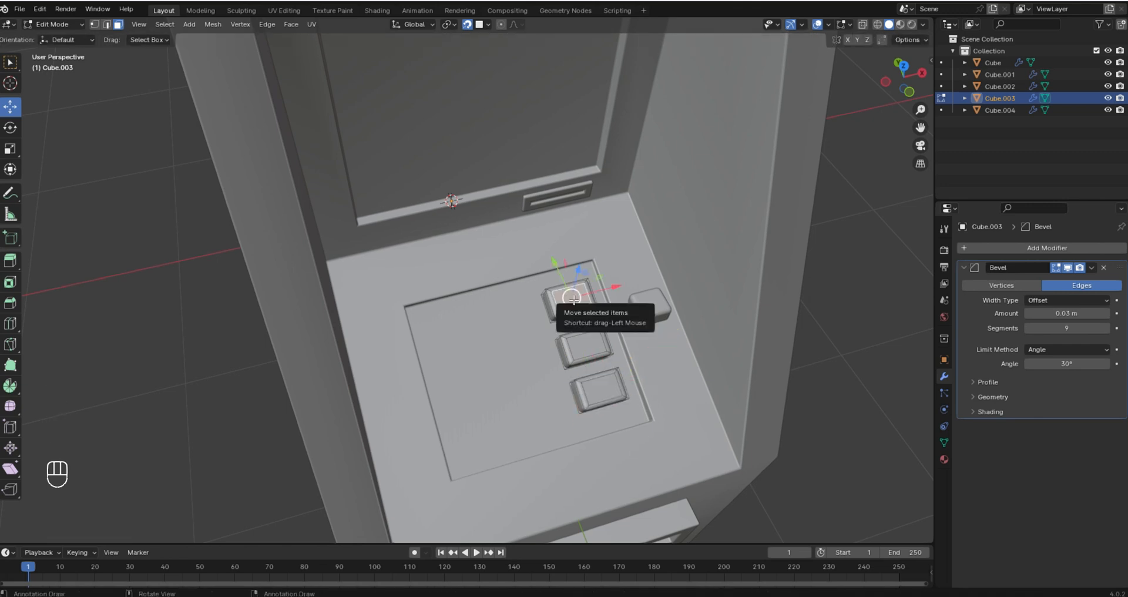
# - Duplicate the farthest wide button about 0.8 m along negative X, scale the copy down, and place it in the recess's far left corner
pyautogui.press('l')
pyautogui.hotkey('shift', 'd')
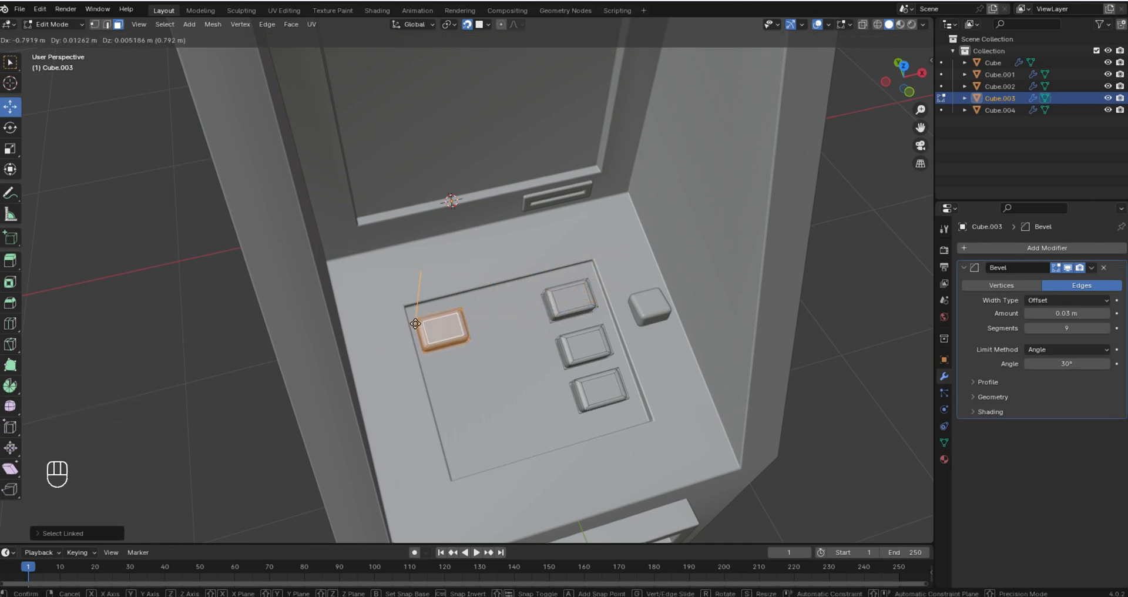
pyautogui.click(415, 323)
pyautogui.press('s')
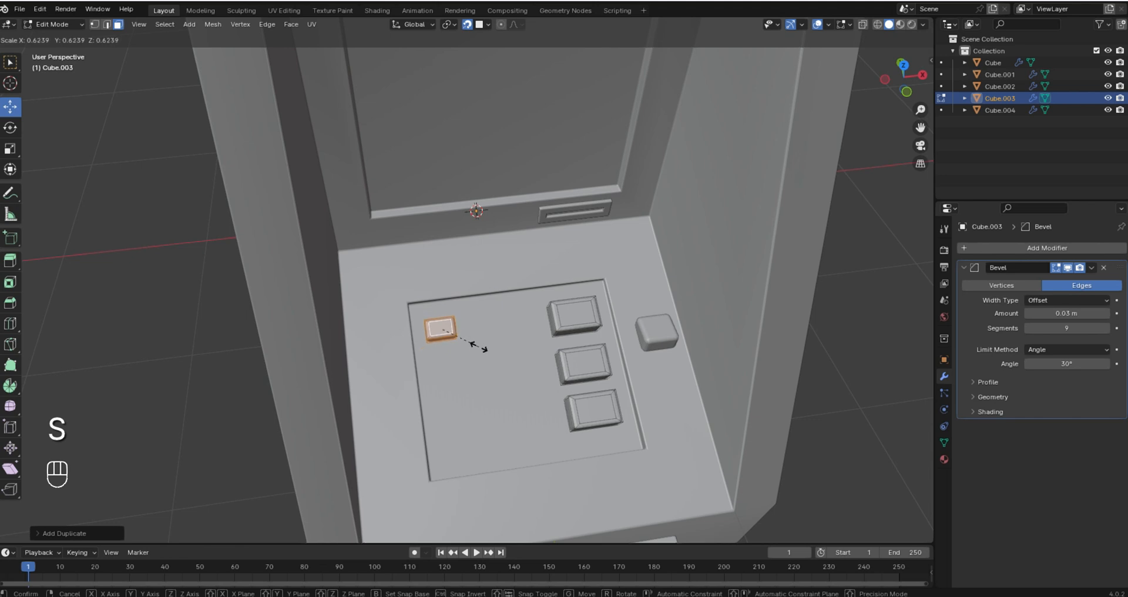
pyautogui.hotkey('ctrl', 'z')
pyautogui.press('g')
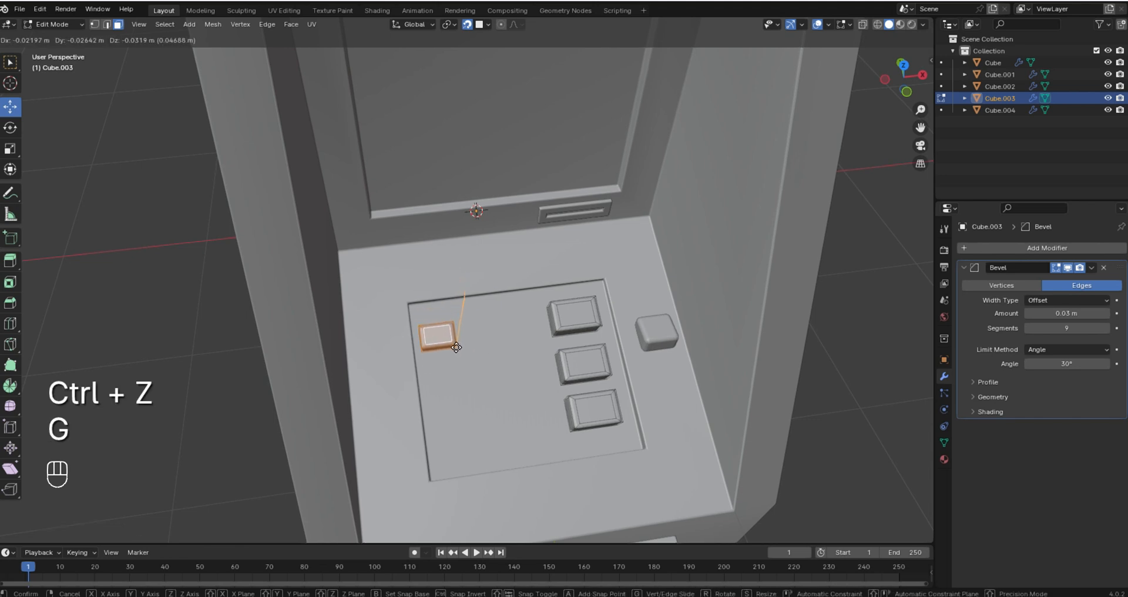
pyautogui.click(457, 346)
# - Duplicate the small button twice along the recess's far edge, placing the first copy about 0.28 m along X
pyautogui.moveTo(457, 345); pyautogui.dragTo(487, 376, button='middle')
pyautogui.hotkey('shift', 'd')
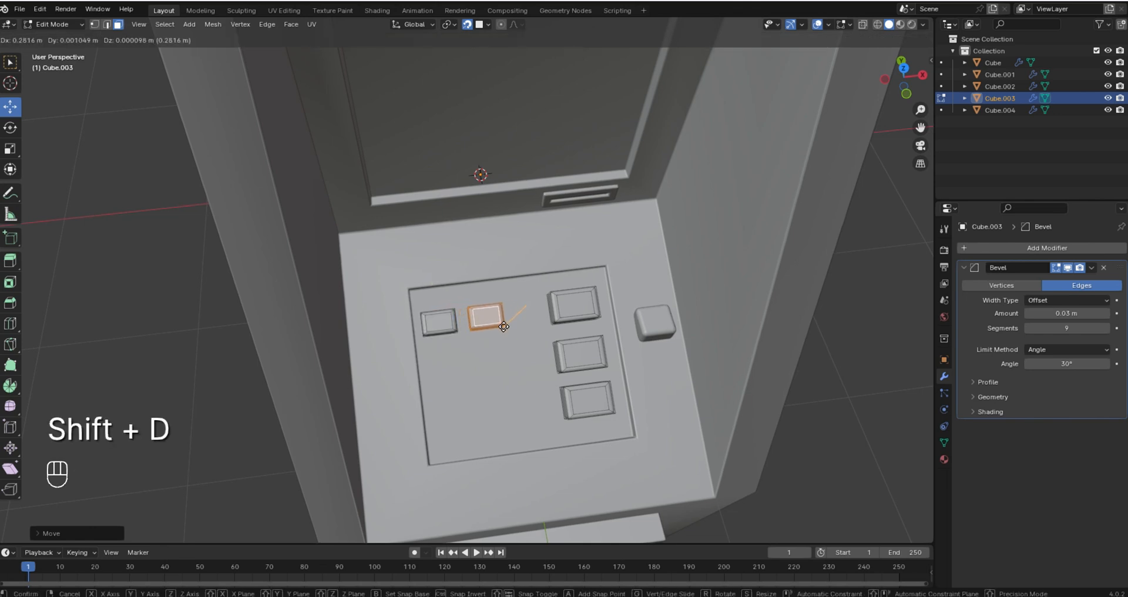
pyautogui.click(546, 322)
# - Delete the wide button in the far right corner and fill its place with a copy of the third small button, about 0.29 m along X
pyautogui.click(577, 299)
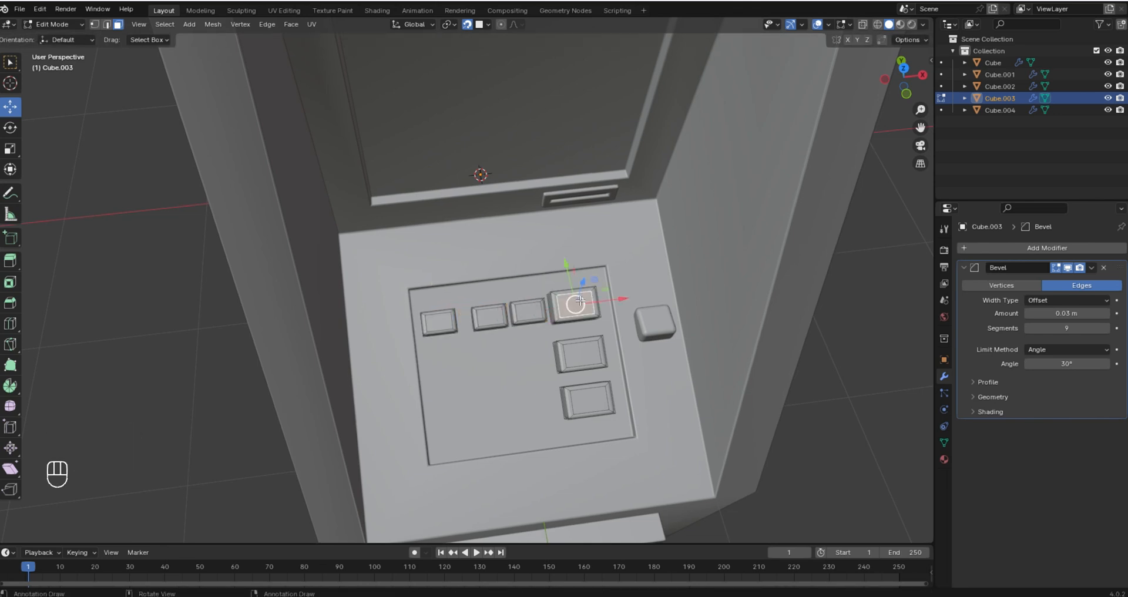
pyautogui.press('l')
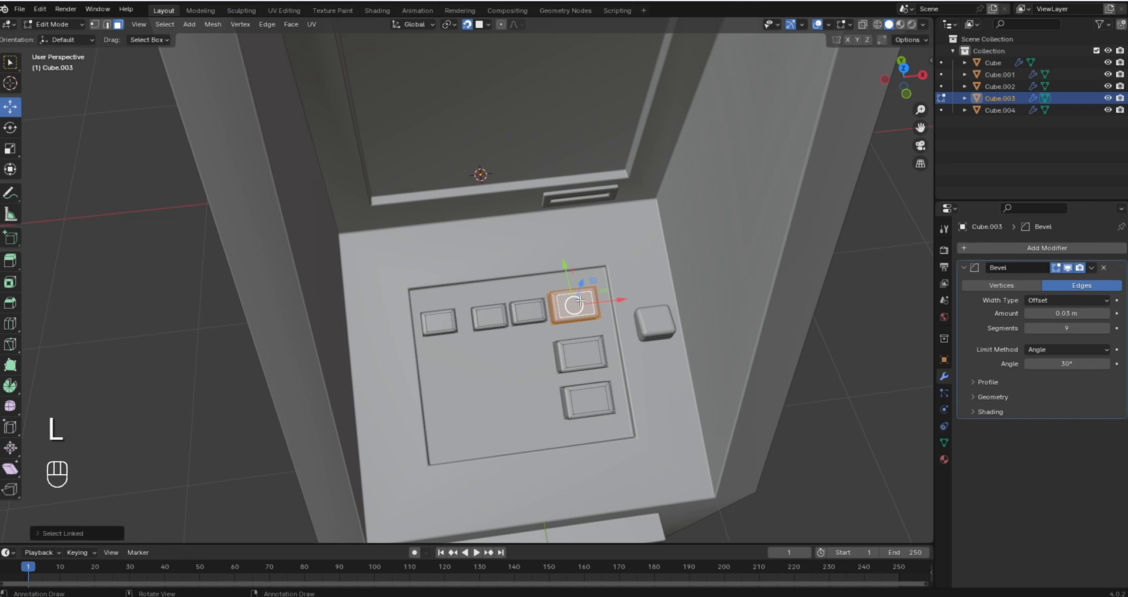
pyautogui.press('x')
pyautogui.click(580, 300)
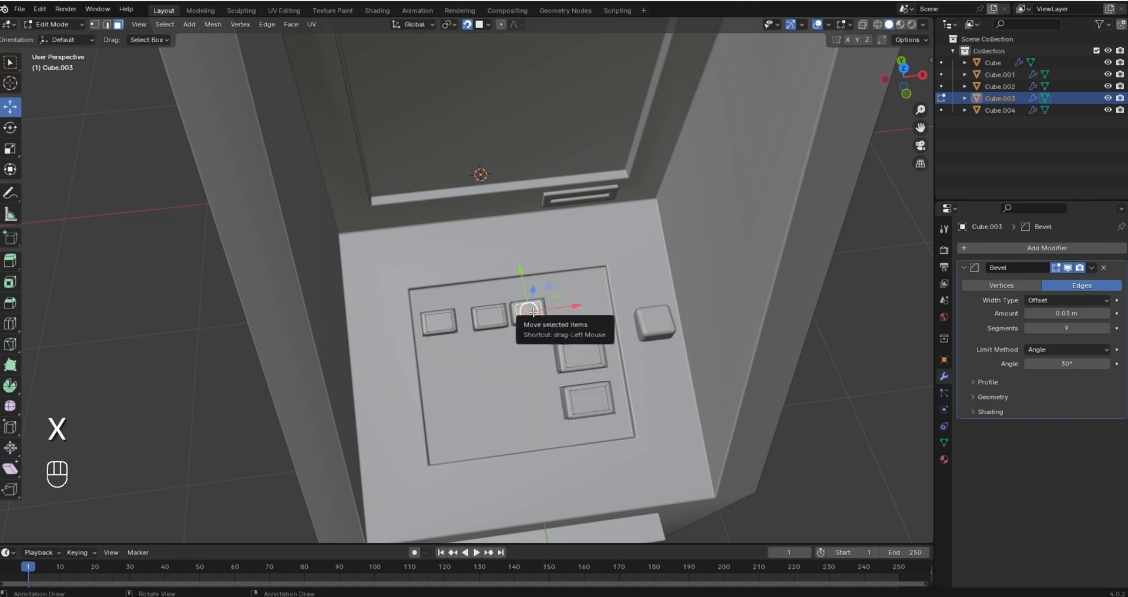
pyautogui.press('l')
pyautogui.hotkey('shift', 'd')
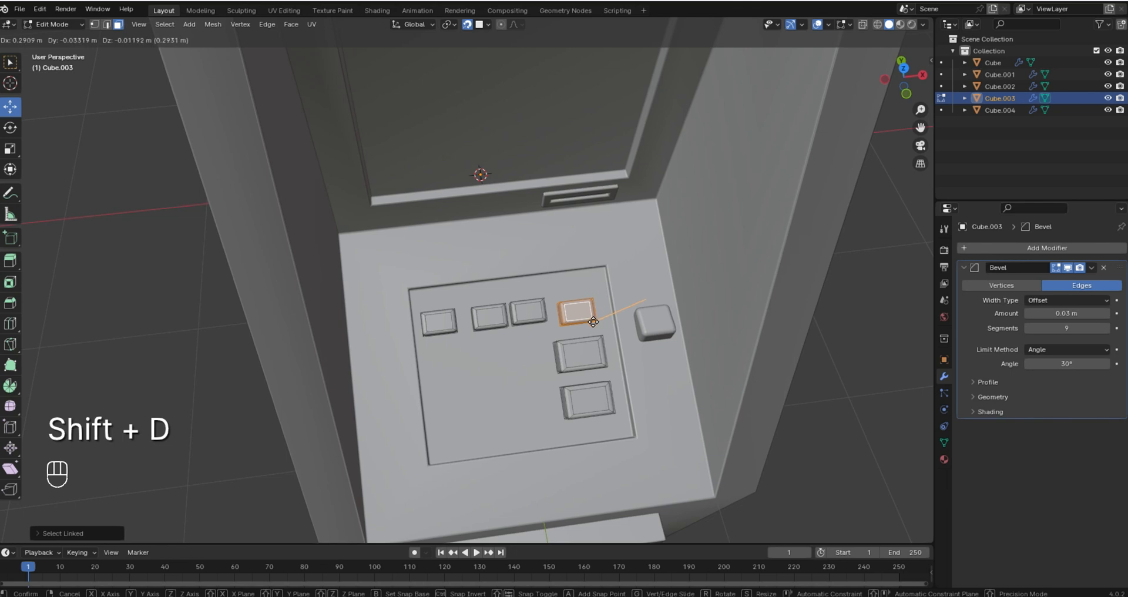
# - Select the linked geometry of the two remaining wide buttons and delete their faces
pyautogui.click(583, 355)
pyautogui.press('l')
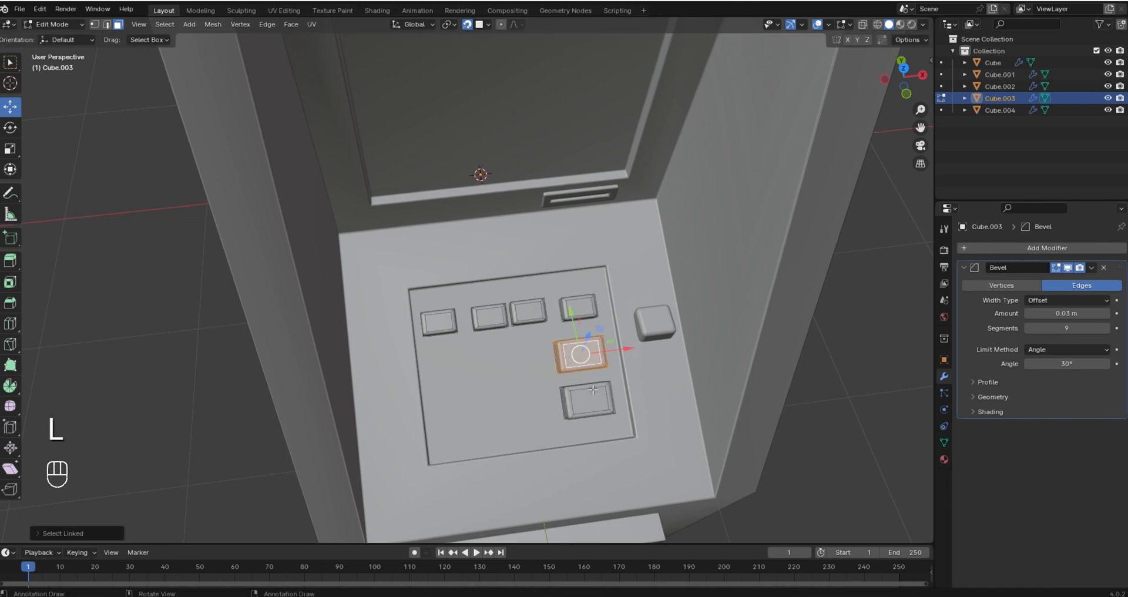
pyautogui.press('l')
pyautogui.press('x')
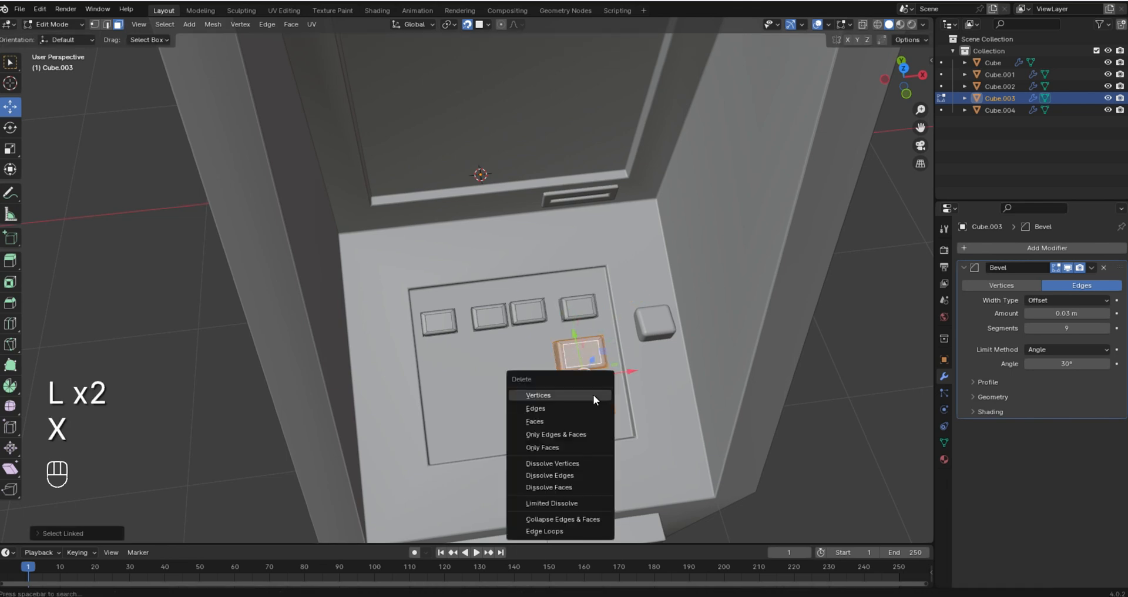
pyautogui.click(552, 420)
# - Move the second small button about 0.04 m along negative X to even out the spacing of the left three buttons
pyautogui.press('l')
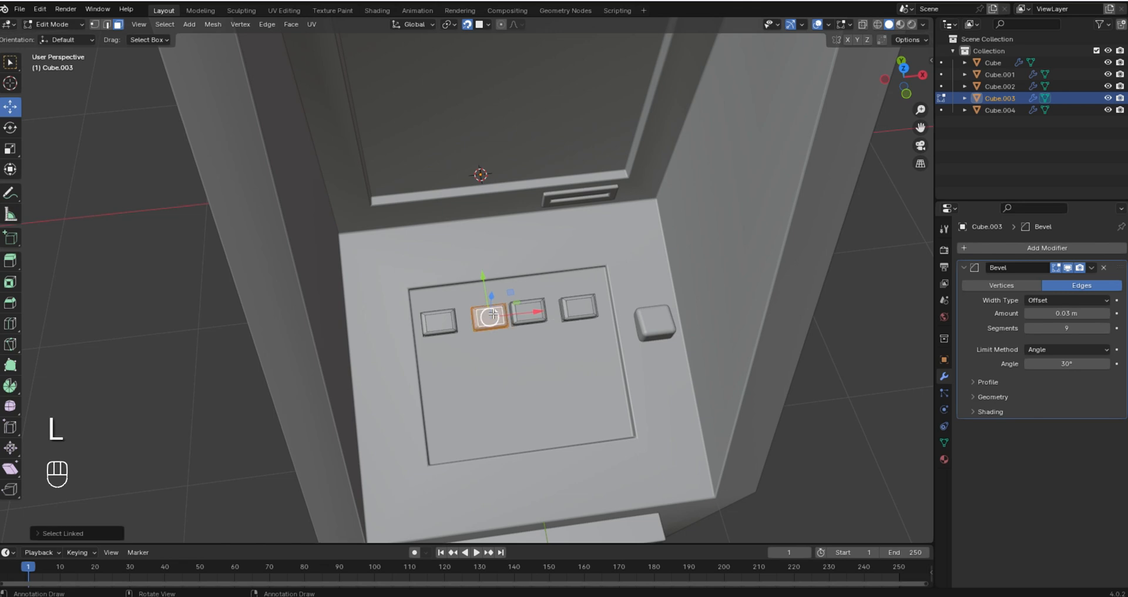
pyautogui.press('g')
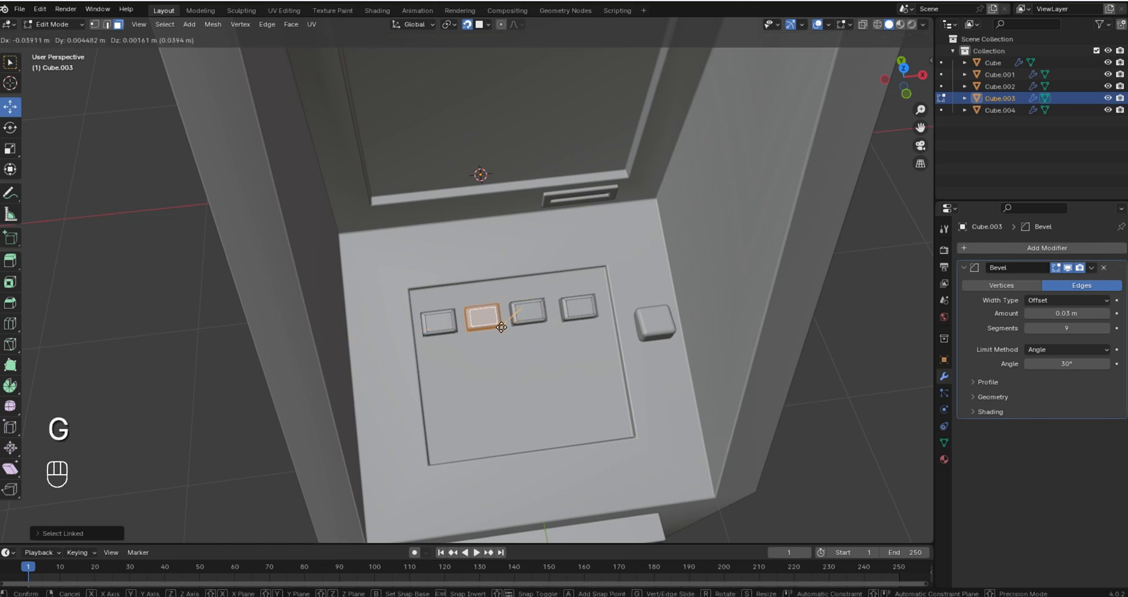
pyautogui.click(501, 328)
# - Select the linked geometry of the three left buttons and shift them together slightly toward the front of the recess
pyautogui.scroll(3, 496, 329)
pyautogui.click(433, 346)
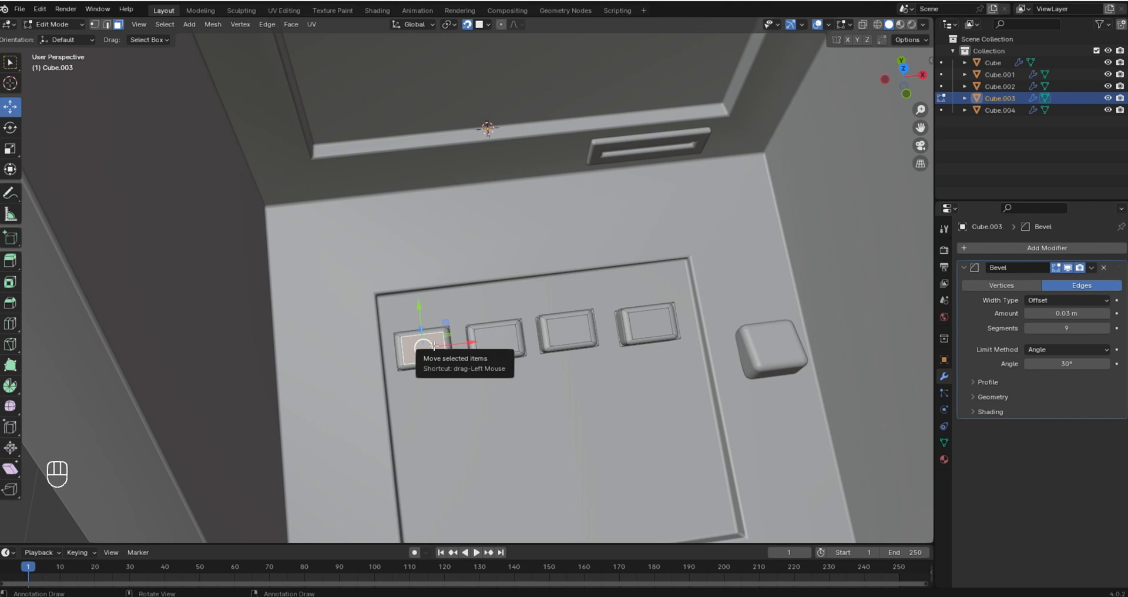
pyautogui.press('l')
pyautogui.press('l')
pyautogui.press('l')
pyautogui.press('g')
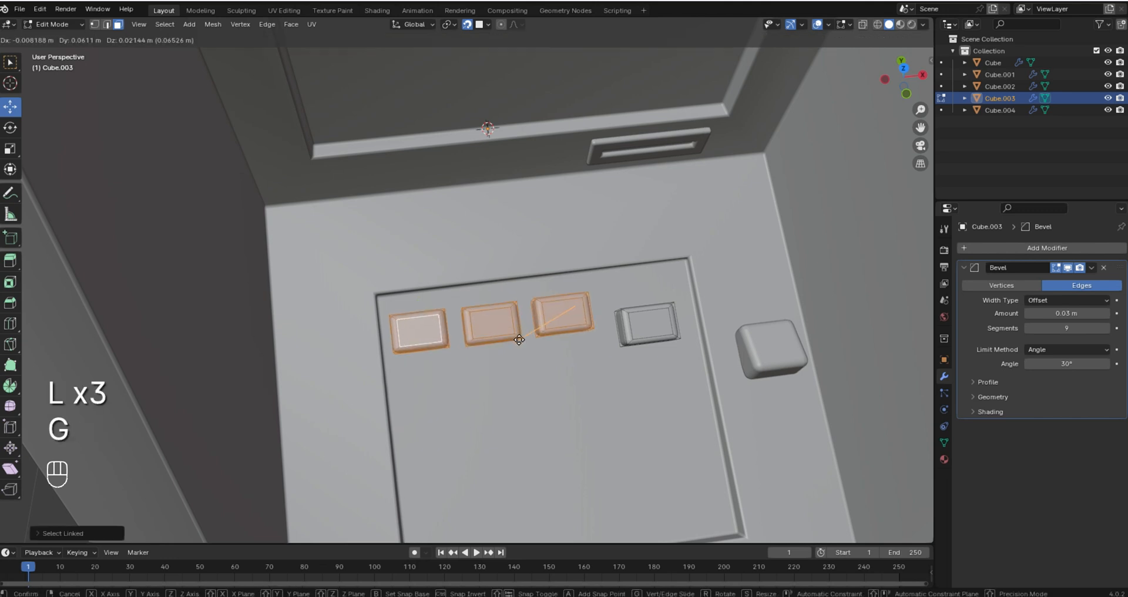
pyautogui.click(524, 366)
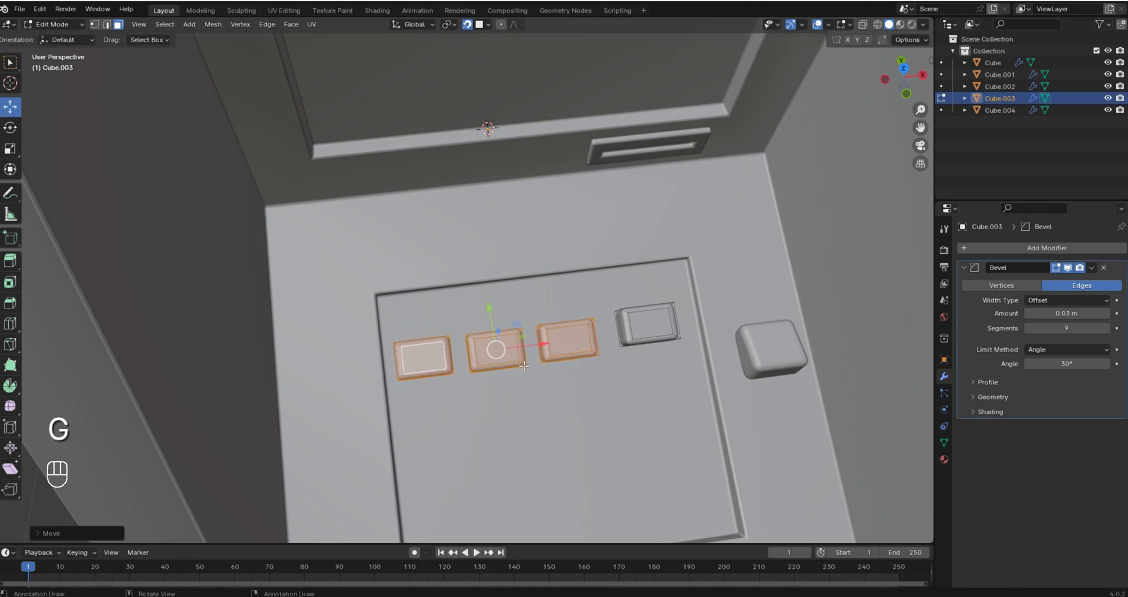
# - Duplicate the three left buttons as a second row about 0.23 m toward the front of the recess
pyautogui.hotkey('shift', 'd')
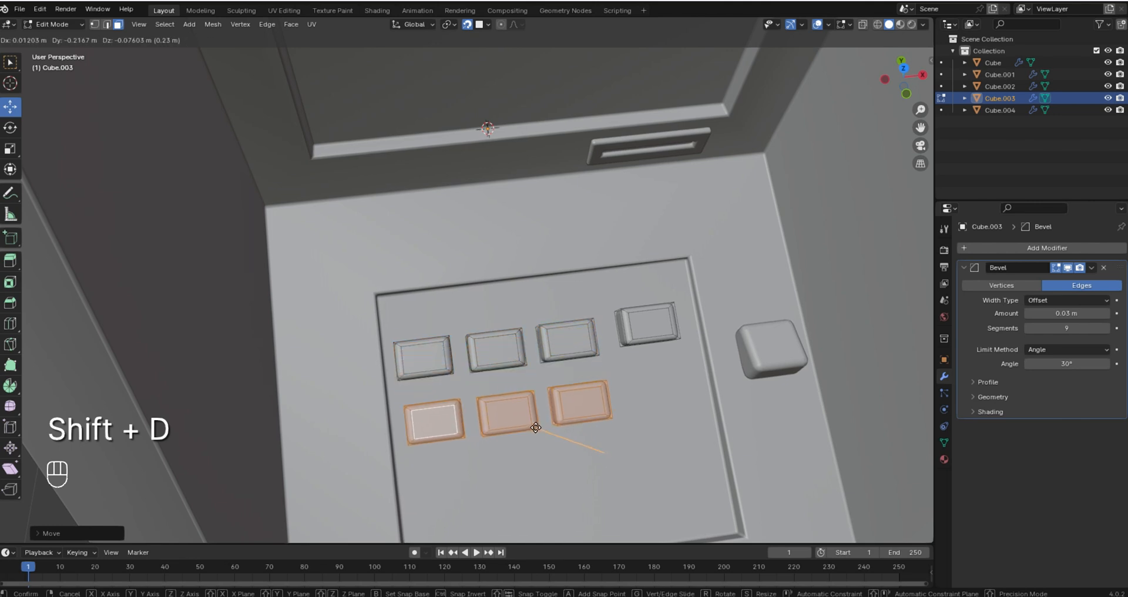
pyautogui.click(531, 426)
pyautogui.keyDown('shift'); pyautogui.moveTo(530, 426); pyautogui.dragTo(521, 382, button='middle'); pyautogui.keyUp('shift')
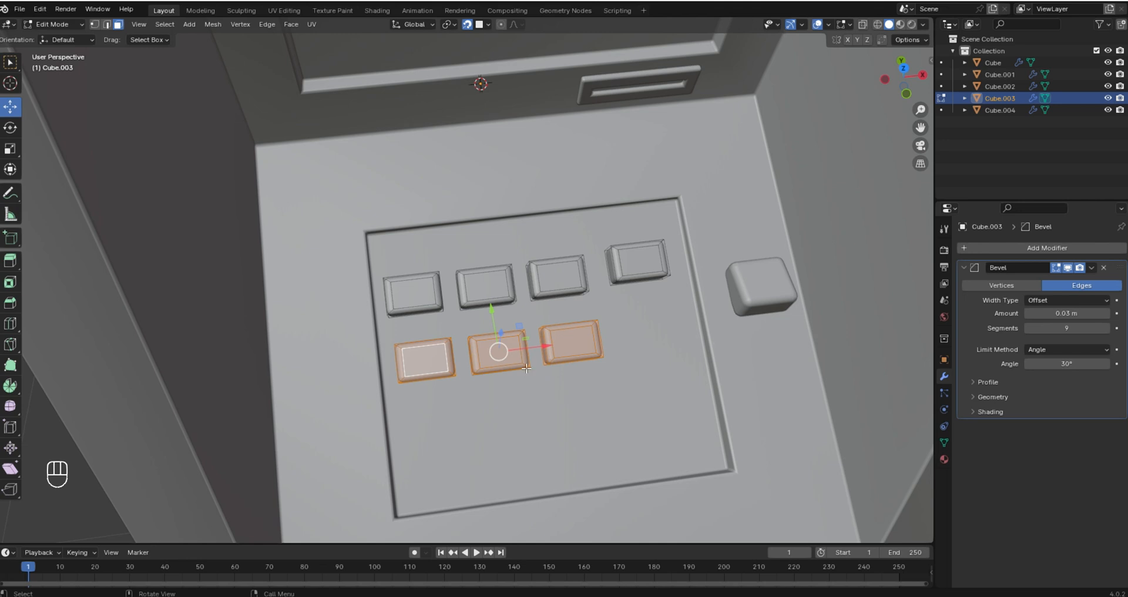
# - Duplicate the three buttons of the second row as a third row about 0.22 m toward the front of the recess
pyautogui.click(558, 351)
pyautogui.press('l')
pyautogui.press('l')
pyautogui.press('l')
pyautogui.hotkey('shift', 'd')
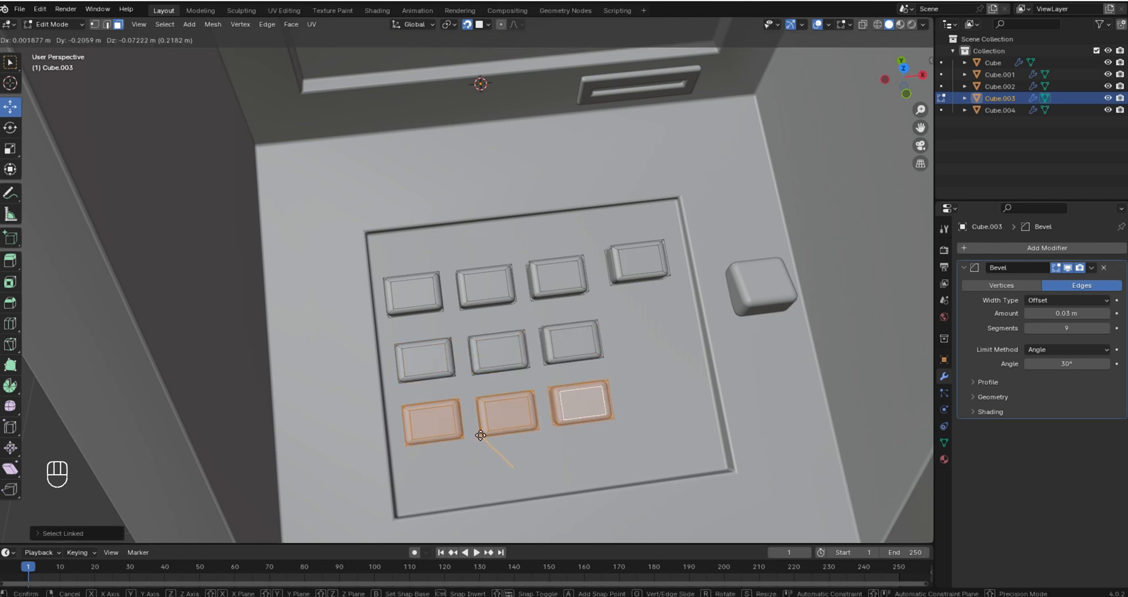
pyautogui.click(482, 436)
# - Duplicate the third row's middle button about 0.2 m toward the front and widen the copy along X
pyautogui.click(515, 418)
pyautogui.press('l')
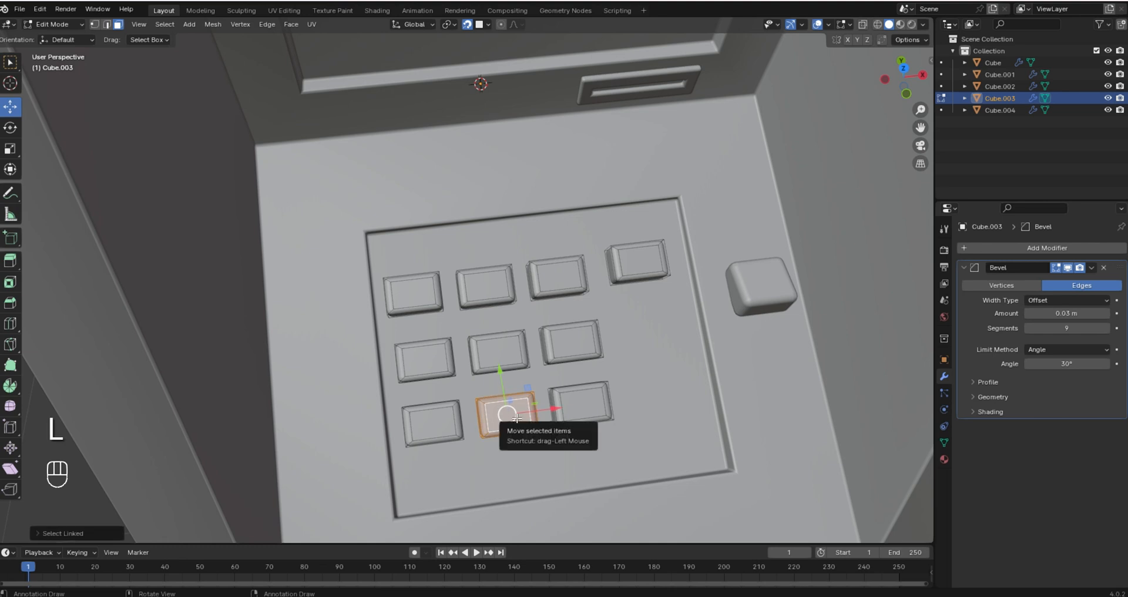
pyautogui.hotkey('shift', 'd')
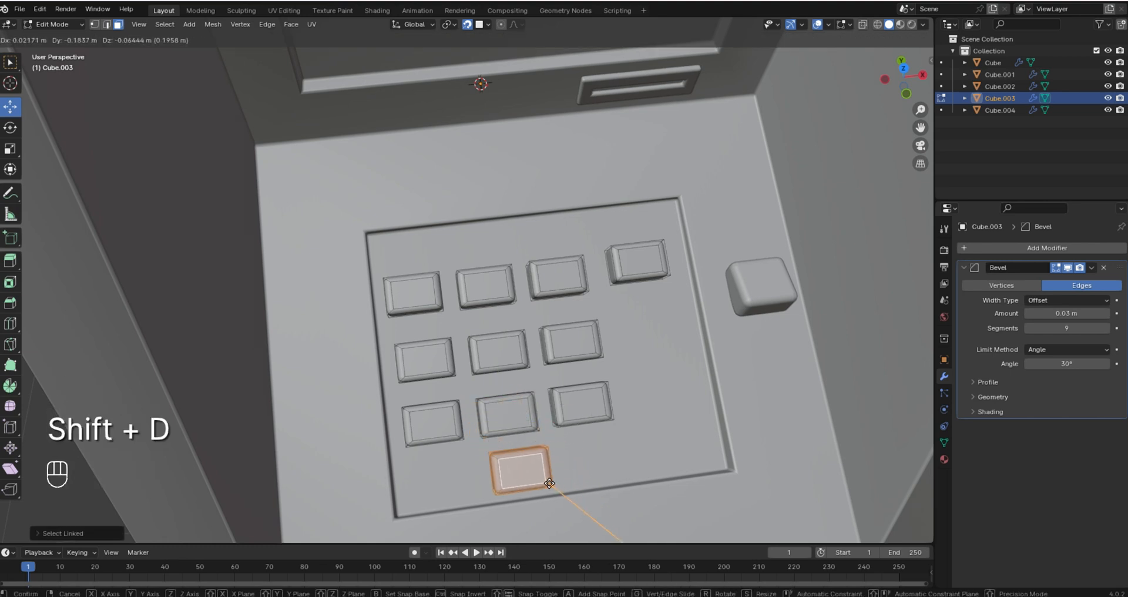
pyautogui.click(549, 483)
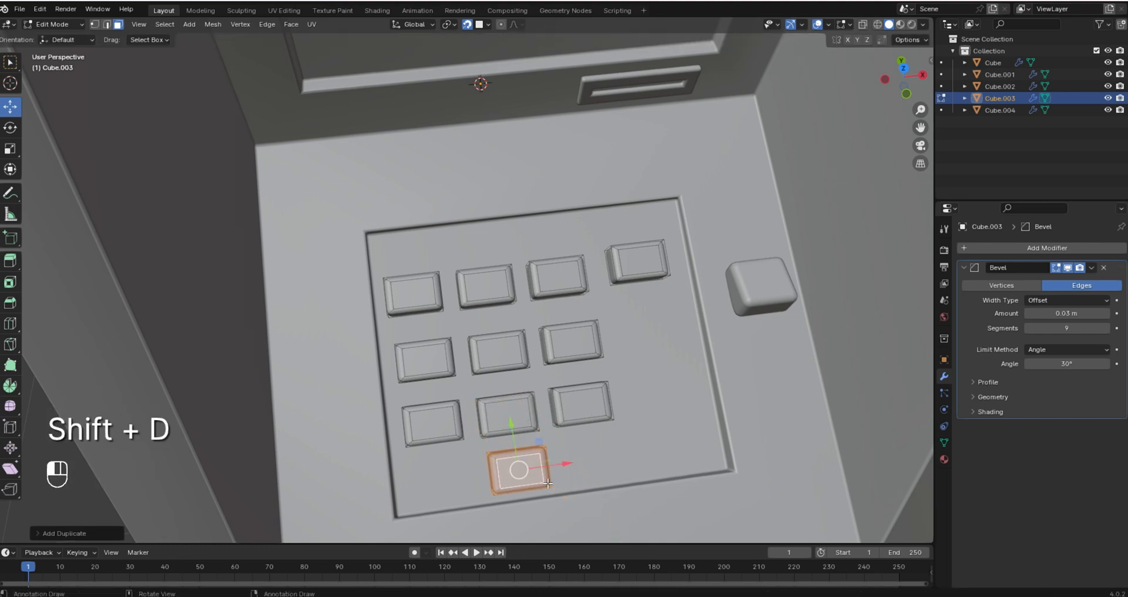
pyautogui.click(578, 455)
# - Duplicate the far-right button twice toward the front as a column, the second copy about 0.21 m beyond the first
pyautogui.press('l')
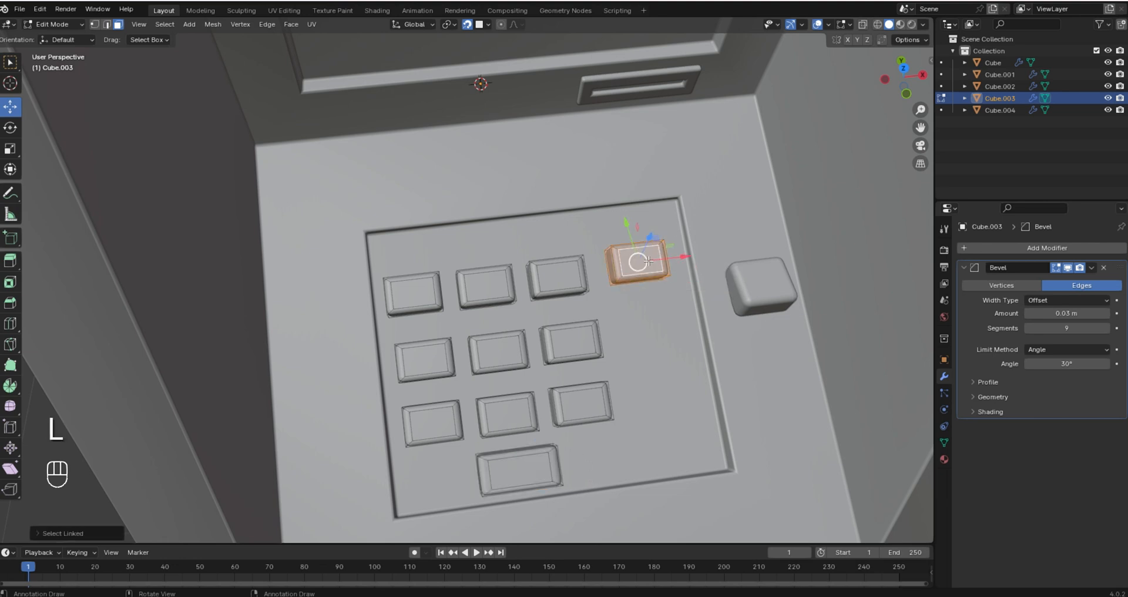
pyautogui.hotkey('shift', 'd')
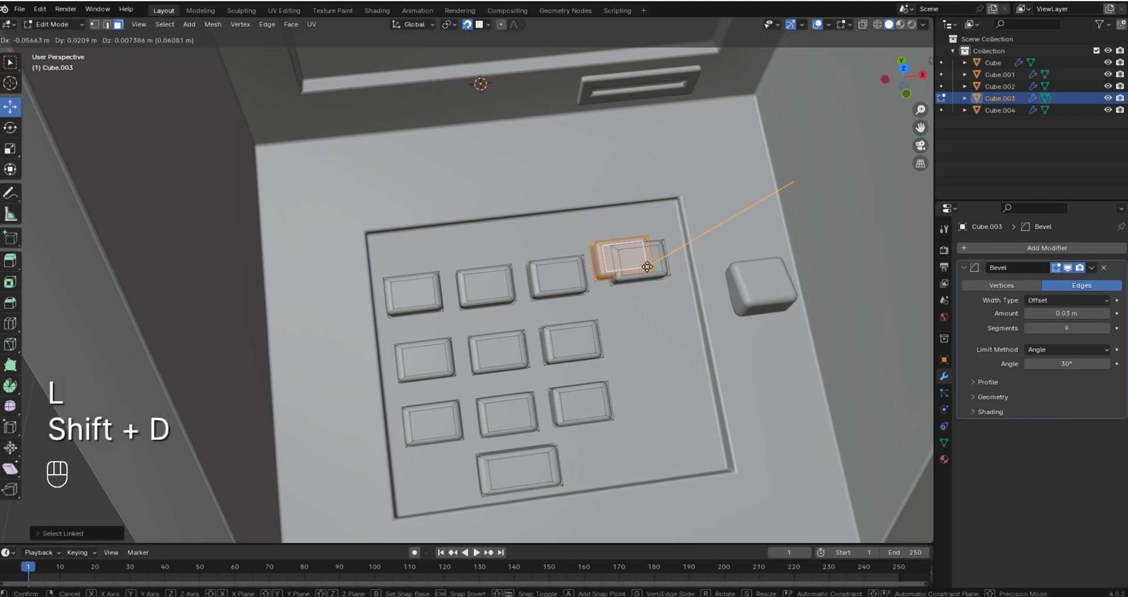
pyautogui.click(677, 333)
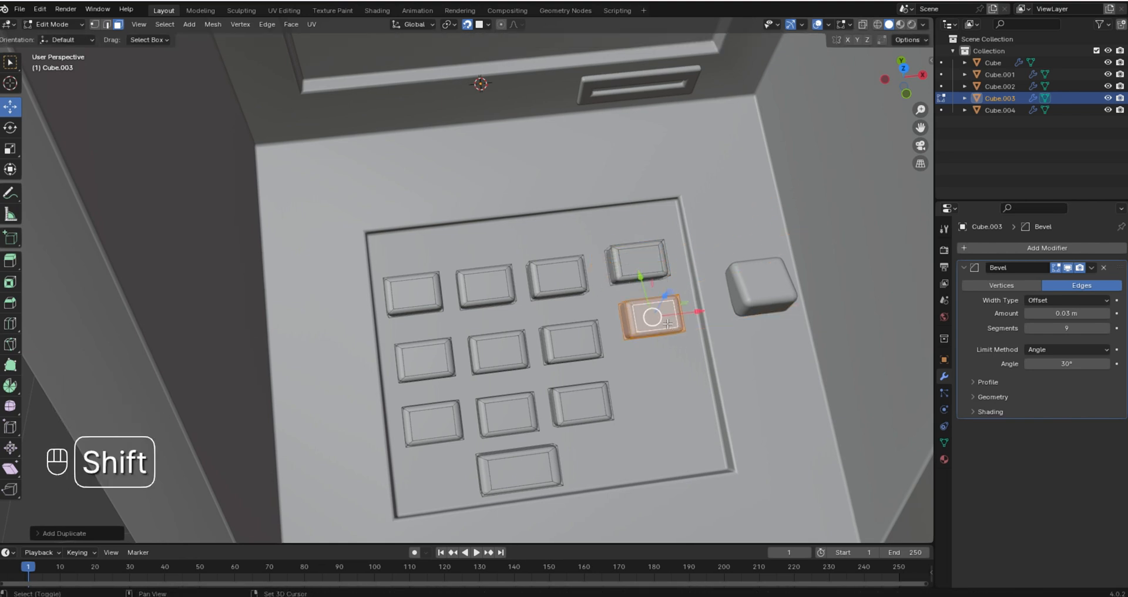
pyautogui.hotkey('shift', 'd')
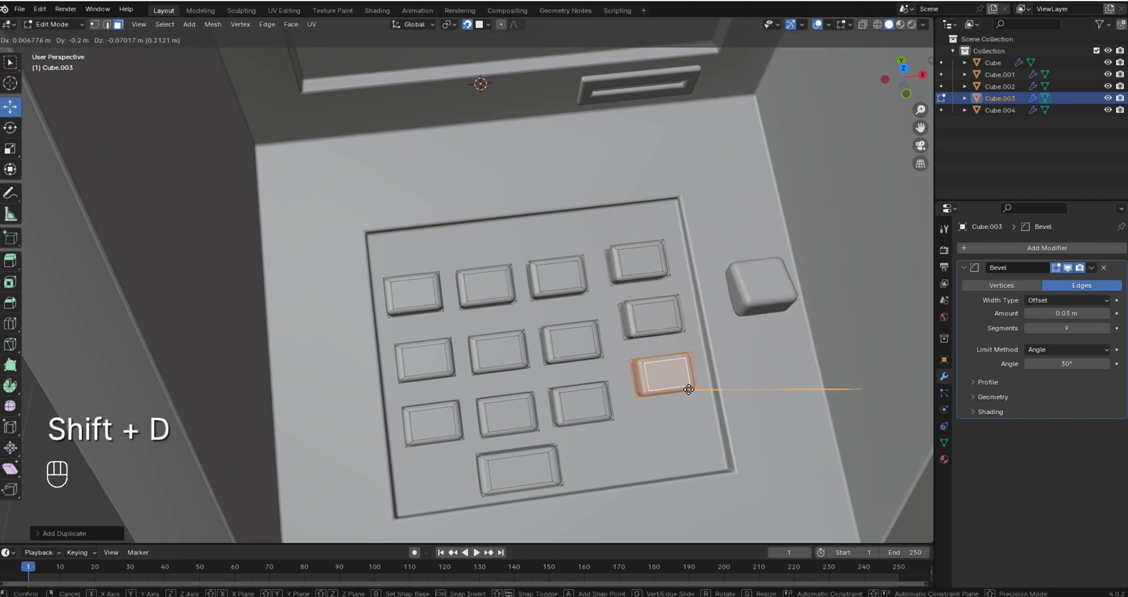
pyautogui.click(689, 390)
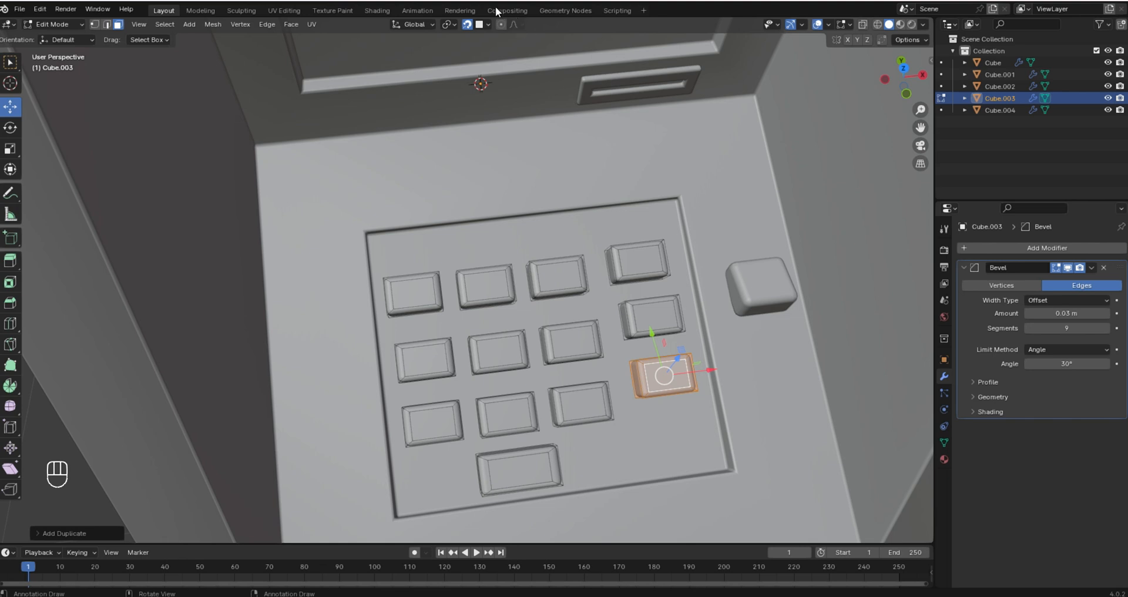
# - Move the frontmost button of the right column near the recess's front corner and shift the middle one slightly forward
pyautogui.click(665, 378)
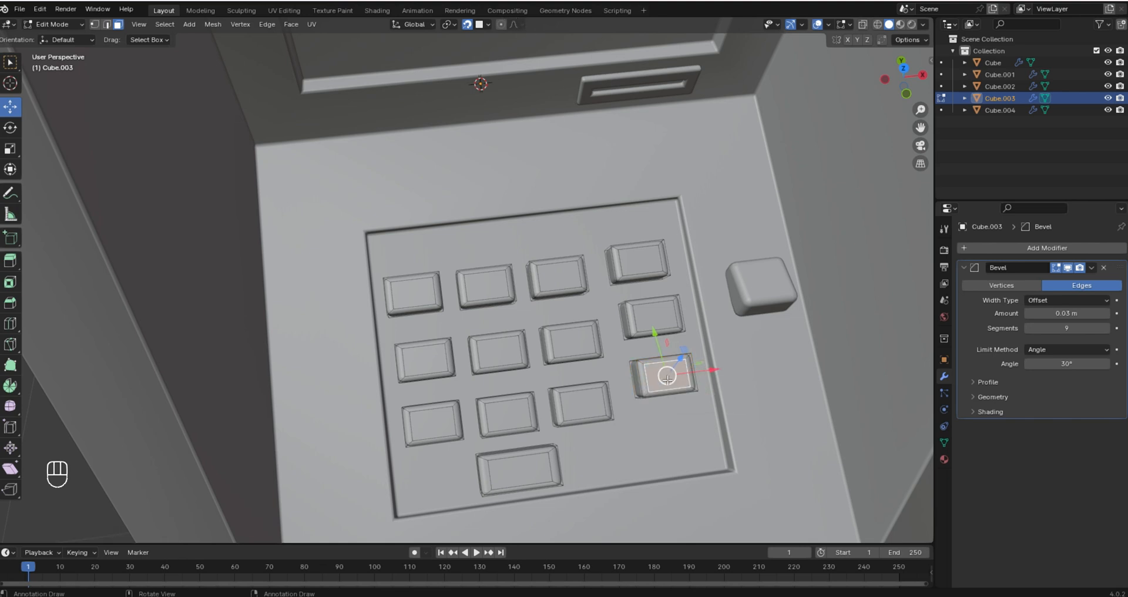
pyautogui.press('l')
pyautogui.press('g')
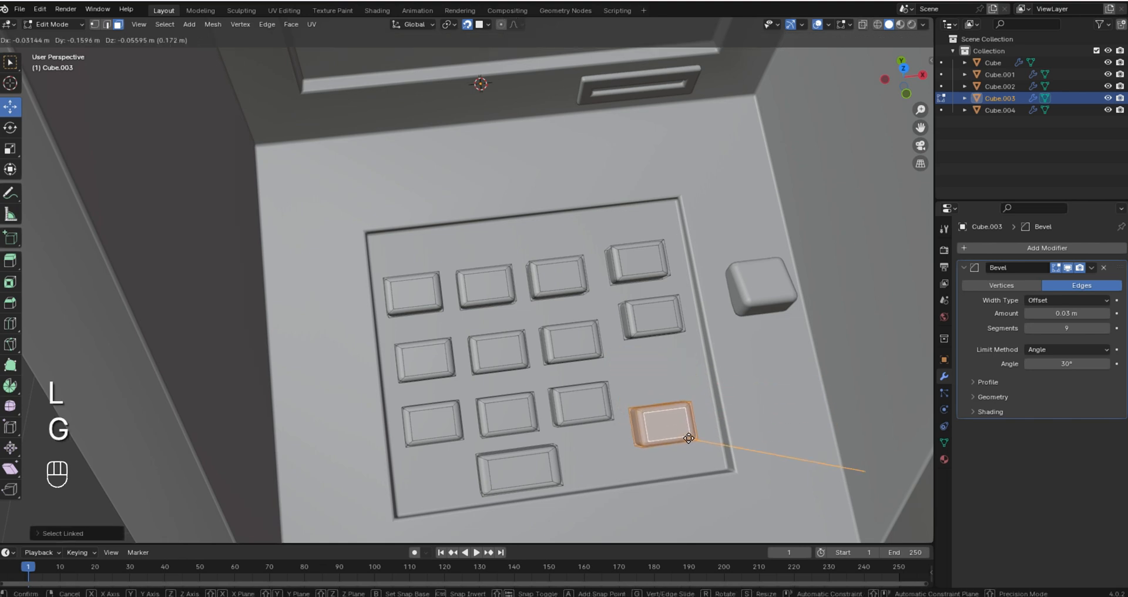
pyautogui.click(704, 449)
pyautogui.click(652, 312)
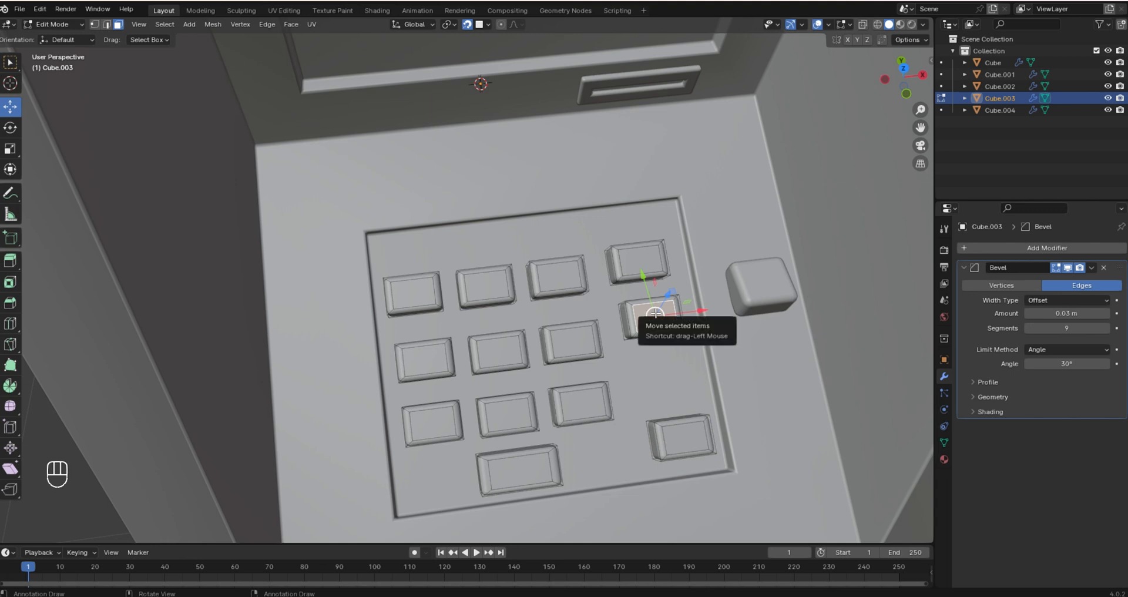
pyautogui.press('l')
pyautogui.press('g')
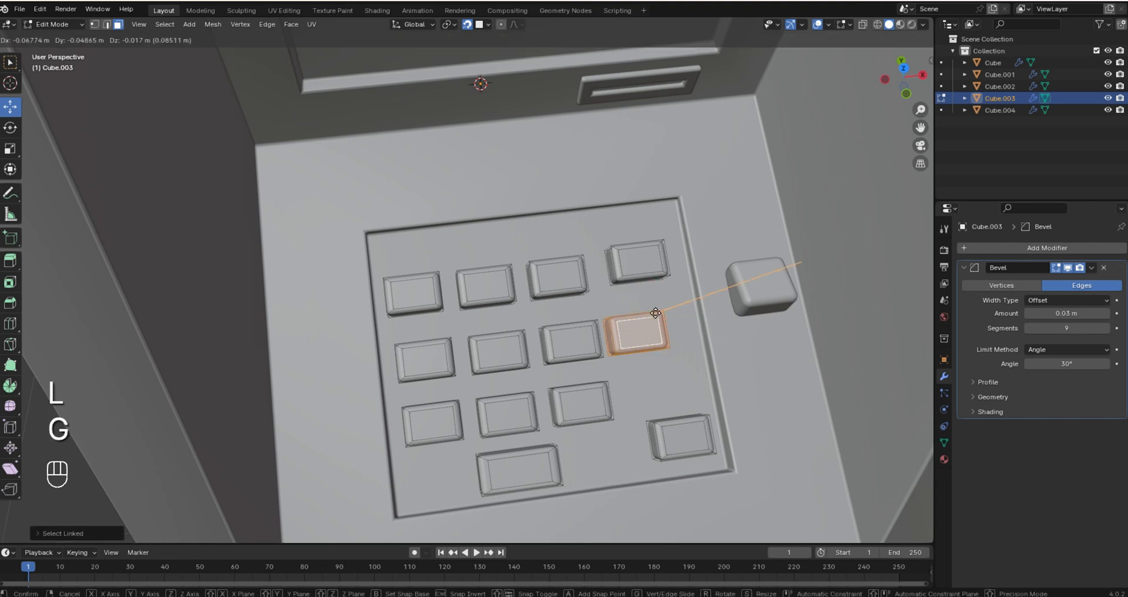
pyautogui.click(687, 349)
# - Shift the rearmost button of the right column about 0.02 m along X and return to Object Mode
pyautogui.click(635, 260)
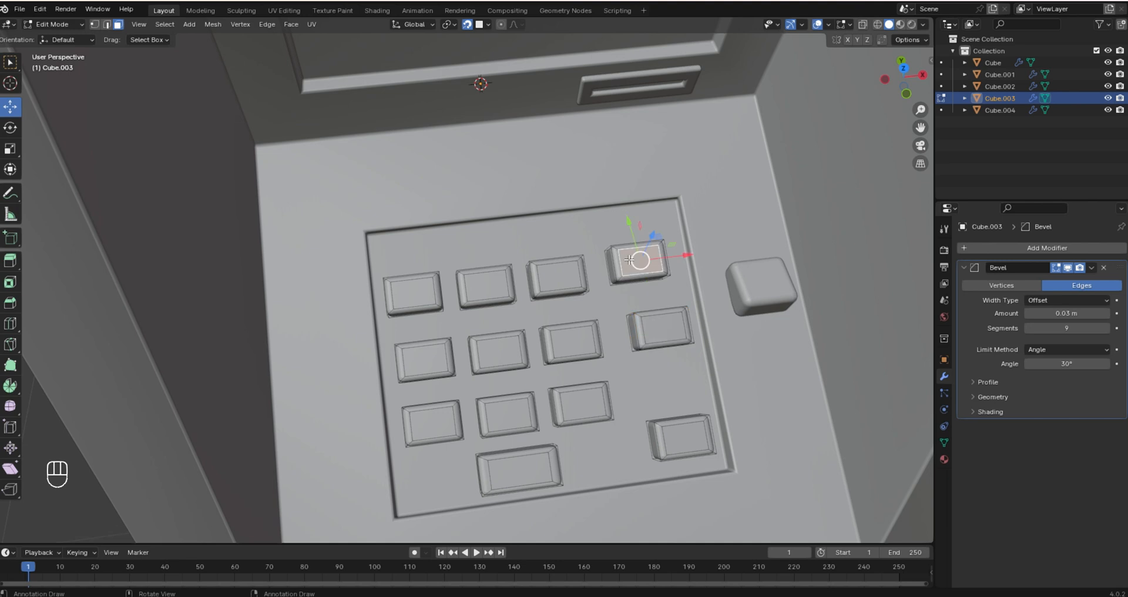
pyautogui.press('l')
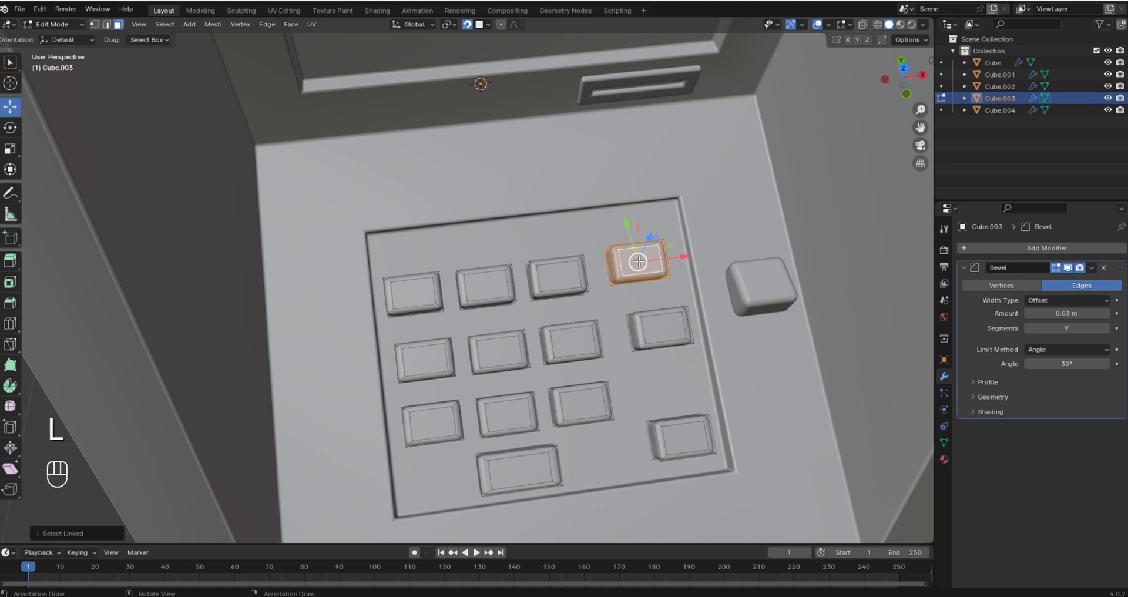
pyautogui.press('g')
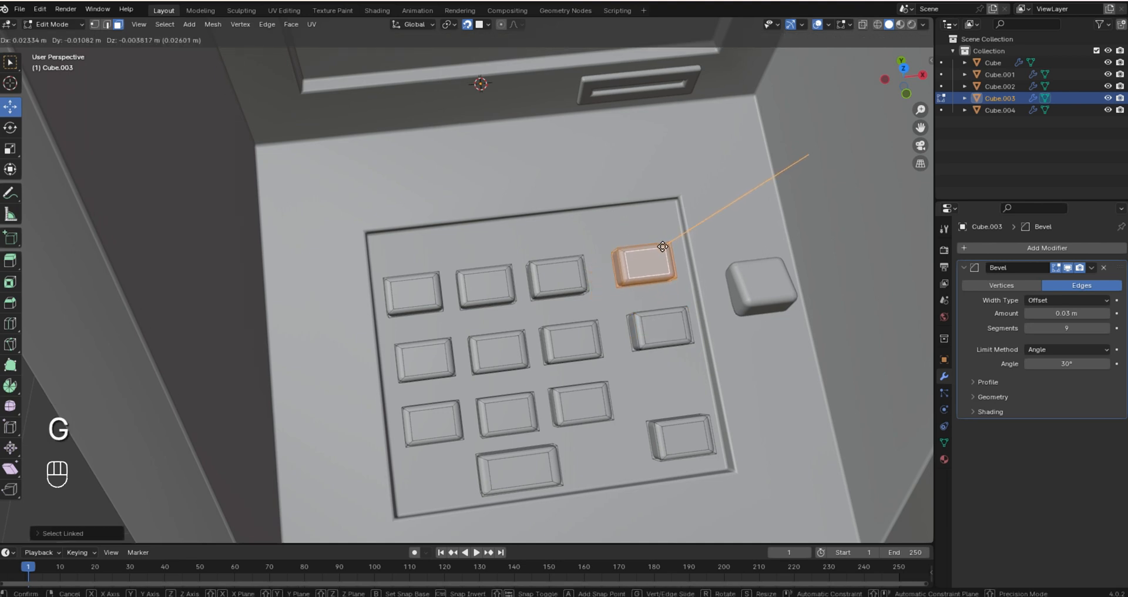
pyautogui.click(663, 247)
pyautogui.moveTo(662, 247); pyautogui.dragTo(657, 203, button='middle')
pyautogui.scroll(-1, 658, 235)
pyautogui.scroll(1, 652, 317)
pyautogui.press('Tab')
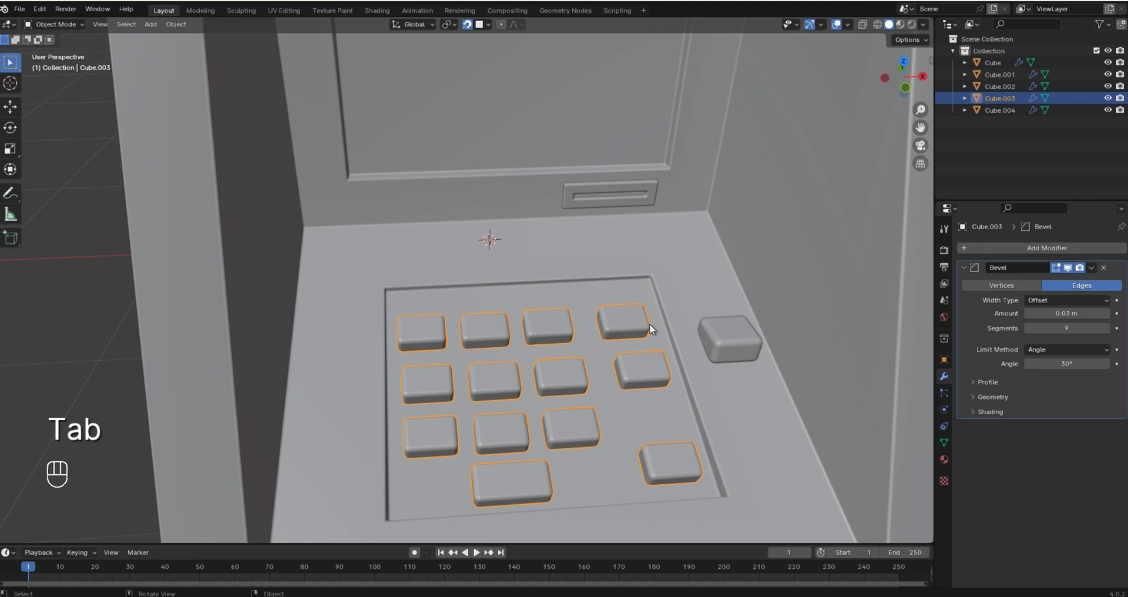
# - Edit the separate block beside the recess and, with snapping off, move all of it up and along negative X
pyautogui.click(721, 333)
pyautogui.press('Tab')
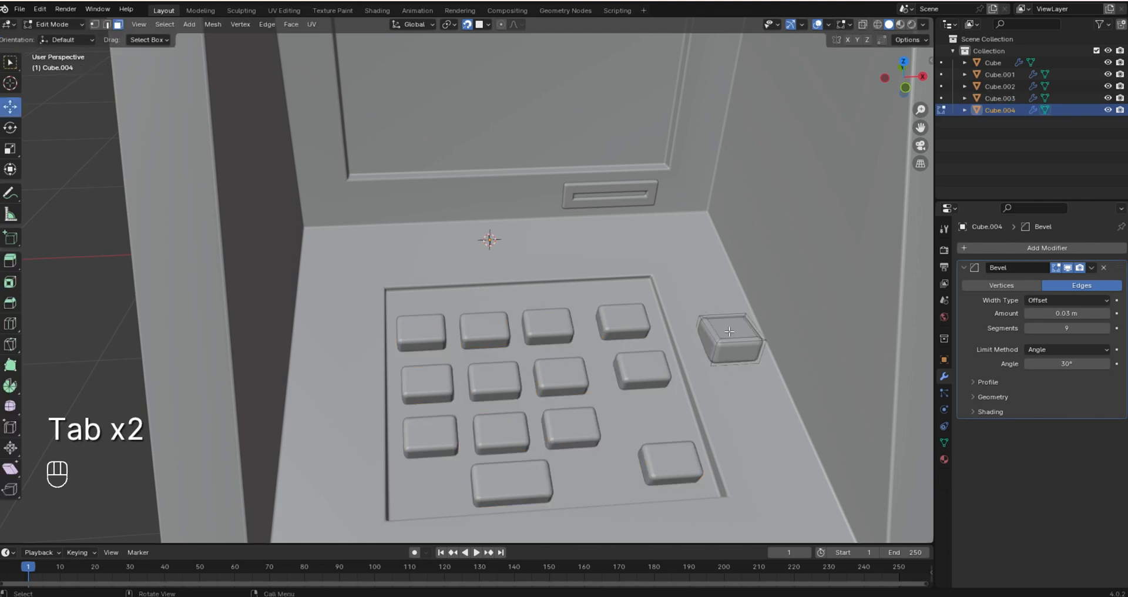
pyautogui.press('a')
pyautogui.moveTo(739, 294); pyautogui.dragTo(728, 236)
pyautogui.click(467, 25)
pyautogui.hotkey('ctrl', 'z')
pyautogui.moveTo(790, 270); pyautogui.dragTo(577, 297)
# - Rotate the selected block 90 degrees about the X axis
pyautogui.scroll(-4, 581, 353)
pyautogui.moveTo(585, 365); pyautogui.dragTo(581, 341, button='middle')
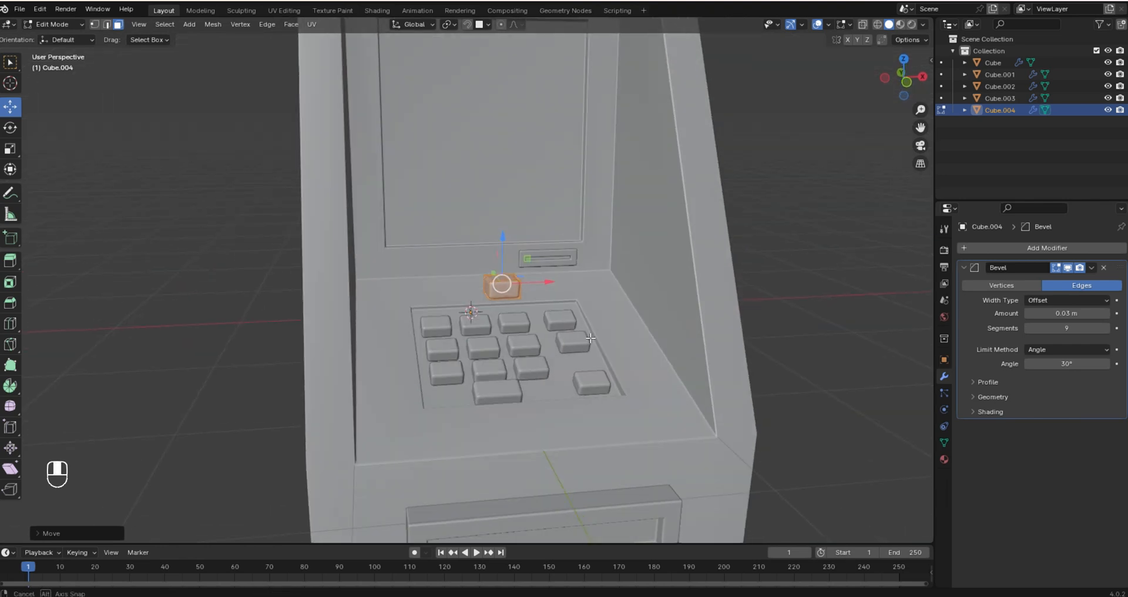
pyautogui.press('r')
pyautogui.press('9')
pyautogui.press('0')
pyautogui.press('x')
pyautogui.click(581, 339)
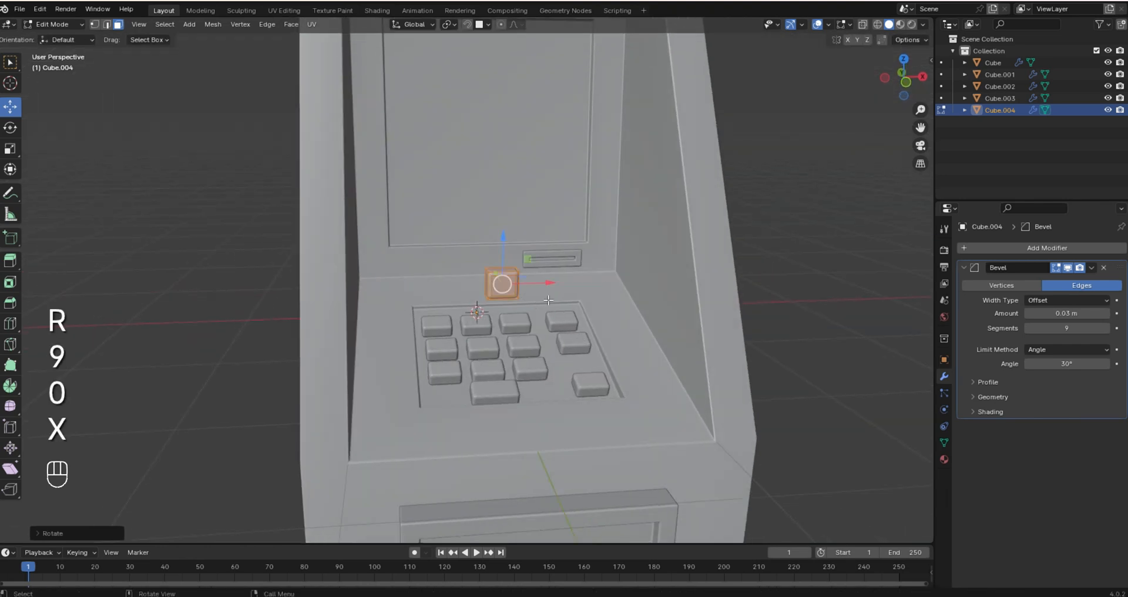
# - Raise the block in front of the screen and scale it to about 0.79 along Z
pyautogui.moveTo(920, 125); pyautogui.dragTo(943, 229)
pyautogui.moveTo(528, 352); pyautogui.dragTo(596, 178)
pyautogui.scroll(5, 566, 174)
pyautogui.press('s')
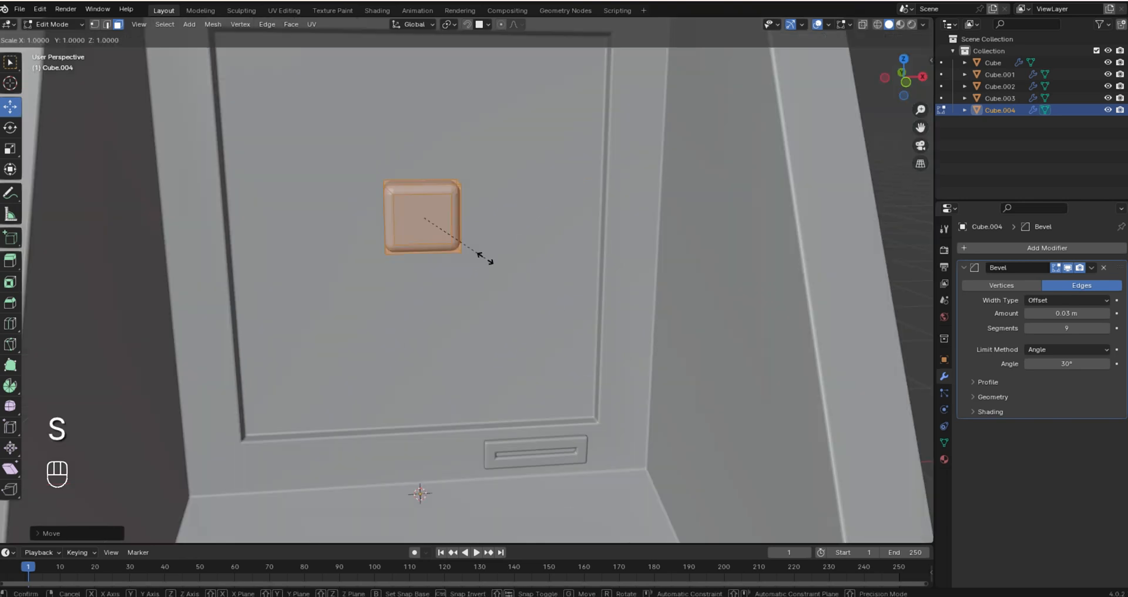
pyautogui.press('z')
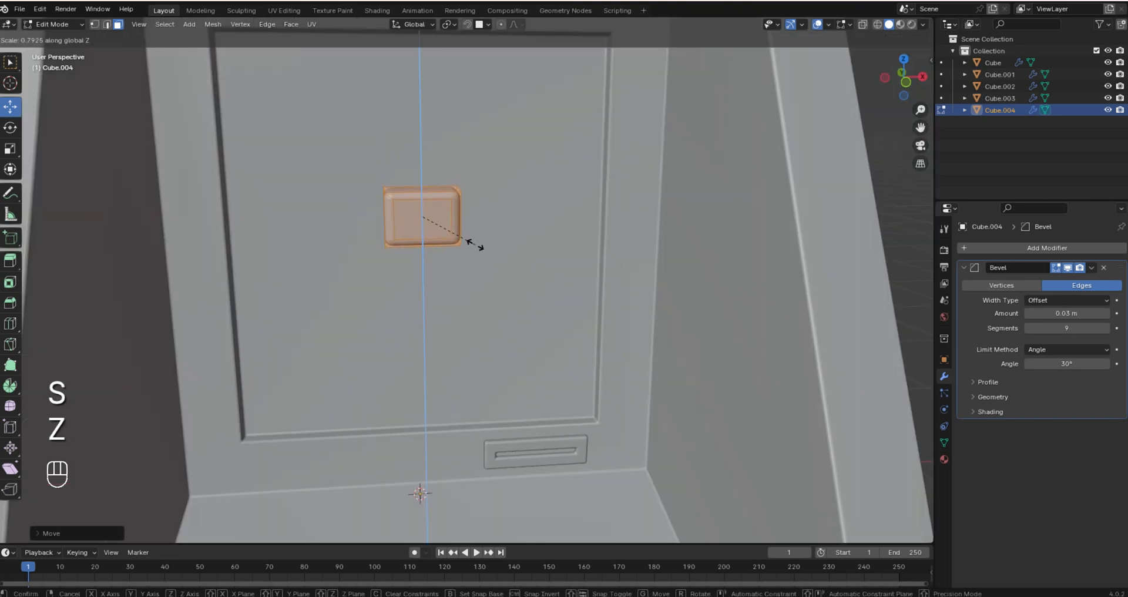
pyautogui.click(475, 245)
# - Shrink the block uniformly and move it along positive X onto the frame strip beside the screen
pyautogui.moveTo(469, 215); pyautogui.dragTo(525, 215)
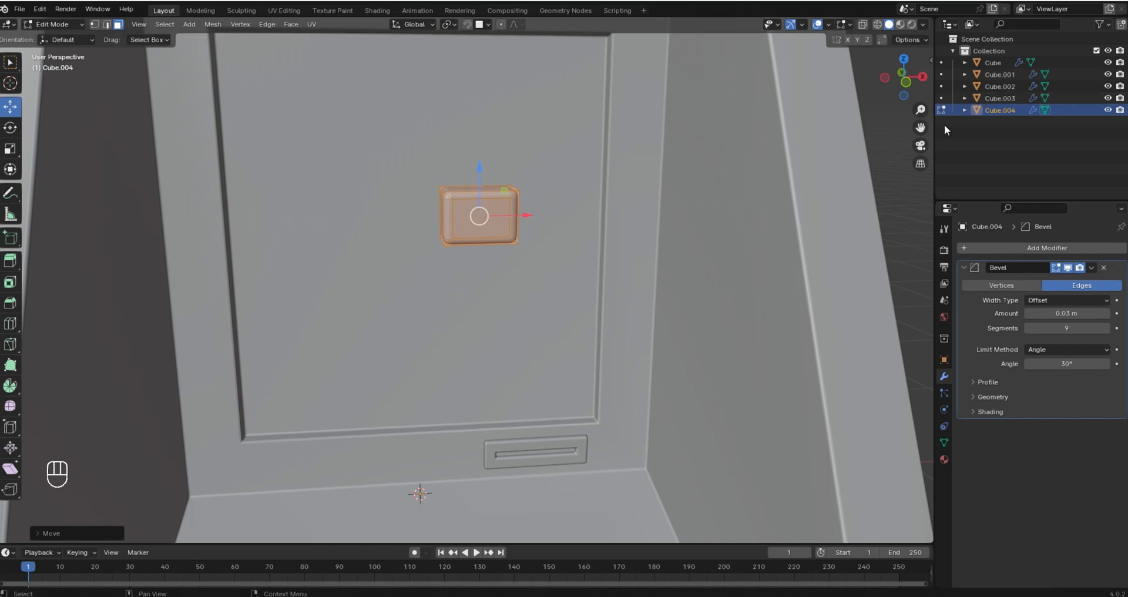
pyautogui.keyDown('shift'); pyautogui.moveTo(691, 305); pyautogui.dragTo(644, 304, button='middle'); pyautogui.keyUp('shift')
pyautogui.press('s')
pyautogui.click(604, 288)
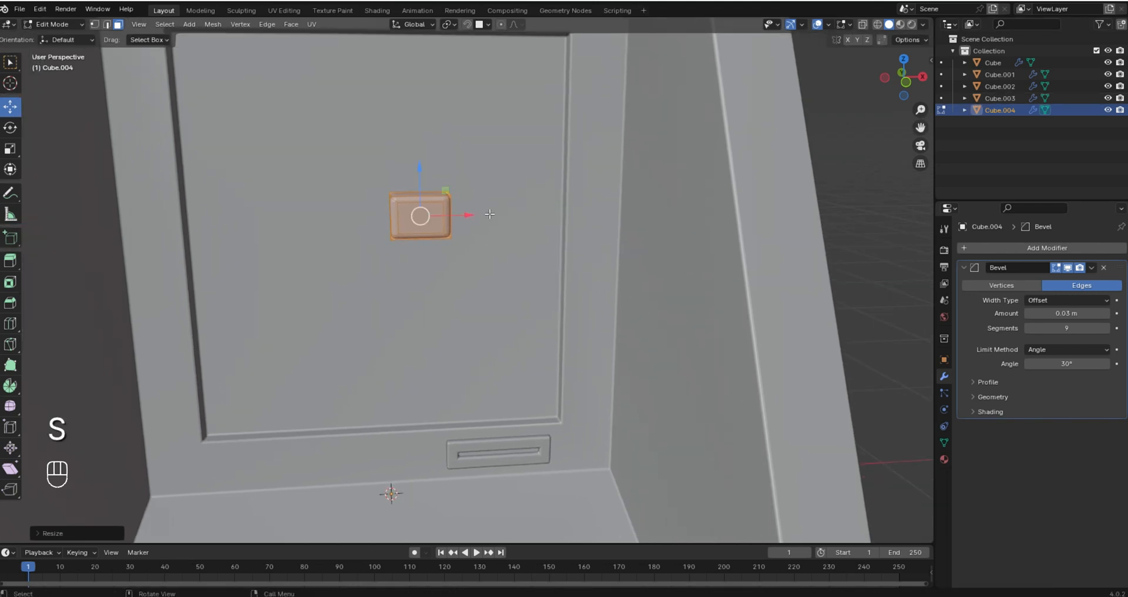
pyautogui.moveTo(469, 214); pyautogui.dragTo(643, 196)
pyautogui.moveTo(642, 196); pyautogui.dragTo(624, 246, button='middle')
pyautogui.press('s')
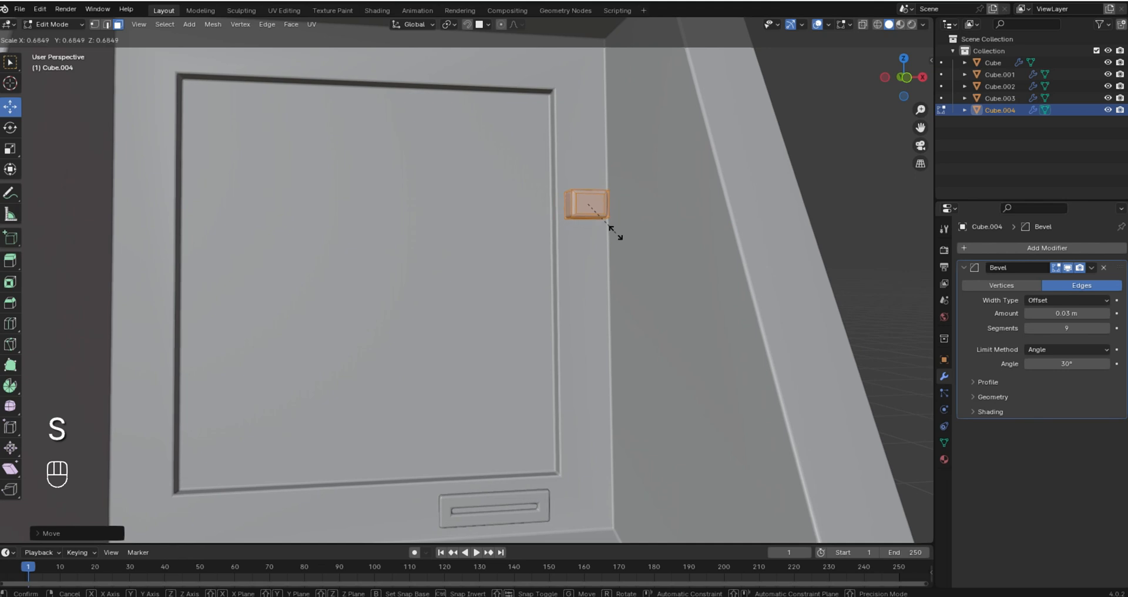
pyautogui.click(616, 233)
pyautogui.press('KP_1')
pyautogui.moveTo(626, 219); pyautogui.dragTo(675, 234)
# - Scale the block by about 1.3 along X and about 1.28 along Z
pyautogui.press('s')
pyautogui.press('x')
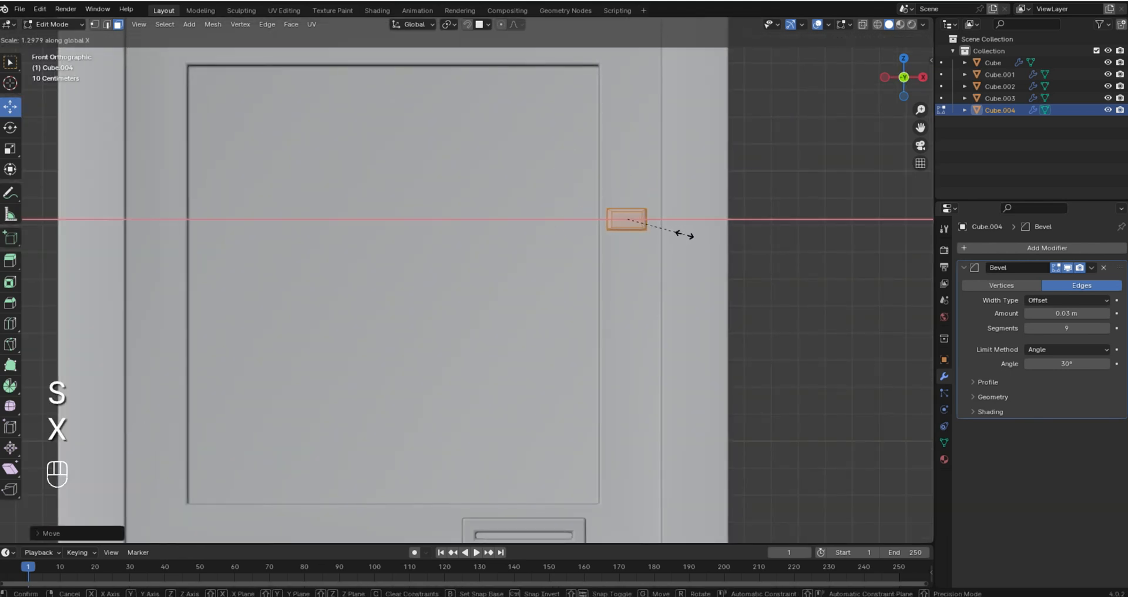
pyautogui.click(685, 235)
pyautogui.press('s')
pyautogui.press('z')
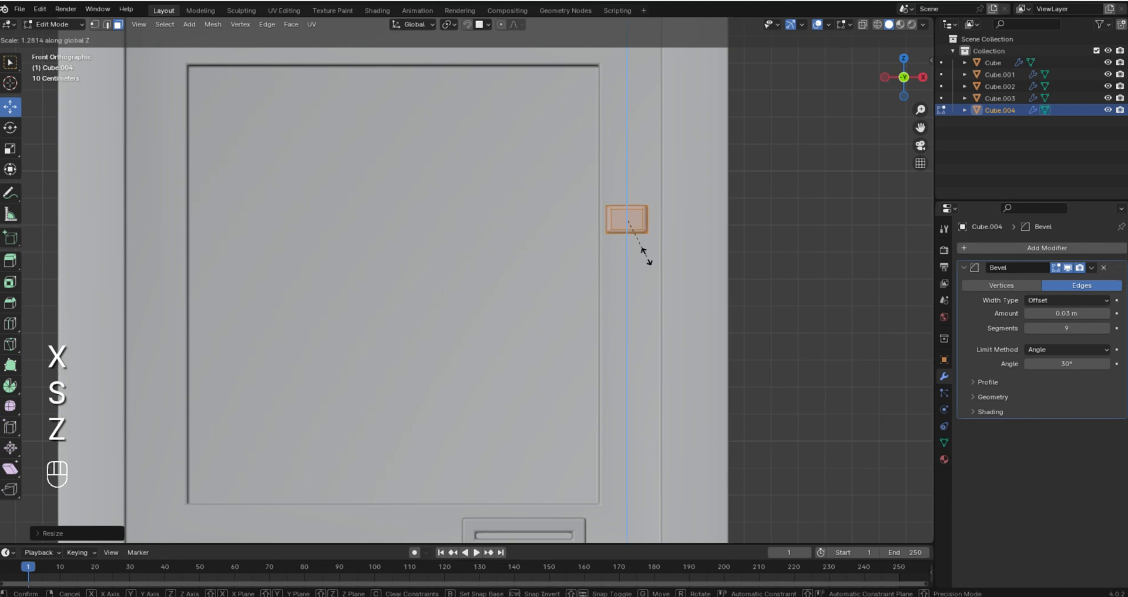
pyautogui.click(650, 253)
# - Raise the block slightly along Z and stretch it a little along X to fit the frame strip
pyautogui.moveTo(626, 172); pyautogui.dragTo(627, 153)
pyautogui.scroll(-2, 586, 224)
pyautogui.scroll(4, 597, 217)
pyautogui.press('s')
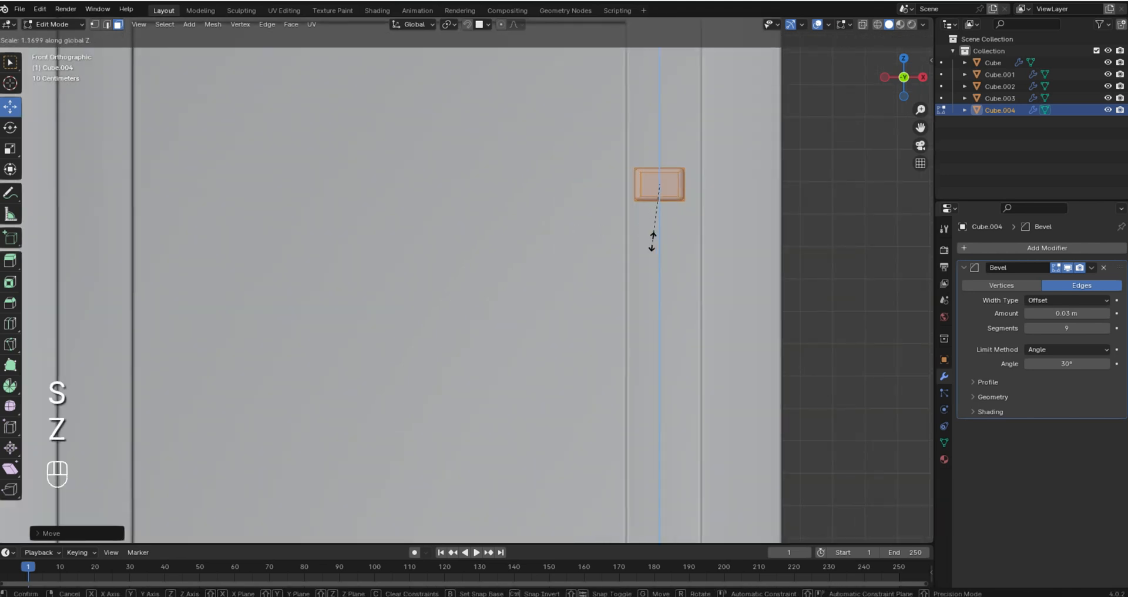
pyautogui.press('x')
pyautogui.click(678, 223)
pyautogui.scroll(-3, 584, 203)
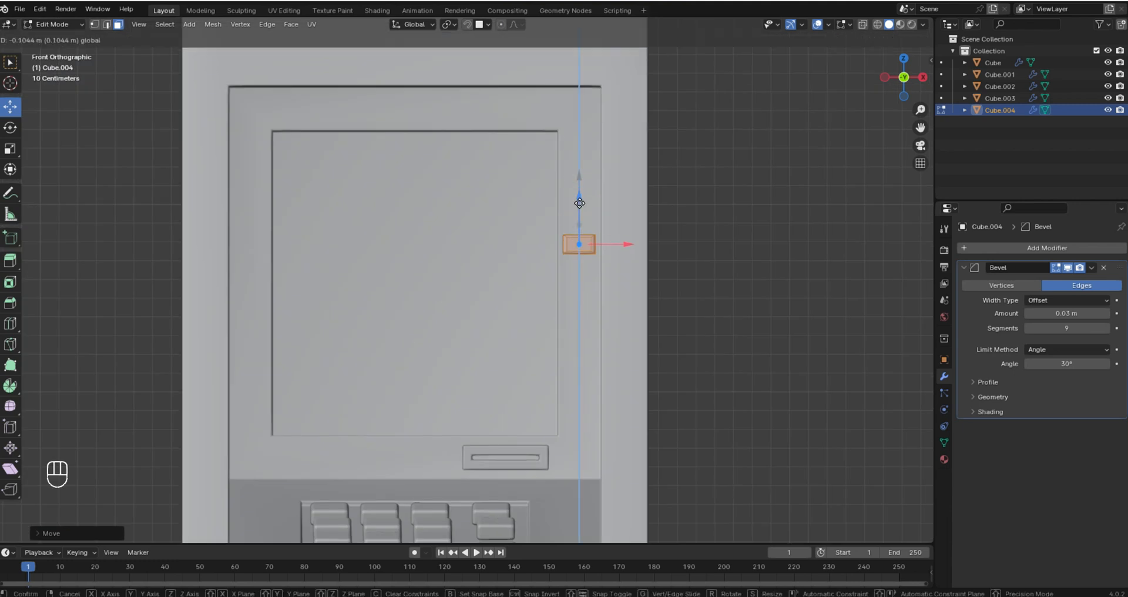
# - Lower the block along Z beside the screen's middle and push it back along Y to the screen panel
pyautogui.moveTo(585, 203); pyautogui.dragTo(582, 256)
pyautogui.moveTo(582, 256); pyautogui.dragTo(569, 253, button='middle')
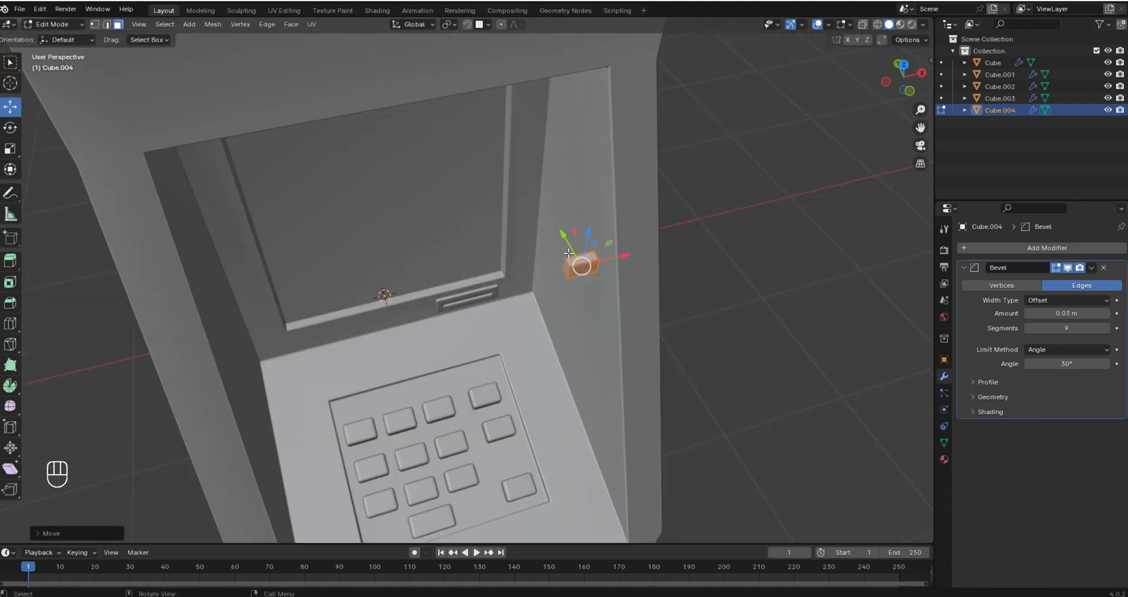
pyautogui.moveTo(566, 251); pyautogui.dragTo(499, 155)
# - Duplicate the block beside the screen and place the copy directly below it along Z
pyautogui.press('KP_1')
pyautogui.hotkey('shift', 'd')
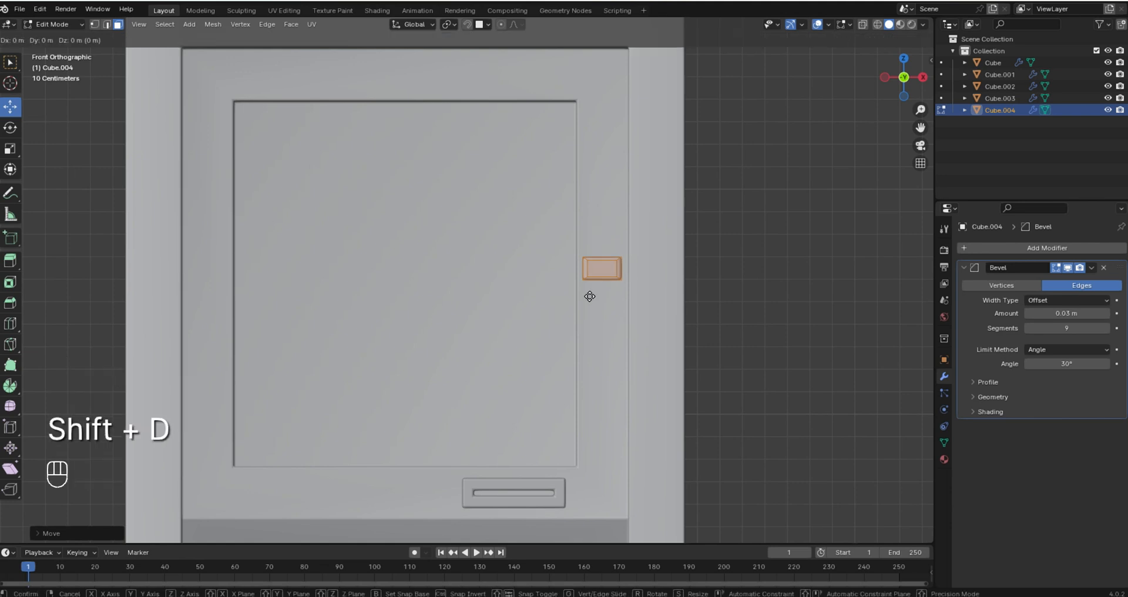
pyautogui.rightClick(590, 296)
pyautogui.moveTo(600, 242); pyautogui.dragTo(600, 285)
# - Duplicate the lower side button again, placing a third one about 0.15 m below it along Z
pyautogui.hotkey('shift', 'd')
pyautogui.rightClick(601, 285)
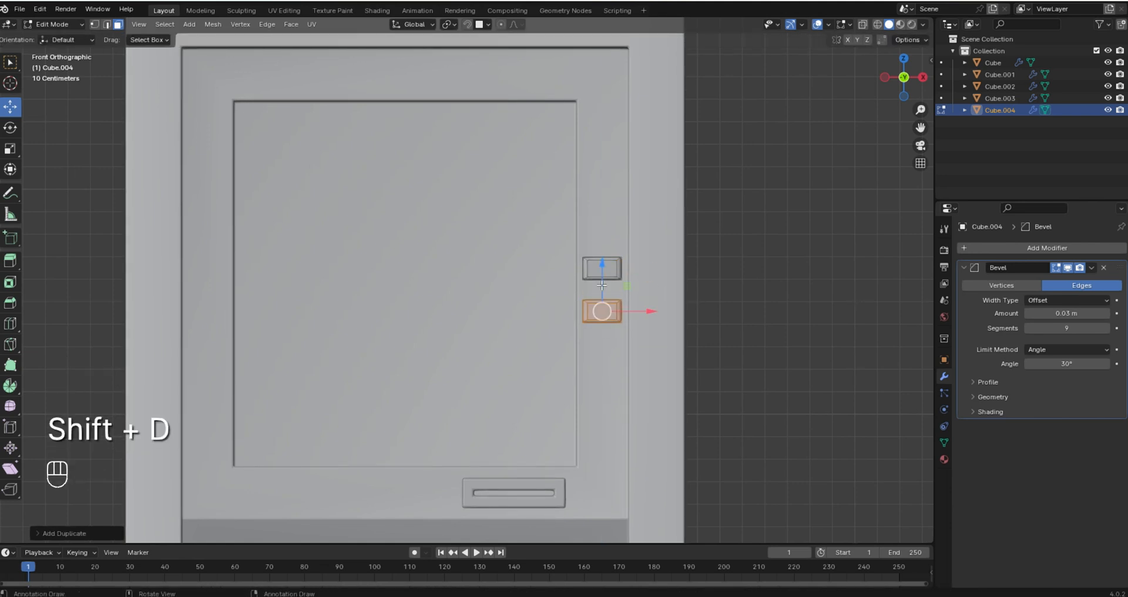
pyautogui.hotkey('shift', 'd')
pyautogui.press('z')
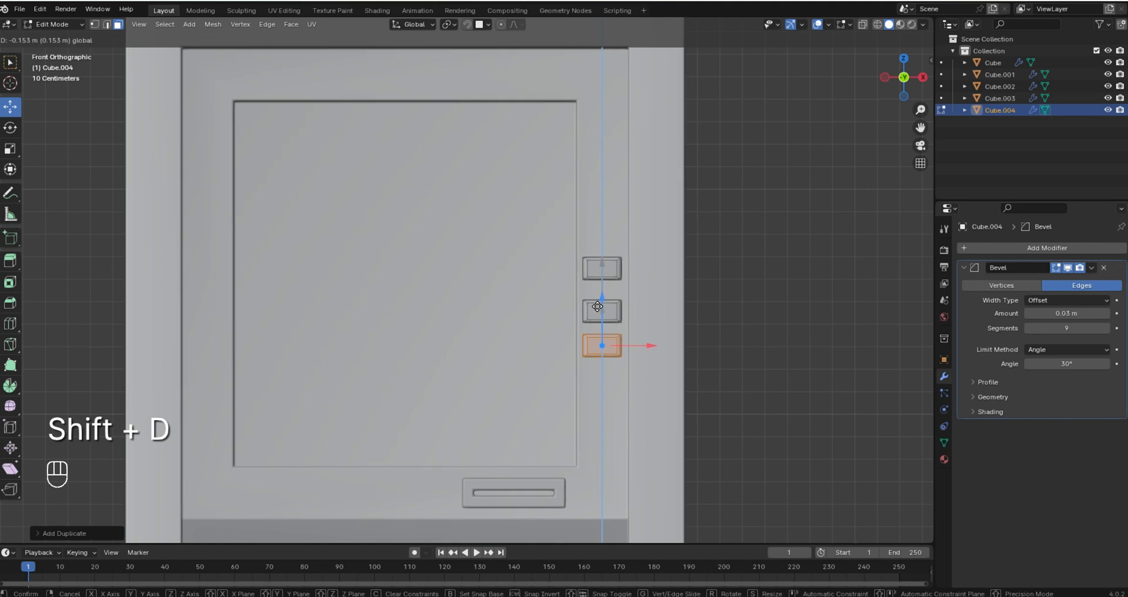
pyautogui.click(598, 306)
# - Select the linked geometry of all the side buttons and shift them slightly down along Z
pyautogui.press('l')
pyautogui.press('l')
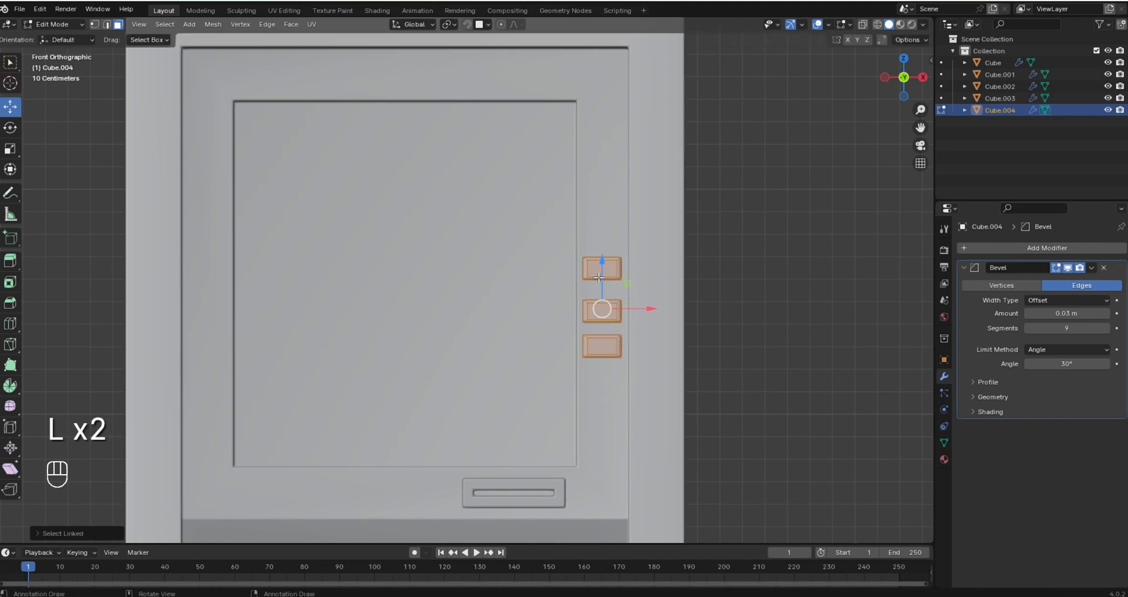
pyautogui.moveTo(603, 261); pyautogui.dragTo(607, 280)
# - Select the lowest side button's linked geometry and move it down along Z to even out the spacing
pyautogui.click(602, 356)
pyautogui.press('l')
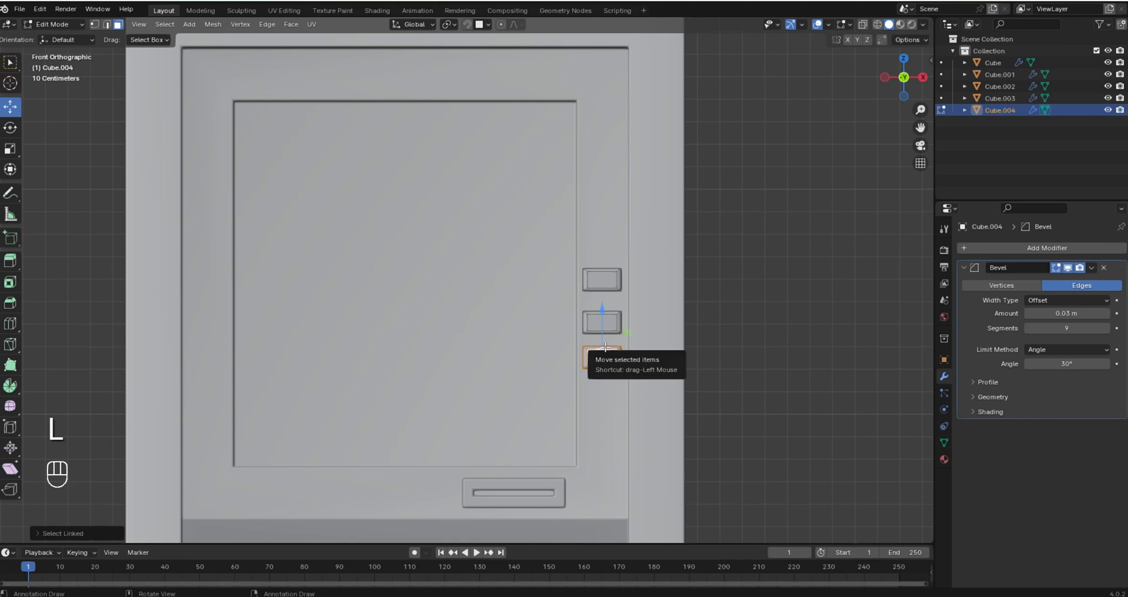
pyautogui.moveTo(602, 319); pyautogui.dragTo(607, 325)
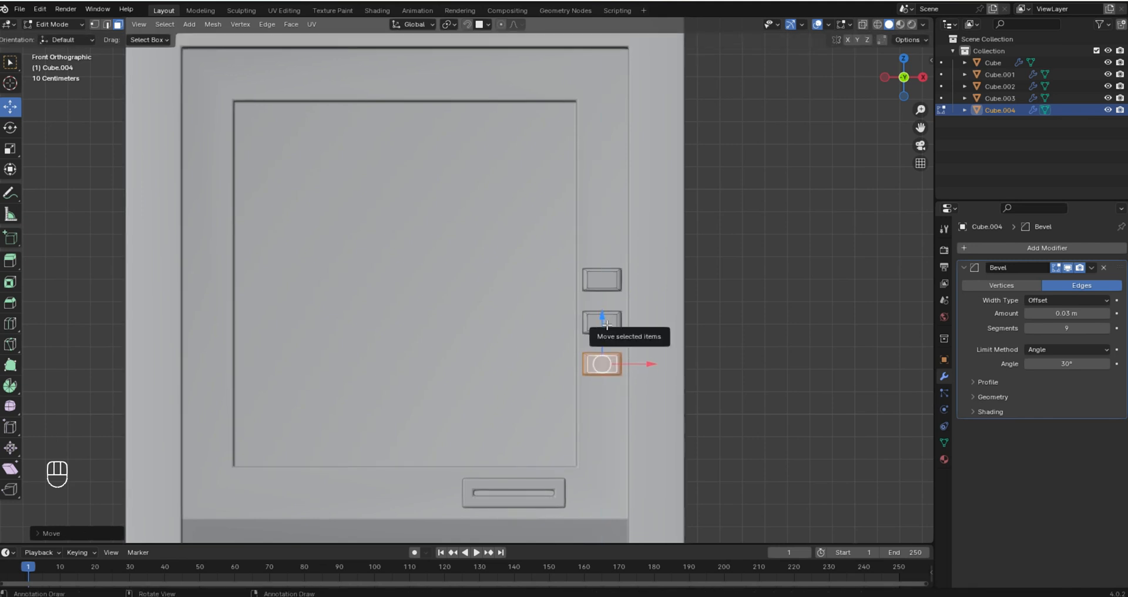
# - Duplicate all three side buttons and place the copies along X on the opposite side of the screen, leaving mesh editing
pyautogui.press('l')
pyautogui.press('l')
pyautogui.hotkey('shift', 'd')
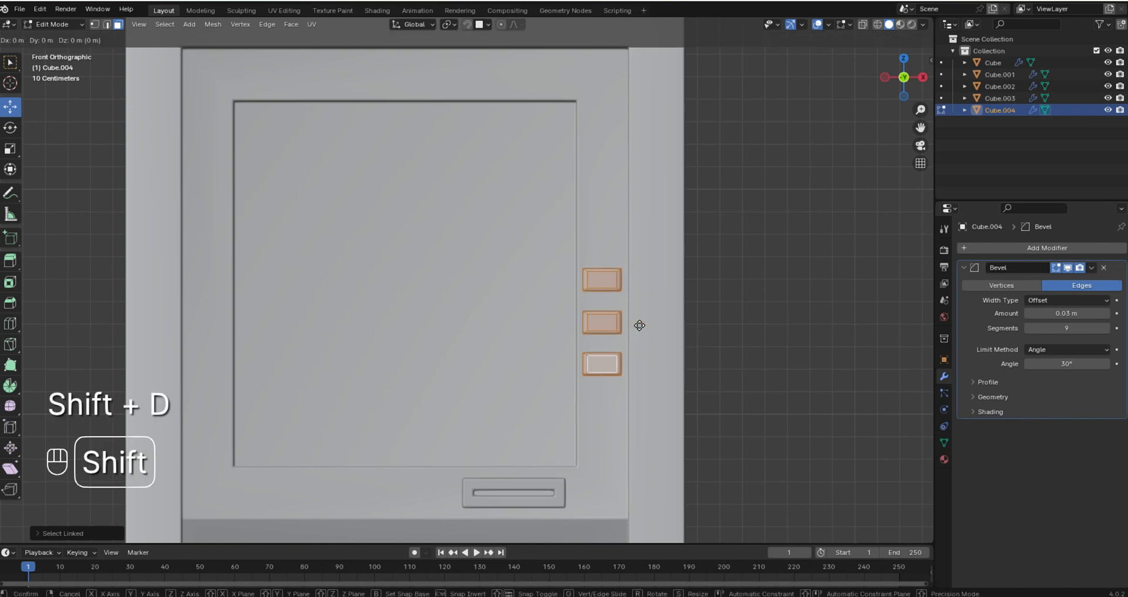
pyautogui.click(639, 326)
pyautogui.moveTo(642, 323); pyautogui.dragTo(246, 376)
pyautogui.moveTo(708, 440); pyautogui.dragTo(644, 405, button='middle')
pyautogui.moveTo(920, 127); pyautogui.dragTo(932, 37)
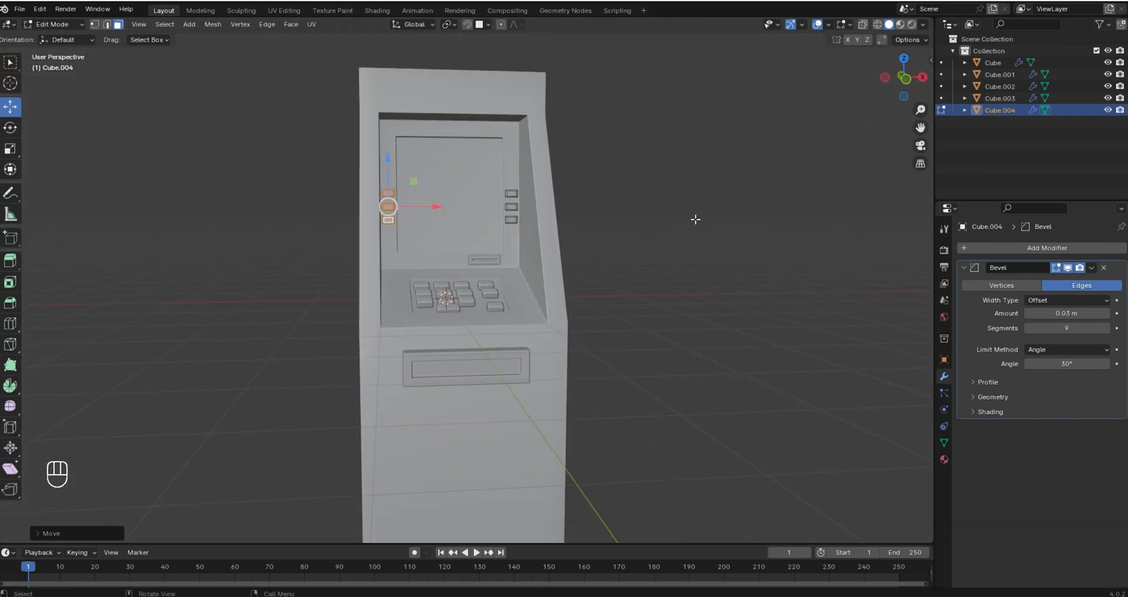
pyautogui.moveTo(695, 219); pyautogui.dragTo(692, 218, button='middle')
pyautogui.press('Tab')
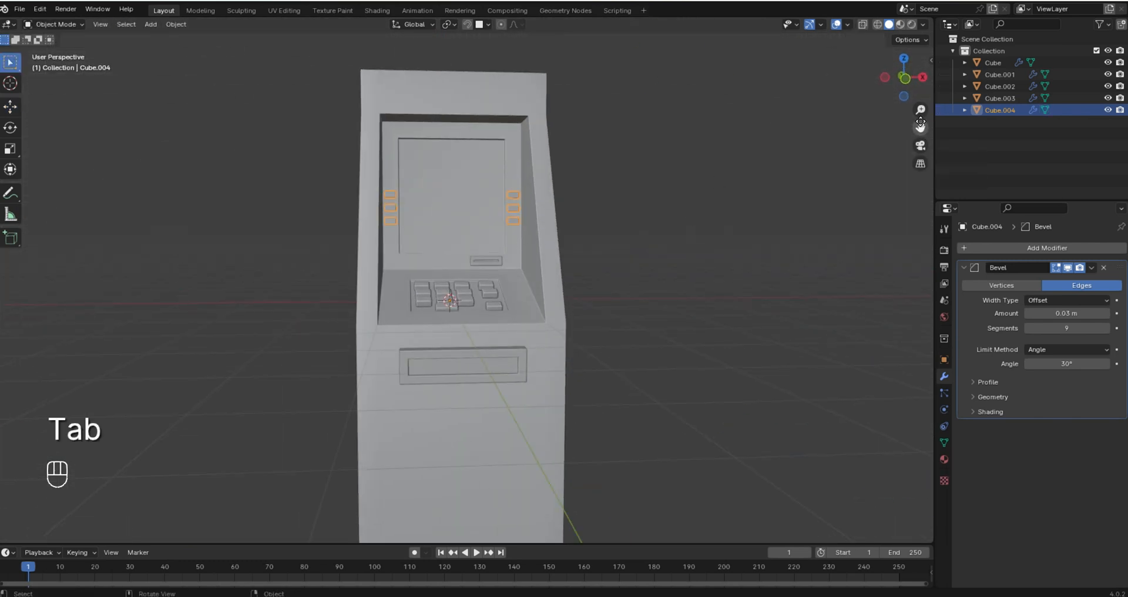
pyautogui.moveTo(920, 121); pyautogui.dragTo(931, 80)
pyautogui.moveTo(774, 250); pyautogui.dragTo(769, 257, button='middle')
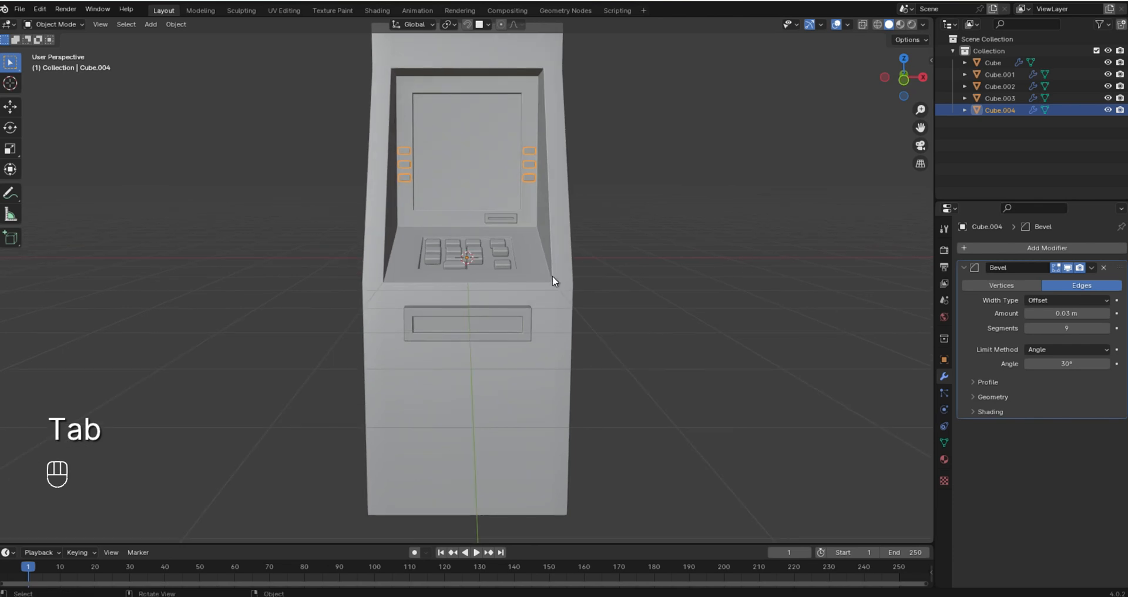
pyautogui.click(636, 290)
pyautogui.moveTo(516, 320); pyautogui.dragTo(495, 320, button='middle')
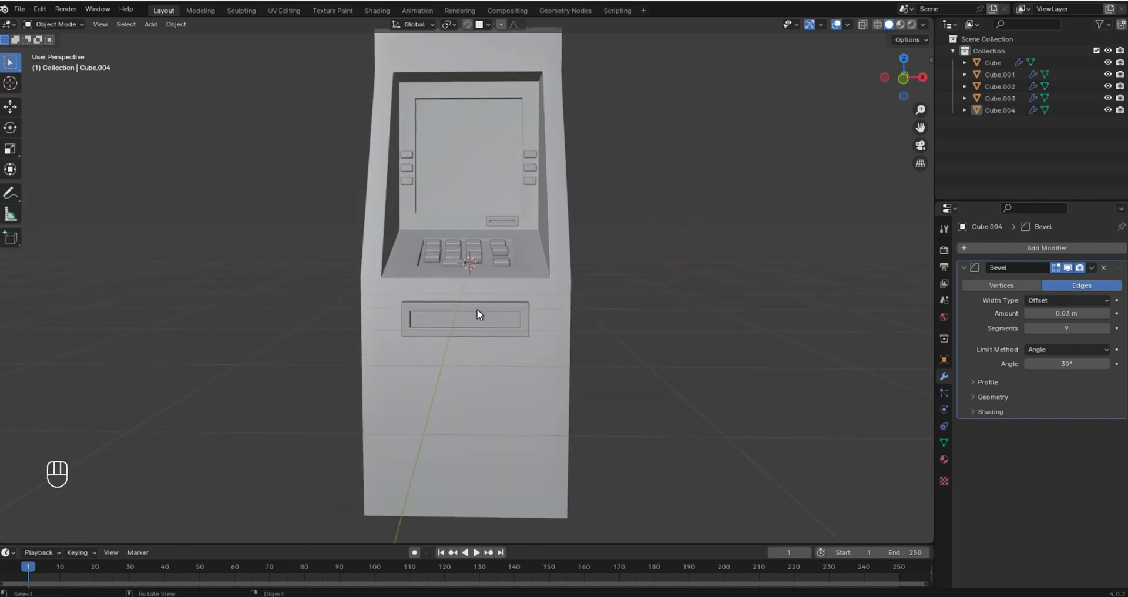
# - Add a cube and move its mesh along Y out in front of the cabinet
pyautogui.hotkey('shift', 'a')
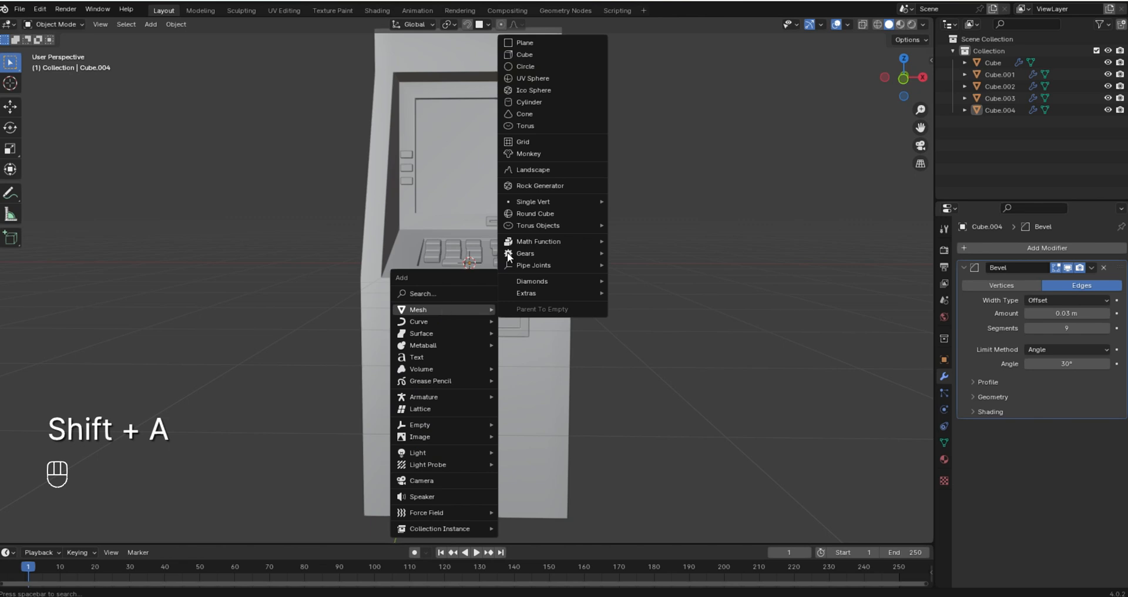
pyautogui.click(547, 57)
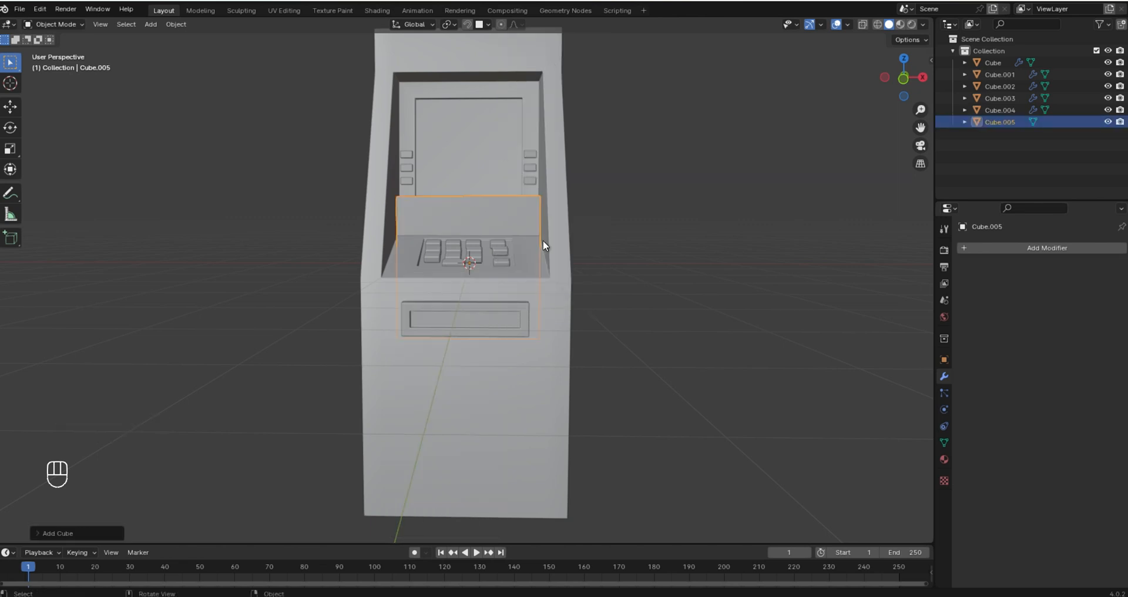
pyautogui.moveTo(446, 282); pyautogui.dragTo(476, 278, button='middle')
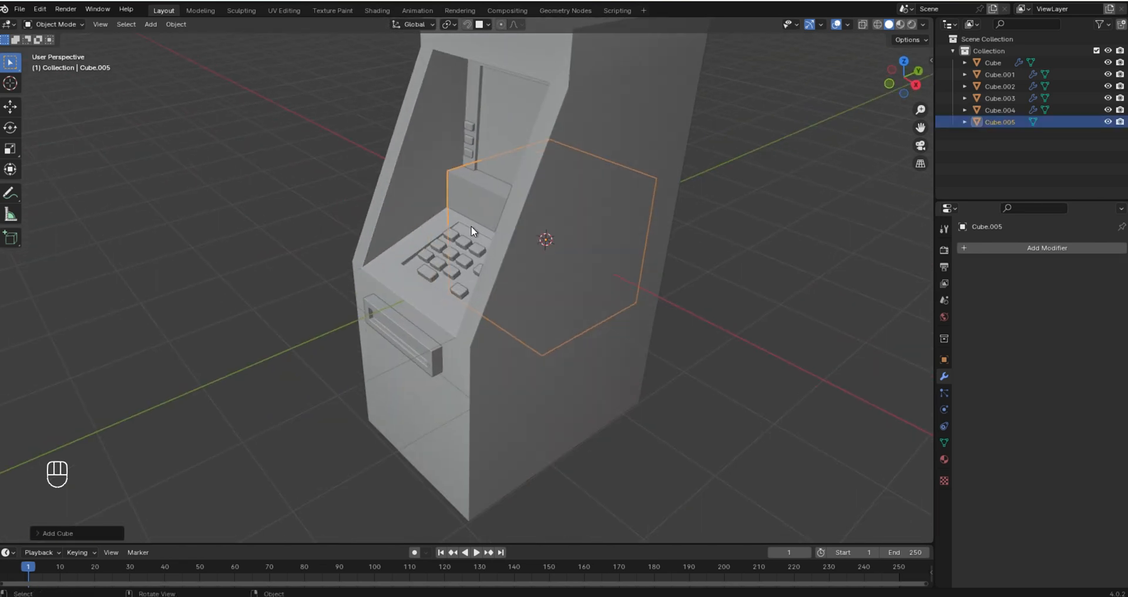
pyautogui.press('Tab')
pyautogui.moveTo(582, 227); pyautogui.dragTo(287, 329)
pyautogui.moveTo(287, 330); pyautogui.dragTo(362, 300, button='middle')
# - Scale the cube down, lower it along Z to the cabinet's lower front, and flatten it along Z
pyautogui.press('KP_1')
pyautogui.press('s')
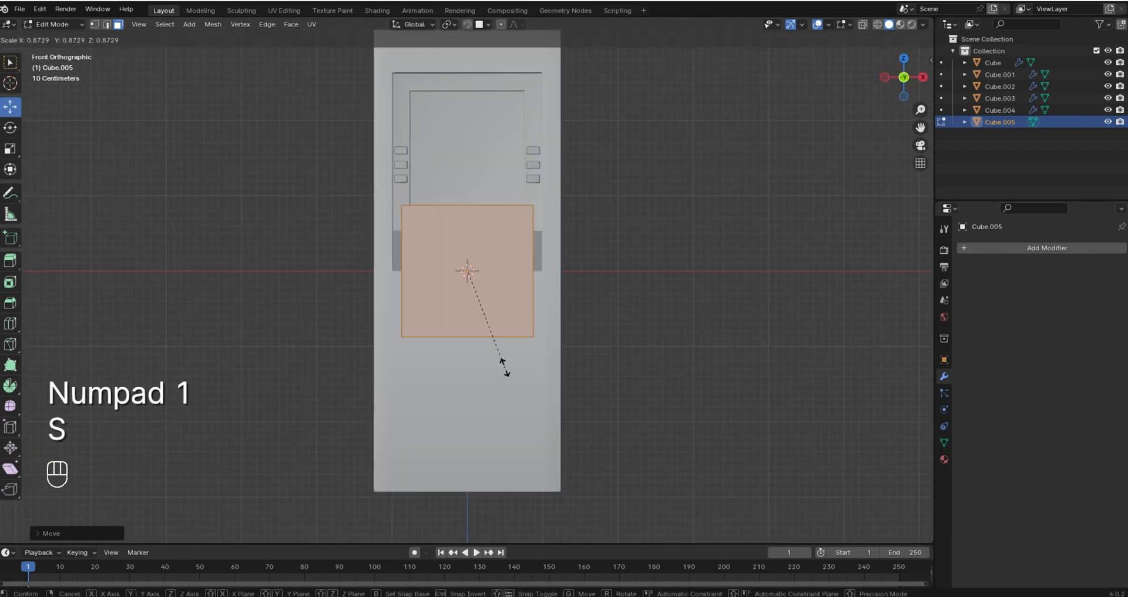
pyautogui.click(479, 321)
pyautogui.moveTo(467, 236); pyautogui.dragTo(465, 374)
pyautogui.press('s')
pyautogui.press('z')
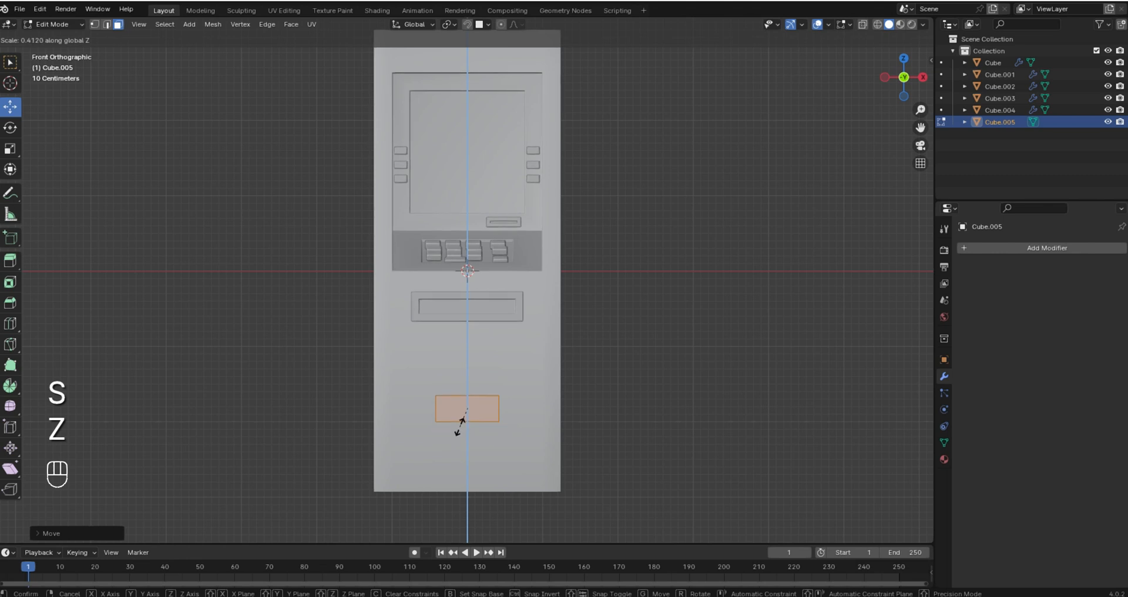
pyautogui.click(462, 430)
# - Shorten the block along Y and push it back along Y into the cabinet's lower front face
pyautogui.moveTo(554, 421); pyautogui.dragTo(267, 456, button='middle')
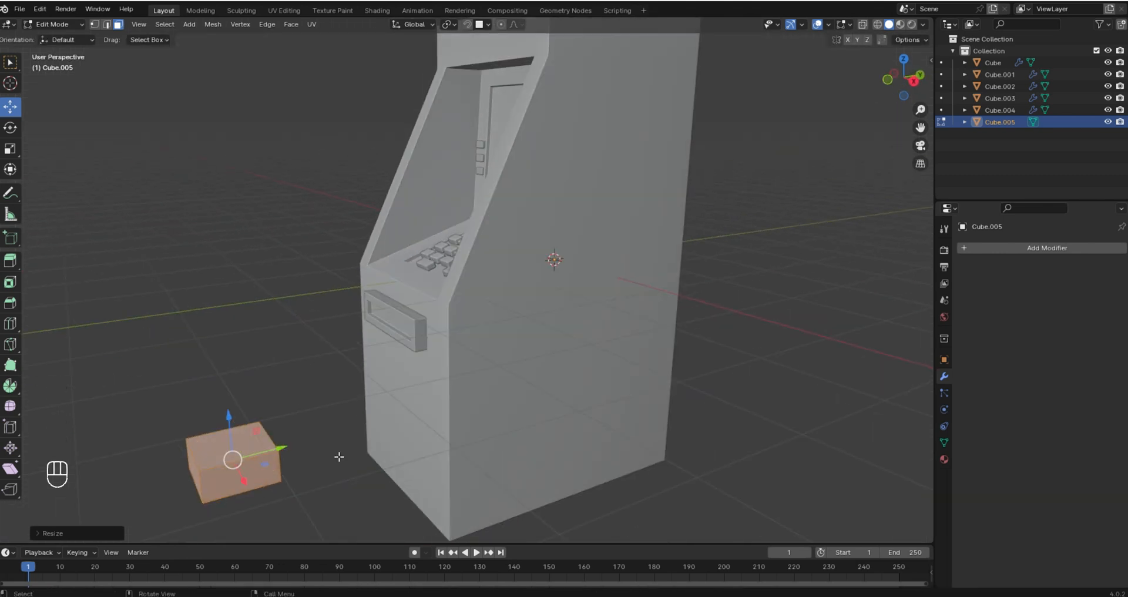
pyautogui.press('s')
pyautogui.press('y')
pyautogui.click(298, 460)
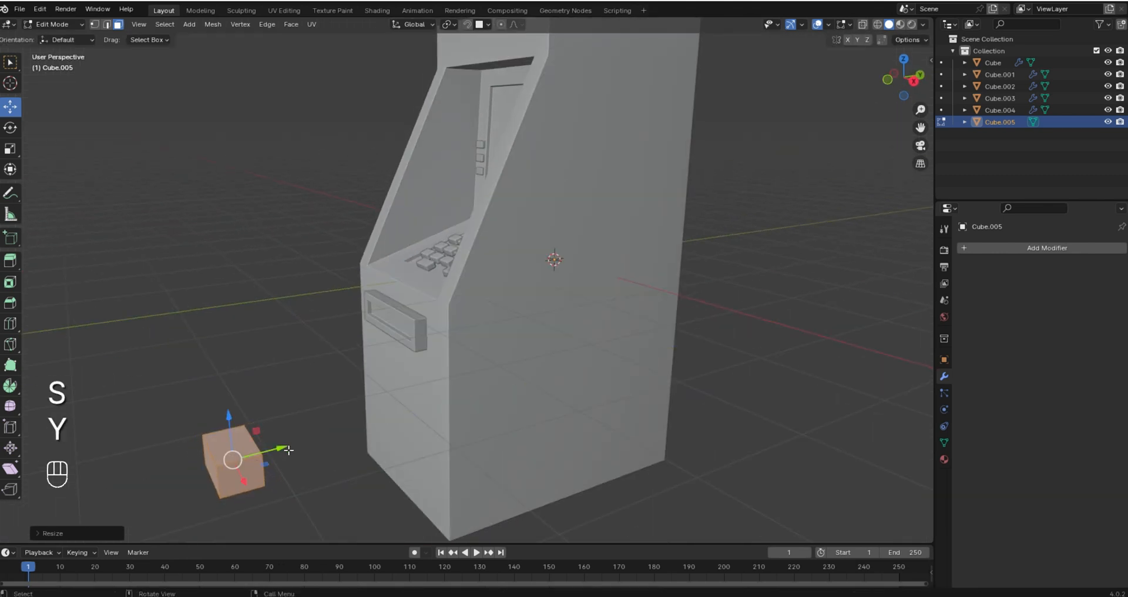
pyautogui.moveTo(286, 450); pyautogui.dragTo(418, 416)
# - Shorten the embedded block slightly more along Y and return to object mode
pyautogui.moveTo(395, 462); pyautogui.dragTo(427, 456, button='middle')
pyautogui.press('KP_1')
pyautogui.press('s')
pyautogui.press('y')
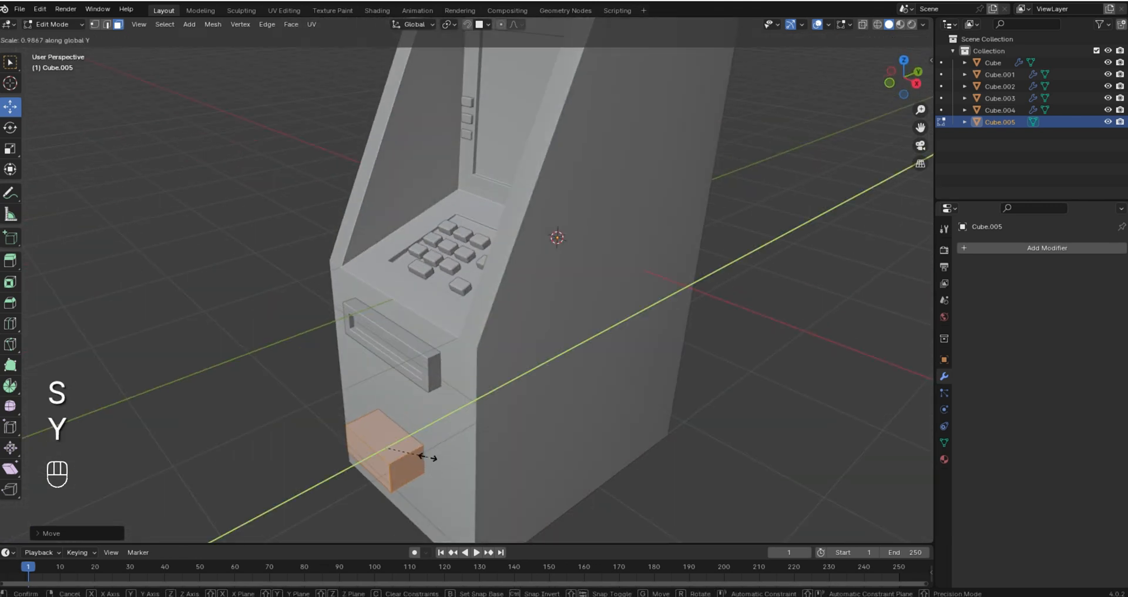
pyautogui.click(414, 453)
pyautogui.press('Tab')
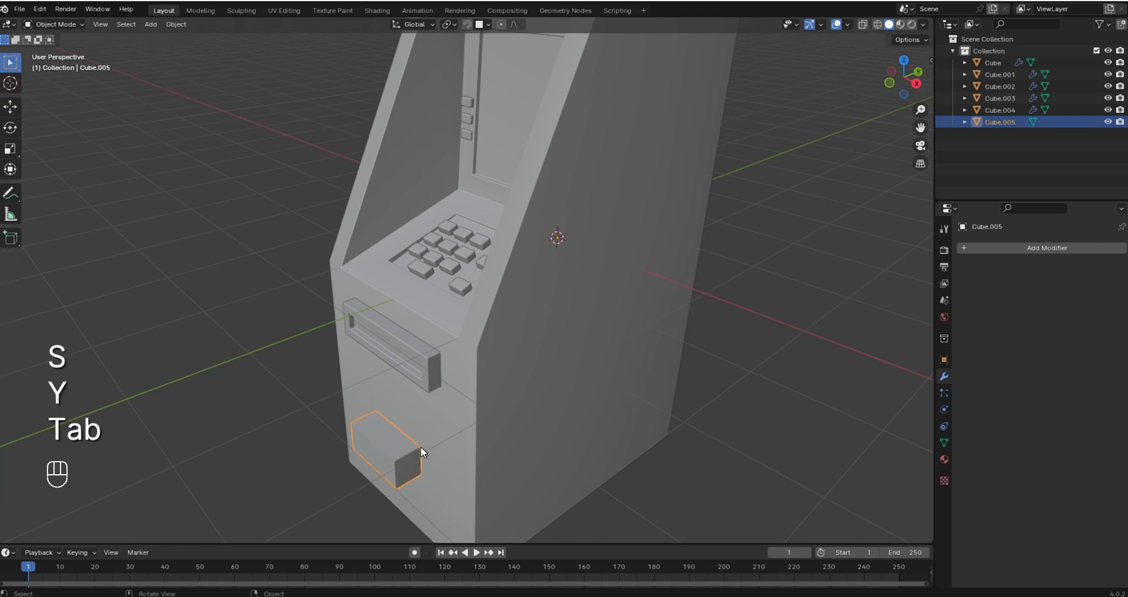
pyautogui.moveTo(421, 447); pyautogui.dragTo(556, 431, button='middle')
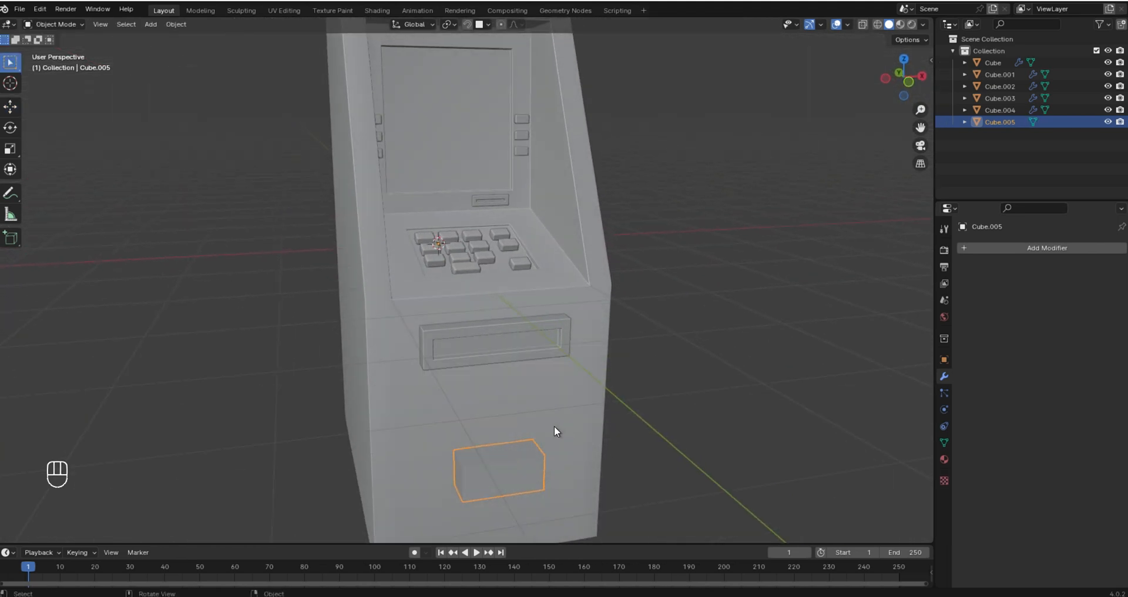
# - Add a Bevel modifier to the lower block with 9 segments and an amount of 0.01 m
pyautogui.press('KP_1')
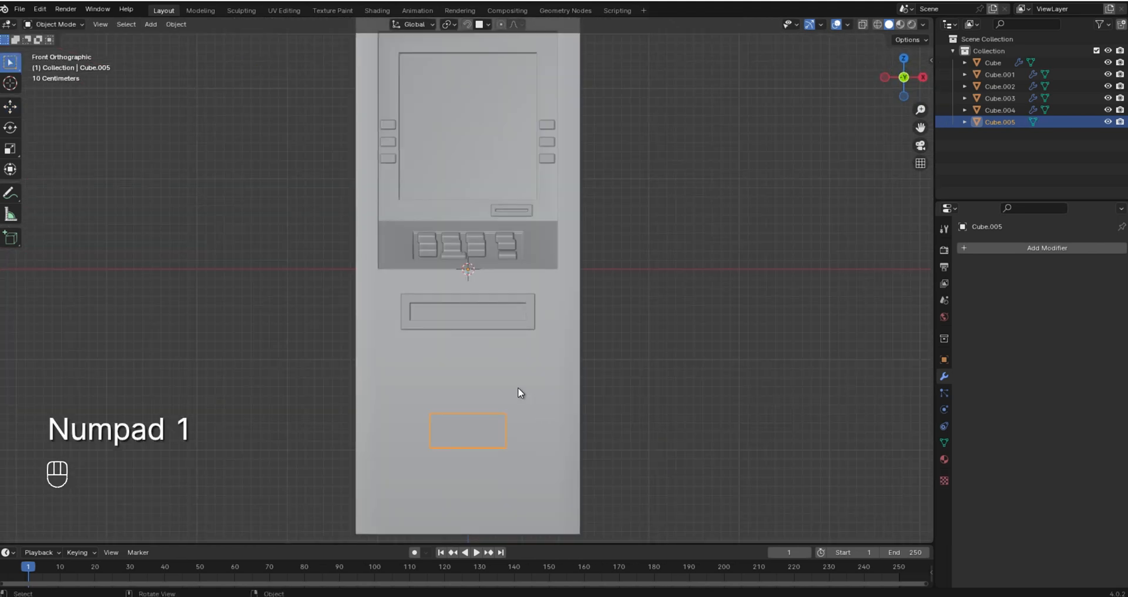
pyautogui.click(1056, 248)
pyautogui.moveTo(1057, 247)
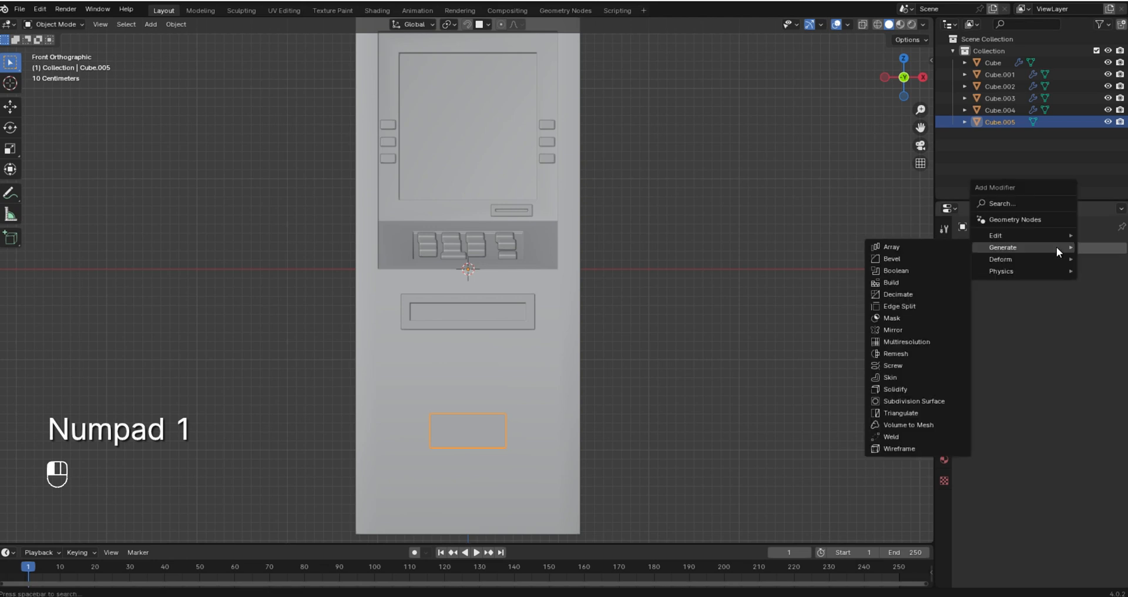
pyautogui.click(894, 258)
pyautogui.click(1062, 328)
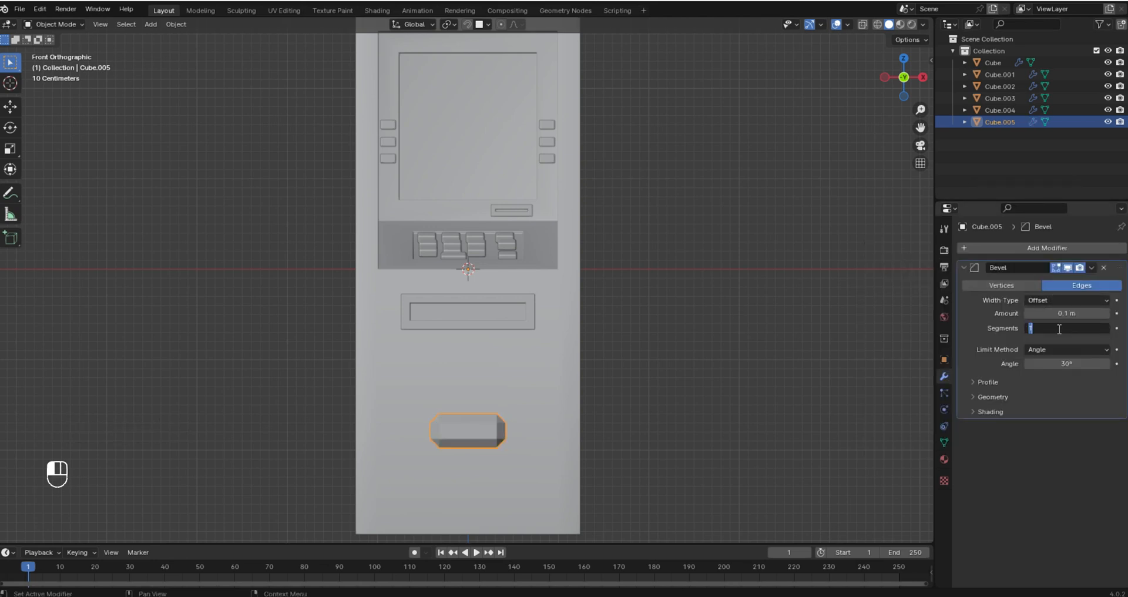
pyautogui.press('Return')
pyautogui.click(1065, 313)
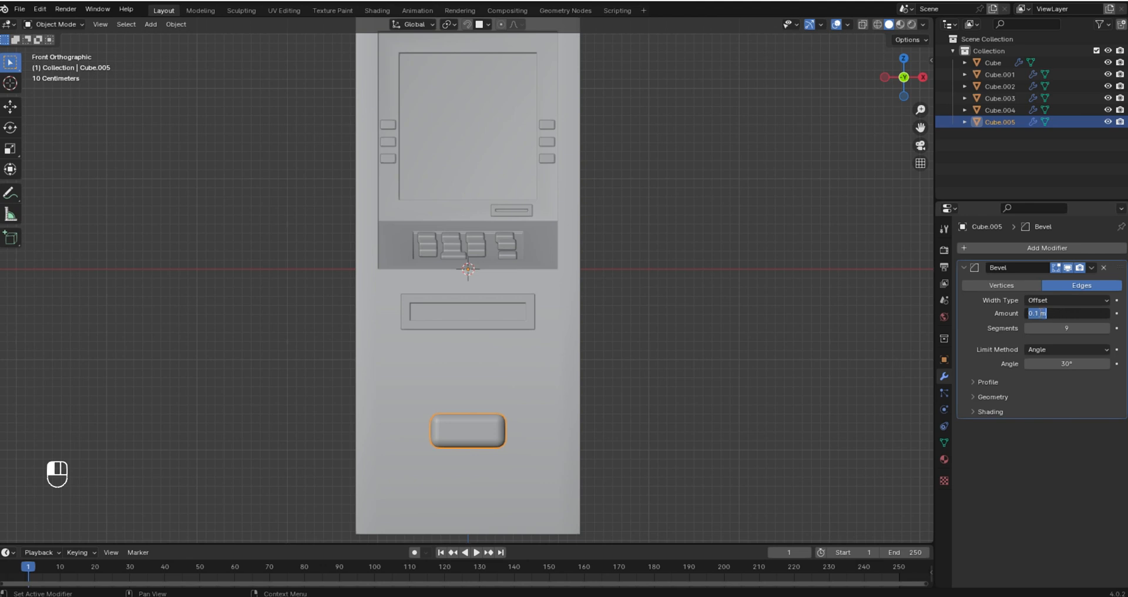
pyautogui.click(1040, 313)
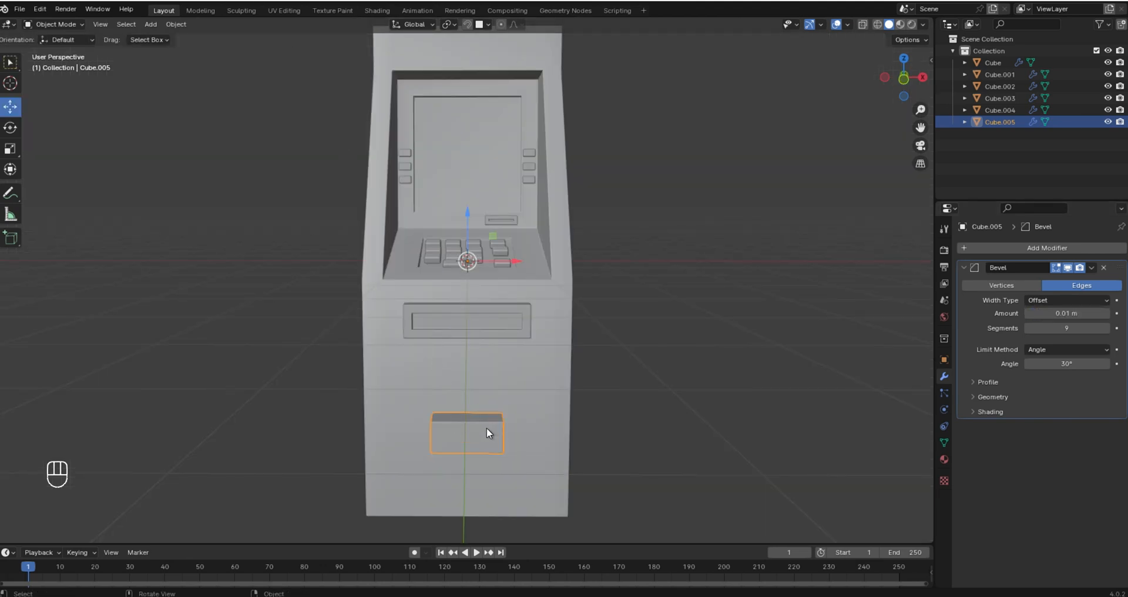
# - Set the lower block's origin to its geometry
pyautogui.click(176, 24)
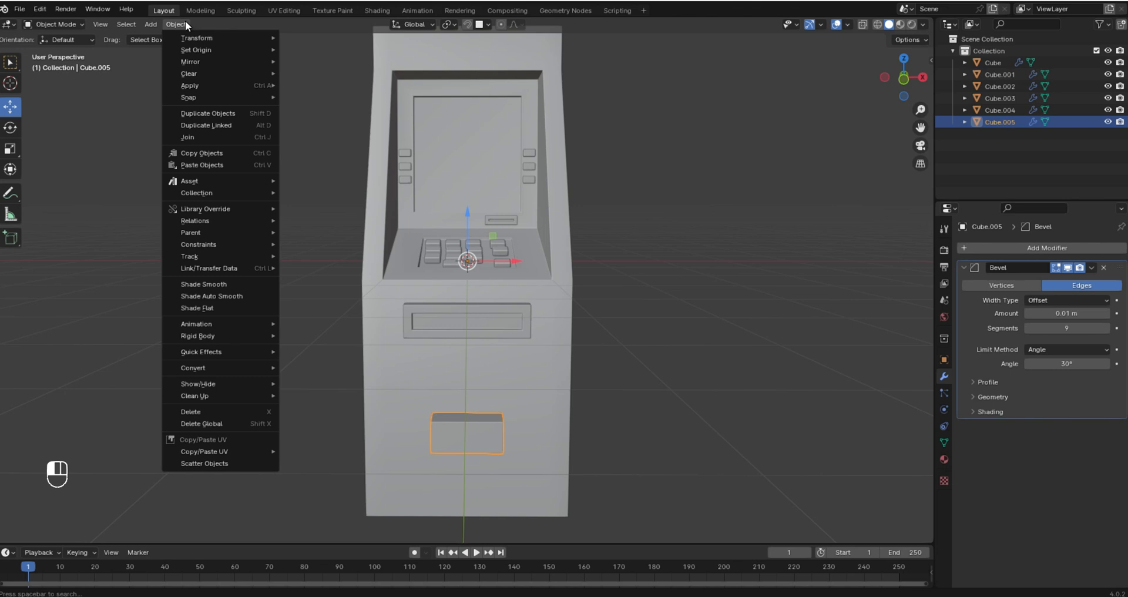
pyautogui.moveTo(179, 49)
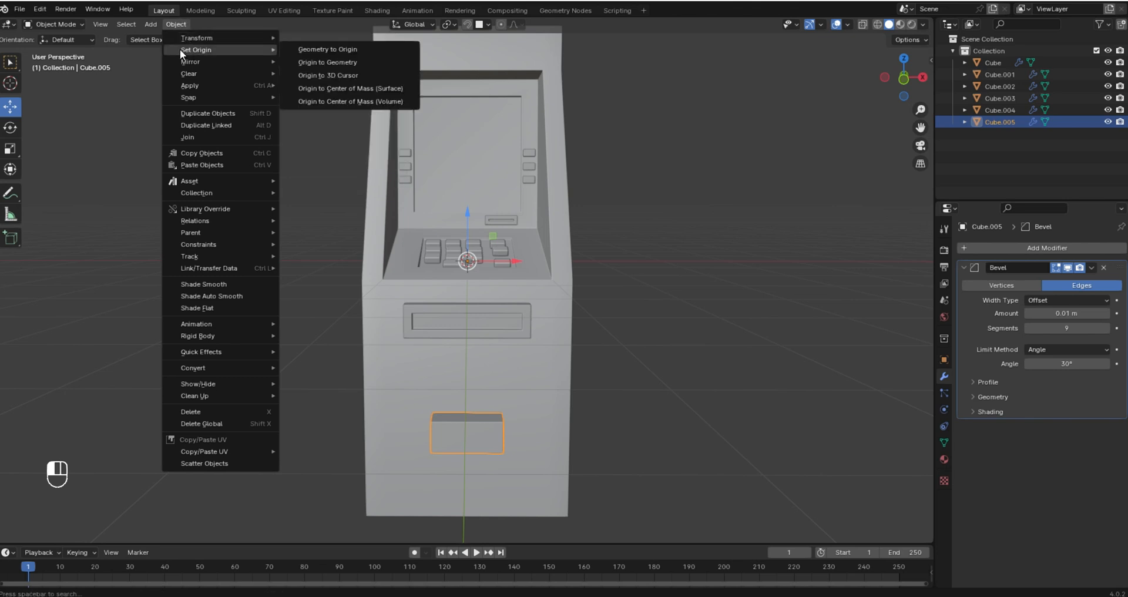
pyautogui.click(351, 62)
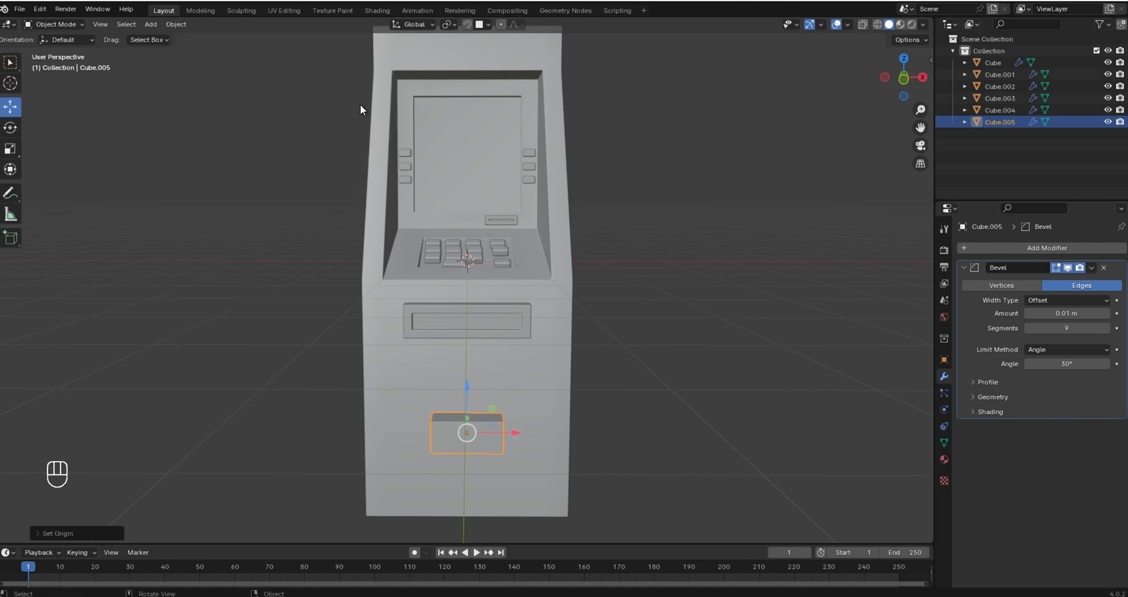
# - Add a Boolean Difference modifier to the cabinet body, picking the lower block as the cutting object
pyautogui.moveTo(527, 344); pyautogui.dragTo(650, 280, button='middle')
pyautogui.click(650, 280)
pyautogui.scroll(4, 743, 308)
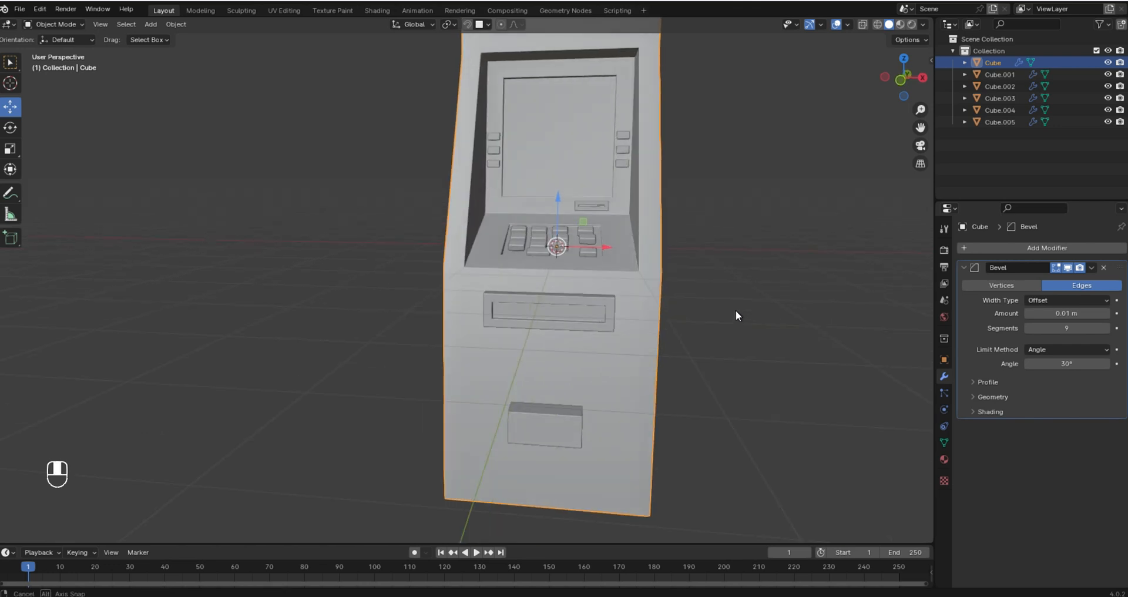
pyautogui.click(1038, 248)
pyautogui.moveTo(1038, 248)
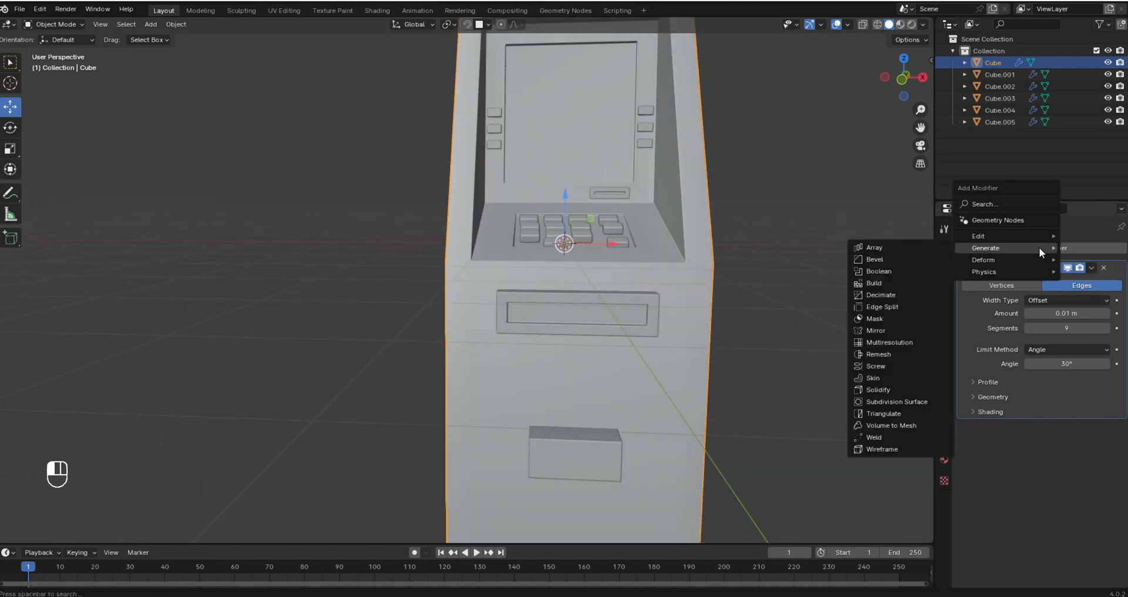
pyautogui.click(897, 270)
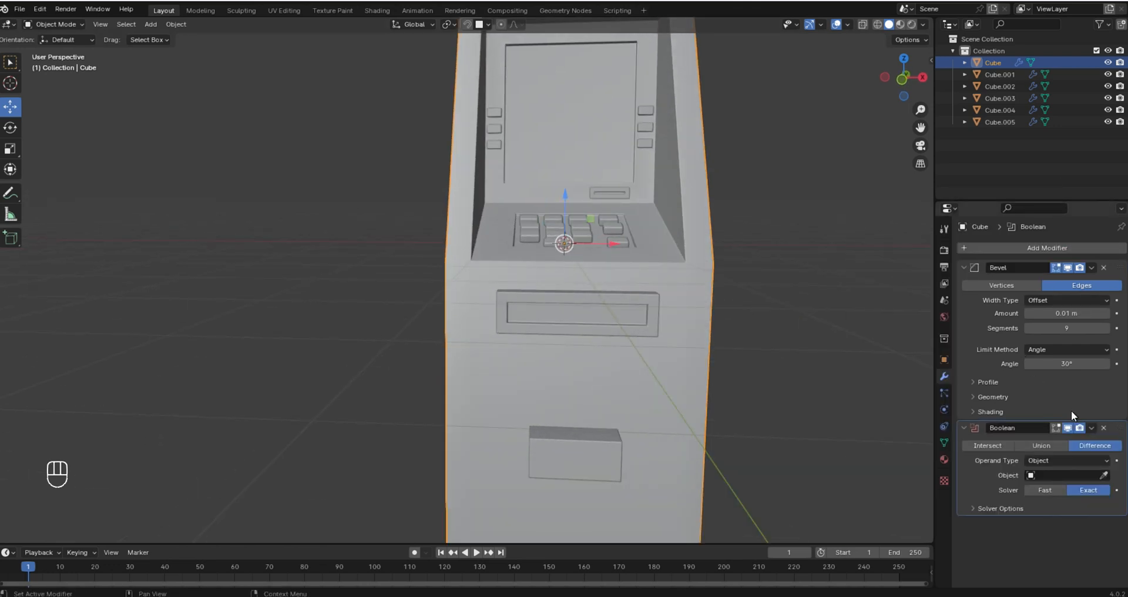
pyautogui.click(1103, 475)
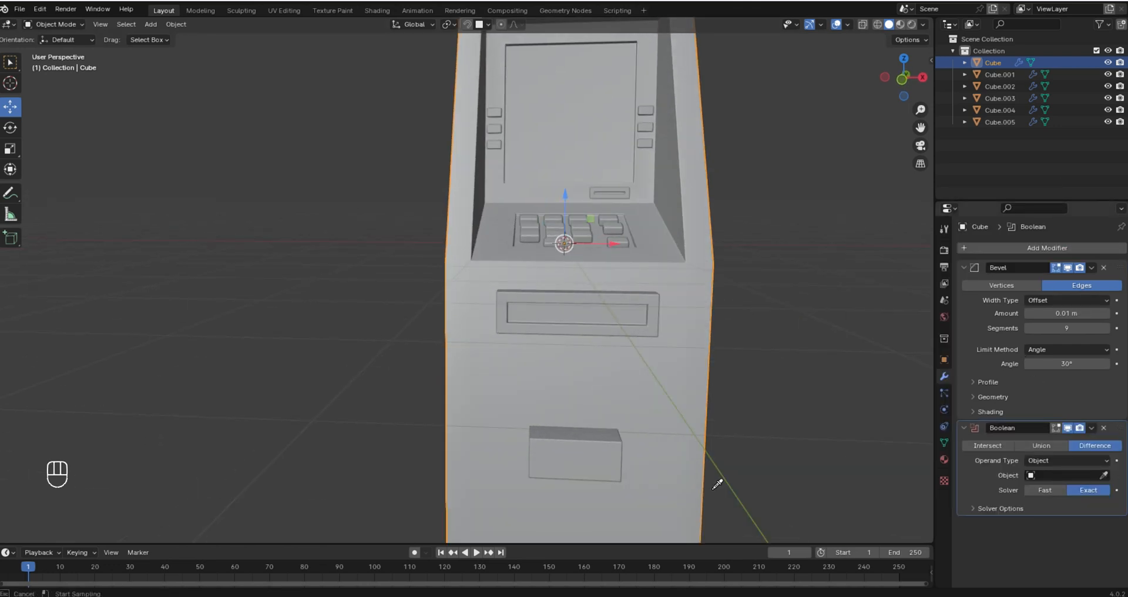
pyautogui.click(578, 452)
# - Select the lower block and shift it slightly along Y, deeper into the cabinet
pyautogui.moveTo(578, 452); pyautogui.dragTo(430, 437, button='middle')
pyautogui.click(430, 442)
pyautogui.moveTo(475, 439); pyautogui.dragTo(493, 441)
pyautogui.moveTo(478, 446); pyautogui.dragTo(570, 439, button='middle')
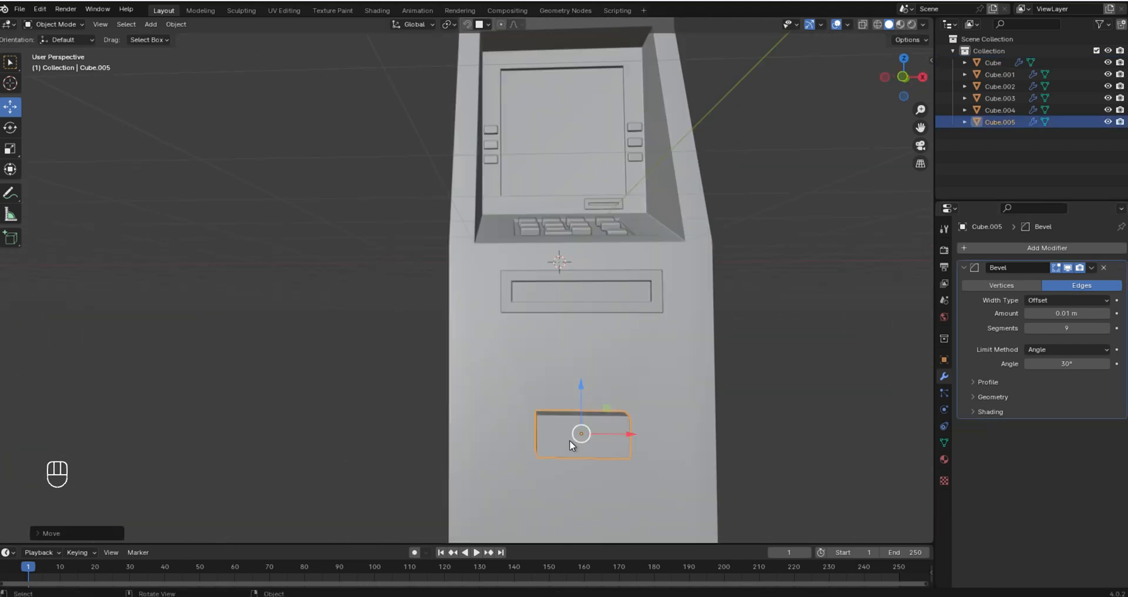
# - Set the lower block's viewport display to Wire in its object properties
pyautogui.click(944, 460)
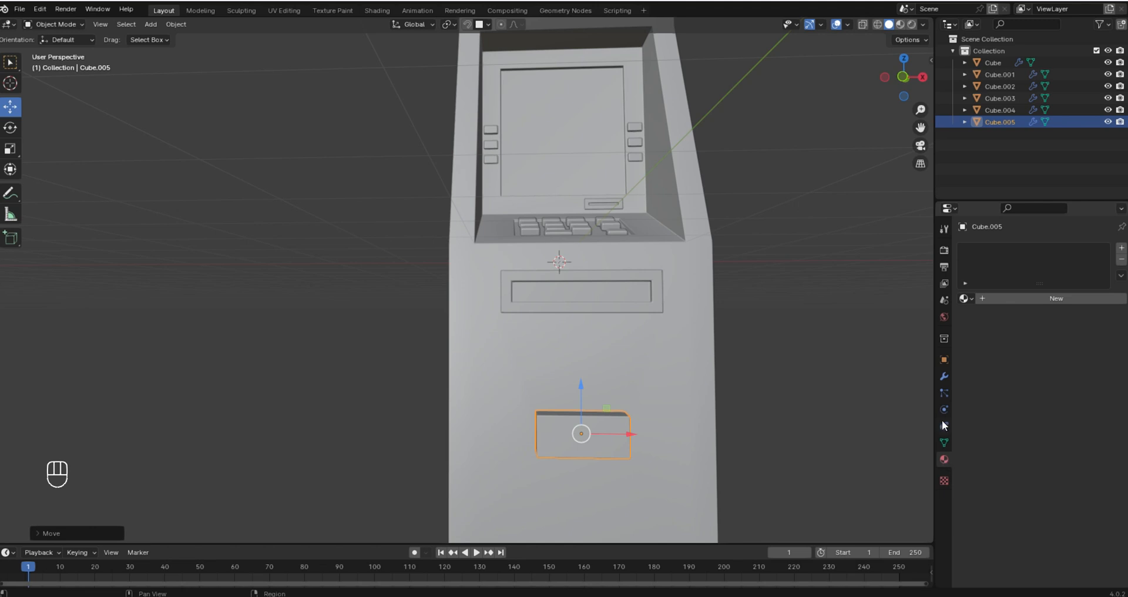
pyautogui.click(944, 361)
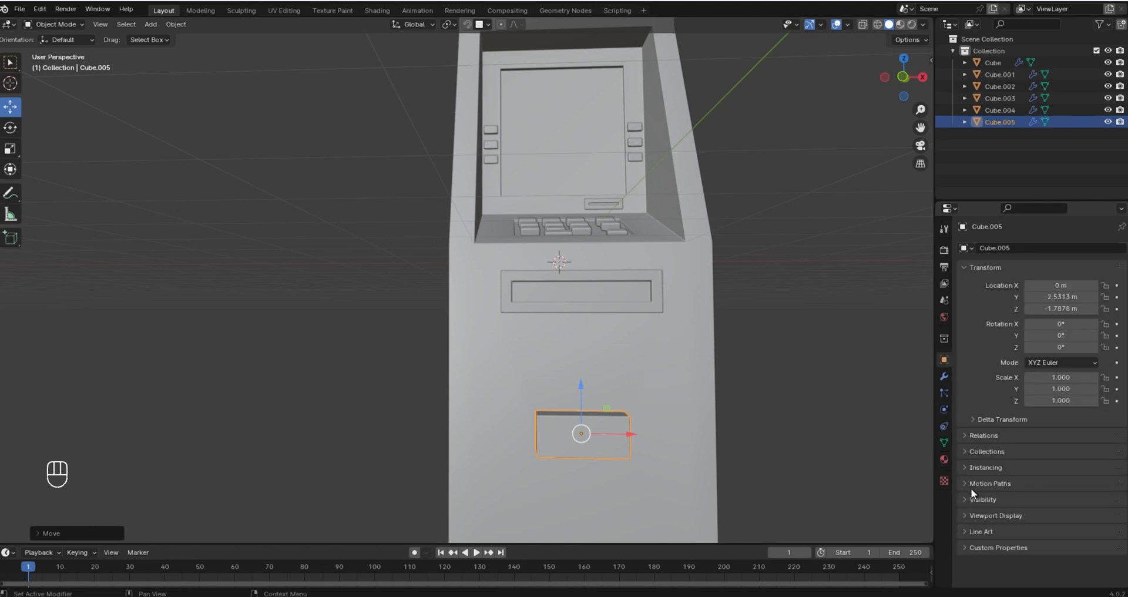
pyautogui.click(970, 514)
pyautogui.scroll(-2, 964, 508)
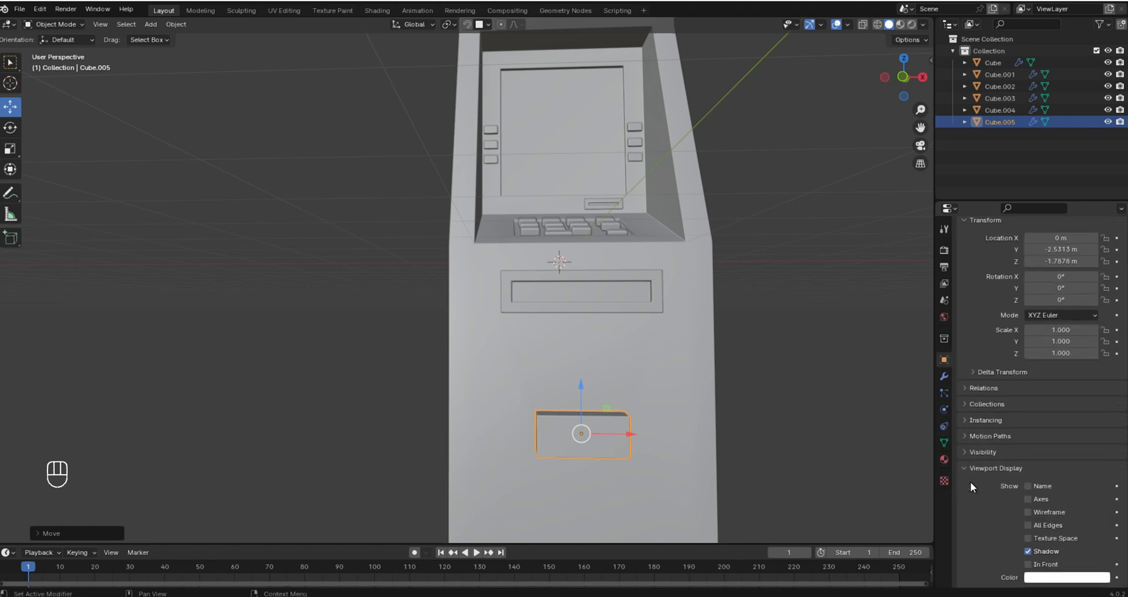
pyautogui.scroll(-3, 1024, 478)
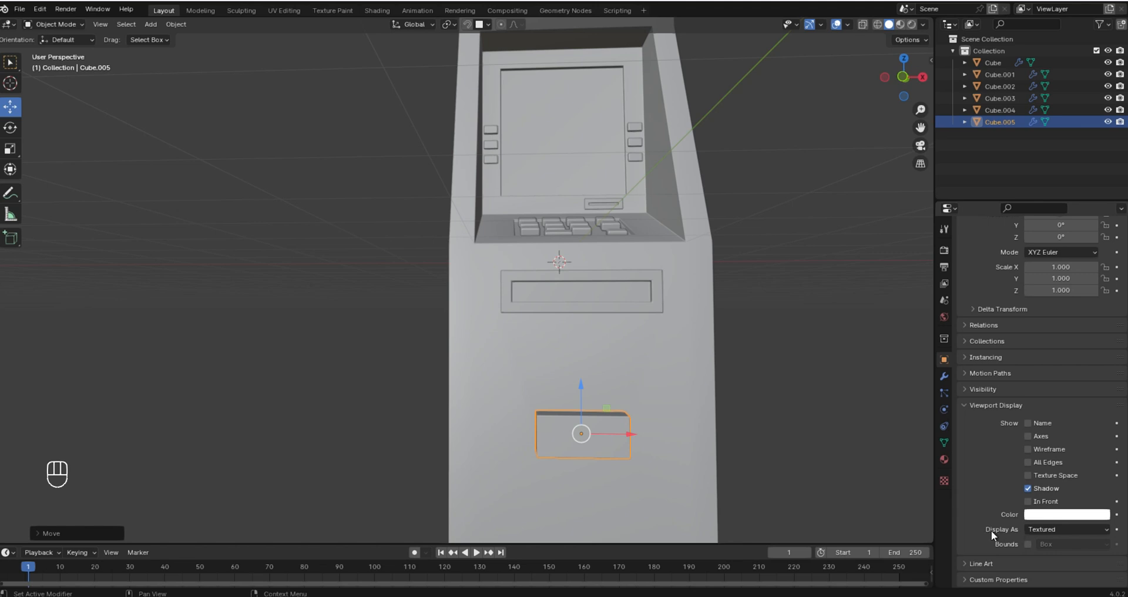
pyautogui.click(1047, 529)
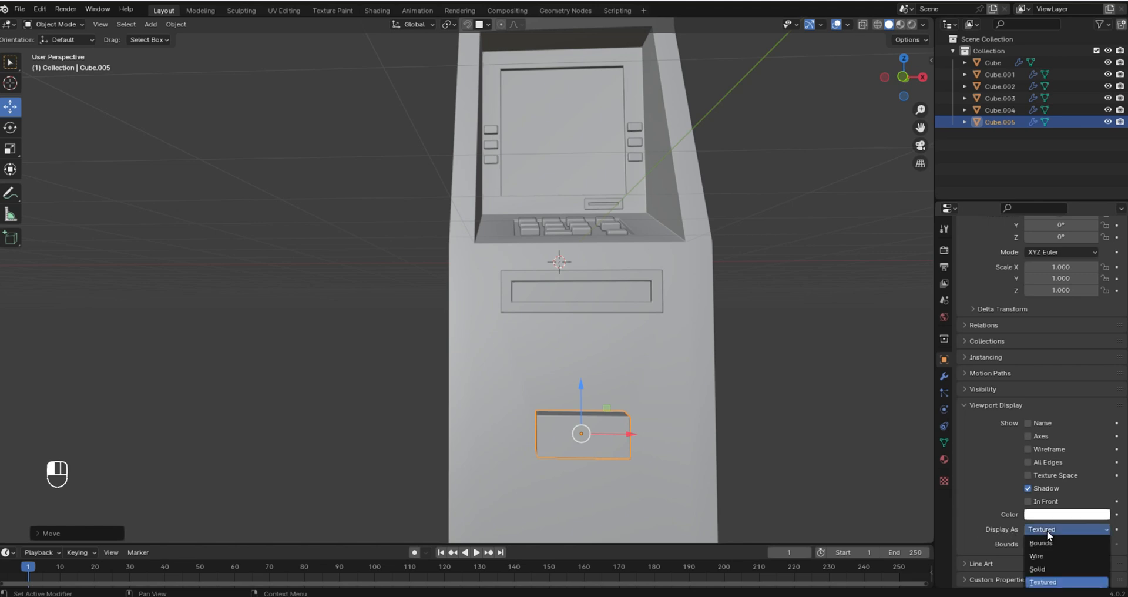
pyautogui.click(1044, 553)
pyautogui.moveTo(927, 501); pyautogui.dragTo(614, 396, button='middle')
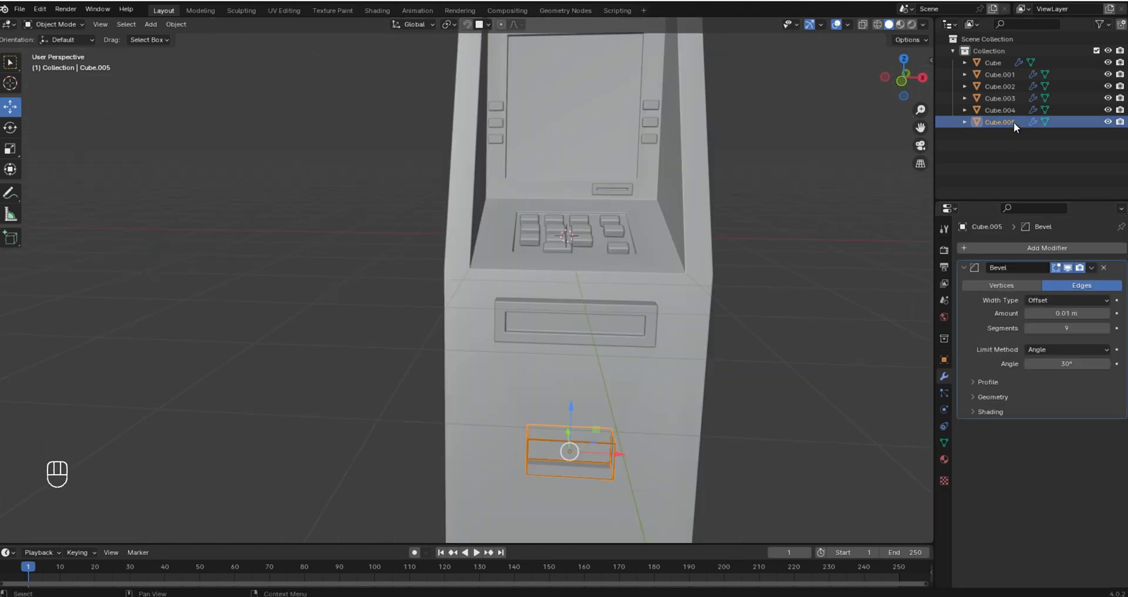
# - Rename the lower block as "boolean"
pyautogui.doubleClick(1013, 121)
pyautogui.moveTo(1013, 121); pyautogui.dragTo(964, 121)
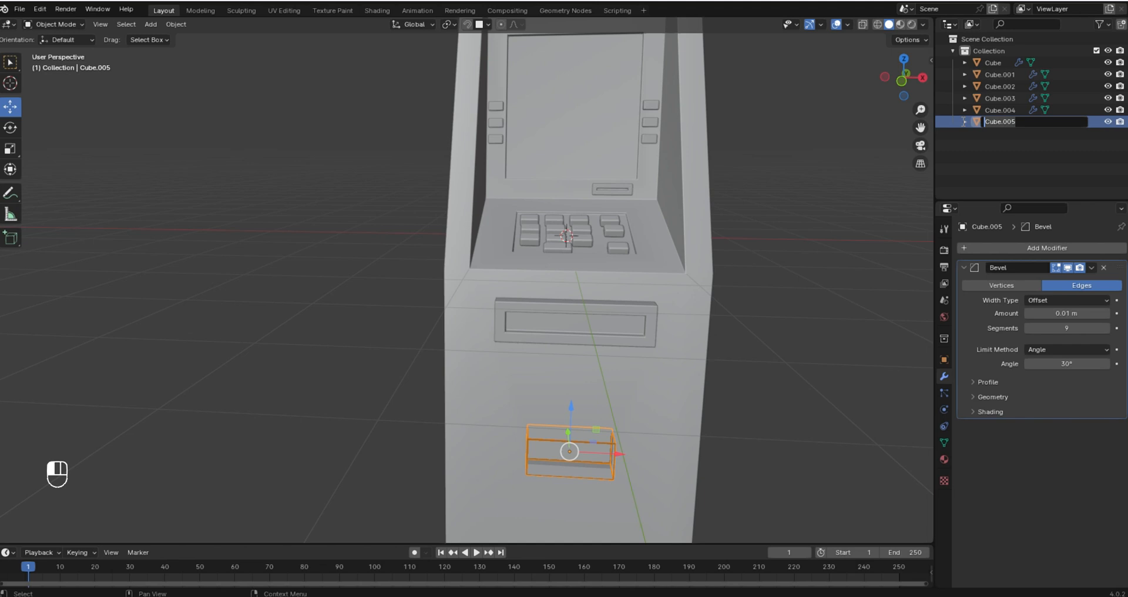
pyautogui.write('bool')
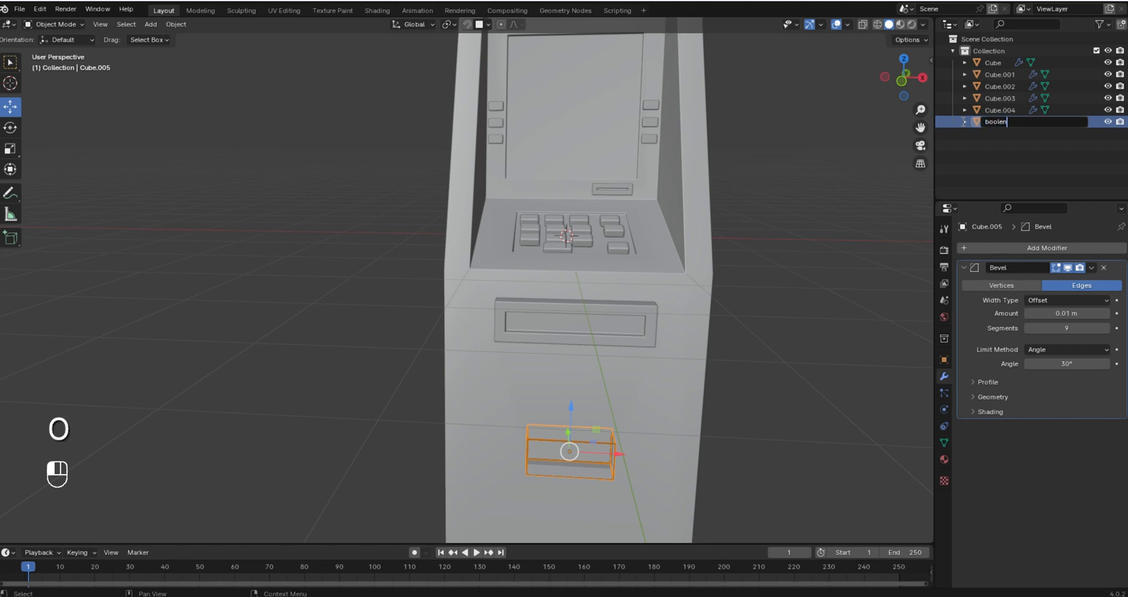
pyautogui.write('ea')
pyautogui.press('Return')
# - Try to put the boolean block in a new collection named "boolean", and relocate it directly under the Scene Collection
pyautogui.press('m')
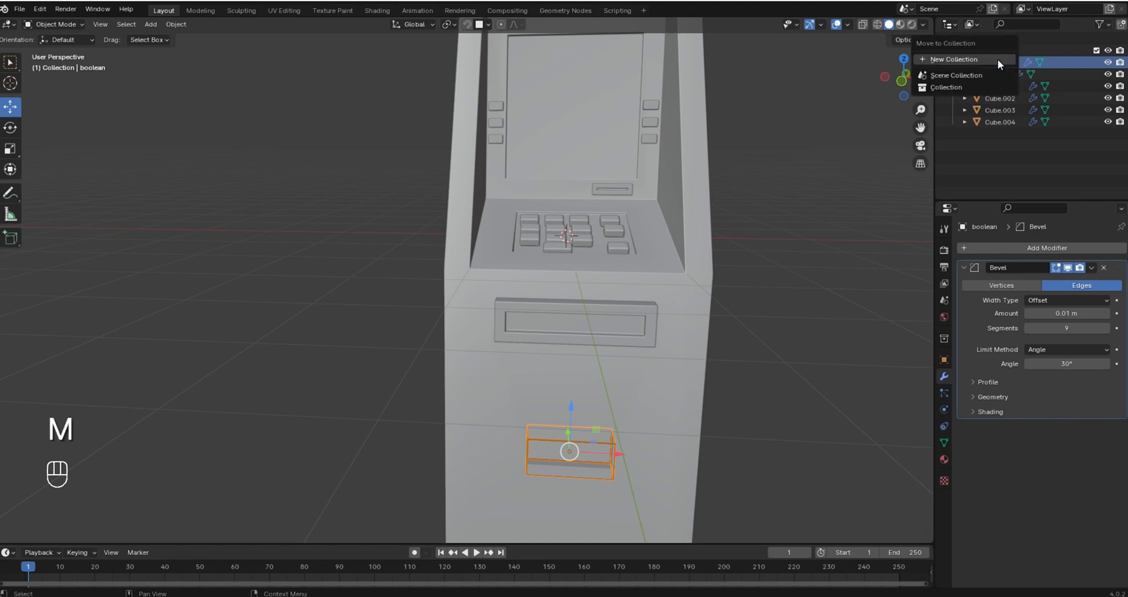
pyautogui.click(951, 58)
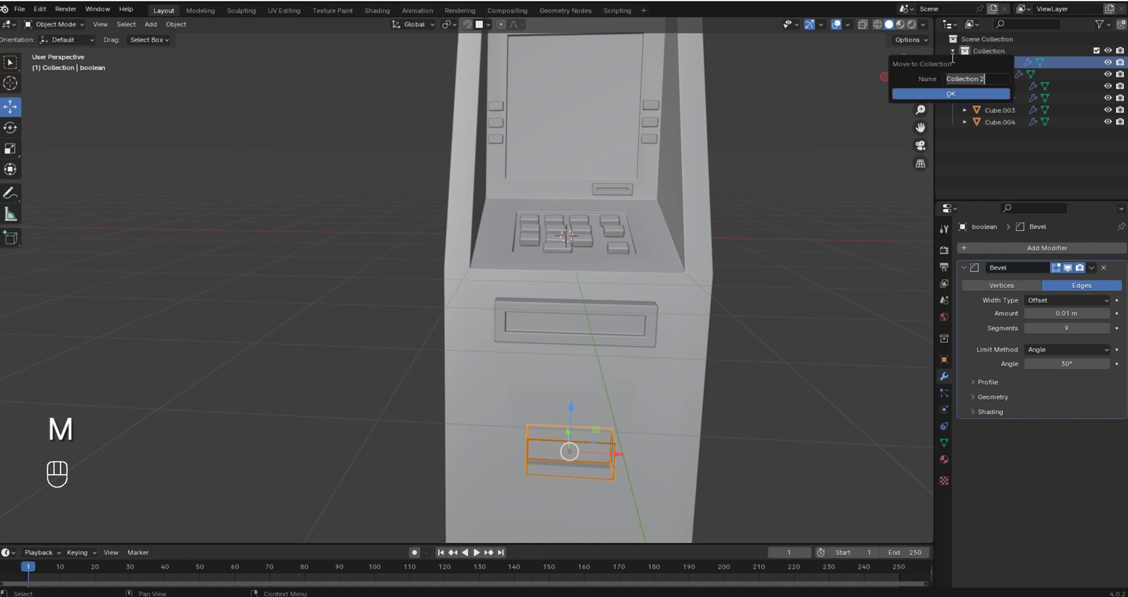
pyautogui.write('boolean')
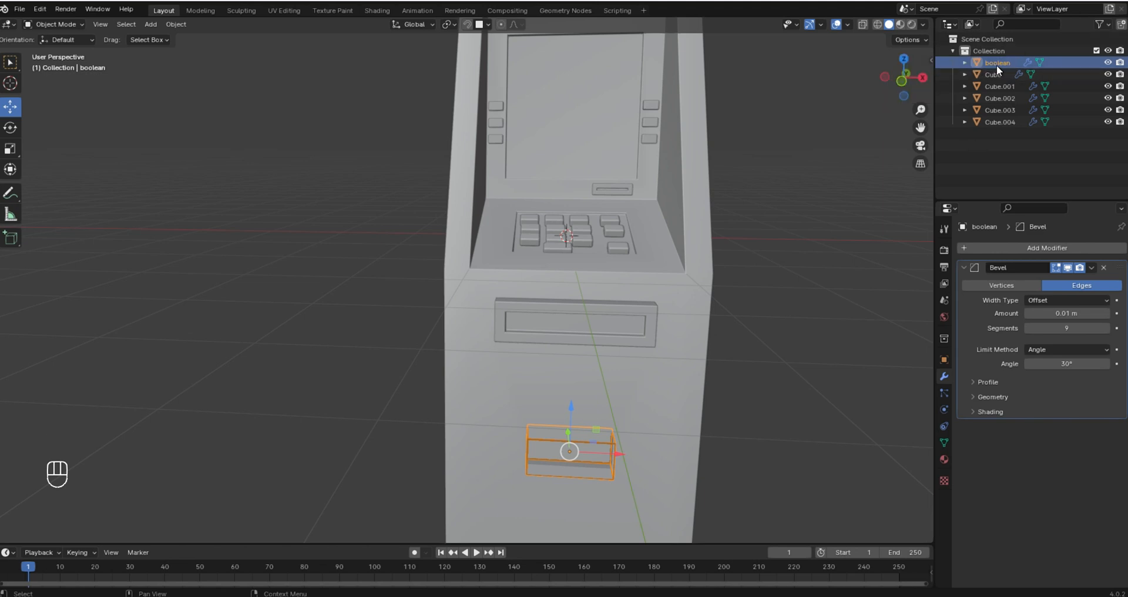
pyautogui.moveTo(1006, 61); pyautogui.dragTo(953, 168)
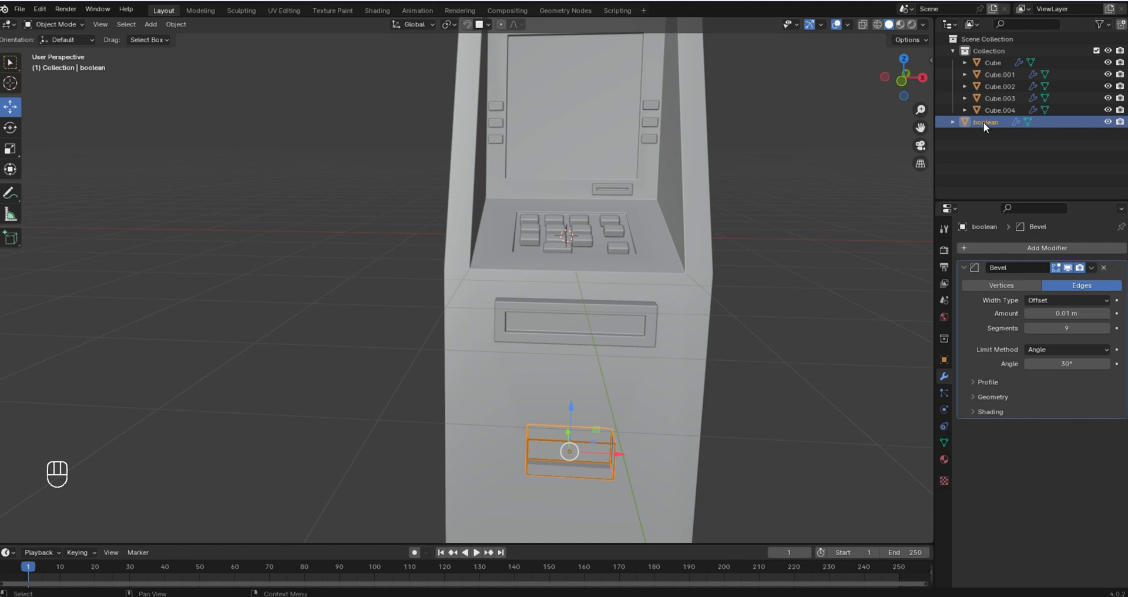
# - Rename the cabinet body object as "Atm"
pyautogui.click(990, 61)
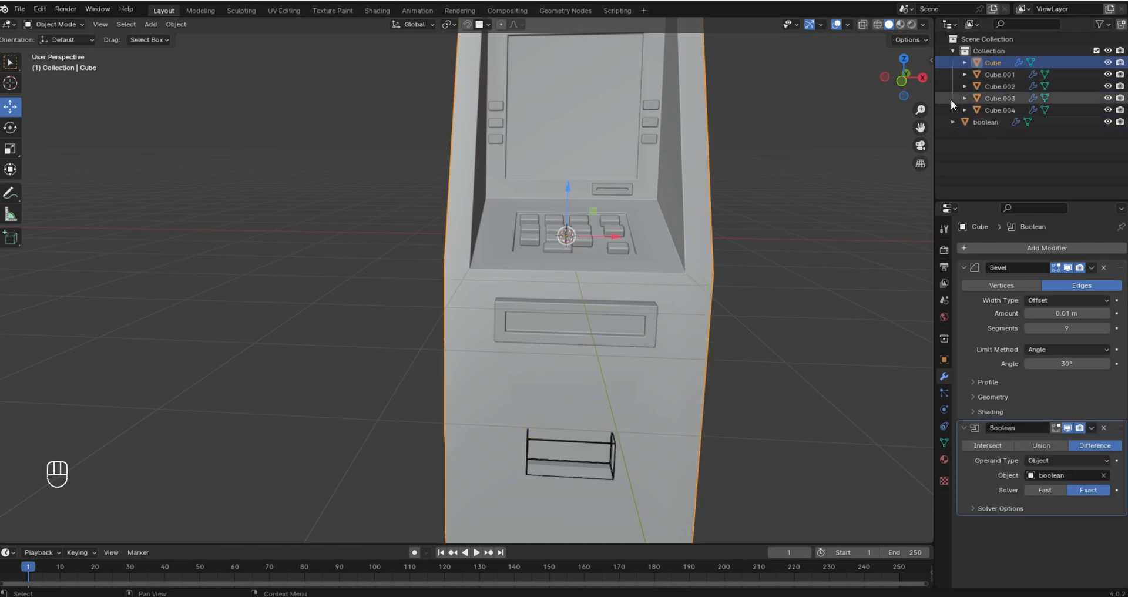
pyautogui.doubleClick(997, 61)
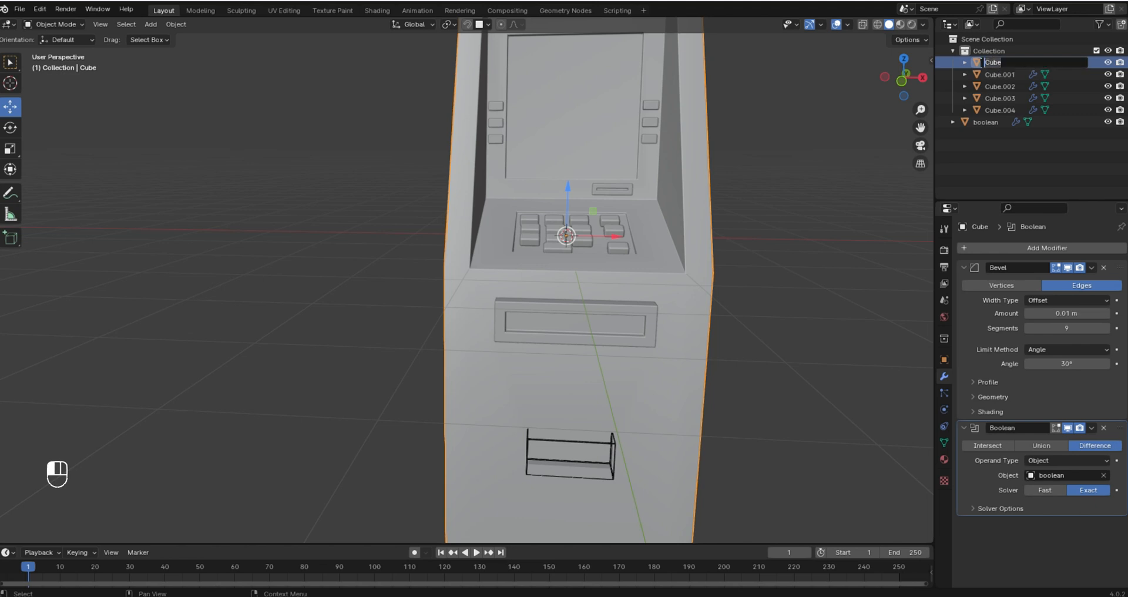
pyautogui.write('Atm')
pyautogui.press('Return')
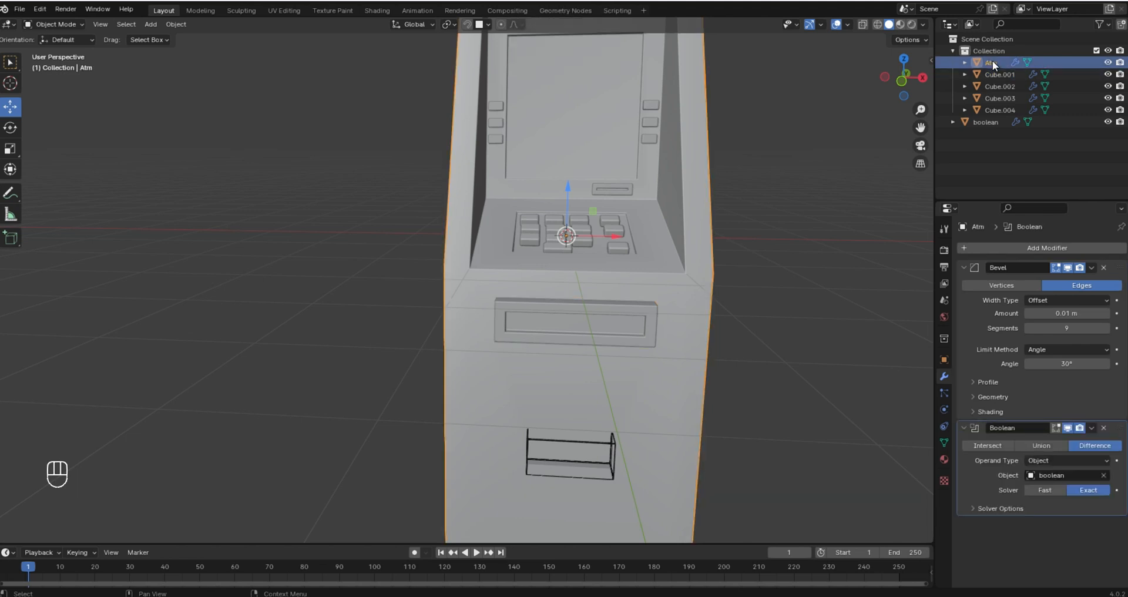
# - Move the Atm object into a new collection named "model"
pyautogui.press('m')
pyautogui.click(989, 78)
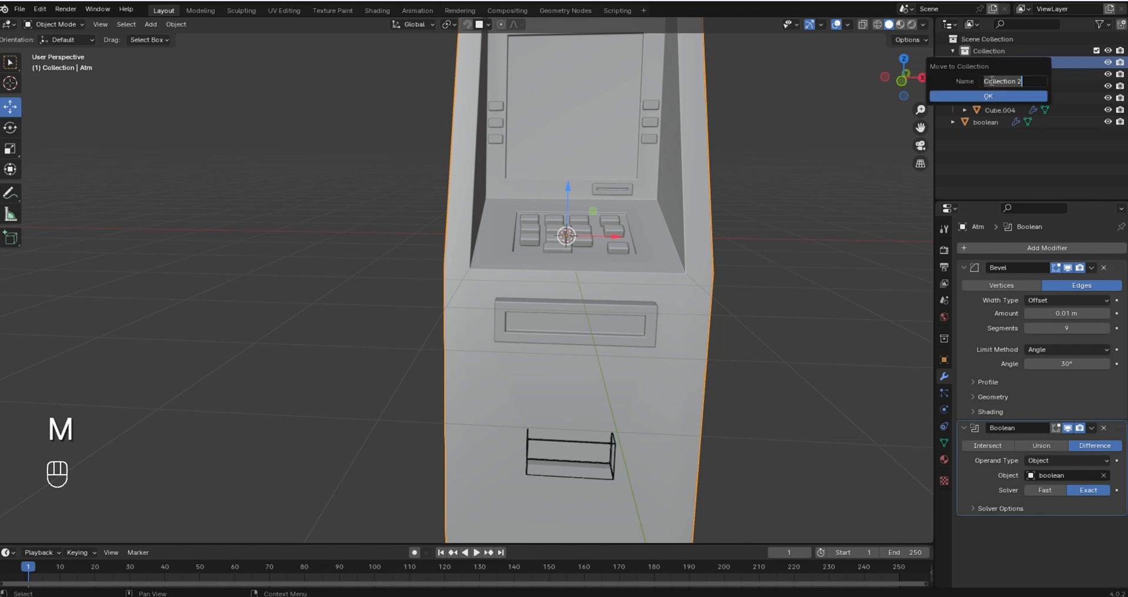
pyautogui.write('model')
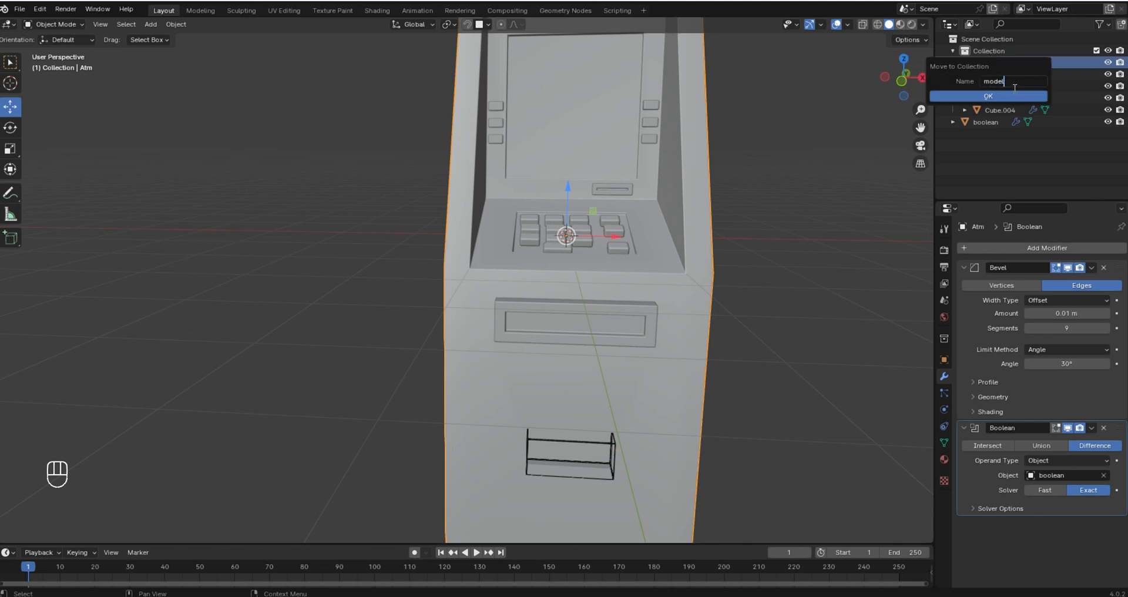
pyautogui.click(1010, 93)
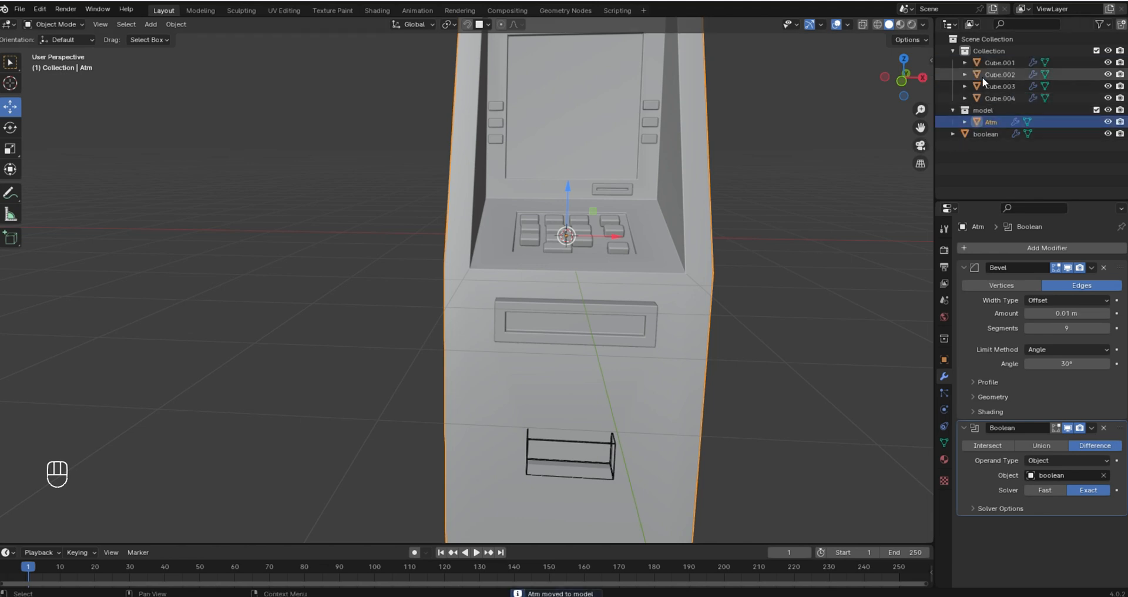
# - Move Cube.001, Cube.002, Cube.003 and Cube.004 together out of Collection to the top level of the scene
pyautogui.click(997, 99)
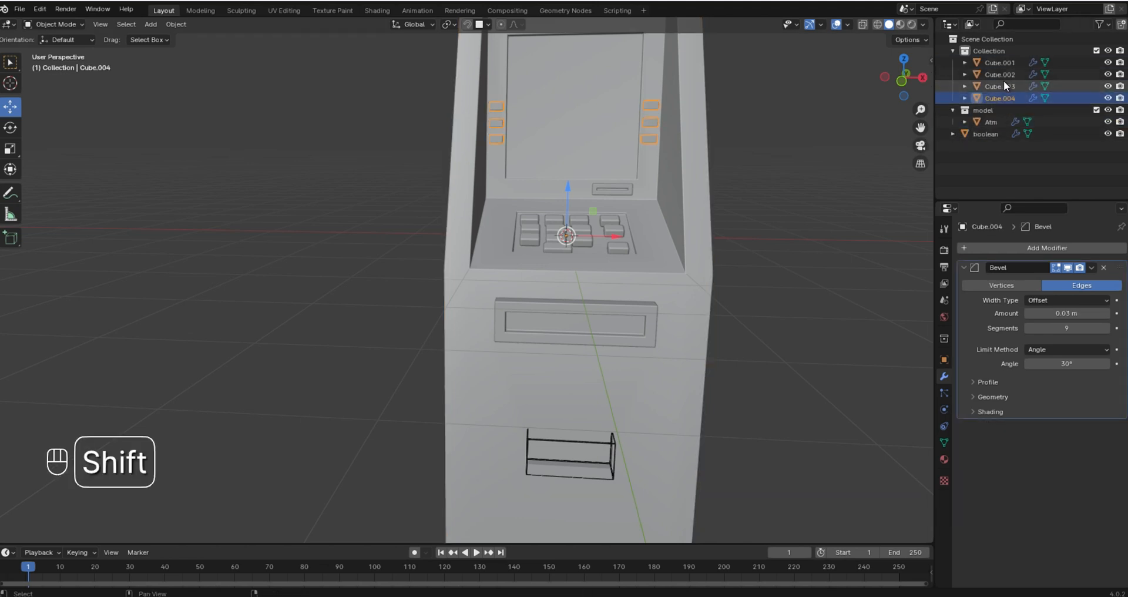
pyautogui.keyDown('shift'); pyautogui.click(1003, 84); pyautogui.keyUp('shift')
pyautogui.keyDown('shift'); pyautogui.click(1001, 76); pyautogui.keyUp('shift')
pyautogui.keyDown('shift'); pyautogui.click(1000, 64); pyautogui.keyUp('shift')
pyautogui.moveTo(1000, 65); pyautogui.dragTo(959, 129)
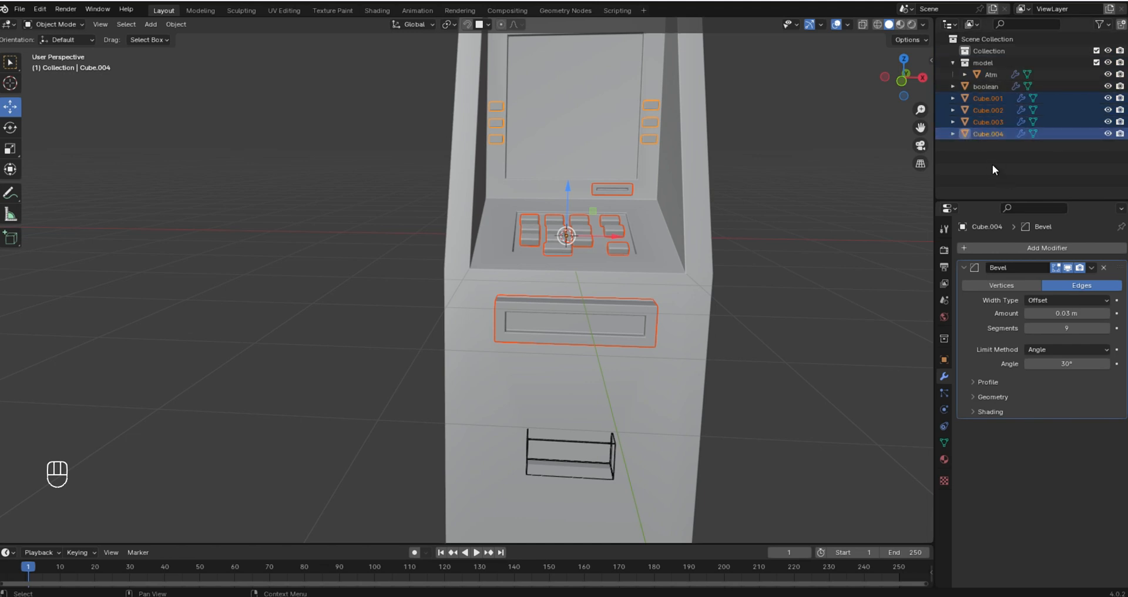
# - Move the wireframe boolean block into a new collection named "boolean"
pyautogui.click(593, 444)
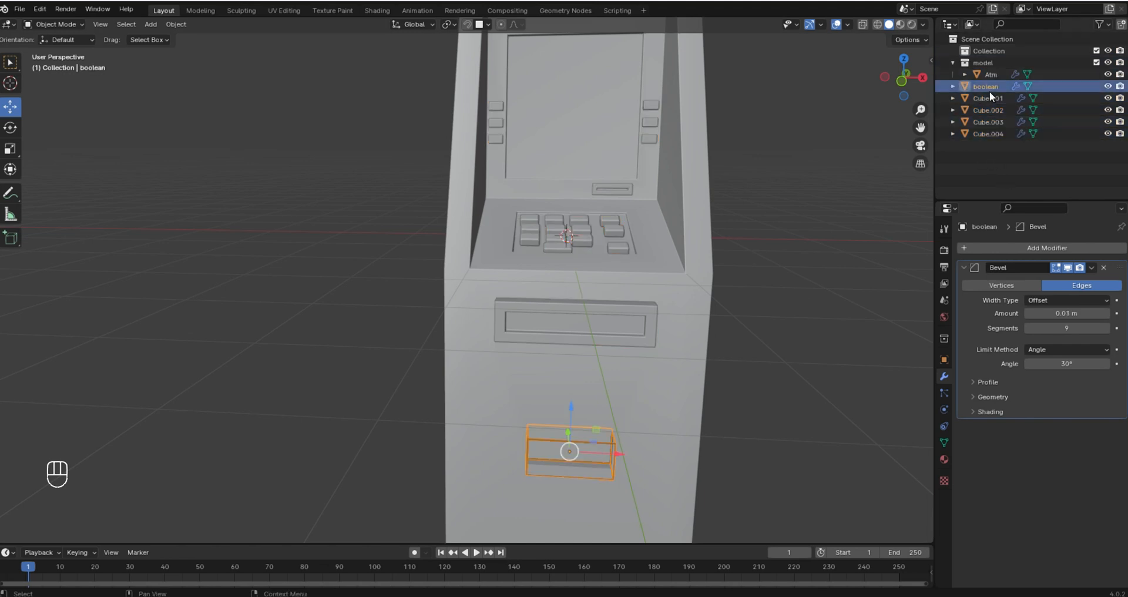
pyautogui.press('m')
pyautogui.click(975, 86)
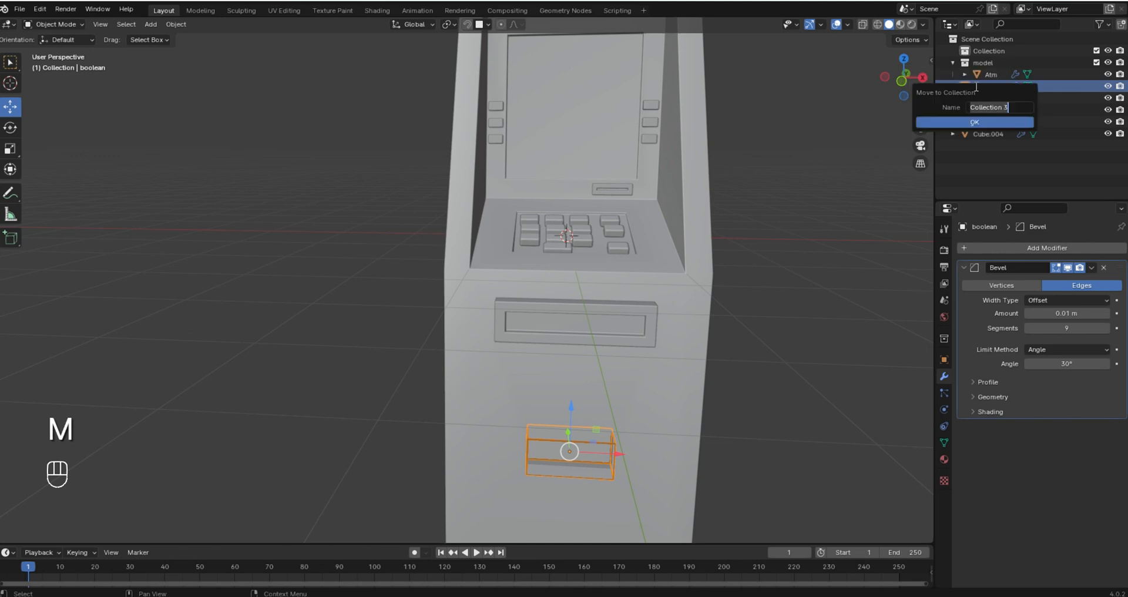
pyautogui.press('BackSpace')
pyautogui.write('boolean')
pyautogui.click(982, 121)
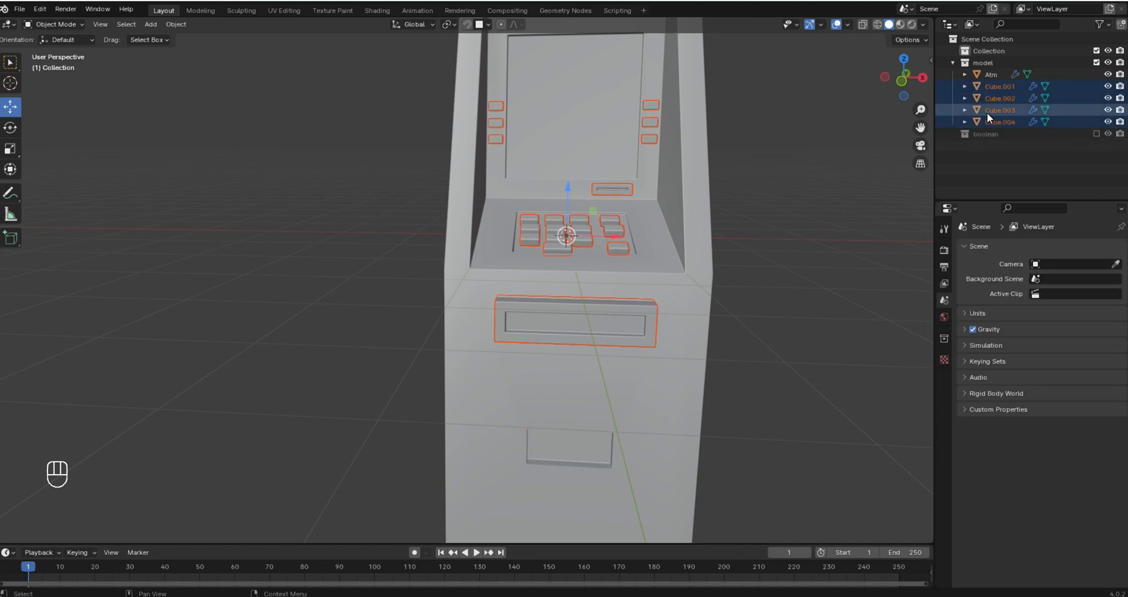
# - Add a 2 m cube mesh beside the ATM from the front orthographic view
pyautogui.click(964, 170)
pyautogui.press('KP_1')
pyautogui.moveTo(646, 294); pyautogui.dragTo(471, 276, button='middle')
pyautogui.press('KP_1')
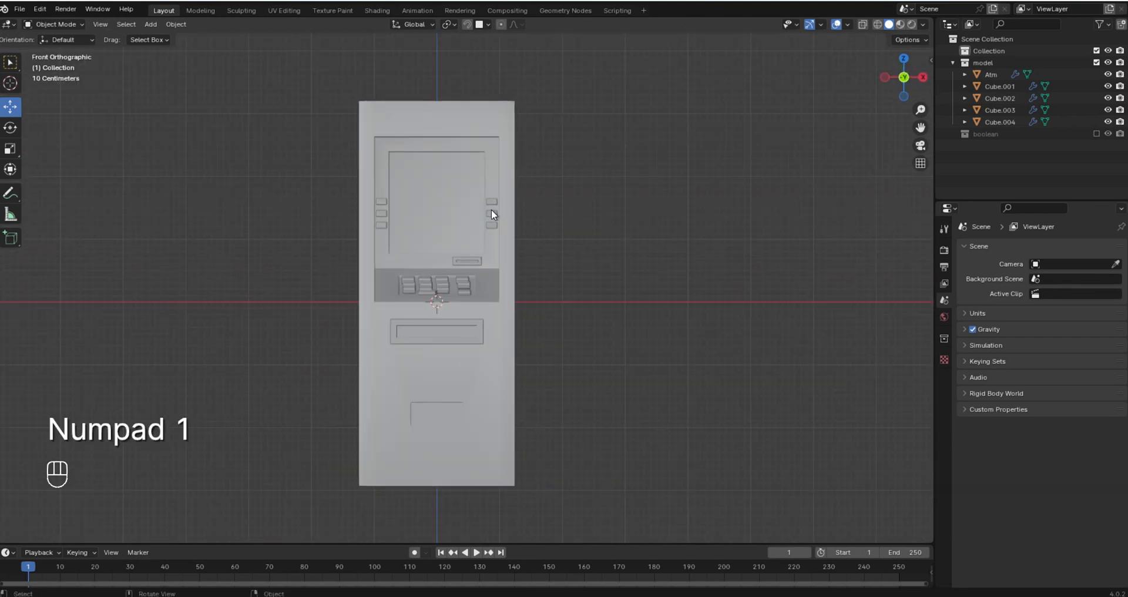
pyautogui.hotkey('shift', 'a')
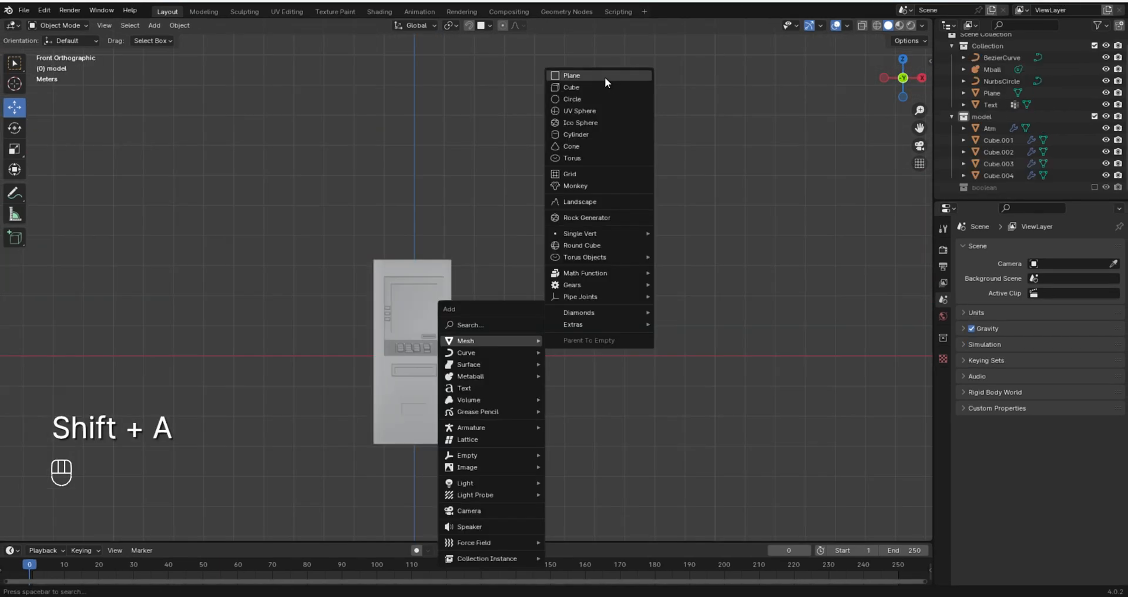
pyautogui.click(605, 90)
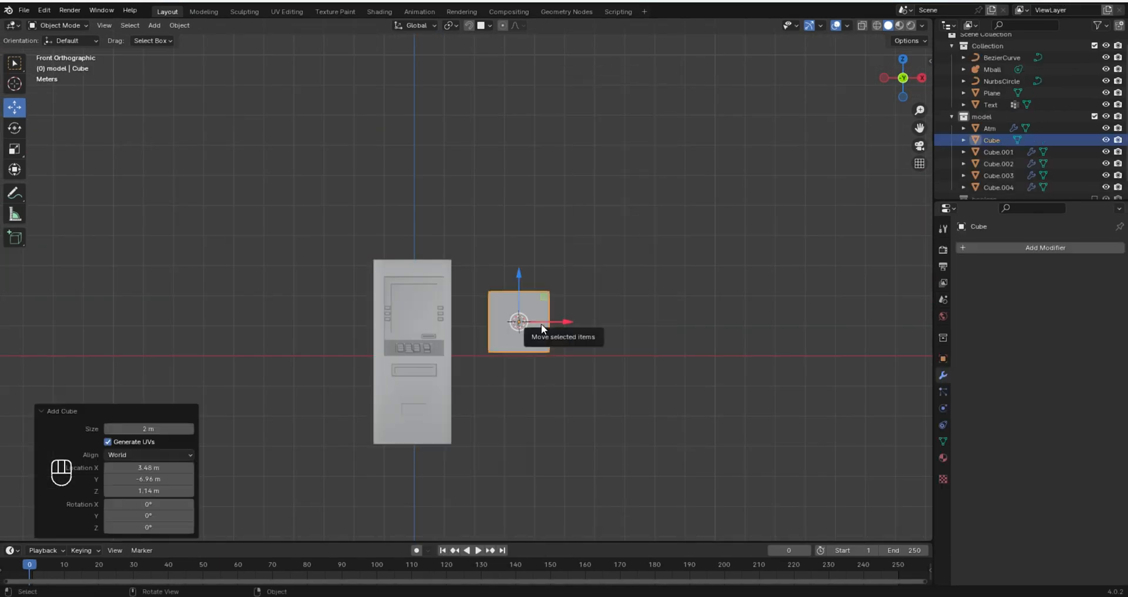
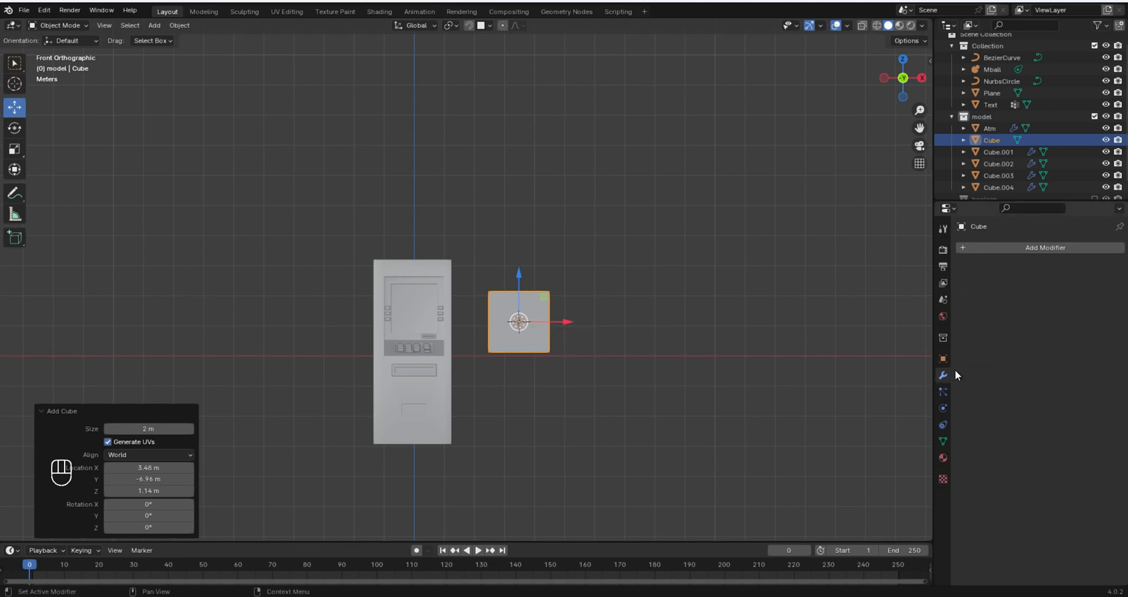
# - Add a Subdivision Surface modifier to the new cube with 4 viewport levels
pyautogui.click(1025, 242)
pyautogui.moveTo(1029, 247)
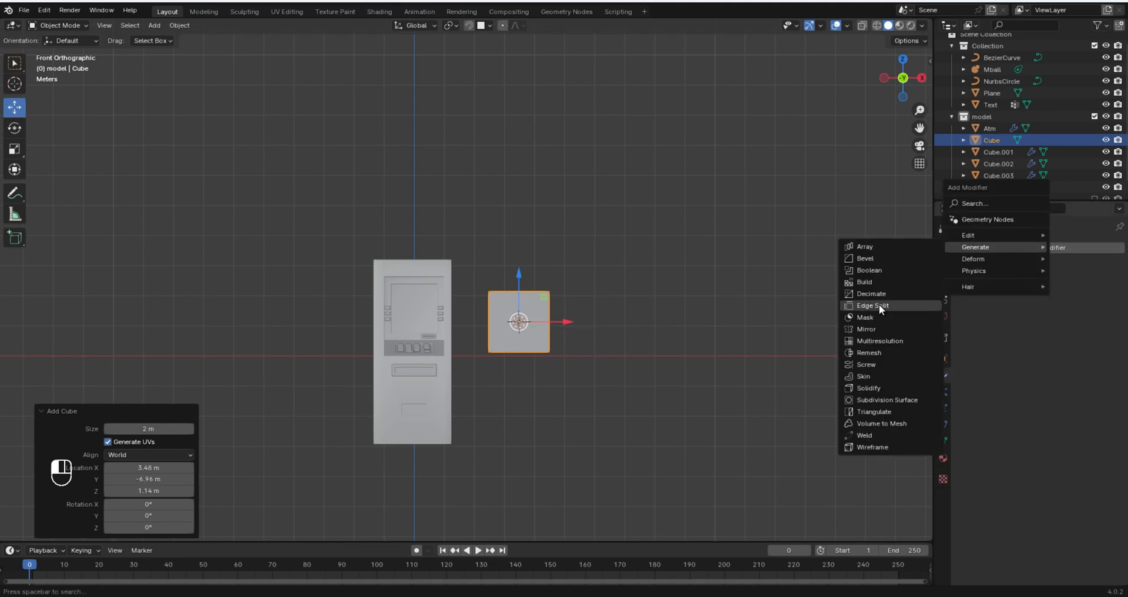
pyautogui.click(888, 399)
pyautogui.click(1073, 300)
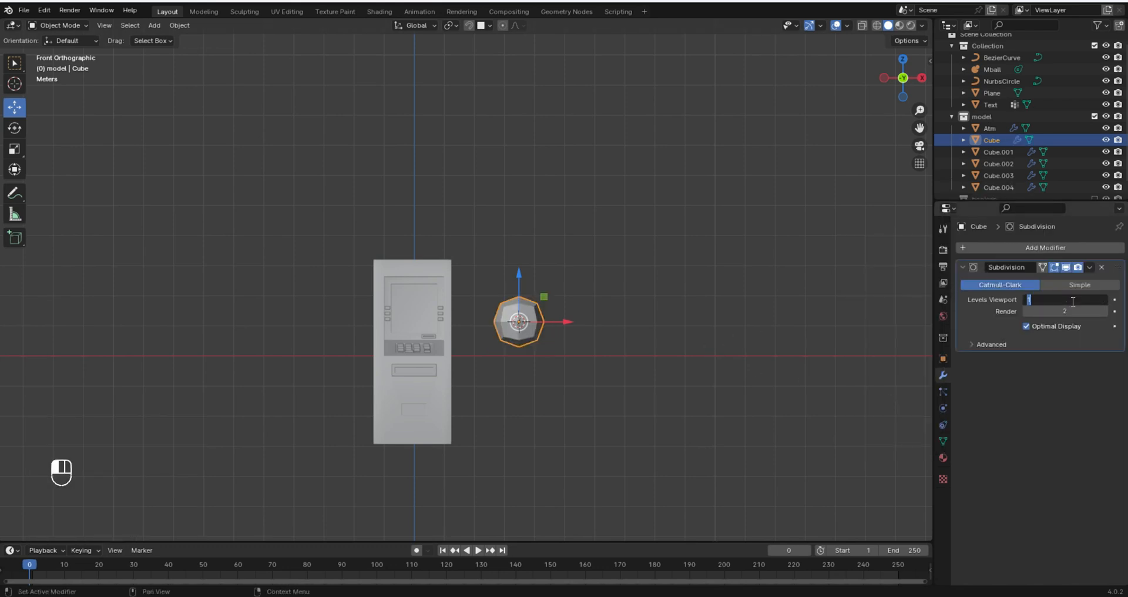
pyautogui.write('4')
pyautogui.press('Return')
# - Add a centred horizontal loop cut around the cube's mesh and turn off proportional editing
pyautogui.press('Tab')
pyautogui.scroll(7, 607, 373)
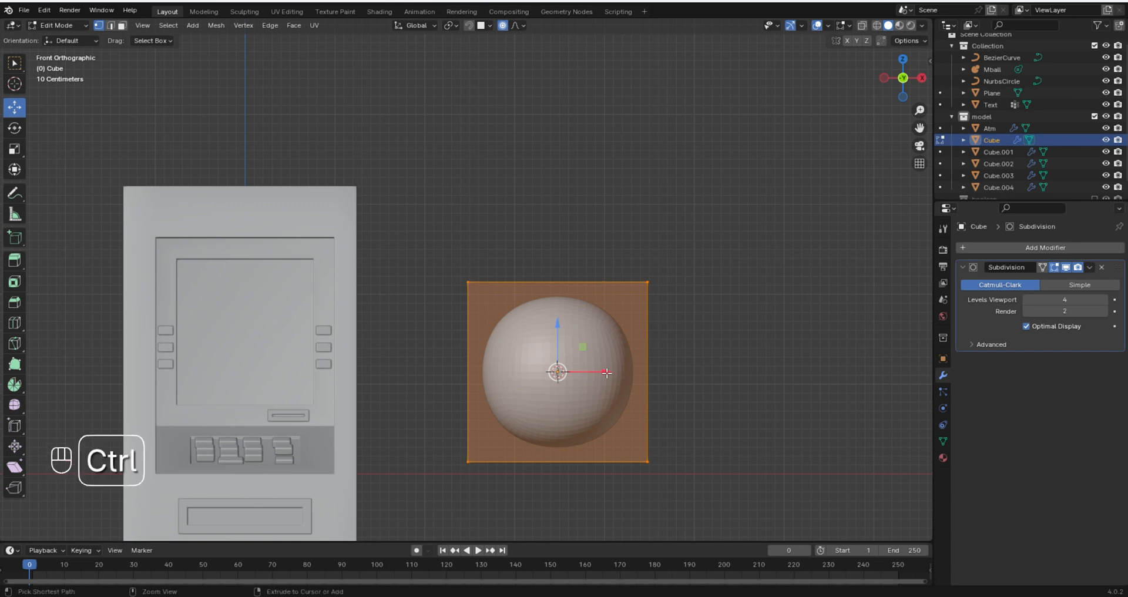
pyautogui.hotkey('ctrl', 'r')
pyautogui.click(606, 372)
pyautogui.rightClick(607, 373)
pyautogui.hotkey('ctrl', 'z')
pyautogui.press('o')
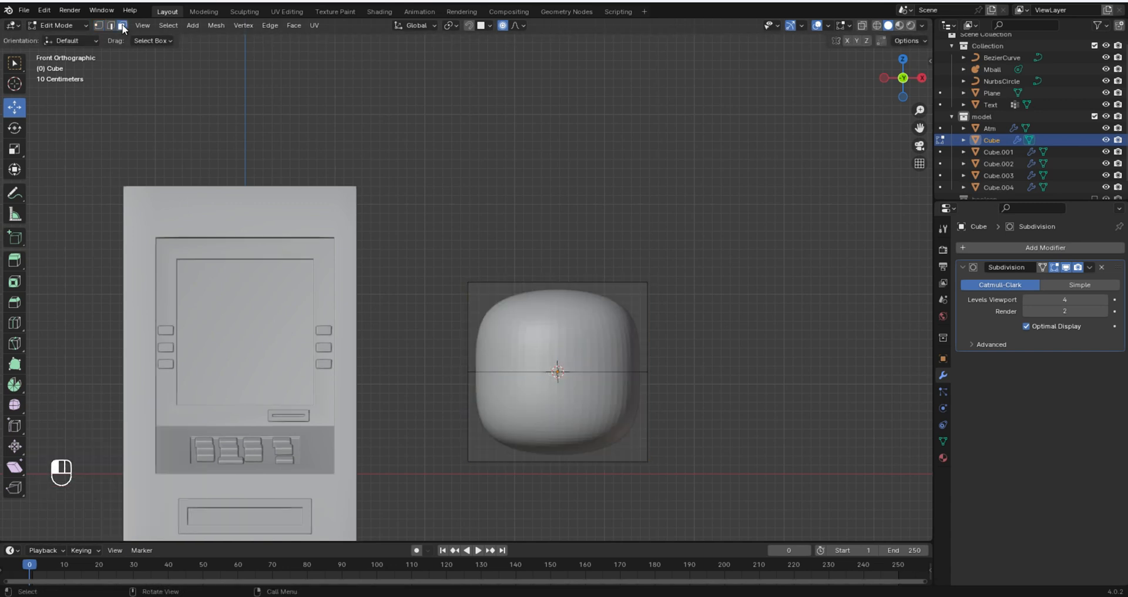
# - Raise the cube's top face about 1.28 m along Z to make the rounded shape taller
pyautogui.moveTo(528, 317); pyautogui.dragTo(589, 453, button='middle')
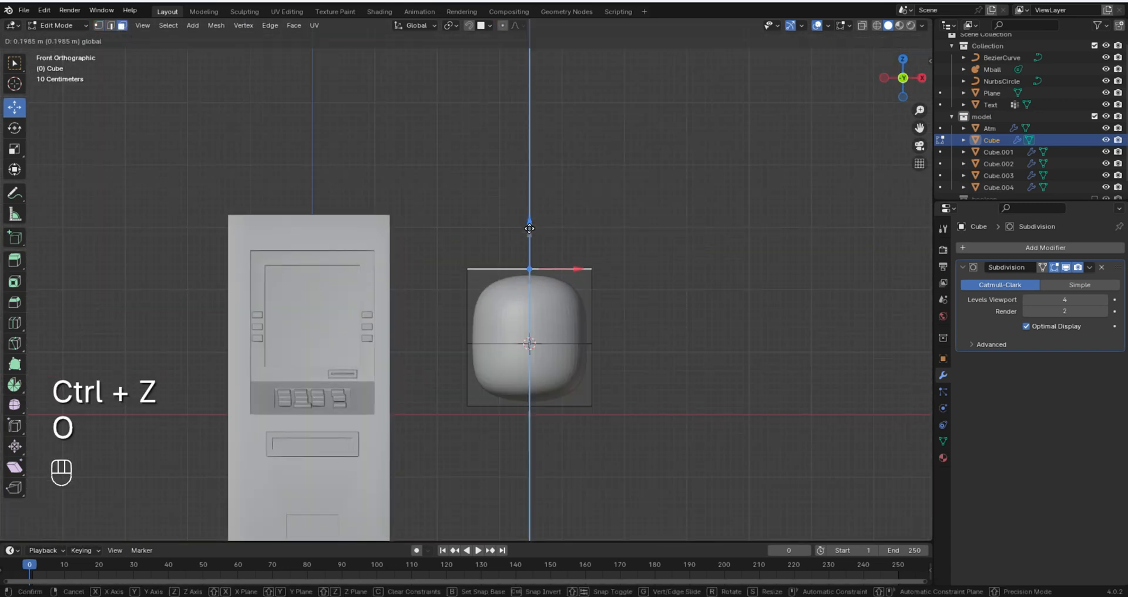
pyautogui.moveTo(529, 229); pyautogui.dragTo(548, 166)
pyautogui.moveTo(548, 166); pyautogui.dragTo(549, 161)
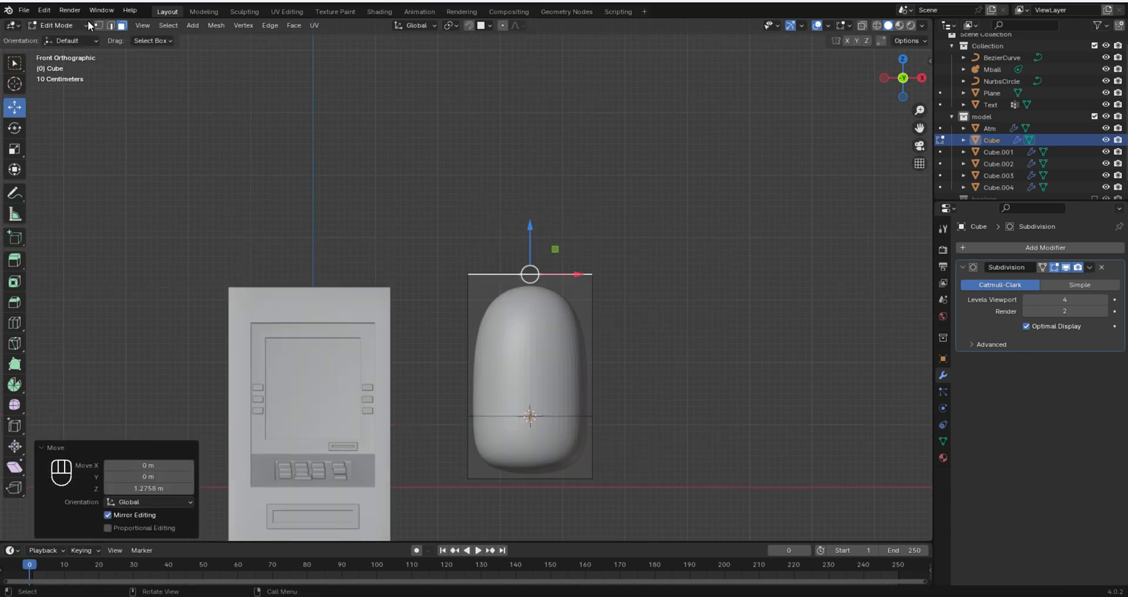
# - Slide the horizontal edge loop upward to about mid-height of the rounded mesh
pyautogui.click(99, 26)
pyautogui.keyDown('alt'); pyautogui.click(588, 415); pyautogui.keyUp('alt')
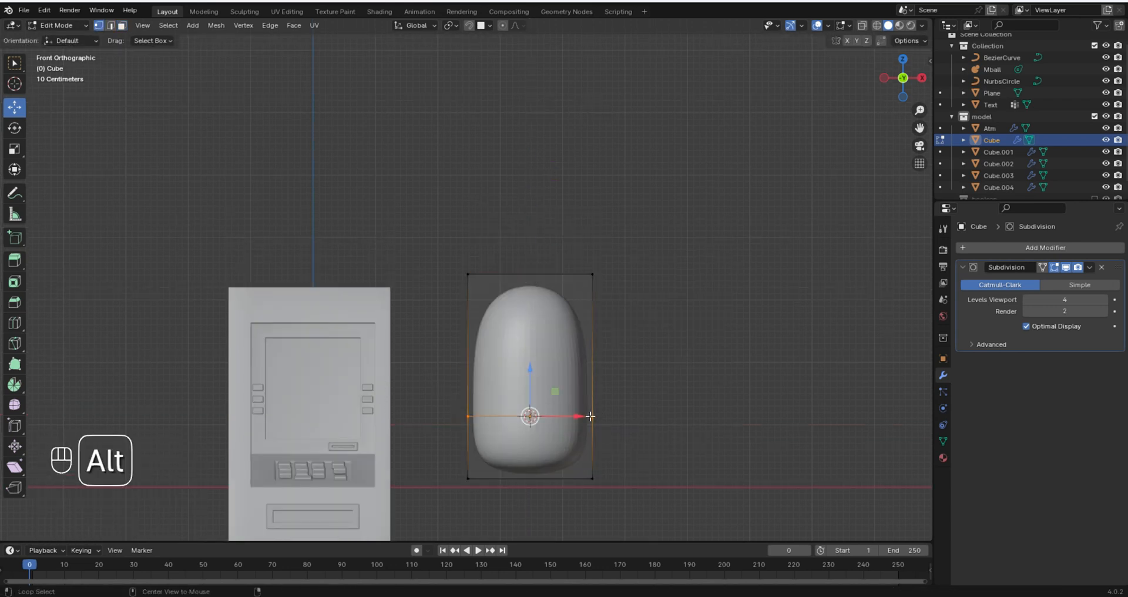
pyautogui.press('g')
pyautogui.press('g')
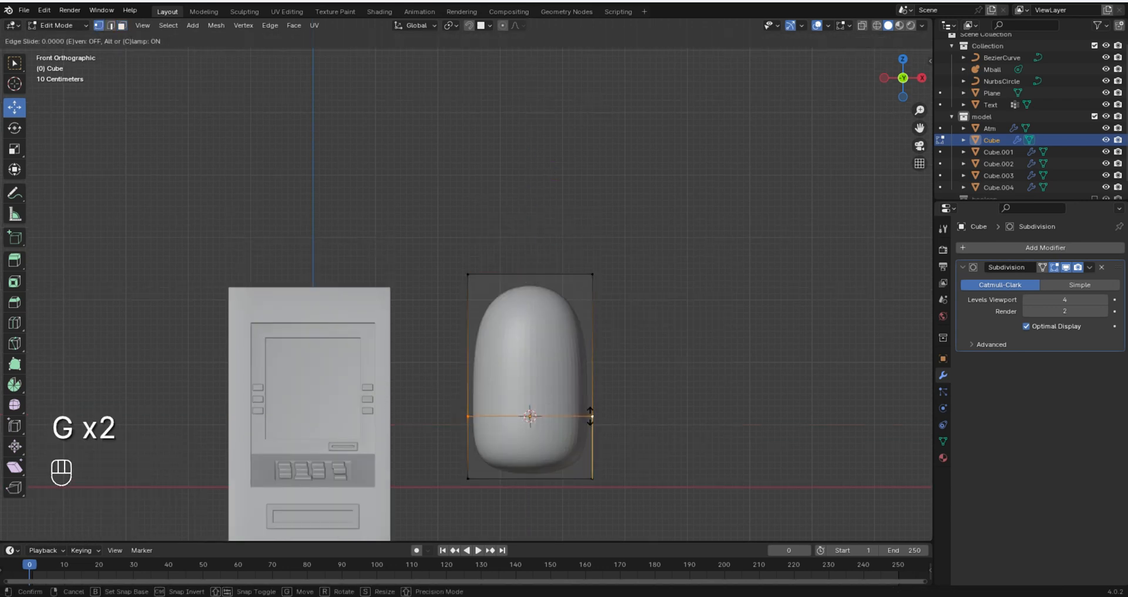
pyautogui.click(598, 384)
# - Scale the middle edge loop outward by about 2.88 using smooth proportional editing with an influence size of about 1.33
pyautogui.press('o')
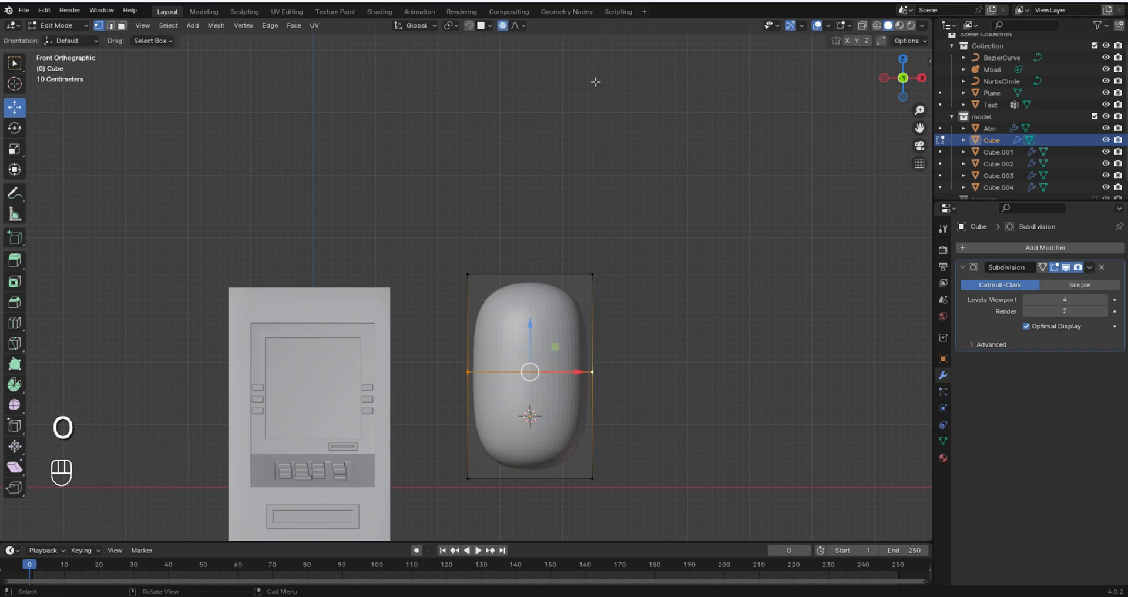
pyautogui.press('s')
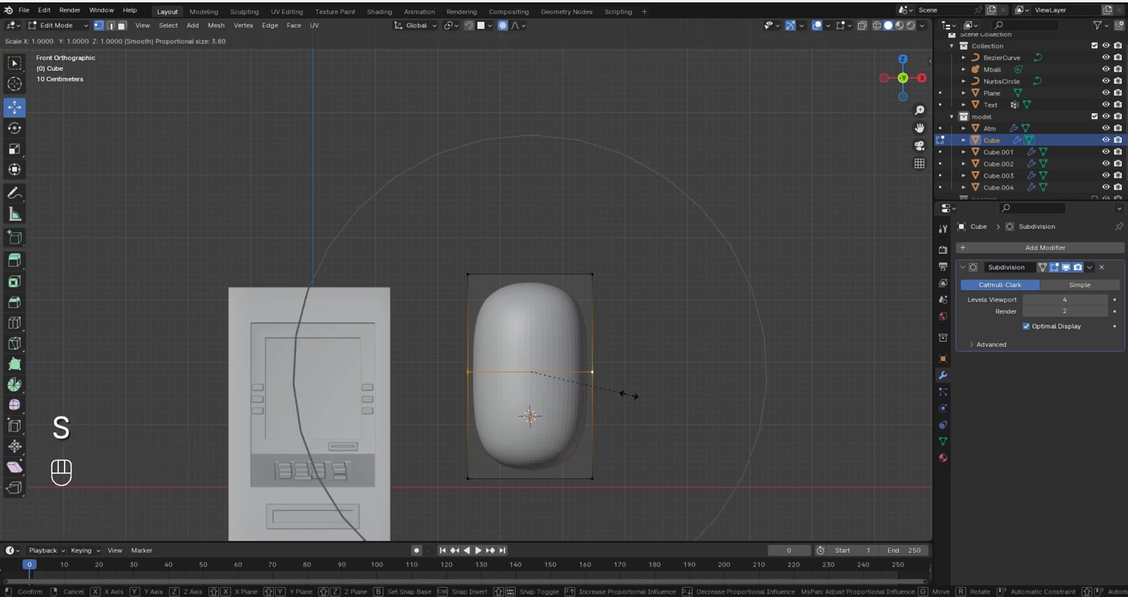
pyautogui.scroll(10, 629, 395)
pyautogui.scroll(4, 629, 395)
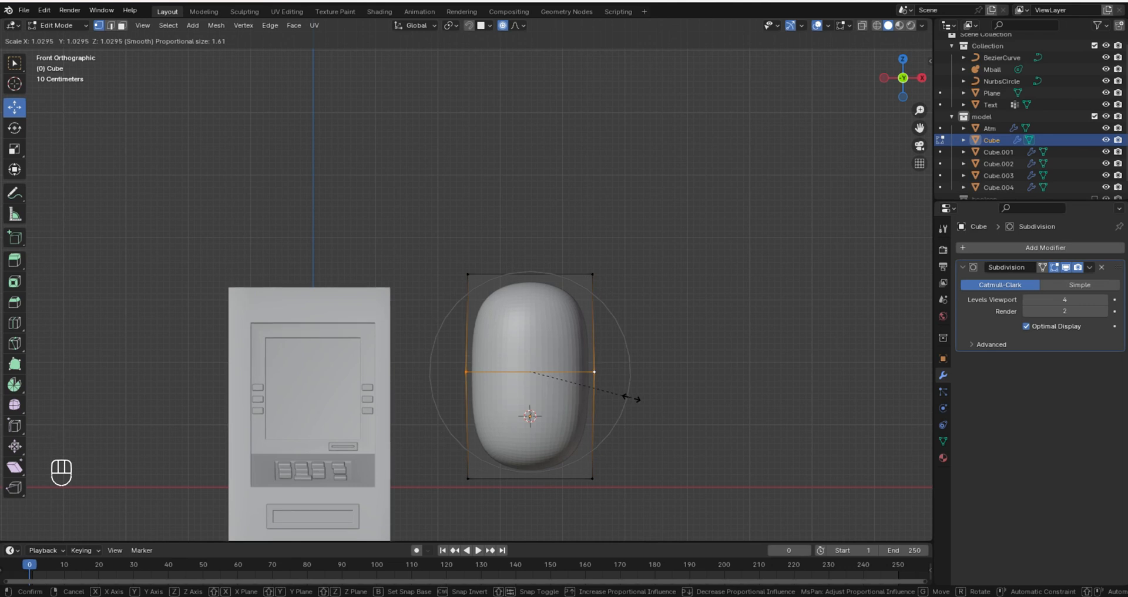
pyautogui.click(764, 450)
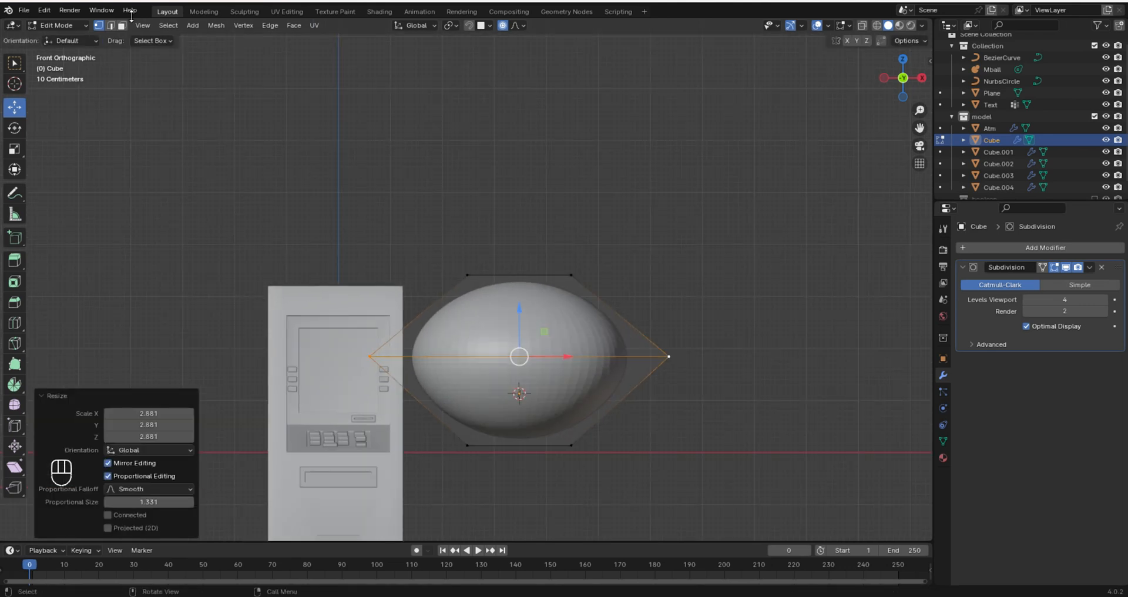
# - Raise the top face about 0.5 m along Z and extrude it upward into a short neck
pyautogui.click(297, 146)
pyautogui.moveTo(298, 147); pyautogui.dragTo(541, 347, button='middle')
pyautogui.click(541, 347)
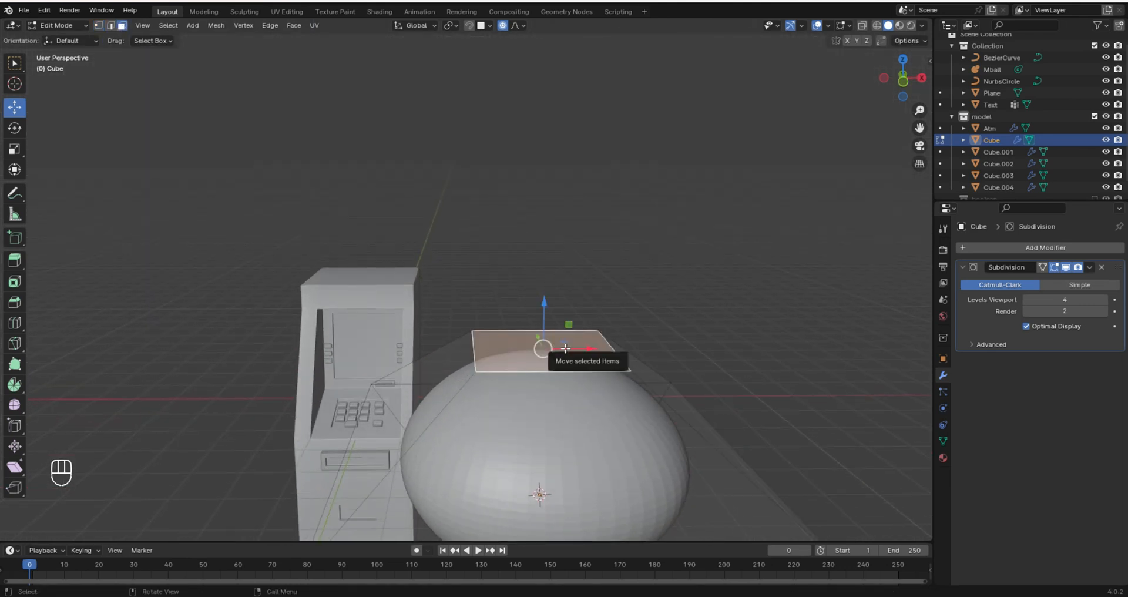
pyautogui.press('KP_1')
pyautogui.scroll(1, 785, 176)
pyautogui.moveTo(529, 310); pyautogui.dragTo(529, 284)
pyautogui.press('e')
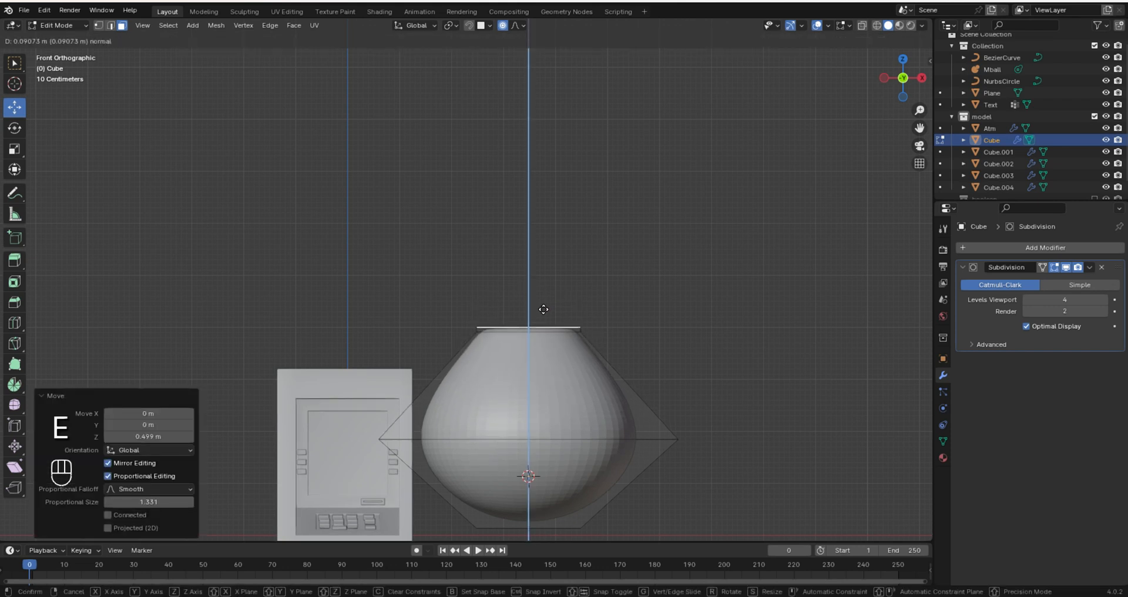
pyautogui.click(541, 280)
# - Extrude the neck's top face in place and, with proportional editing off, scale it outward into a wide flat rim
pyautogui.press('e')
pyautogui.click(541, 281)
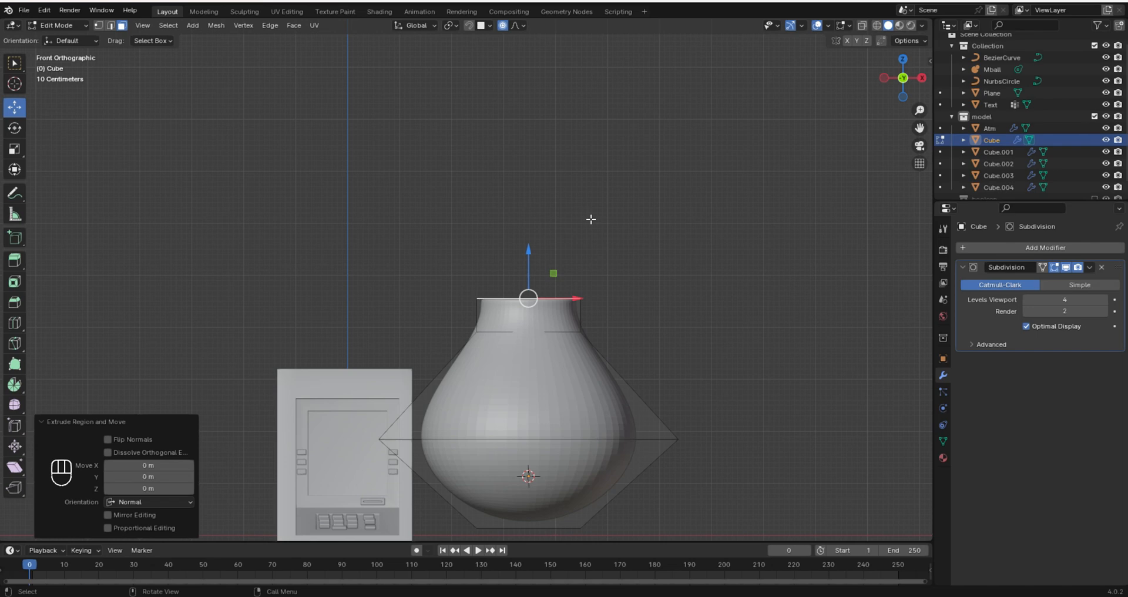
pyautogui.press('o')
pyautogui.press('s')
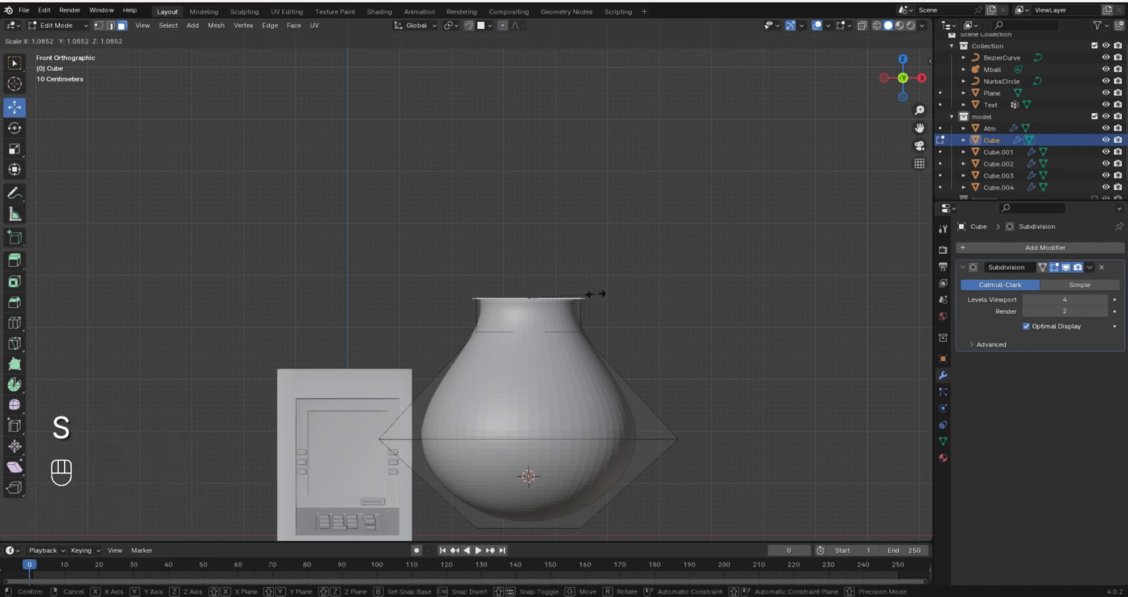
pyautogui.click(662, 306)
pyautogui.moveTo(663, 306); pyautogui.dragTo(641, 386, button='middle')
pyautogui.press('s')
pyautogui.click(679, 388)
pyautogui.press('s')
pyautogui.click(704, 389)
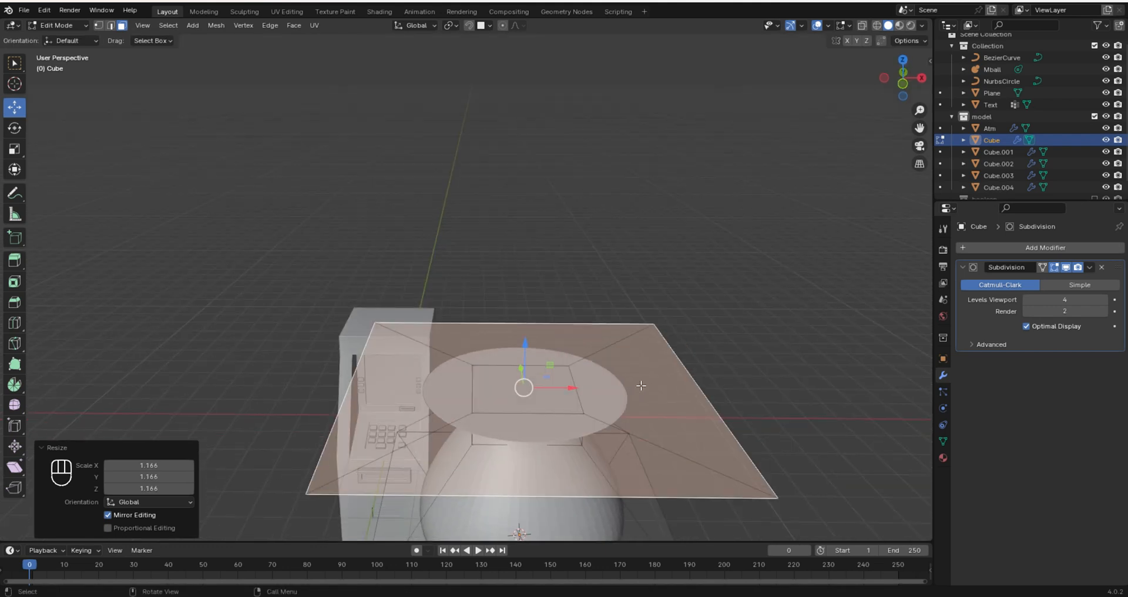
# - Extrude the wide rim face in place and scale it inward to about 0.29, forming an inner face over the neck
pyautogui.hotkey('ctrl', 'z')
pyautogui.press('e')
pyautogui.press('s')
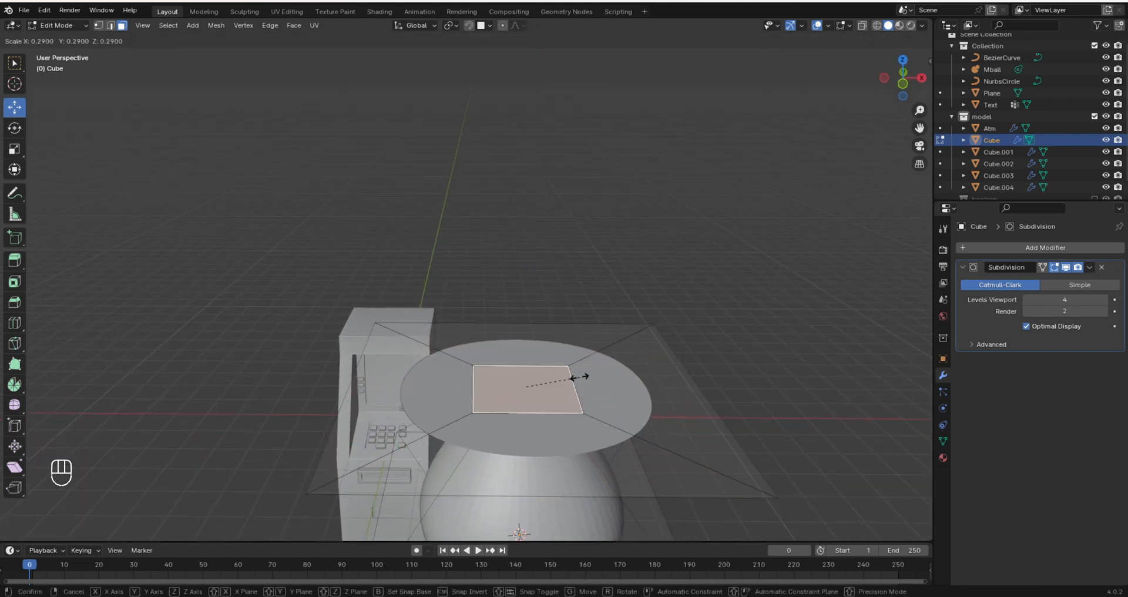
pyautogui.click(574, 373)
# - Extrude the inner rim face and lower it along Z into the neck to hollow out the opening
pyautogui.moveTo(574, 374); pyautogui.dragTo(583, 419, button='middle')
pyautogui.press('e')
pyautogui.click(579, 390)
pyautogui.scroll(-2, 579, 412)
pyautogui.moveTo(533, 384); pyautogui.dragTo(533, 394)
pyautogui.moveTo(533, 394); pyautogui.dragTo(536, 358, button='middle')
pyautogui.moveTo(535, 342); pyautogui.dragTo(535, 350)
pyautogui.moveTo(543, 395); pyautogui.dragTo(550, 368, button='middle')
# - Select the bottom vertices in the front view with X-ray on and lower them along Z to lengthen the body
pyautogui.press('KP_1')
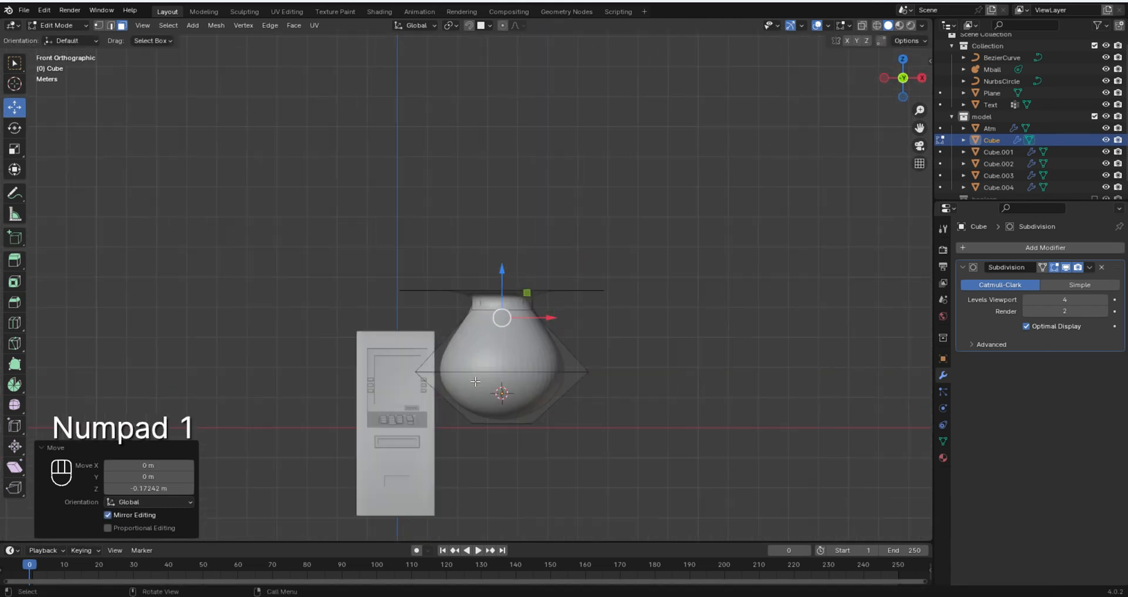
pyautogui.click(98, 25)
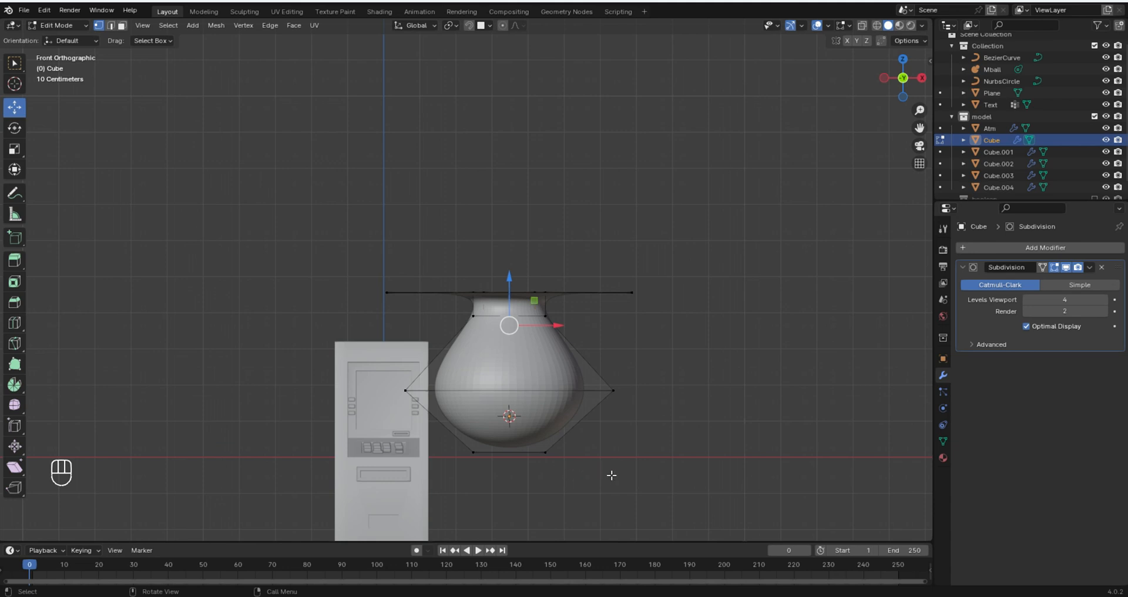
pyautogui.moveTo(611, 474); pyautogui.dragTo(485, 446)
pyautogui.click(862, 25)
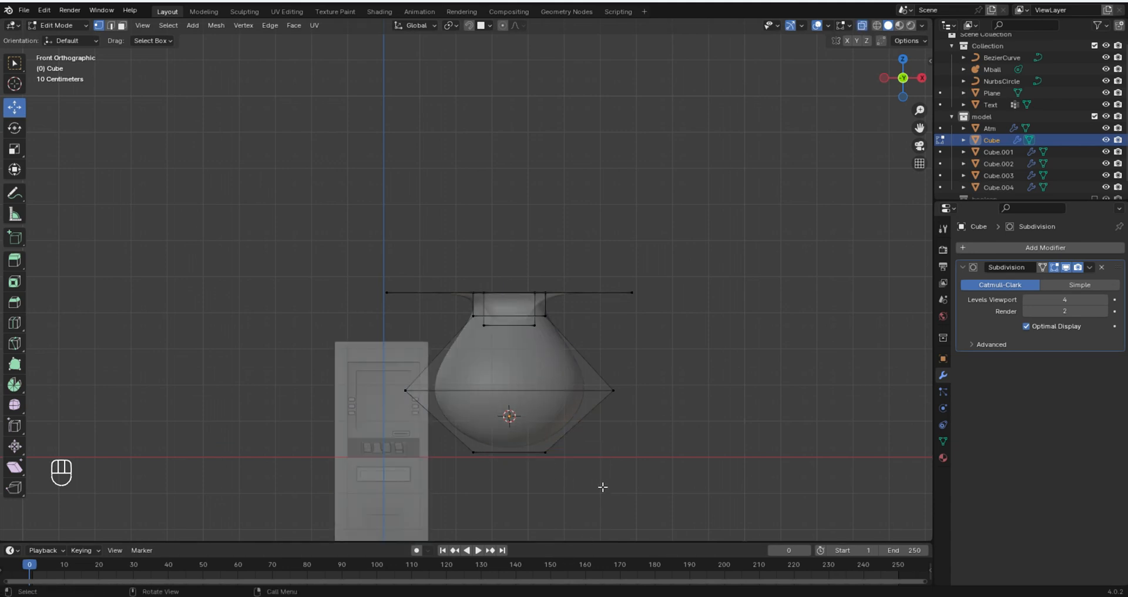
pyautogui.moveTo(603, 487); pyautogui.dragTo(418, 433)
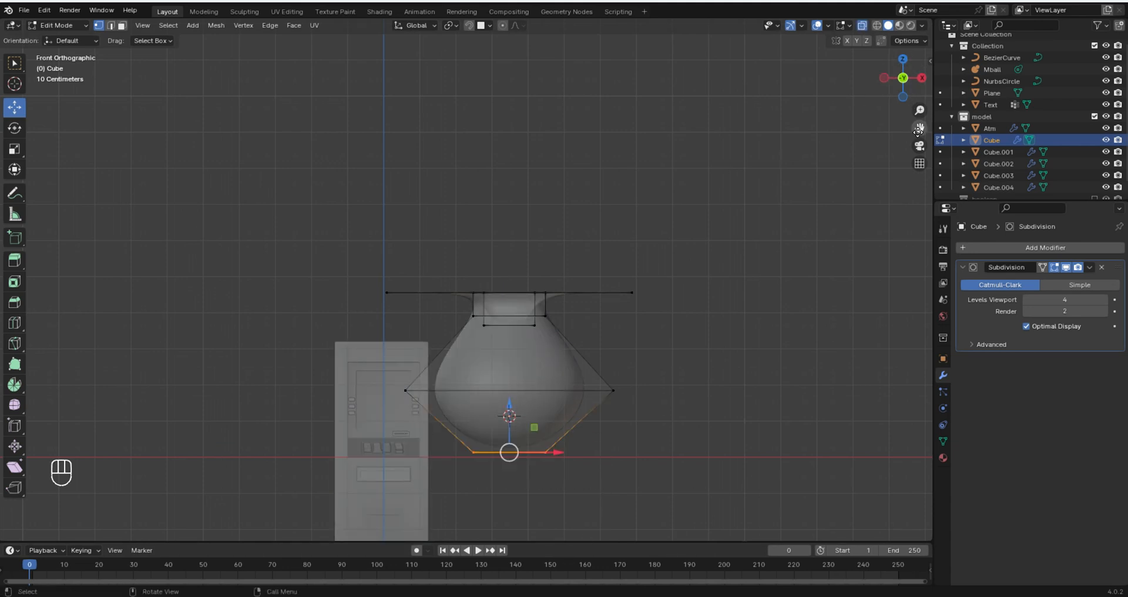
pyautogui.moveTo(918, 130); pyautogui.dragTo(940, 42)
pyautogui.moveTo(531, 324); pyautogui.dragTo(531, 368)
# - Scale the bottom vertices outward by 4.96 with smooth proportional editing of size about 3.14, and turn X-ray off
pyautogui.press('o')
pyautogui.press('o')
pyautogui.press('o')
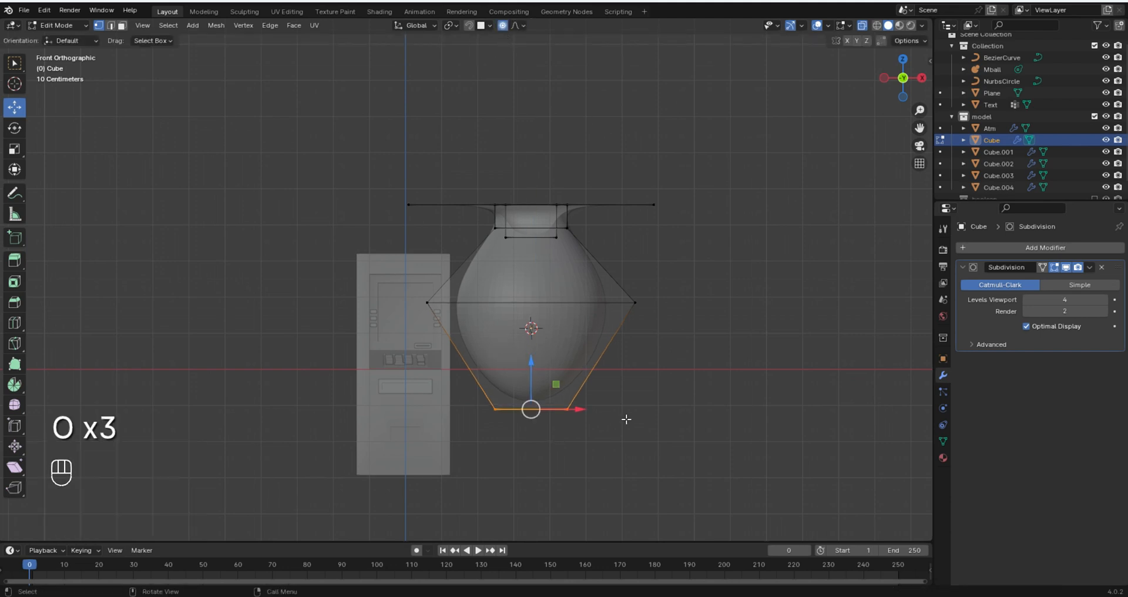
pyautogui.press('s')
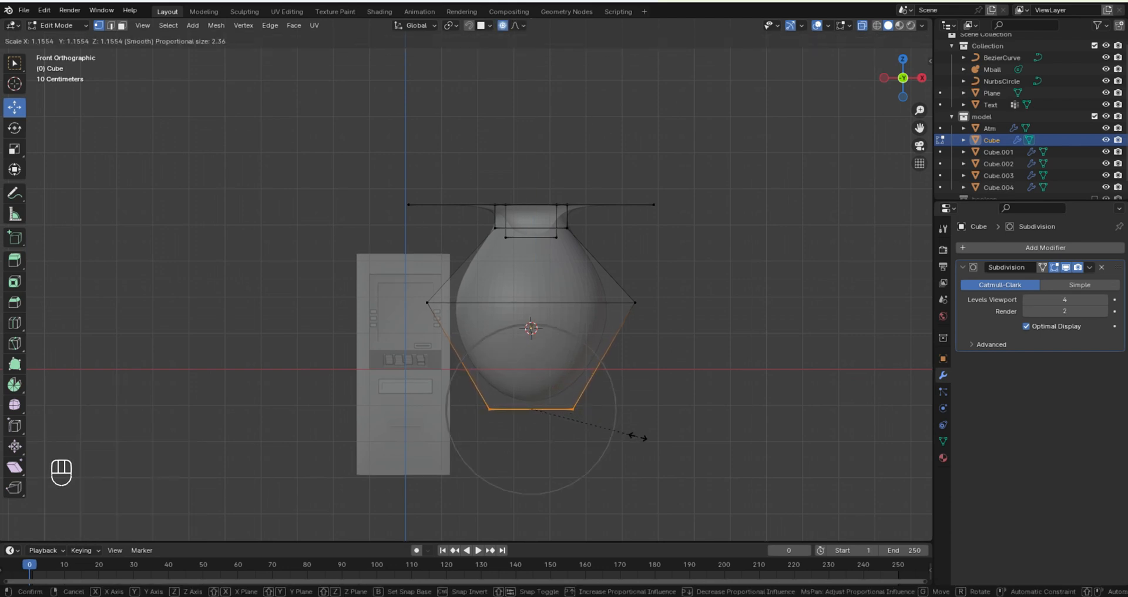
pyautogui.scroll(-3, 637, 436)
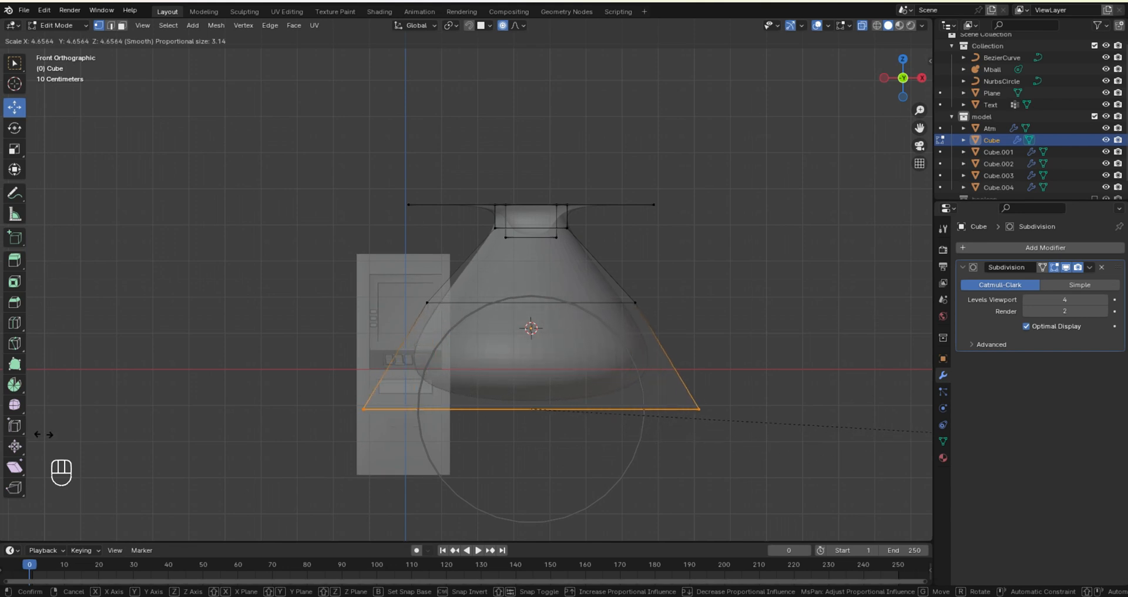
pyautogui.click(72, 423)
pyautogui.click(862, 27)
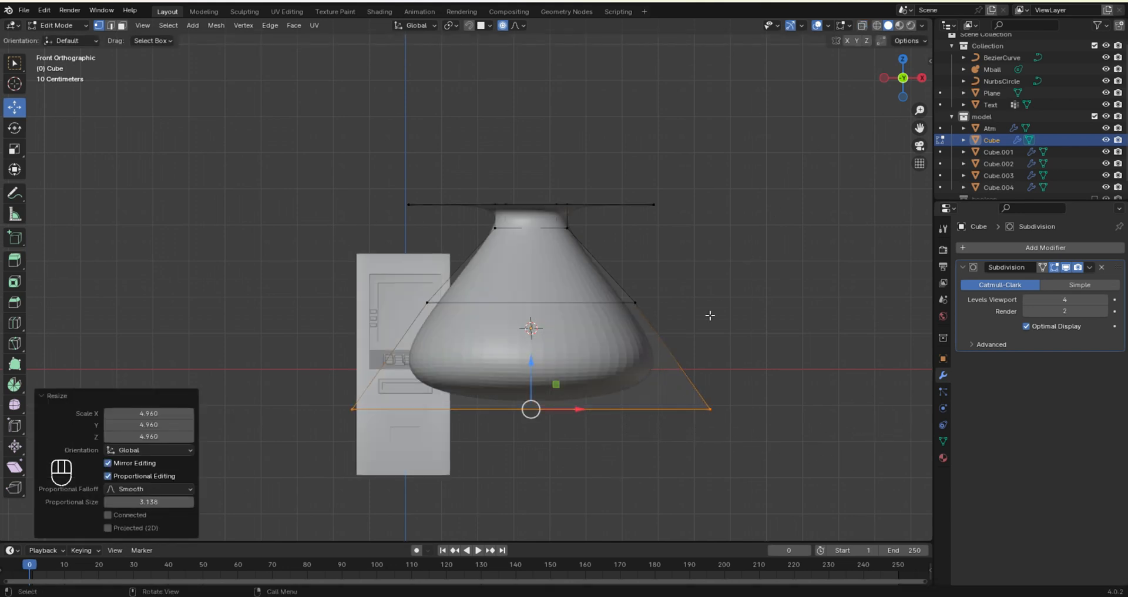
# - Lower the bottom vertices about 0.91 m along Z and scale them further outward to broaden the base
pyautogui.moveTo(529, 353); pyautogui.dragTo(534, 402)
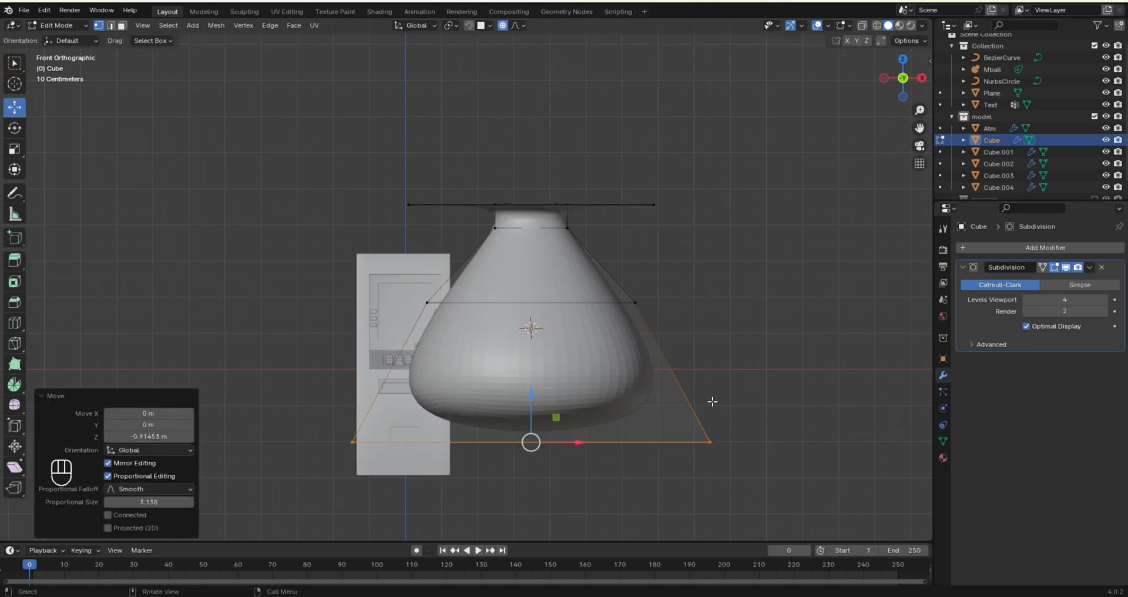
pyautogui.press('s')
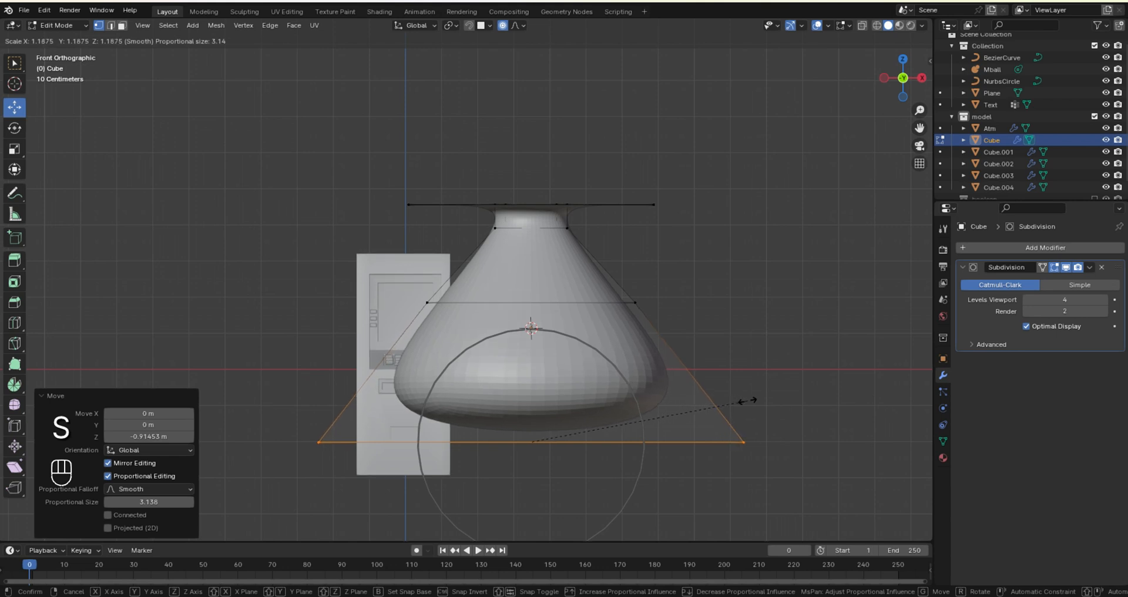
pyautogui.click(753, 398)
# - Select the full middle edge loop with X-ray on and scale it outward by about 1.4 with proportional editing
pyautogui.click(634, 301)
pyautogui.keyDown('alt'); pyautogui.click(634, 301); pyautogui.keyUp('alt')
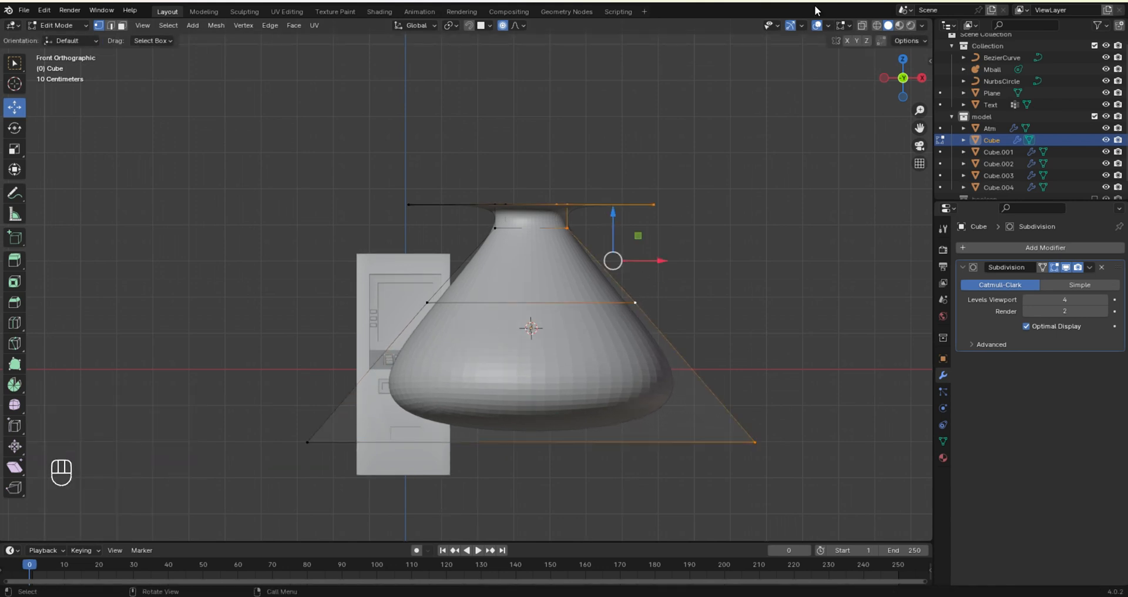
pyautogui.click(862, 26)
pyautogui.moveTo(682, 322); pyautogui.dragTo(394, 266)
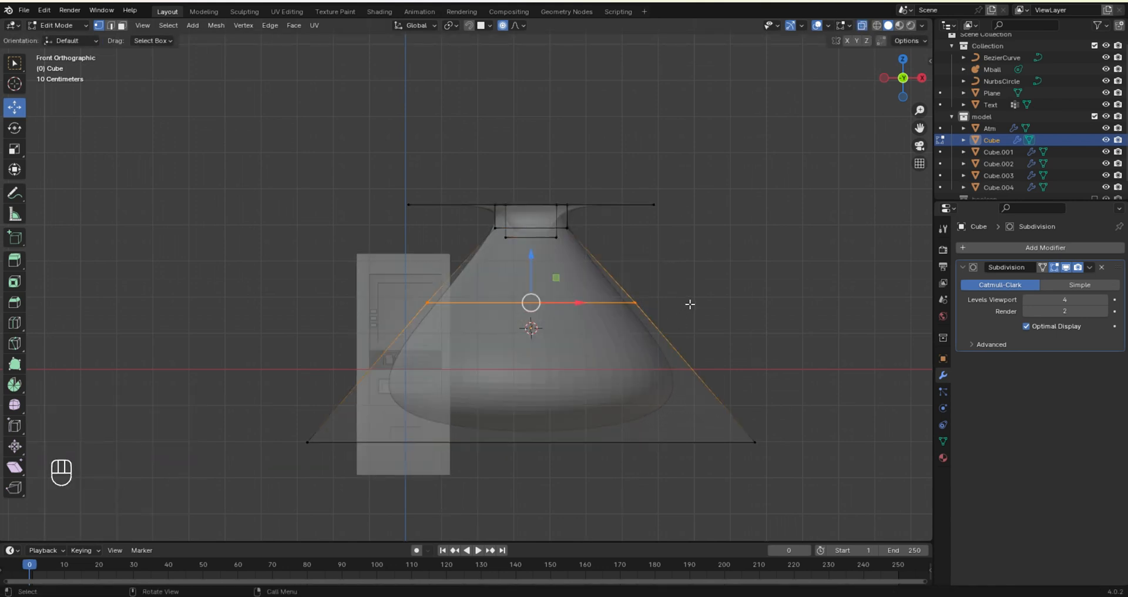
pyautogui.press('s')
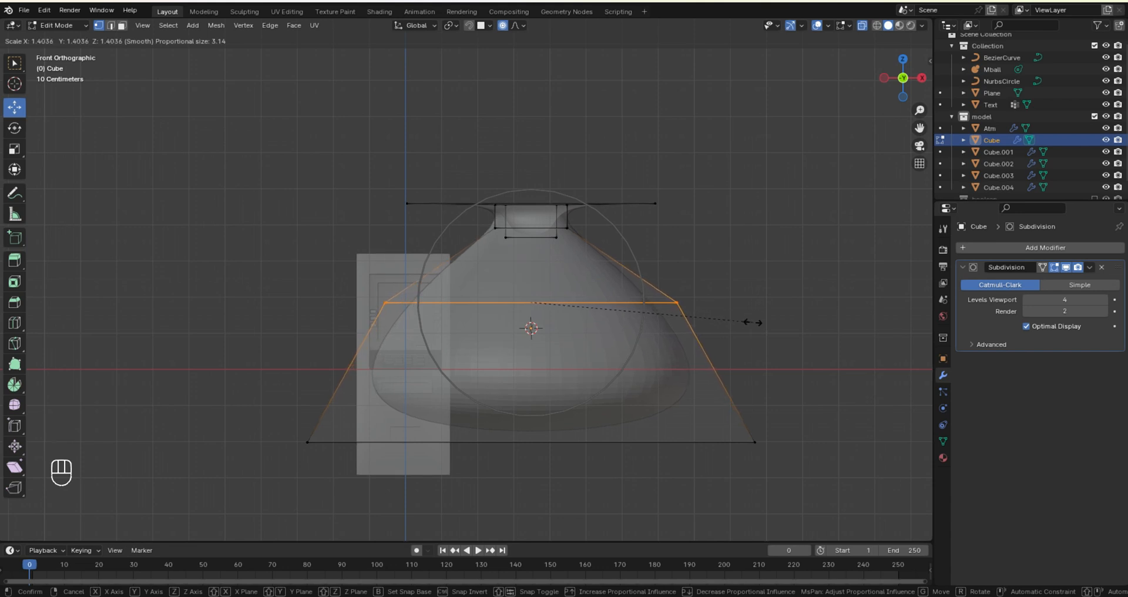
# - Scale the bag's middle vertex loop by about 1.387 and move its bottom vertices down along Z
pyautogui.click(751, 326)
pyautogui.scroll(-2, 722, 322)
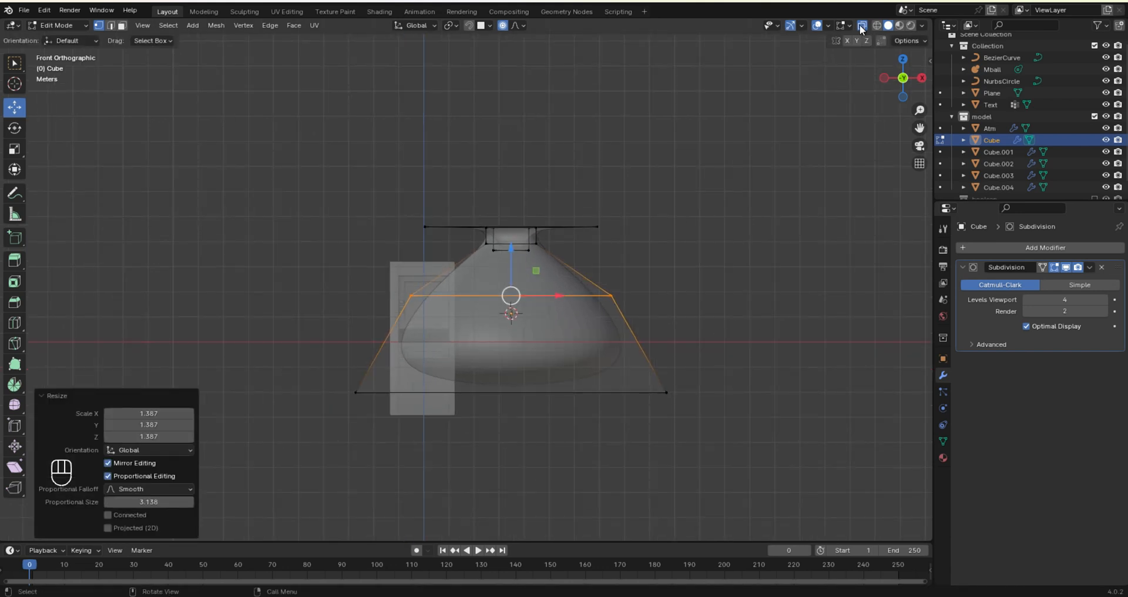
pyautogui.press('KP_1')
pyautogui.moveTo(685, 423); pyautogui.dragTo(307, 350)
pyautogui.press('g')
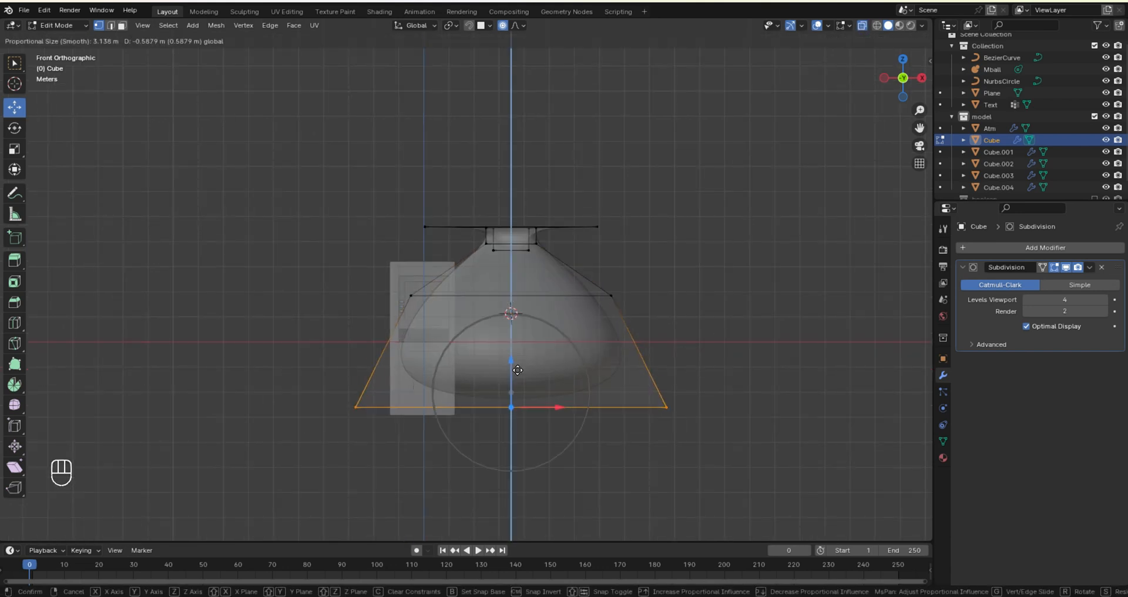
pyautogui.click(529, 396)
pyautogui.press('KP_1')
pyautogui.scroll(-1, 527, 292)
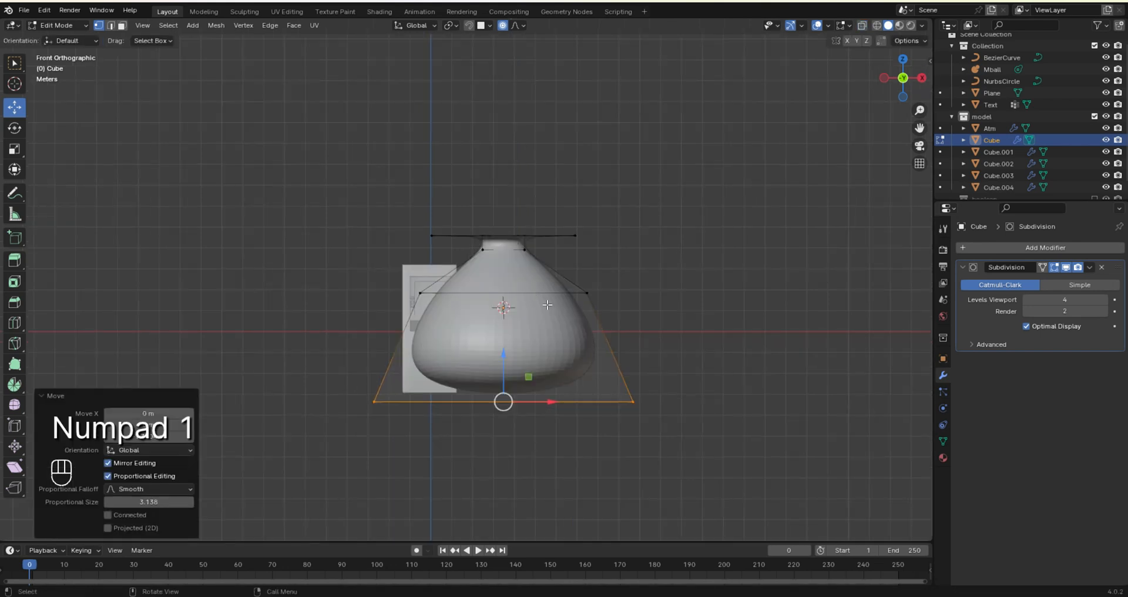
# - Shade the bag smooth in Object Mode and apply its Subdivision modifier
pyautogui.press('Tab')
pyautogui.scroll(2, 583, 346)
pyautogui.moveTo(510, 308); pyautogui.dragTo(619, 372, button='middle')
pyautogui.rightClick(587, 349)
pyautogui.click(580, 350)
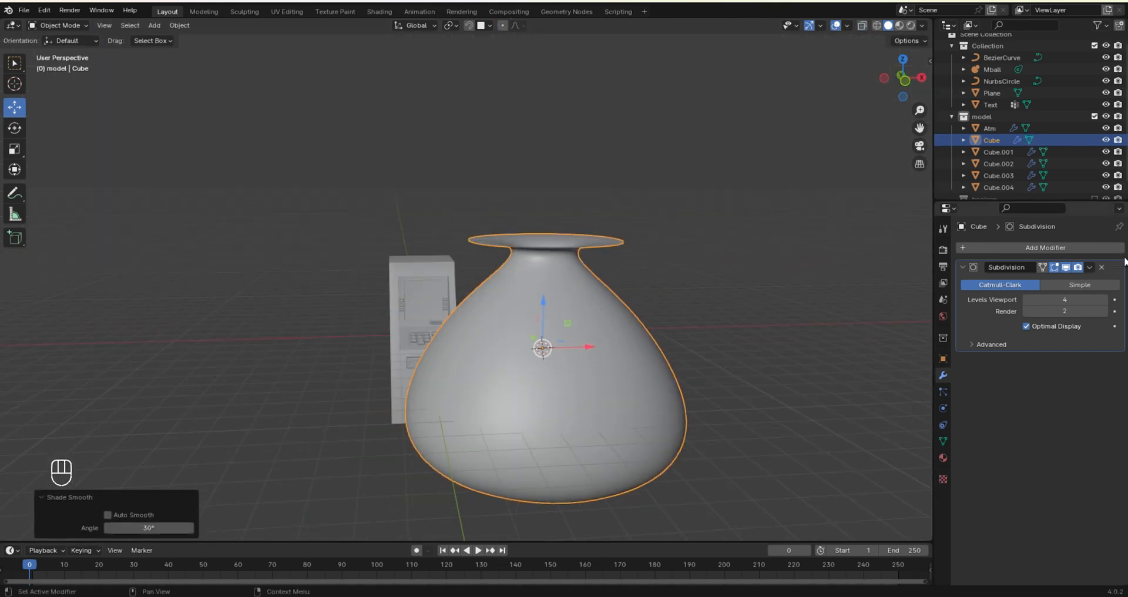
pyautogui.click(1088, 267)
pyautogui.click(1042, 277)
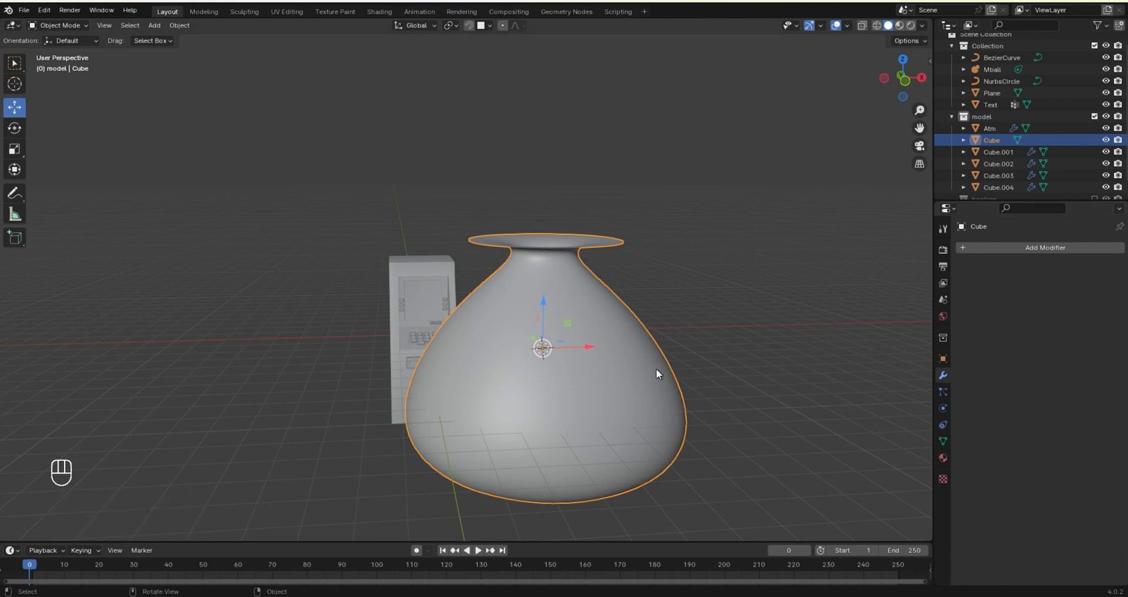
# - In the Sculpting workspace, pull the front of the bag's flat rim upward with the Grab brush at a 130 px radius
pyautogui.moveTo(619, 388); pyautogui.dragTo(606, 386, button='middle')
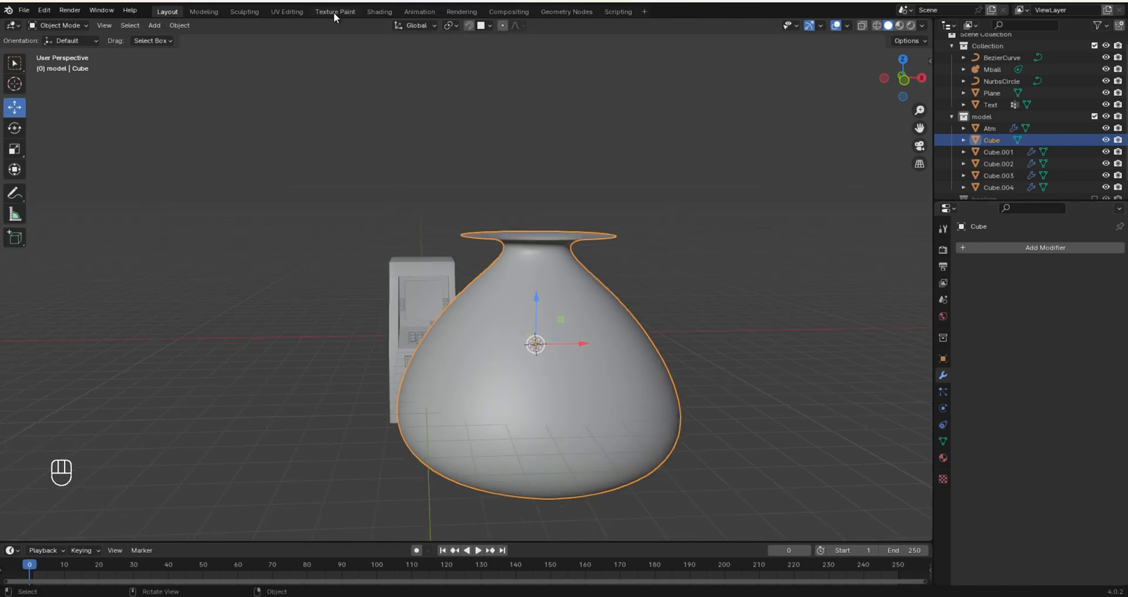
pyautogui.click(249, 10)
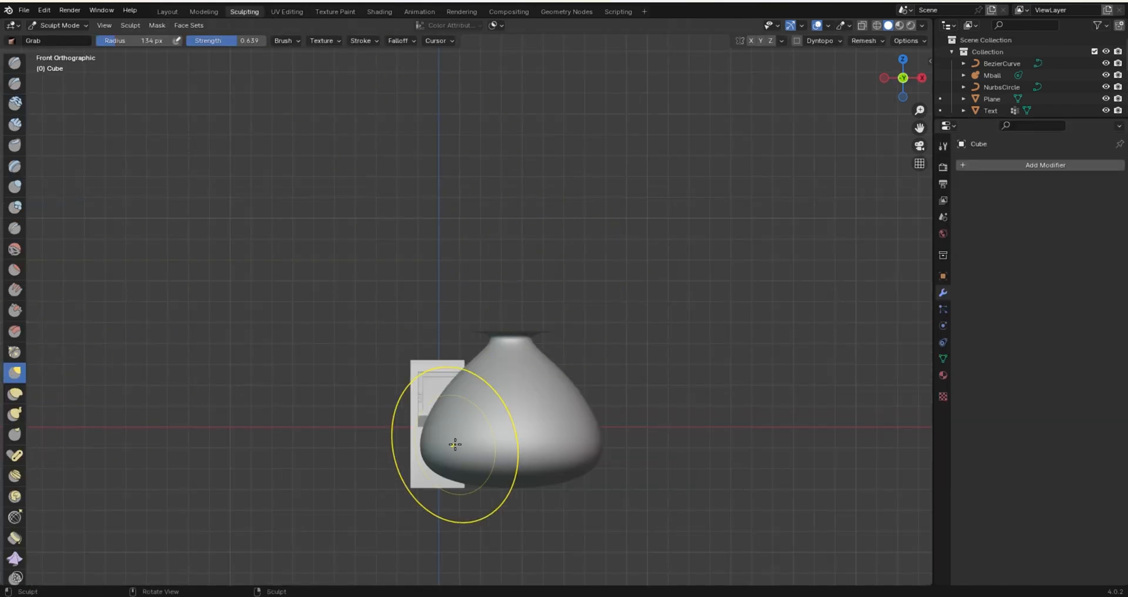
pyautogui.moveTo(532, 382); pyautogui.dragTo(545, 367)
pyautogui.moveTo(545, 368); pyautogui.dragTo(544, 359, button='middle')
pyautogui.scroll(1, 546, 360)
pyautogui.press('f')
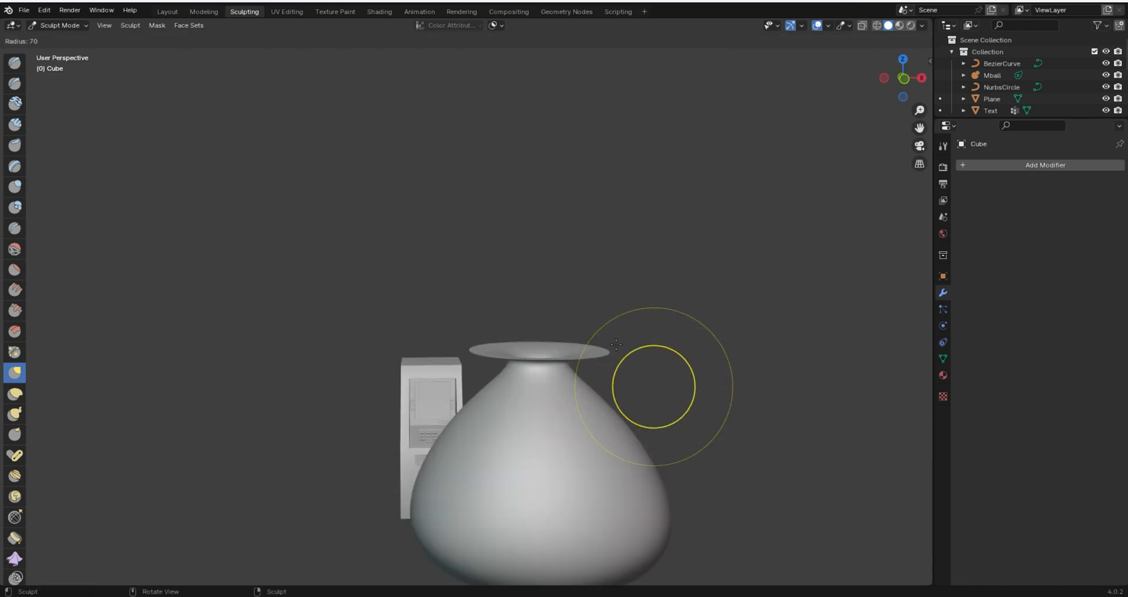
pyautogui.moveTo(607, 332); pyautogui.dragTo(608, 321)
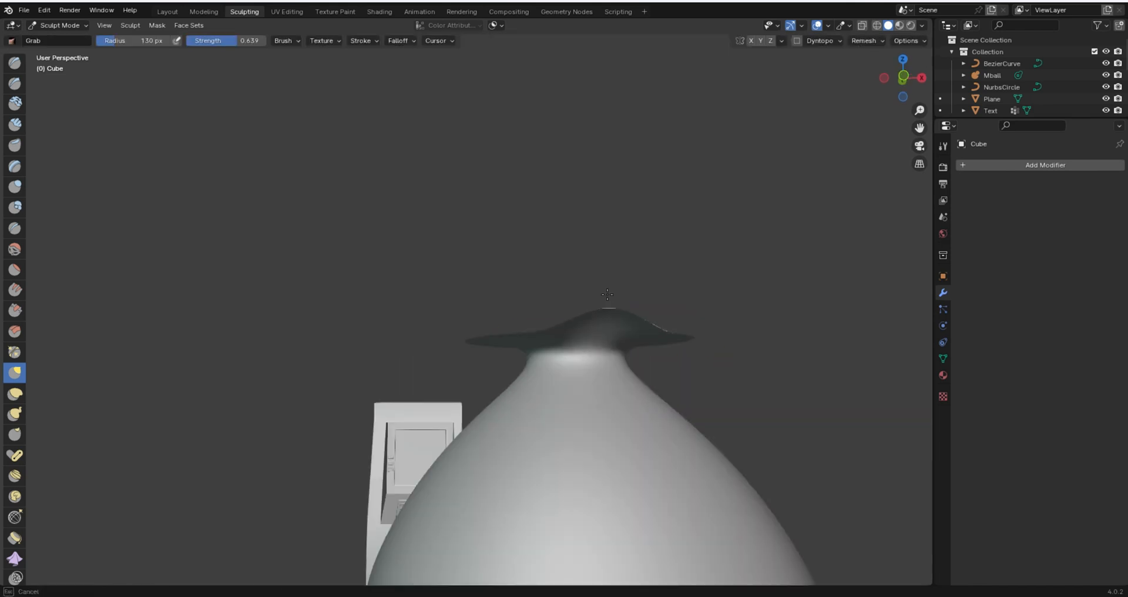
pyautogui.moveTo(613, 275); pyautogui.dragTo(604, 265)
pyautogui.moveTo(604, 265); pyautogui.dragTo(566, 411, button='middle')
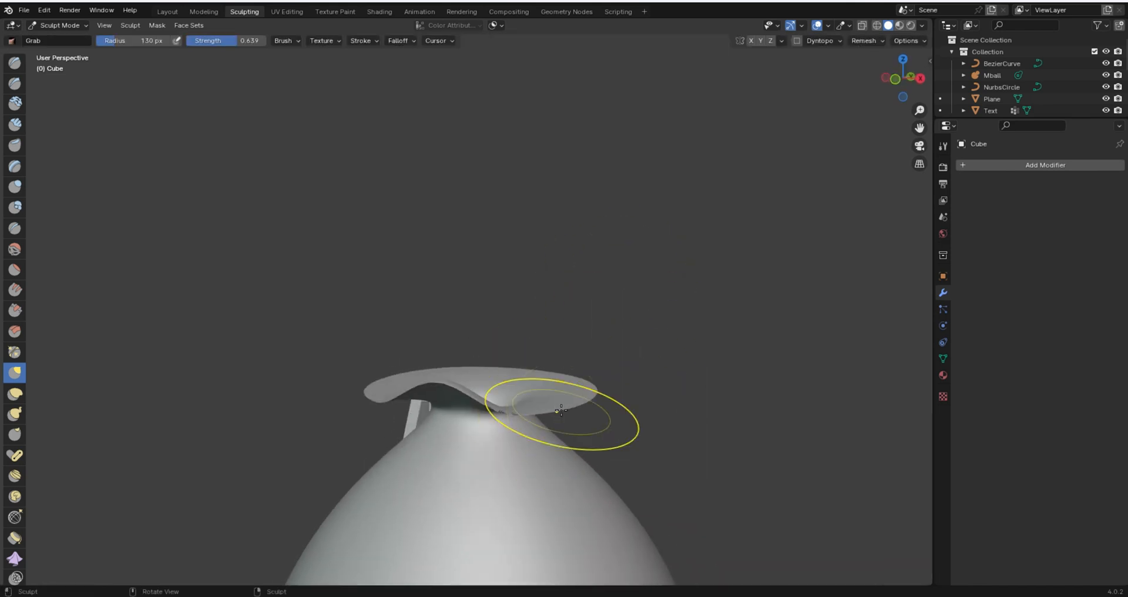
# - Grab and pull more parts of the rim around the bag opening into wavy, upturned folds
pyautogui.moveTo(450, 418); pyautogui.dragTo(609, 373, button='middle')
pyautogui.scroll(2, 611, 374)
pyautogui.moveTo(637, 381); pyautogui.dragTo(634, 343)
pyautogui.hotkey('ctrl', 'z')
pyautogui.moveTo(634, 343)
pyautogui.mouseDown(button='middle')
pyautogui.moveTo(549, 398)
pyautogui.moveTo(917, 125)
pyautogui.moveTo(782, 327)
pyautogui.mouseUp(button='middle')
pyautogui.moveTo(421, 445); pyautogui.dragTo(432, 440)
pyautogui.moveTo(550, 458); pyautogui.dragTo(599, 470, button='middle')
pyautogui.scroll(2, 599, 469)
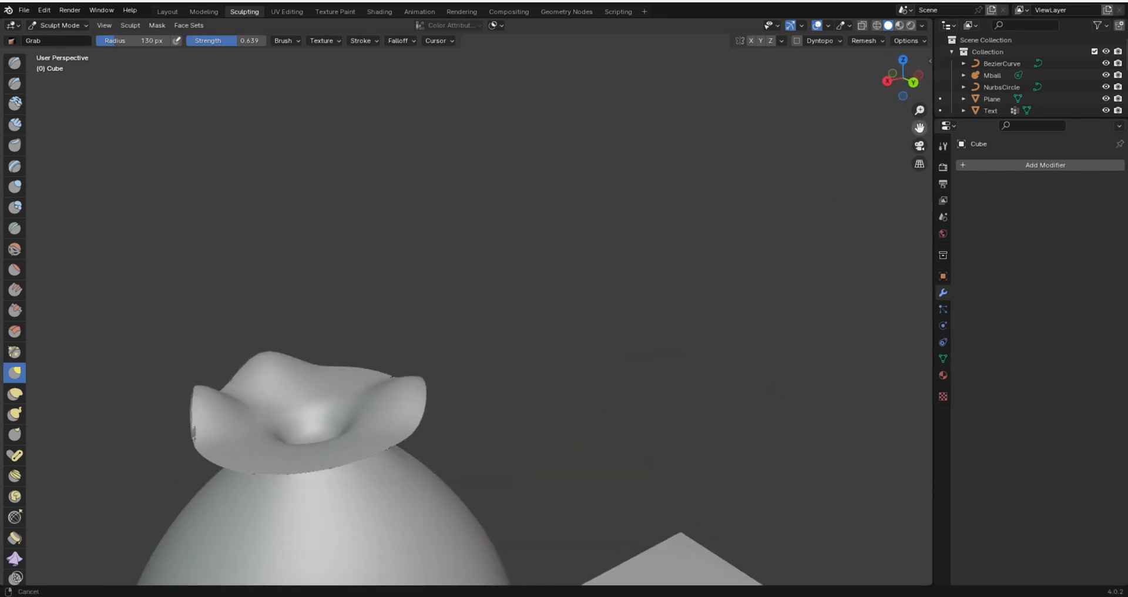
pyautogui.moveTo(919, 128); pyautogui.dragTo(1116, 153)
pyautogui.moveTo(670, 491); pyautogui.dragTo(626, 473, button='middle')
pyautogui.moveTo(622, 475); pyautogui.dragTo(624, 464)
pyautogui.moveTo(624, 464); pyautogui.dragTo(687, 502, button='middle')
pyautogui.moveTo(575, 444); pyautogui.dragTo(569, 384)
pyautogui.moveTo(570, 384)
pyautogui.mouseDown(button='middle')
pyautogui.moveTo(620, 500)
pyautogui.moveTo(511, 376)
pyautogui.moveTo(527, 379)
pyautogui.moveTo(455, 351)
pyautogui.mouseUp(button='middle')
pyautogui.scroll(-4, 511, 376)
pyautogui.scroll(3, 509, 365)
pyautogui.scroll(2, 588, 470)
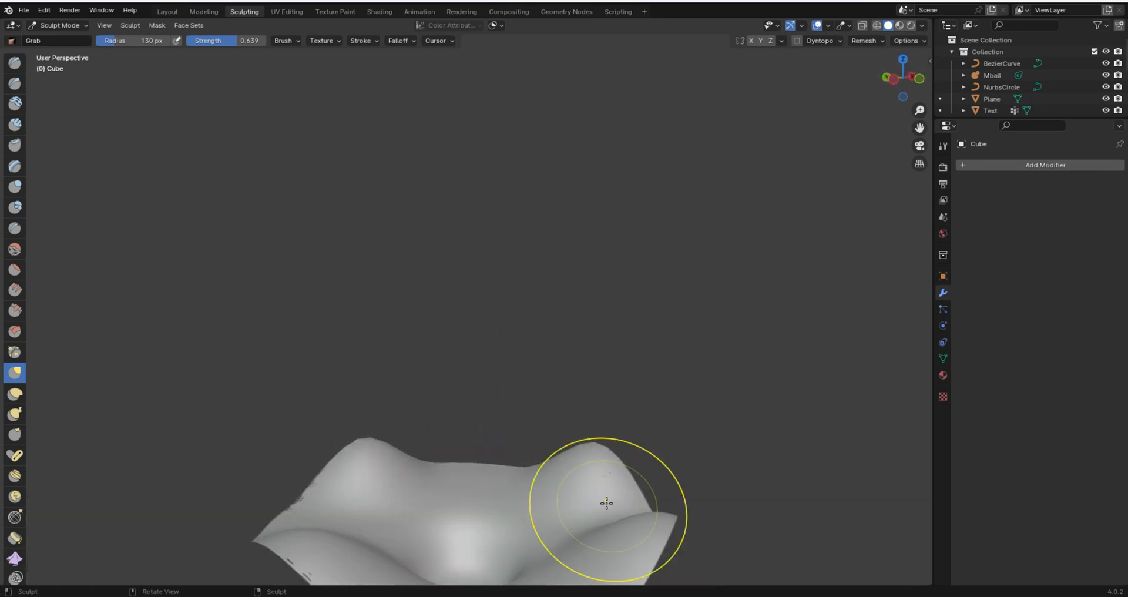
pyautogui.moveTo(607, 503); pyautogui.dragTo(599, 501)
pyautogui.scroll(-1, 541, 453)
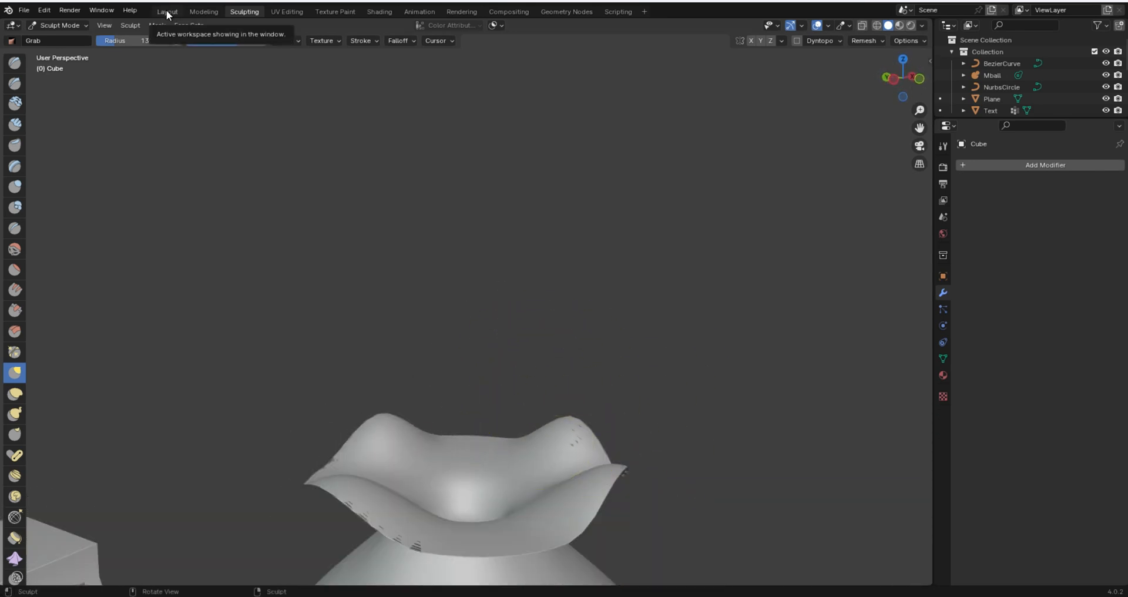
# - Return to the Layout workspace, place the 3D cursor at the bag's neck and add a torus there
pyautogui.click(167, 11)
pyautogui.keyDown('shift'); pyautogui.rightClick(516, 256); pyautogui.keyUp('shift')
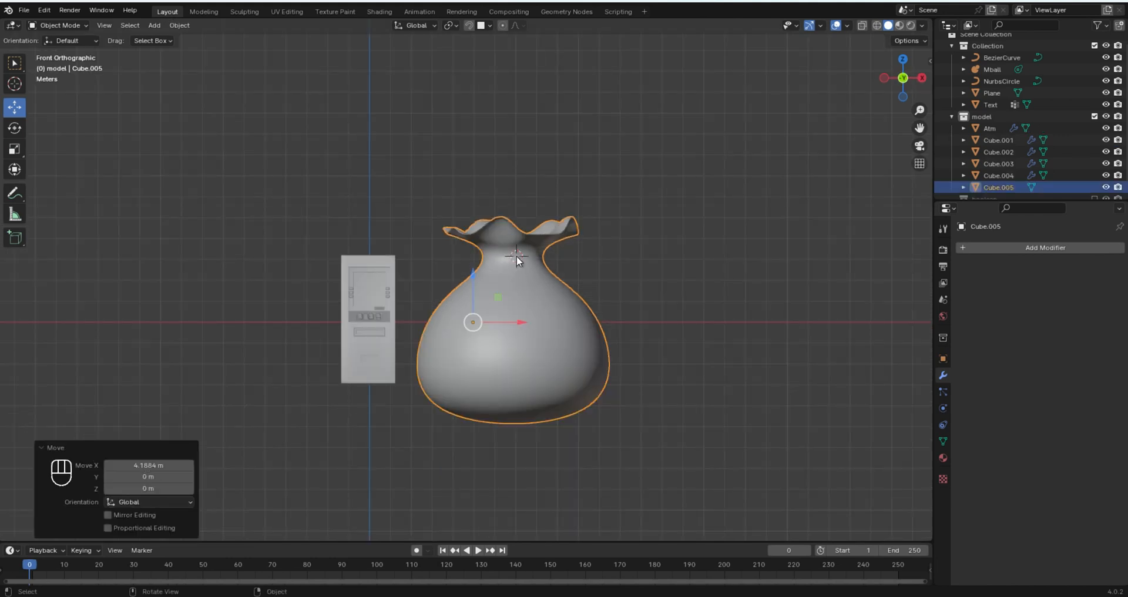
pyautogui.hotkey('shift', 'a')
pyautogui.moveTo(522, 257)
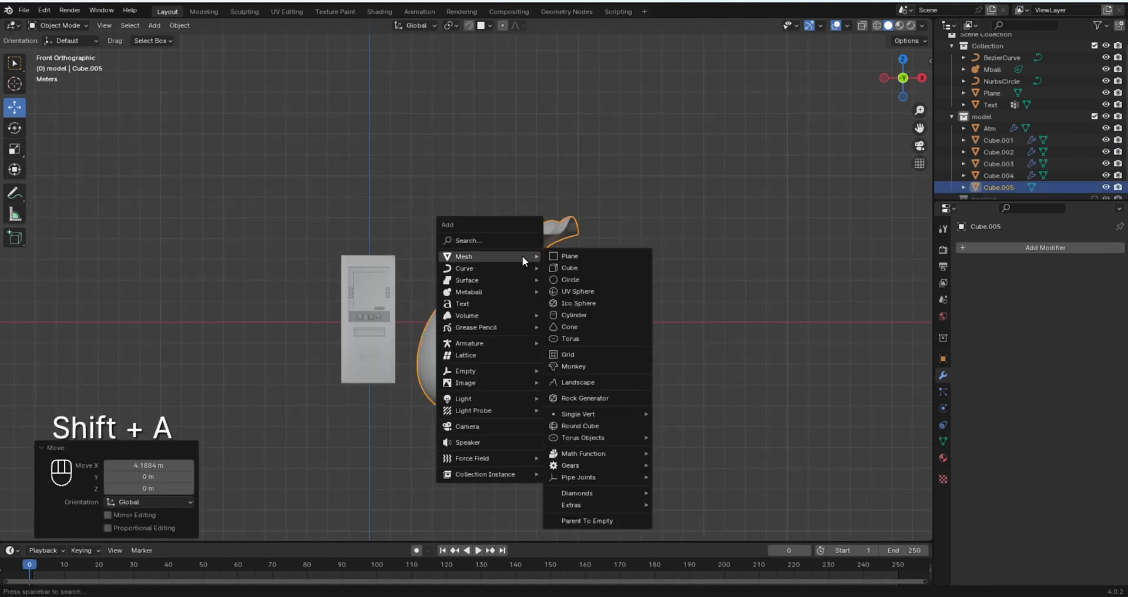
pyautogui.click(573, 338)
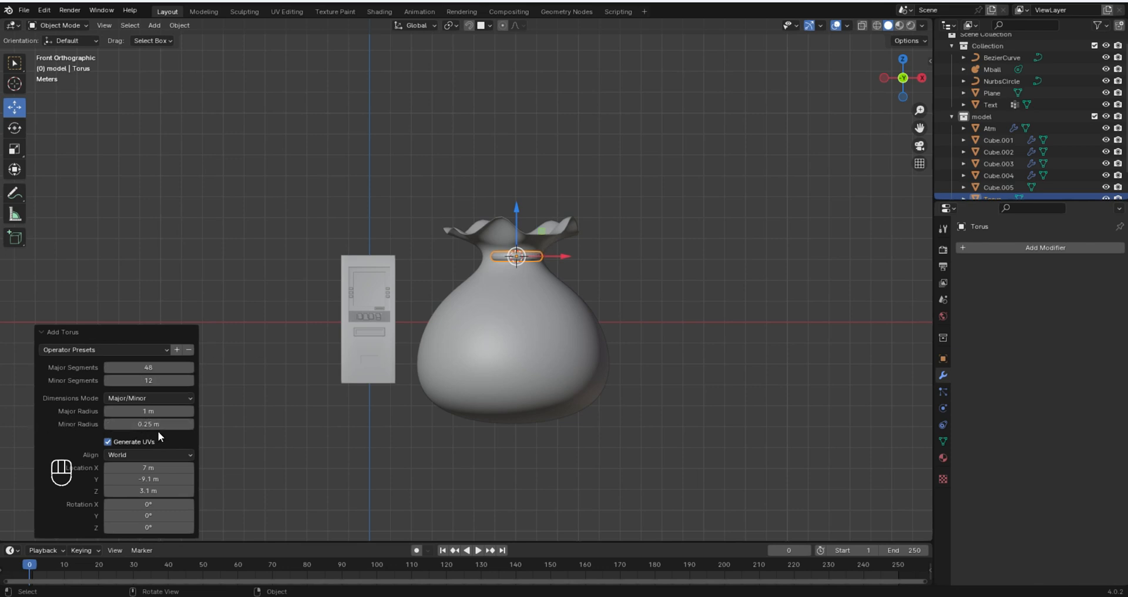
# - Enlarge the torus mesh in Edit Mode to wrap around the bag's neck
pyautogui.press('Tab')
pyautogui.scroll(2, 569, 231)
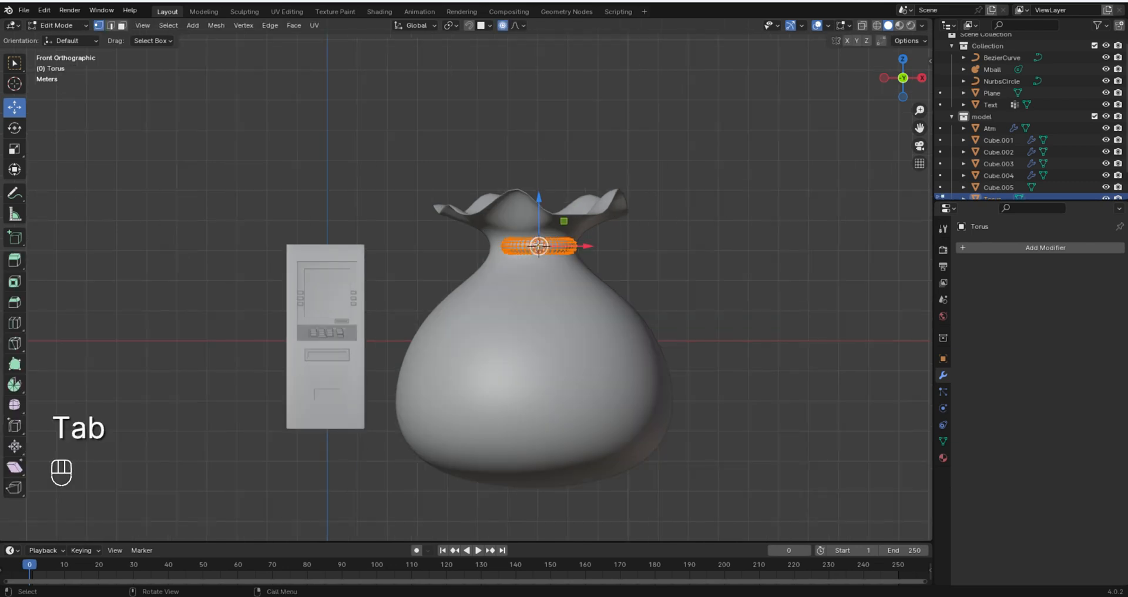
pyautogui.press('s')
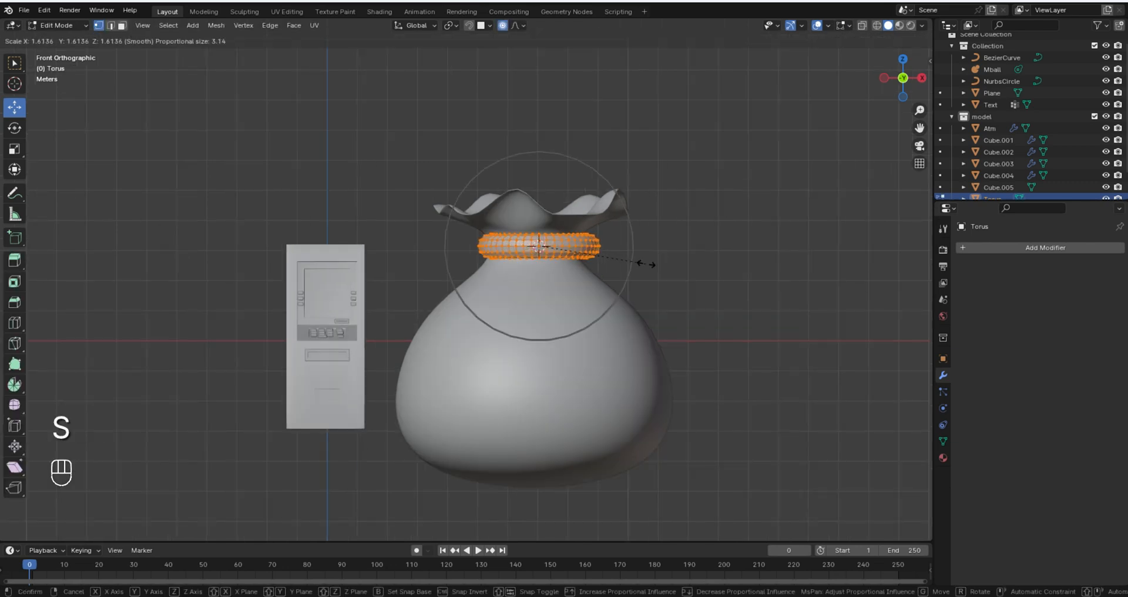
pyautogui.click(656, 267)
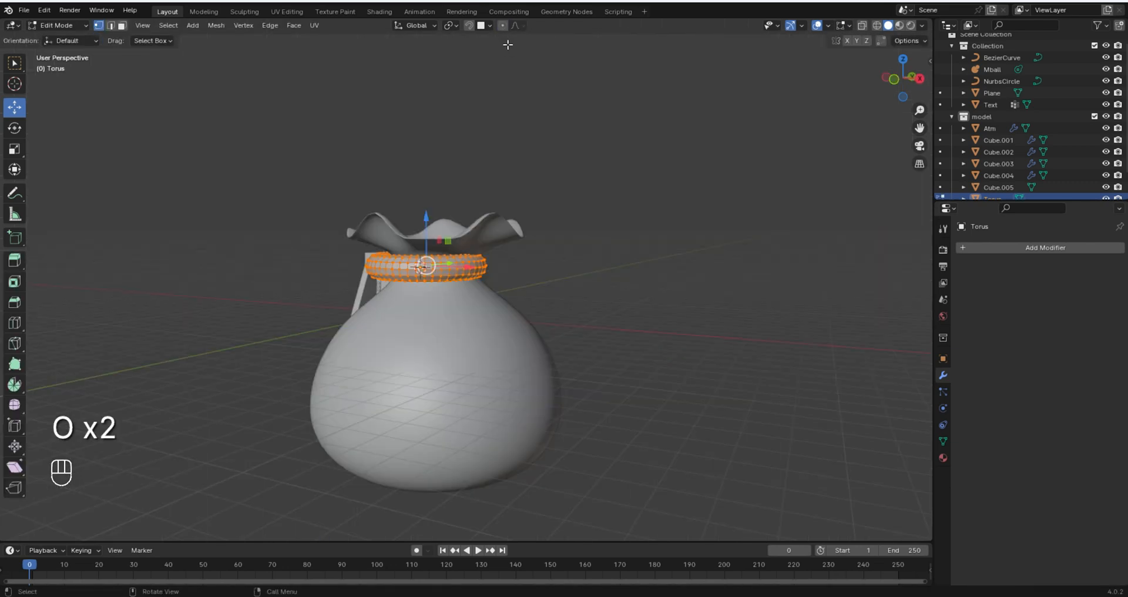
pyautogui.moveTo(490, 261); pyautogui.dragTo(546, 282, button='middle')
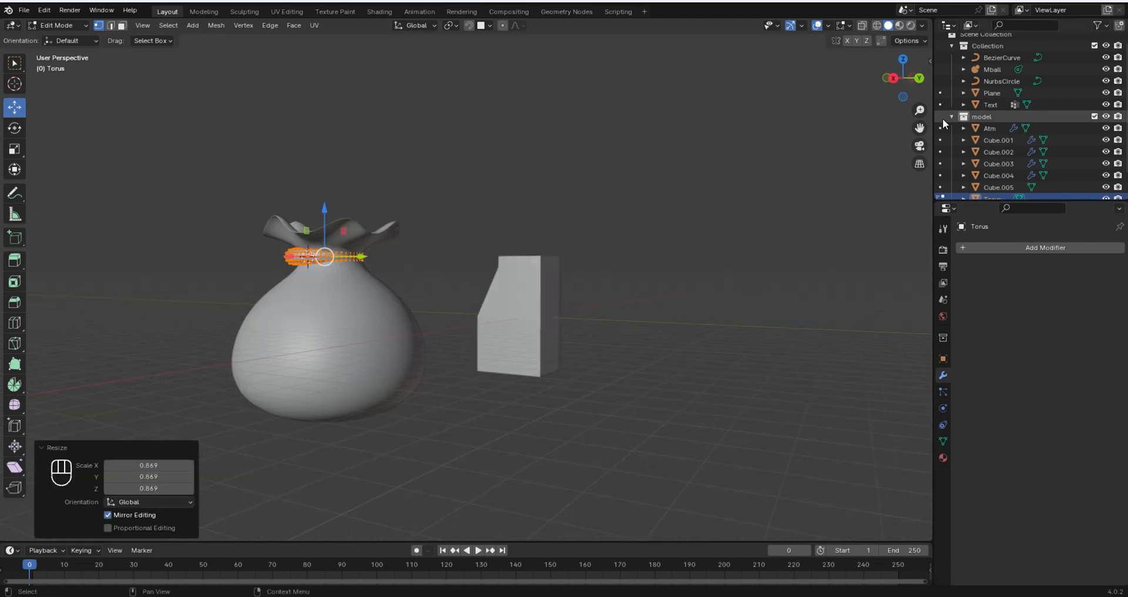
# - Shift the torus along Y and Z to centre it on the neck and scale it to fit
pyautogui.moveTo(920, 128); pyautogui.dragTo(1079, 206)
pyautogui.scroll(3, 534, 376)
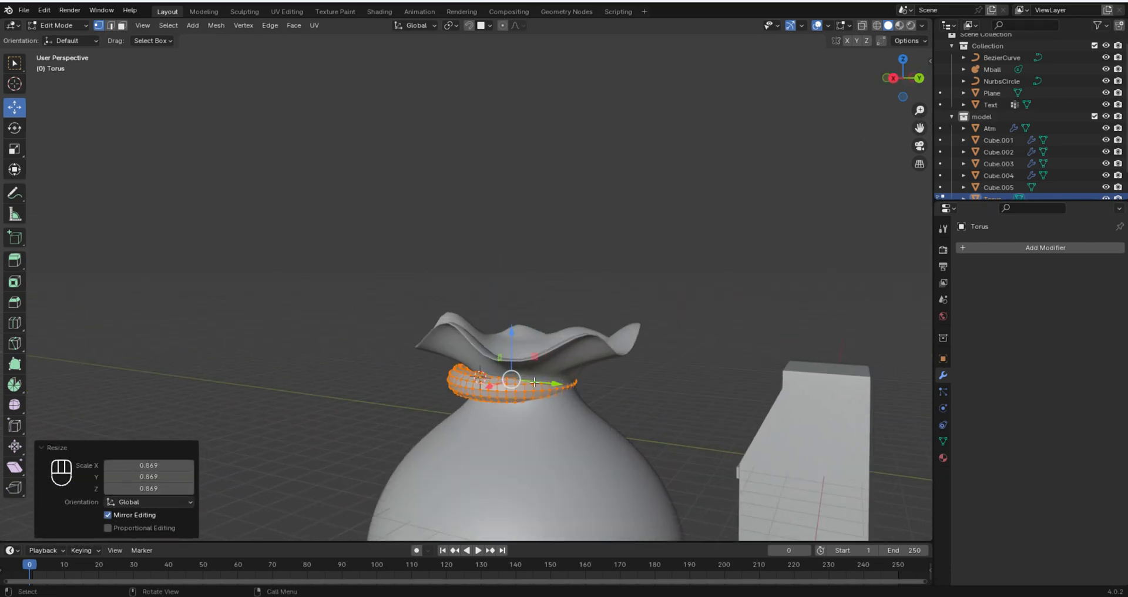
pyautogui.moveTo(555, 385)
pyautogui.mouseDown()
pyautogui.moveTo(579, 388)
pyautogui.moveTo(568, 386)
pyautogui.mouseUp()
pyautogui.moveTo(524, 341); pyautogui.dragTo(524, 350)
pyautogui.moveTo(524, 388); pyautogui.dragTo(526, 391)
pyautogui.press('s')
pyautogui.click(538, 410)
# - From the front view, raise the torus about 0.057 m along Z on the bag's neck
pyautogui.moveTo(538, 410); pyautogui.dragTo(657, 420, button='middle')
pyautogui.press('KP_1')
pyautogui.moveTo(919, 128); pyautogui.dragTo(1035, 79)
pyautogui.scroll(2, 529, 352)
pyautogui.moveTo(526, 330); pyautogui.dragTo(527, 326)
pyautogui.scroll(-4, 588, 311)
pyautogui.moveTo(919, 128); pyautogui.dragTo(944, 97)
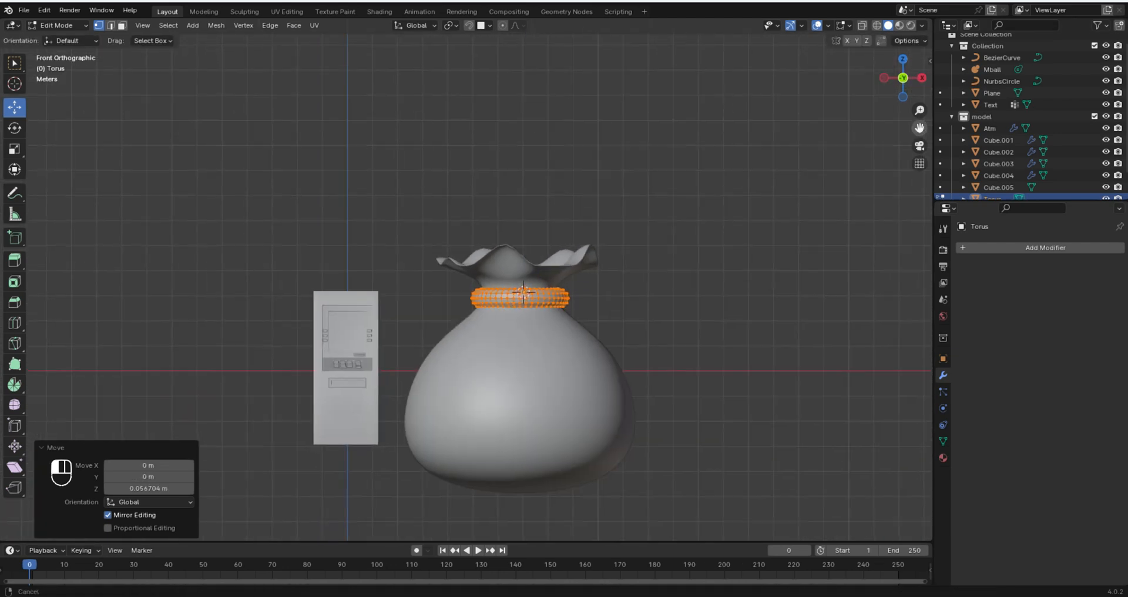
# - Shade the torus smooth in Object Mode and deselect it
pyautogui.press('Tab')
pyautogui.scroll(3, 541, 276)
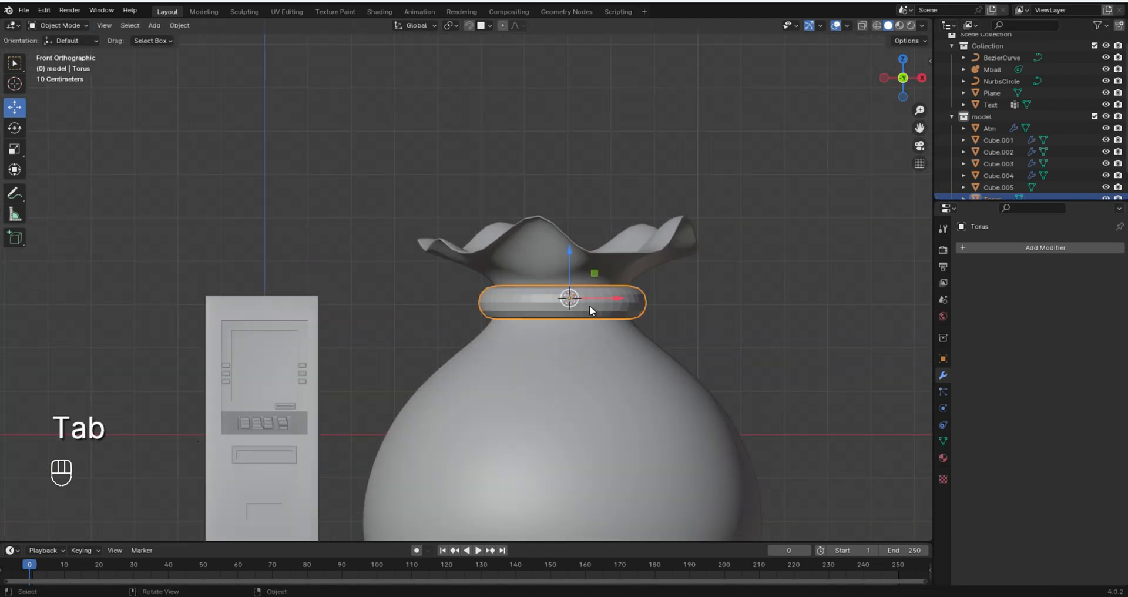
pyautogui.rightClick(532, 216)
pyautogui.click(538, 216)
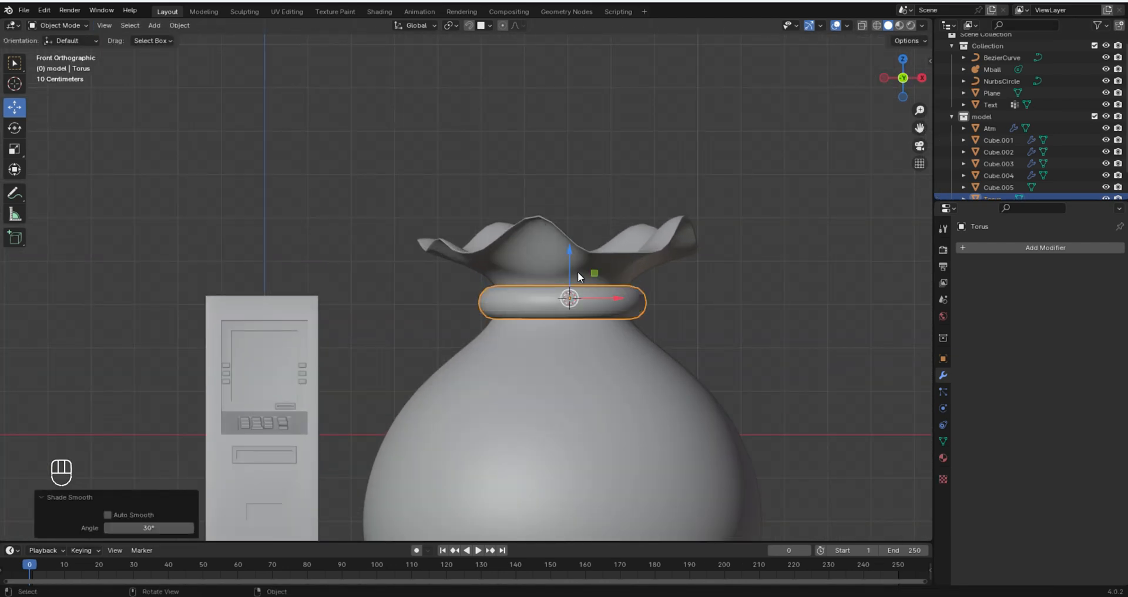
pyautogui.scroll(-3, 578, 272)
pyautogui.click(579, 274)
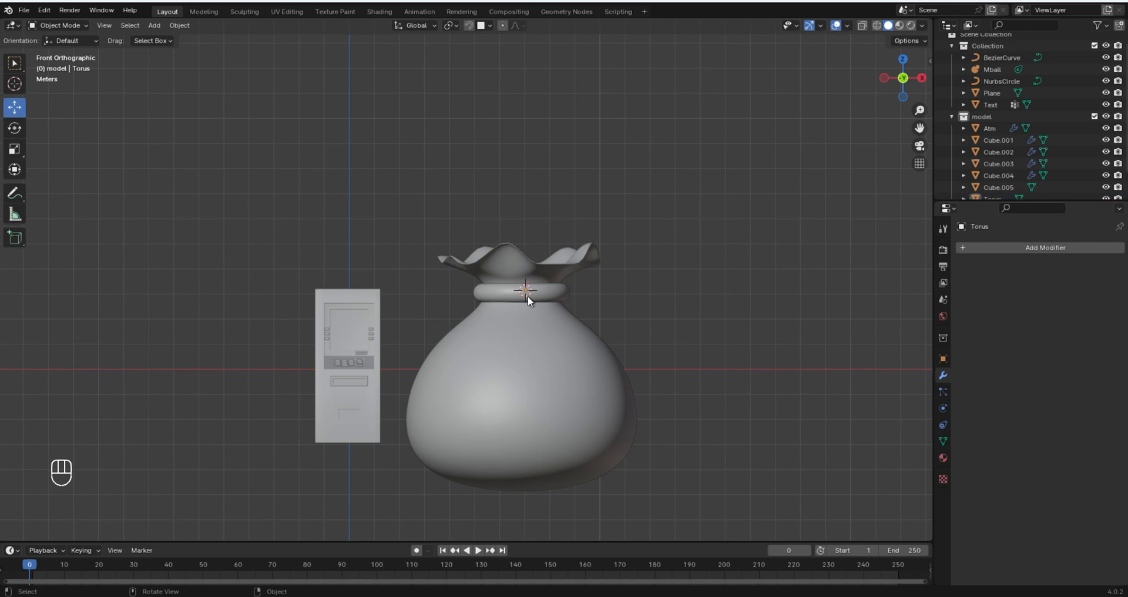
# - Add a cylinder and move its mesh about 6.76 m along X, beside the bag
pyautogui.moveTo(528, 300); pyautogui.dragTo(570, 278, button='middle')
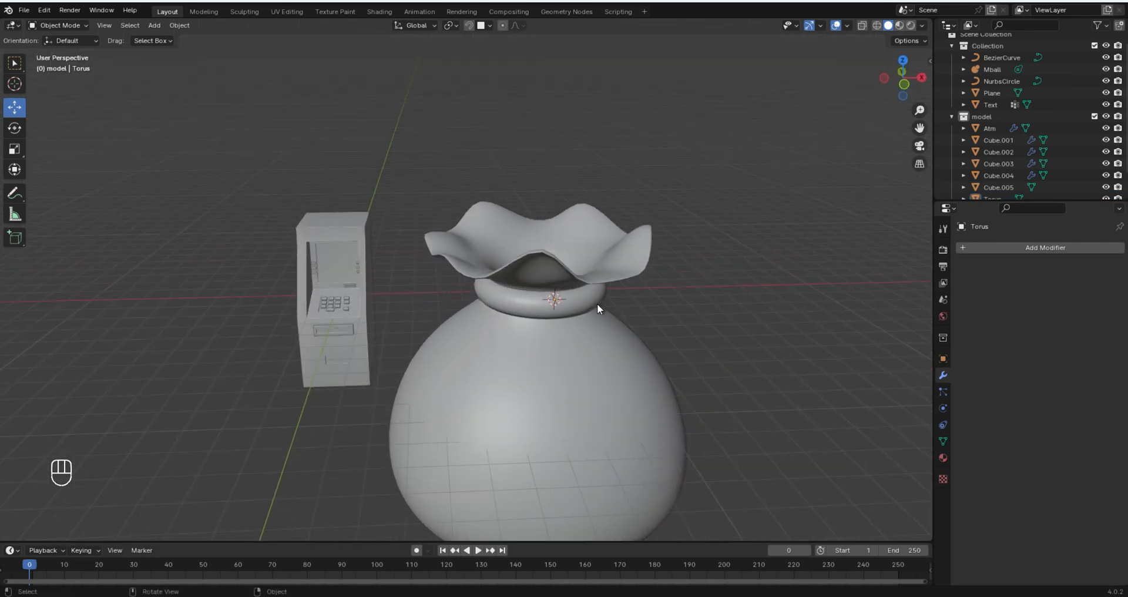
pyautogui.hotkey('shift', 'a')
pyautogui.moveTo(661, 287)
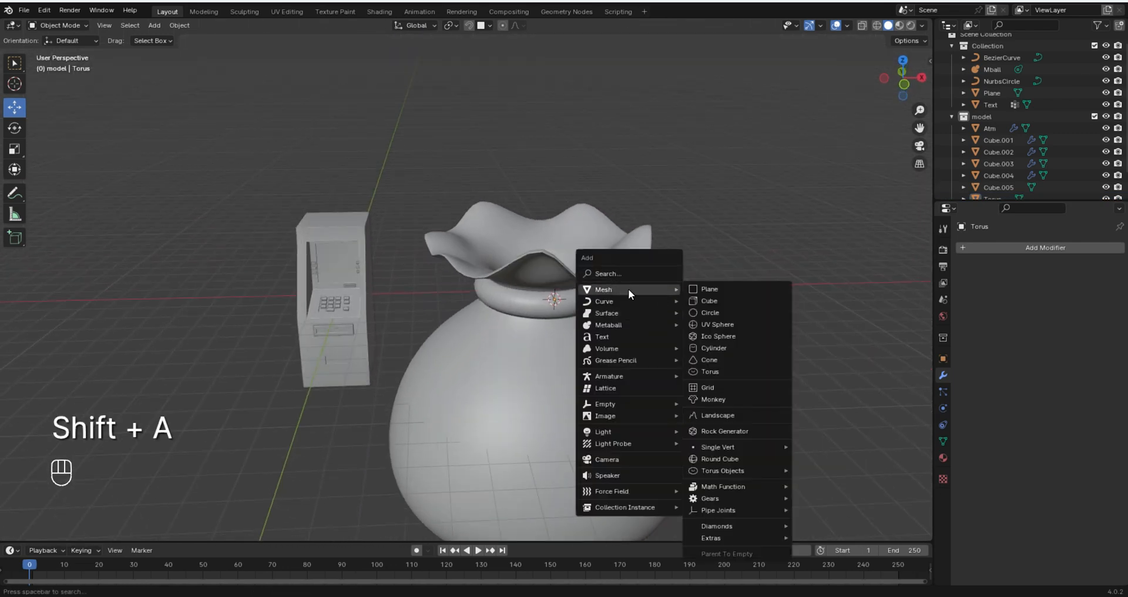
pyautogui.click(721, 347)
pyautogui.press('Tab')
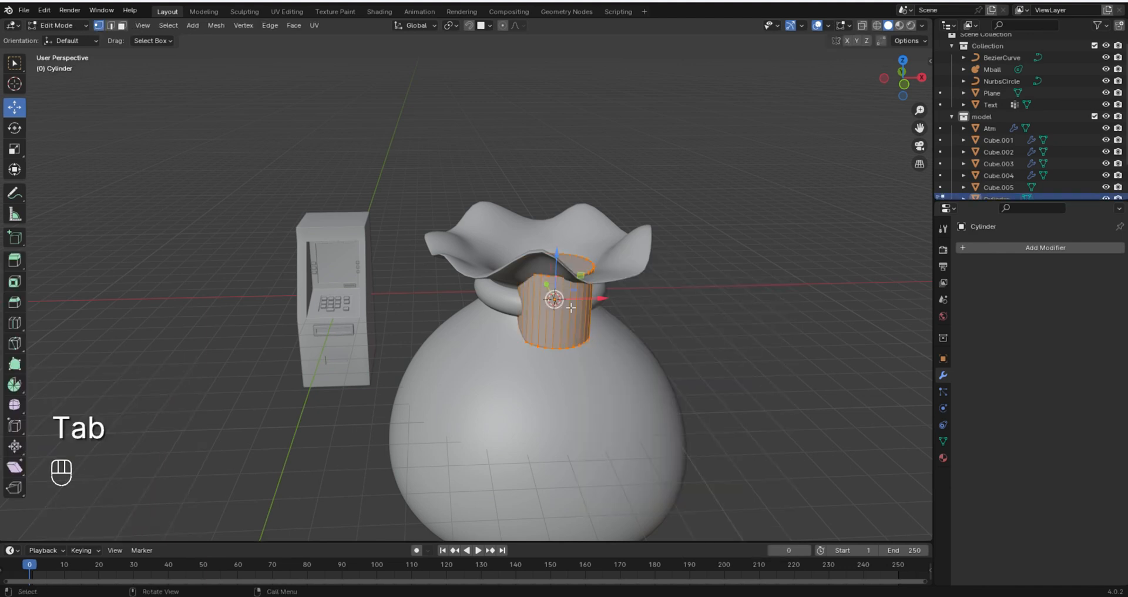
pyautogui.scroll(-3, 599, 302)
pyautogui.moveTo(564, 289); pyautogui.dragTo(706, 287)
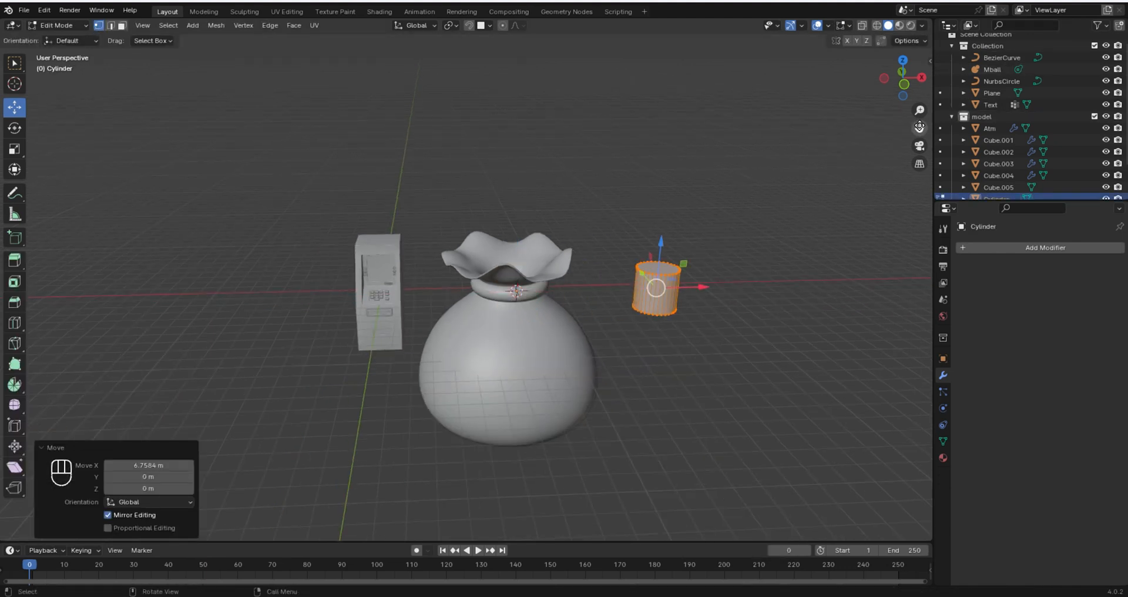
# - Flatten the cylinder to about 0.403 along Z and scale the whole mesh up by about 1.575
pyautogui.press('KP_1')
pyautogui.press('s')
pyautogui.press('z')
pyautogui.click(573, 316)
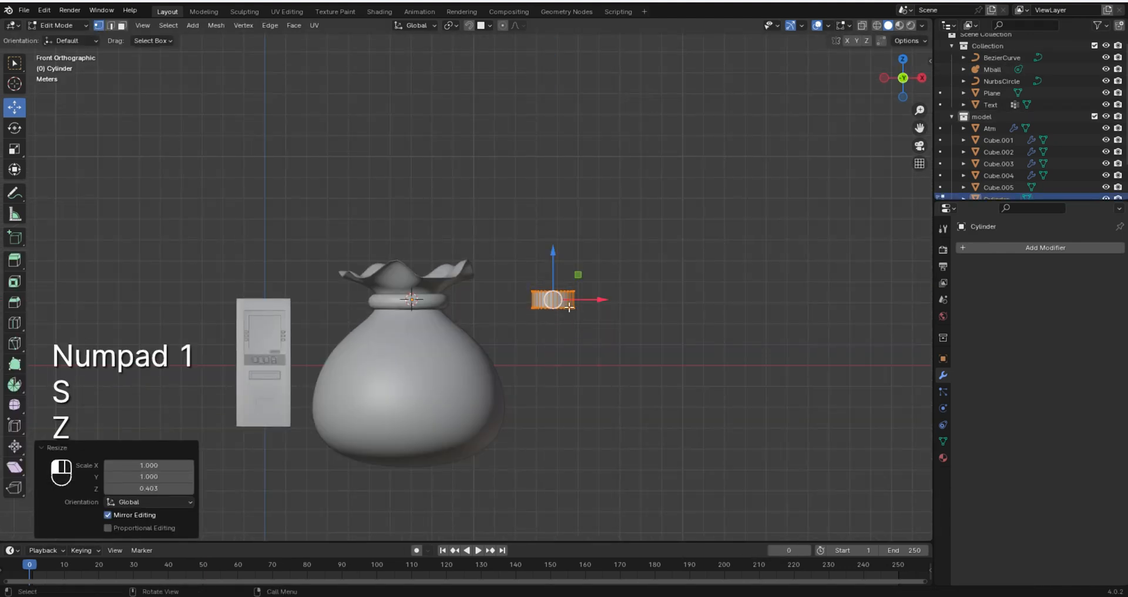
pyautogui.press('s')
pyautogui.moveTo(634, 319); pyautogui.dragTo(622, 398, button='middle')
pyautogui.click(694, 408)
pyautogui.scroll(2, 694, 408)
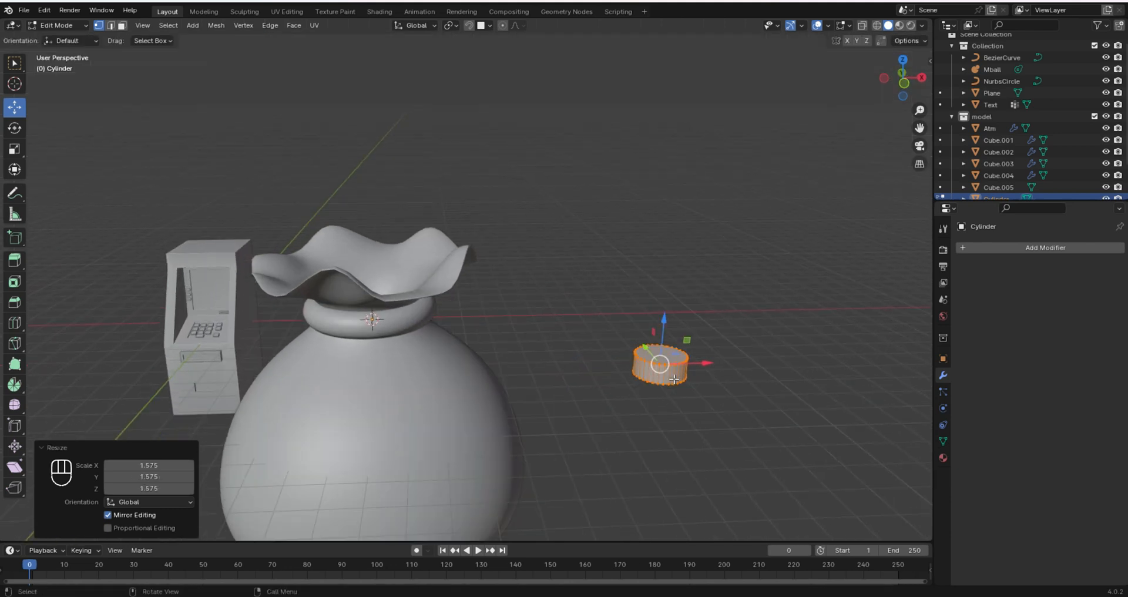
# - Flatten the cylinder further along Z into a thin coin shape
pyautogui.press('KP_1')
pyautogui.moveTo(851, 181); pyautogui.dragTo(840, 217, button='middle')
pyautogui.press('s')
pyautogui.press('z')
pyautogui.click(617, 377)
pyautogui.moveTo(617, 378); pyautogui.dragTo(608, 411, button='middle')
# - Select the coin's top and bottom cap faces in face mode and inset them by about 0.058 m
pyautogui.click(122, 26)
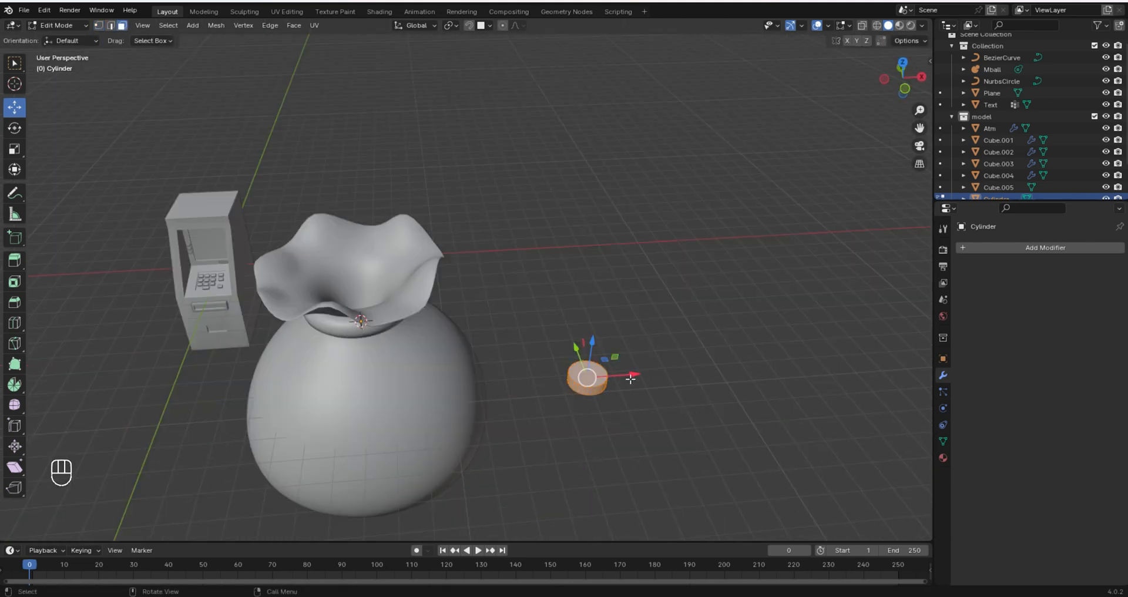
pyautogui.click(596, 376)
pyautogui.moveTo(595, 376); pyautogui.dragTo(643, 250, button='middle')
pyautogui.keyDown('shift'); pyautogui.click(646, 253); pyautogui.keyUp('shift')
pyautogui.press('KP_1')
pyautogui.moveTo(646, 329); pyautogui.dragTo(650, 455, button='middle')
pyautogui.scroll(1, 647, 382)
pyautogui.hotkey('ctrl', 'z')
pyautogui.scroll(-3, 654, 368)
pyautogui.scroll(1, 701, 365)
pyautogui.press('i')
pyautogui.click(693, 363)
# - Scale the coin's inset cap faces by about 1.048
pyautogui.scroll(2, 685, 367)
pyautogui.press('s')
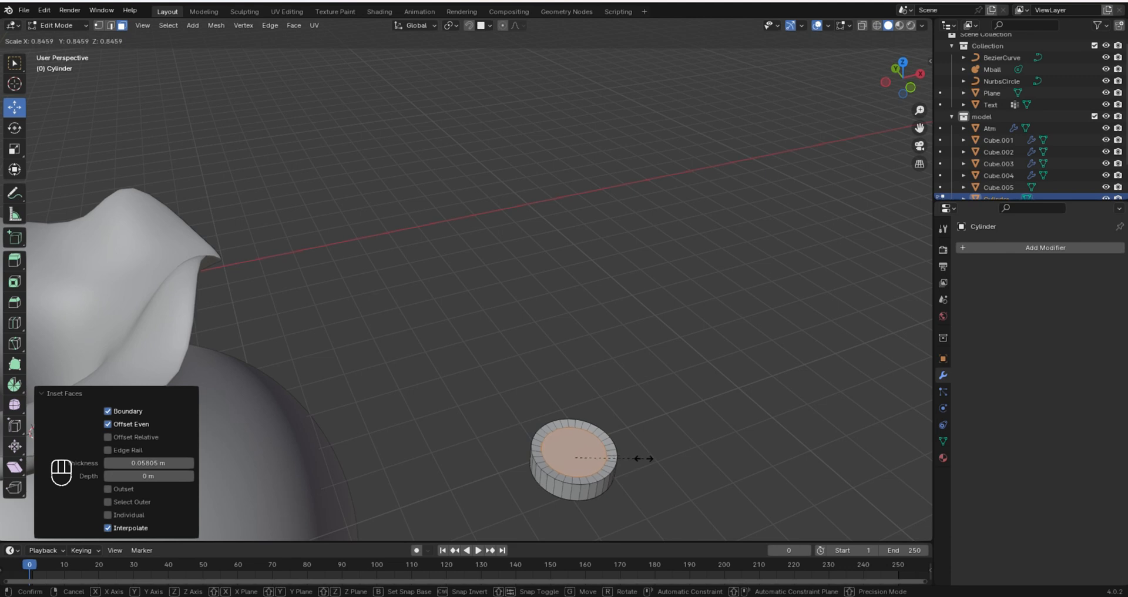
pyautogui.click(652, 455)
pyautogui.moveTo(641, 443); pyautogui.dragTo(593, 373, button='middle')
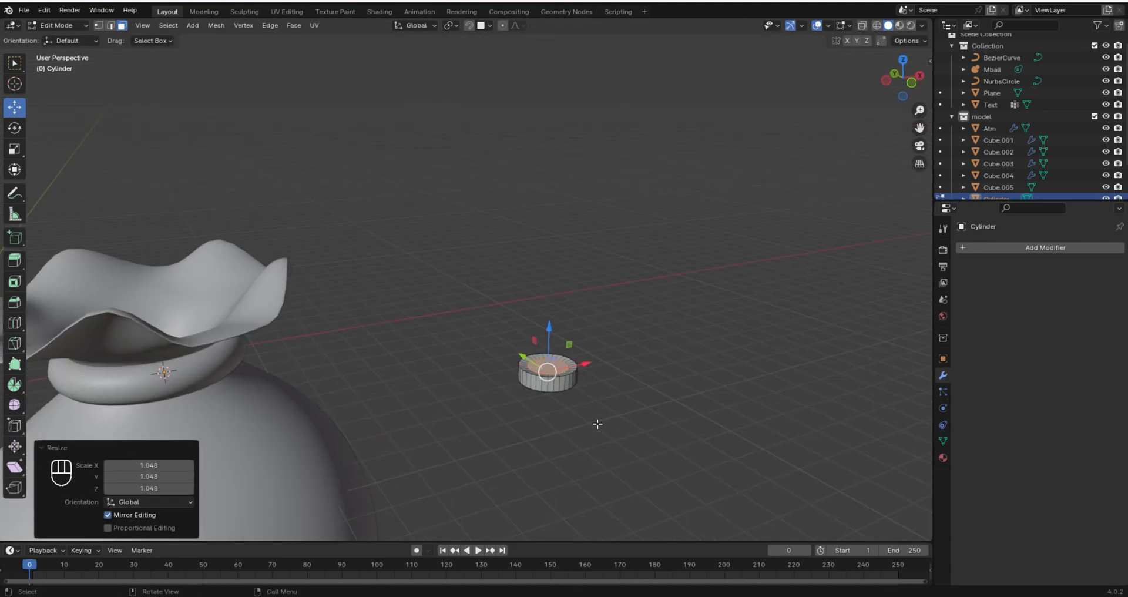
# - Extrude the coin's inset cap faces inward along their normals to recess them, and return to Object Mode
pyautogui.moveTo(597, 423)
pyautogui.mouseDown(button='middle')
pyautogui.moveTo(594, 353)
pyautogui.moveTo(594, 408)
pyautogui.mouseUp(button='middle')
pyautogui.hotkey('alt', 'e')
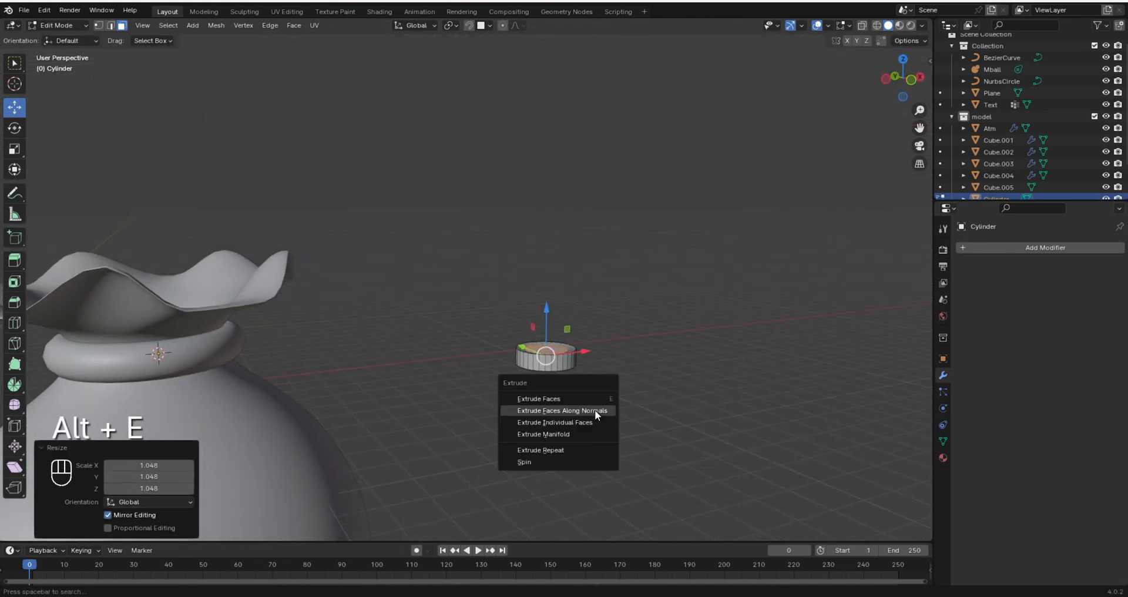
pyautogui.click(595, 410)
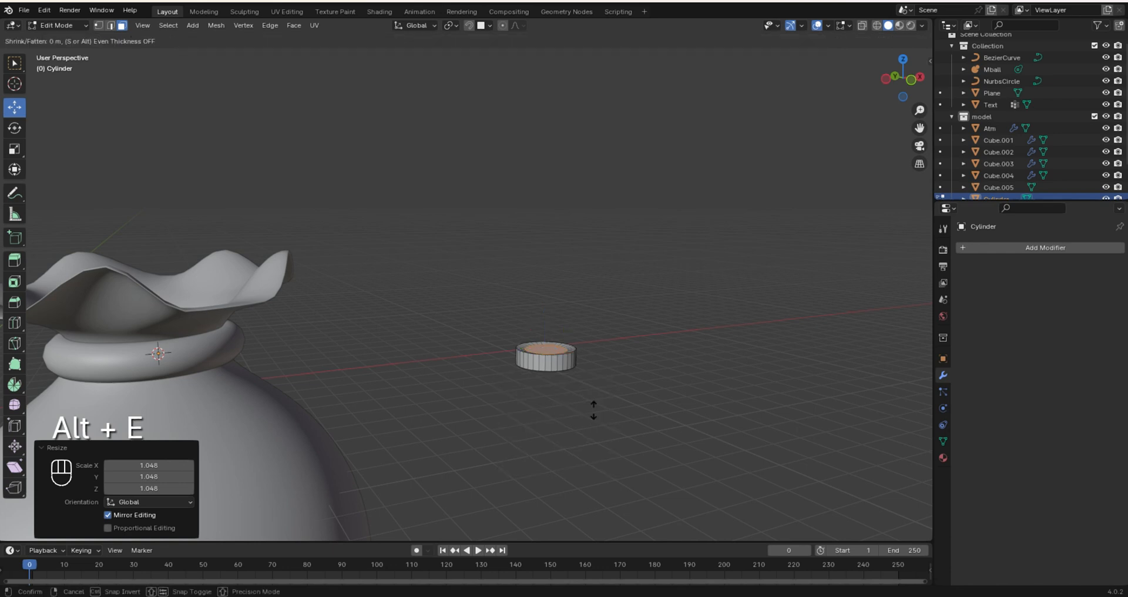
pyautogui.click(593, 408)
pyautogui.scroll(4, 651, 340)
pyautogui.press('Tab')
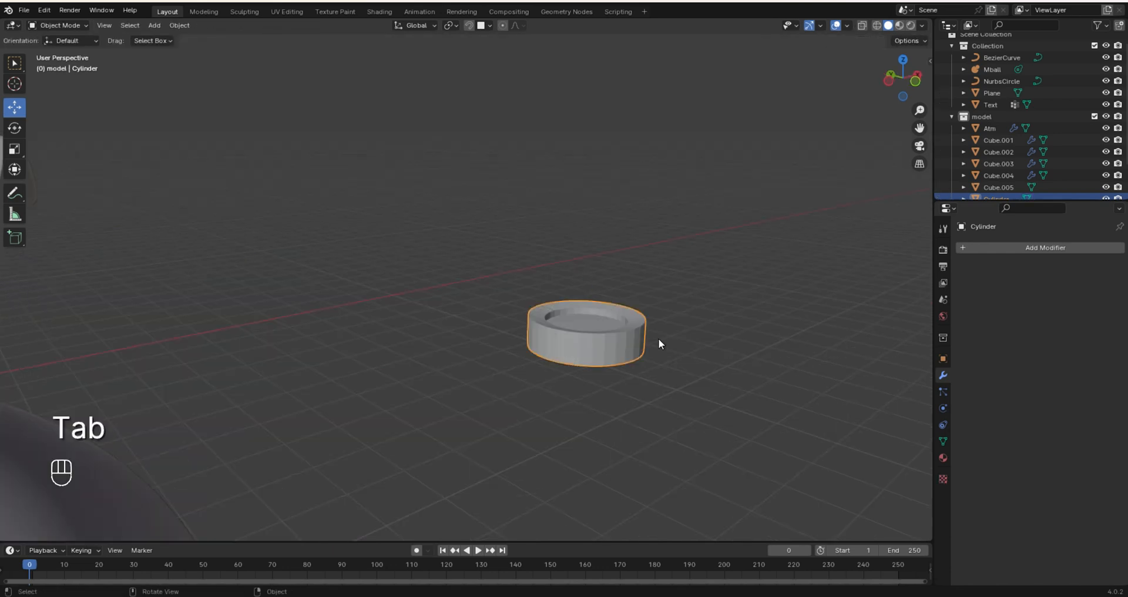
# - Shade the coin smooth with Auto Smooth enabled at 30°
pyautogui.rightClick(603, 337)
pyautogui.click(589, 336)
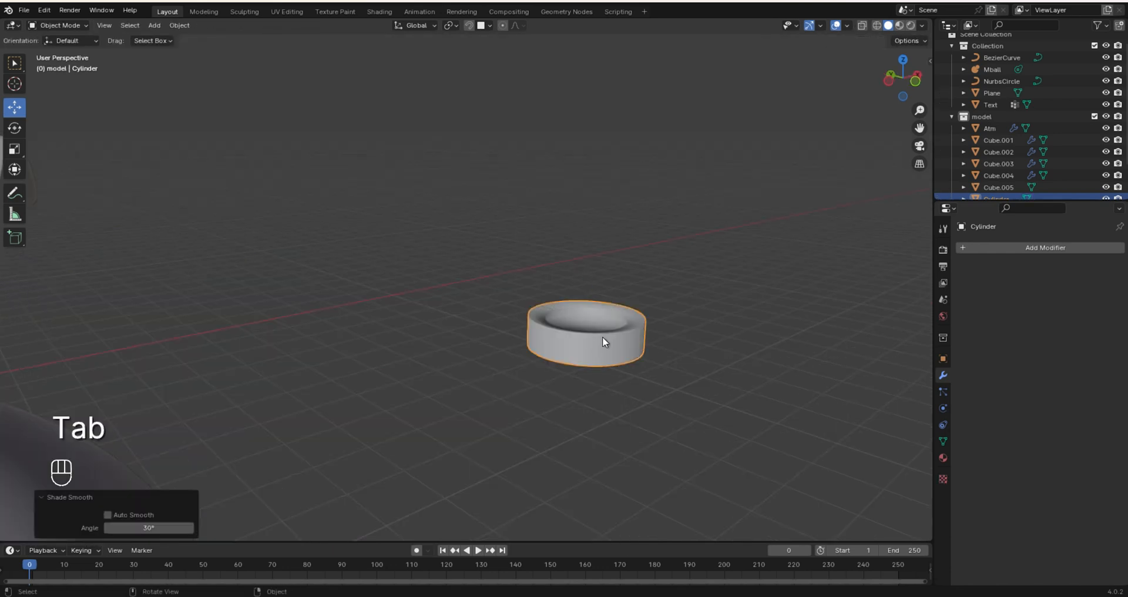
pyautogui.rightClick(609, 339)
pyautogui.click(588, 344)
pyautogui.moveTo(619, 357); pyautogui.dragTo(572, 359, button='middle')
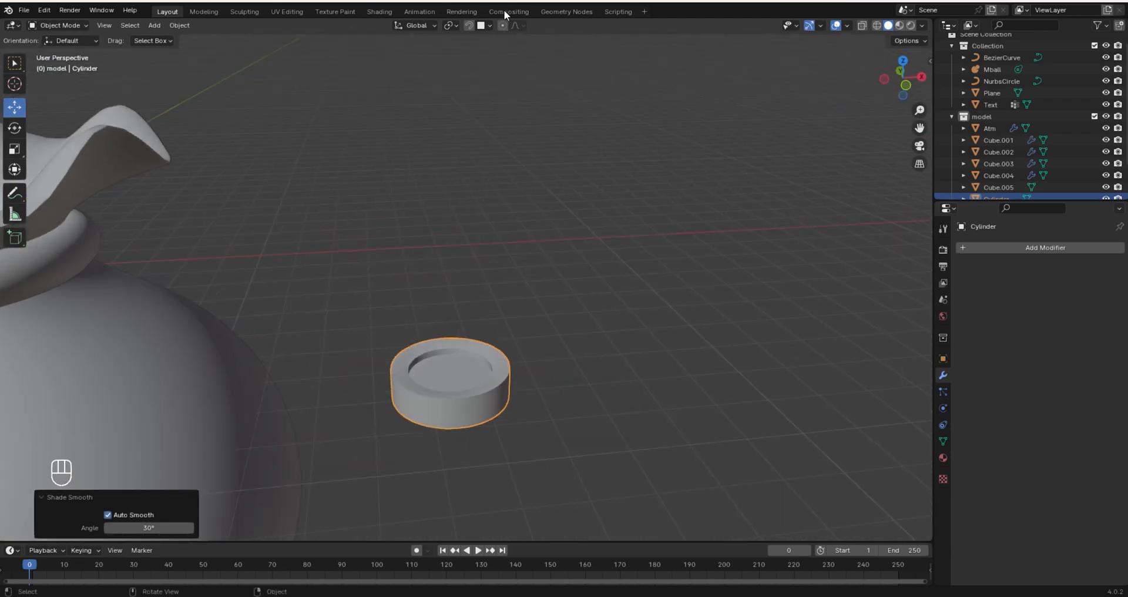
# - In Edit Mode, select the coin's entire mesh and move it about -6.565 m along X to the bag's neck
pyautogui.scroll(-5, 617, 286)
pyautogui.press('Tab')
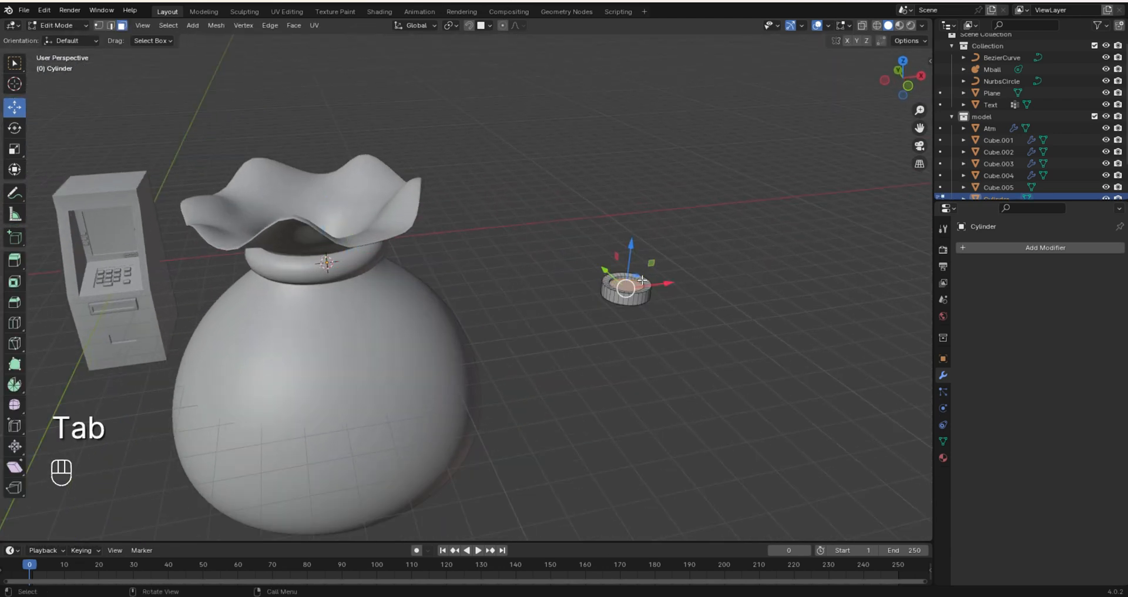
pyautogui.press('a')
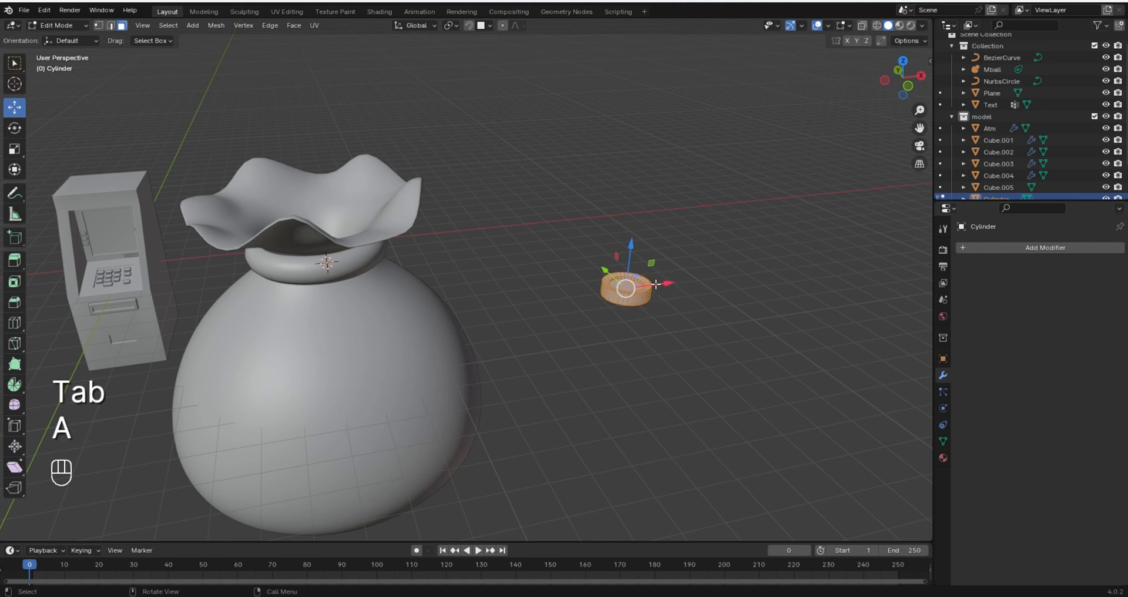
pyautogui.press('KP_1')
pyautogui.moveTo(625, 248); pyautogui.dragTo(388, 248)
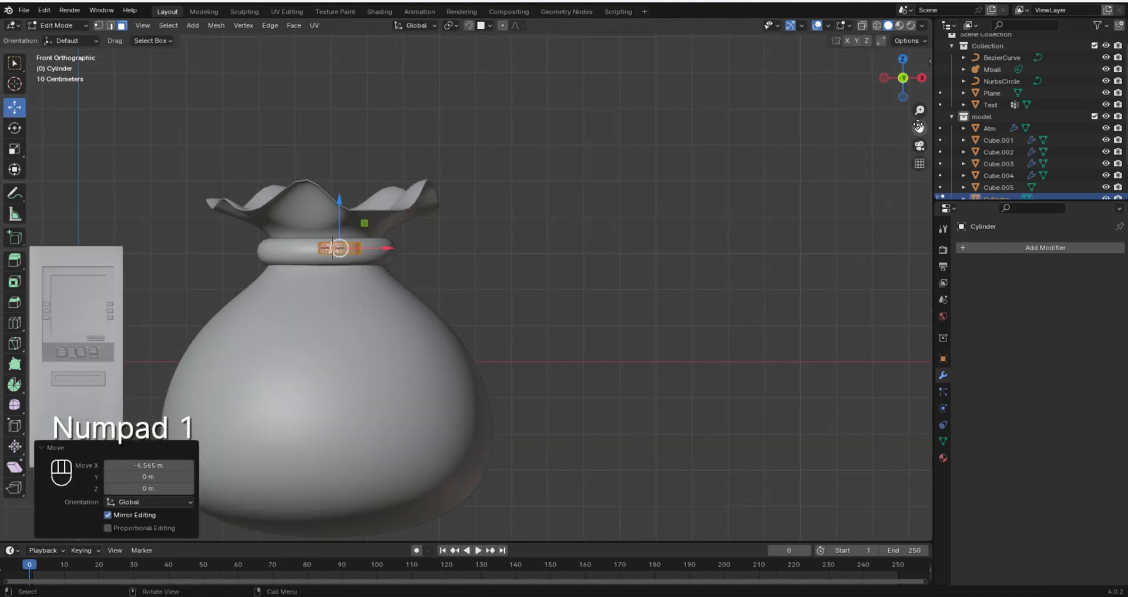
# - Position the coin mesh inside the bag's wavy opening by adjusting its height and depth
pyautogui.moveTo(918, 125); pyautogui.dragTo(1108, 260)
pyautogui.moveTo(646, 282); pyautogui.dragTo(634, 334, button='middle')
pyautogui.moveTo(552, 335); pyautogui.dragTo(551, 302)
pyautogui.moveTo(635, 282); pyautogui.dragTo(664, 328, button='middle')
pyautogui.moveTo(505, 235); pyautogui.dragTo(502, 219)
pyautogui.moveTo(664, 282); pyautogui.dragTo(634, 218, button='middle')
pyautogui.moveTo(518, 244); pyautogui.dragTo(518, 279)
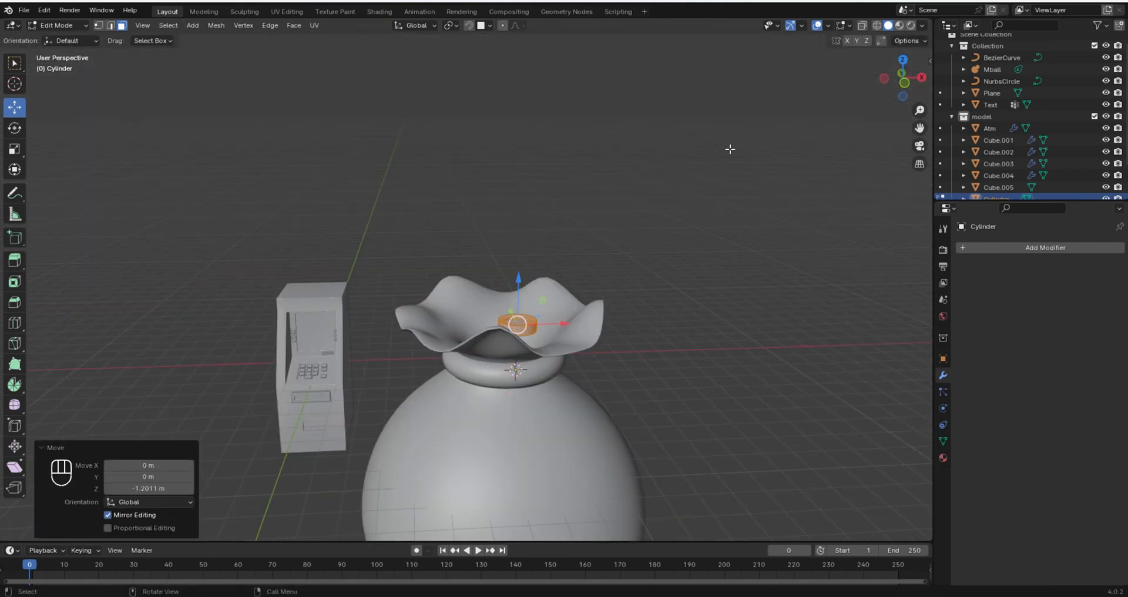
pyautogui.moveTo(730, 149); pyautogui.dragTo(717, 175, button='middle')
pyautogui.moveTo(524, 275); pyautogui.dragTo(520, 277)
# - Scale the coin mesh up slightly and shift it about 0.37 m along Y within the bag's opening
pyautogui.scroll(2, 521, 288)
pyautogui.press('s')
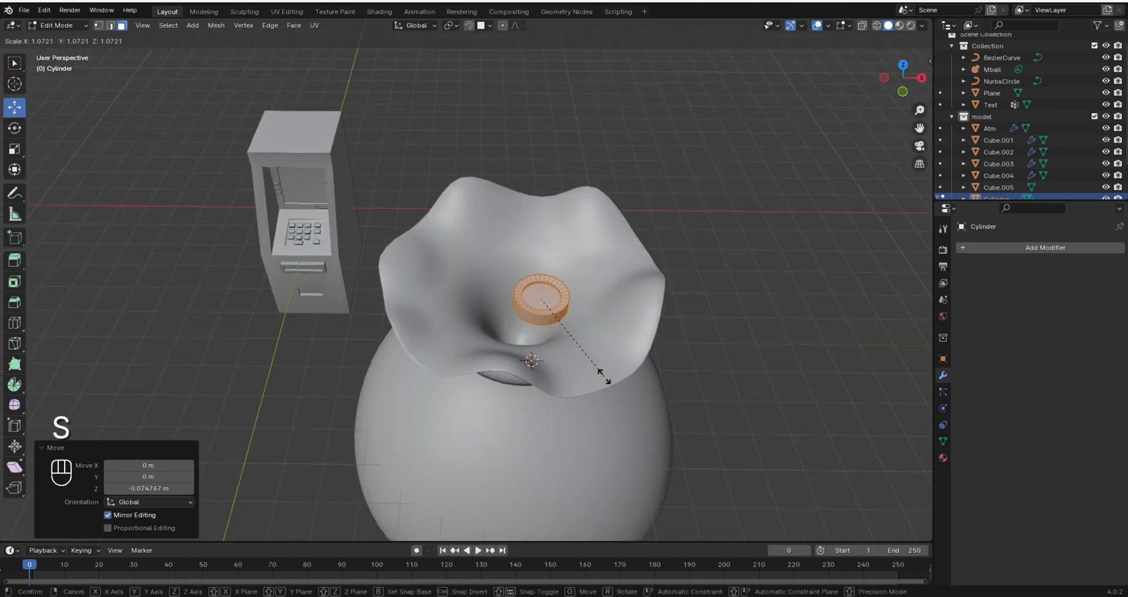
pyautogui.click(616, 390)
pyautogui.moveTo(581, 353); pyautogui.dragTo(525, 283, button='middle')
pyautogui.moveTo(589, 345); pyautogui.dragTo(604, 348)
pyautogui.moveTo(558, 170); pyautogui.dragTo(602, 249, button='middle')
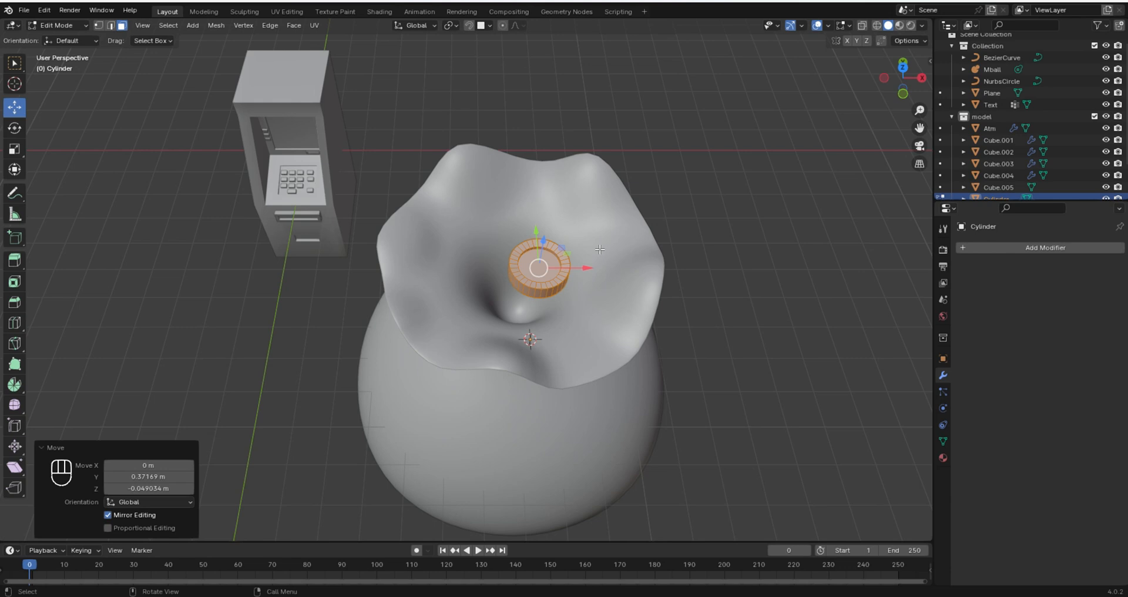
# - Return to Object Mode and set the coin's origin to its geometry
pyautogui.press('Tab')
pyautogui.moveTo(599, 249); pyautogui.dragTo(217, 114, button='middle')
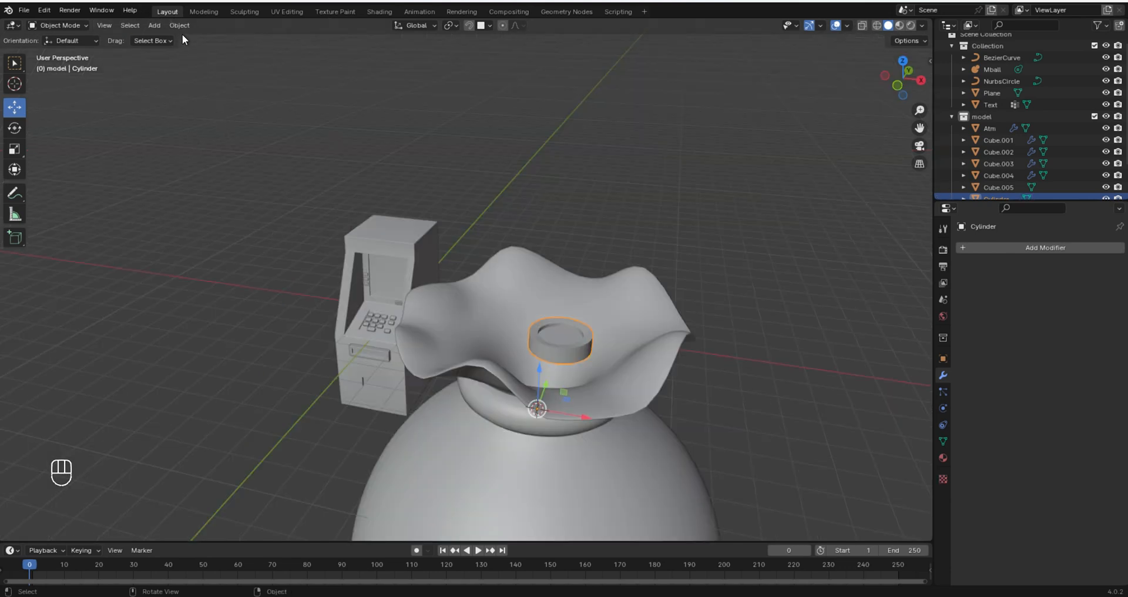
pyautogui.click(180, 25)
pyautogui.moveTo(199, 50)
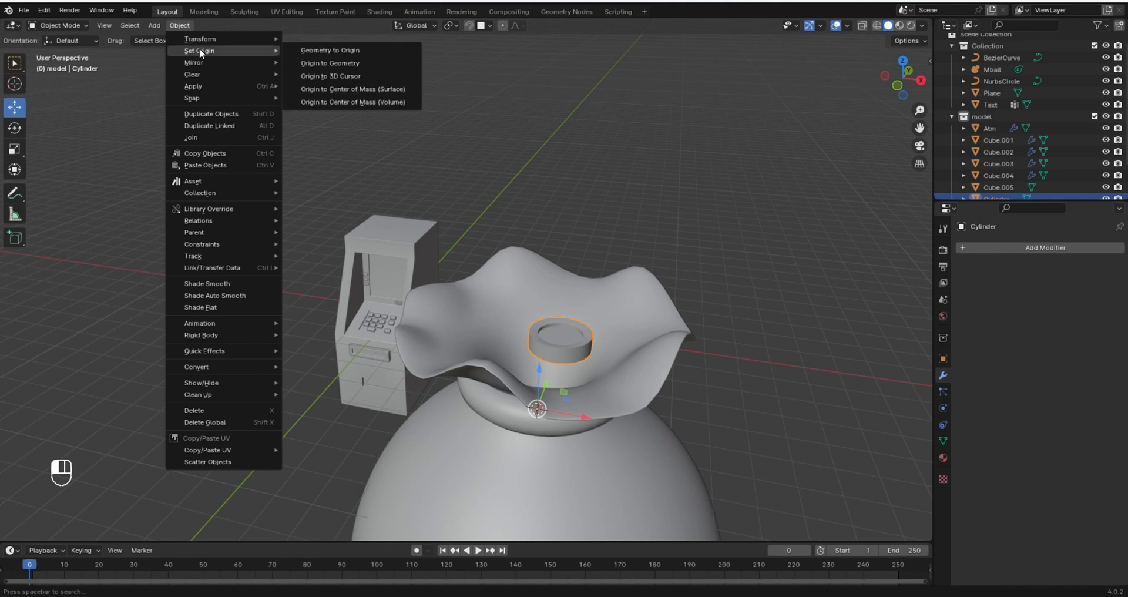
pyautogui.click(344, 64)
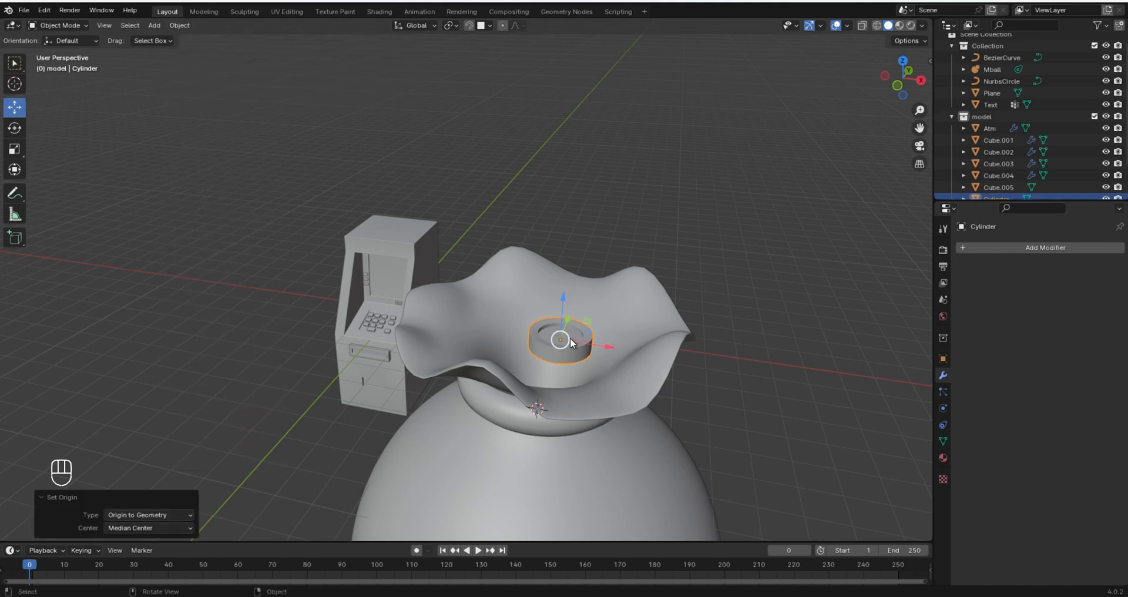
pyautogui.moveTo(566, 316); pyautogui.dragTo(568, 358, button='middle')
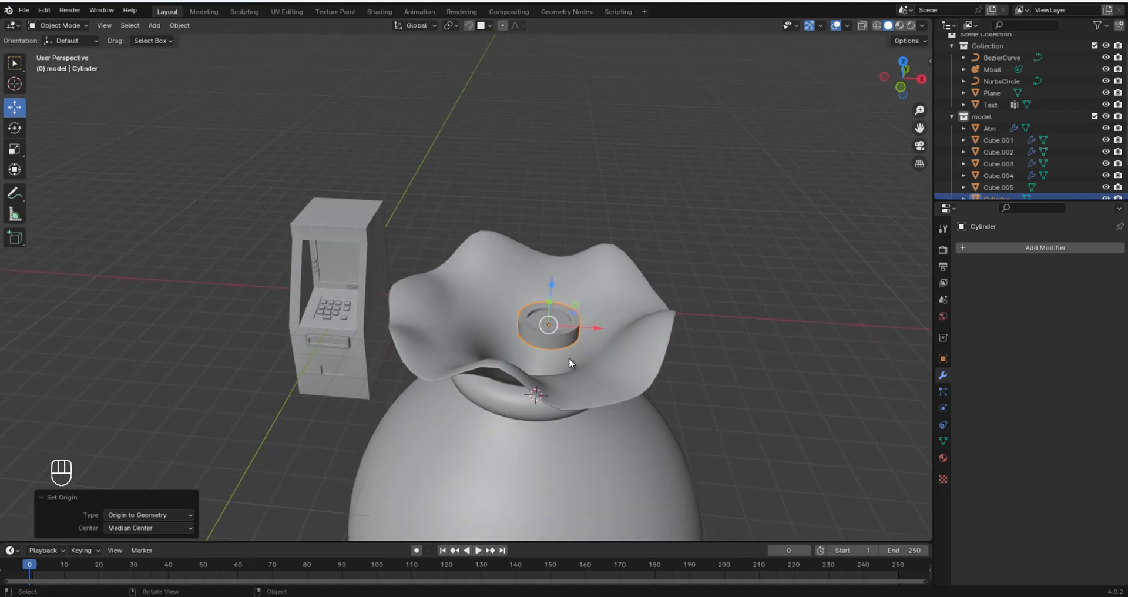
# - Make a linked duplicate of the coin, place it beside the original along X, and tilt it against the bag's rim
pyautogui.hotkey('alt', 'd')
pyautogui.press('x')
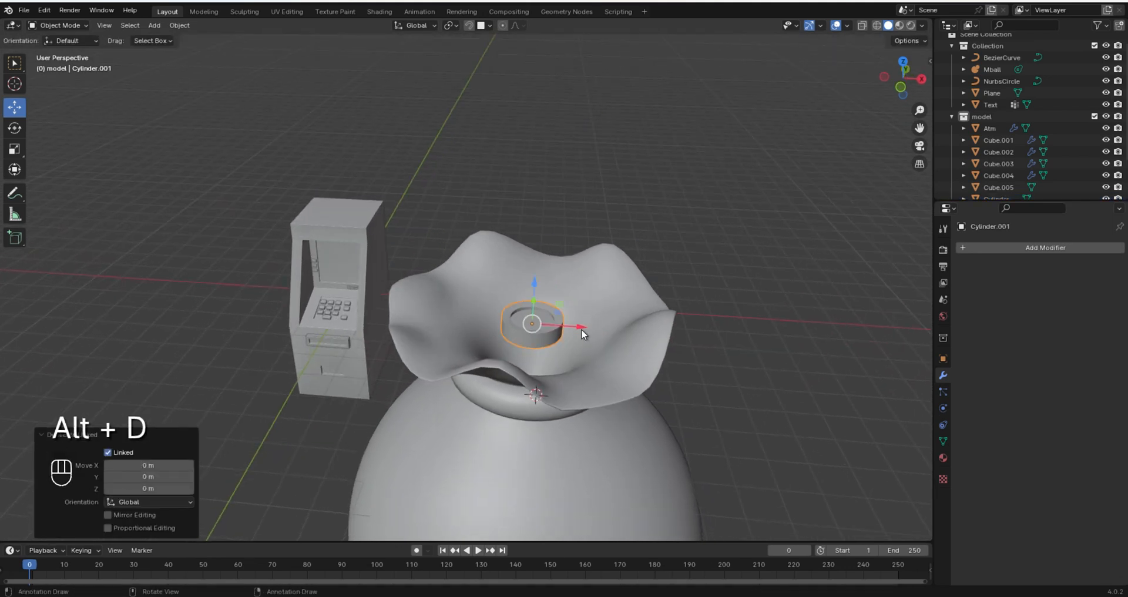
pyautogui.moveTo(638, 327); pyautogui.dragTo(638, 329)
pyautogui.moveTo(596, 296); pyautogui.dragTo(598, 277)
pyautogui.press('r')
pyautogui.moveTo(639, 311)
pyautogui.mouseDown()
pyautogui.moveTo(656, 312)
pyautogui.moveTo(628, 310)
pyautogui.mouseUp()
pyautogui.click(653, 292)
# - Make a linked duplicate of the central coin in top view and move it along Y directly behind the original
pyautogui.press('KP_7')
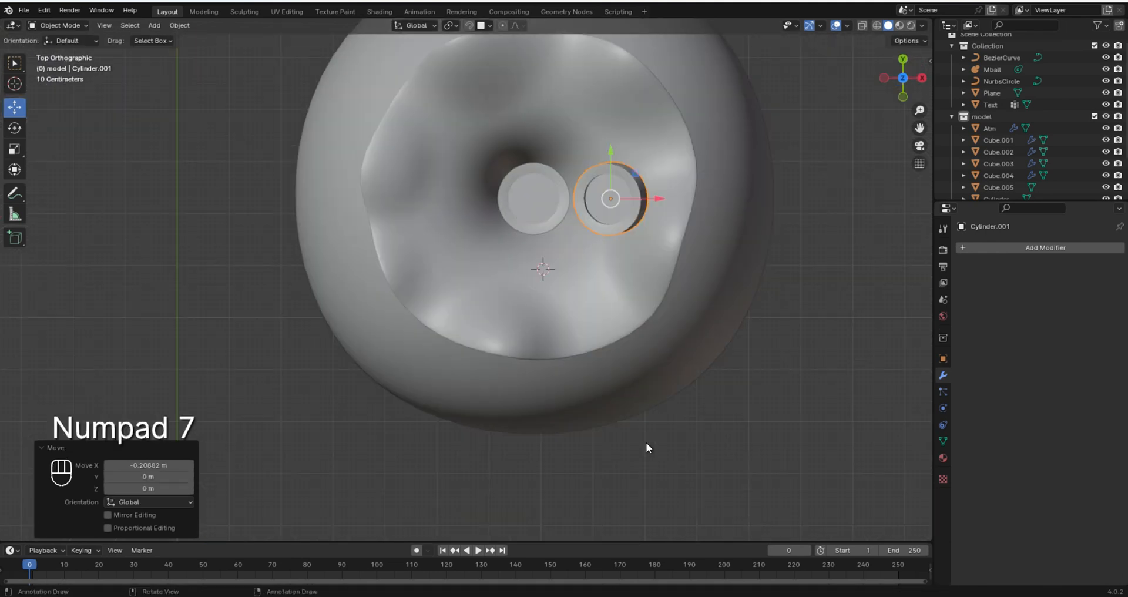
pyautogui.click(539, 196)
pyautogui.hotkey('alt', 'd')
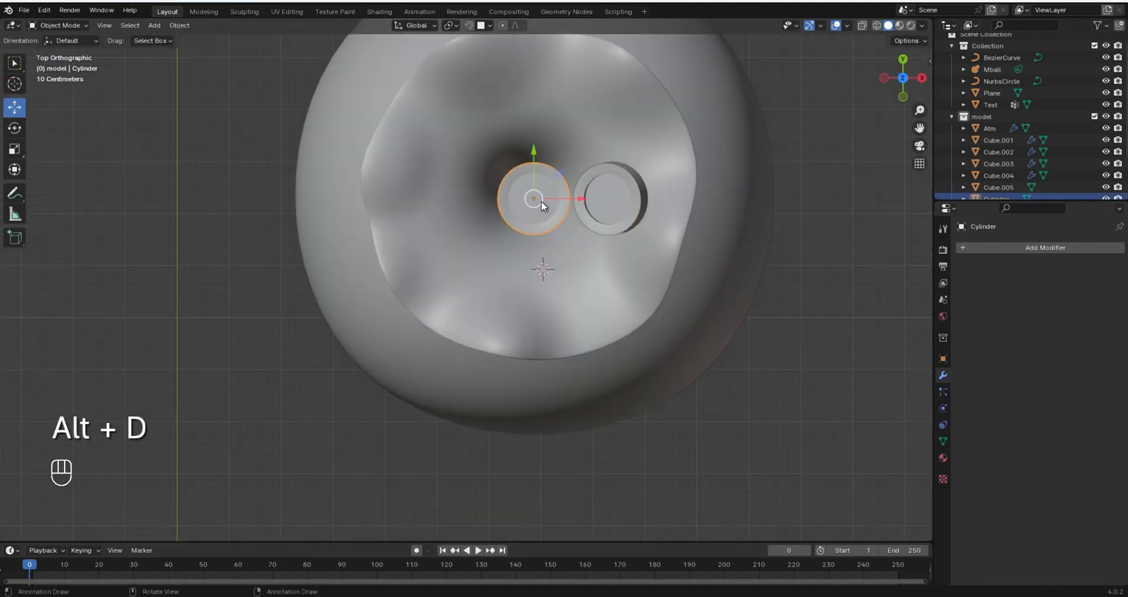
pyautogui.hotkey('alt', 'd')
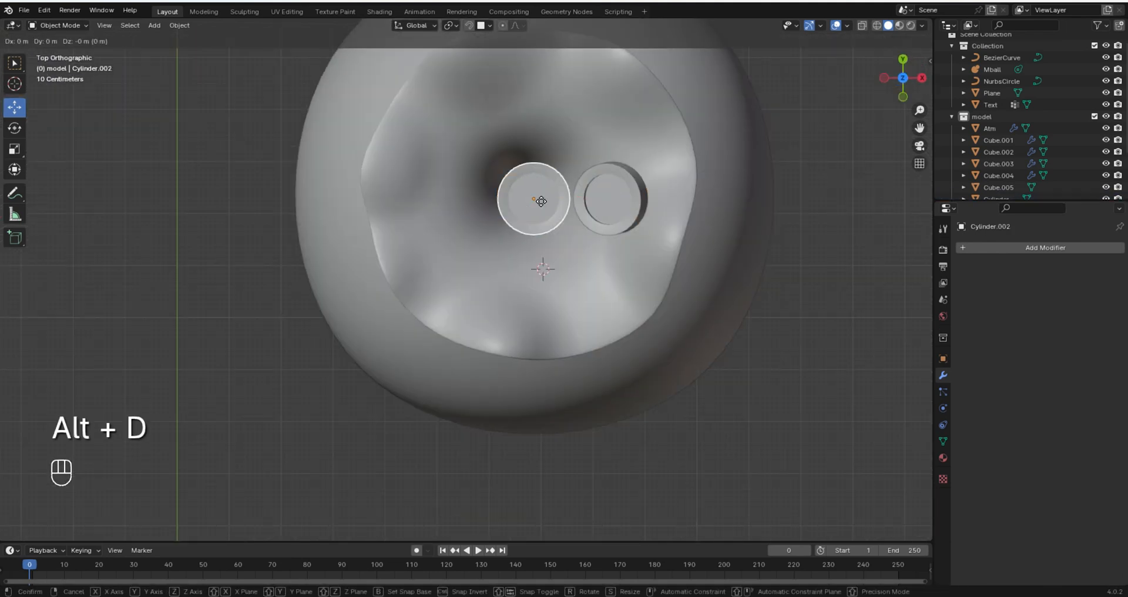
pyautogui.rightClick(544, 129)
pyautogui.moveTo(535, 154); pyautogui.dragTo(528, 85)
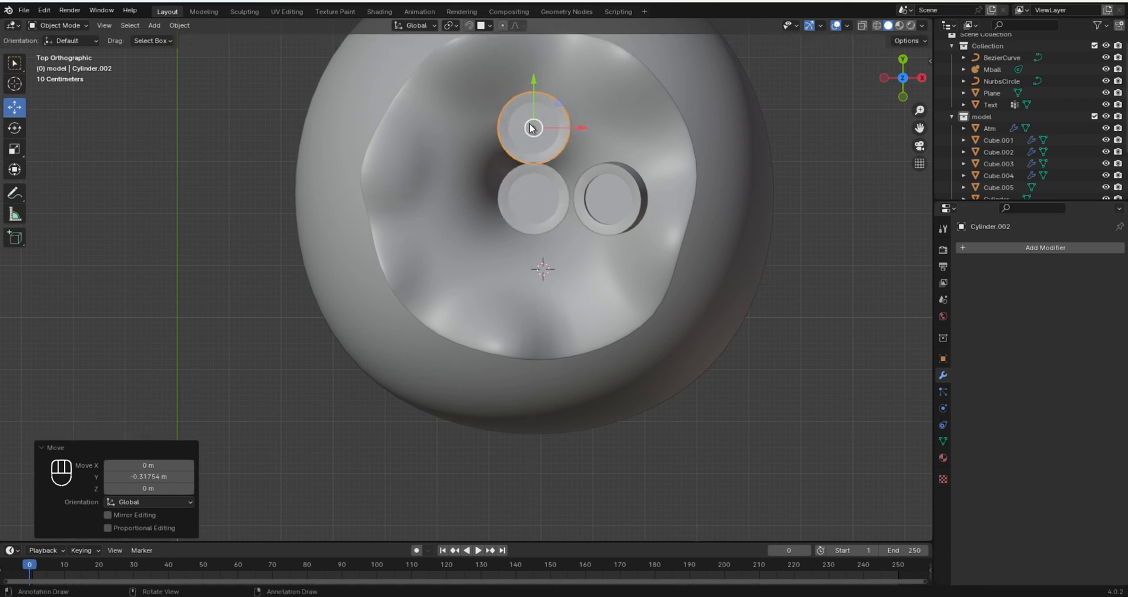
# - Make a linked duplicate of the rear coin and place it to the left of the central coin
pyautogui.hotkey('alt', 'd')
pyautogui.rightClick(544, 129)
pyautogui.moveTo(569, 120); pyautogui.dragTo(497, 132)
pyautogui.moveTo(467, 82); pyautogui.dragTo(469, 189)
# - Make a linked duplicate of the left coin, place it in front of that coin, and shift it about 0.17 m along X
pyautogui.hotkey('alt', 'd')
pyautogui.rightClick(470, 118)
pyautogui.moveTo(485, 235); pyautogui.dragTo(494, 235)
pyautogui.moveTo(520, 270); pyautogui.dragTo(503, 185, button='middle')
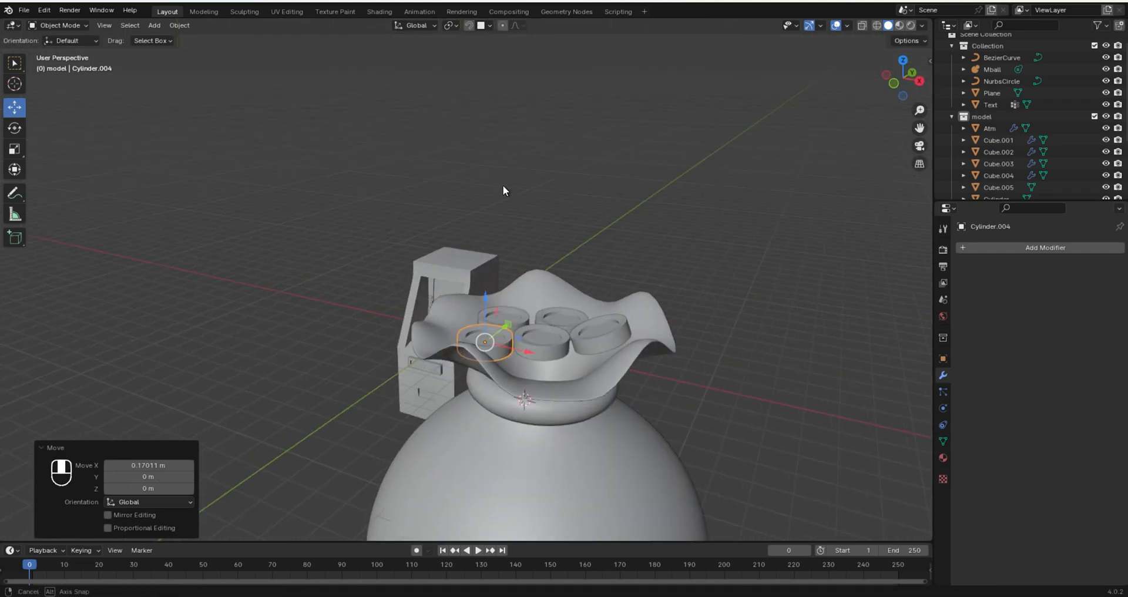
# - Make a linked duplicate of the central coin and place it in front, slightly to the right
pyautogui.click(554, 336)
pyautogui.press('KP_7')
pyautogui.hotkey('alt', 'd')
pyautogui.moveTo(521, 176); pyautogui.dragTo(522, 235)
pyautogui.moveTo(556, 271)
pyautogui.mouseDown()
pyautogui.moveTo(584, 271)
pyautogui.moveTo(541, 257)
pyautogui.mouseUp()
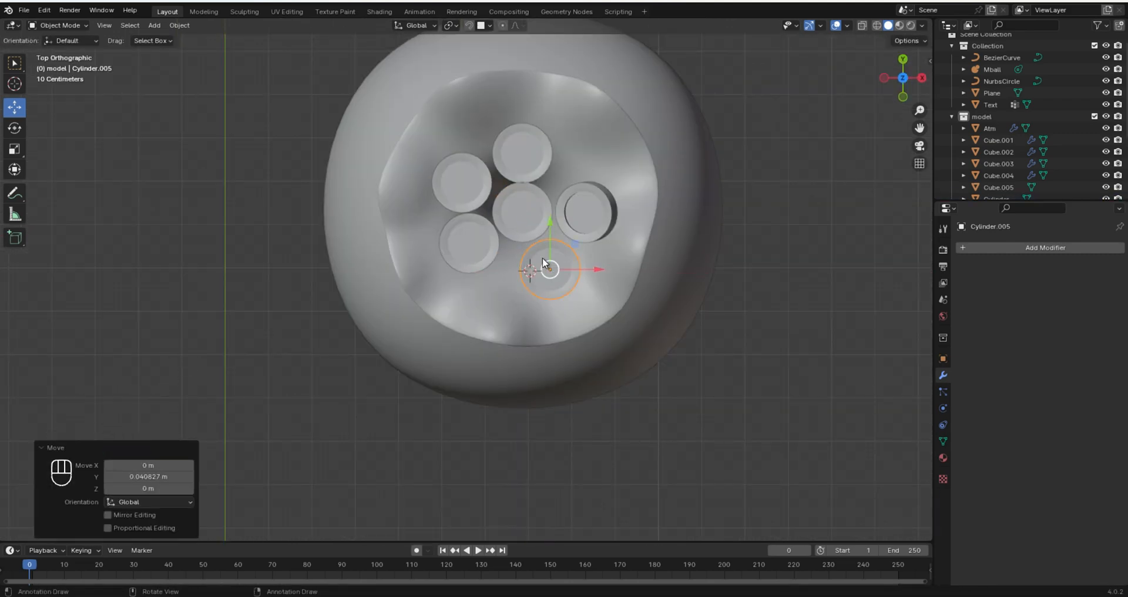
# - Make a linked duplicate of the front coin and move it about -0.99 m along X and back along Y over the pile
pyautogui.hotkey('alt', 'd')
pyautogui.moveTo(542, 277); pyautogui.dragTo(513, 323, button='middle')
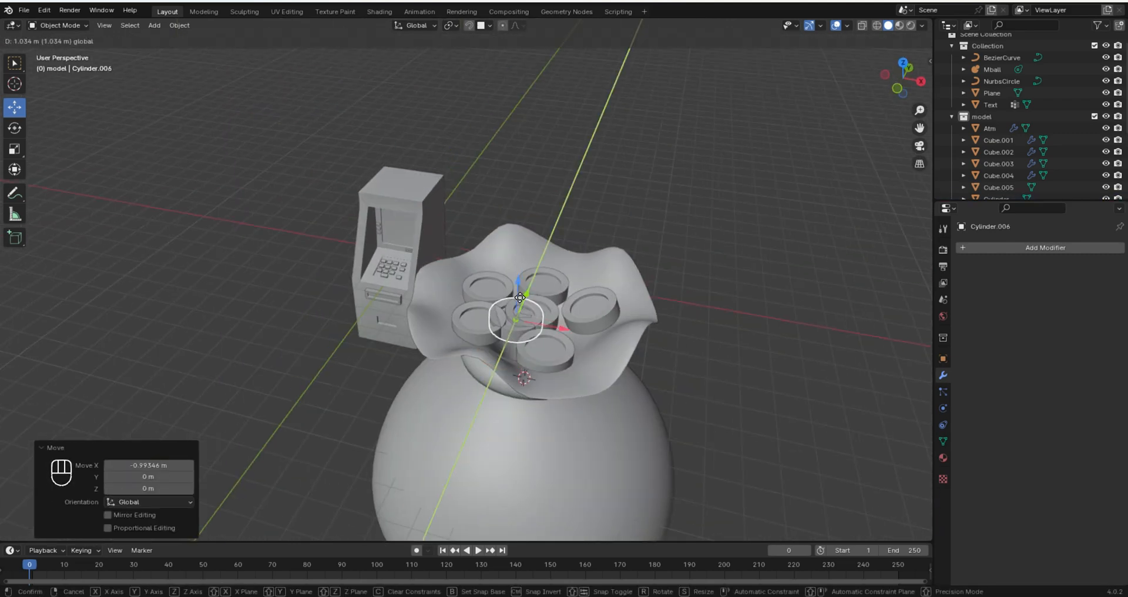
pyautogui.moveTo(511, 290)
pyautogui.mouseDown()
pyautogui.moveTo(510, 302)
pyautogui.moveTo(508, 282)
pyautogui.mouseUp()
pyautogui.scroll(2, 529, 305)
# - Make a linked duplicate of the tilted coin and adjust its height and horizontal position on the pile
pyautogui.click(640, 327)
pyautogui.hotkey('alt', 'd')
pyautogui.rightClick(642, 328)
pyautogui.moveTo(641, 288); pyautogui.dragTo(640, 320)
pyautogui.moveTo(677, 350); pyautogui.dragTo(653, 351)
# - Make another linked duplicate from the new tilted coin and place it beside that coin along Y
pyautogui.moveTo(514, 369); pyautogui.dragTo(632, 436, button='middle')
pyautogui.hotkey('alt', 'd')
pyautogui.rightClick(625, 441)
pyautogui.moveTo(598, 449); pyautogui.dragTo(583, 484)
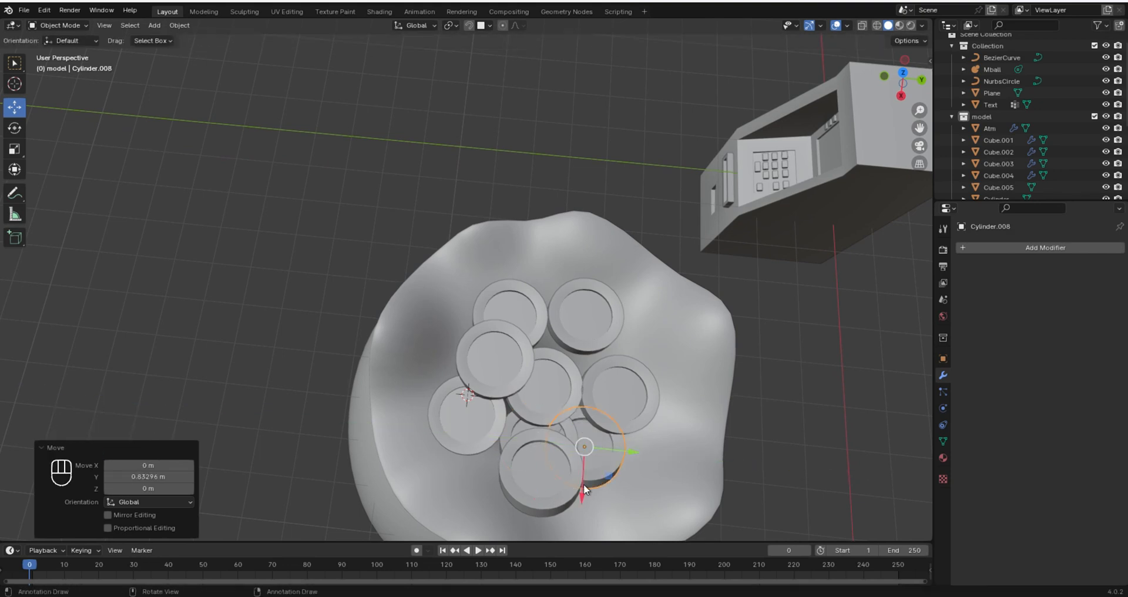
# - Make a linked duplicate of the rear coin and move it along Y and about -0.29 m along X toward the pile's middle
pyautogui.click(610, 380)
pyautogui.hotkey('alt', 'd')
pyautogui.rightClick(609, 381)
pyautogui.moveTo(666, 401); pyautogui.dragTo(624, 394)
pyautogui.moveTo(575, 436); pyautogui.dragTo(576, 417)
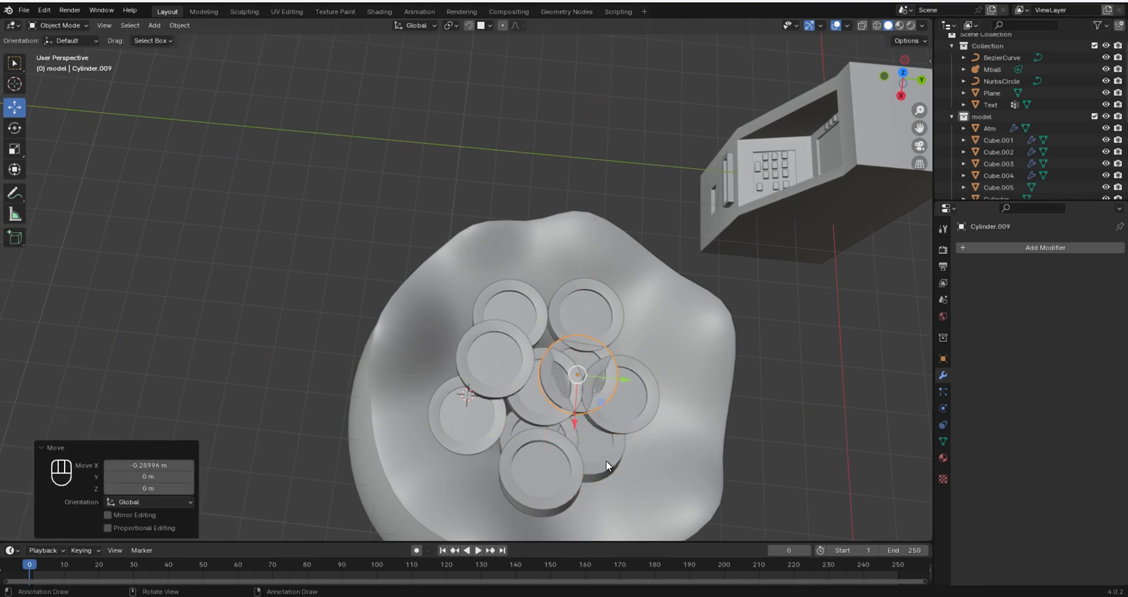
# - Settle the coins in the pile by lowering two of them and shifting another sideways
pyautogui.moveTo(607, 462); pyautogui.dragTo(640, 378, button='middle')
pyautogui.moveTo(614, 362); pyautogui.dragTo(614, 378)
pyautogui.scroll(-4, 613, 379)
pyautogui.click(499, 336)
pyautogui.moveTo(497, 299); pyautogui.dragTo(496, 314)
pyautogui.moveTo(495, 329); pyautogui.dragTo(483, 359, button='middle')
pyautogui.click(521, 412)
pyautogui.moveTo(557, 438); pyautogui.dragTo(537, 431)
pyautogui.moveTo(538, 433); pyautogui.dragTo(550, 406, button='middle')
# - Make a linked duplicate of an upper coin and move it about 1.65 m along Y across the pile
pyautogui.click(498, 360)
pyautogui.hotkey('alt', 'd')
pyautogui.moveTo(547, 365); pyautogui.dragTo(618, 377)
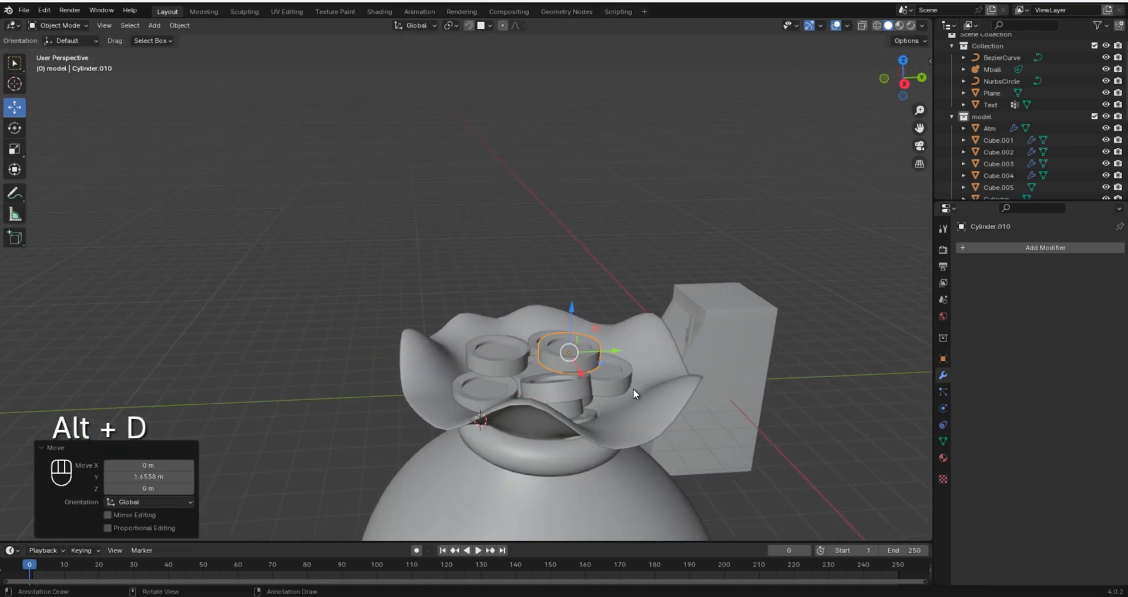
pyautogui.moveTo(633, 390); pyautogui.dragTo(613, 402, button='middle')
# - Make a linked duplicate of the newest upper coin, move it over the middle of the pile, and rotate it
pyautogui.hotkey('alt', 'd')
pyautogui.moveTo(610, 374); pyautogui.dragTo(569, 363)
pyautogui.moveTo(569, 363); pyautogui.dragTo(517, 411, button='middle')
pyautogui.press('r')
# - Make another linked duplicate, move it along X toward the bag's rim, and lower it onto the pile
pyautogui.hotkey('alt', 'd')
pyautogui.moveTo(366, 336); pyautogui.dragTo(418, 343)
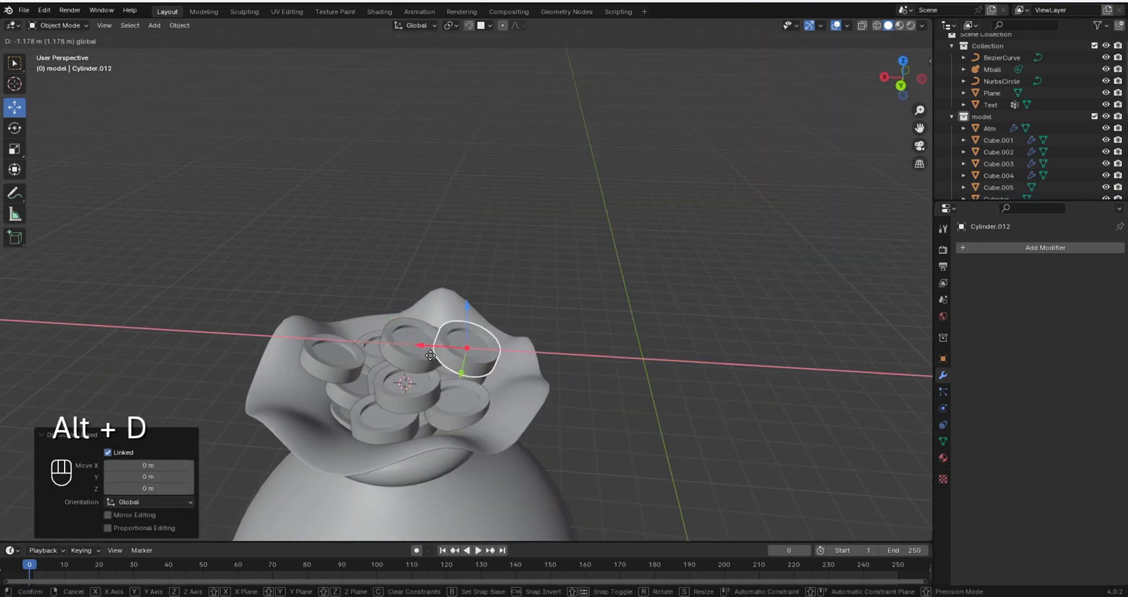
pyautogui.moveTo(472, 302); pyautogui.dragTo(472, 320)
pyautogui.moveTo(424, 362); pyautogui.dragTo(430, 363)
pyautogui.moveTo(437, 429); pyautogui.dragTo(491, 408, button='middle')
# - Rotate the top middle coin and lower it about 0.32 m along Z onto the pile
pyautogui.click(499, 333)
pyautogui.press('r')
pyautogui.click(575, 330)
pyautogui.moveTo(477, 290); pyautogui.dragTo(477, 304)
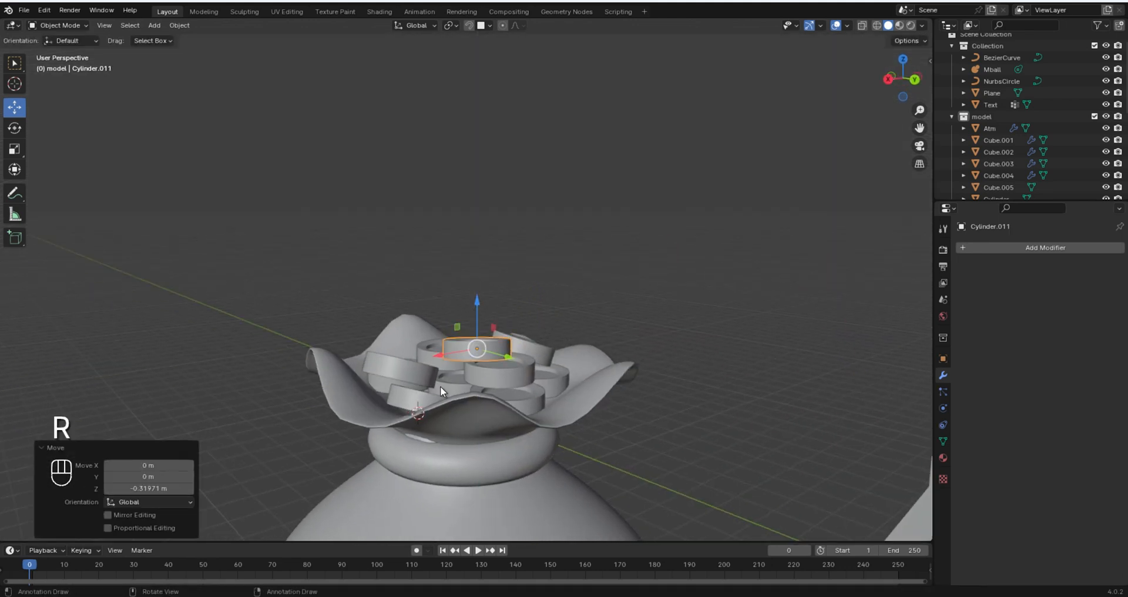
pyautogui.scroll(-4, 500, 376)
pyautogui.moveTo(510, 365); pyautogui.dragTo(538, 421, button='middle')
pyautogui.scroll(2, 524, 322)
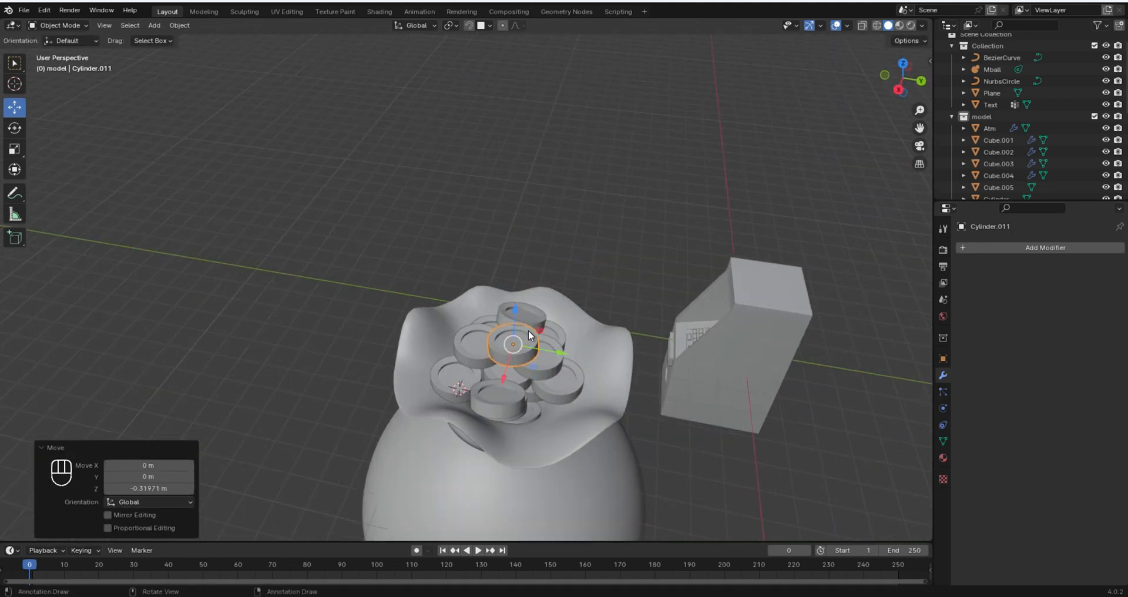
# - Select the four upper coins, make linked duplicates of them, and raise the copies above the pile
pyautogui.click(540, 357)
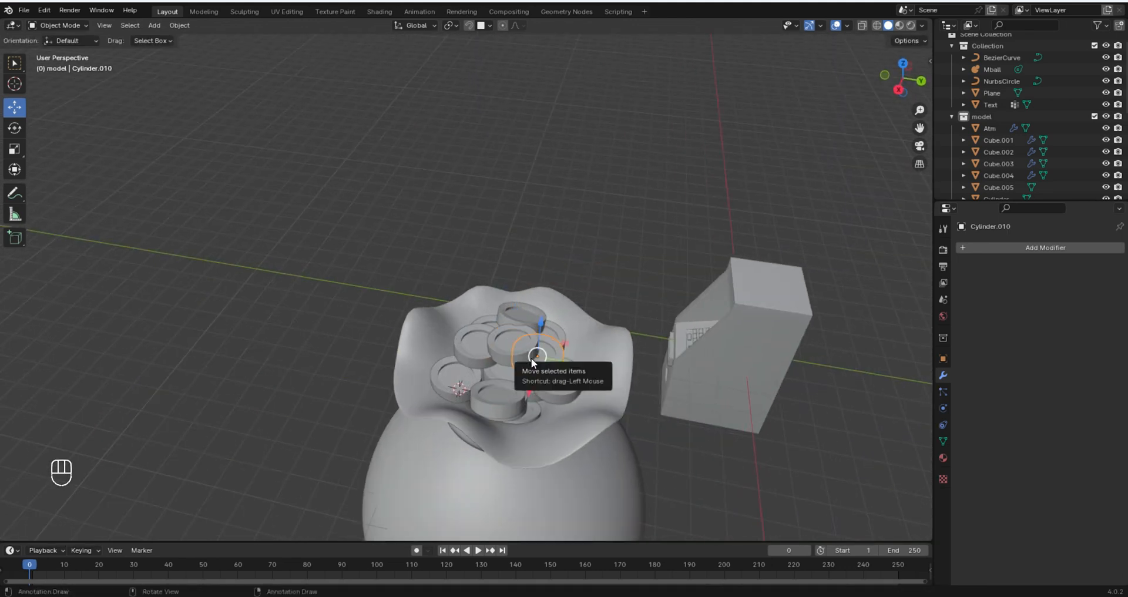
pyautogui.keyDown('shift'); pyautogui.click(510, 344); pyautogui.keyUp('shift')
pyautogui.keyDown('shift'); pyautogui.click(469, 344); pyautogui.keyUp('shift')
pyautogui.keyDown('shift'); pyautogui.click(521, 315); pyautogui.keyUp('shift')
pyautogui.hotkey('alt', 'd')
pyautogui.moveTo(545, 310); pyautogui.dragTo(550, 273)
pyautogui.moveTo(594, 420); pyautogui.dragTo(603, 376, button='middle')
pyautogui.press('r')
pyautogui.click(580, 391)
pyautogui.hotkey('ctrl', 'z')
# - Reposition the duplicated top coins one by one on the pile and tilt one of them
pyautogui.moveTo(557, 275); pyautogui.dragTo(523, 284)
pyautogui.click(515, 310)
pyautogui.press('r')
pyautogui.click(546, 286)
pyautogui.moveTo(565, 318); pyautogui.dragTo(542, 318)
pyautogui.moveTo(498, 272); pyautogui.dragTo(498, 279)
pyautogui.click(518, 340)
pyautogui.moveTo(518, 294); pyautogui.dragTo(499, 278)
# - Rotate the topmost raised coin and adjust its position and height so it rests on the pile
pyautogui.click(492, 324)
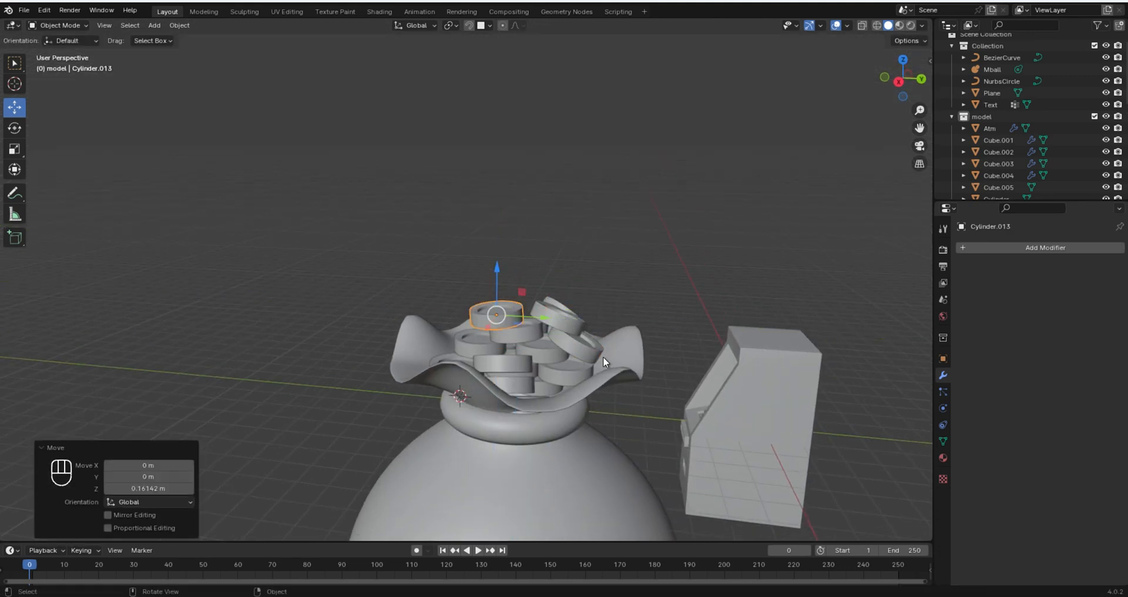
pyautogui.moveTo(605, 360)
pyautogui.mouseDown(button='middle')
pyautogui.moveTo(620, 381)
pyautogui.moveTo(620, 363)
pyautogui.mouseUp(button='middle')
pyautogui.press('r')
pyautogui.click(539, 292)
pyautogui.moveTo(544, 317); pyautogui.dragTo(529, 317)
pyautogui.moveTo(483, 268); pyautogui.dragTo(483, 274)
pyautogui.moveTo(531, 323); pyautogui.dragTo(518, 324)
pyautogui.moveTo(467, 294); pyautogui.dragTo(464, 289)
# - Select the bag, its tie and all the coins in front view using X-ray, and turn X-ray off again
pyautogui.scroll(-4, 543, 364)
pyautogui.moveTo(561, 386); pyautogui.dragTo(628, 403, button='middle')
pyautogui.click(531, 291)
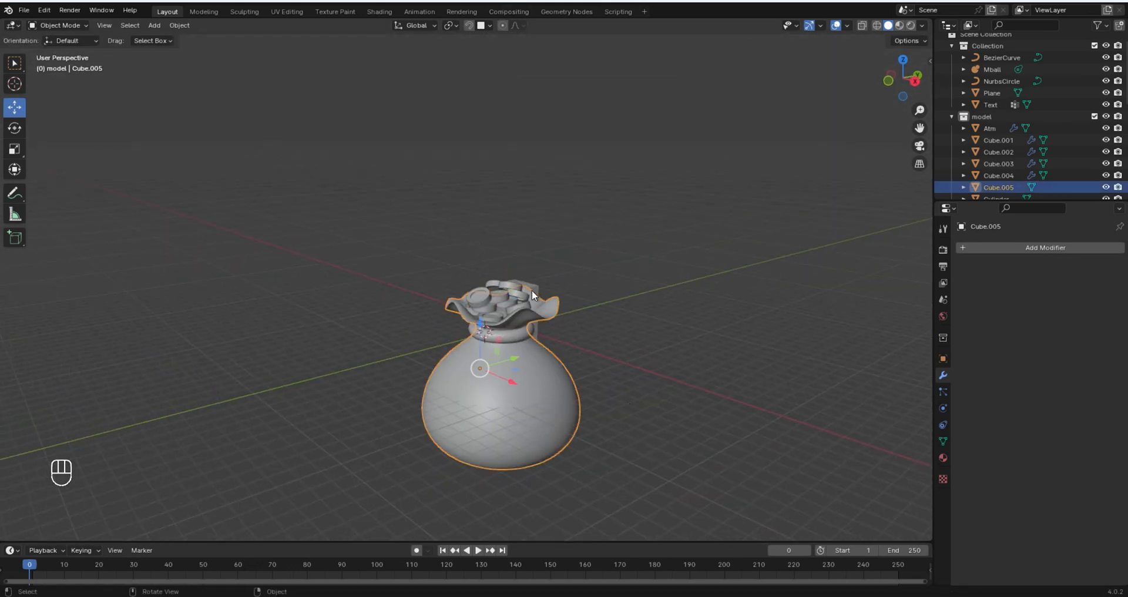
pyautogui.press('KP_1')
pyautogui.click(862, 25)
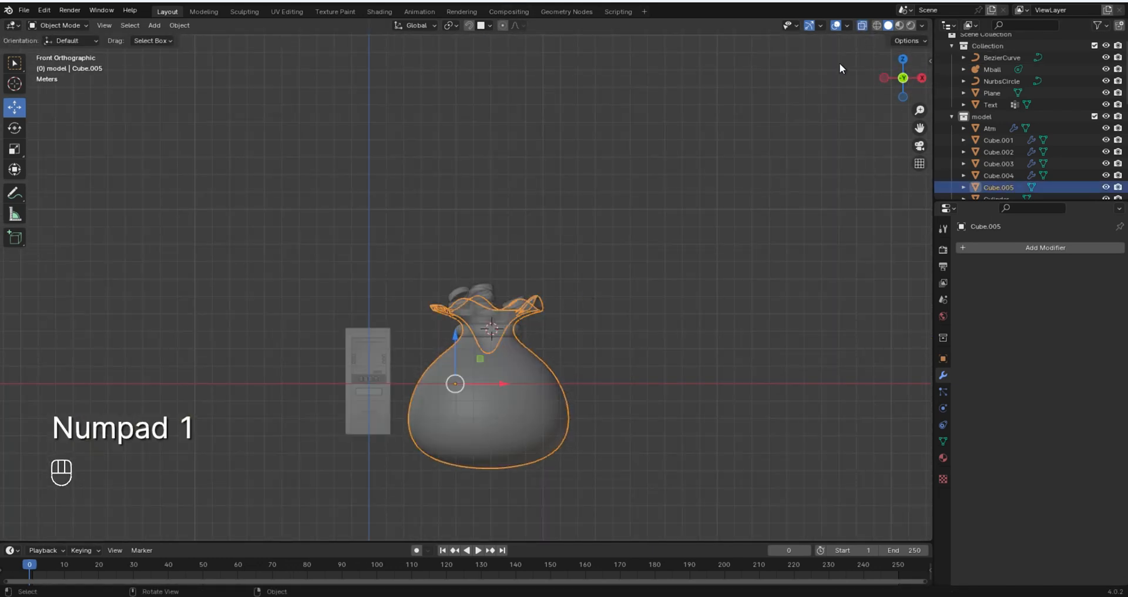
pyautogui.moveTo(557, 472); pyautogui.dragTo(409, 278)
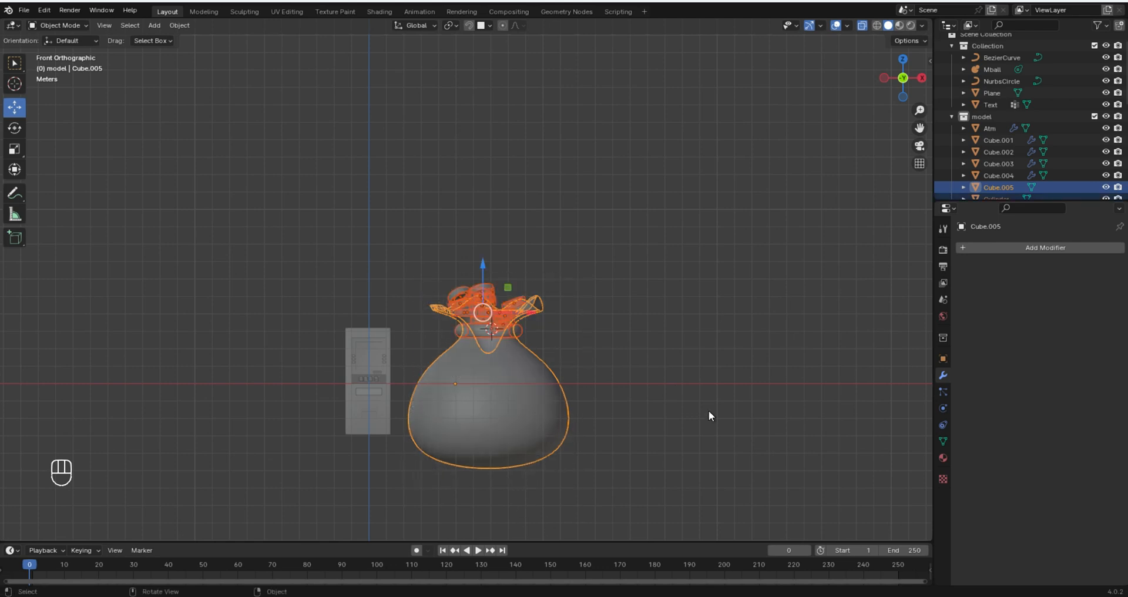
pyautogui.click(861, 27)
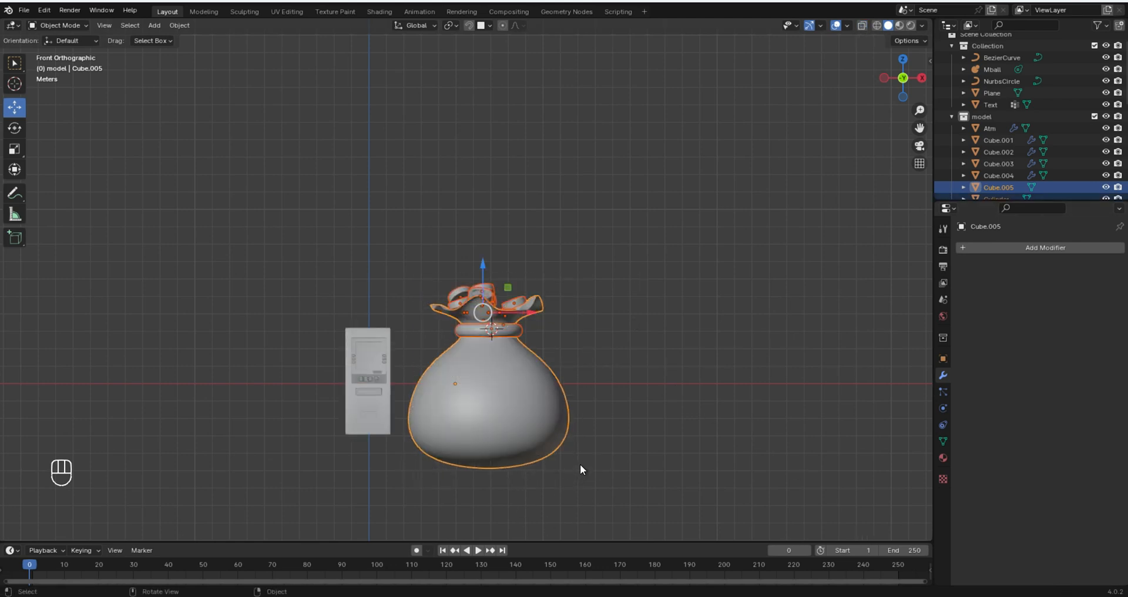
# - Scale the selected bag and coins to about half size, and adjust their depth and size further in side view
pyautogui.press('s')
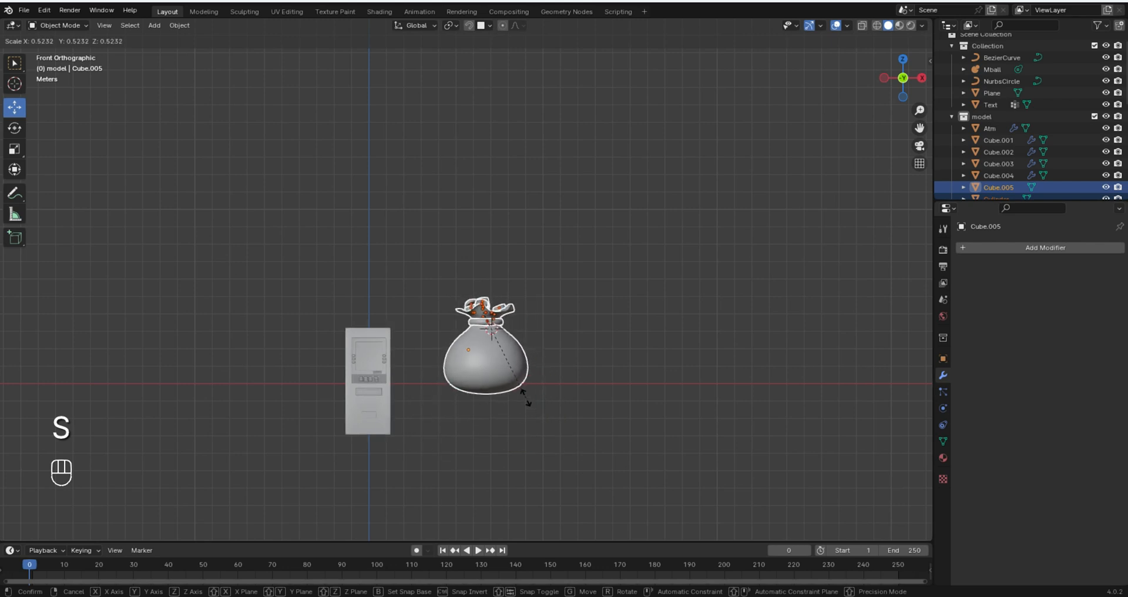
pyautogui.click(526, 400)
pyautogui.press('KP_3')
pyautogui.moveTo(518, 332); pyautogui.dragTo(677, 332)
pyautogui.press('s')
pyautogui.click(682, 410)
# - Lower the bag and its coins slightly and shift them about -0.49 m along Y
pyautogui.scroll(4, 687, 406)
pyautogui.moveTo(919, 128); pyautogui.dragTo(736, 51)
pyautogui.moveTo(618, 264); pyautogui.dragTo(619, 284)
pyautogui.moveTo(662, 330); pyautogui.dragTo(644, 330)
pyautogui.press('Up')
pyautogui.press('KP_1')
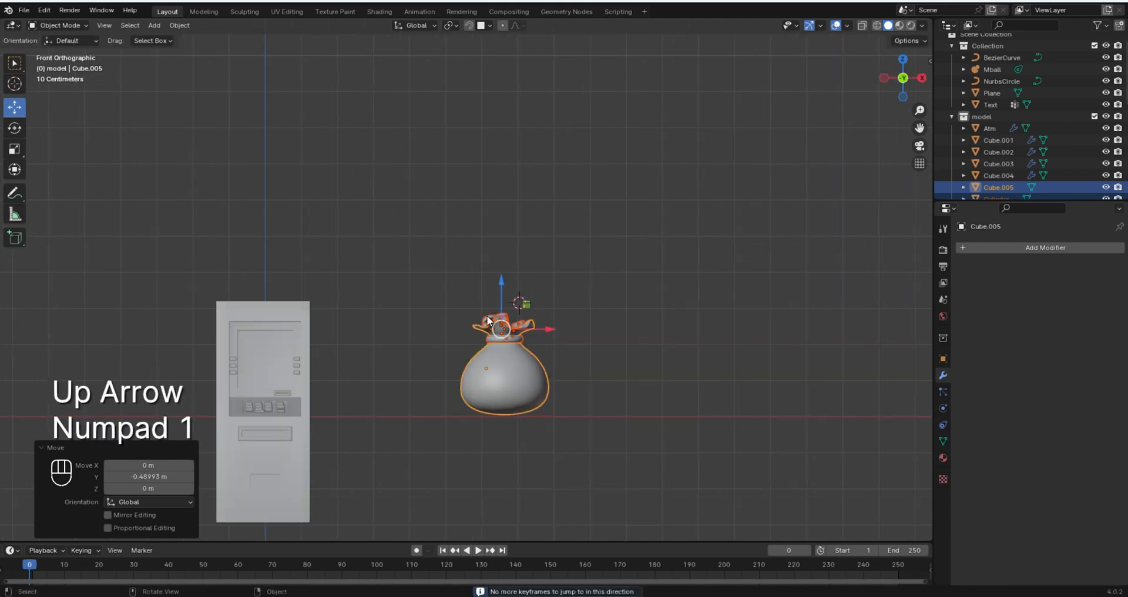
# - Move the bag and coins about -2.76 m along X toward the ATM, enlarge them about 1.26 times and raise them slightly
pyautogui.moveTo(527, 323); pyautogui.dragTo(427, 323)
pyautogui.keyDown('shift'); pyautogui.moveTo(426, 324); pyautogui.dragTo(512, 193, button='middle'); pyautogui.keyUp('shift')
pyautogui.press('s')
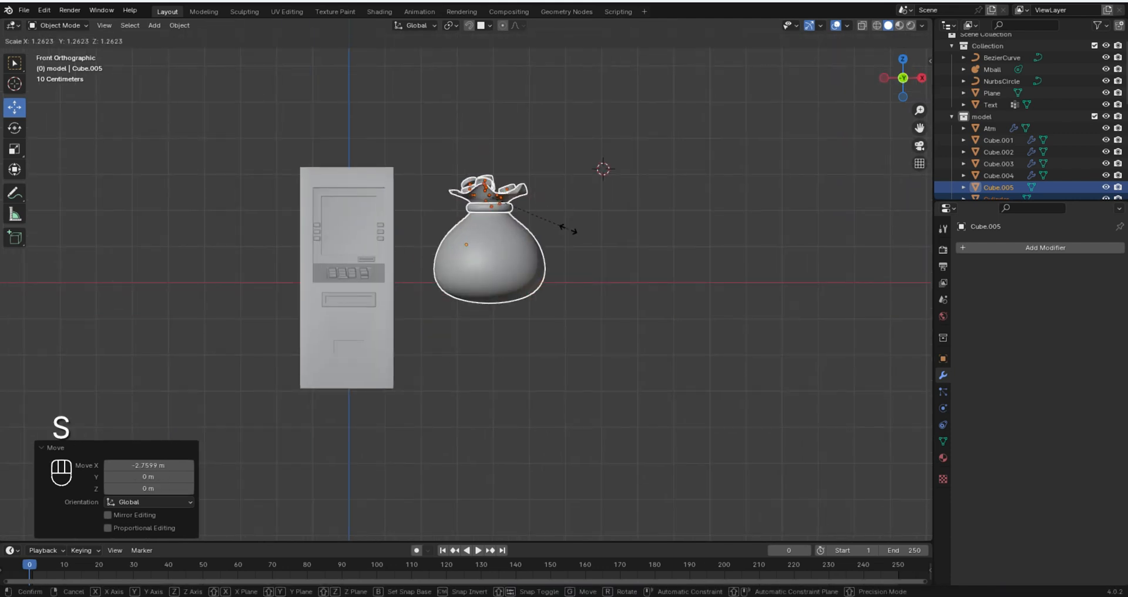
pyautogui.click(568, 228)
pyautogui.moveTo(485, 148); pyautogui.dragTo(486, 146)
# - Place the 3D cursor below the bag and add a 2 m cube there as the start of a pedestal
pyautogui.click(492, 347)
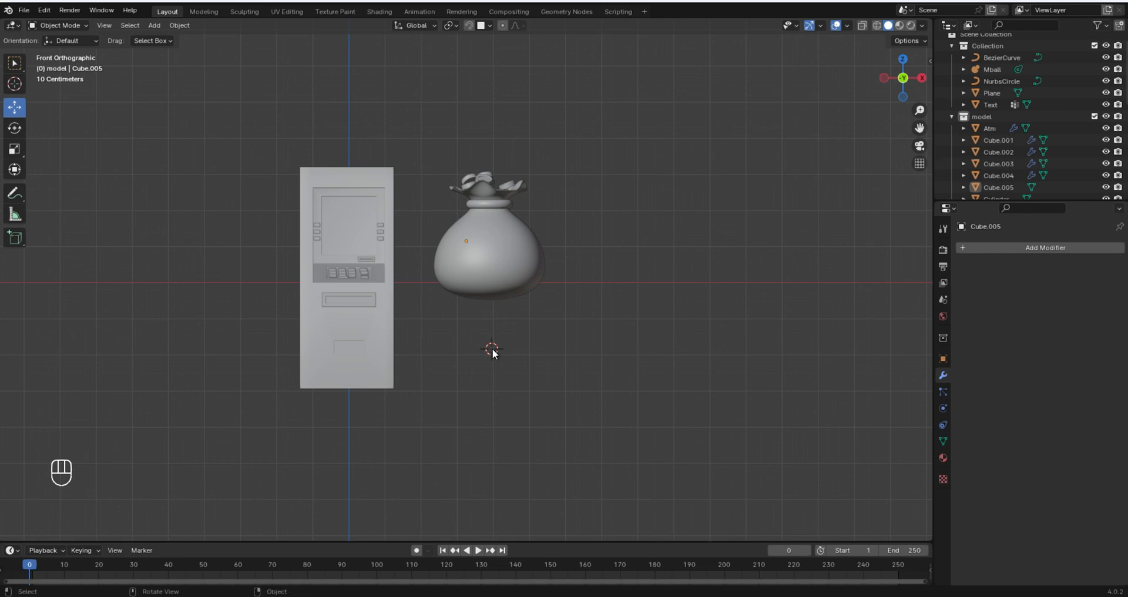
pyautogui.hotkey('shift', 'a')
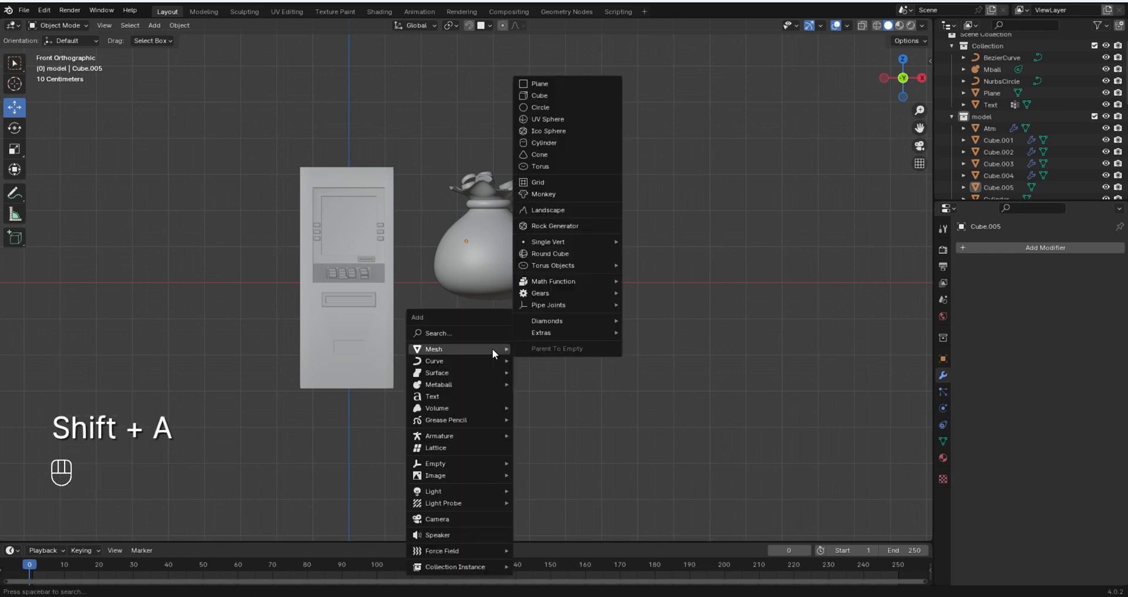
pyautogui.click(538, 95)
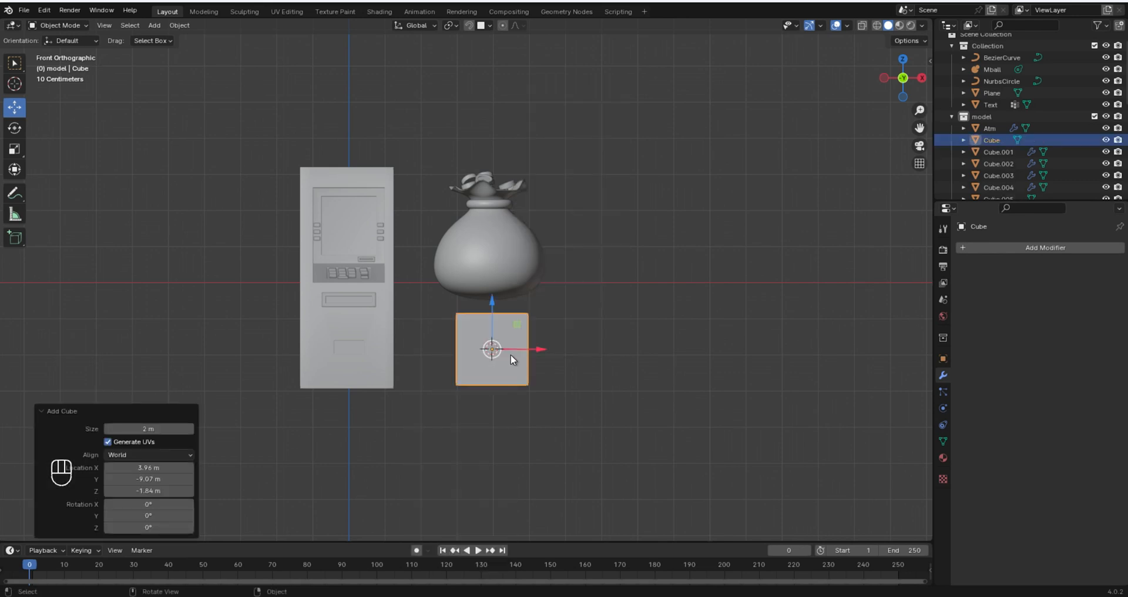
# - Give the cube a Subdivision Surface modifier with viewport level 3 and open its mesh for editing
pyautogui.click(1038, 246)
pyautogui.moveTo(1004, 243)
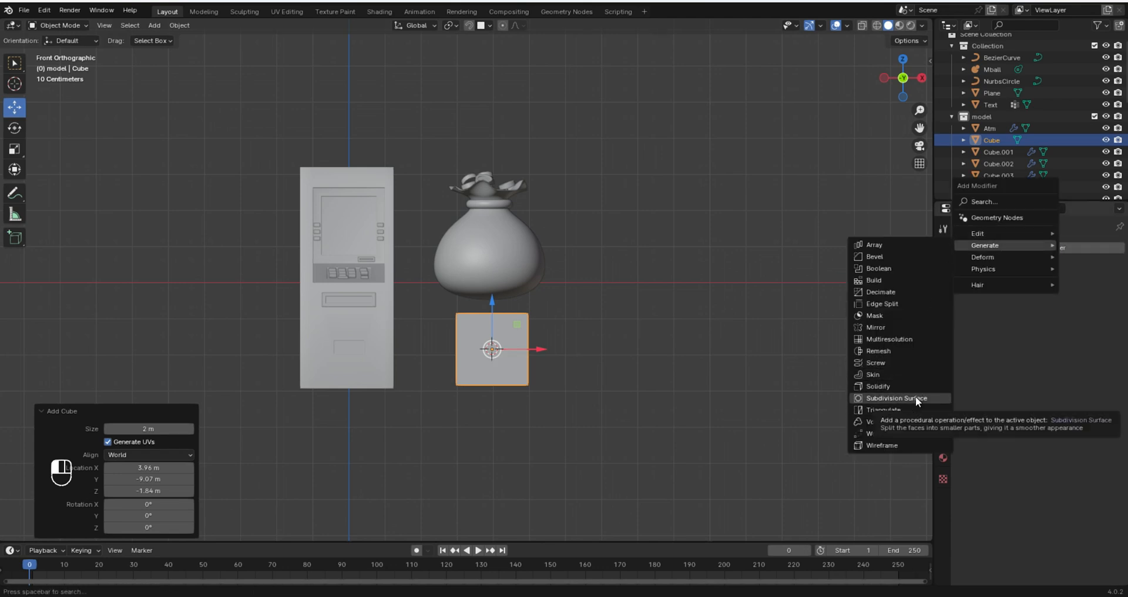
pyautogui.click(893, 398)
pyautogui.press('Tab')
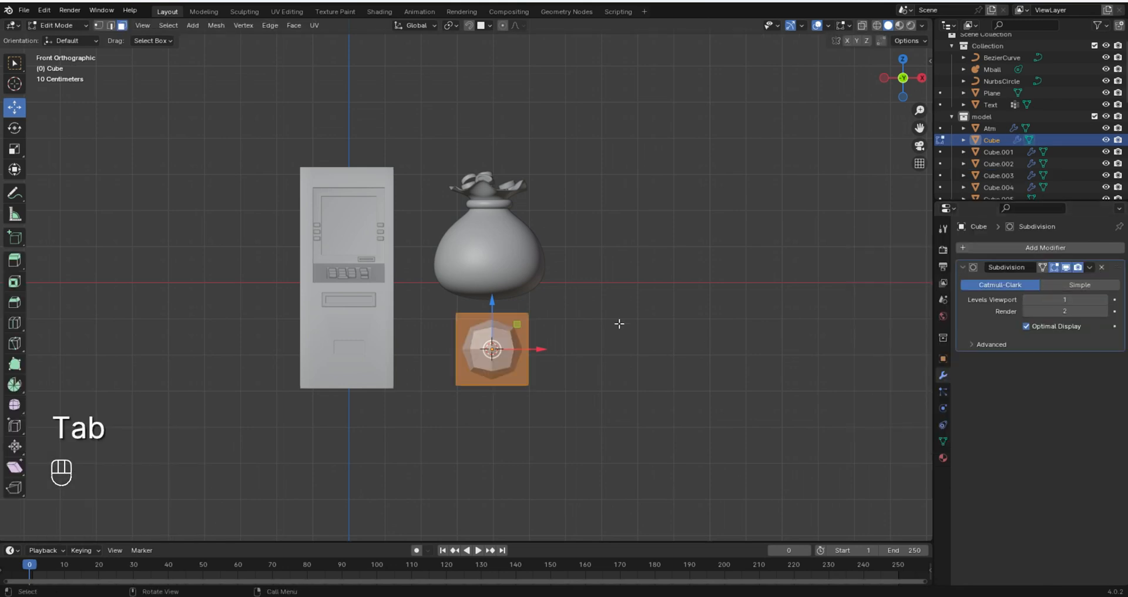
pyautogui.click(1105, 300)
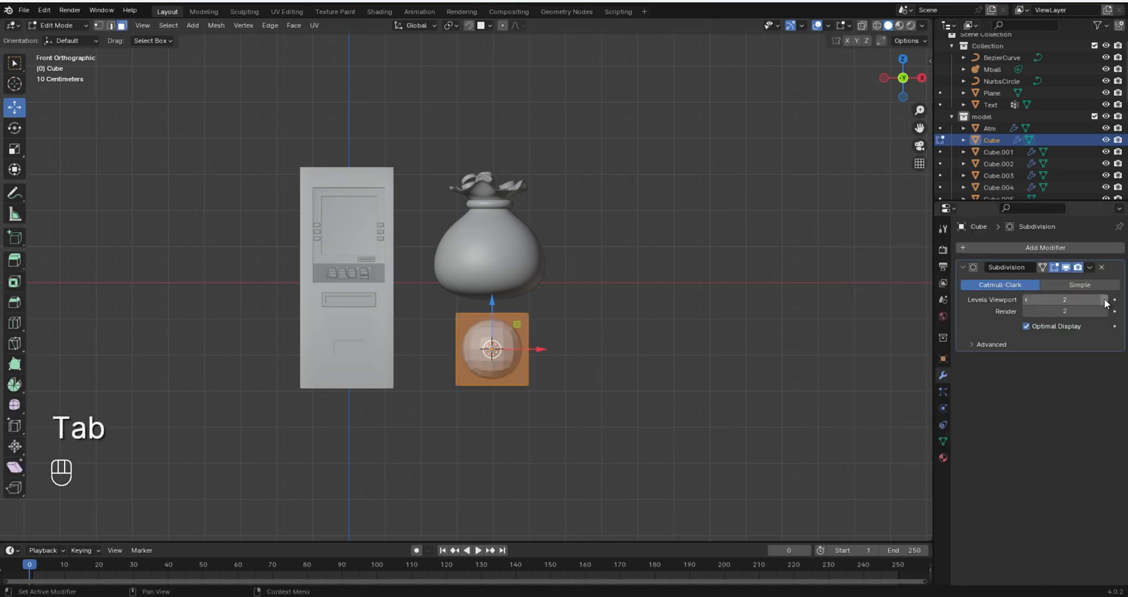
pyautogui.click(1106, 300)
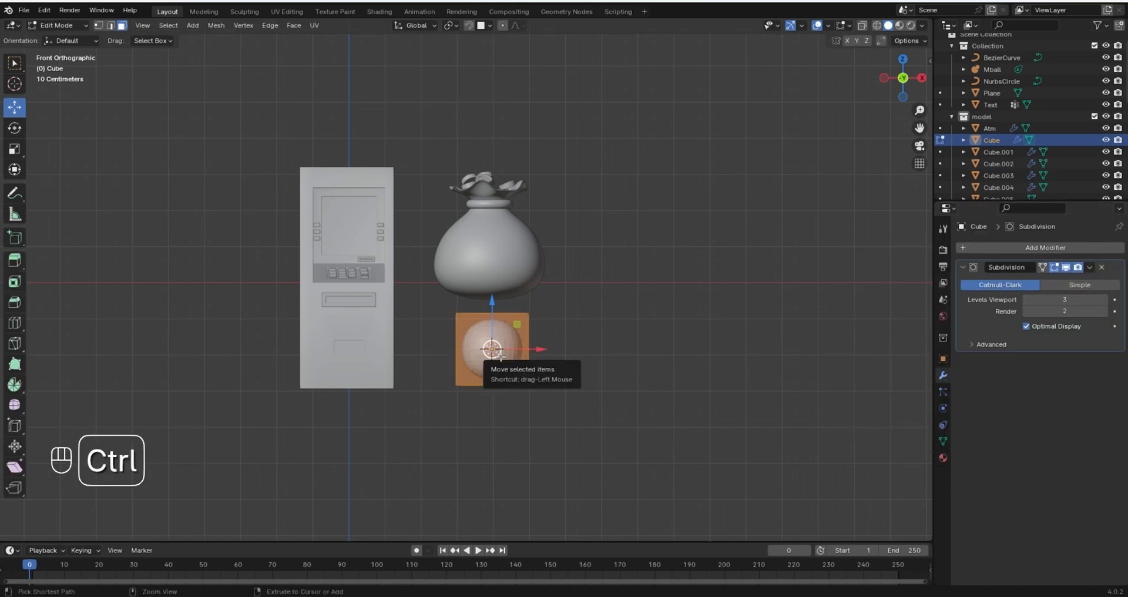
# - Add two horizontal loop cuts to the cube and slide them against its upper and lower edges to sharpen the ends
pyautogui.hotkey('ctrl', 'r')
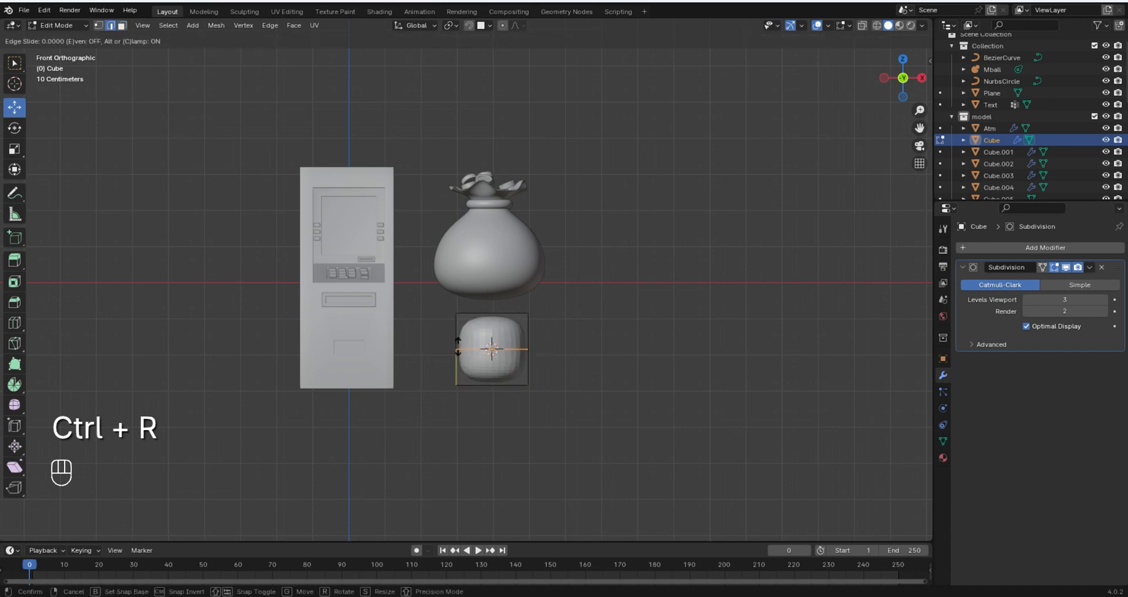
pyautogui.click(460, 347)
pyautogui.click(463, 309)
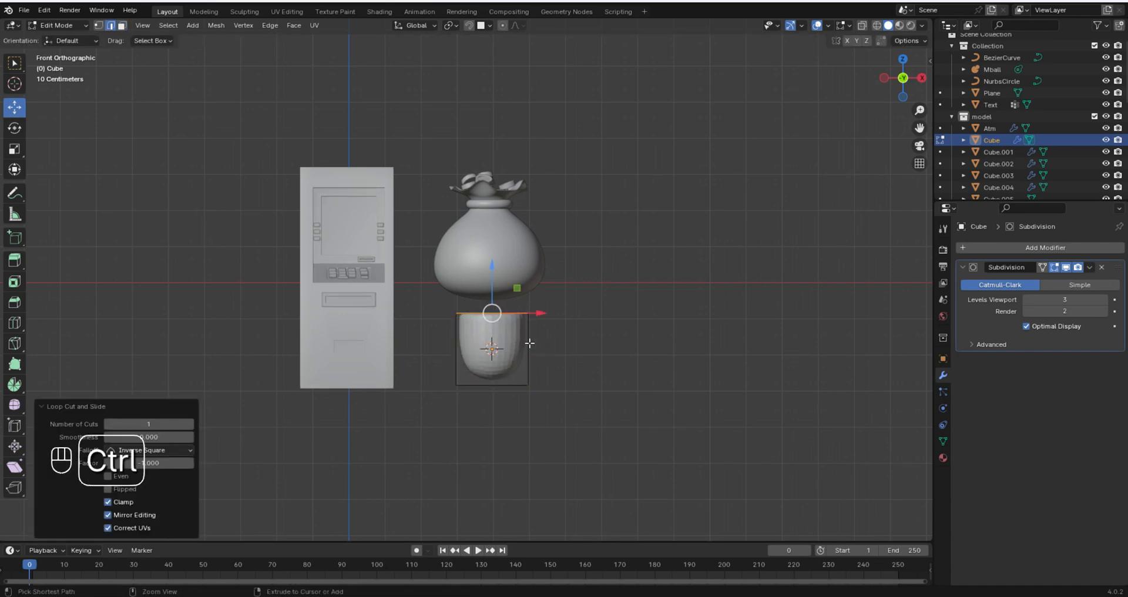
pyautogui.hotkey('ctrl', 'r')
pyautogui.click(529, 342)
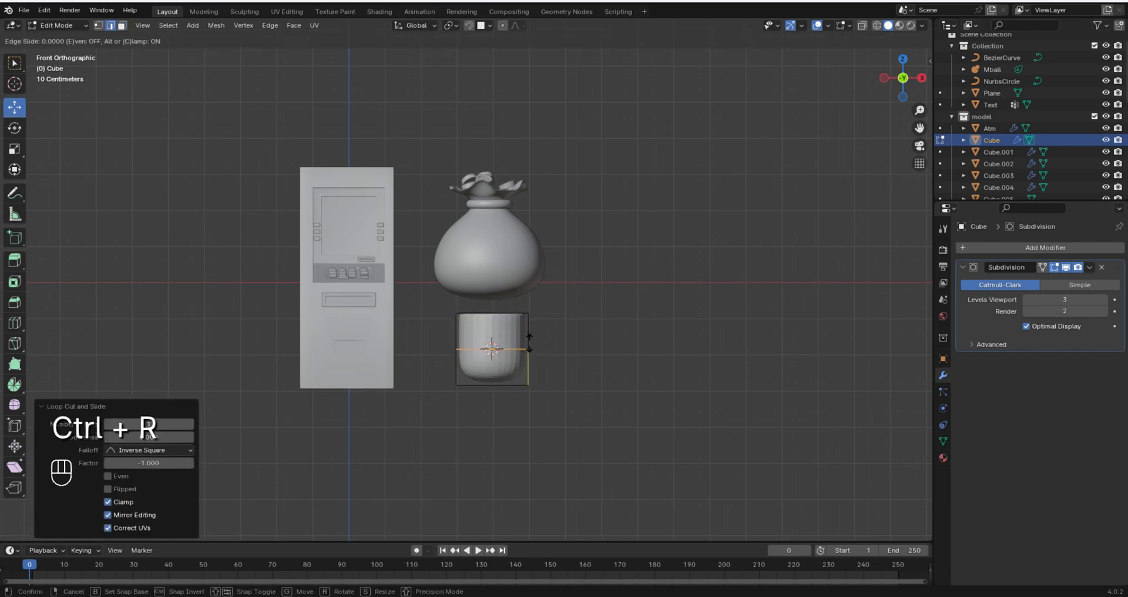
pyautogui.click(534, 378)
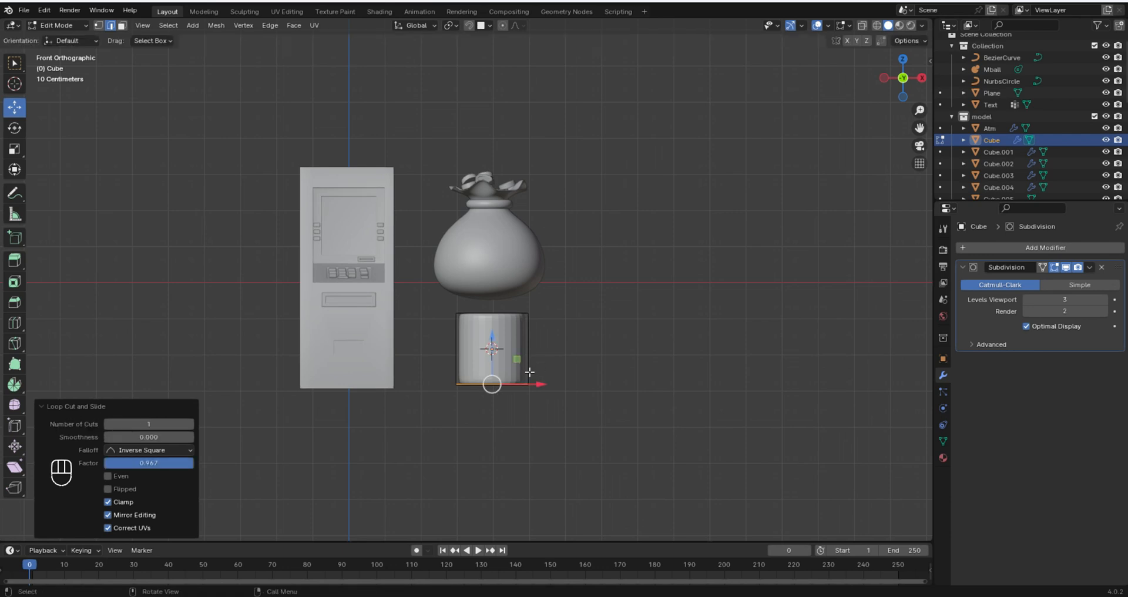
# - Select the whole pedestal mesh and scale it to suit the bag above it
pyautogui.press('a')
pyautogui.press('s')
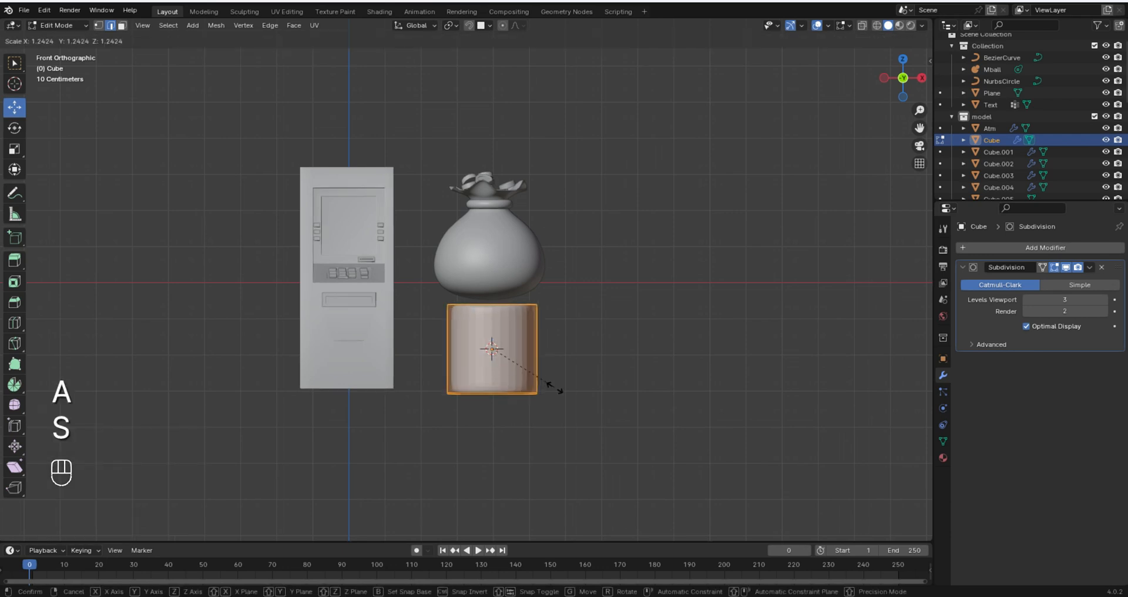
pyautogui.click(574, 400)
pyautogui.press('s')
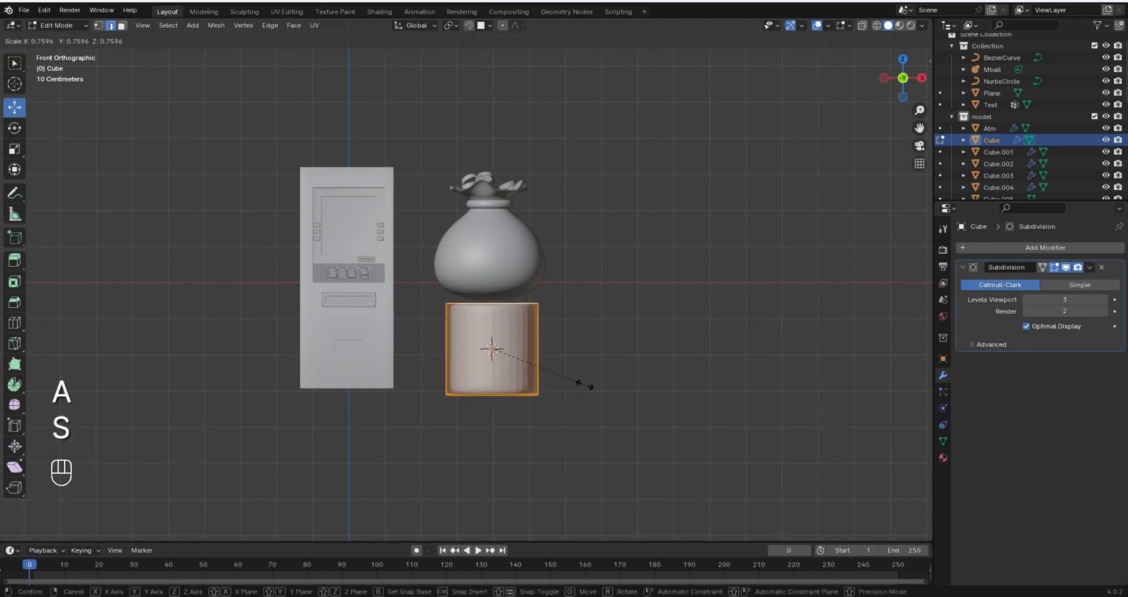
pyautogui.click(579, 456)
pyautogui.press('s')
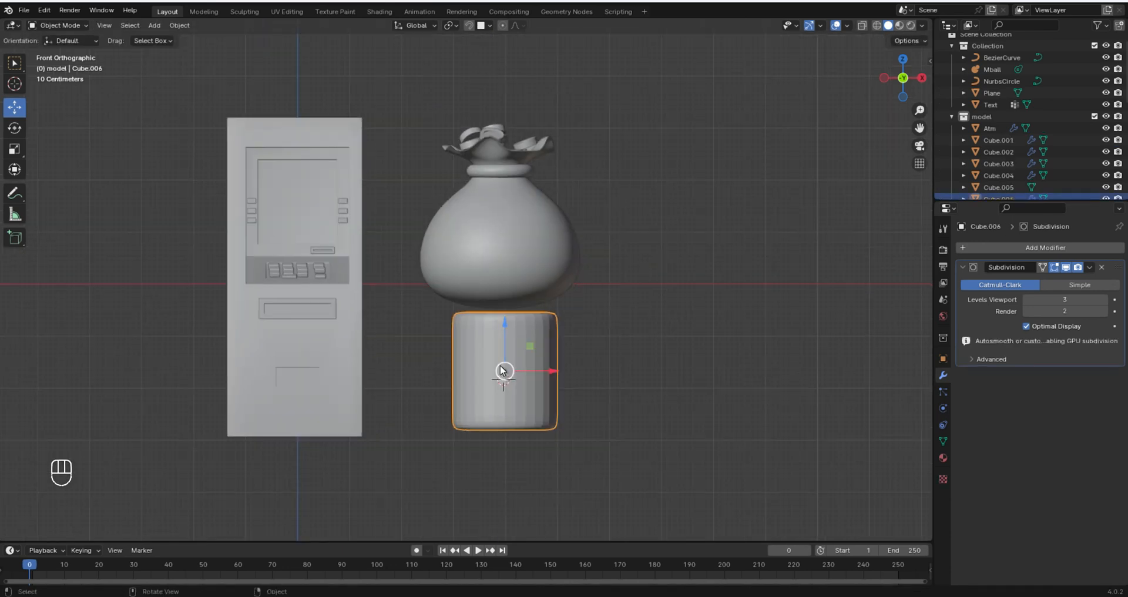
# - Raise the pedestal slightly and move it about 0.36 m along Y to line up with the bag
pyautogui.moveTo(505, 323); pyautogui.dragTo(505, 320)
pyautogui.scroll(-3, 500, 330)
pyautogui.moveTo(500, 330); pyautogui.dragTo(370, 342, button='middle')
pyautogui.moveTo(619, 337); pyautogui.dragTo(632, 336)
pyautogui.press('KP_1')
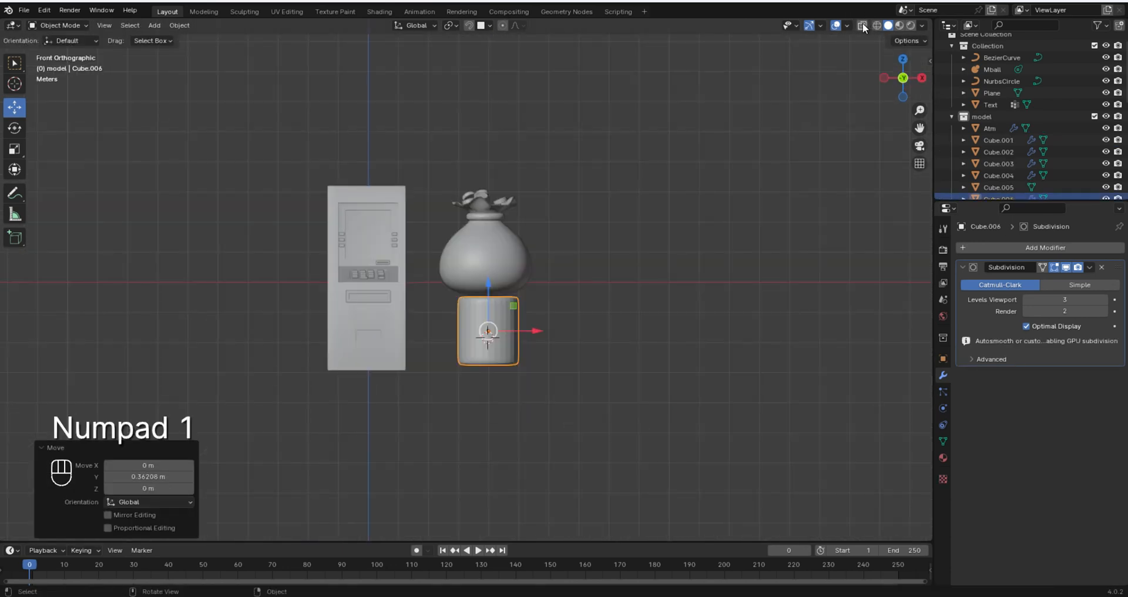
# - Select the bag and coins through X-ray, scale them by about 0.81 and again by 0.952, and raise them above the pedestal
pyautogui.click(862, 25)
pyautogui.moveTo(430, 170); pyautogui.dragTo(541, 271)
pyautogui.press('s')
pyautogui.click(541, 297)
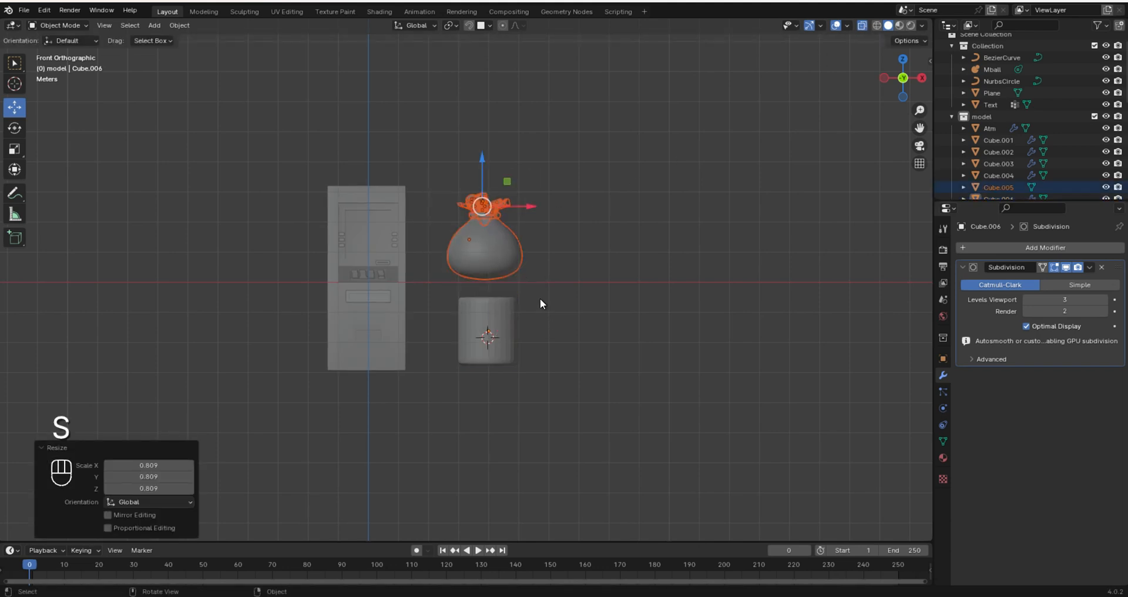
pyautogui.press('s')
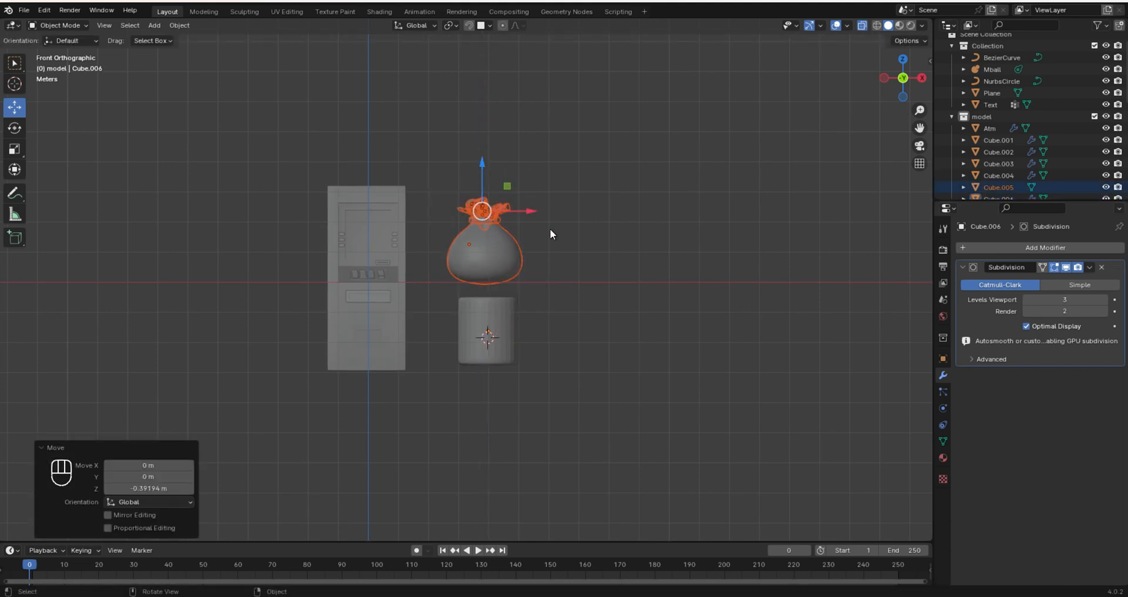
pyautogui.click(546, 244)
pyautogui.press('g')
pyautogui.press('z')
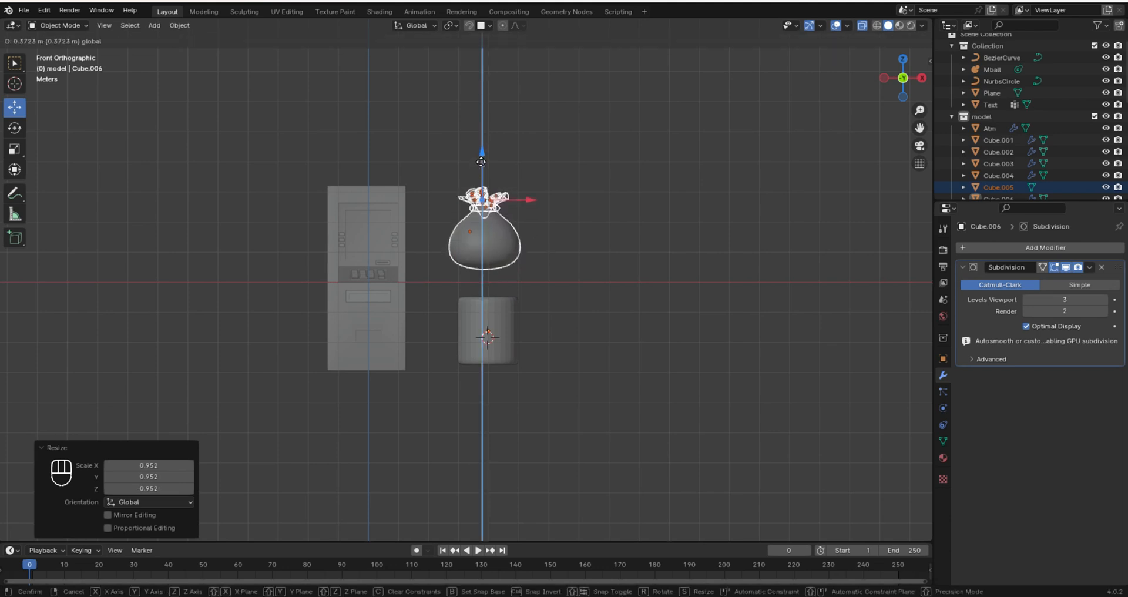
pyautogui.click(479, 296)
# - Stretch the pedestal about 1.42 times along Z and raise it about 0.31 m toward the bag
pyautogui.click(480, 299)
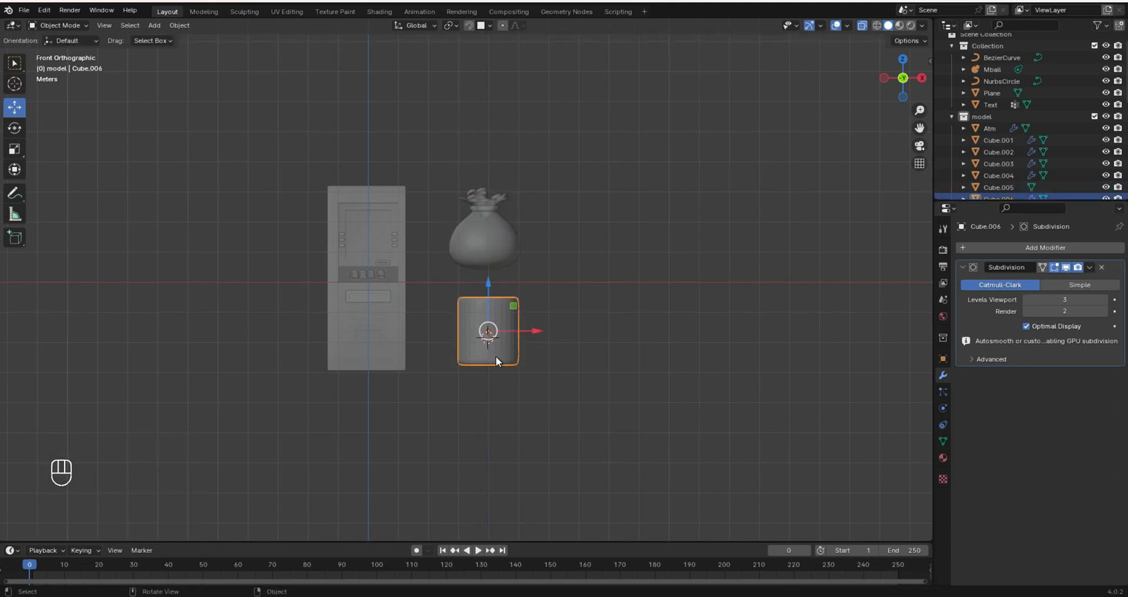
pyautogui.press('s')
pyautogui.press('z')
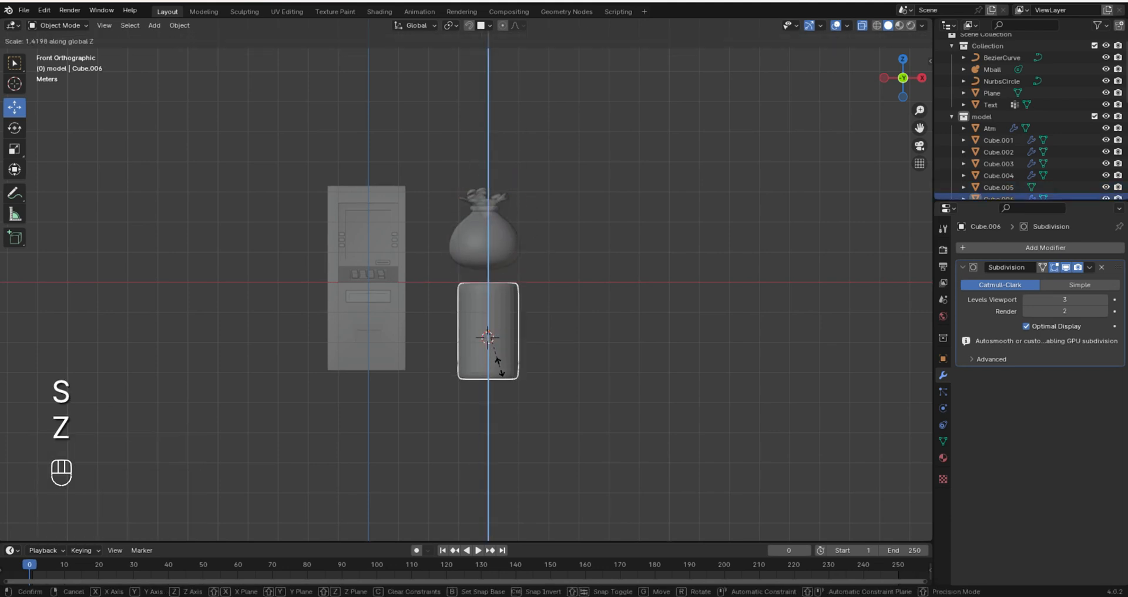
pyautogui.click(489, 333)
pyautogui.press('g')
pyautogui.press('z')
pyautogui.click(481, 279)
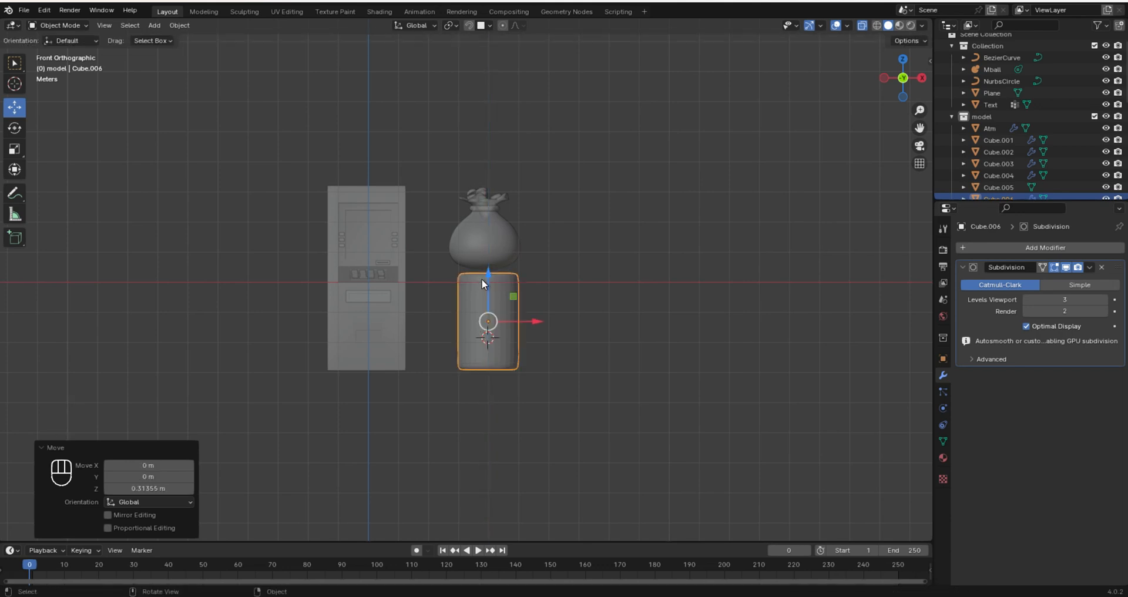
# - Rescale the pedestal's height along Z once more and fine-tune its vertical position beneath the bag
pyautogui.press('s')
pyautogui.press('z')
pyautogui.click(504, 338)
pyautogui.moveTo(491, 285); pyautogui.dragTo(491, 281)
# - Turn off X-ray, move the pedestal about -0.1 m along Y to centre it under the bag, and shade it smooth
pyautogui.scroll(-2, 491, 281)
pyautogui.click(858, 26)
pyautogui.moveTo(704, 200); pyautogui.dragTo(525, 242, button='middle')
pyautogui.press('g')
pyautogui.press('y')
pyautogui.click(576, 319)
pyautogui.moveTo(577, 320); pyautogui.dragTo(684, 322, button='middle')
pyautogui.scroll(3, 646, 312)
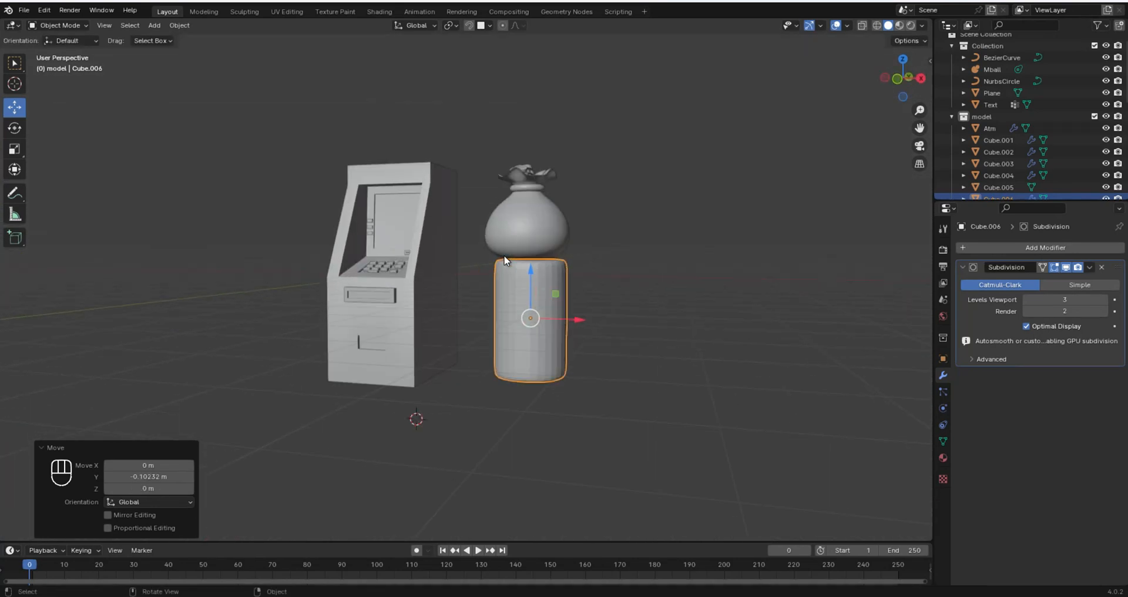
pyautogui.rightClick(532, 280)
pyautogui.click(533, 280)
# - Lower the bag, its coins and the pedestal together by about 0.2 m
pyautogui.scroll(1, 545, 286)
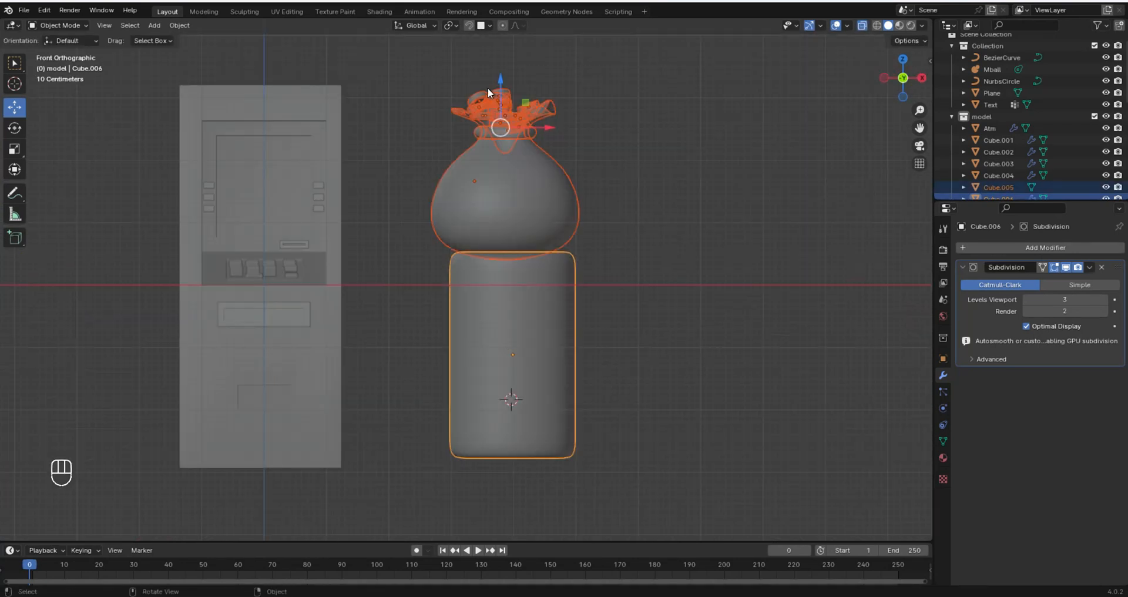
pyautogui.moveTo(503, 80); pyautogui.dragTo(504, 93)
pyautogui.hotkey('alt', 'z')
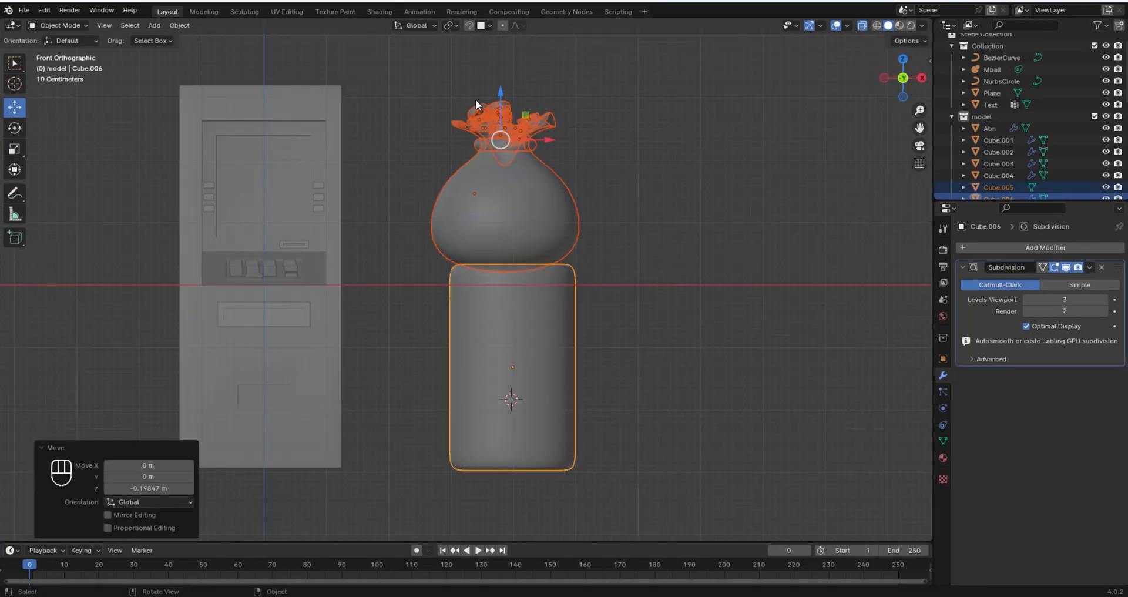
# - Select all the ATM parts through X-ray, lower them slightly and move them about 0.76 m along X toward the pedestal
pyautogui.moveTo(143, 74); pyautogui.dragTo(368, 399)
pyautogui.moveTo(265, 236); pyautogui.dragTo(265, 239)
pyautogui.moveTo(315, 290); pyautogui.dragTo(371, 298)
pyautogui.keyDown('shift'); pyautogui.moveTo(446, 247); pyautogui.dragTo(595, 272, button='middle'); pyautogui.keyUp('shift')
pyautogui.hotkey('alt', 'z')
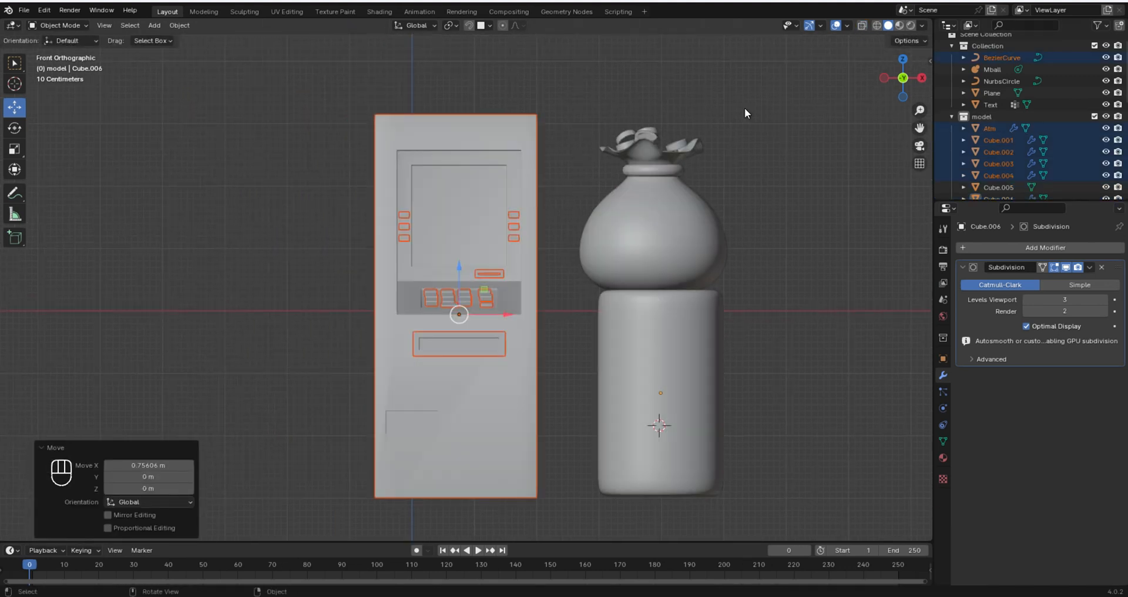
pyautogui.click(745, 108)
# - Inset the overhead inner face of the ATM's screen recess by about 0.1 m and finish editing the mesh
pyautogui.click(465, 160)
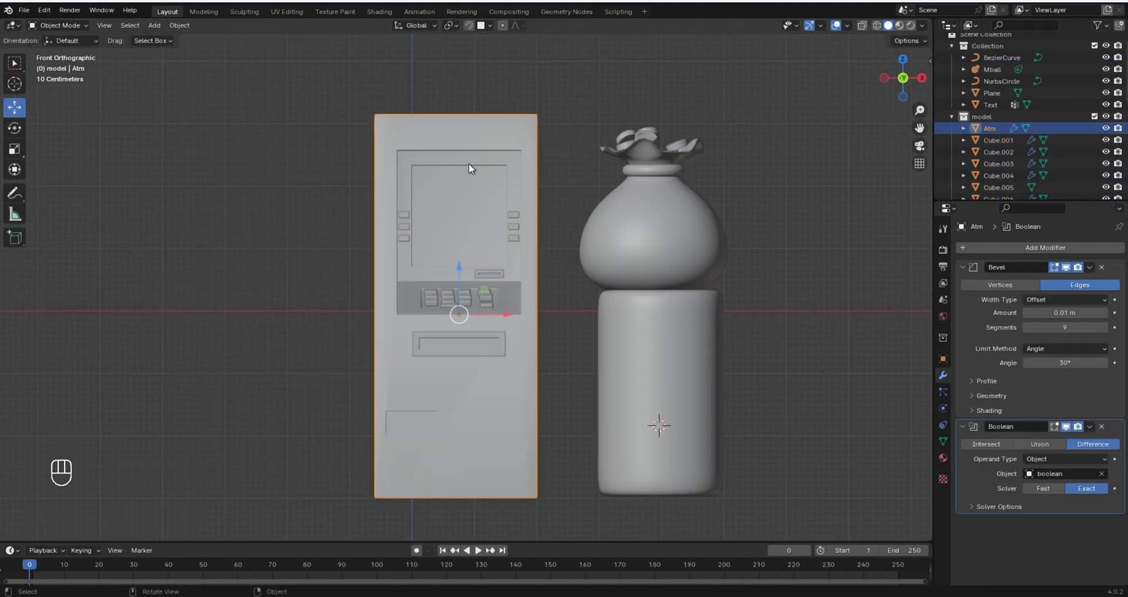
pyautogui.press('Tab')
pyautogui.moveTo(467, 164); pyautogui.dragTo(471, 207, button='middle')
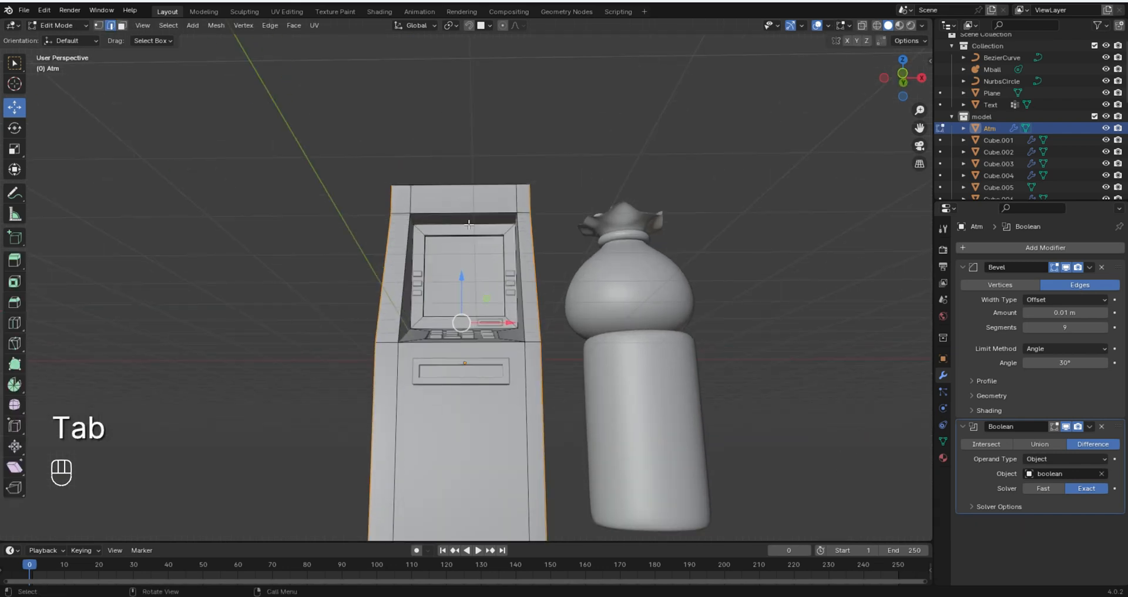
pyautogui.scroll(4, 471, 207)
pyautogui.scroll(1, 471, 207)
pyautogui.click(476, 154)
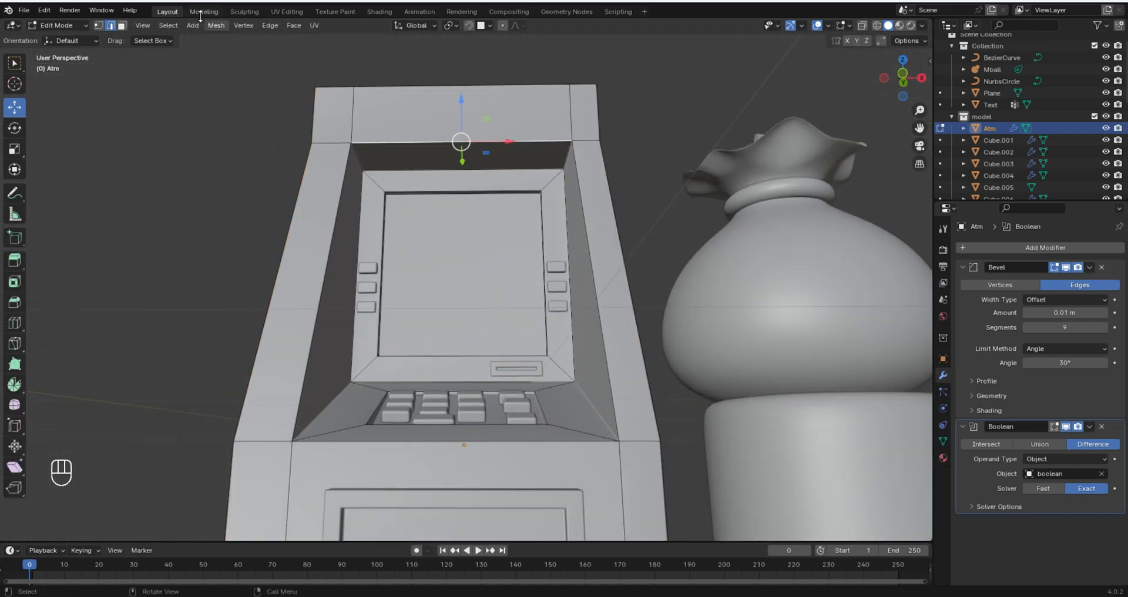
pyautogui.click(122, 26)
pyautogui.click(572, 171)
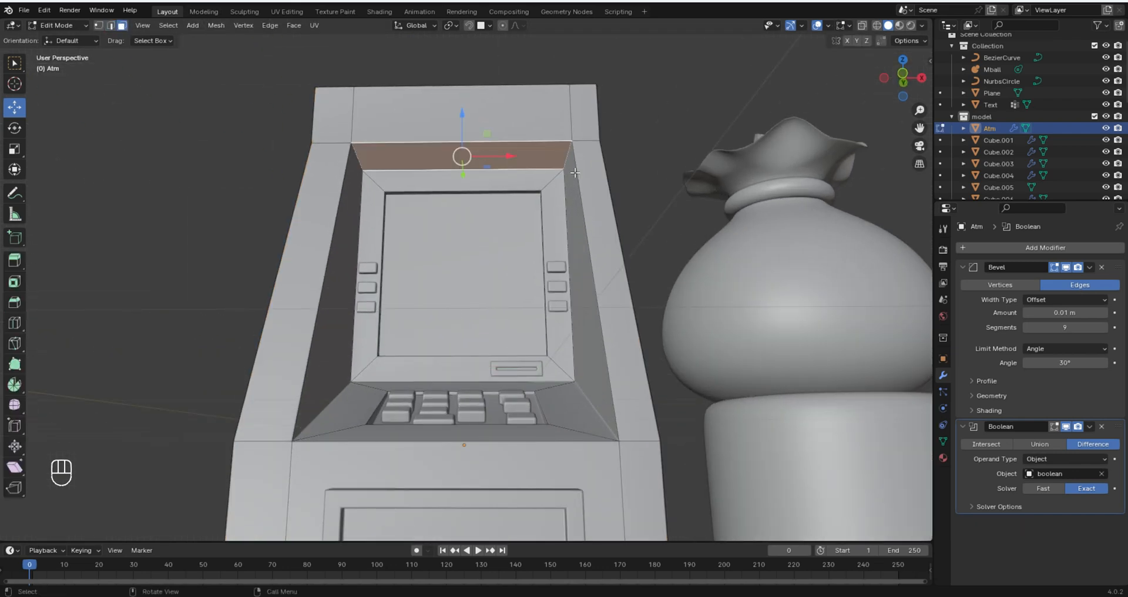
pyautogui.press('i')
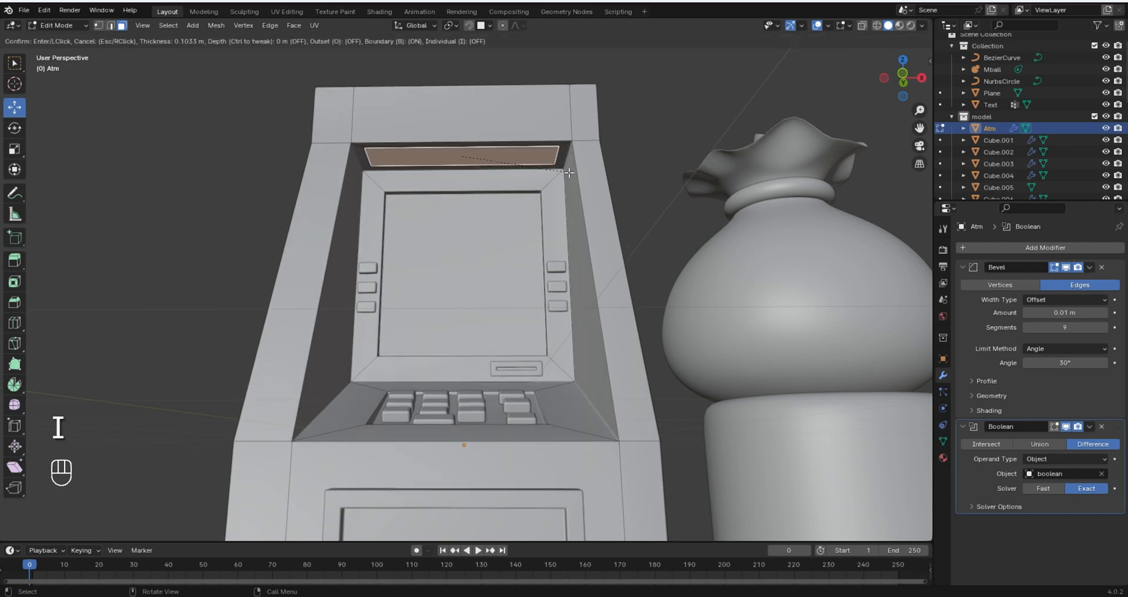
pyautogui.click(568, 172)
pyautogui.press('Tab')
pyautogui.scroll(-5, 673, 228)
pyautogui.moveTo(673, 228); pyautogui.dragTo(657, 256, button='middle')
pyautogui.press('KP_1')
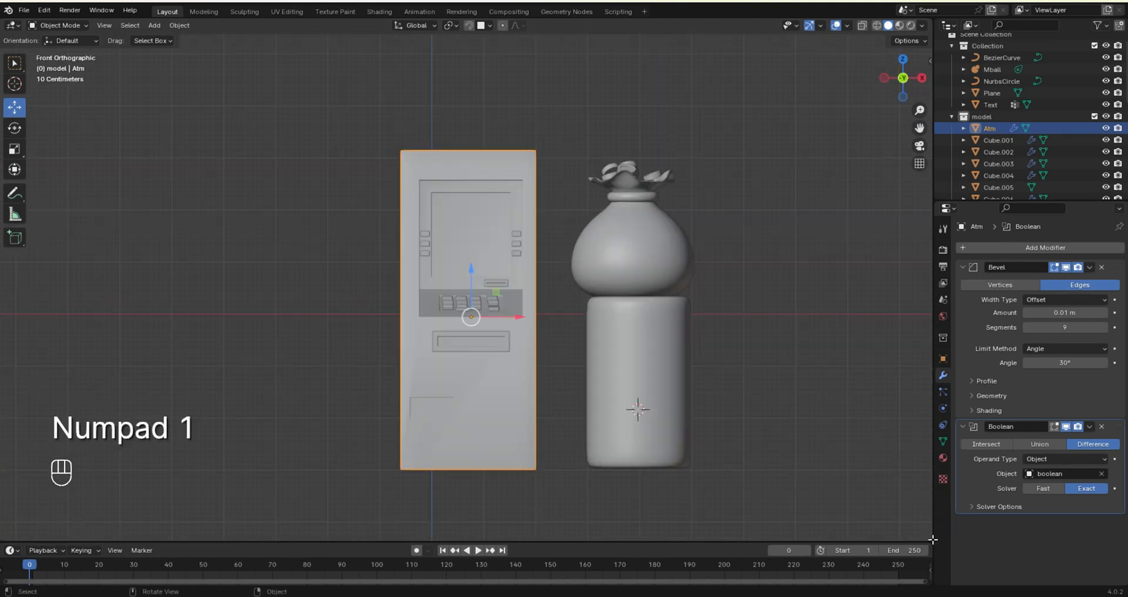
pyautogui.click(927, 538)
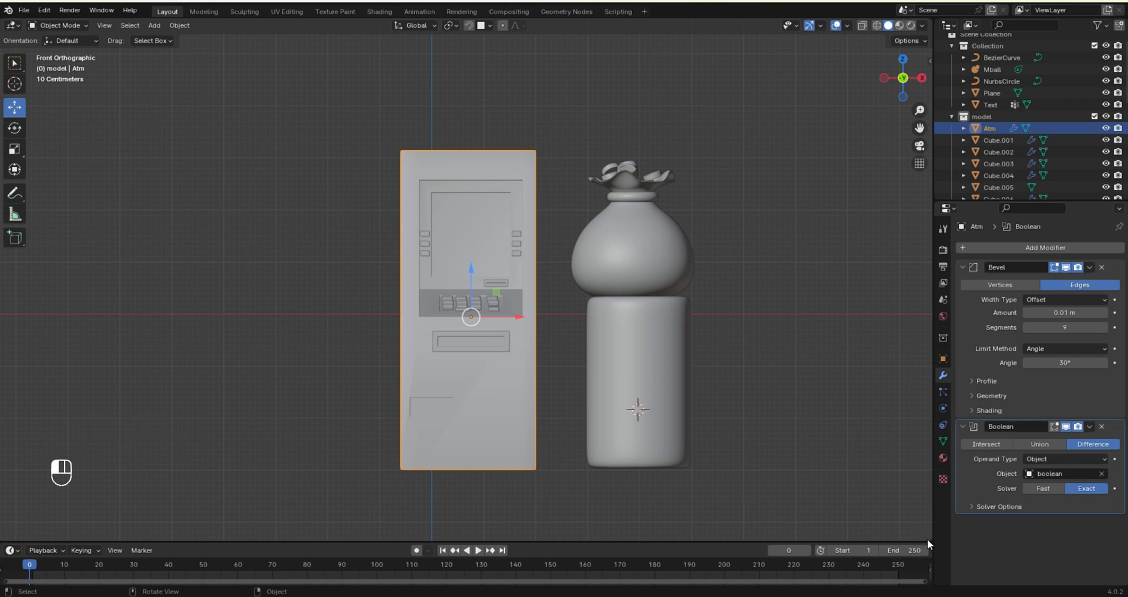
# - Split the 3D viewport horizontally in two and turn the lower area into a Shader Editor
pyautogui.moveTo(929, 539); pyautogui.dragTo(919, 270)
pyautogui.scroll(-3, 561, 164)
pyautogui.click(13, 278)
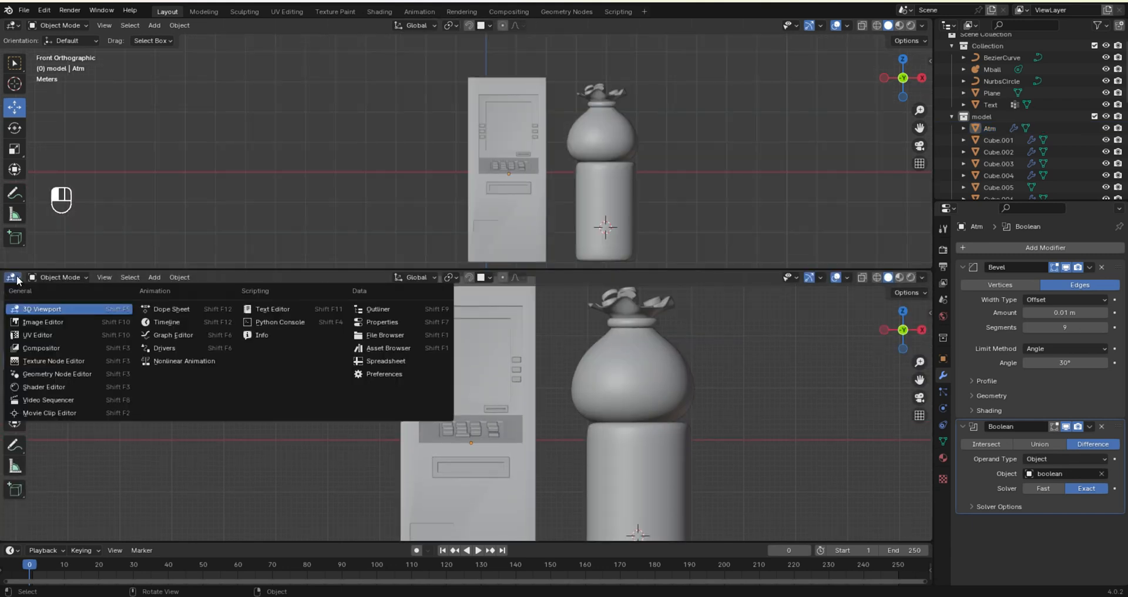
pyautogui.click(53, 387)
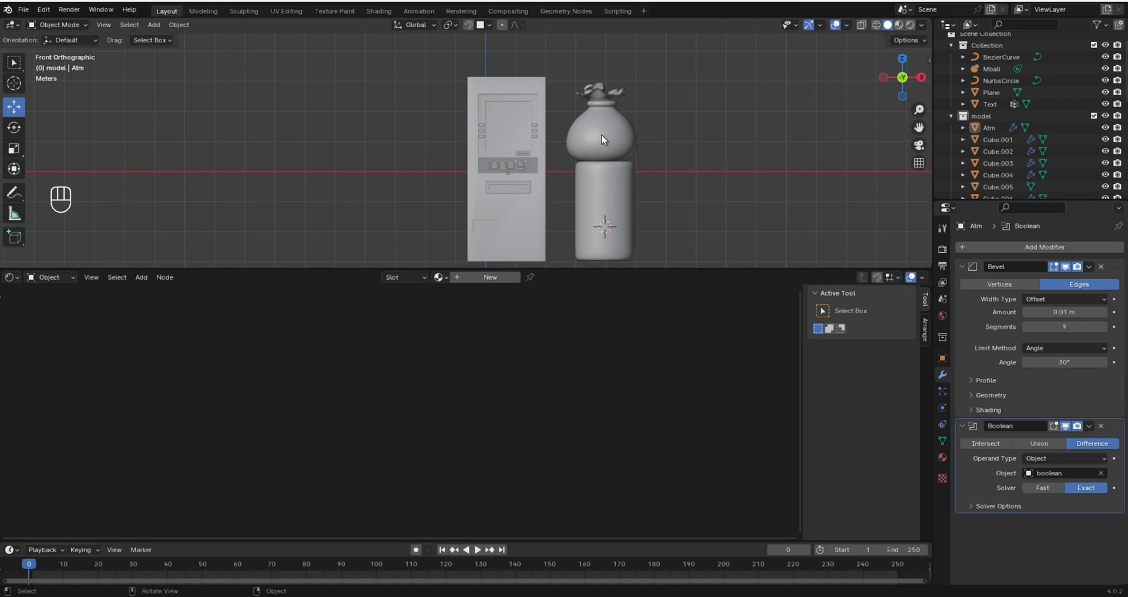
# - Add a text object in front of the bag and rotate it 90° about the X axis so it stands upright
pyautogui.hotkey('shift', 'a')
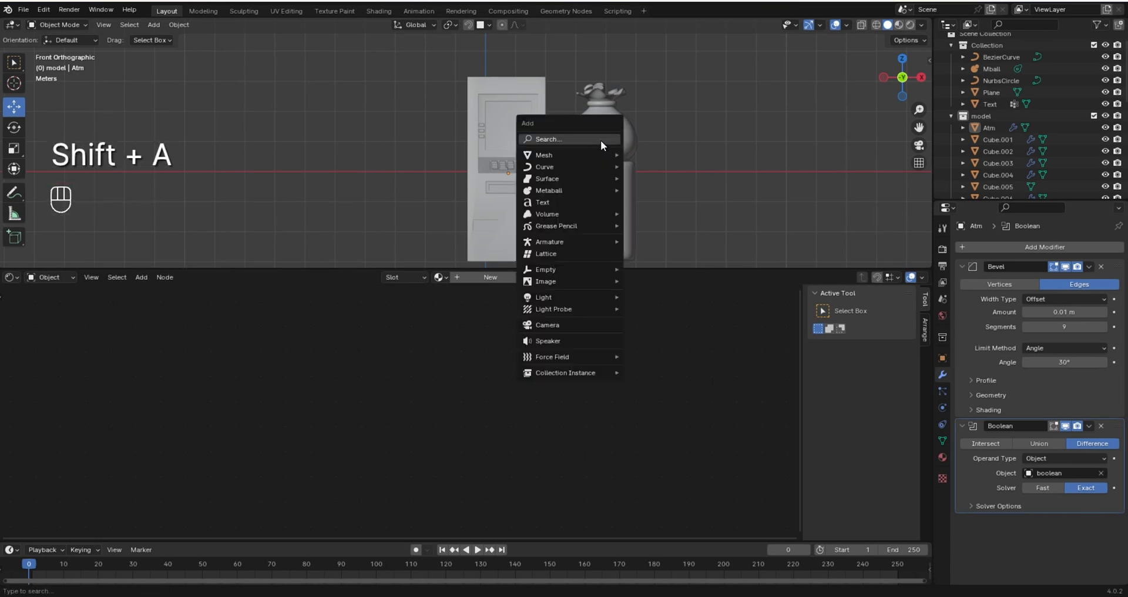
pyautogui.click(564, 201)
pyautogui.press('r')
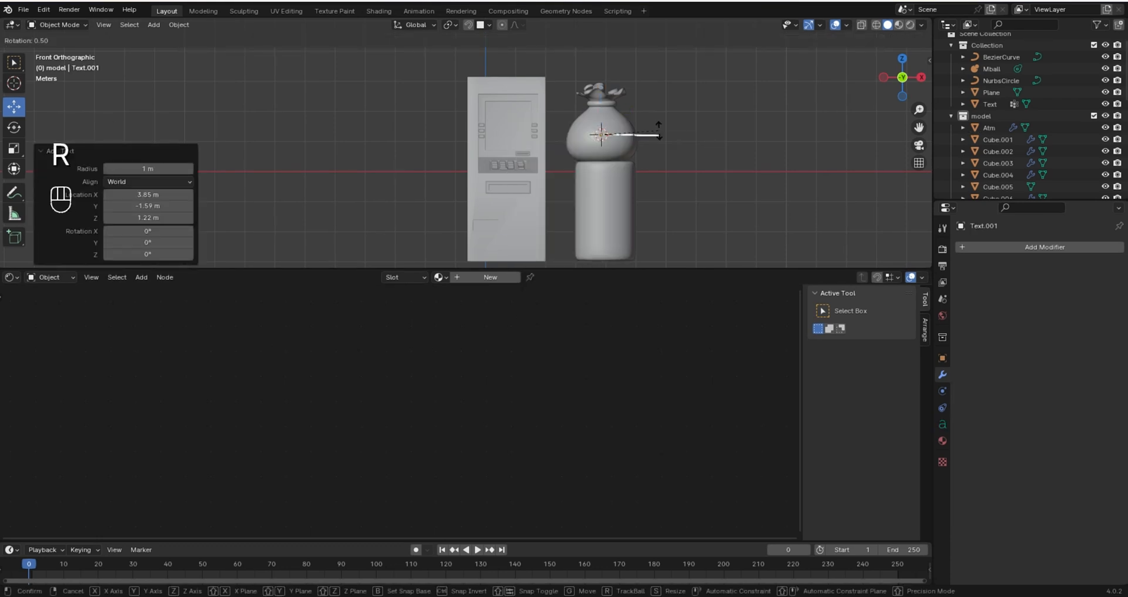
pyautogui.press('9')
pyautogui.press('0')
pyautogui.press('x')
pyautogui.click(658, 132)
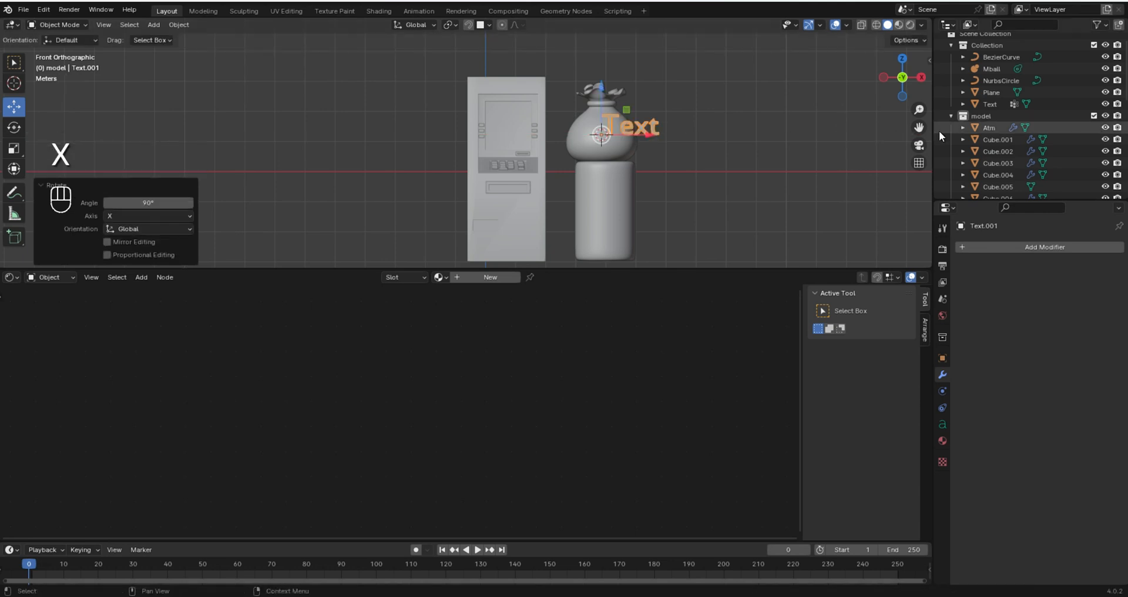
# - Replace the text object's default content with a capital "S" and leave text editing
pyautogui.press('Tab')
pyautogui.press('BackSpace')
pyautogui.press('BackSpace')
pyautogui.press('BackSpace')
pyautogui.press('BackSpace')
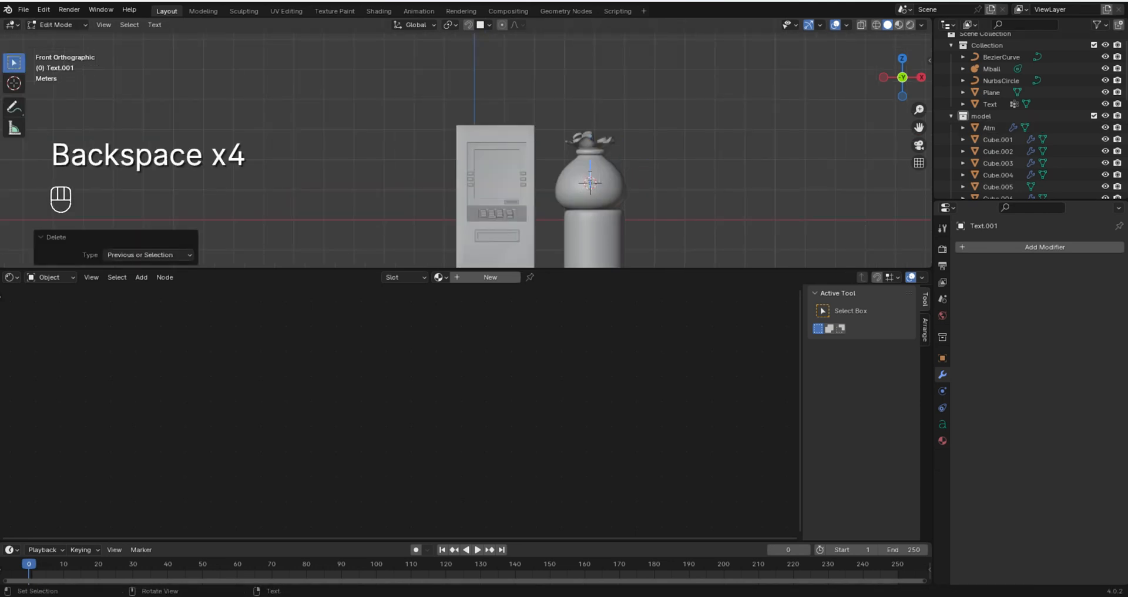
pyautogui.press('capslock')
pyautogui.write('S')
pyautogui.press('capslock')
pyautogui.press('Tab')
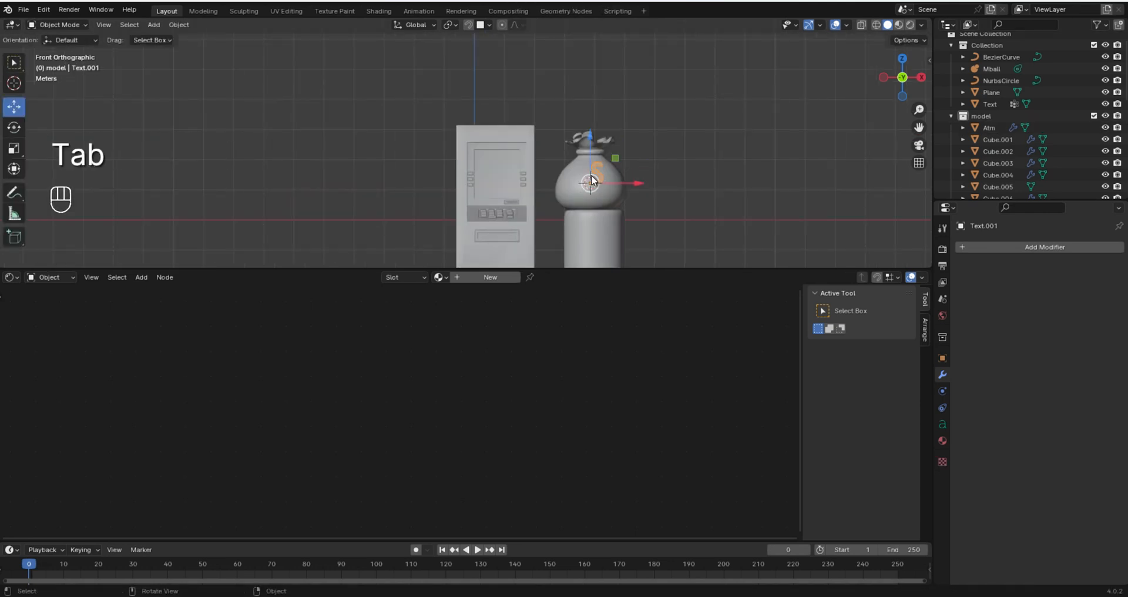
# - Move the S out beside the bag and scale it up by about 1.48
pyautogui.moveTo(640, 186); pyautogui.dragTo(679, 154)
pyautogui.press('s')
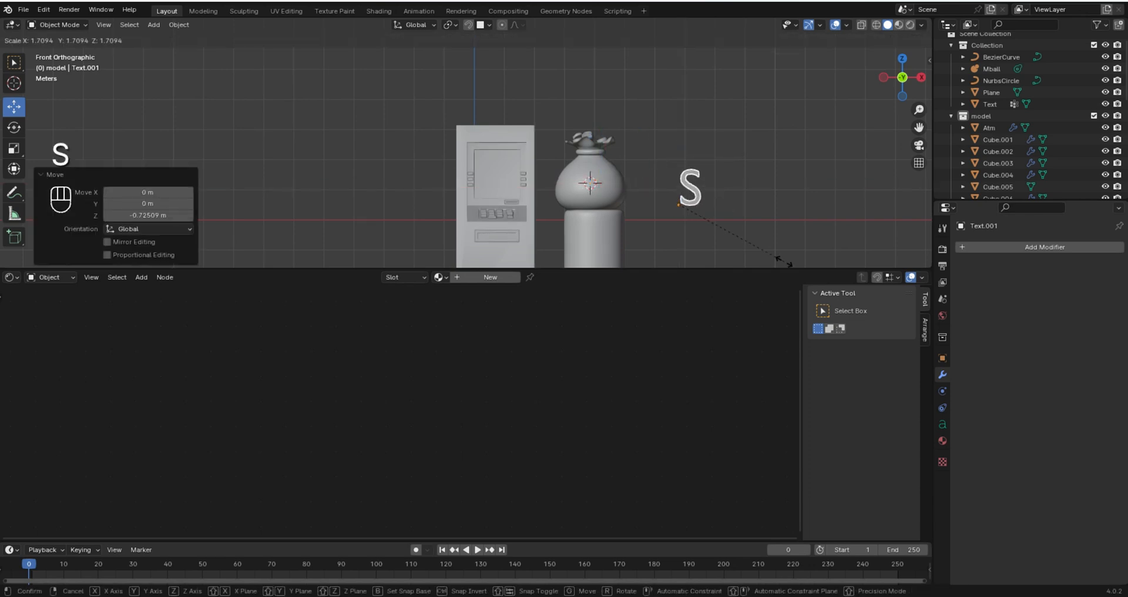
pyautogui.click(770, 248)
pyautogui.scroll(5, 763, 237)
pyautogui.keyDown('shift'); pyautogui.moveTo(727, 183); pyautogui.dragTo(384, 84, button='middle'); pyautogui.keyUp('shift')
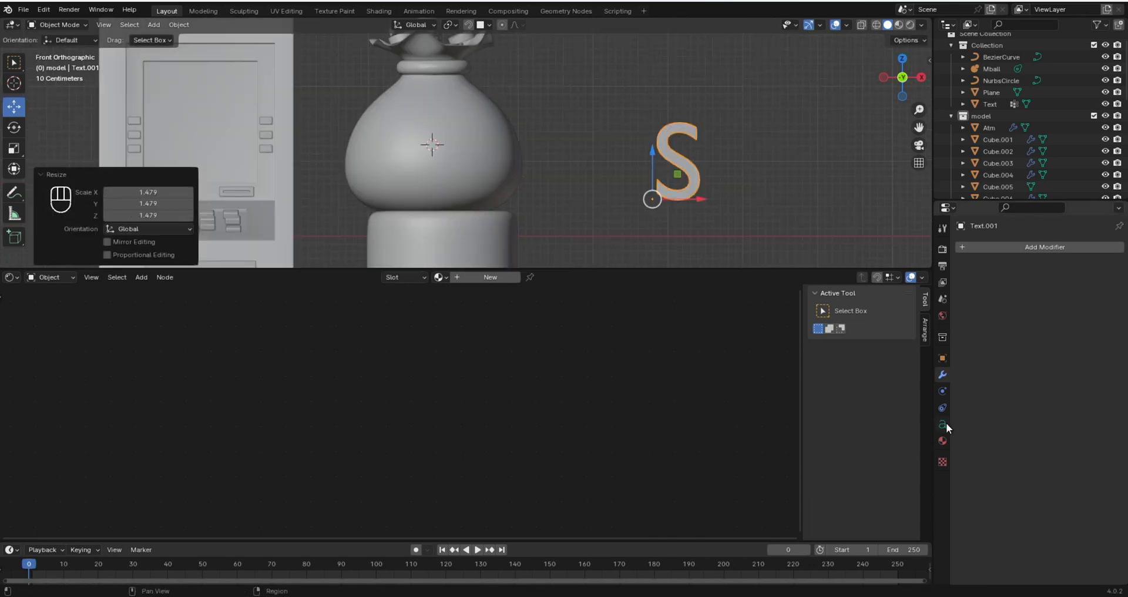
# - Extrude the S text by 0.06 m and move it about -1.25 m along X, closer to the bag
pyautogui.click(943, 424)
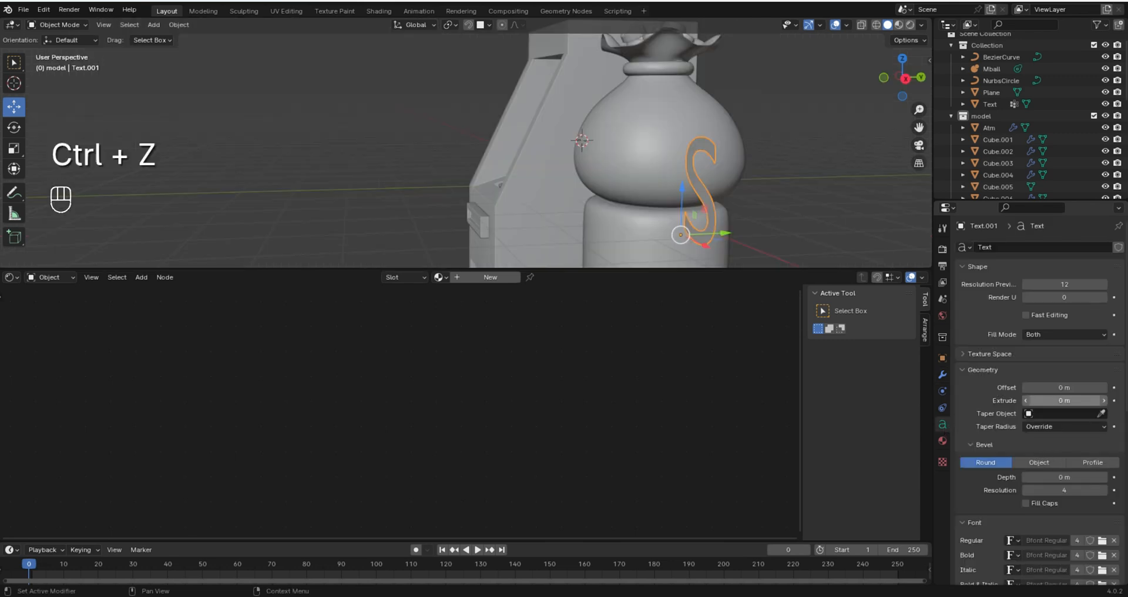
pyautogui.moveTo(1064, 401); pyautogui.dragTo(1084, 401)
pyautogui.moveTo(763, 200); pyautogui.dragTo(693, 197, button='middle')
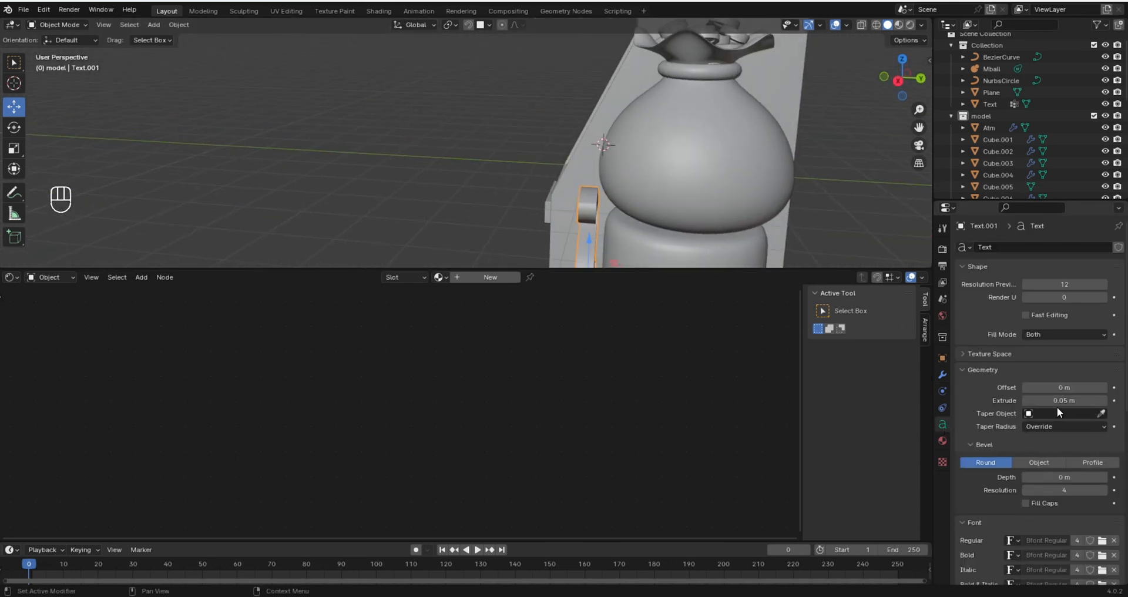
pyautogui.moveTo(1057, 401); pyautogui.dragTo(1062, 402)
pyautogui.scroll(-3, 629, 182)
pyautogui.moveTo(622, 179); pyautogui.dragTo(762, 198, button='middle')
pyautogui.press('KP_1')
pyautogui.moveTo(759, 214); pyautogui.dragTo(660, 194)
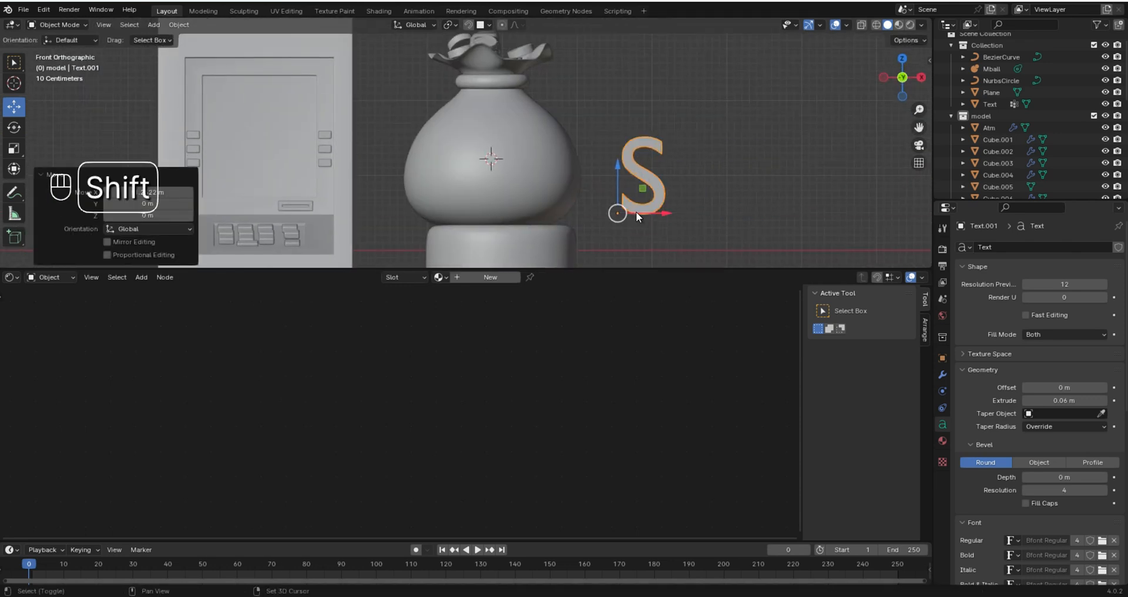
# - Add a cube at the base of the S and scale its mesh down to about 0.076 in Edit Mode
pyautogui.hotkey('shift', 'a')
pyautogui.moveTo(604, 165)
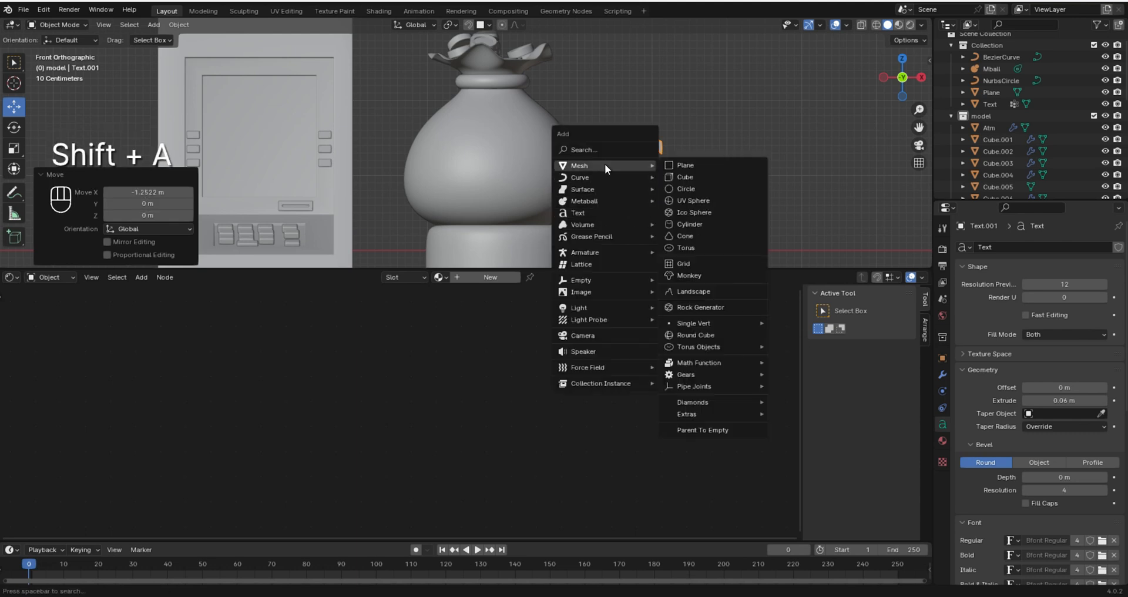
pyautogui.click(681, 176)
pyautogui.press('Tab')
pyautogui.press('s')
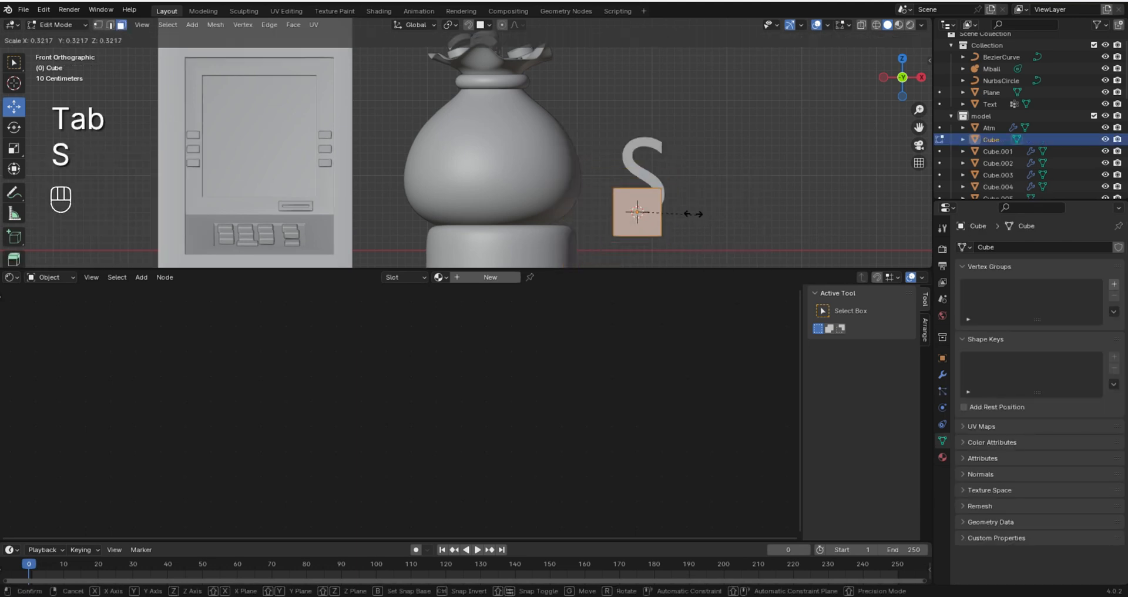
pyautogui.click(643, 208)
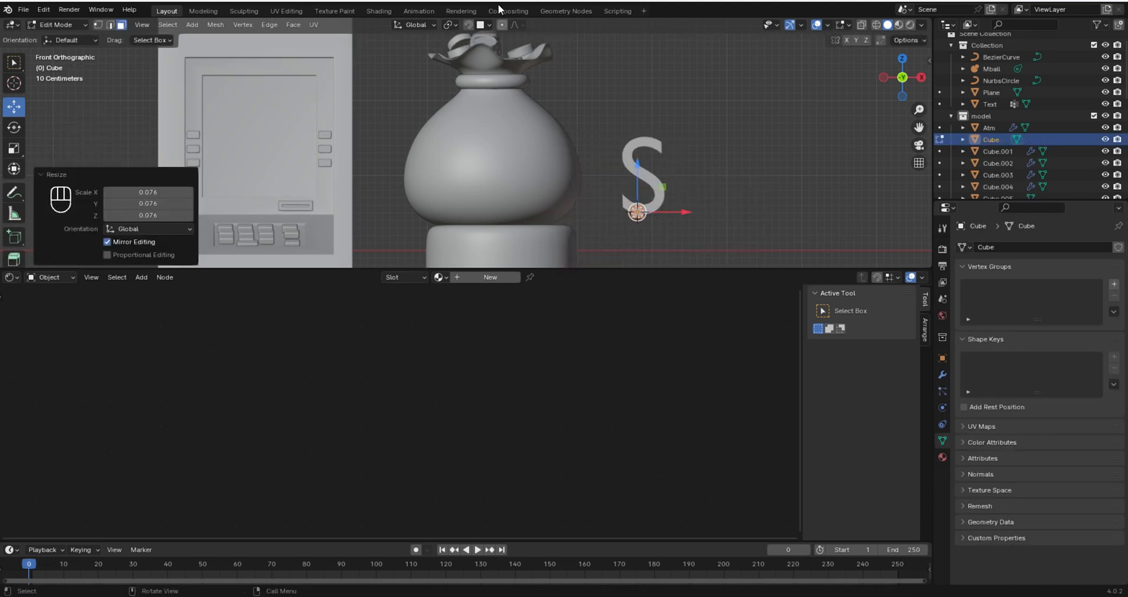
# - Move the small cube's whole mesh about 0.08 m along Y into the depth of the S
pyautogui.scroll(2, 643, 209)
pyautogui.press('KP_3')
pyautogui.keyDown('shift'); pyautogui.moveTo(614, 221); pyautogui.dragTo(583, 82, button='middle'); pyautogui.keyUp('shift')
pyautogui.scroll(2, 582, 83)
pyautogui.press('a')
pyautogui.moveTo(795, 179); pyautogui.dragTo(815, 178)
pyautogui.scroll(4, 840, 211)
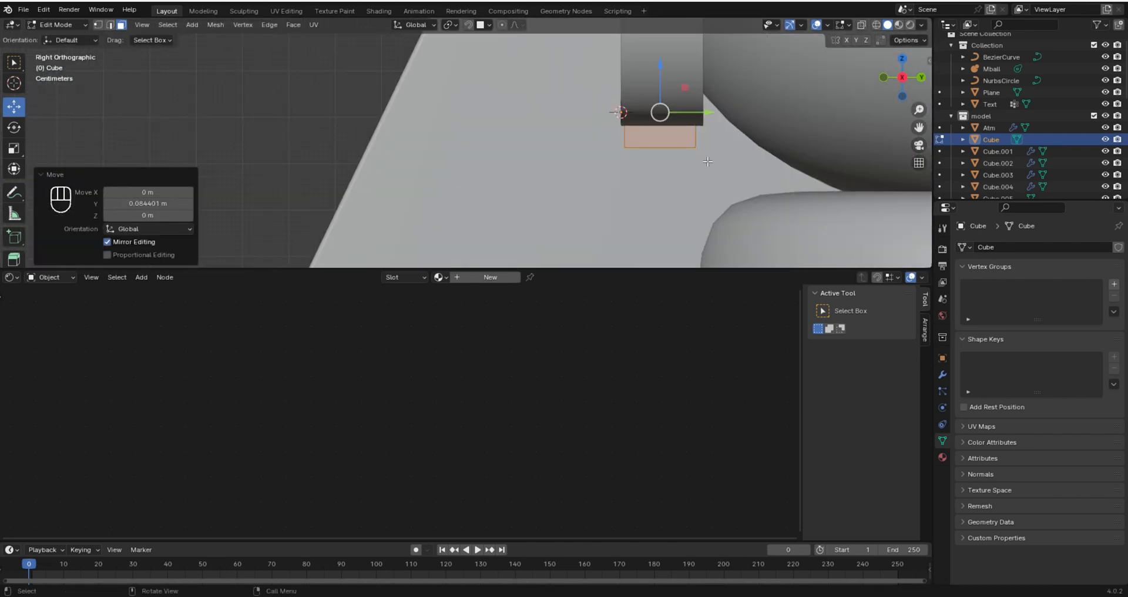
# - Stretch the cube along Y and nudge it so its depth matches the thickness of the S
pyautogui.press('s')
pyautogui.press('y')
pyautogui.click(684, 137)
pyautogui.moveTo(707, 113); pyautogui.dragTo(709, 114)
pyautogui.press('s')
pyautogui.press('x')
pyautogui.press('y')
pyautogui.click(715, 116)
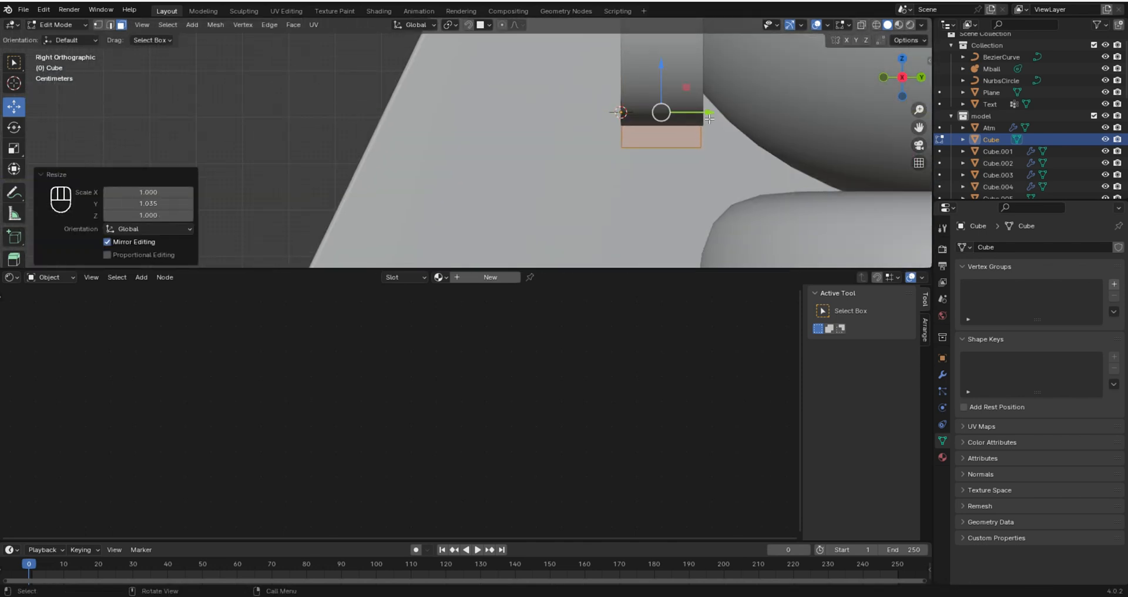
# - Reposition the cube at the foot of the S and fine-tune its scale along Y
pyautogui.press('KP_1')
pyautogui.scroll(-4, 669, 132)
pyautogui.keyDown('shift'); pyautogui.moveTo(642, 141); pyautogui.dragTo(418, 141, button='middle'); pyautogui.keyUp('shift')
pyautogui.moveTo(665, 134); pyautogui.dragTo(675, 147)
pyautogui.press('KP_3')
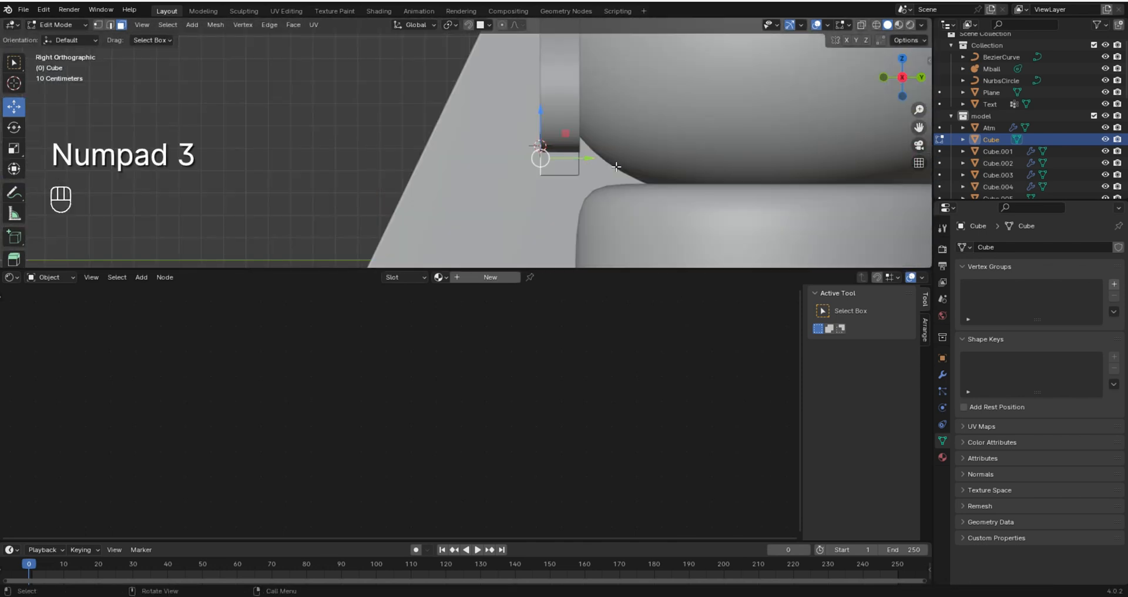
pyautogui.press('a')
pyautogui.press('s')
pyautogui.press('y')
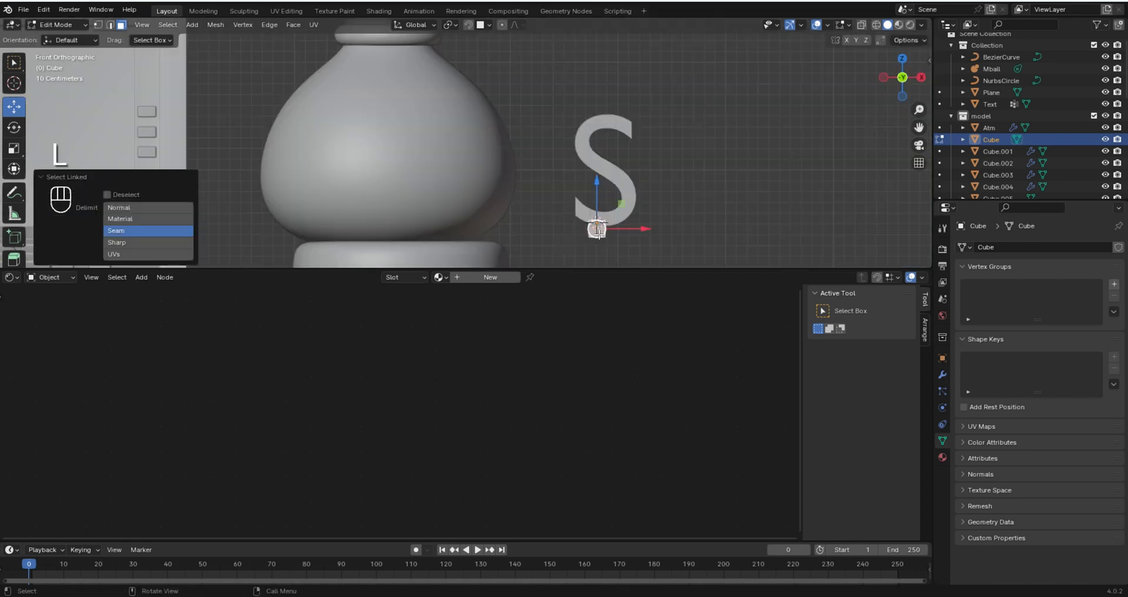
# - Duplicate the block straight up along Z to the top of the S to complete a dollar sign
pyautogui.hotkey('shift', 'd')
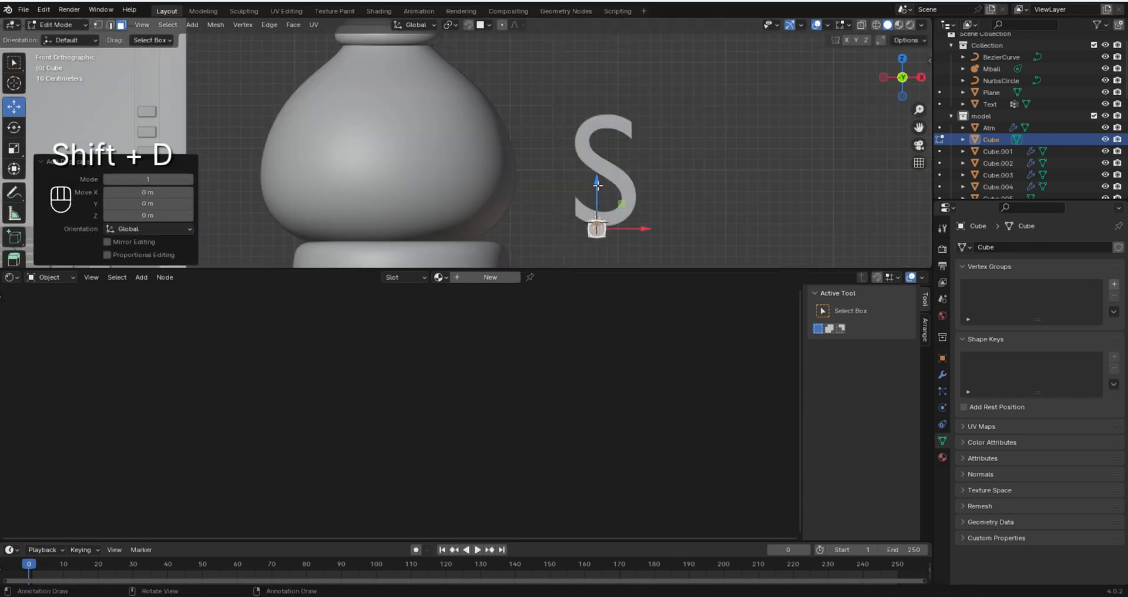
pyautogui.press('z')
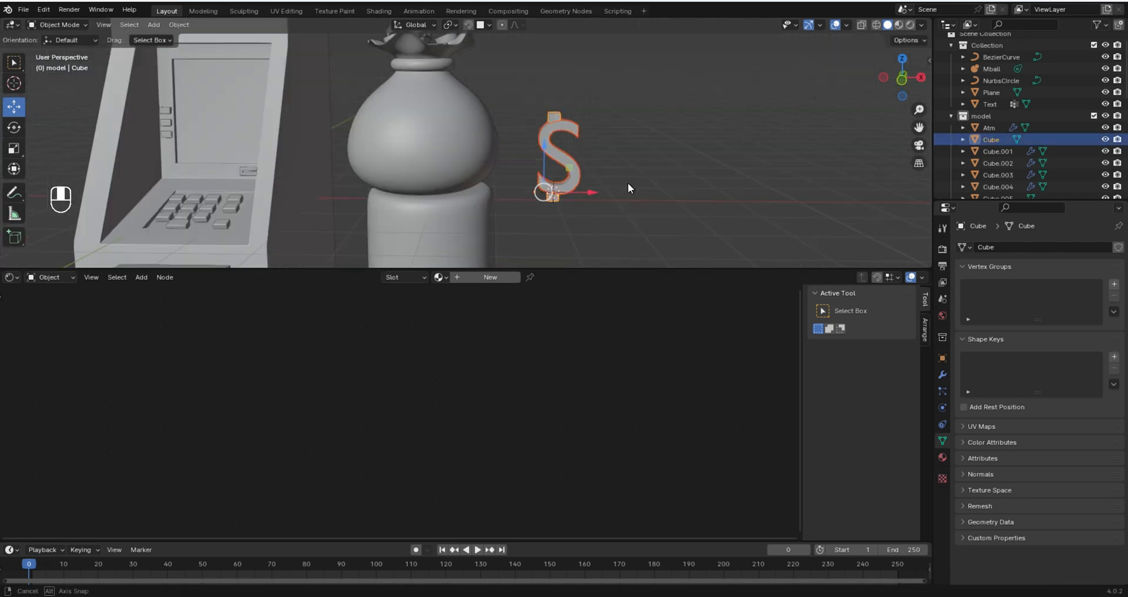
pyautogui.moveTo(628, 188); pyautogui.dragTo(575, 208, button='middle')
pyautogui.press('KP_1')
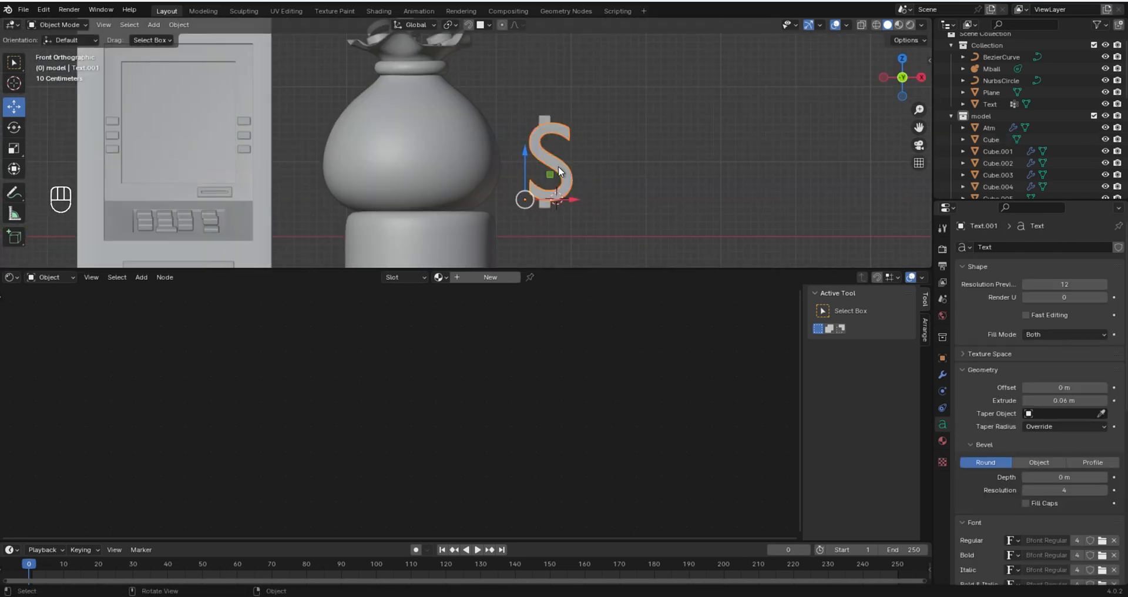
# - Convert the S text to a mesh and join it with the blocks into a single dollar sign object
pyautogui.click(187, 26)
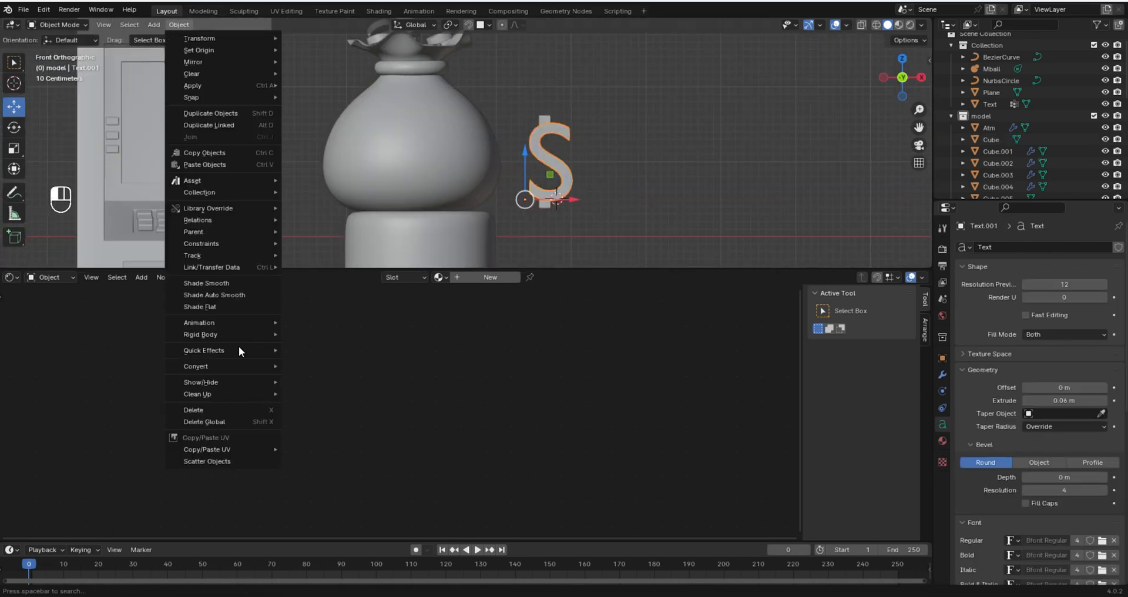
pyautogui.moveTo(200, 366)
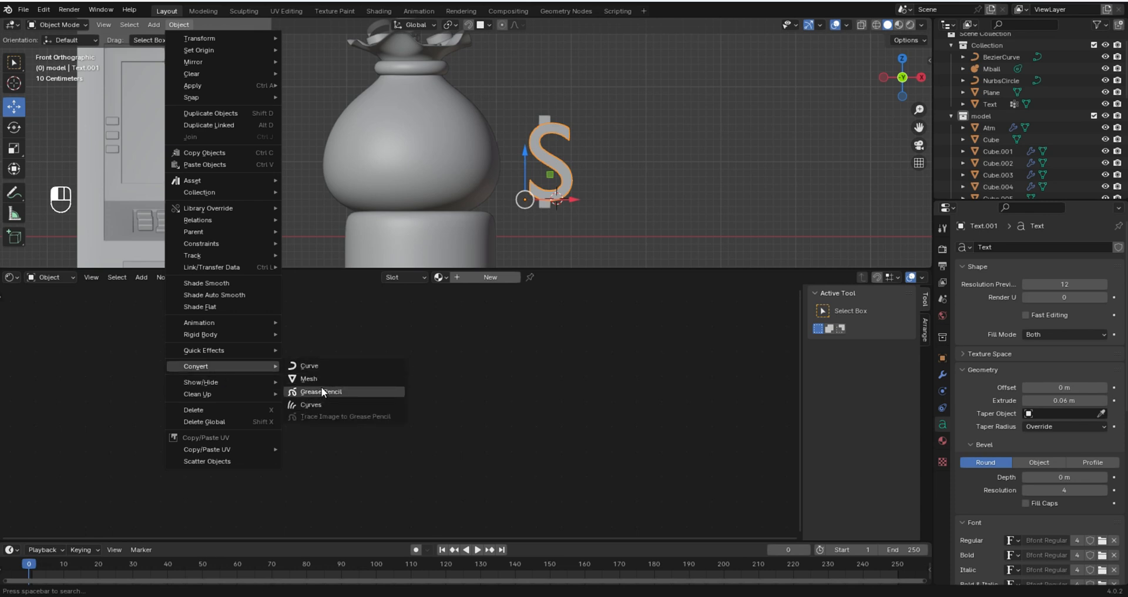
pyautogui.click(320, 379)
pyautogui.click(566, 142)
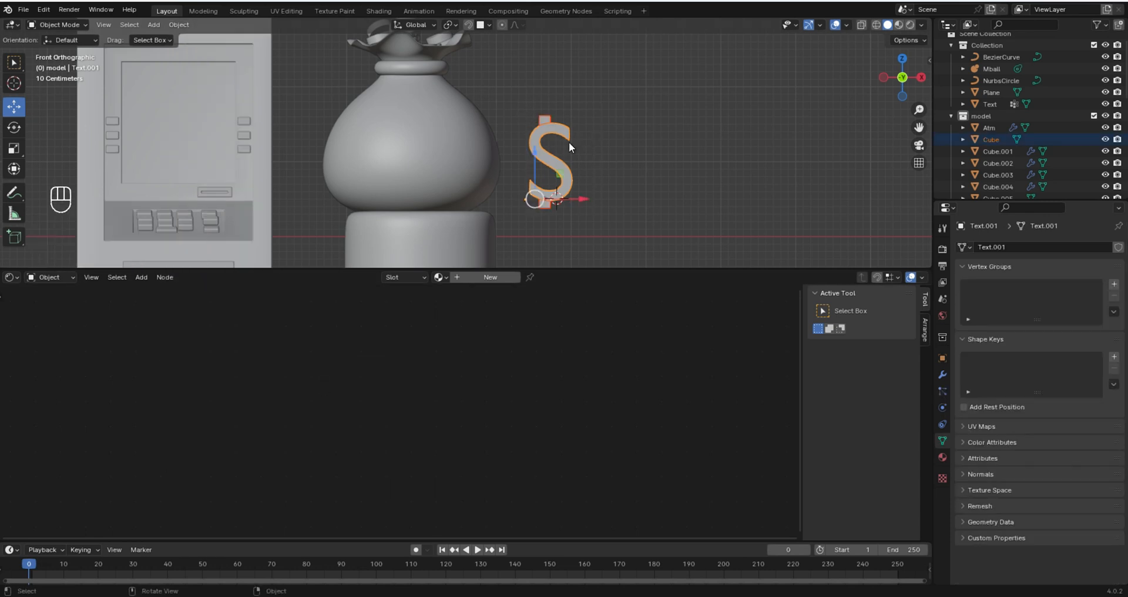
pyautogui.hotkey('ctrl', 'j')
# - Scale the joined dollar sign down and raise it along Z to the height of the bag's body
pyautogui.press('s')
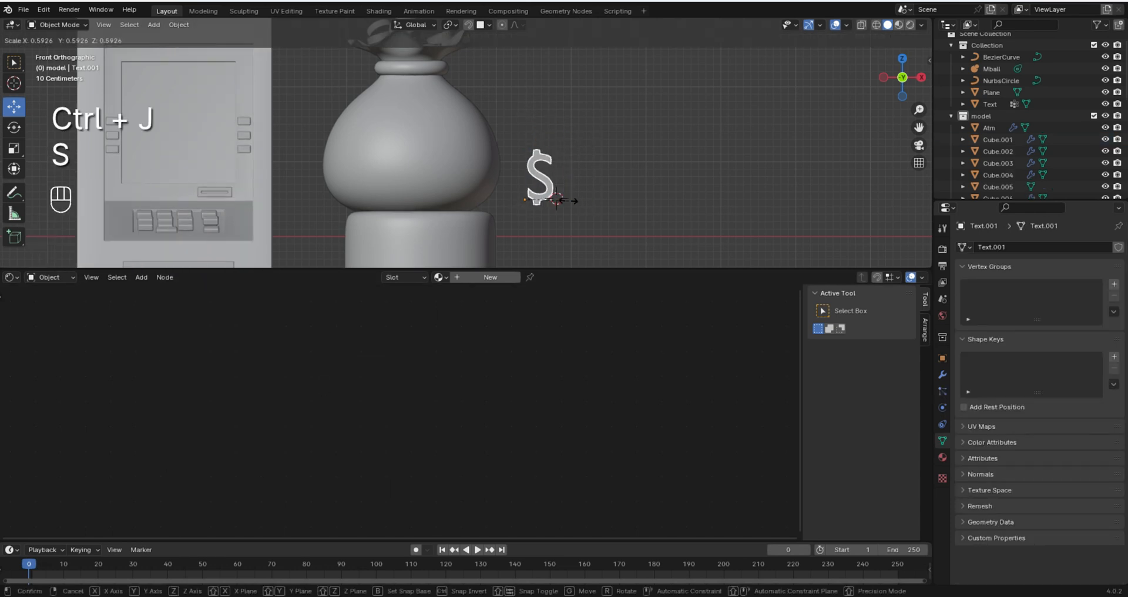
pyautogui.click(566, 202)
pyautogui.moveTo(526, 150); pyautogui.dragTo(527, 114)
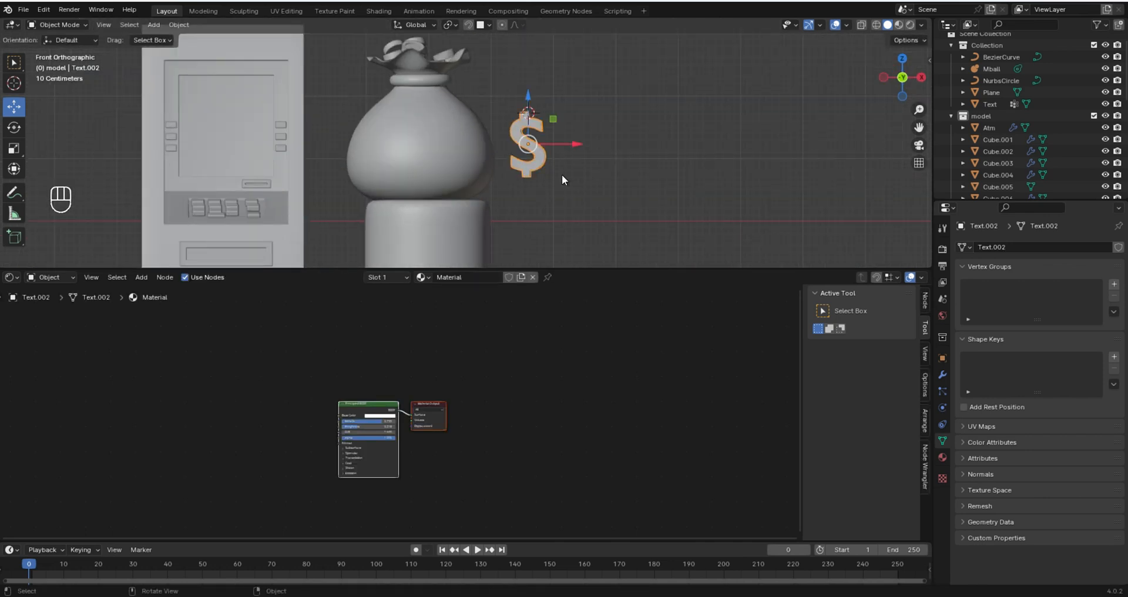
# - Move the dollar sign along X in front of the bag and about 0.10 m along Y against its surface
pyautogui.moveTo(577, 144); pyautogui.dragTo(456, 144)
pyautogui.moveTo(523, 176); pyautogui.dragTo(453, 189, button='middle')
pyautogui.press('KP_3')
pyautogui.moveTo(475, 145); pyautogui.dragTo(536, 145)
pyautogui.press('KP_1')
pyautogui.moveTo(919, 127); pyautogui.dragTo(1088, 150)
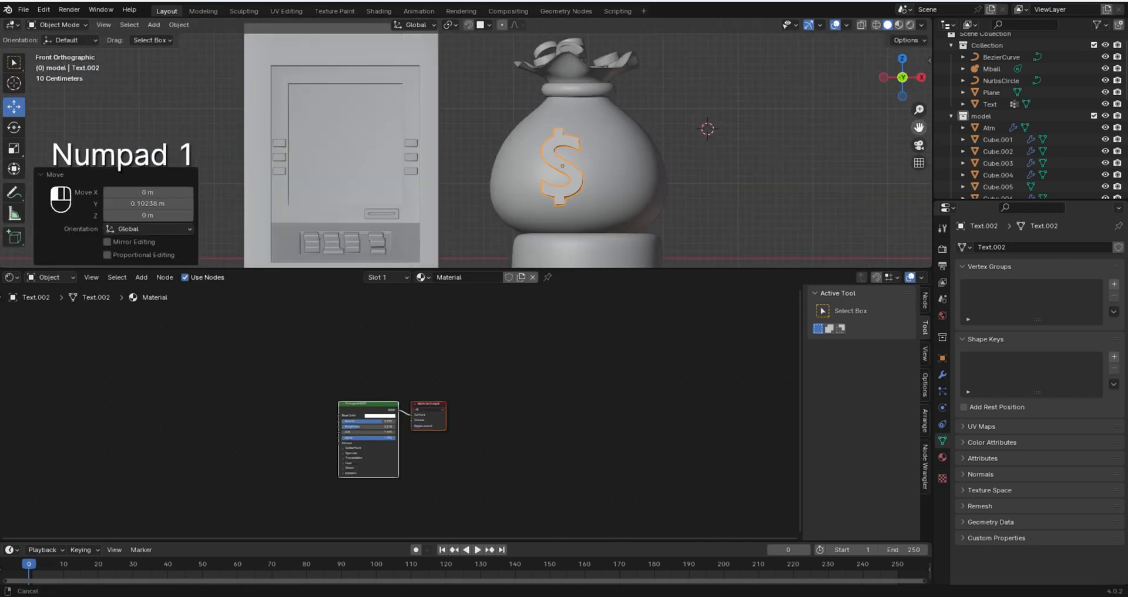
# - Adjust the dollar sign's position along X on the bag's front and scale it by about 1.015
pyautogui.scroll(-1, 591, 162)
pyautogui.moveTo(591, 162); pyautogui.dragTo(607, 162)
pyautogui.moveTo(605, 164); pyautogui.dragTo(597, 164)
pyautogui.press('s')
pyautogui.click(586, 194)
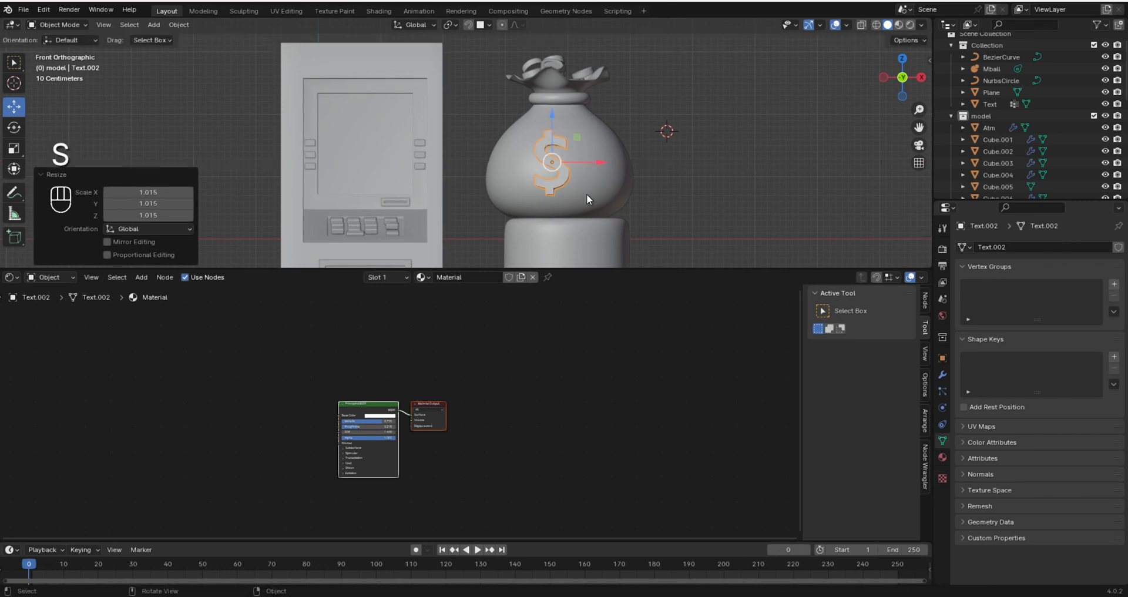
# - Nudge the dollar sign slightly along Y into the bag's front surface
pyautogui.press('KP_3')
pyautogui.scroll(4, 491, 144)
pyautogui.moveTo(561, 184); pyautogui.dragTo(564, 184)
pyautogui.press('KP_1')
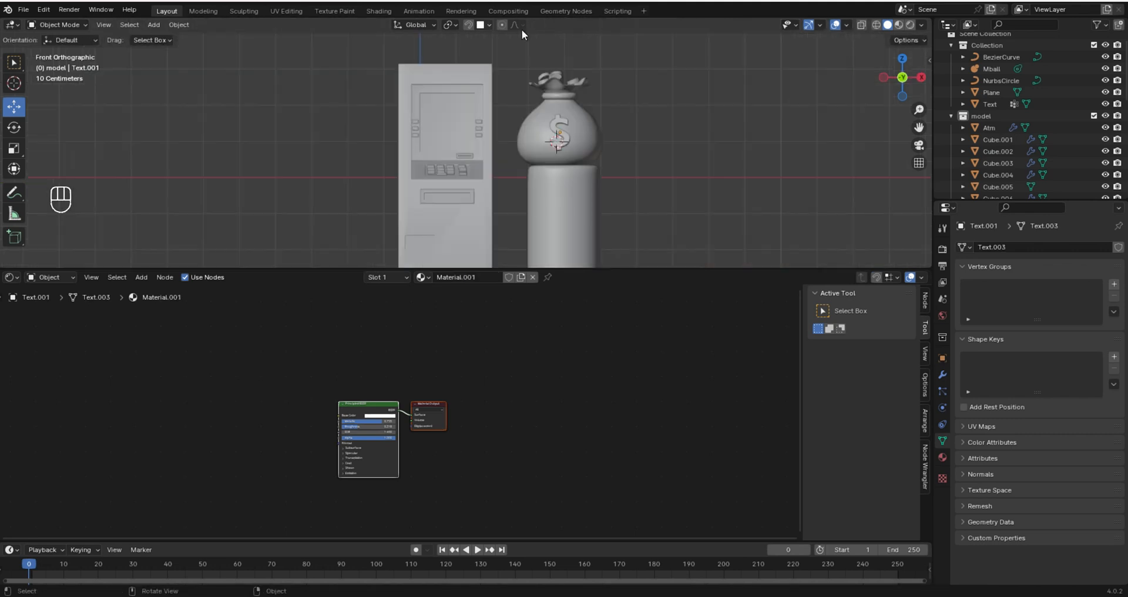
pyautogui.scroll(3, 541, 82)
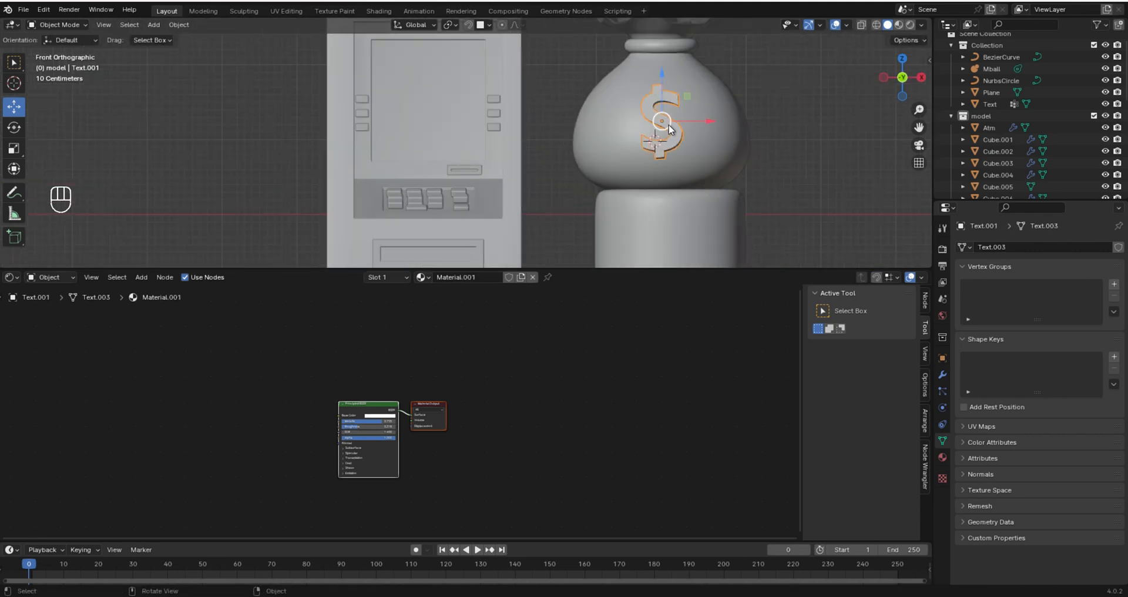
pyautogui.scroll(-3, 705, 142)
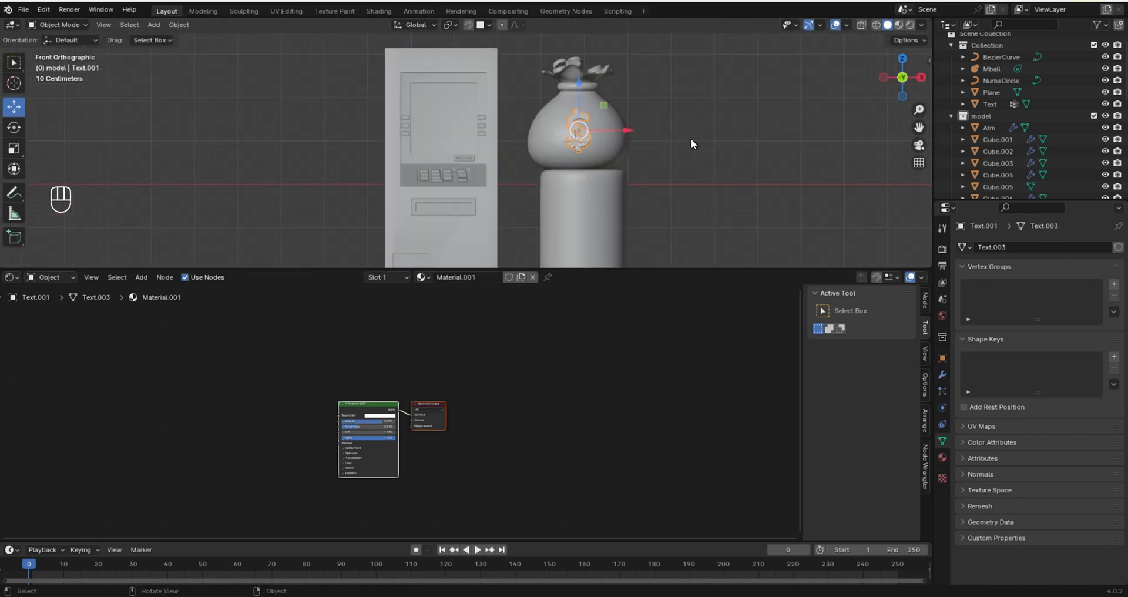
# - Display the scene in Material Preview and give the money bag a new material
pyautogui.press('z')
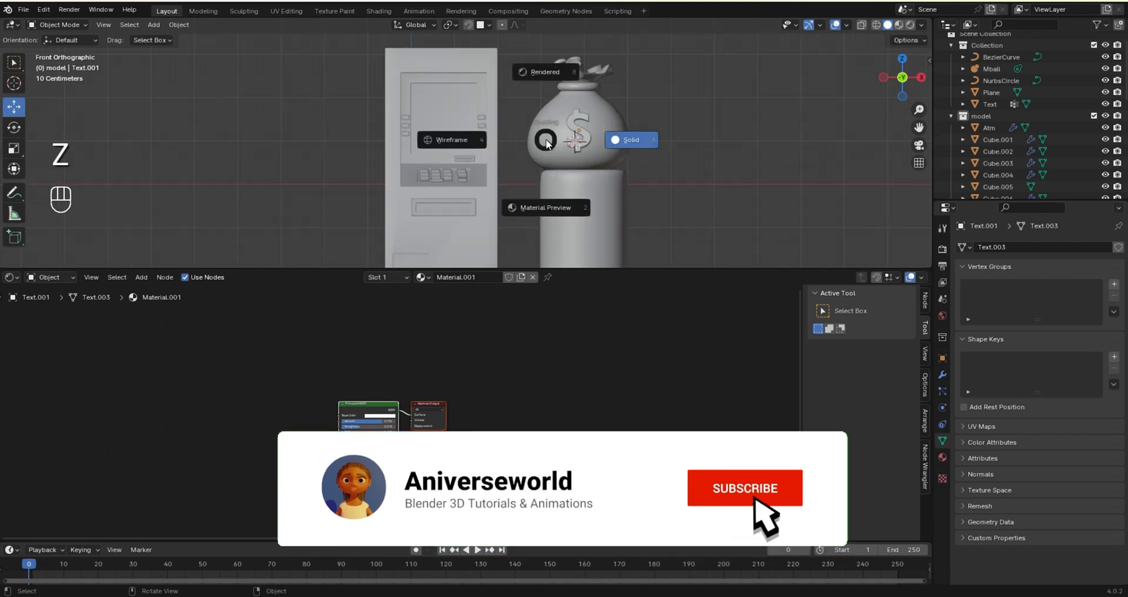
pyautogui.click(565, 234)
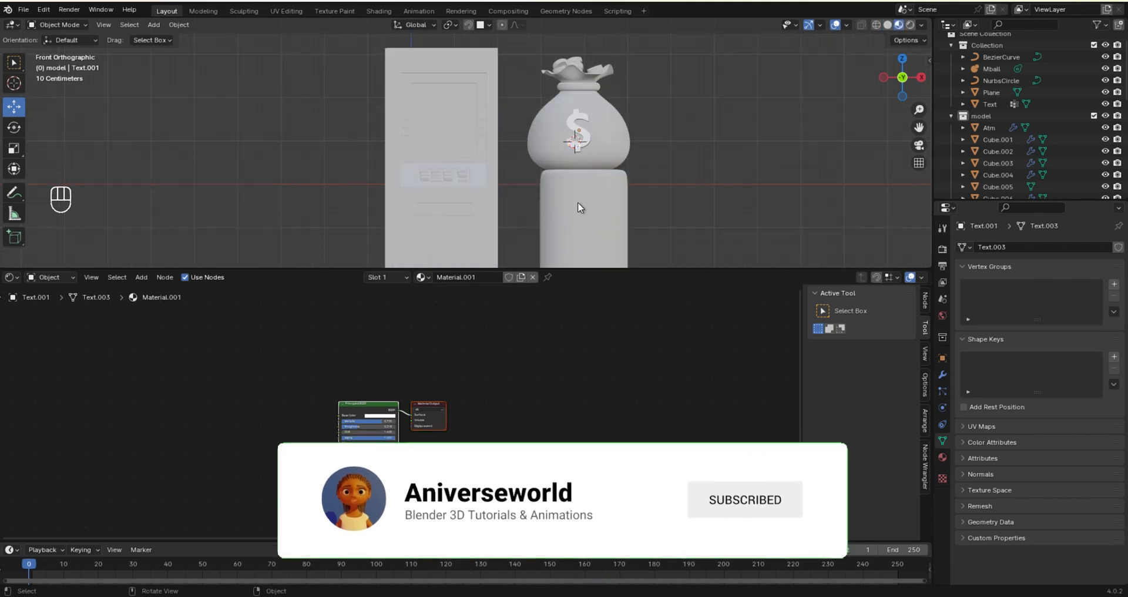
pyautogui.click(608, 116)
pyautogui.click(942, 457)
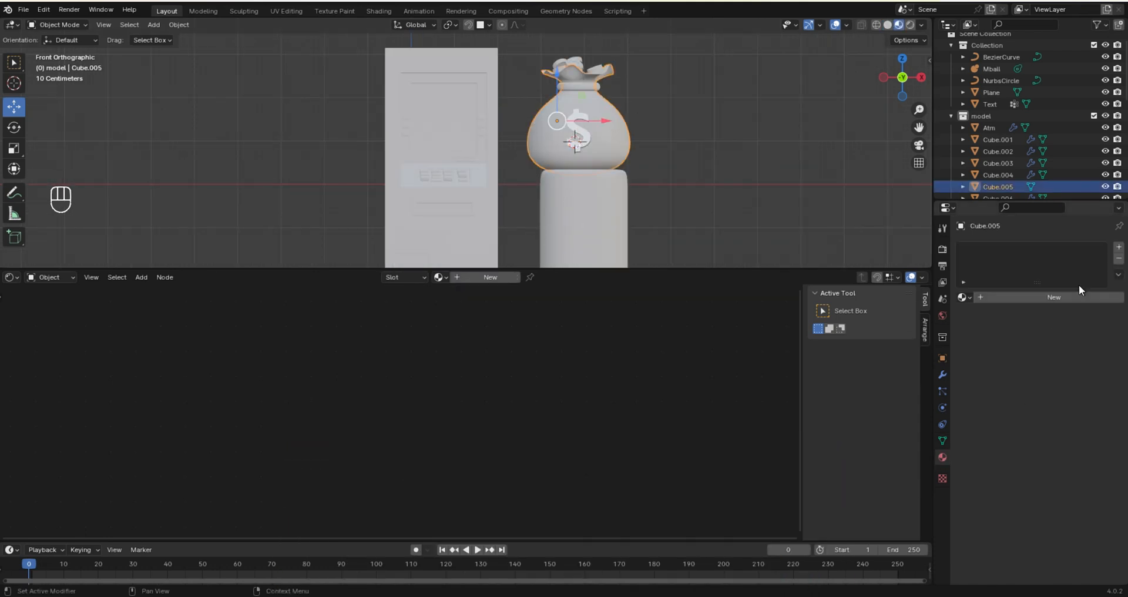
pyautogui.click(1117, 249)
pyautogui.click(1049, 296)
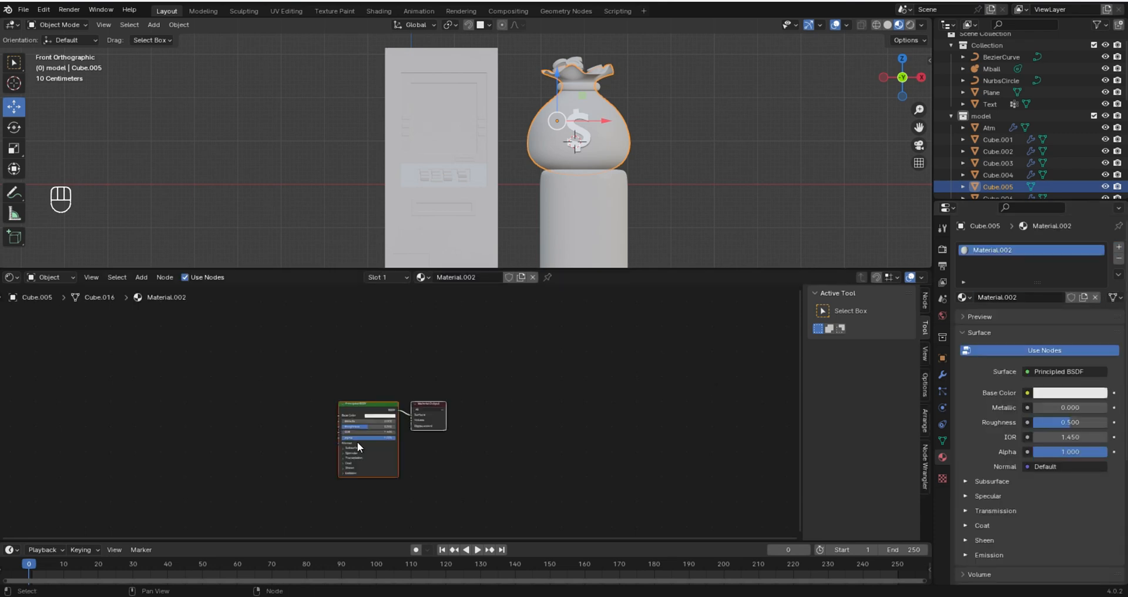
# - Set the bag material's base color to brown, hex A0522D, and open the dollar sign's base color
pyautogui.scroll(4, 565, 356)
pyautogui.click(566, 356)
pyautogui.write('ao522')
pyautogui.press('Return')
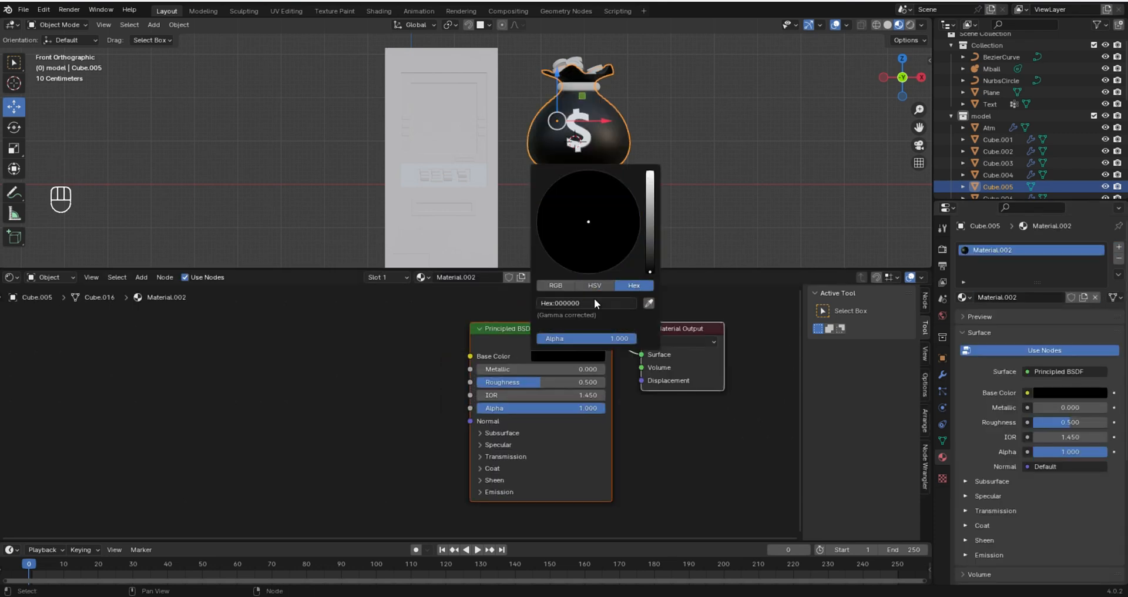
pyautogui.write('522d')
pyautogui.press('Return')
pyautogui.click(578, 132)
pyautogui.click(1069, 392)
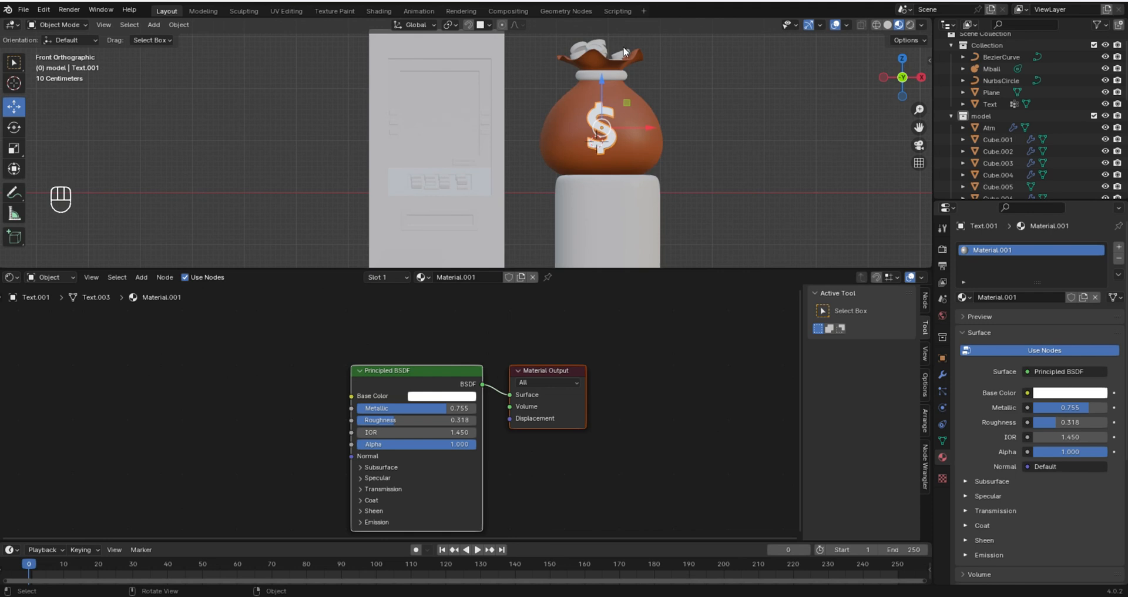
# - Give the coins in the bag's opening a new material with base color hex FFD700
pyautogui.click(621, 54)
pyautogui.moveTo(621, 54); pyautogui.dragTo(622, 118, button='middle')
pyautogui.click(1119, 247)
pyautogui.click(1046, 298)
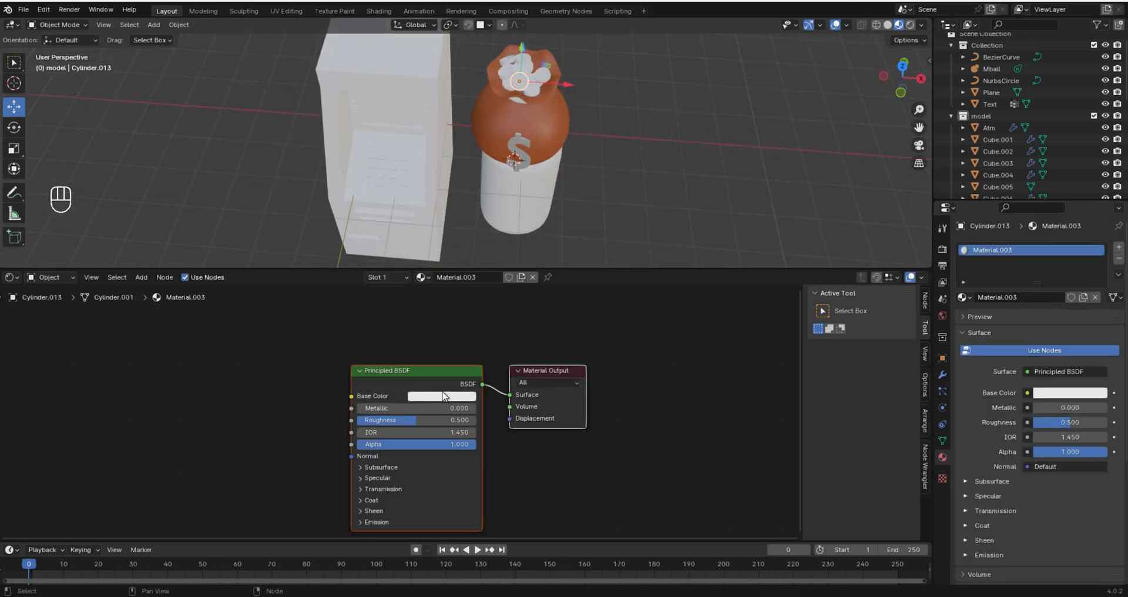
pyautogui.click(442, 396)
pyautogui.moveTo(455, 288); pyautogui.dragTo(442, 303)
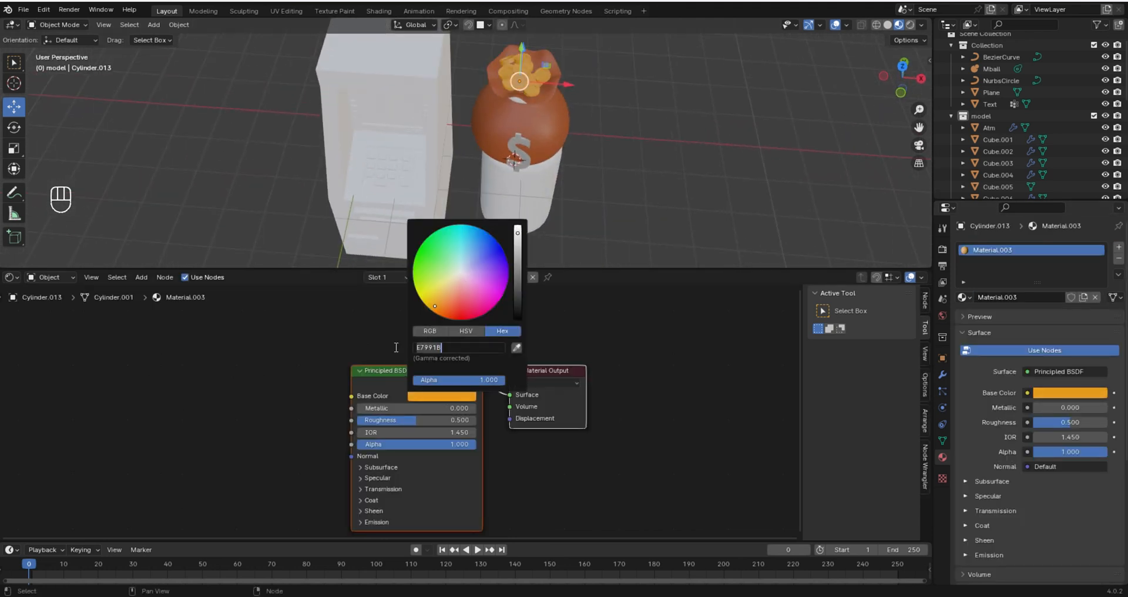
pyautogui.write('ffd700')
pyautogui.press('Return')
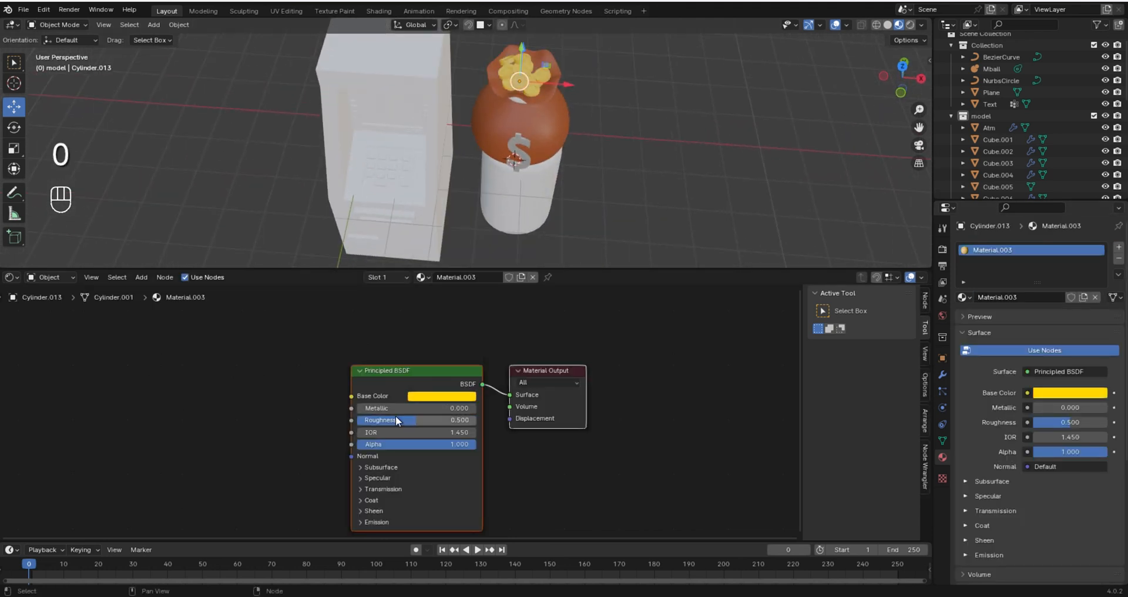
# - Set the coin material's metallic to about 0.87, roughness to about 0.09 and specular IOR level to about 0.9
pyautogui.moveTo(396, 408); pyautogui.dragTo(377, 420)
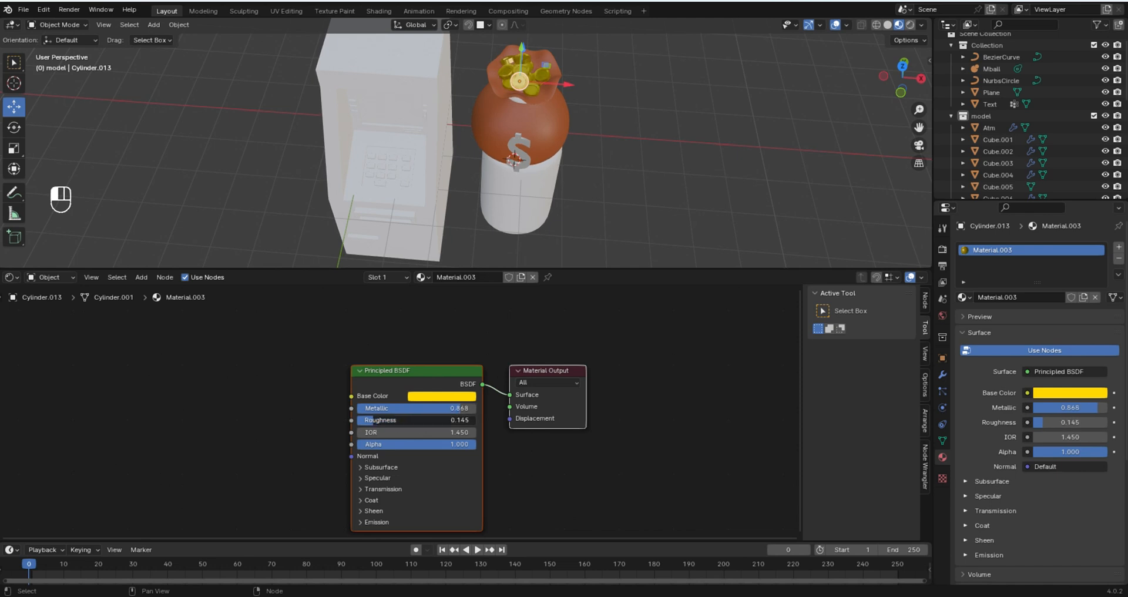
pyautogui.click(376, 477)
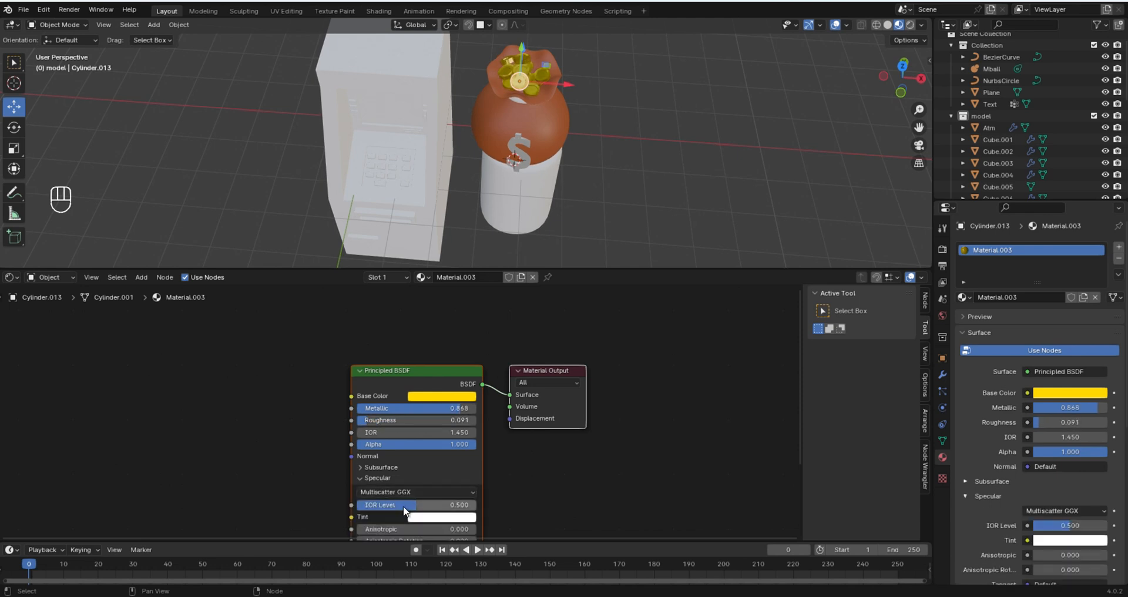
pyautogui.scroll(-3, 524, 170)
pyautogui.moveTo(524, 169); pyautogui.dragTo(540, 111, button='middle')
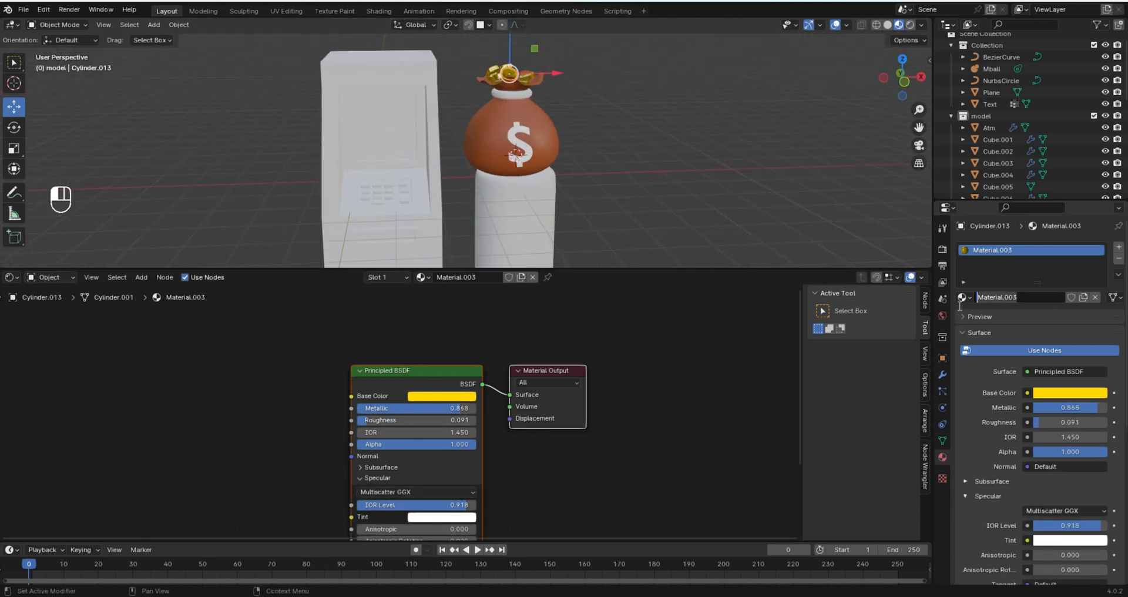
# - Assign the coins' gold material to the ring around the bag's neck and name the bag's material "money bag"
pyautogui.click(519, 140)
pyautogui.click(515, 94)
pyautogui.moveTo(523, 97); pyautogui.dragTo(556, 99, button='middle')
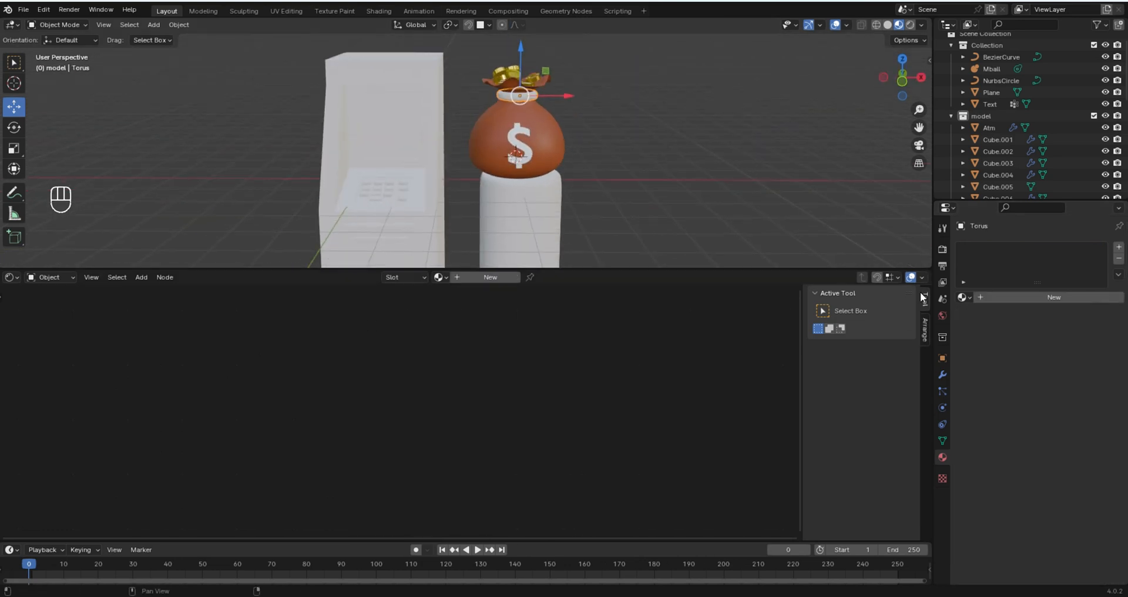
pyautogui.click(964, 297)
pyautogui.click(988, 315)
pyautogui.click(545, 139)
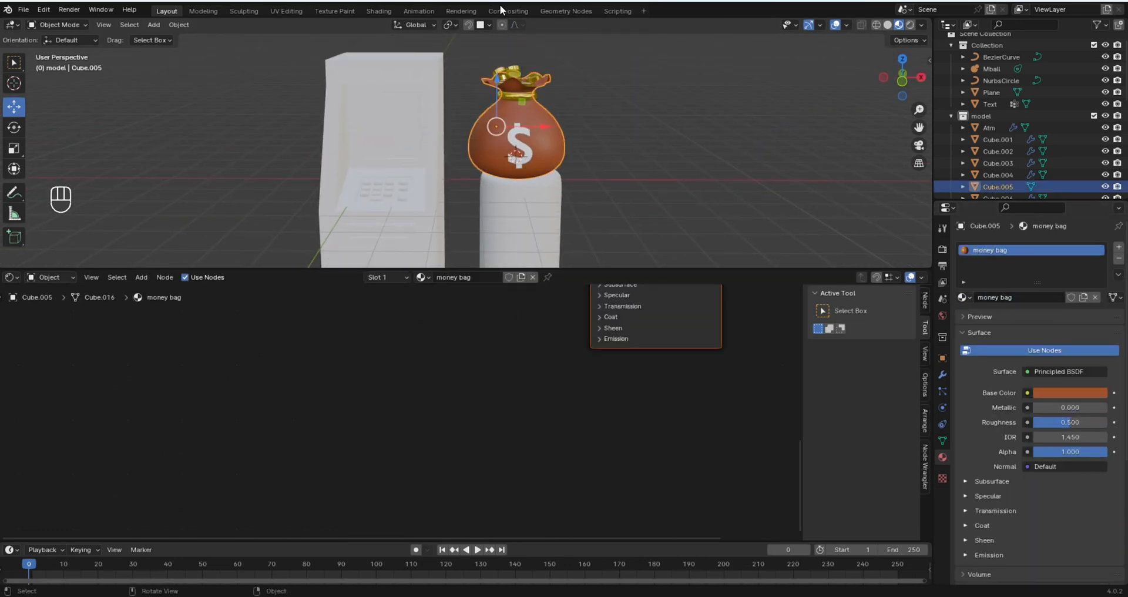
# - Give the pedestal under the bag a new material and darken its base color to a gray
pyautogui.click(532, 221)
pyautogui.moveTo(533, 221); pyautogui.dragTo(564, 224, button='middle')
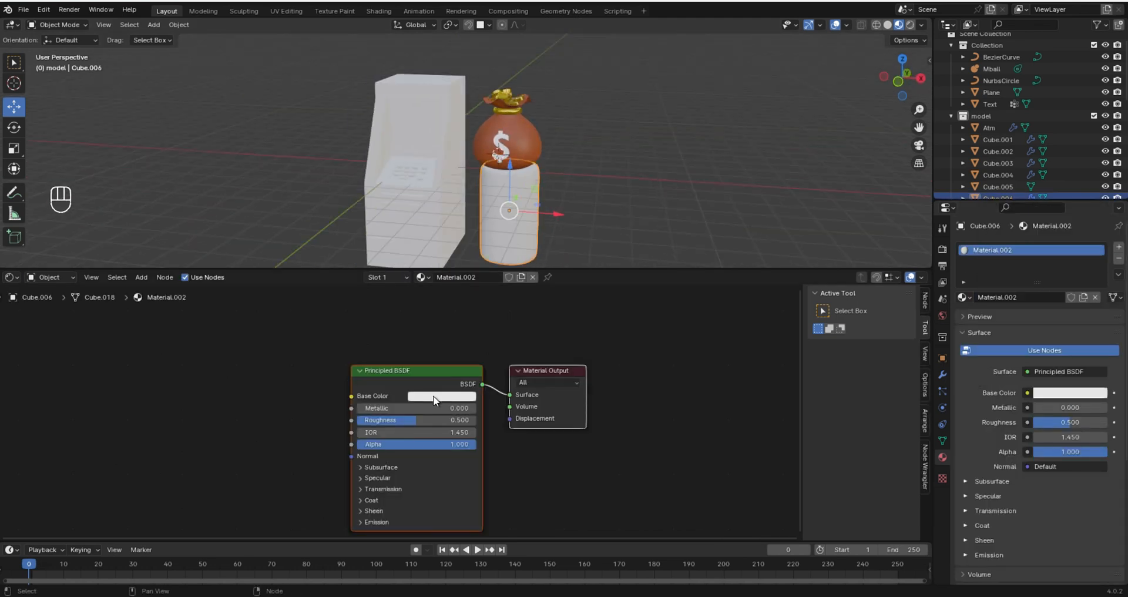
pyautogui.click(434, 396)
pyautogui.moveTo(517, 235); pyautogui.dragTo(518, 259)
# - Give the ATM body a new material with a red base color, hex CD282F
pyautogui.moveTo(528, 246); pyautogui.dragTo(452, 154, button='middle')
pyautogui.click(523, 140)
pyautogui.moveTo(458, 399); pyautogui.dragTo(538, 359, button='middle')
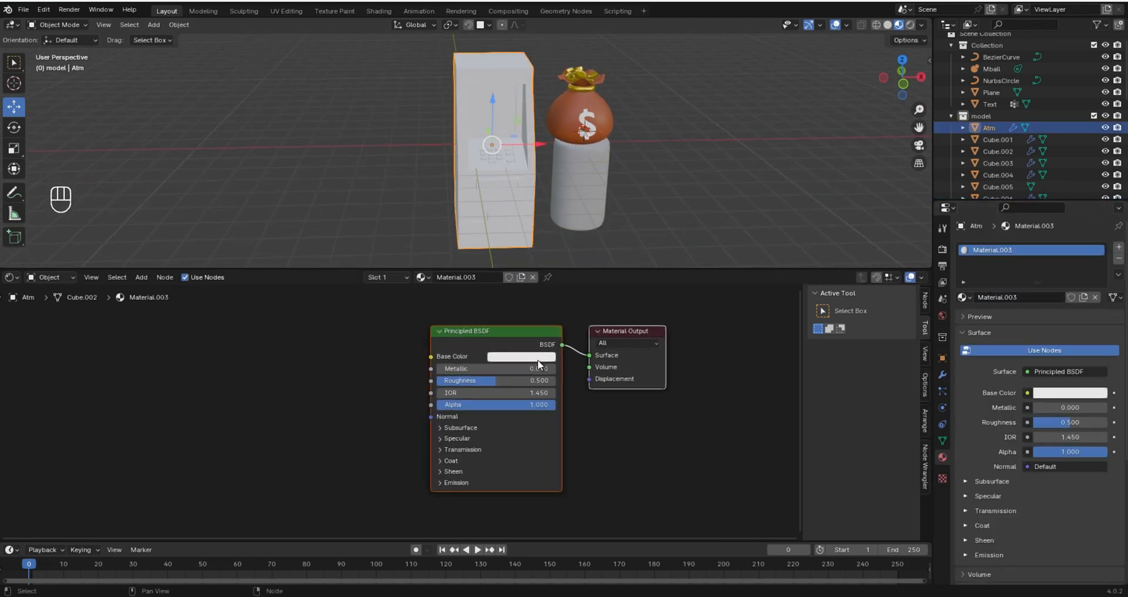
pyautogui.click(538, 359)
pyautogui.click(511, 308)
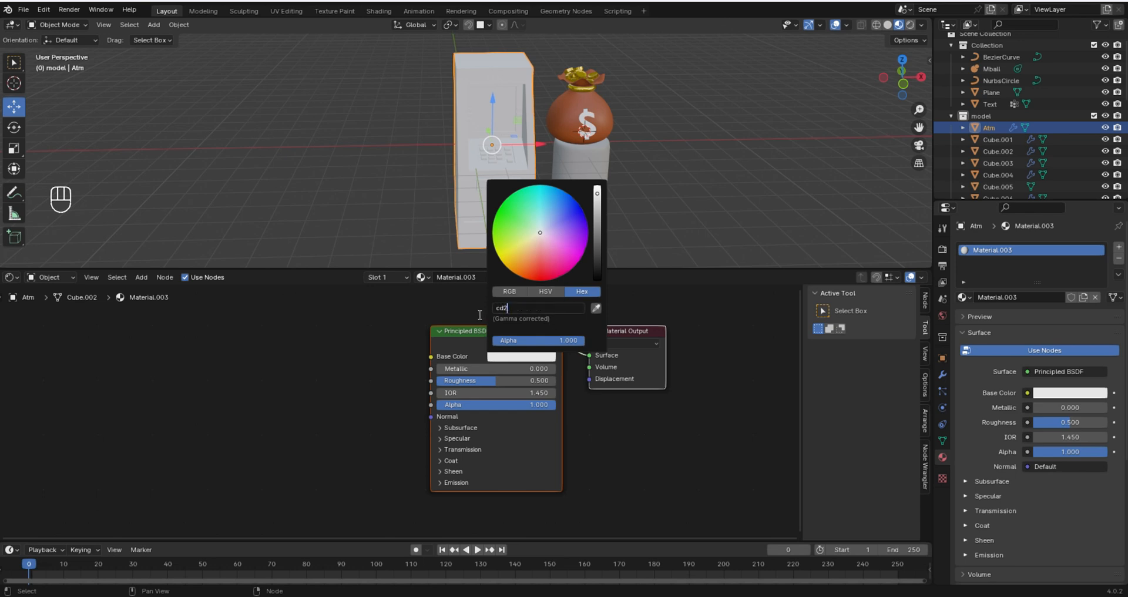
pyautogui.press('Return')
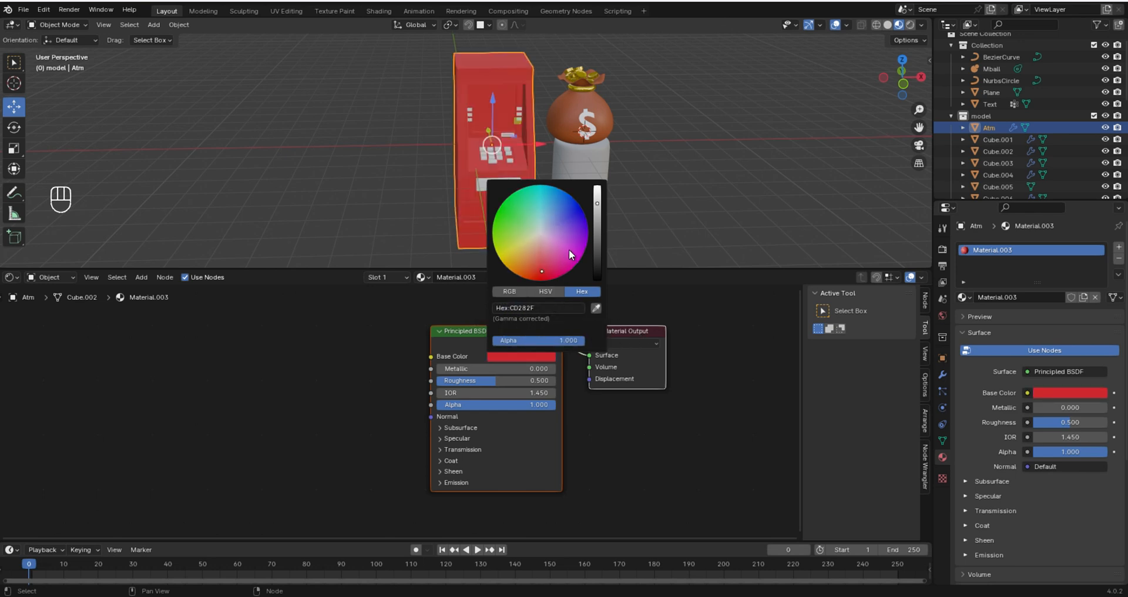
# - Darken the ATM's red base color and set metallic to about 0.73 and roughness to about 0.33
pyautogui.moveTo(597, 204); pyautogui.dragTo(596, 221)
pyautogui.moveTo(470, 369); pyautogui.dragTo(500, 369)
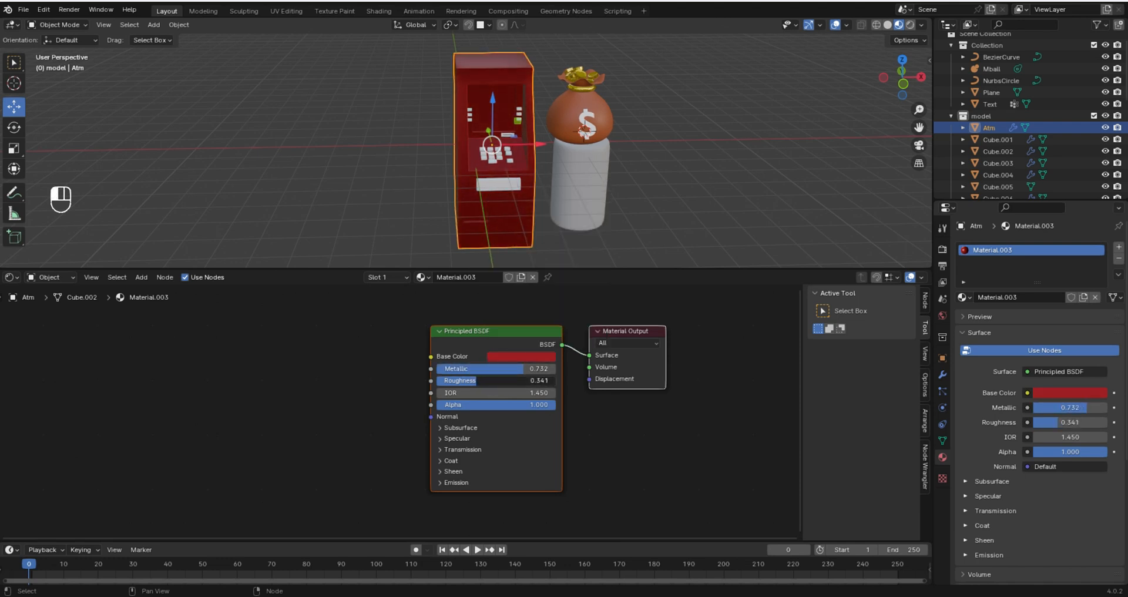
pyautogui.moveTo(472, 381); pyautogui.dragTo(475, 380)
# - Select the faces framing the ATM's keypad and lining the screen recess in face mode
pyautogui.moveTo(557, 203); pyautogui.dragTo(566, 172, button='middle')
pyautogui.scroll(4, 482, 124)
pyautogui.press('Tab')
pyautogui.click(122, 24)
pyautogui.click(497, 134)
pyautogui.moveTo(562, 117); pyautogui.dragTo(553, 162, button='middle')
pyautogui.keyDown('shift'); pyautogui.click(552, 189); pyautogui.keyUp('shift')
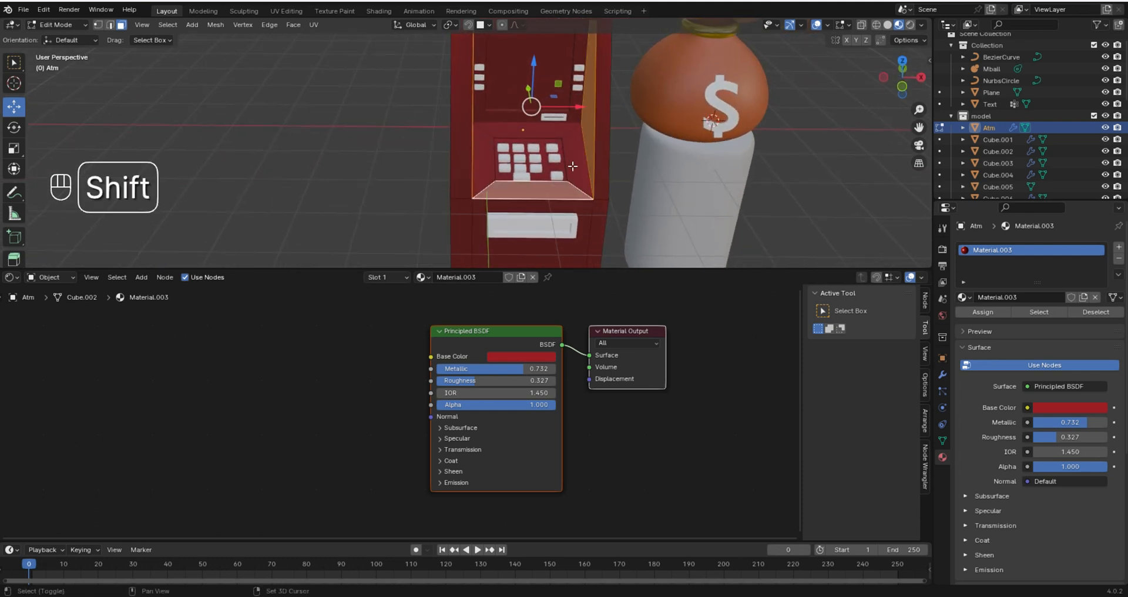
pyautogui.moveTo(482, 155); pyautogui.dragTo(587, 183, button='middle')
pyautogui.scroll(-1, 529, 47)
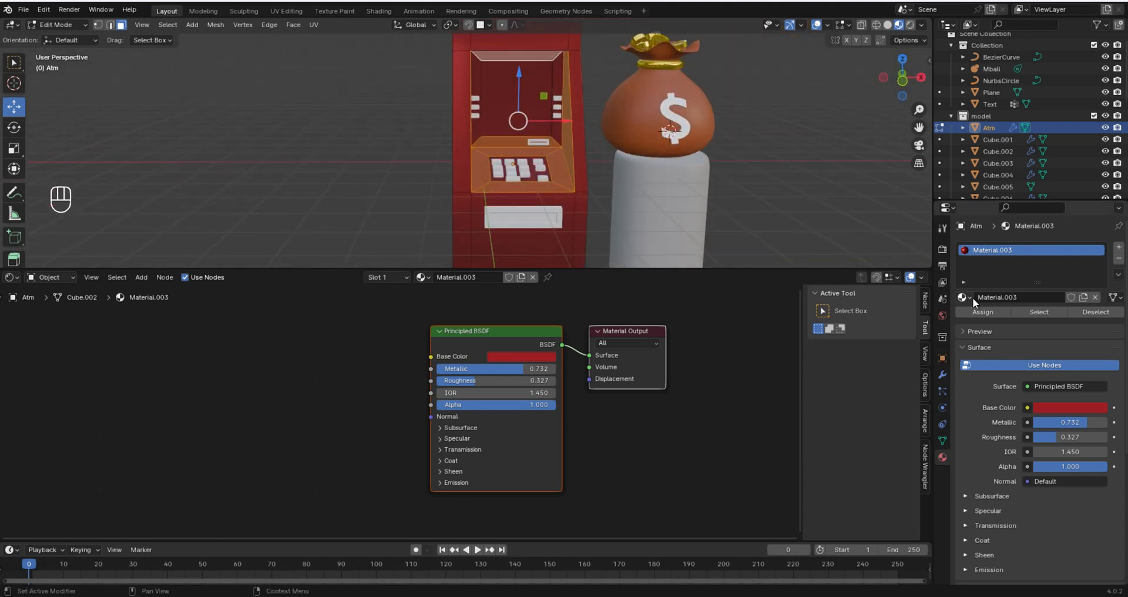
# - Assign the selected ATM faces a new material in a second slot with base color hex A3A8AB
pyautogui.click(1118, 248)
pyautogui.click(992, 321)
pyautogui.click(542, 356)
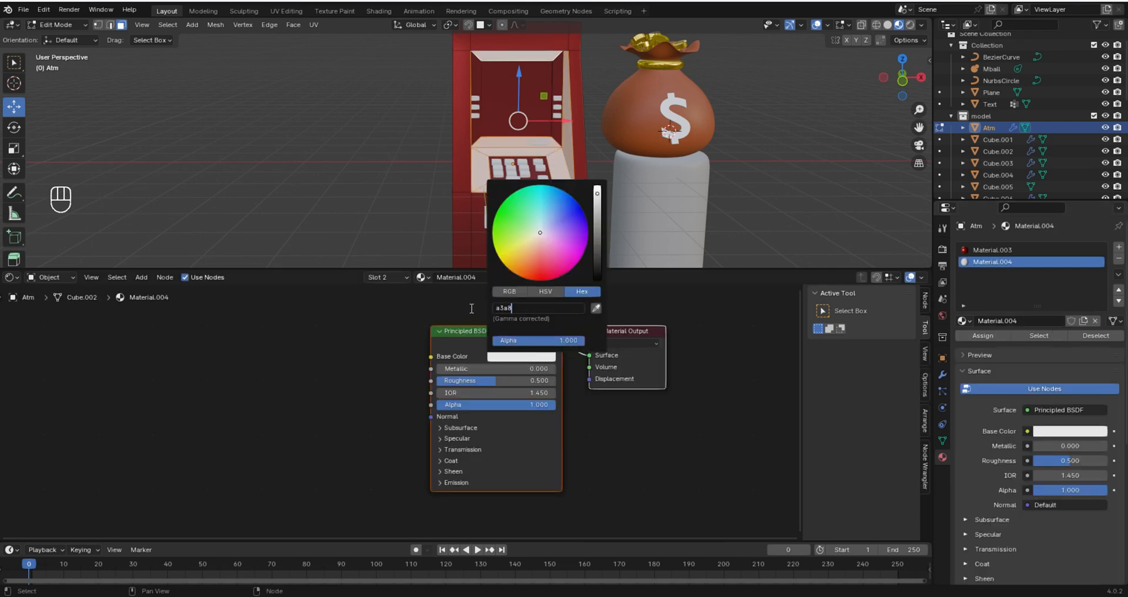
pyautogui.write('a3a8ab')
pyautogui.press('Return')
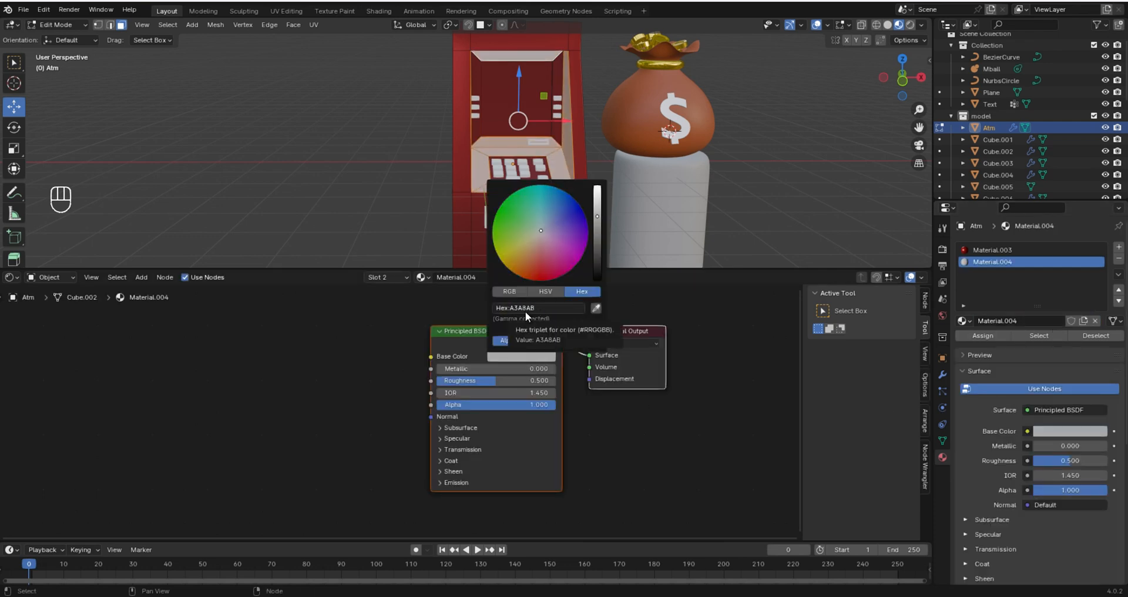
pyautogui.click(621, 301)
pyautogui.press('Tab')
# - Darken the frame material's base color to hex 747779 and set metallic to about 0.64 and roughness to about 0.38
pyautogui.moveTo(428, 177)
pyautogui.mouseDown(button='middle')
pyautogui.moveTo(509, 235)
pyautogui.moveTo(657, 236)
pyautogui.moveTo(431, 179)
pyautogui.mouseUp(button='middle')
pyautogui.click(526, 356)
pyautogui.moveTo(597, 218); pyautogui.dragTo(597, 234)
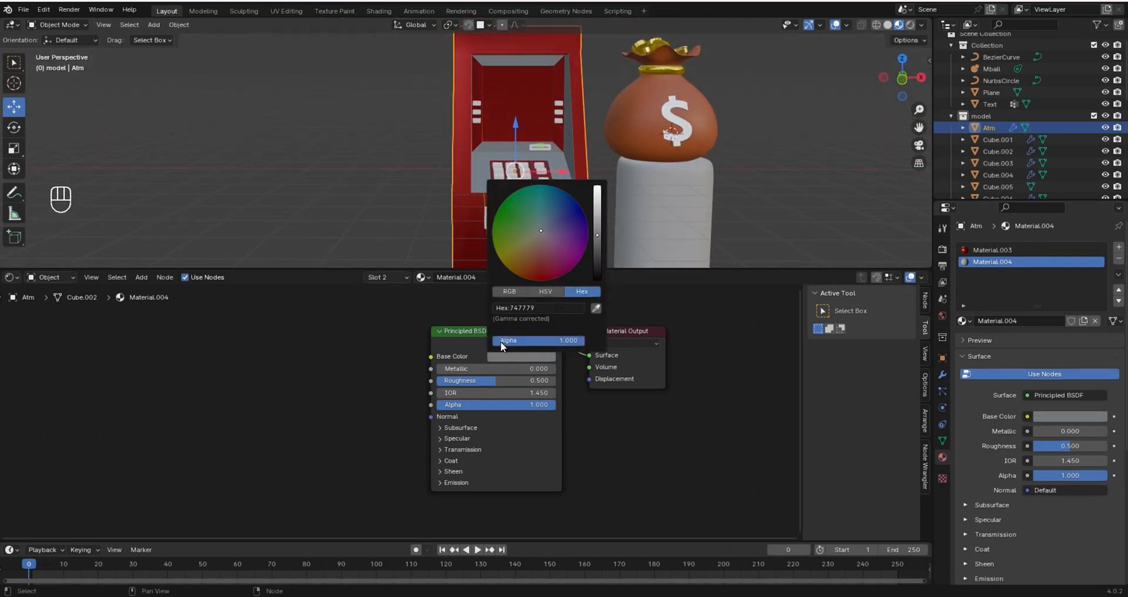
pyautogui.moveTo(464, 368)
pyautogui.mouseDown()
pyautogui.moveTo(483, 368)
pyautogui.moveTo(481, 380)
pyautogui.mouseUp()
# - Select the narrow strip face on the underside of the ATM's top overhang
pyautogui.moveTo(517, 199); pyautogui.dragTo(543, 143, button='middle')
pyautogui.moveTo(543, 235); pyautogui.dragTo(544, 193, button='middle')
pyautogui.press('Tab')
pyautogui.scroll(3, 538, 203)
pyautogui.click(588, 247)
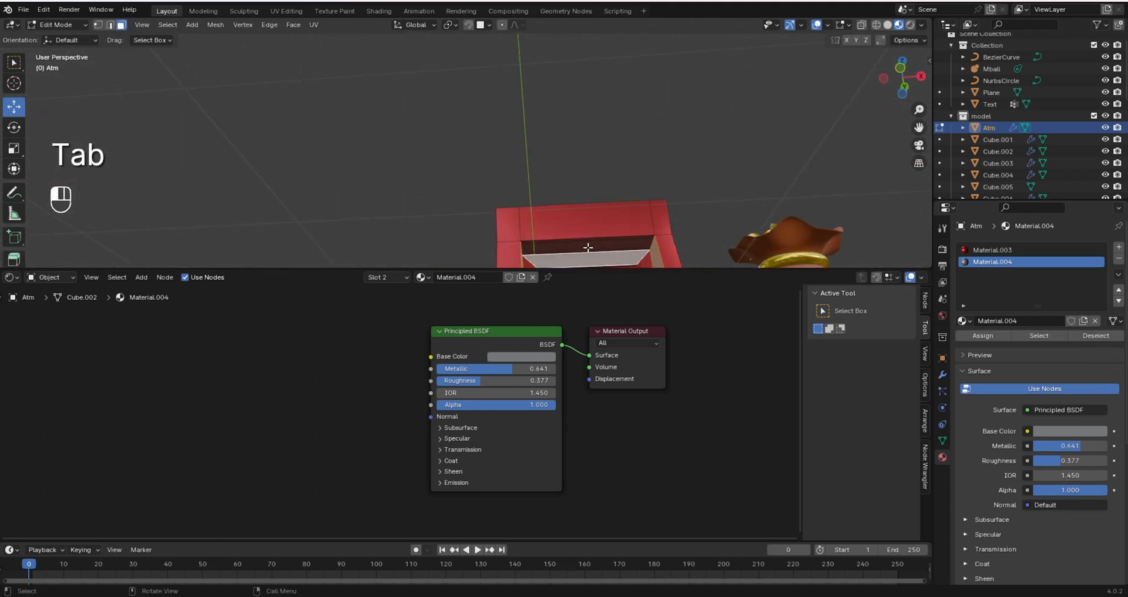
pyautogui.scroll(5, 587, 247)
pyautogui.moveTo(587, 248)
pyautogui.mouseDown(button='middle')
pyautogui.moveTo(676, 221)
pyautogui.moveTo(599, 235)
pyautogui.mouseUp(button='middle')
pyautogui.scroll(-2, 623, 235)
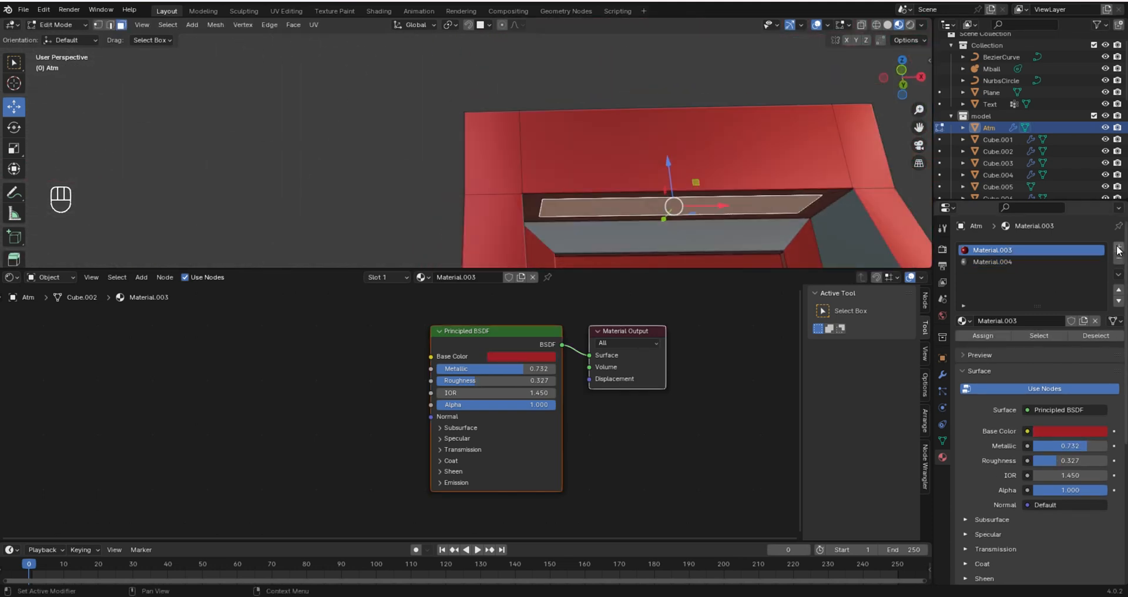
# - Assign the strip face a new material with an Emission surface and a strength of 4.3
pyautogui.click(1118, 250)
pyautogui.click(1042, 322)
pyautogui.click(1063, 409)
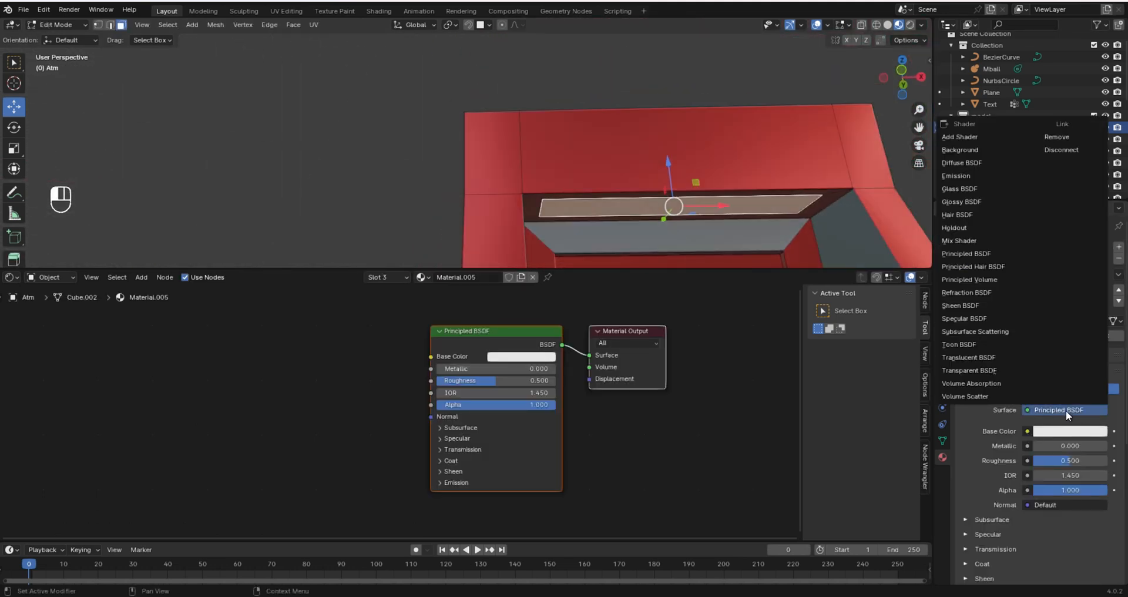
pyautogui.click(955, 175)
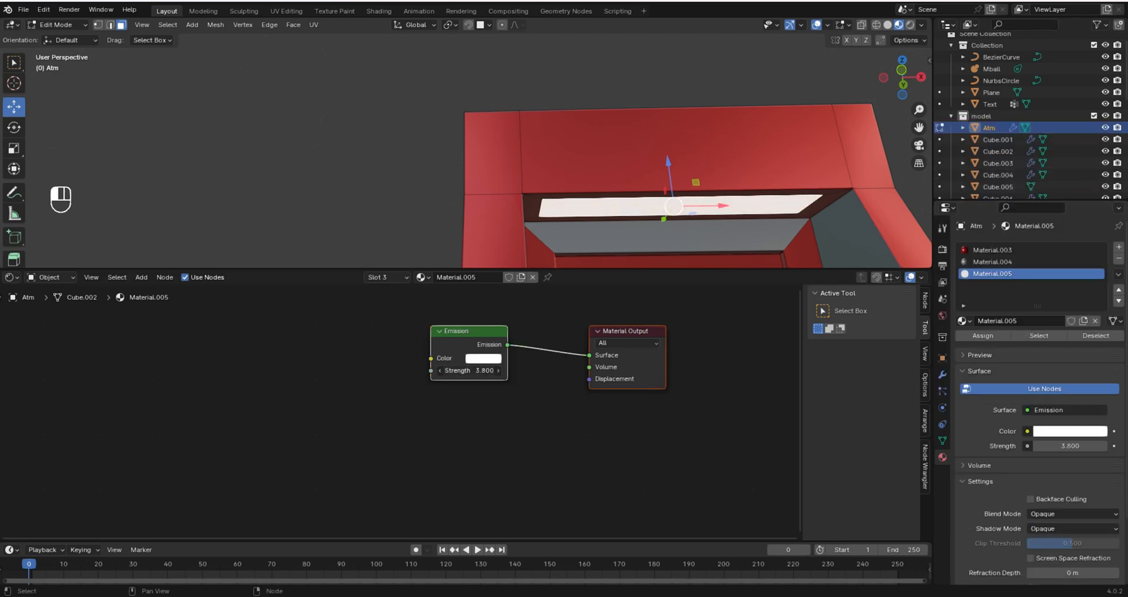
pyautogui.moveTo(470, 371); pyautogui.dragTo(477, 371)
# - Assign a new material in its own slot to the recessed panel face behind the keypad buttons
pyautogui.scroll(-6, 535, 194)
pyautogui.moveTo(546, 177); pyautogui.dragTo(611, 253, button='middle')
pyautogui.keyDown('shift'); pyautogui.moveTo(714, 258); pyautogui.dragTo(649, 193, button='middle'); pyautogui.keyUp('shift')
pyautogui.click(540, 194)
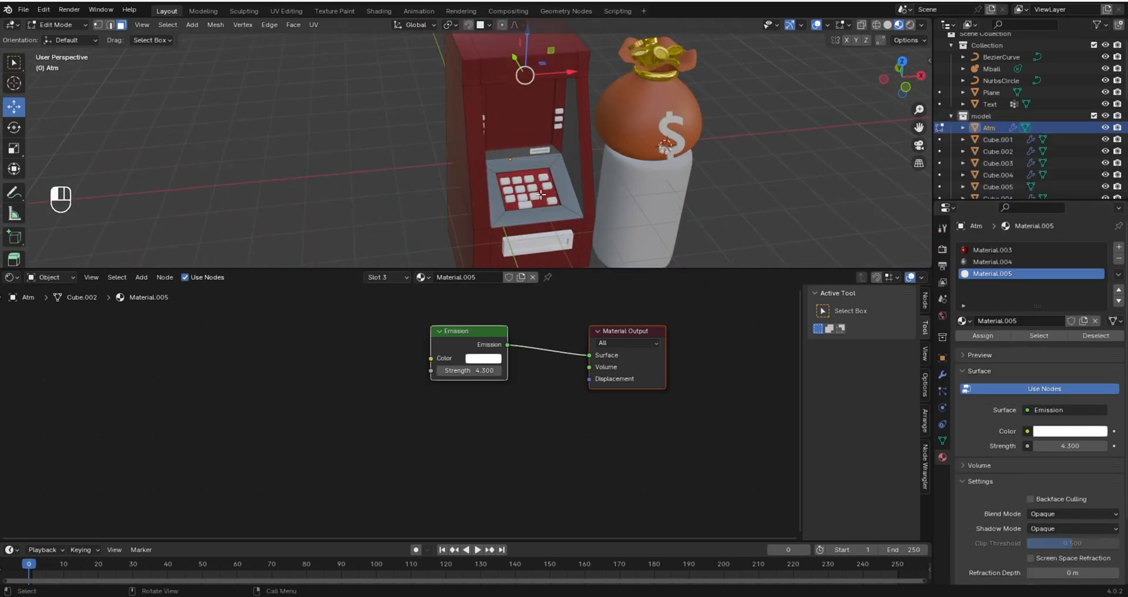
pyautogui.click(1117, 247)
pyautogui.click(991, 337)
pyautogui.click(1040, 322)
# - Set the keypad panel material's base color to dark gray, hex 2B2B2B, and metallic to about 0.15
pyautogui.click(521, 357)
pyautogui.moveTo(597, 216); pyautogui.dragTo(597, 265)
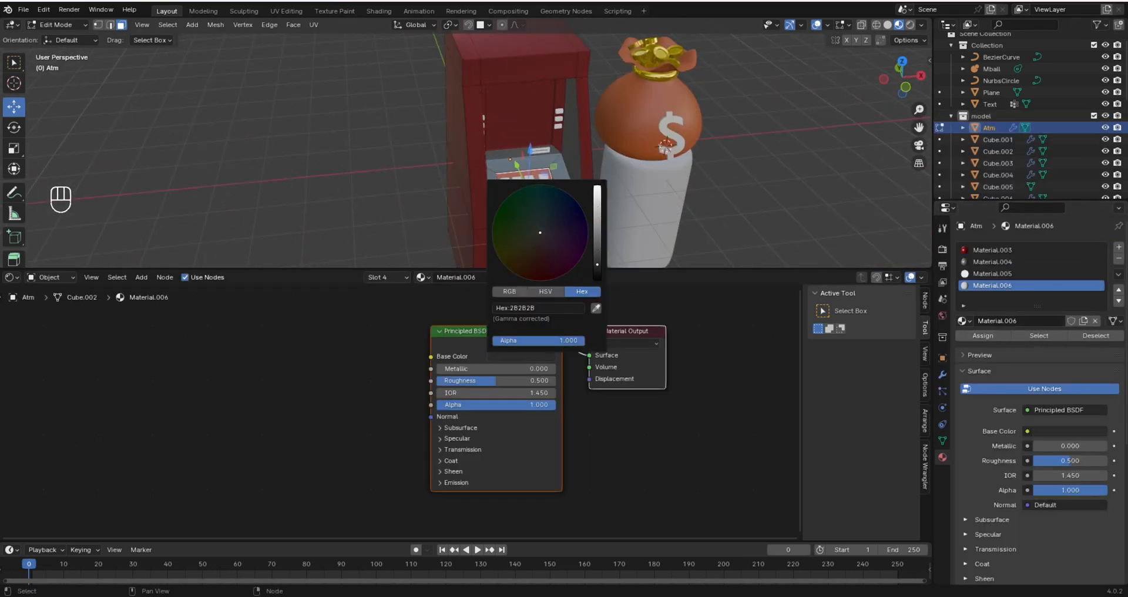
pyautogui.click(521, 357)
pyautogui.moveTo(482, 369); pyautogui.dragTo(494, 369)
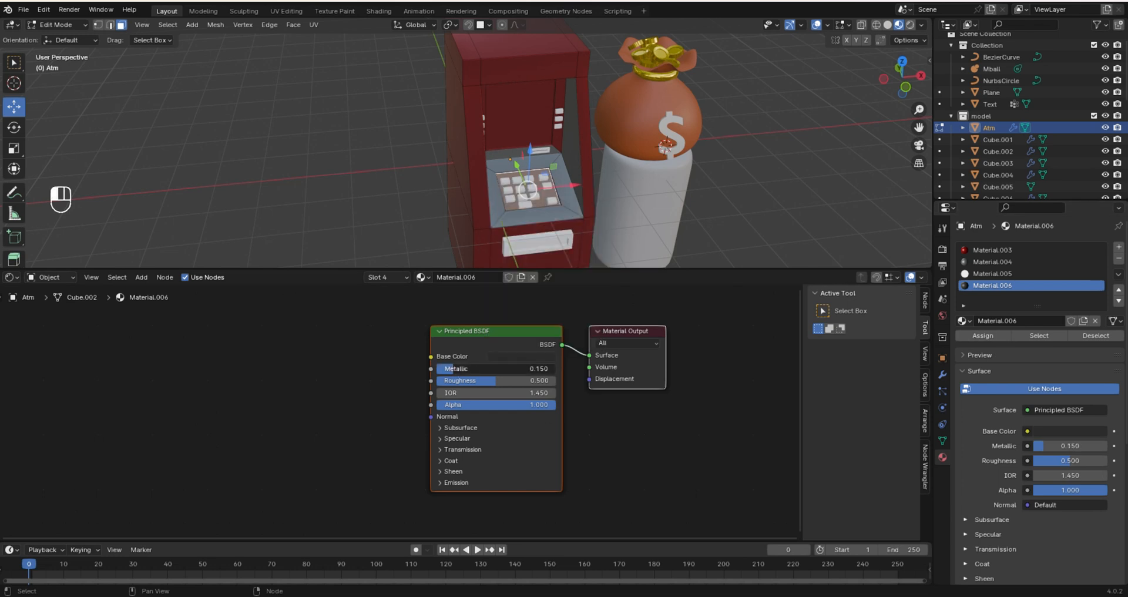
# - Assign the existing gray Material.004 to the slot plate below the ATM's keypad
pyautogui.keyDown('shift'); pyautogui.moveTo(845, 159); pyautogui.dragTo(846, 97, button='middle'); pyautogui.keyUp('shift')
pyautogui.moveTo(846, 97); pyautogui.dragTo(817, 69, button='middle')
pyautogui.click(581, 216)
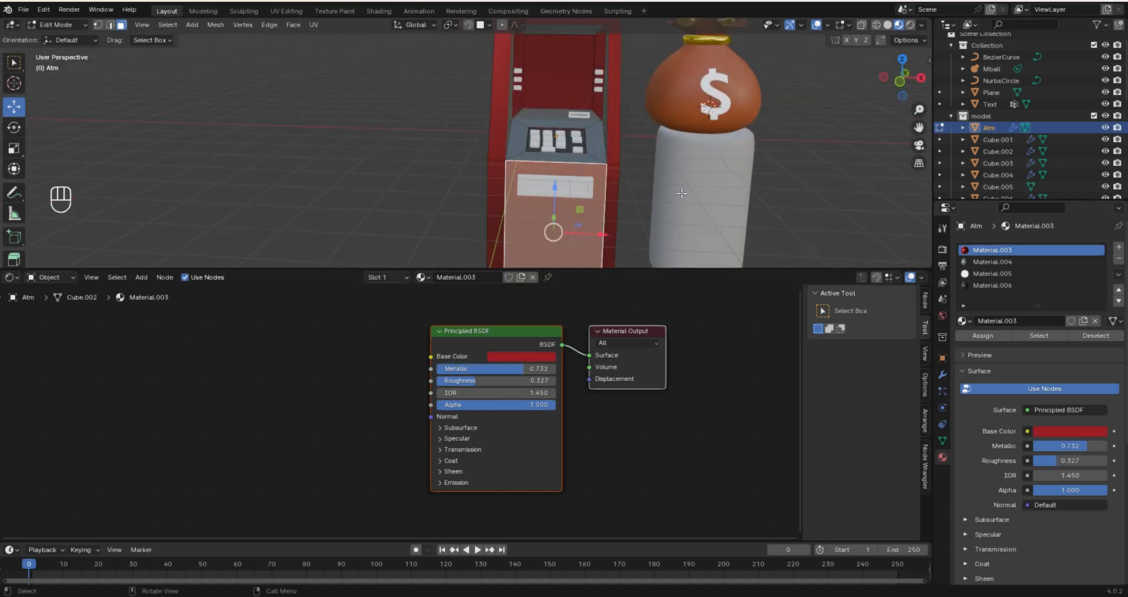
pyautogui.press('Tab')
pyautogui.click(570, 188)
pyautogui.click(997, 297)
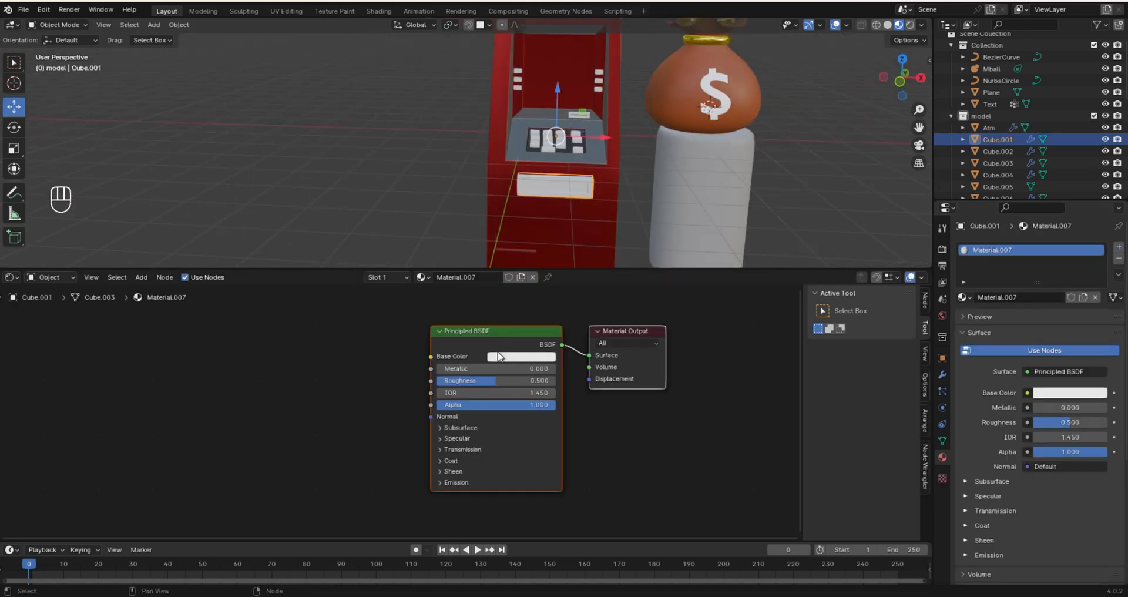
pyautogui.click(962, 297)
pyautogui.click(998, 380)
# - Assign the existing dark Material.006 in a second slot to the recessed inner face of the plate below the keypad
pyautogui.press('Tab')
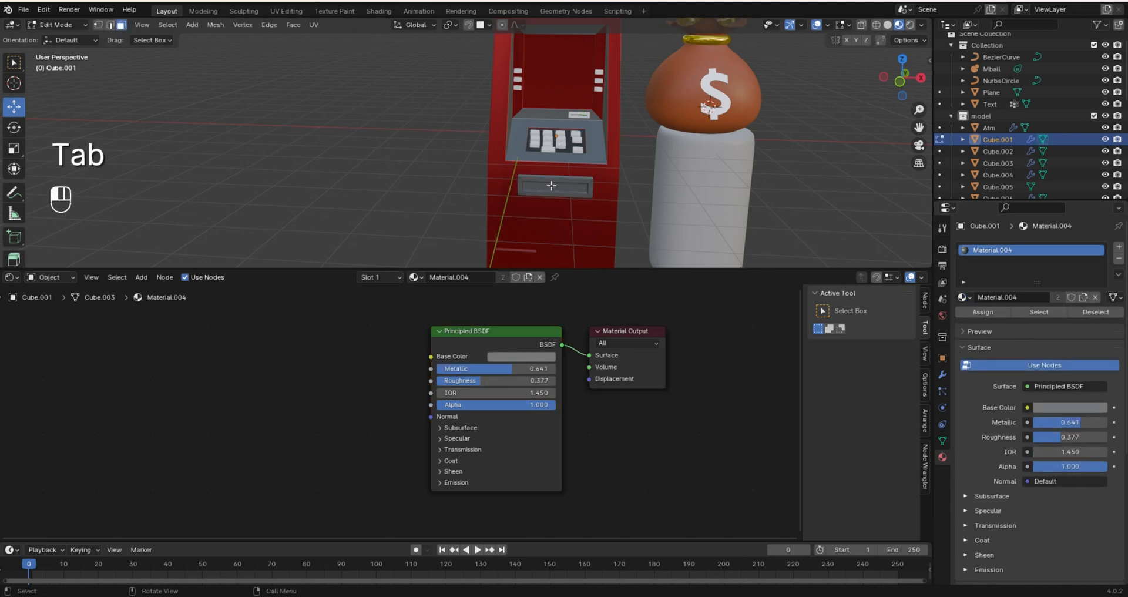
pyautogui.scroll(3, 583, 196)
pyautogui.moveTo(582, 196); pyautogui.dragTo(596, 176, button='middle')
pyautogui.click(1118, 247)
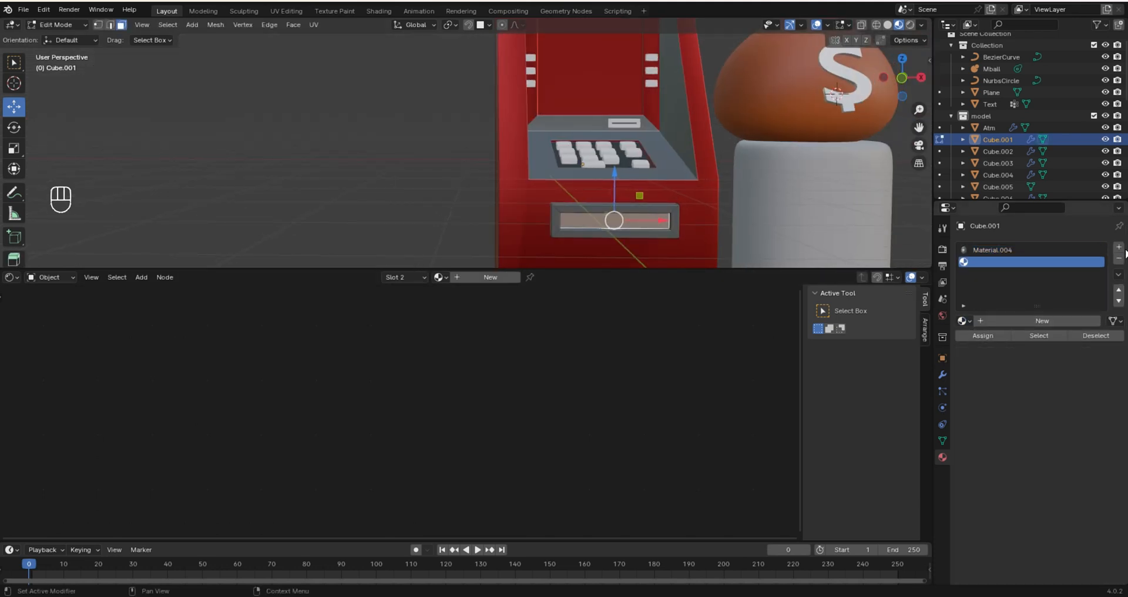
pyautogui.click(962, 321)
pyautogui.click(985, 417)
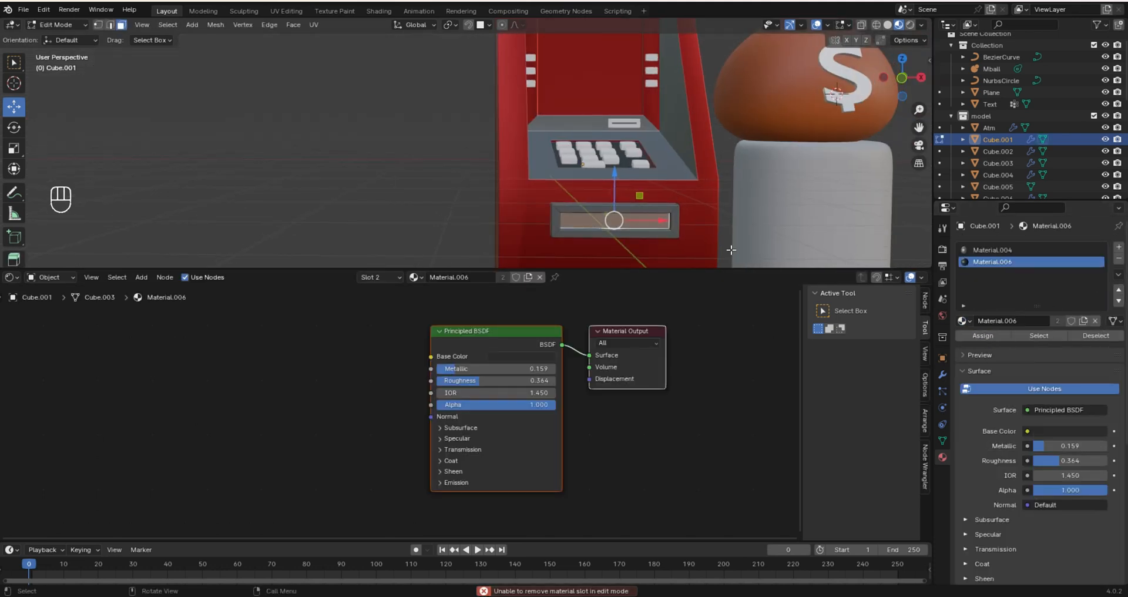
pyautogui.press('Tab')
# - Assign Material.006 to the small card slot plate above the keypad
pyautogui.scroll(-5, 661, 110)
pyautogui.scroll(3, 554, 198)
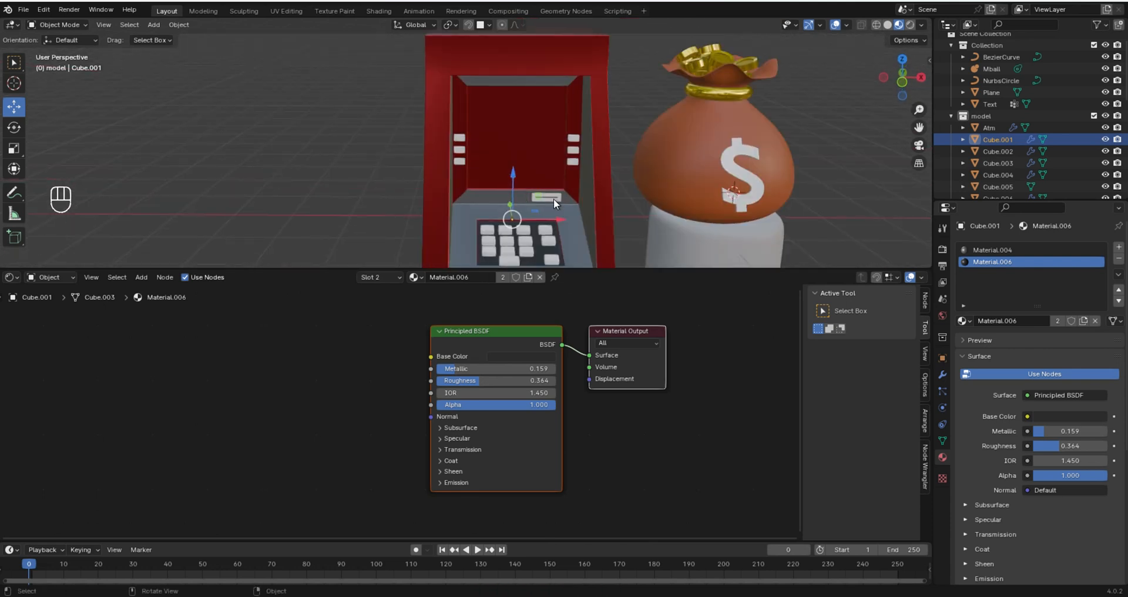
pyautogui.click(554, 198)
pyautogui.scroll(2, 517, 53)
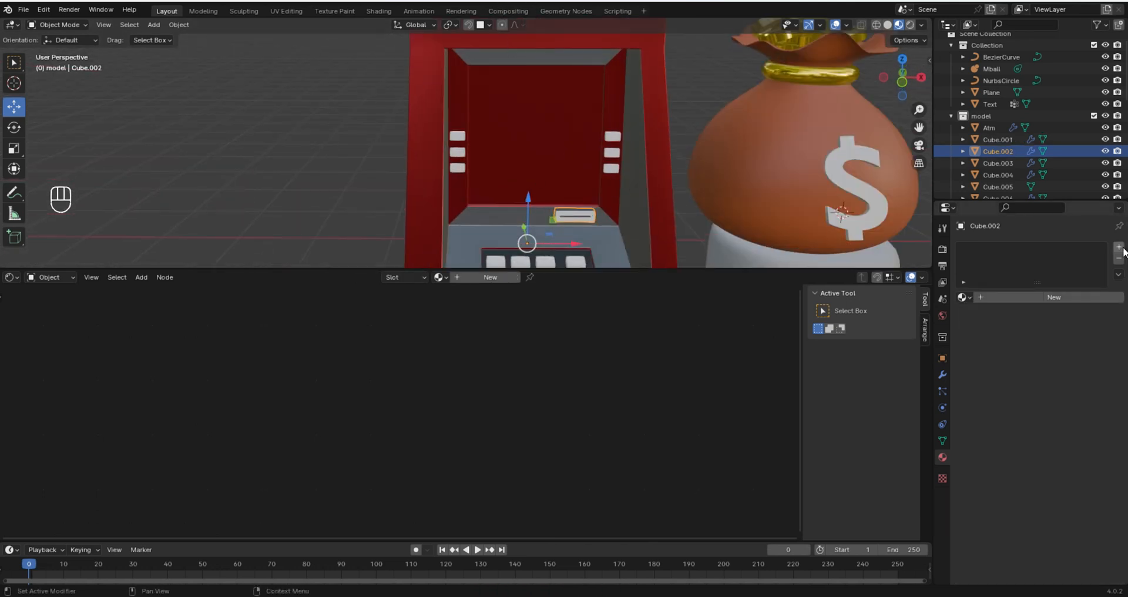
pyautogui.click(962, 297)
pyautogui.click(999, 393)
# - Assign Material.004 to the buttons on both sides of the ATM screen and rename the material "silver"
pyautogui.moveTo(648, 188); pyautogui.dragTo(676, 160, button='middle')
pyautogui.click(675, 160)
pyautogui.moveTo(654, 233); pyautogui.dragTo(573, 212, button='middle')
pyautogui.click(961, 296)
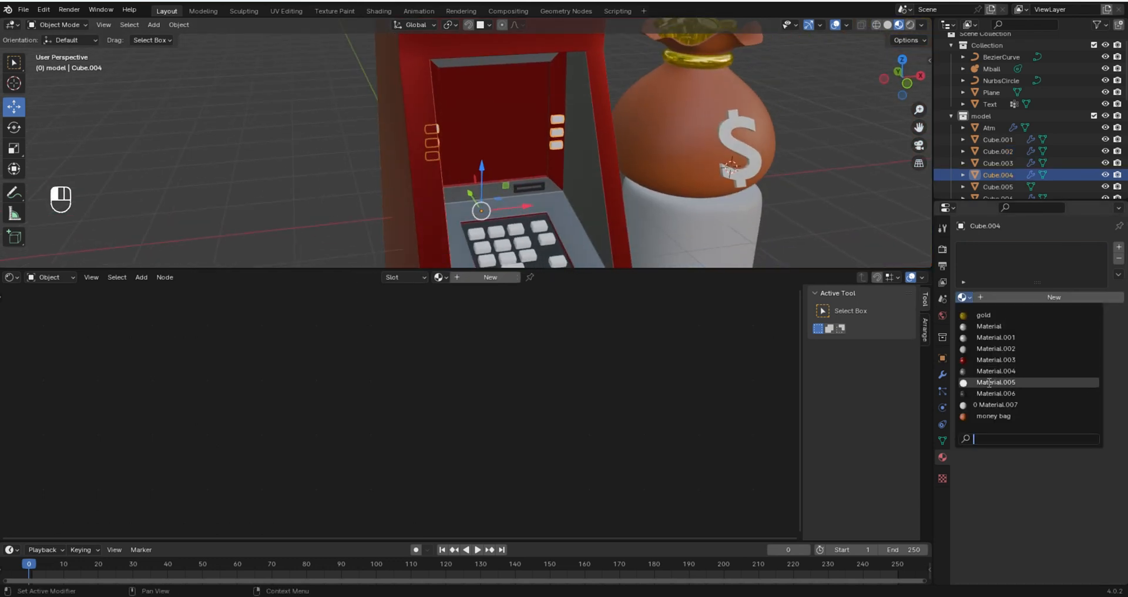
pyautogui.click(999, 367)
pyautogui.moveTo(579, 137); pyautogui.dragTo(557, 109, button='middle')
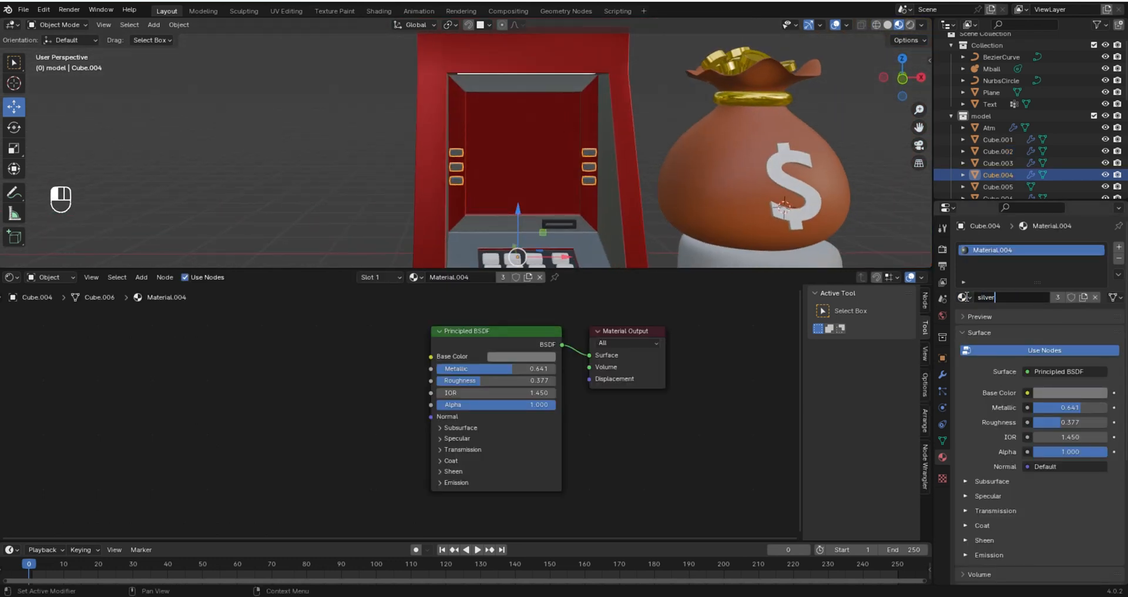
pyautogui.scroll(-3, 499, 134)
# - Rename the ATM body's red material "base colour red"
pyautogui.moveTo(499, 134); pyautogui.dragTo(512, 147, button='middle')
pyautogui.click(511, 149)
pyautogui.click(1025, 320)
pyautogui.moveTo(1025, 320); pyautogui.dragTo(956, 320)
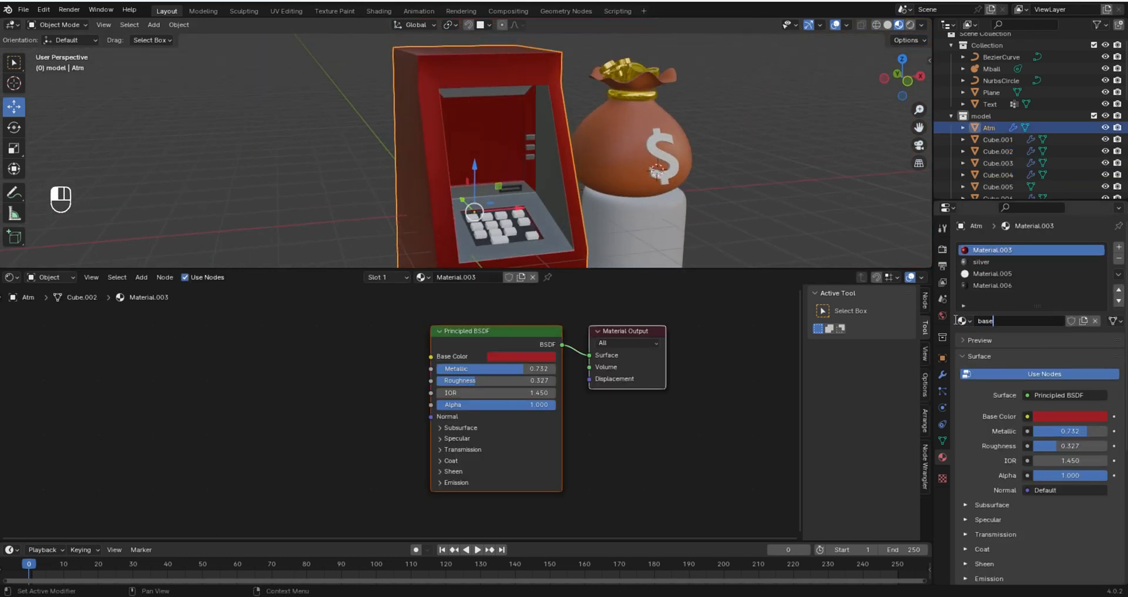
pyautogui.press('Return')
# - Assign the silver material to the keypad buttons
pyautogui.scroll(-3, 640, 159)
pyautogui.moveTo(640, 159); pyautogui.dragTo(588, 197, button='middle')
pyautogui.scroll(4, 594, 165)
pyautogui.scroll(3, 582, 191)
pyautogui.click(521, 165)
pyautogui.click(967, 298)
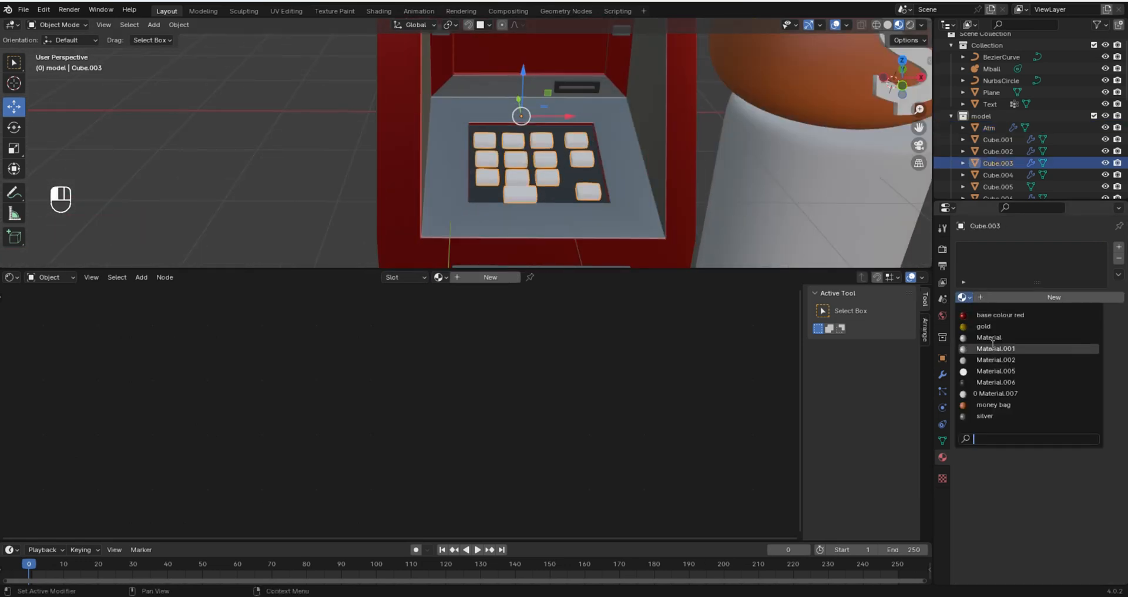
pyautogui.click(979, 416)
# - Assign the base colour red material in a new slot to the uppermost key of the keypad's separate function column
pyautogui.press('Tab')
pyautogui.scroll(2, 621, 140)
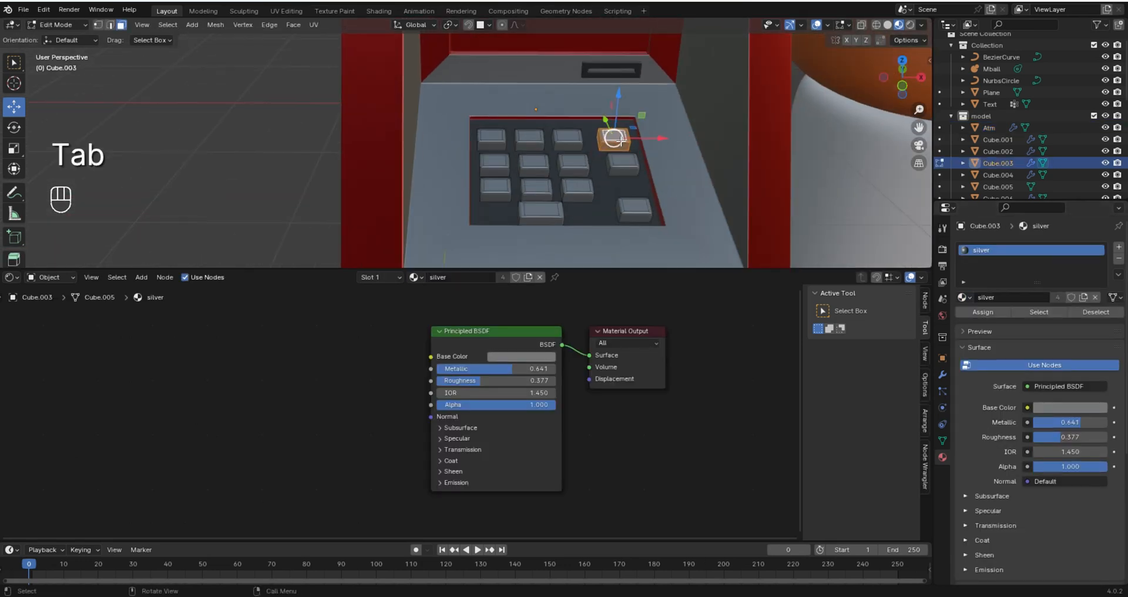
pyautogui.click(1118, 247)
pyautogui.click(1037, 321)
pyautogui.click(529, 356)
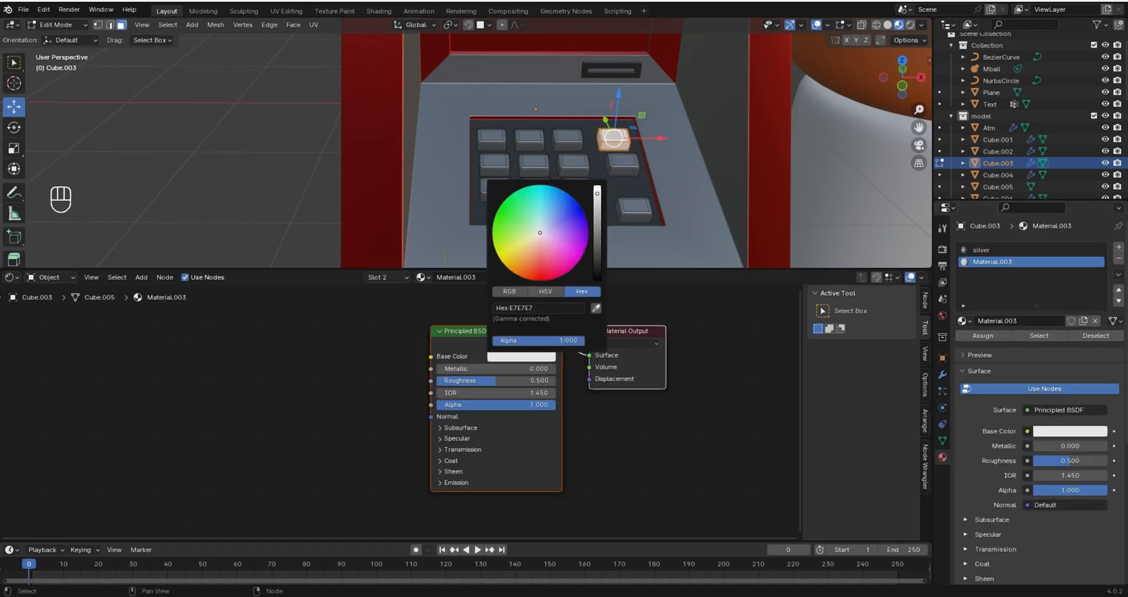
pyautogui.click(961, 321)
pyautogui.click(999, 340)
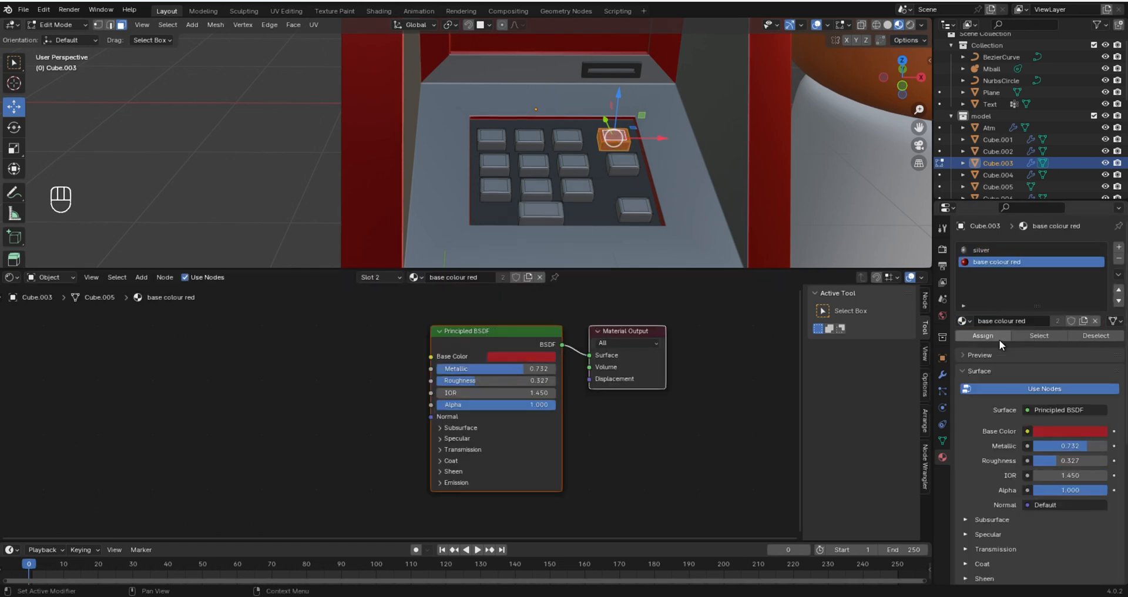
# - Assign a new material with a darkened green base color to the key directly below the red one
pyautogui.click(628, 167)
pyautogui.press('l')
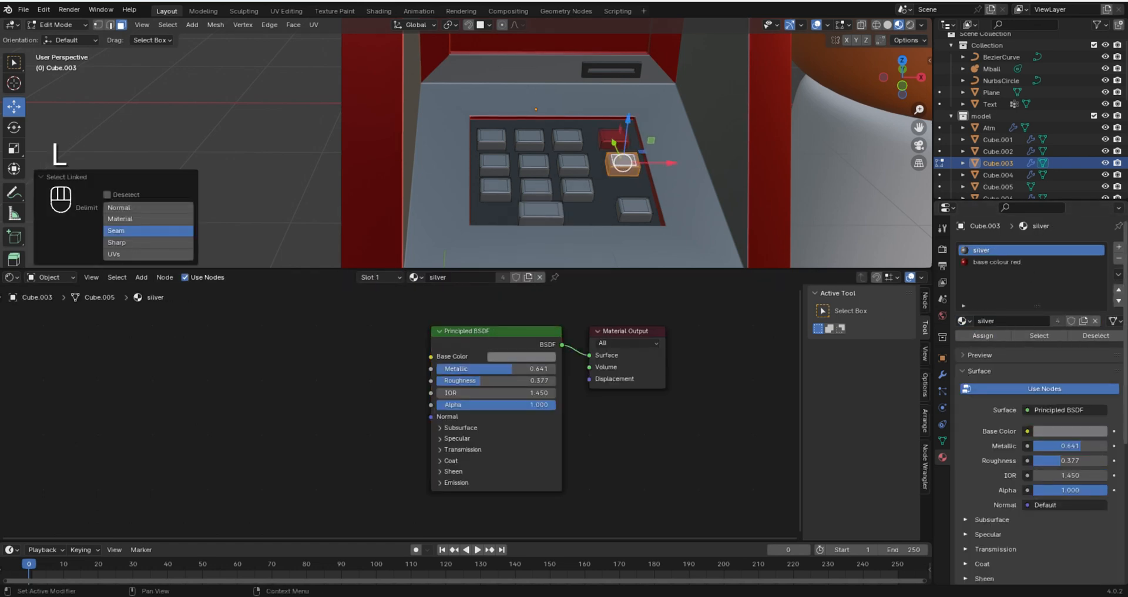
pyautogui.click(1119, 246)
pyautogui.click(988, 336)
pyautogui.click(1037, 321)
pyautogui.click(536, 357)
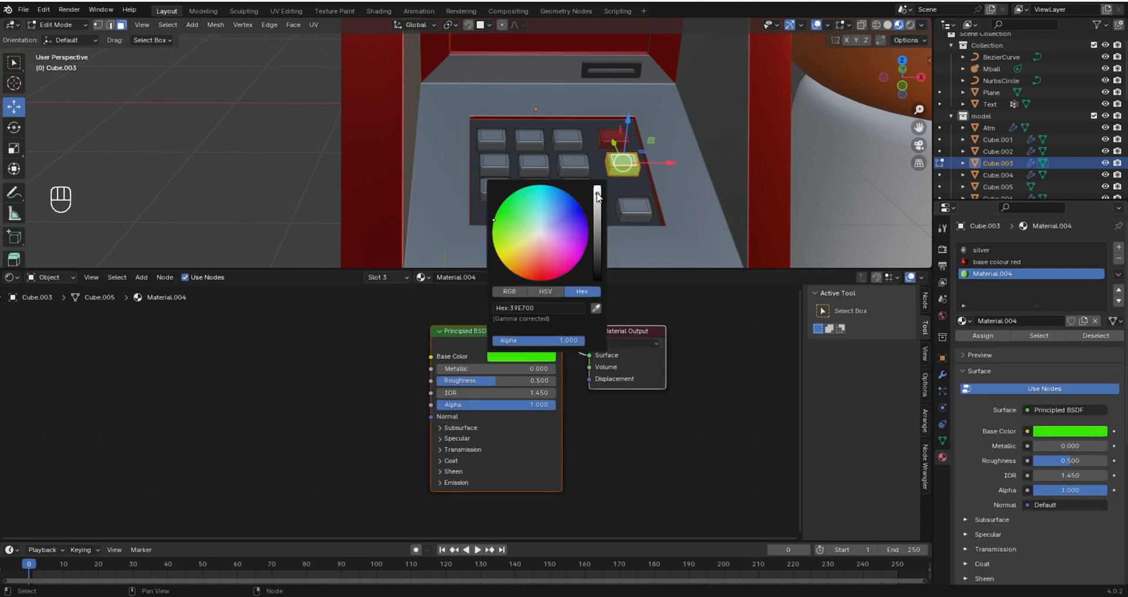
pyautogui.moveTo(597, 195); pyautogui.dragTo(597, 219)
pyautogui.press('Tab')
# - Move the card slot plate about 0.032 m in the negative Y direction
pyautogui.scroll(-6, 594, 174)
pyautogui.click(567, 77)
pyautogui.moveTo(595, 175); pyautogui.dragTo(640, 206, button='middle')
pyautogui.scroll(-1, 611, 176)
pyautogui.scroll(4, 551, 174)
pyautogui.moveTo(551, 174); pyautogui.dragTo(601, 161, button='middle')
pyautogui.scroll(4, 601, 162)
pyautogui.click(630, 207)
pyautogui.moveTo(630, 207); pyautogui.dragTo(649, 217, button='middle')
pyautogui.moveTo(669, 203); pyautogui.dragTo(656, 222)
pyautogui.moveTo(658, 219); pyautogui.dragTo(735, 169, button='middle')
pyautogui.scroll(-3, 669, 171)
pyautogui.scroll(-3, 576, 168)
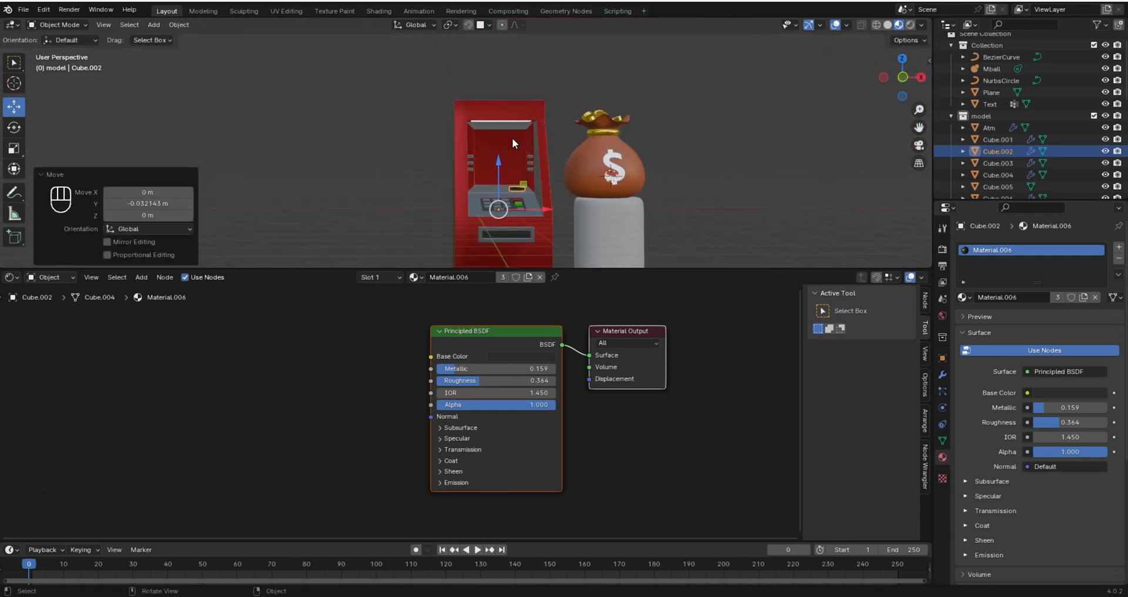
# - Inset the ATM body's front face above the screen opening
pyautogui.scroll(4, 514, 145)
pyautogui.moveTo(548, 183)
pyautogui.mouseDown(button='middle')
pyautogui.moveTo(597, 141)
pyautogui.moveTo(550, 189)
pyautogui.mouseUp(button='middle')
pyautogui.click(558, 173)
pyautogui.scroll(3, 578, 164)
pyautogui.moveTo(629, 140); pyautogui.dragTo(651, 144, button='middle')
pyautogui.scroll(-4, 650, 143)
pyautogui.press('Tab')
pyautogui.moveTo(634, 141); pyautogui.dragTo(624, 139, button='middle')
pyautogui.click(561, 85)
pyautogui.press('i')
pyautogui.click(627, 99)
# - Extrude the inset face inward to form a recessed sign panel
pyautogui.moveTo(627, 100); pyautogui.dragTo(611, 126, button='middle')
pyautogui.press('e')
pyautogui.click(579, 112)
pyautogui.press('KP_1')
pyautogui.press('Tab')
# - Add a text object in front of the sign panel and rotate it 90 degrees around X
pyautogui.scroll(-2, 573, 101)
pyautogui.scroll(5, 706, 92)
pyautogui.moveTo(706, 93); pyautogui.dragTo(524, 118, button='middle')
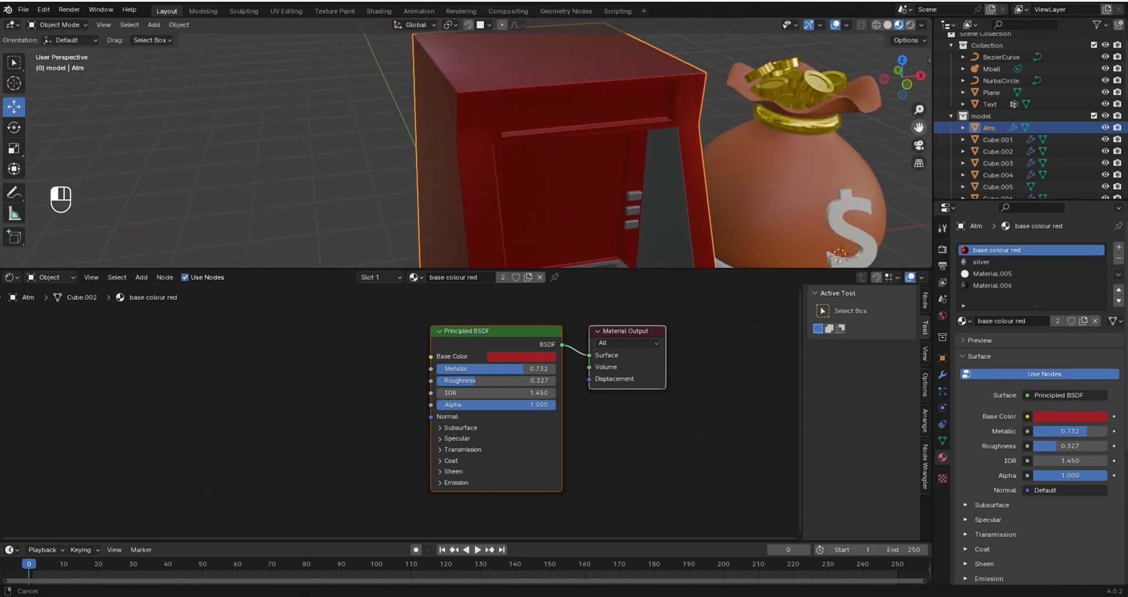
pyautogui.press('KP_1')
pyautogui.hotkey('shift', 'a')
pyautogui.click(485, 168)
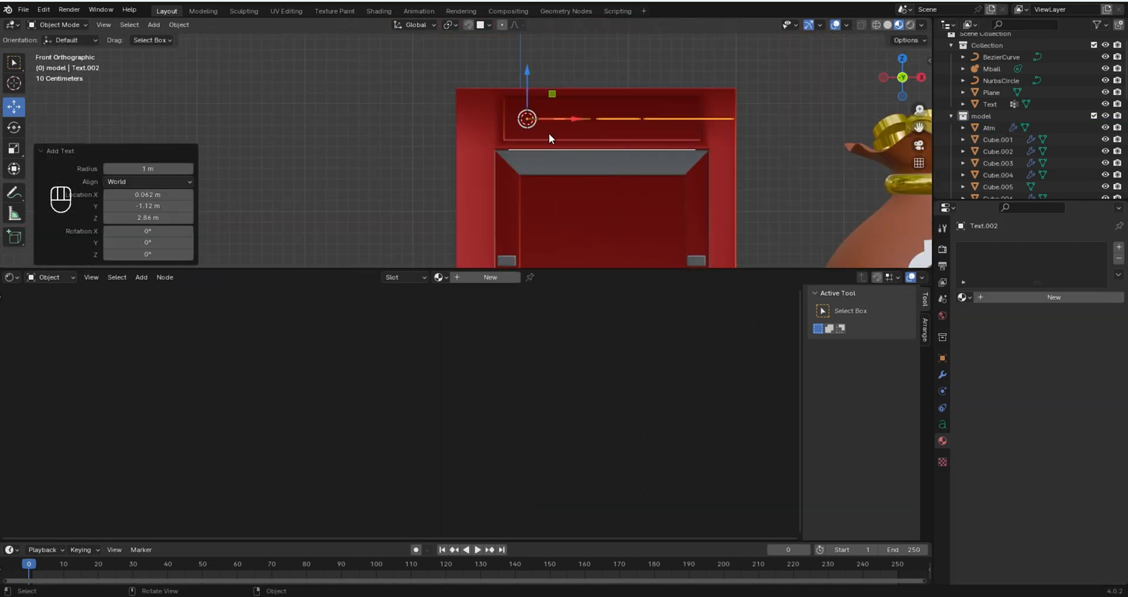
pyautogui.write('r90x')
pyautogui.click(619, 97)
pyautogui.press('Tab')
pyautogui.press('Tab')
# - Replace the default text content with "ATM"
pyautogui.moveTo(620, 97); pyautogui.dragTo(540, 140, button='middle')
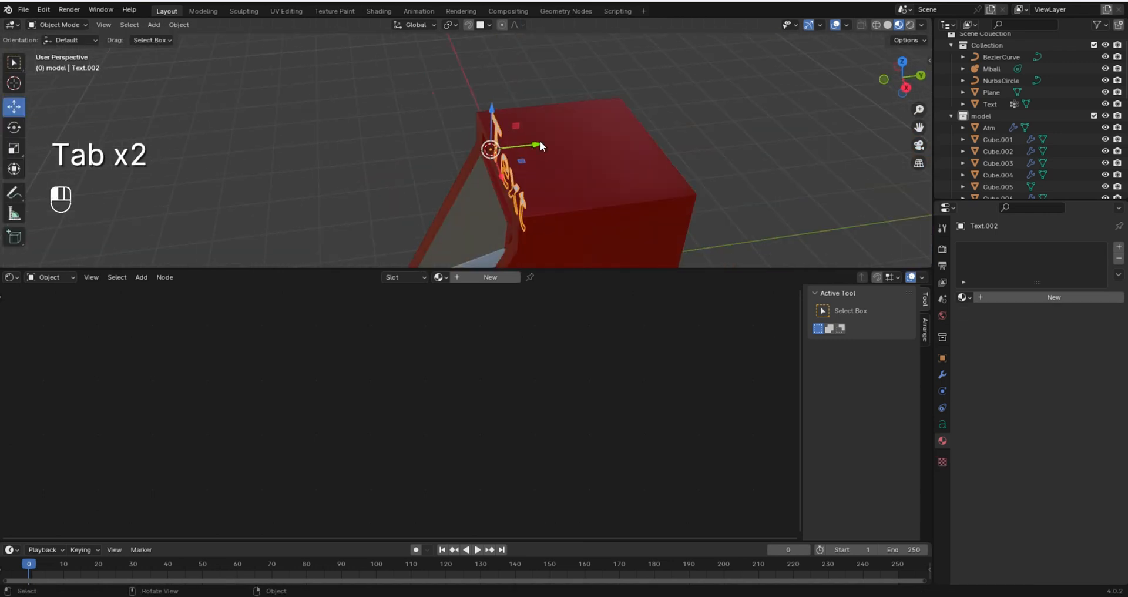
pyautogui.scroll(-2, 540, 140)
pyautogui.press('KP_1')
pyautogui.press('Tab')
pyautogui.press('BackSpace')
pyautogui.press('BackSpace')
pyautogui.press('BackSpace')
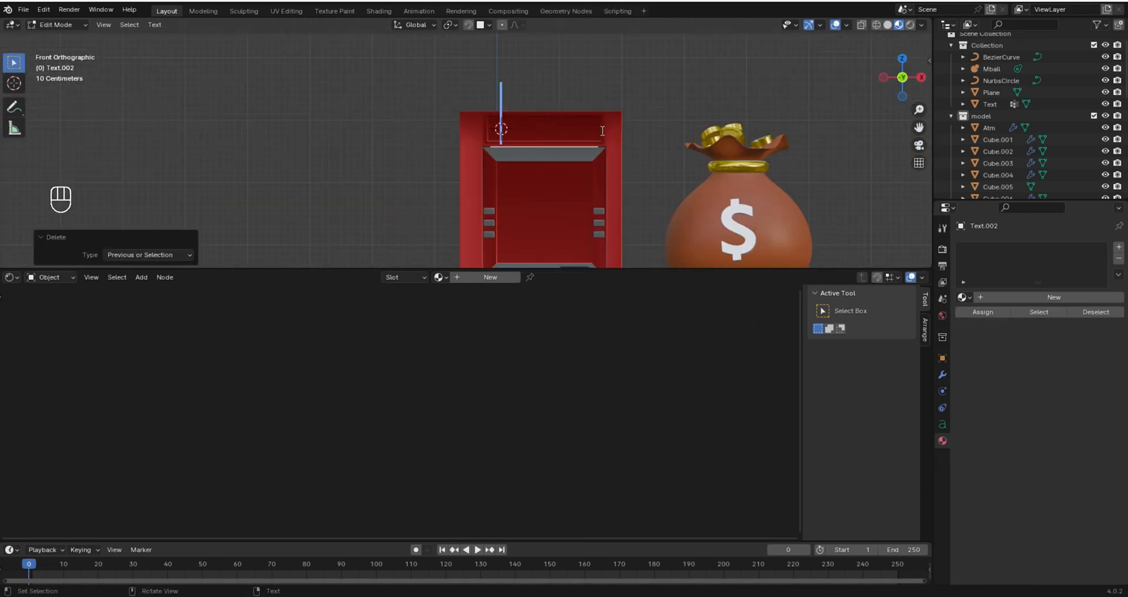
pyautogui.write('A')
pyautogui.press('Tab')
pyautogui.scroll(-1, 669, 107)
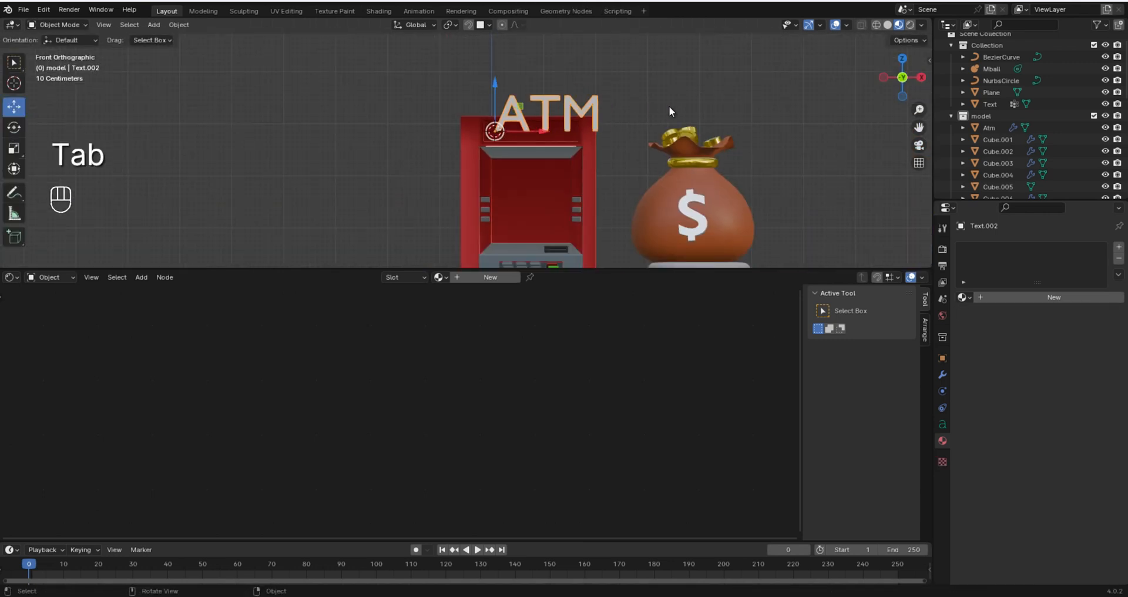
# - Scale and move the ATM text to fit the recessed sign panel and show its text data properties
pyautogui.press('s')
pyautogui.click(594, 112)
pyautogui.moveTo(498, 94); pyautogui.dragTo(498, 105)
pyautogui.scroll(2, 597, 131)
pyautogui.scroll(7, 597, 131)
pyautogui.keyDown('shift'); pyautogui.moveTo(596, 132); pyautogui.dragTo(381, 236, button='middle'); pyautogui.keyUp('shift')
pyautogui.press('s')
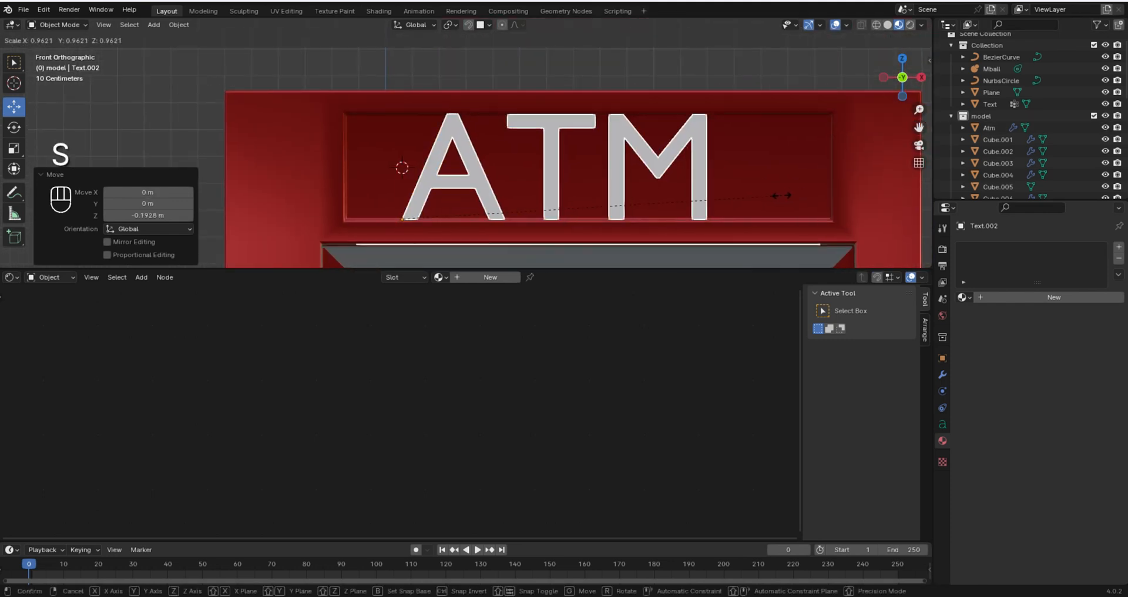
pyautogui.click(764, 209)
pyautogui.moveTo(449, 219); pyautogui.dragTo(462, 218)
pyautogui.click(943, 425)
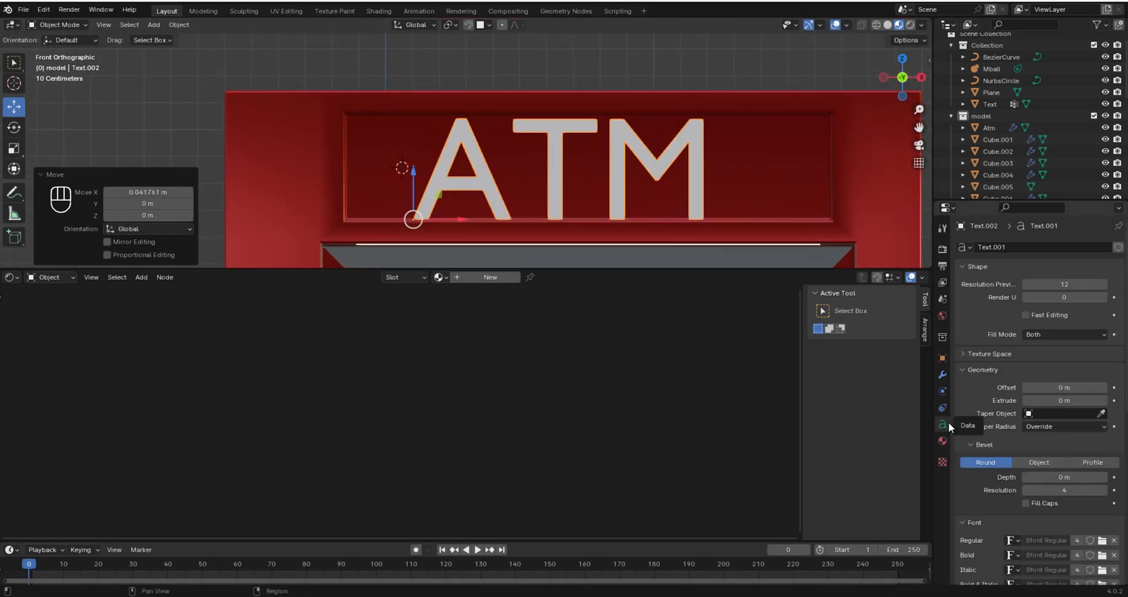
pyautogui.moveTo(1064, 388); pyautogui.dragTo(1087, 388)
pyautogui.hotkey('ctrl', 'z')
pyautogui.hotkey('ctrl', 'z')
pyautogui.hotkey('ctrl', 'z')
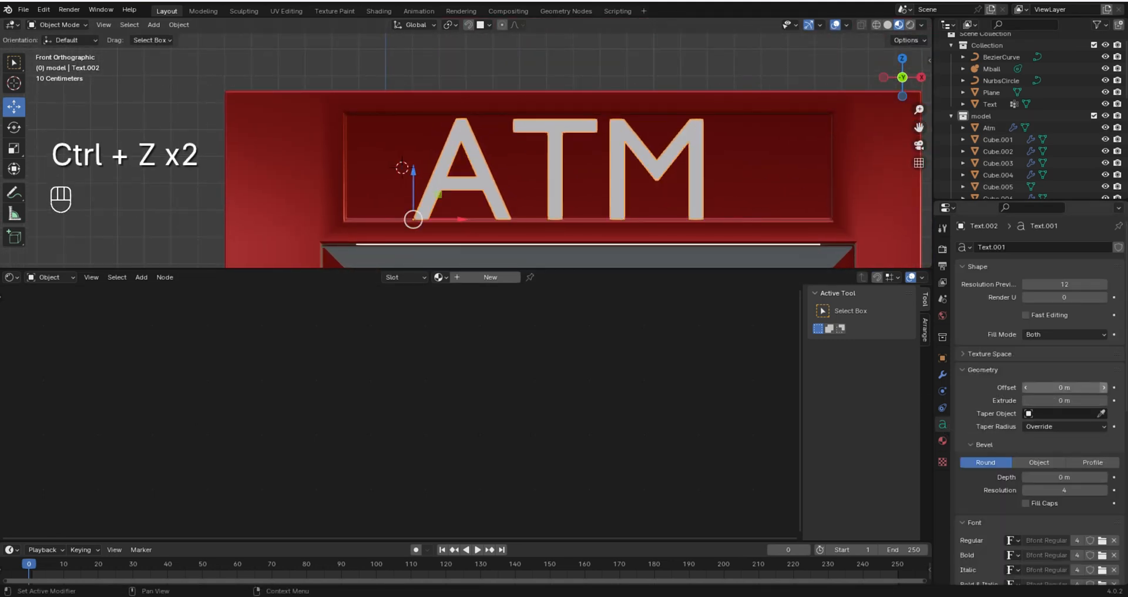
pyautogui.hotkey('ctrl', 'z')
# - Give the ATM text a 0.07 m extrusion and a 0.02 m bevel depth
pyautogui.moveTo(1066, 402); pyautogui.dragTo(1087, 402)
pyautogui.moveTo(675, 197); pyautogui.dragTo(587, 208, button='middle')
pyautogui.moveTo(1064, 401); pyautogui.dragTo(1067, 401)
pyautogui.scroll(-2, 1066, 401)
pyautogui.press('KP_1')
pyautogui.moveTo(553, 158)
pyautogui.mouseDown(button='middle')
pyautogui.moveTo(455, 166)
pyautogui.moveTo(550, 165)
pyautogui.mouseUp(button='middle')
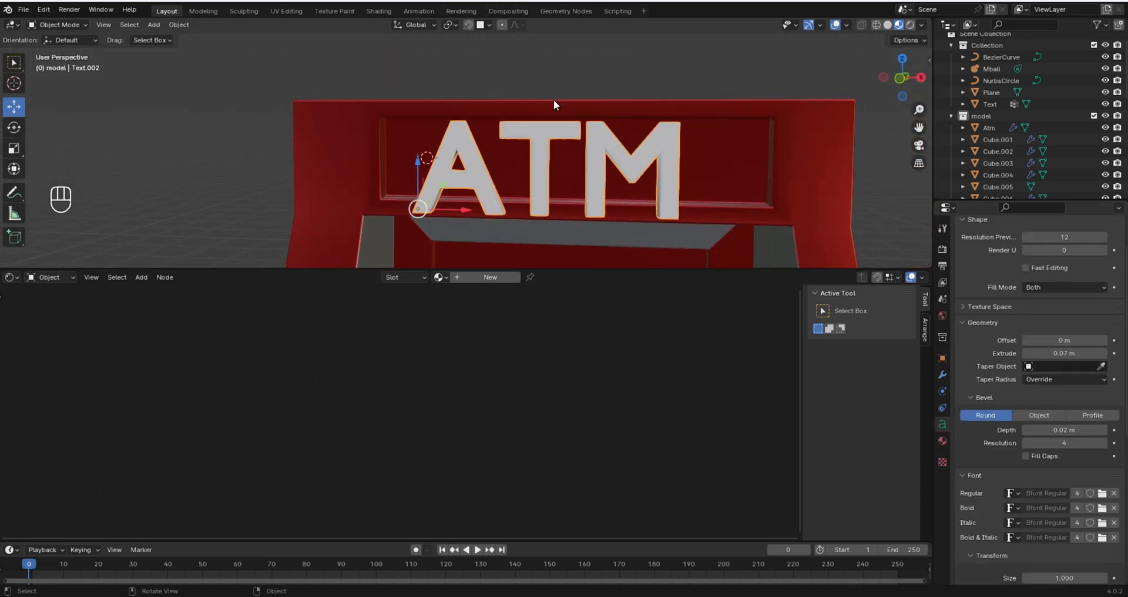
# - Insert spaces between the letters of the ATM text
pyautogui.press('KP_1')
pyautogui.press('Tab')
pyautogui.click(506, 152)
pyautogui.click(610, 147)
pyautogui.scroll(-3, 569, 136)
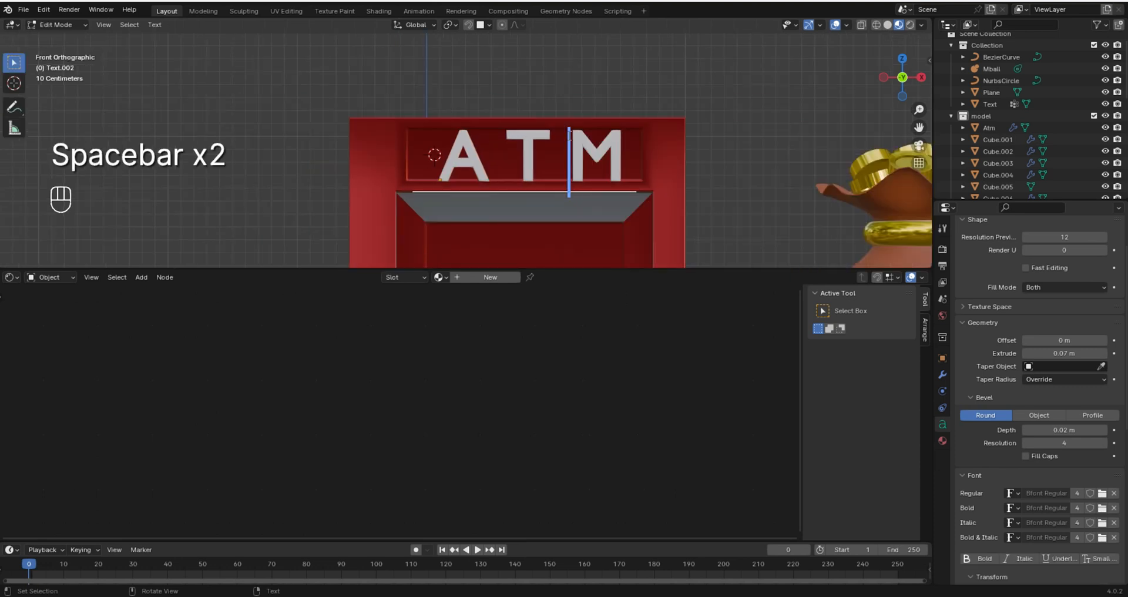
pyautogui.press('Tab')
# - Scale the spaced-out ATM text to fit the sign panel and raise it about 0.04 m
pyautogui.press('a')
pyautogui.click(607, 151)
pyautogui.press('s')
pyautogui.click(627, 196)
pyautogui.moveTo(441, 128); pyautogui.dragTo(441, 122)
pyautogui.press('s')
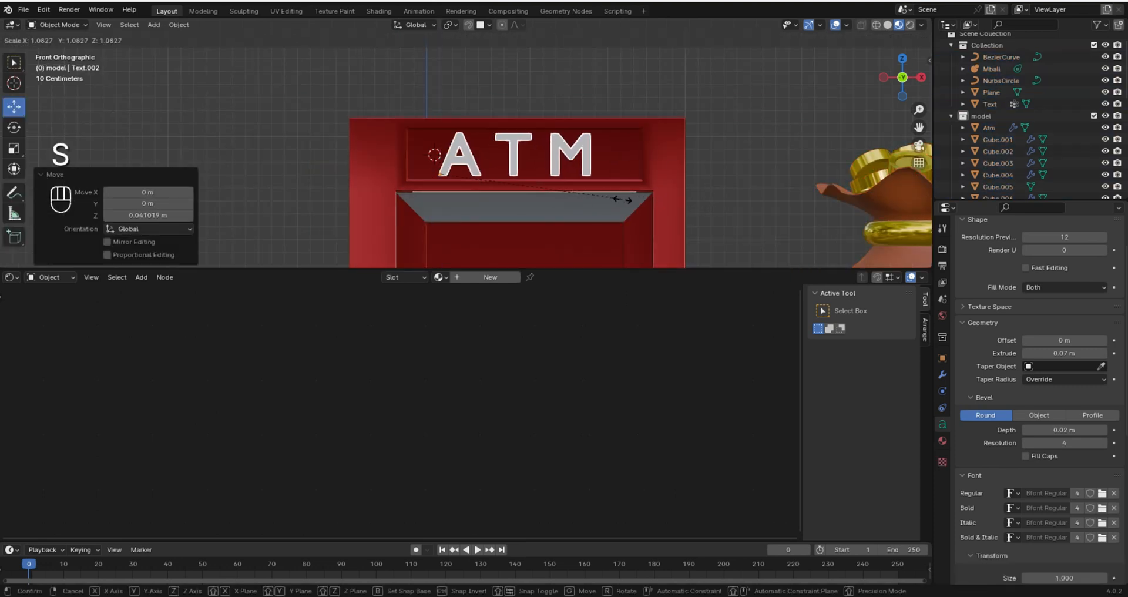
pyautogui.click(626, 200)
# - Move the ATM text back along Y toward the sign recess, checking from the side, and restore the material preview shading
pyautogui.moveTo(626, 200); pyautogui.dragTo(612, 214, button='middle')
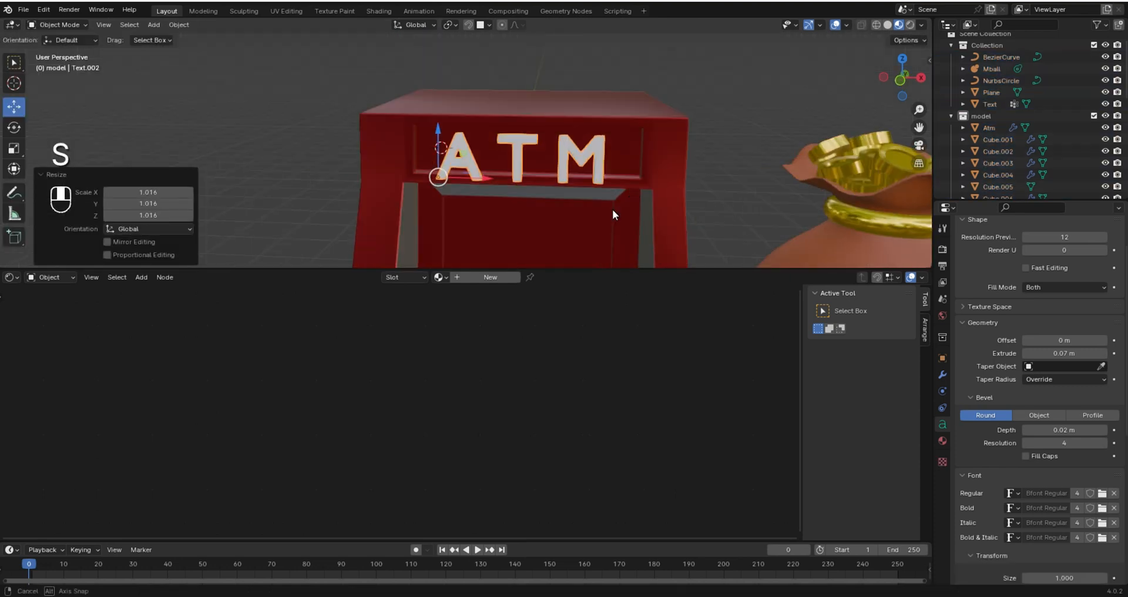
pyautogui.press('KP_3')
pyautogui.press('z')
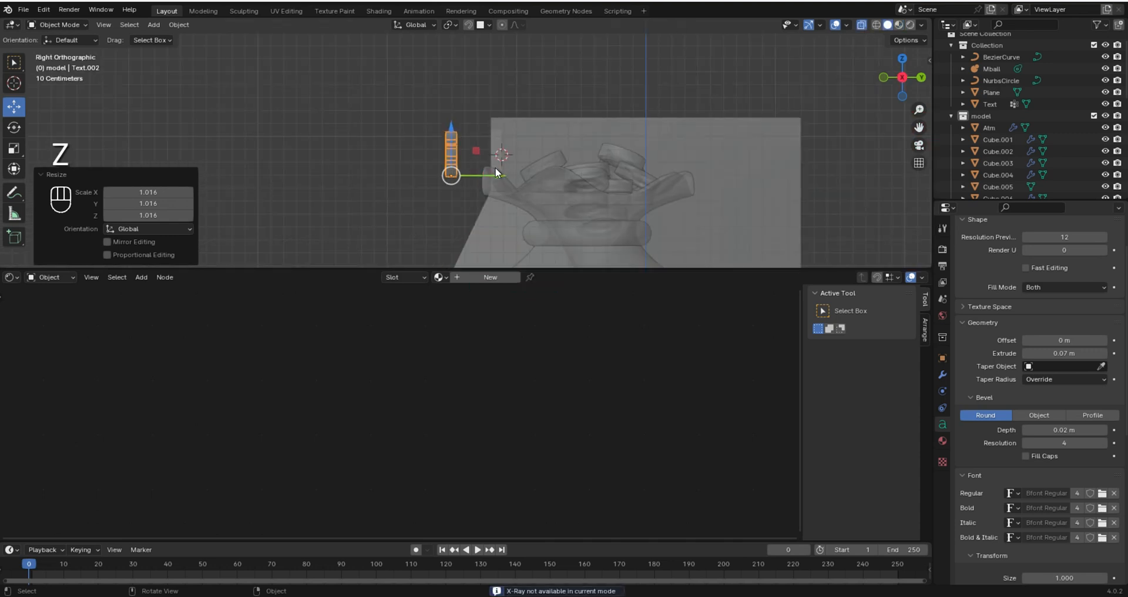
pyautogui.moveTo(498, 175); pyautogui.dragTo(541, 175)
pyautogui.click(862, 24)
pyautogui.press('z')
pyautogui.click(679, 305)
# - Scale the ATM text up by about 1.045 and lower it about 0.01 m in the recess
pyautogui.moveTo(516, 167)
pyautogui.mouseDown(button='middle')
pyautogui.moveTo(587, 182)
pyautogui.moveTo(603, 149)
pyautogui.mouseUp(button='middle')
pyautogui.scroll(3, 603, 149)
pyautogui.click(571, 167)
pyautogui.press('s')
pyautogui.click(739, 215)
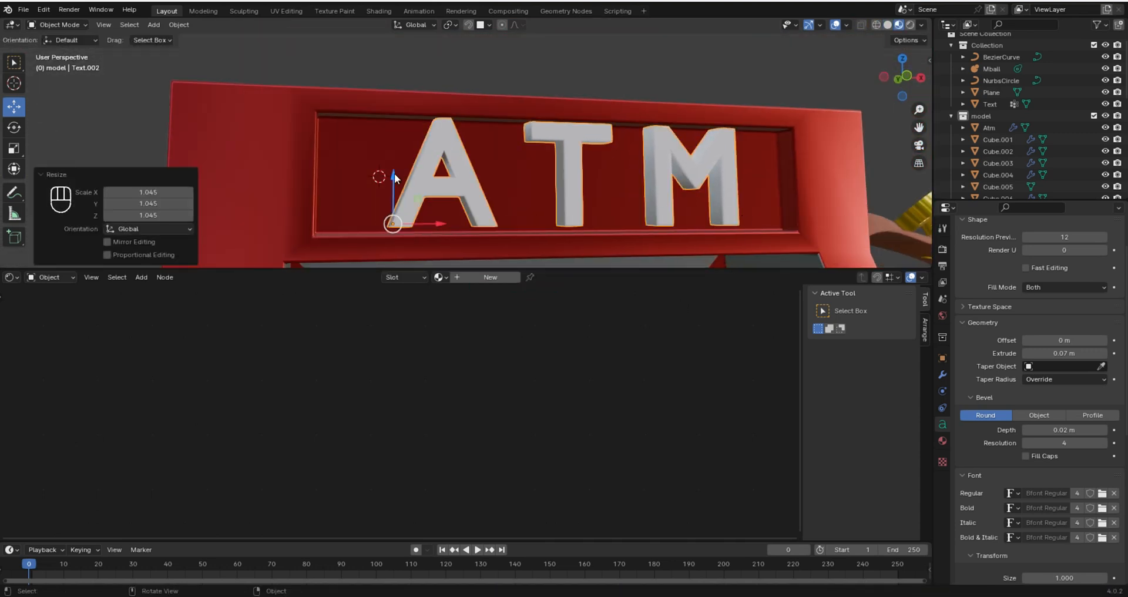
pyautogui.moveTo(394, 174); pyautogui.dragTo(393, 178)
pyautogui.scroll(-1, 623, 197)
pyautogui.moveTo(622, 197); pyautogui.dragTo(621, 205, button='middle')
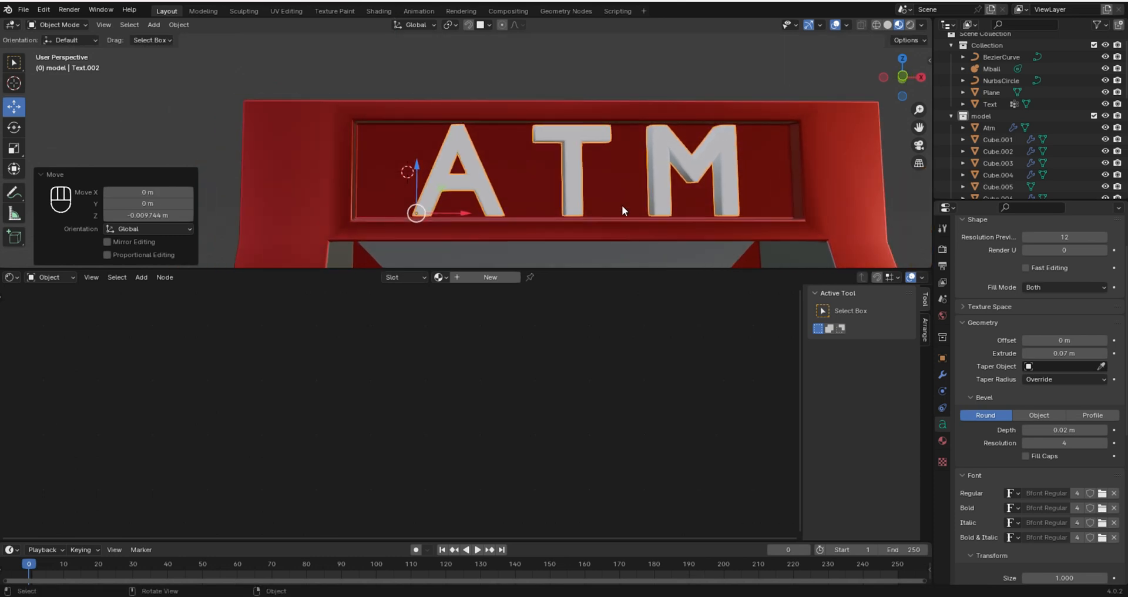
# - Scale the ATM text up by about 1.013 and lower it to sit centered in height, with a final shift of about 0.014 m
pyautogui.press('s')
pyautogui.click(698, 195)
pyautogui.scroll(2, 523, 155)
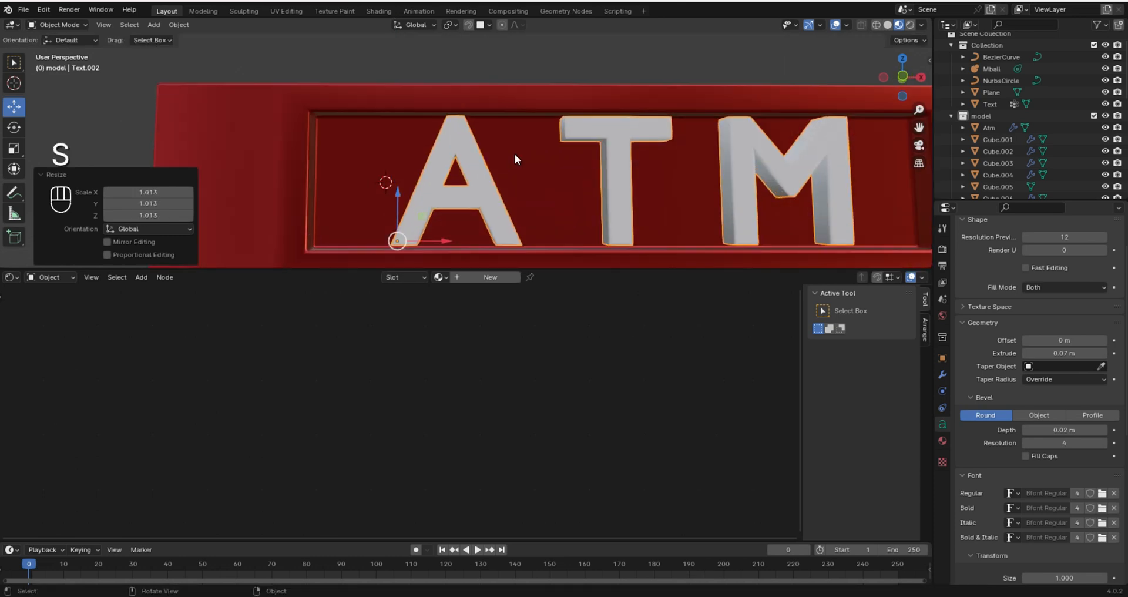
pyautogui.moveTo(398, 195); pyautogui.dragTo(398, 197)
pyautogui.scroll(-2, 652, 233)
pyautogui.moveTo(657, 236); pyautogui.dragTo(627, 230, button='middle')
pyautogui.scroll(-2, 627, 229)
pyautogui.moveTo(404, 151); pyautogui.dragTo(405, 156)
# - Save the scene as a new version named atm4.blend
pyautogui.press('KP_1')
pyautogui.hotkey('ctrl', 'shift', 's')
pyautogui.click(707, 452)
pyautogui.click(750, 452)
pyautogui.scroll(-3, 611, 170)
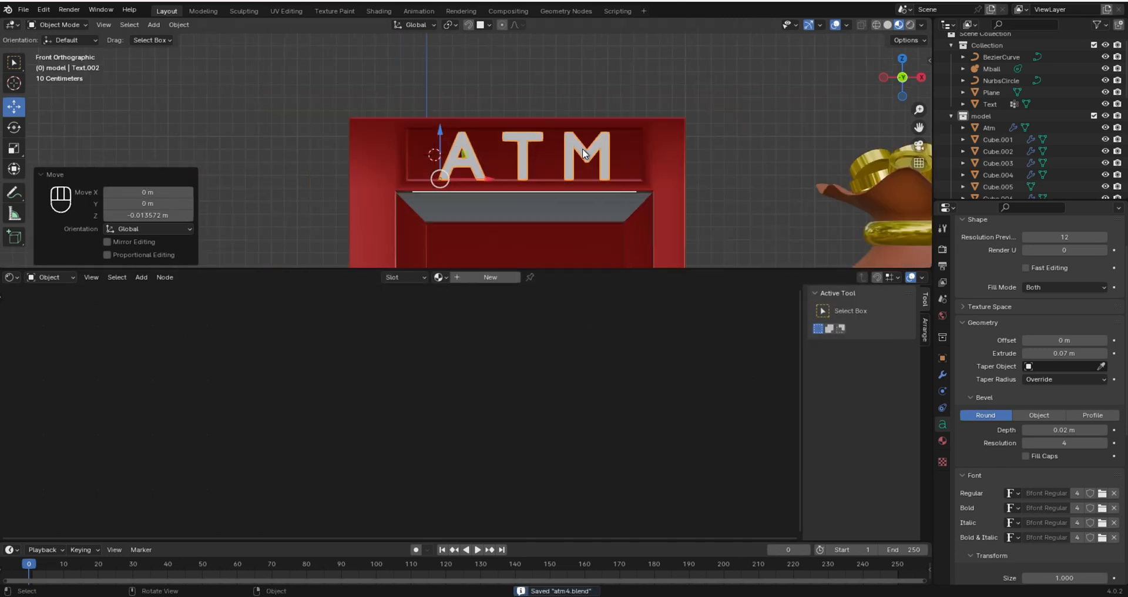
# - Move the ATM text about 0.034 m along Y, deeper into the sign recess, and check its placement from the front
pyautogui.moveTo(634, 185); pyautogui.dragTo(555, 203, button='middle')
pyautogui.moveTo(546, 189); pyautogui.dragTo(553, 189)
pyautogui.moveTo(552, 189); pyautogui.dragTo(598, 221, button='middle')
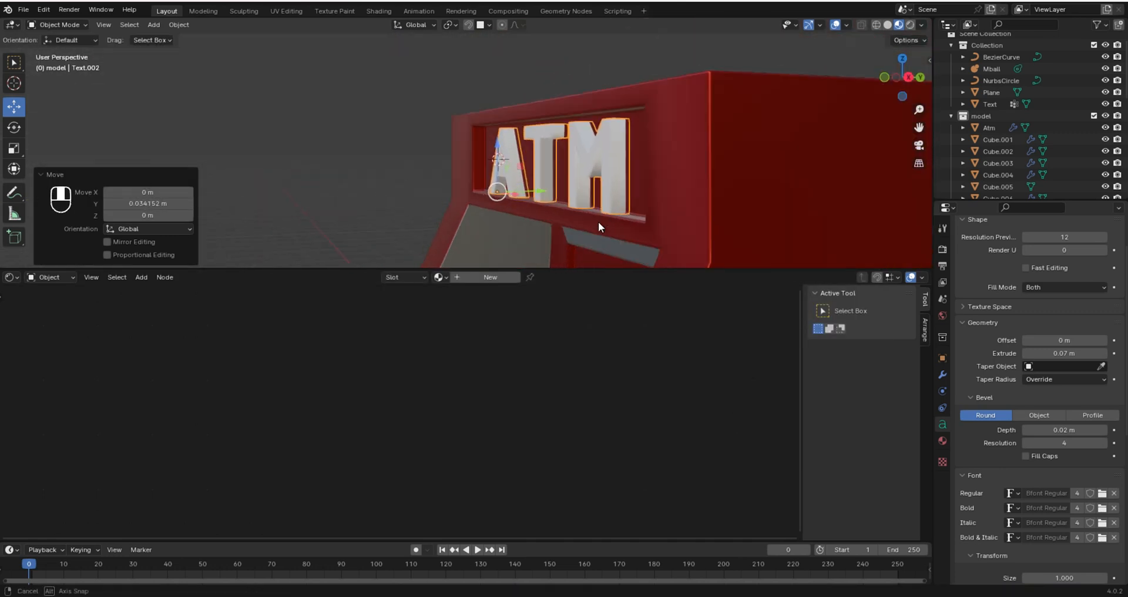
pyautogui.press('KP_1')
pyautogui.scroll(-2, 676, 140)
pyautogui.scroll(-3, 677, 140)
pyautogui.scroll(8, 512, 158)
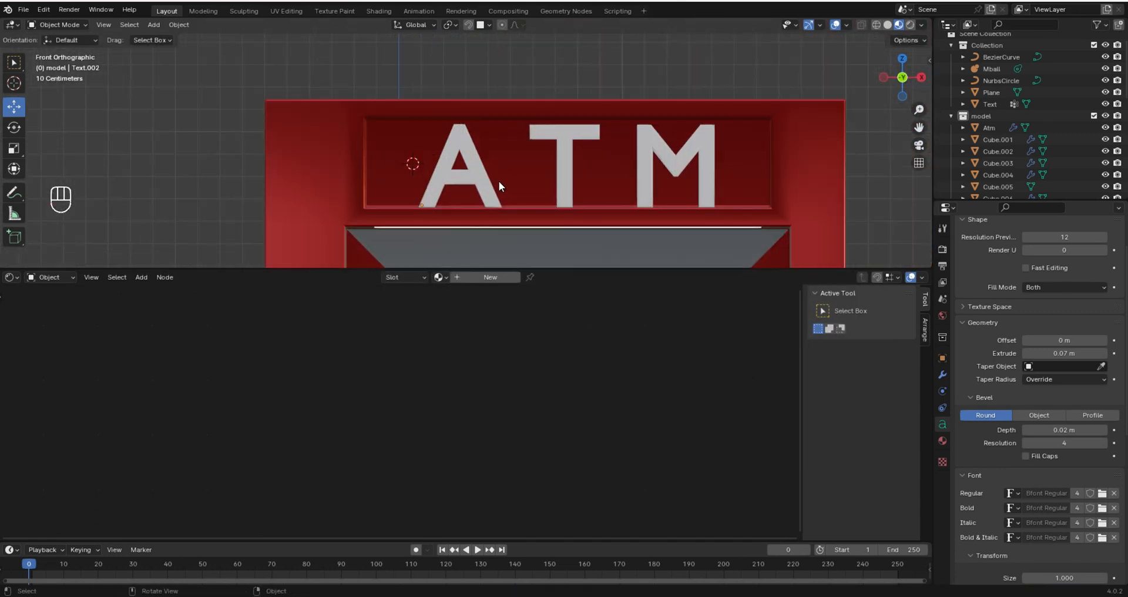
# - Try the existing silver material on the ATM text
pyautogui.click(942, 440)
pyautogui.click(962, 296)
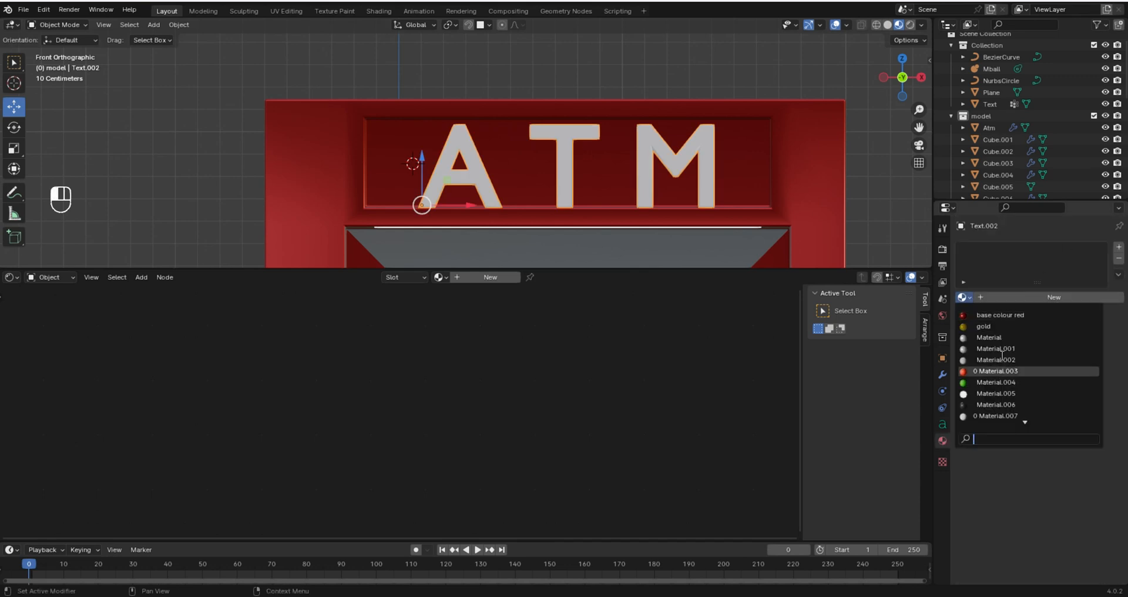
pyautogui.click(992, 411)
pyautogui.scroll(-6, 571, 132)
pyautogui.moveTo(571, 131)
pyautogui.mouseDown(button='middle')
pyautogui.moveTo(554, 128)
pyautogui.moveTo(587, 135)
pyautogui.moveTo(574, 143)
pyautogui.mouseUp(button='middle')
pyautogui.scroll(8, 527, 136)
pyautogui.scroll(-8, 474, 145)
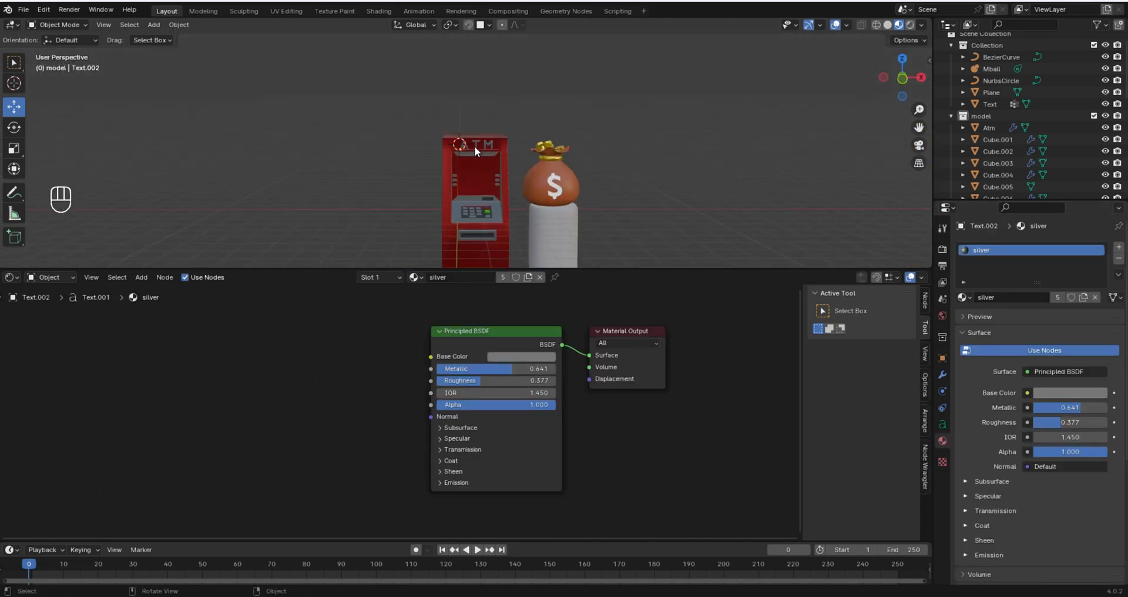
pyautogui.scroll(2, 474, 146)
# - Replace the ATM text's material with a new one using an Emission surface, yellow color FFE941 and strength 2.5
pyautogui.click(1119, 258)
pyautogui.click(1050, 299)
pyautogui.click(1075, 371)
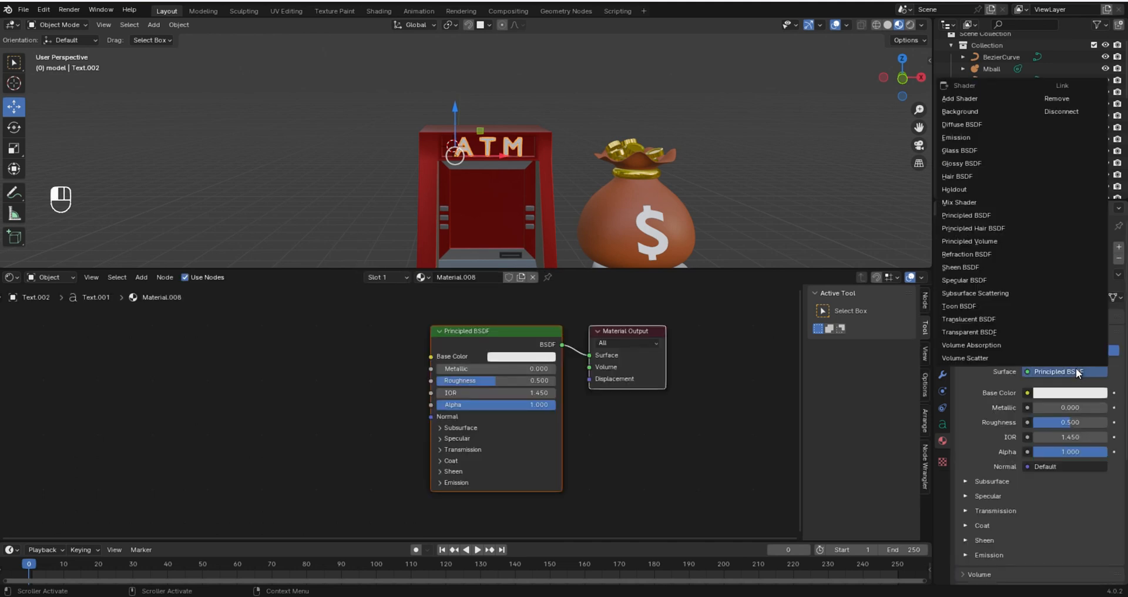
pyautogui.click(981, 139)
pyautogui.click(485, 358)
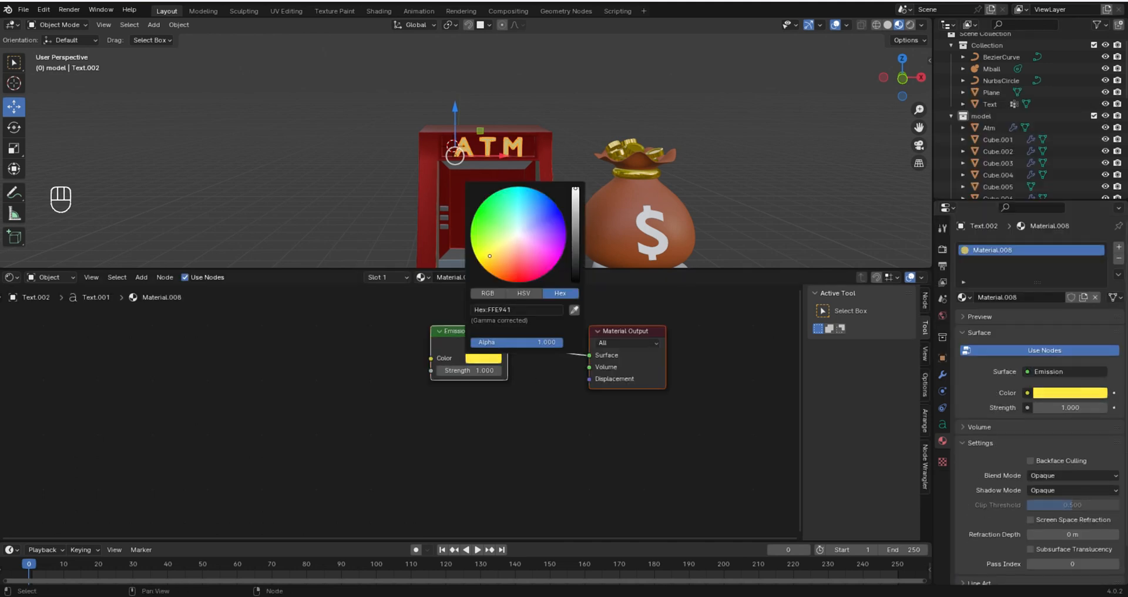
pyautogui.moveTo(475, 370); pyautogui.dragTo(494, 371)
pyautogui.moveTo(631, 90); pyautogui.dragTo(486, 147, button='middle')
pyautogui.scroll(5, 478, 137)
# - Adjust the ATM text's emission color to a warm golden yellow and raise its strength to 4.7
pyautogui.click(486, 357)
pyautogui.click(517, 237)
pyautogui.moveTo(575, 191); pyautogui.dragTo(575, 246)
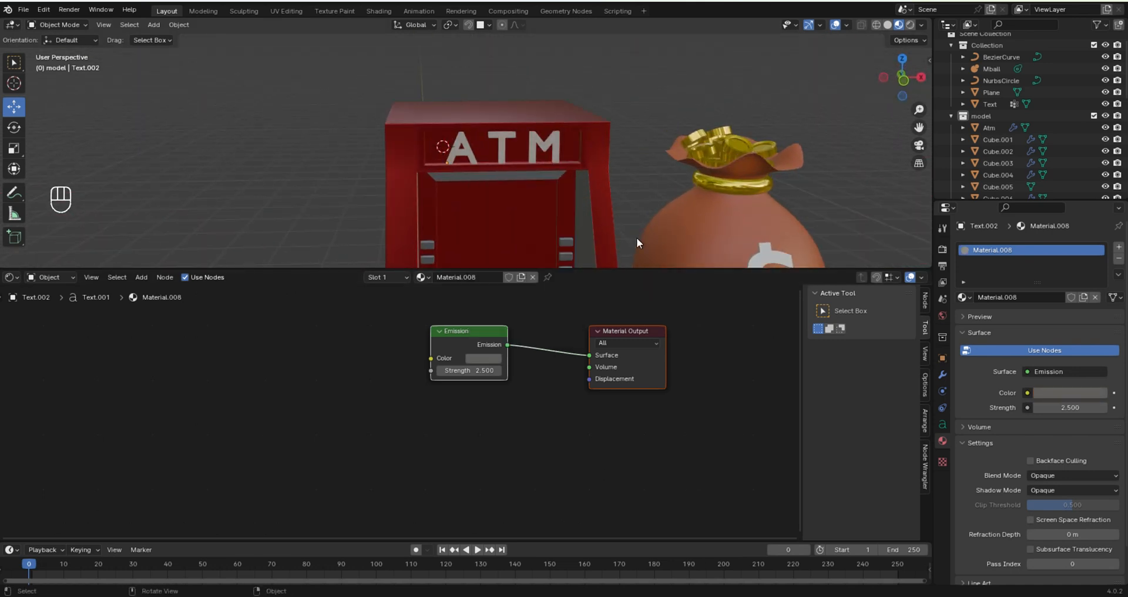
pyautogui.click(482, 359)
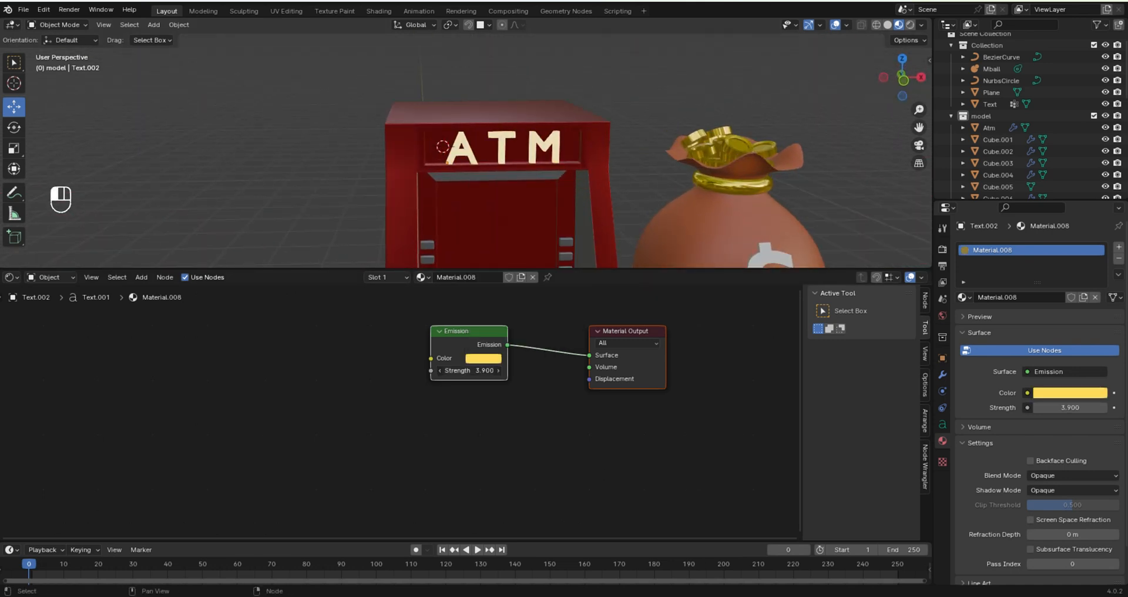
pyautogui.scroll(-5, 549, 241)
pyautogui.moveTo(548, 241); pyautogui.dragTo(548, 240, button='middle')
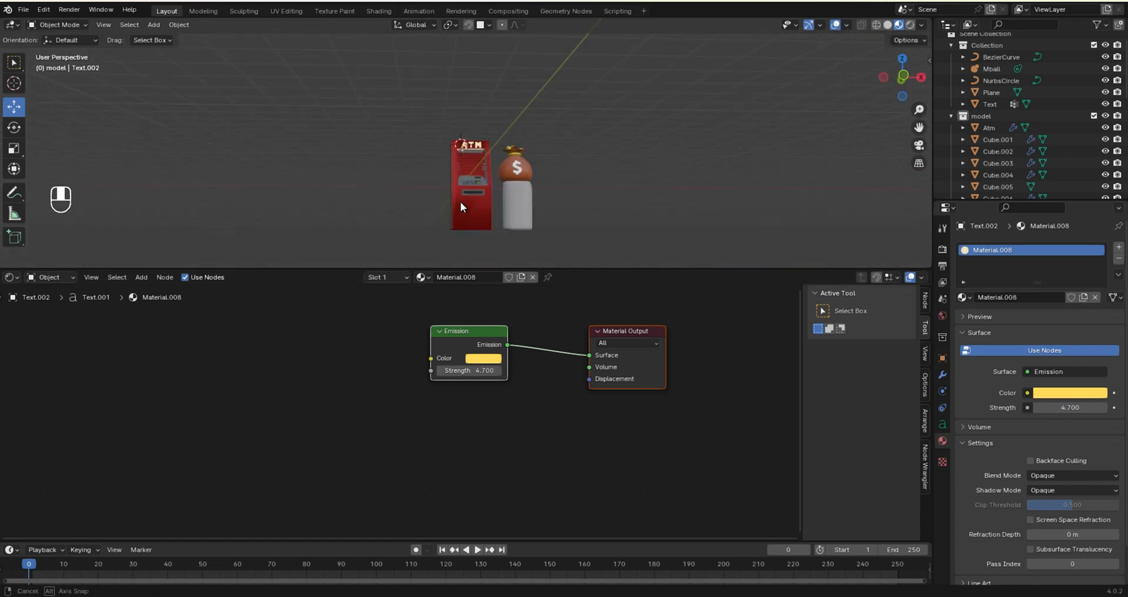
pyautogui.moveTo(480, 230); pyautogui.dragTo(525, 180, button='middle')
# - Select all ATM, bag and pedestal parts, raise them about 3.22 m and shift them about -2.4 m along X
pyautogui.press('KP_1')
pyautogui.scroll(-3, 505, 194)
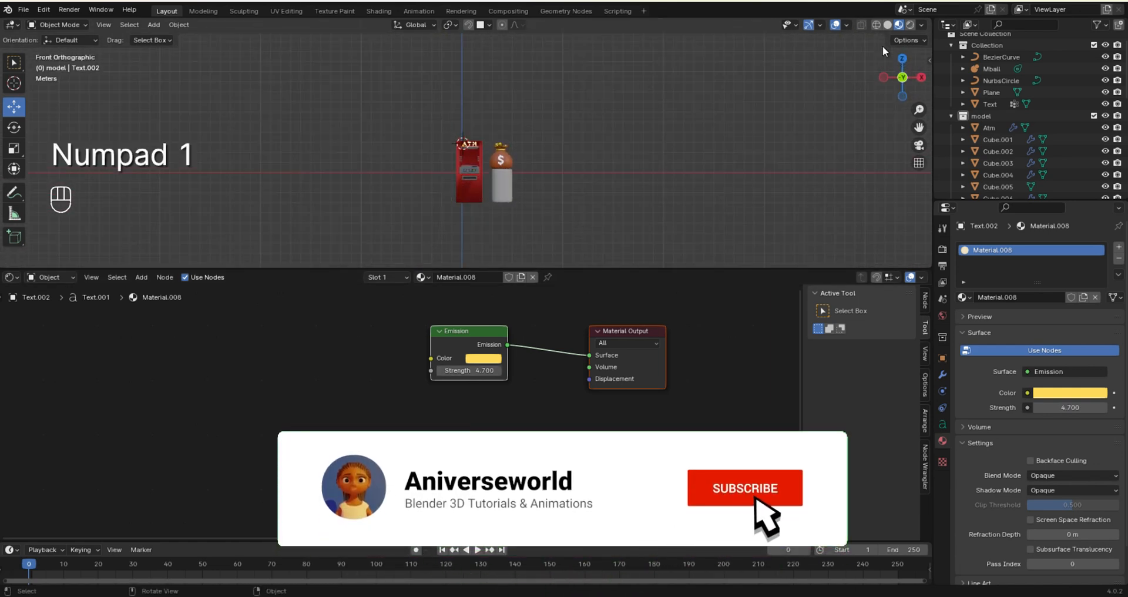
pyautogui.click(861, 25)
pyautogui.moveTo(439, 127); pyautogui.dragTo(531, 219)
pyautogui.moveTo(492, 107); pyautogui.dragTo(492, 74)
pyautogui.scroll(5, 499, 170)
pyautogui.keyDown('shift'); pyautogui.moveTo(499, 175); pyautogui.dragTo(583, 271, button='middle'); pyautogui.keyUp('shift')
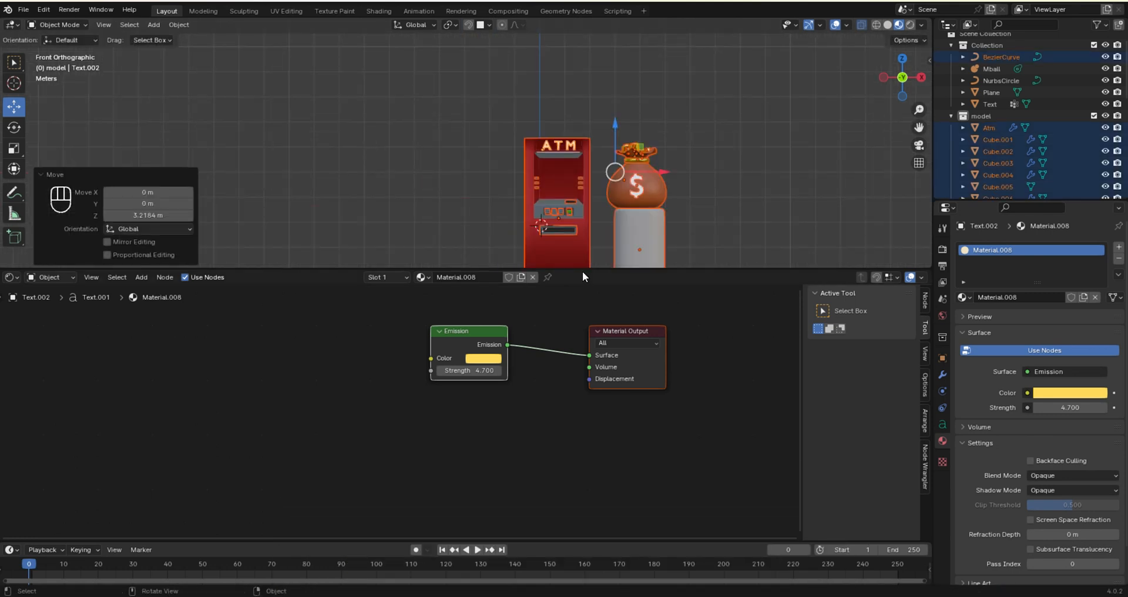
pyautogui.moveTo(582, 270); pyautogui.dragTo(584, 405)
pyautogui.moveTo(667, 243); pyautogui.dragTo(607, 245)
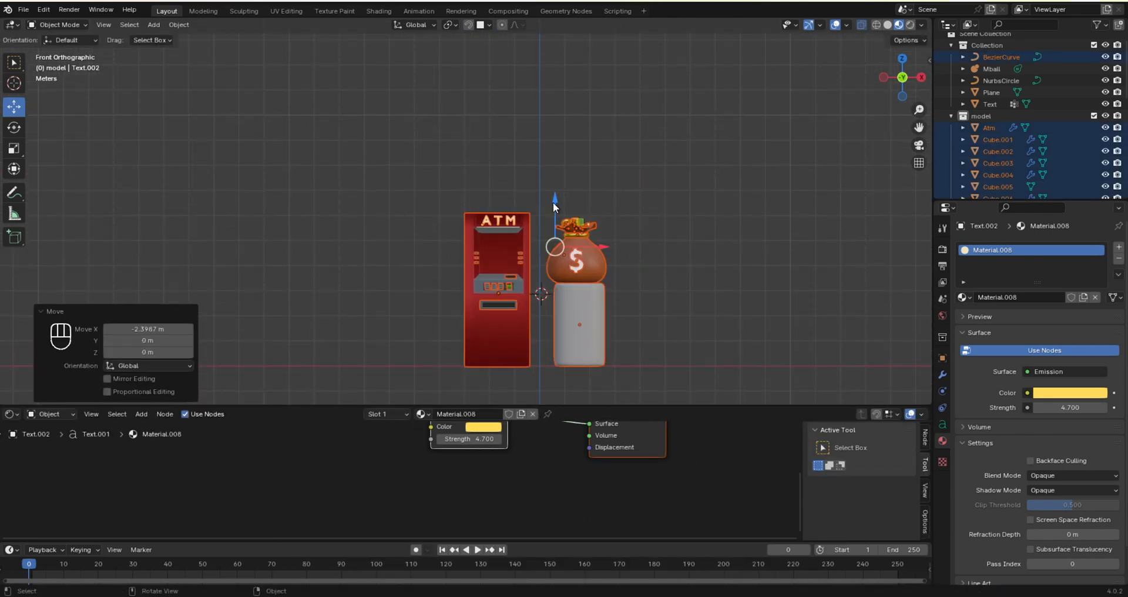
pyautogui.click(539, 219)
# - Reset the 3D cursor to the world origin and add a plane there, scaled up as a large floor beneath the models
pyautogui.scroll(-3, 517, 267)
pyautogui.hotkey('shift', 's')
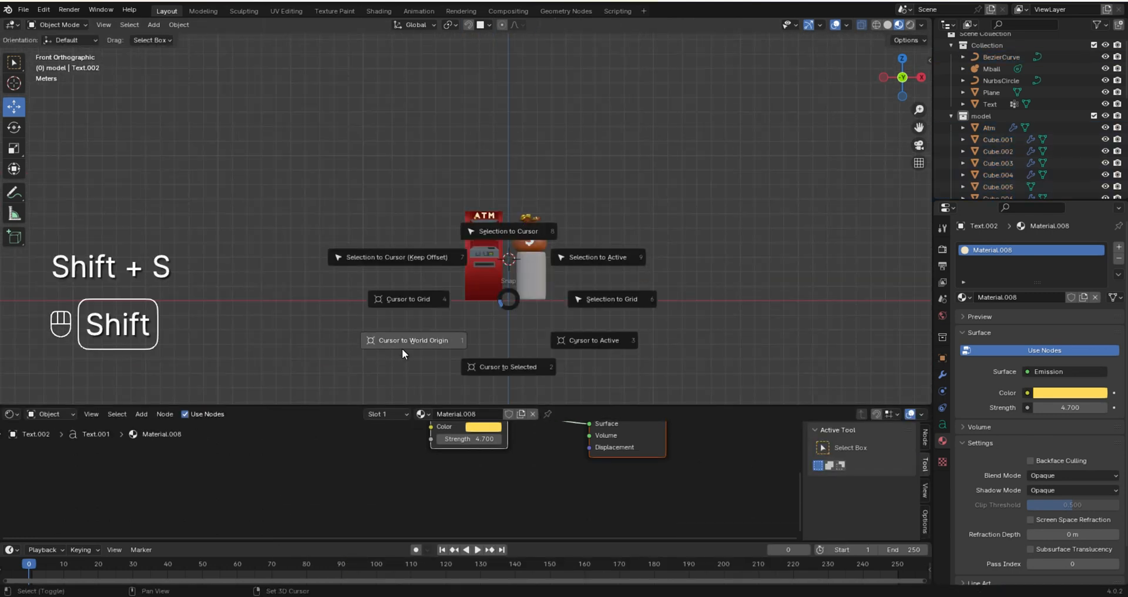
pyautogui.click(403, 349)
pyautogui.hotkey('shift', 'a')
pyautogui.moveTo(521, 242)
pyautogui.click(569, 238)
pyautogui.press('s')
pyautogui.click(599, 322)
pyautogui.moveTo(599, 321); pyautogui.dragTo(521, 239, button='middle')
pyautogui.scroll(4, 547, 262)
# - Enter Edit Mode on the ATM body and add a fifth material slot with a new Emission material
pyautogui.click(514, 255)
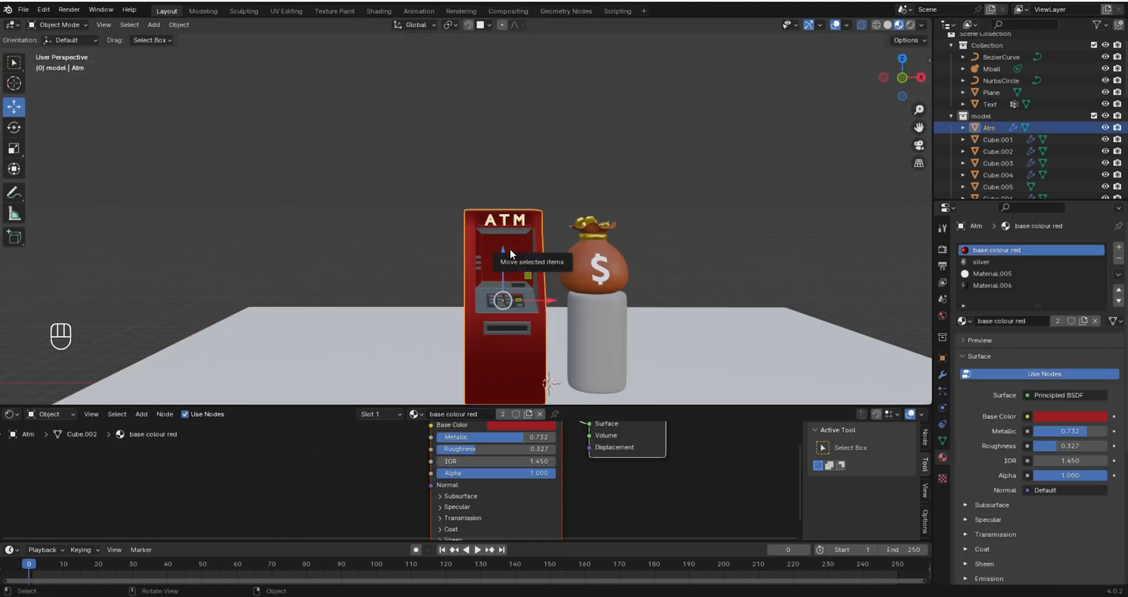
pyautogui.press('Tab')
pyautogui.scroll(6, 510, 248)
pyautogui.scroll(-6, 509, 248)
pyautogui.scroll(4, 510, 248)
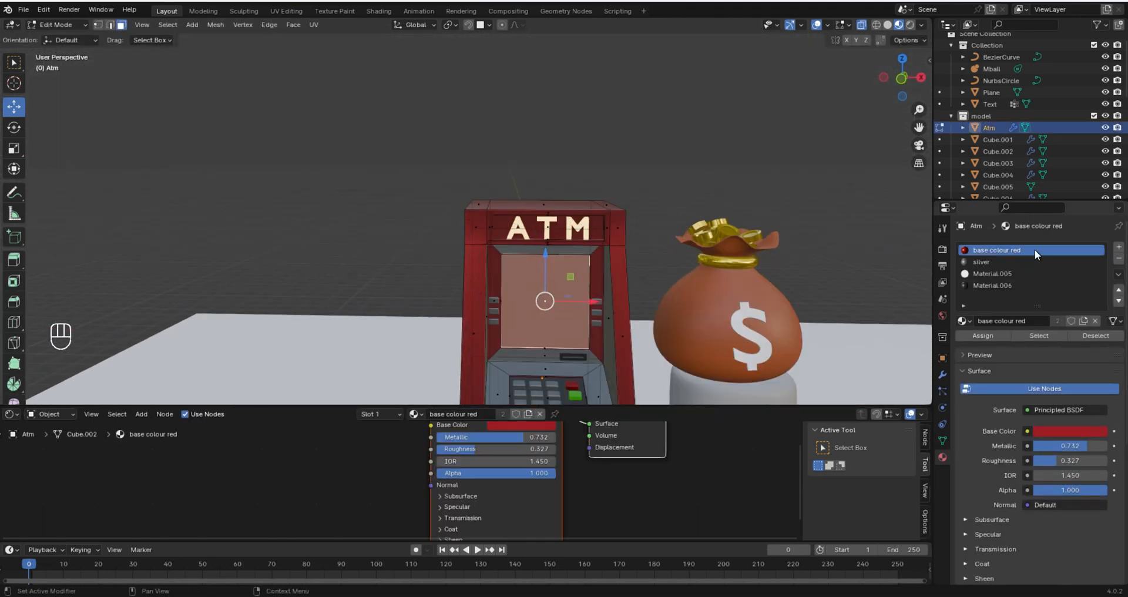
pyautogui.click(1118, 247)
pyautogui.moveTo(706, 301)
pyautogui.mouseDown(button='middle')
pyautogui.moveTo(755, 296)
pyautogui.moveTo(719, 311)
pyautogui.mouseUp(button='middle')
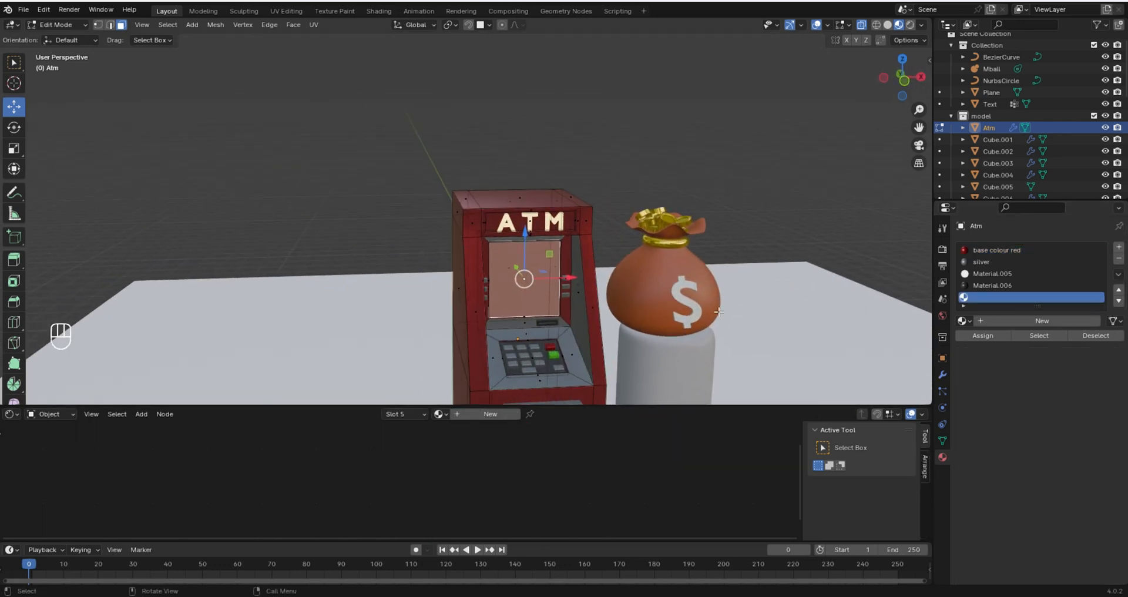
pyautogui.click(999, 321)
pyautogui.click(1049, 409)
pyautogui.click(999, 311)
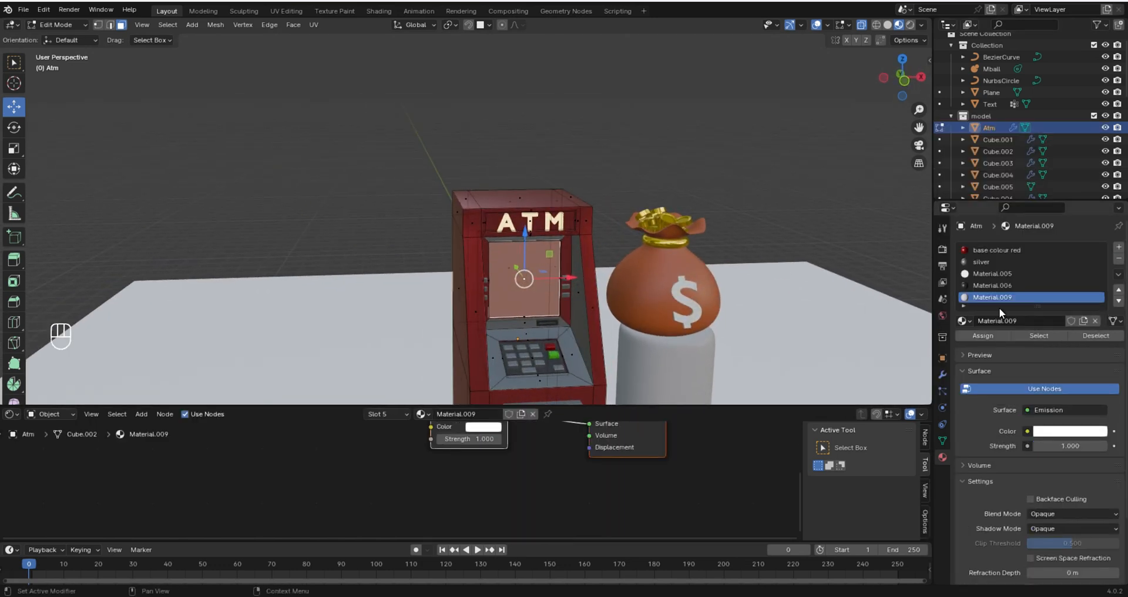
# - Feed the emission color from an Image Texture using the movie videoplayback.mp4, with 500 frames and Auto Refresh enabled
pyautogui.click(1027, 431)
pyautogui.click(757, 326)
pyautogui.moveTo(670, 405); pyautogui.dragTo(673, 294)
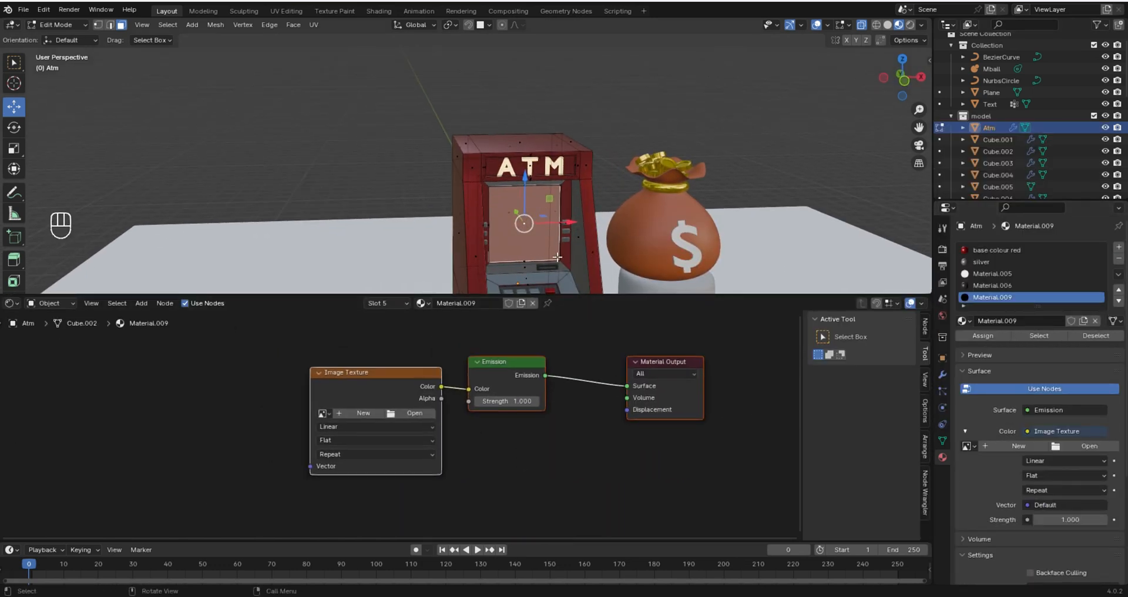
pyautogui.click(392, 413)
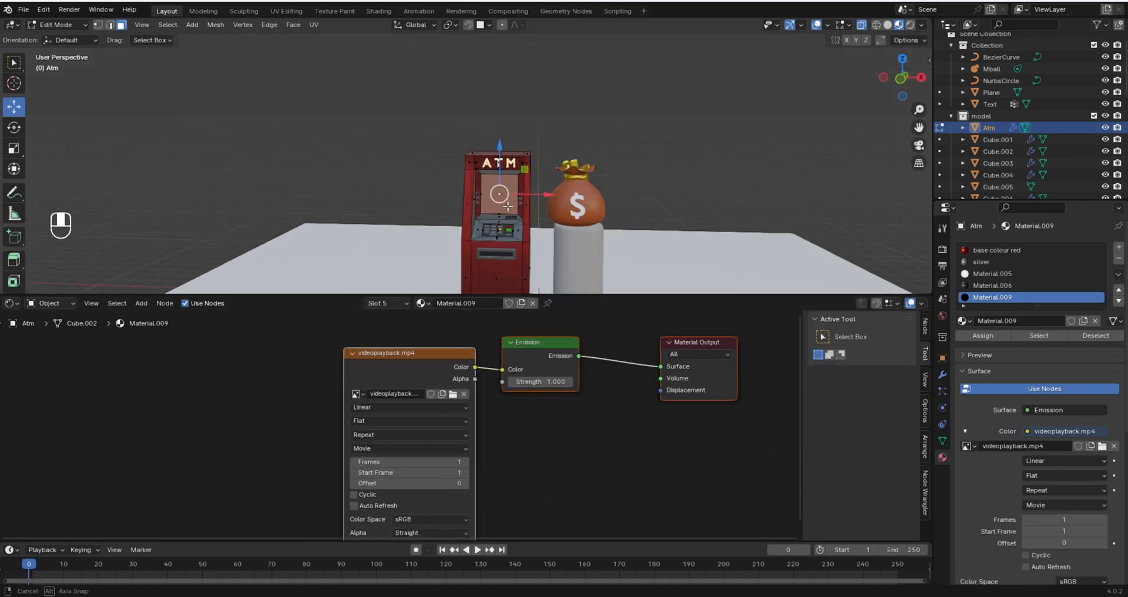
pyautogui.moveTo(493, 212); pyautogui.dragTo(513, 264, button='middle')
pyautogui.scroll(4, 785, 108)
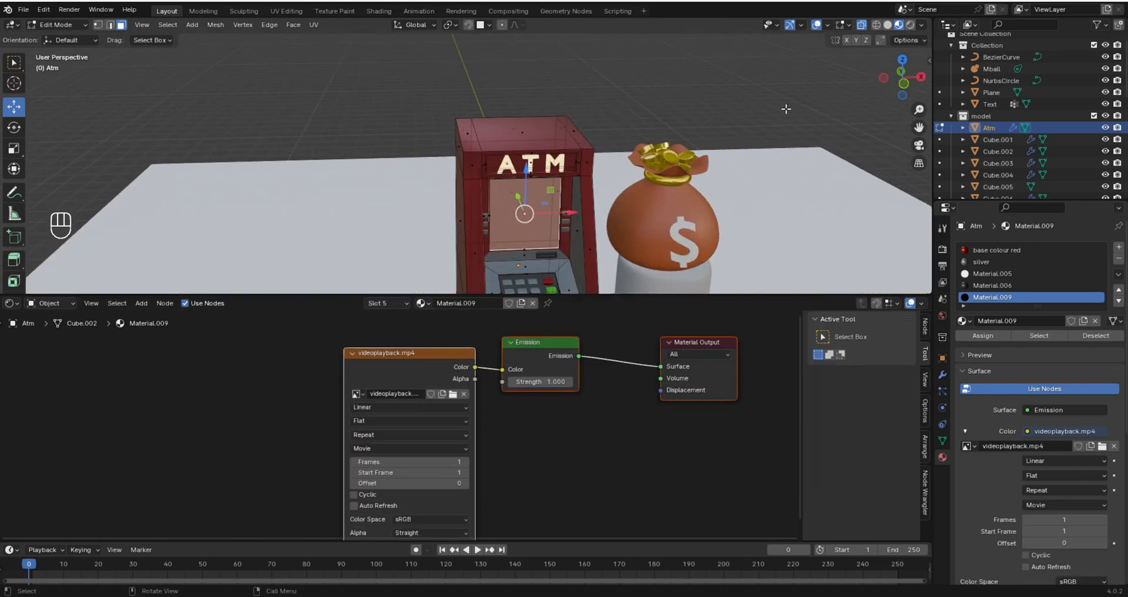
pyautogui.moveTo(786, 108)
pyautogui.mouseDown(button='middle')
pyautogui.moveTo(782, 67)
pyautogui.moveTo(779, 88)
pyautogui.mouseUp(button='middle')
pyautogui.moveTo(553, 488); pyautogui.dragTo(589, 447, button='middle')
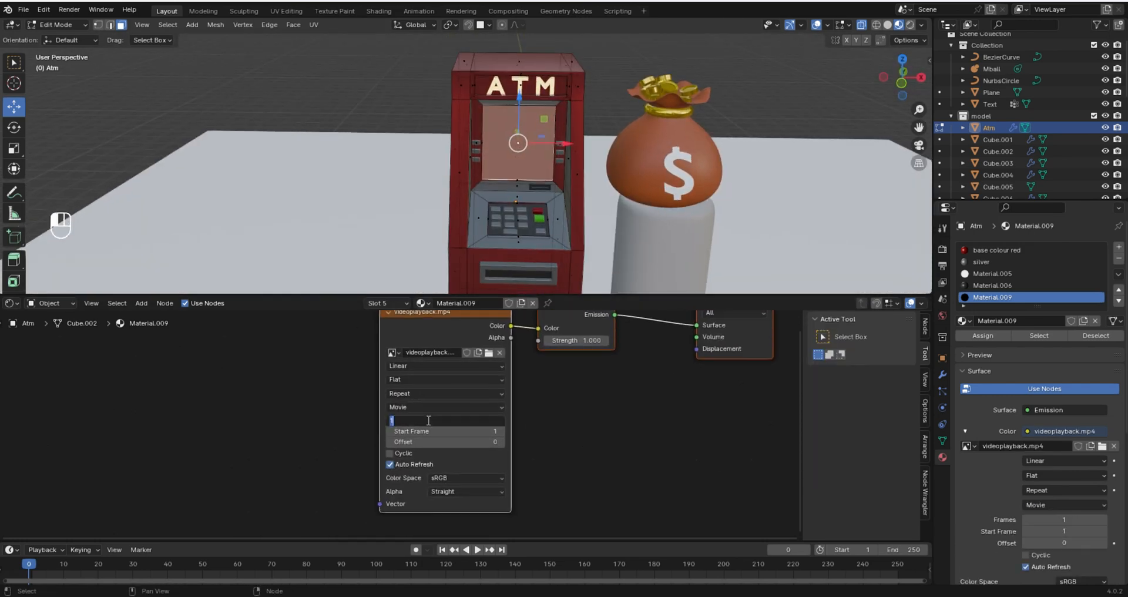
# - Show the UV Editor and unwrap the ATM's screen face with Project from View from the front
pyautogui.click(12, 303)
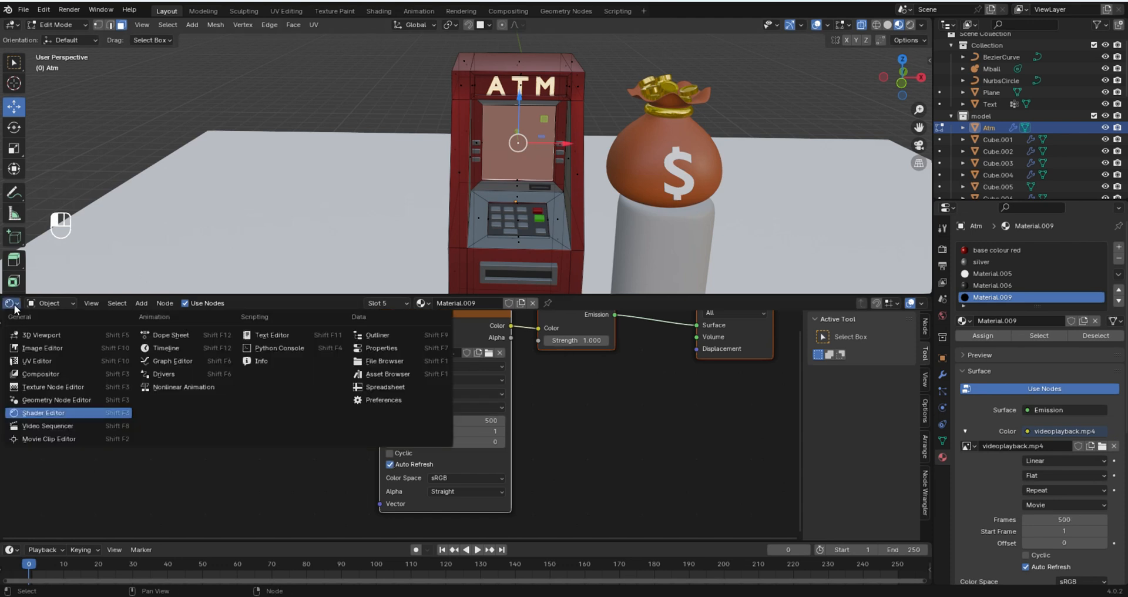
pyautogui.click(41, 363)
pyautogui.press('KP_1')
pyautogui.click(524, 188)
pyautogui.press('u')
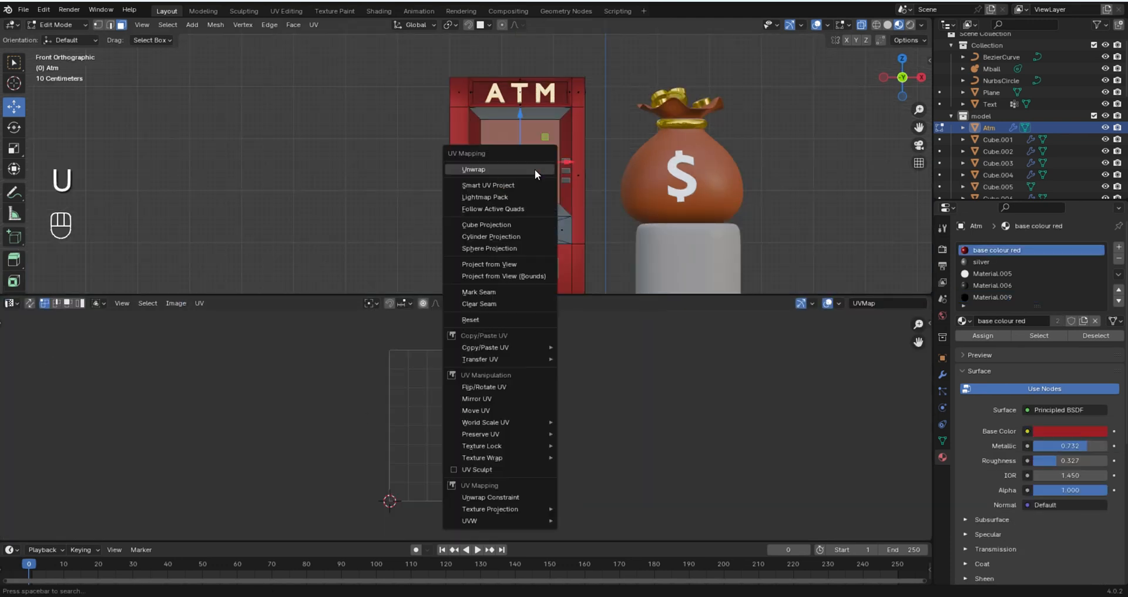
pyautogui.click(519, 266)
# - Scale the screen face's UVs up by about 9.9 and move them to fit inside the UV tile
pyautogui.press('a')
pyautogui.press('s')
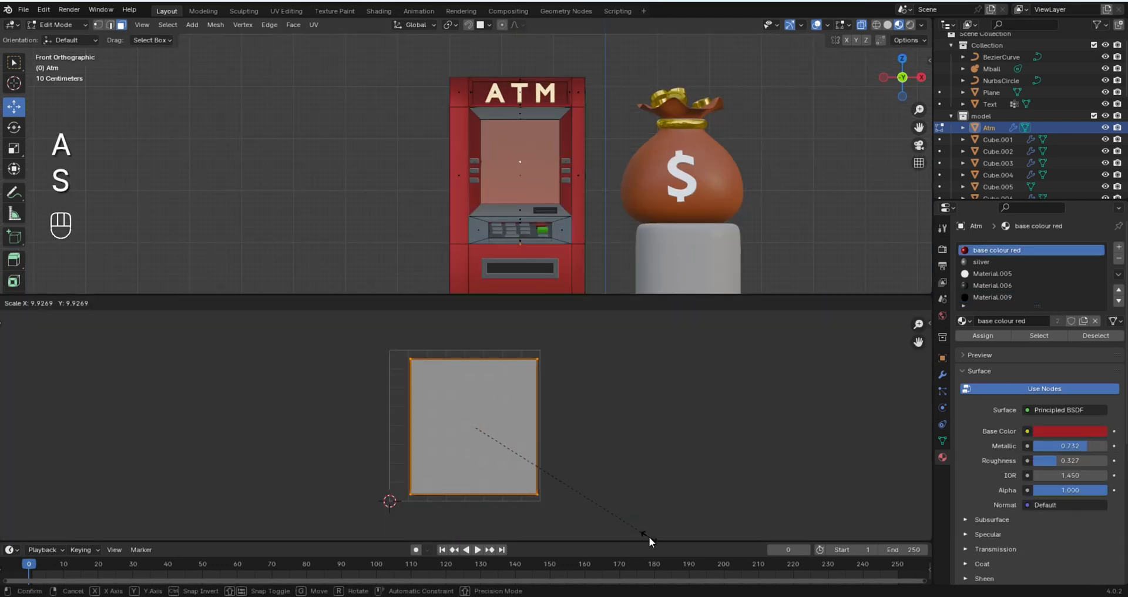
pyautogui.click(649, 537)
pyautogui.press('g')
pyautogui.click(571, 465)
pyautogui.press('g')
pyautogui.click(483, 433)
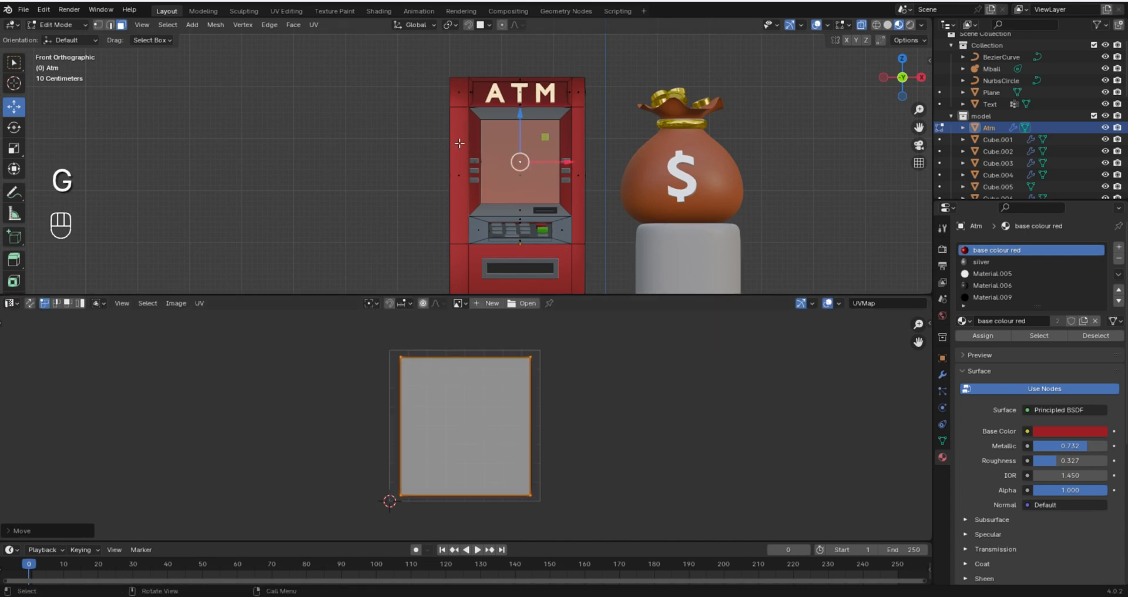
pyautogui.moveTo(460, 143); pyautogui.dragTo(465, 160, button='middle')
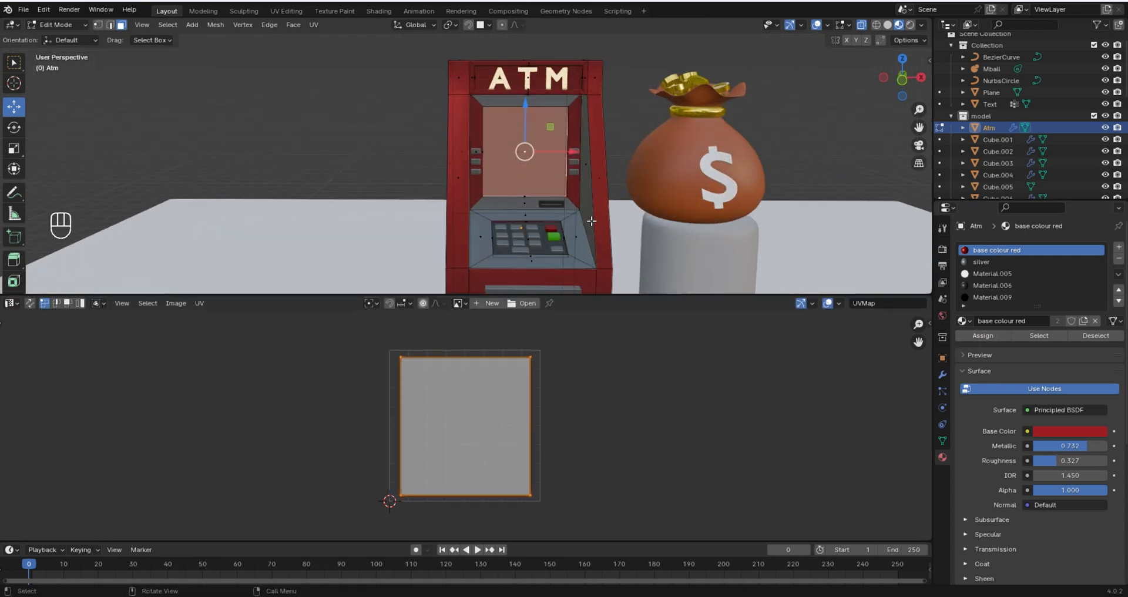
# - Assign the video emission material to the ATM's screen face
pyautogui.moveTo(591, 221); pyautogui.dragTo(594, 247, button='middle')
pyautogui.scroll(-3, 1005, 274)
pyautogui.scroll(1, 1005, 274)
pyautogui.click(999, 251)
pyautogui.click(993, 290)
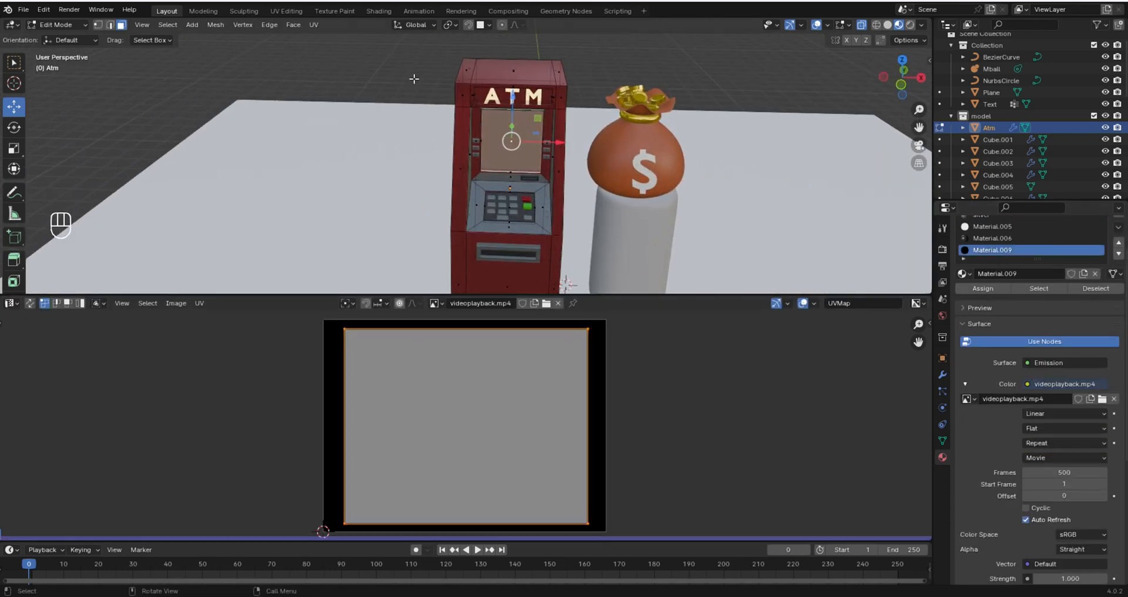
# - Play the animation to check the video on the ATM screen, and set the timeline's end frame to 368
pyautogui.press('space')
pyautogui.scroll(2, 543, 272)
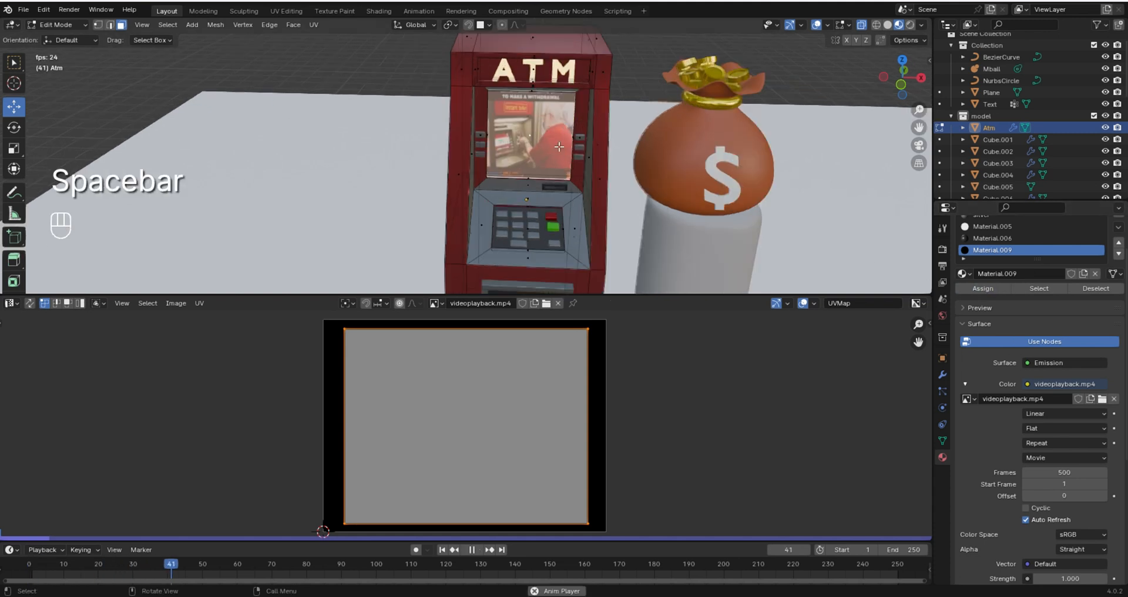
pyautogui.moveTo(542, 273); pyautogui.dragTo(538, 229, button='middle')
pyautogui.moveTo(538, 188)
pyautogui.keyDown('shift'); pyautogui.mouseDown(button='middle')
pyautogui.moveTo(538, 221)
pyautogui.moveTo(541, 196)
pyautogui.mouseUp(button='middle'); pyautogui.keyUp('shift')
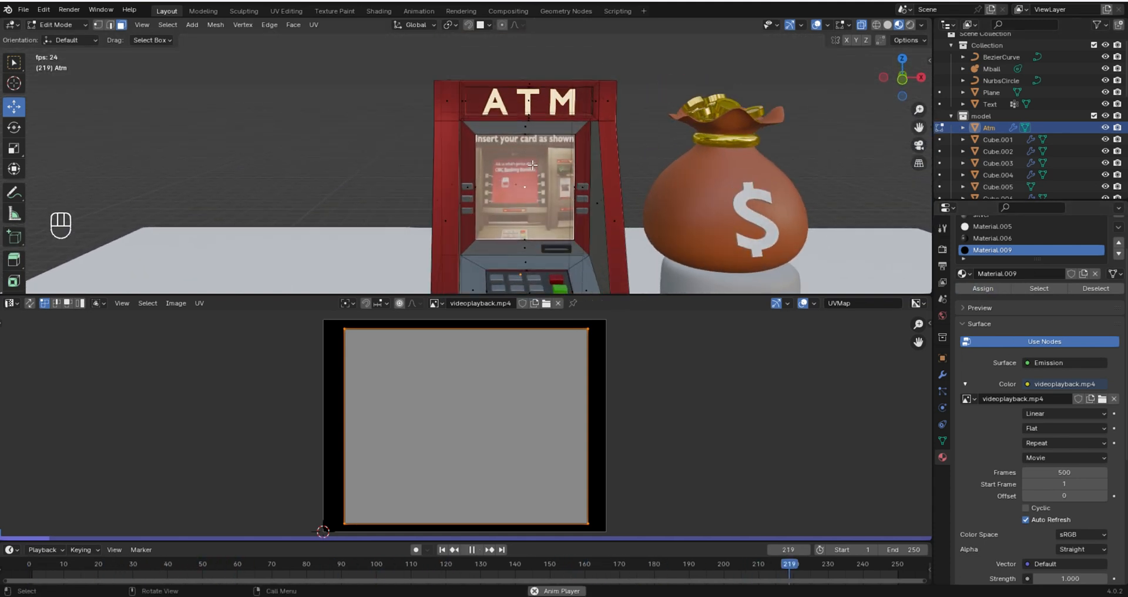
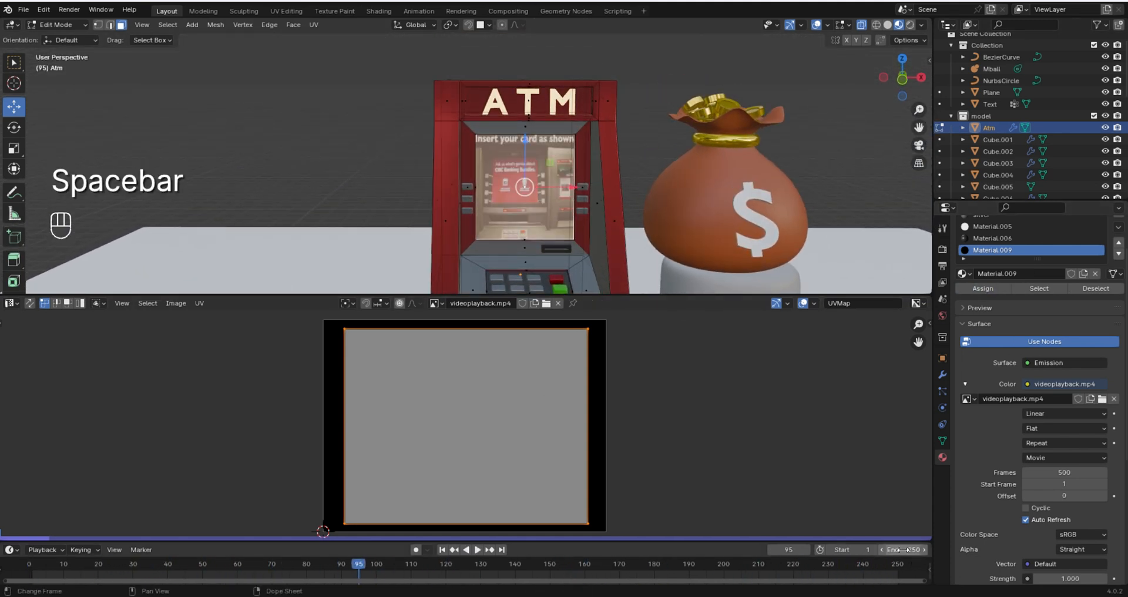
# - Shrink the screen face's UVs and move them over the pink ATM display in the video frame
pyautogui.press('s')
pyautogui.click(540, 430)
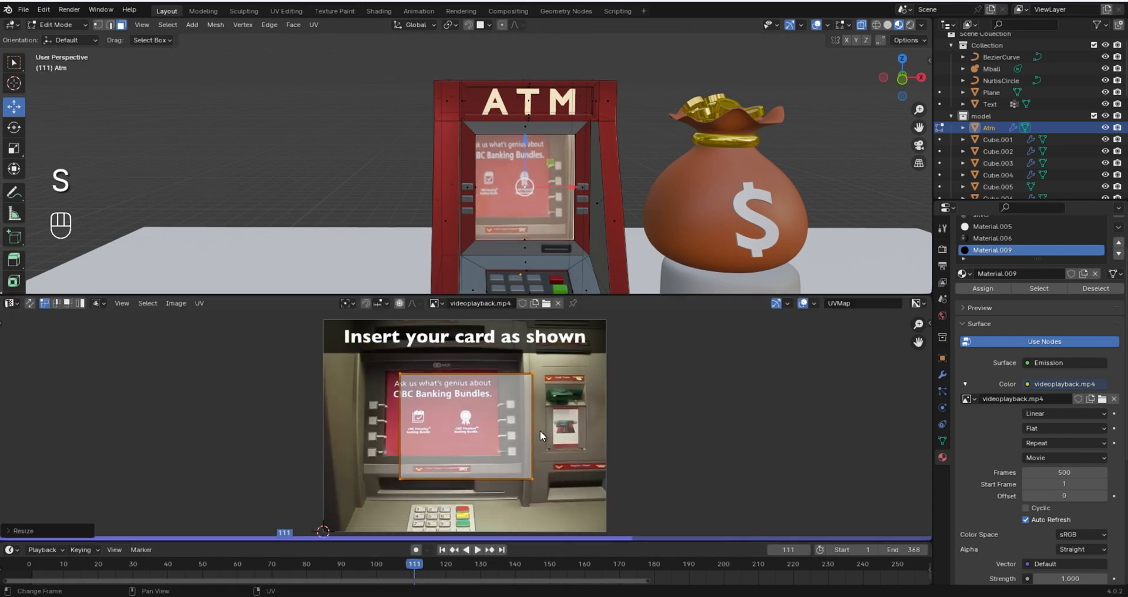
pyautogui.press('g')
pyautogui.click(518, 422)
pyautogui.press('s')
pyautogui.click(499, 424)
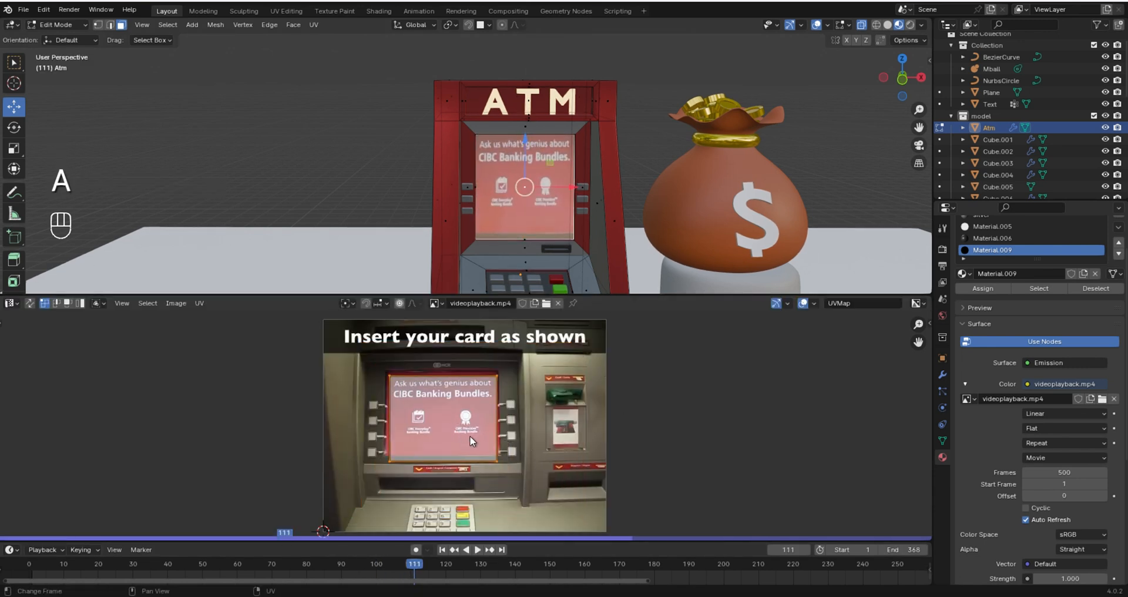
# - Fine-tune the UVs to the display's edges by shifting them, scaling by about 0.97 and widening about 1.02 along X
pyautogui.press('g')
pyautogui.click(510, 451)
pyautogui.press('s')
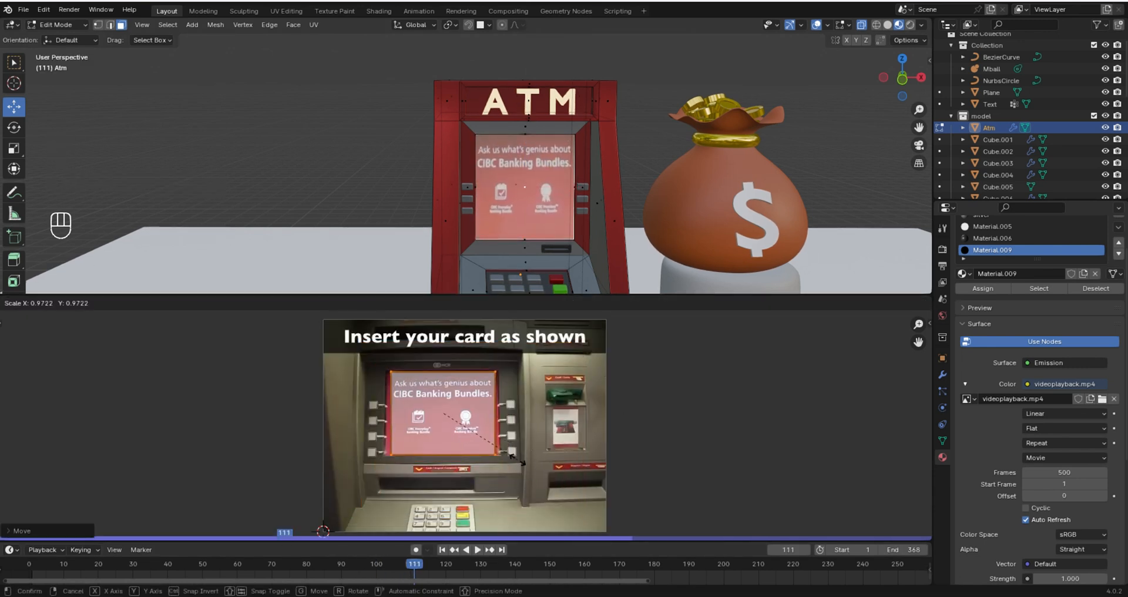
pyautogui.click(517, 461)
pyautogui.press('s')
pyautogui.press('x')
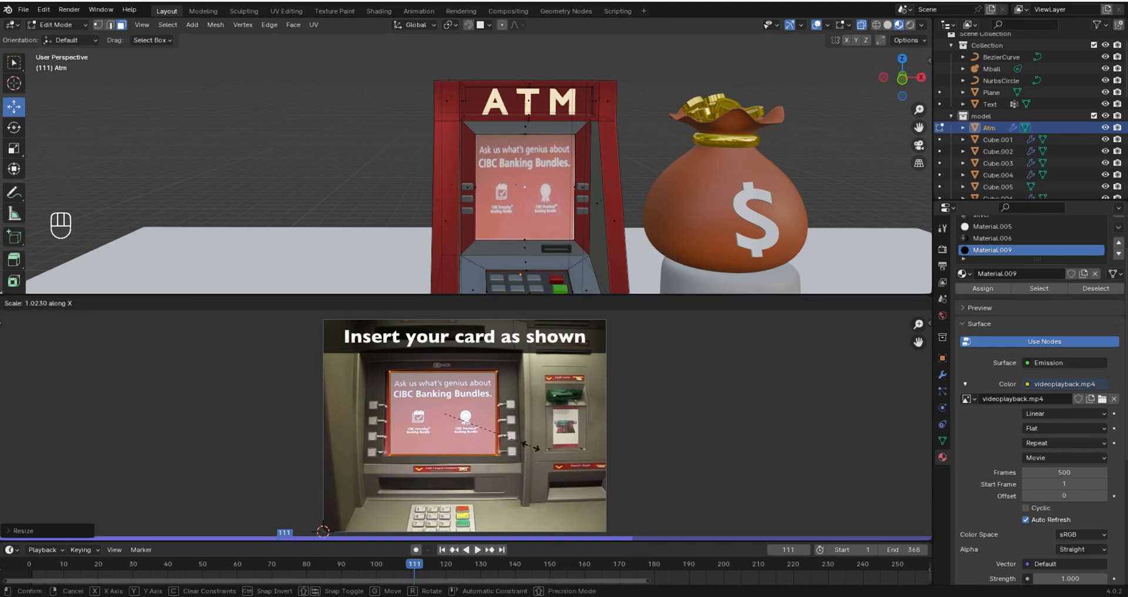
pyautogui.click(530, 447)
# - Return the ATM to Object Mode and show the Shader Editor again
pyautogui.press('Tab')
pyautogui.click(11, 304)
pyautogui.click(49, 408)
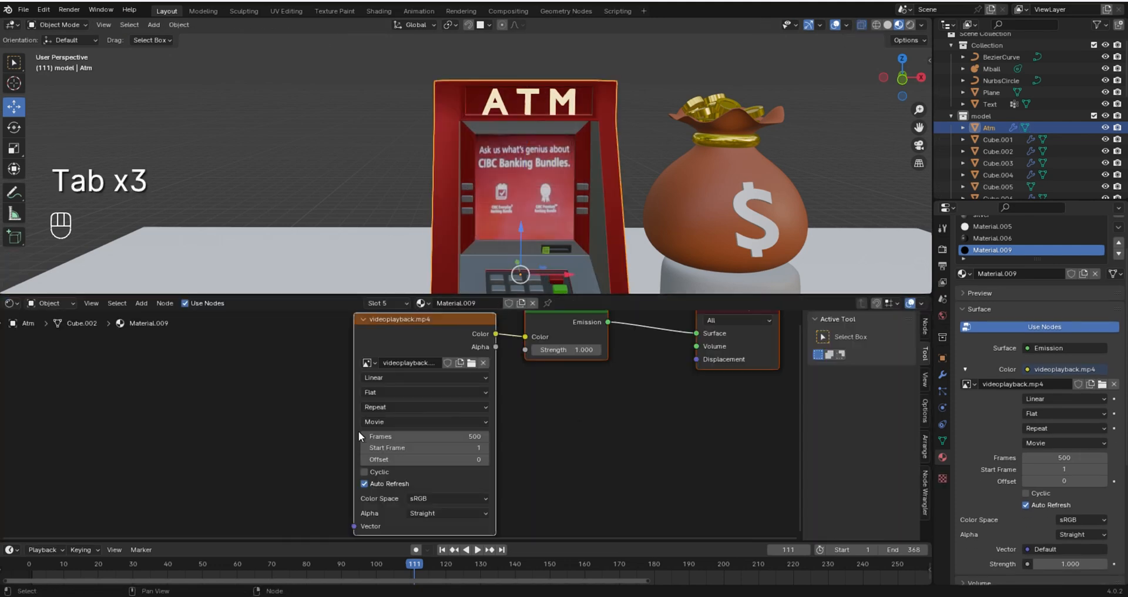
# - Examine the whole ATM scene and the video on the screen from near and far
pyautogui.moveTo(640, 366); pyautogui.dragTo(602, 382, button='middle')
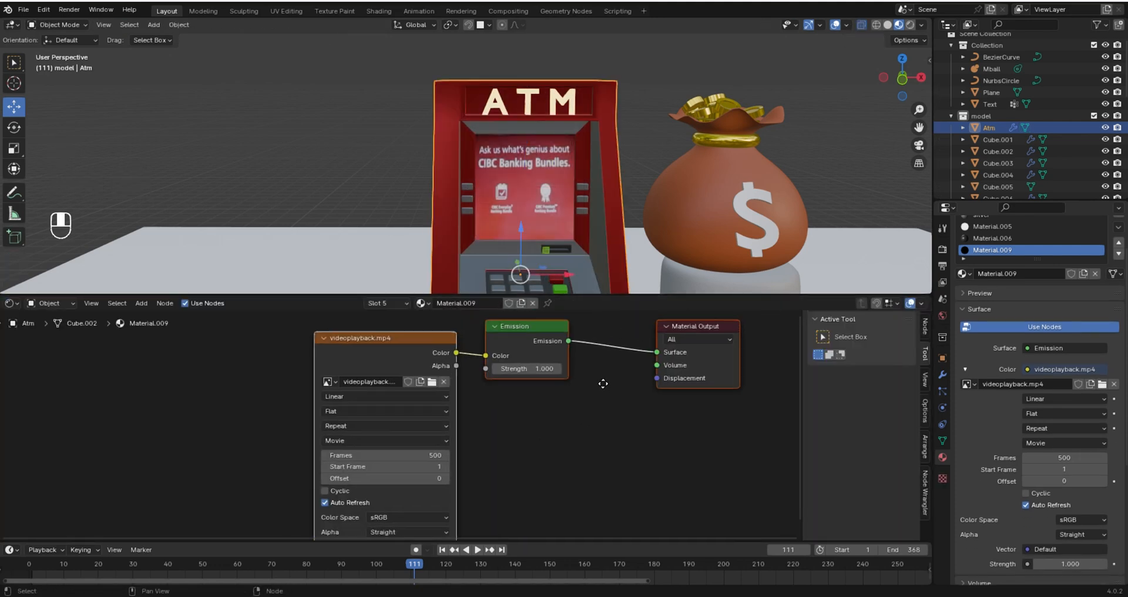
pyautogui.scroll(-6, 513, 203)
pyautogui.scroll(4, 513, 204)
pyautogui.moveTo(514, 203)
pyautogui.mouseDown(button='middle')
pyautogui.moveTo(545, 256)
pyautogui.moveTo(575, 148)
pyautogui.moveTo(579, 230)
pyautogui.moveTo(569, 207)
pyautogui.moveTo(593, 186)
pyautogui.moveTo(518, 215)
pyautogui.mouseUp(button='middle')
pyautogui.scroll(3, 544, 256)
pyautogui.scroll(-5, 579, 230)
pyautogui.scroll(4, 568, 207)
pyautogui.scroll(-3, 519, 216)
pyautogui.scroll(-2, 519, 220)
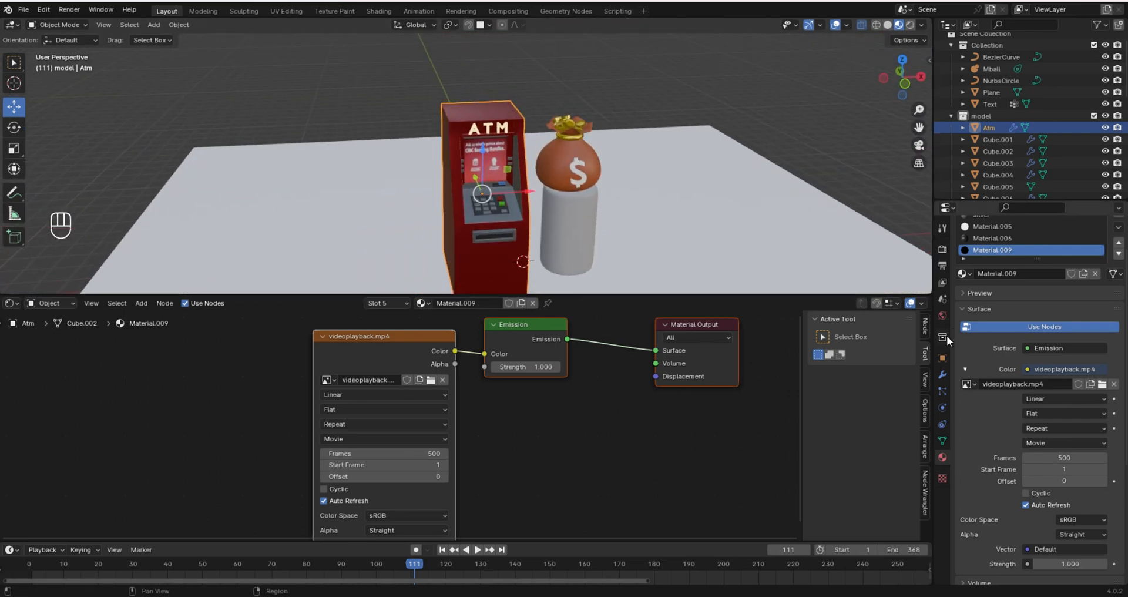
# - Enable Bloom and Screen Space Reflections for the EEVEE render engine
pyautogui.click(942, 250)
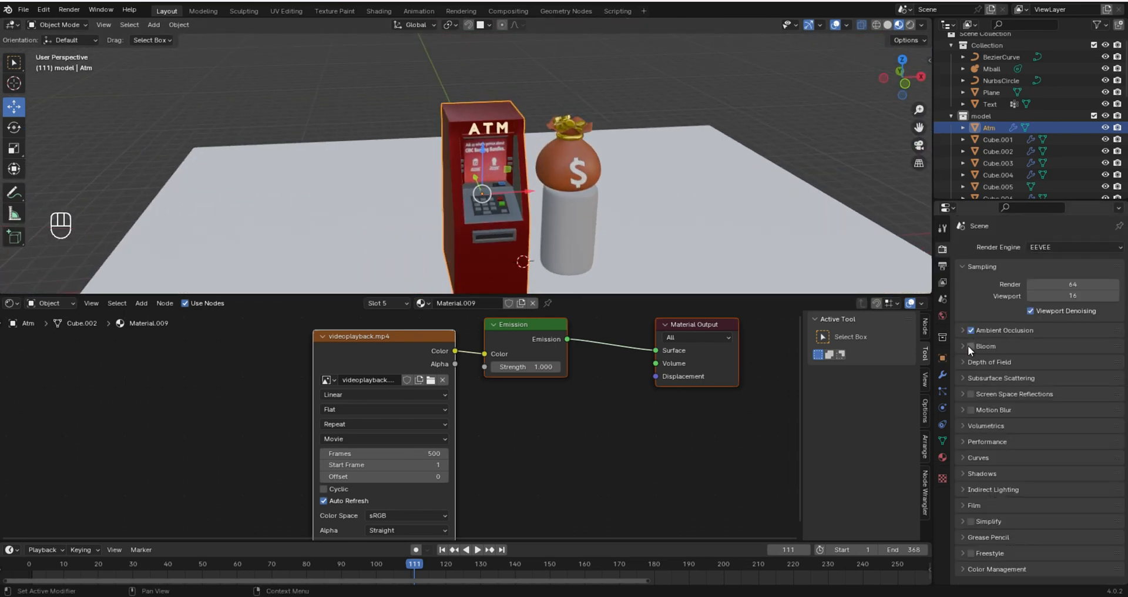
pyautogui.click(968, 347)
pyautogui.moveTo(592, 184); pyautogui.dragTo(577, 175, button='middle')
pyautogui.click(971, 394)
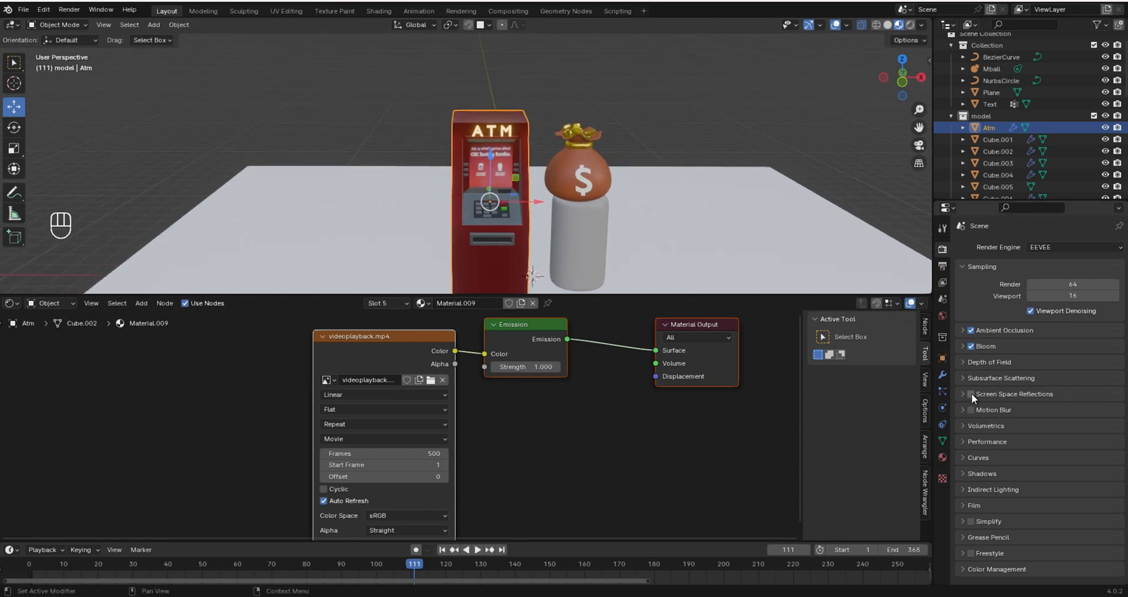
pyautogui.click(961, 394)
pyautogui.scroll(-3, 474, 126)
pyautogui.moveTo(499, 168)
pyautogui.mouseDown(button='middle')
pyautogui.moveTo(512, 154)
pyautogui.moveTo(548, 175)
pyautogui.mouseUp(button='middle')
pyautogui.scroll(4, 529, 170)
# - Show the scene in rendered shading and set the world background colour to light pink, DFC1D6
pyautogui.press('z')
pyautogui.click(528, 115)
pyautogui.scroll(-3, 532, 126)
pyautogui.moveTo(535, 128); pyautogui.dragTo(676, 176, button='middle')
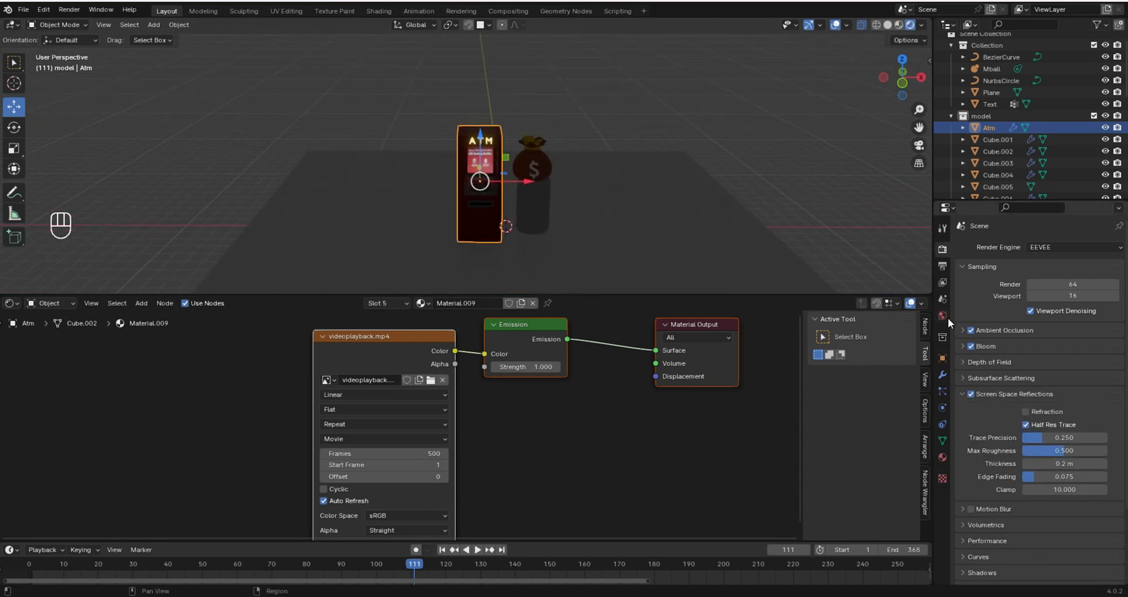
pyautogui.click(942, 315)
pyautogui.click(1069, 327)
pyautogui.moveTo(1097, 218); pyautogui.dragTo(1097, 166)
pyautogui.moveTo(1038, 198); pyautogui.dragTo(1041, 195)
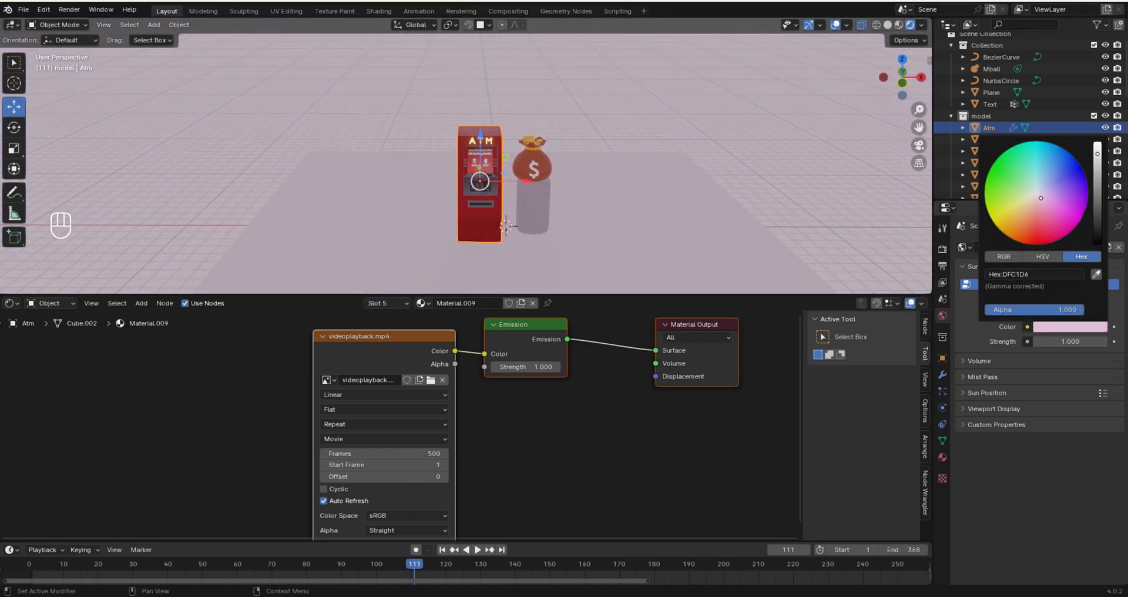
# - Add an area light at the origin, raise it above the models and scale it up about 9.1 times
pyautogui.press('KP_1')
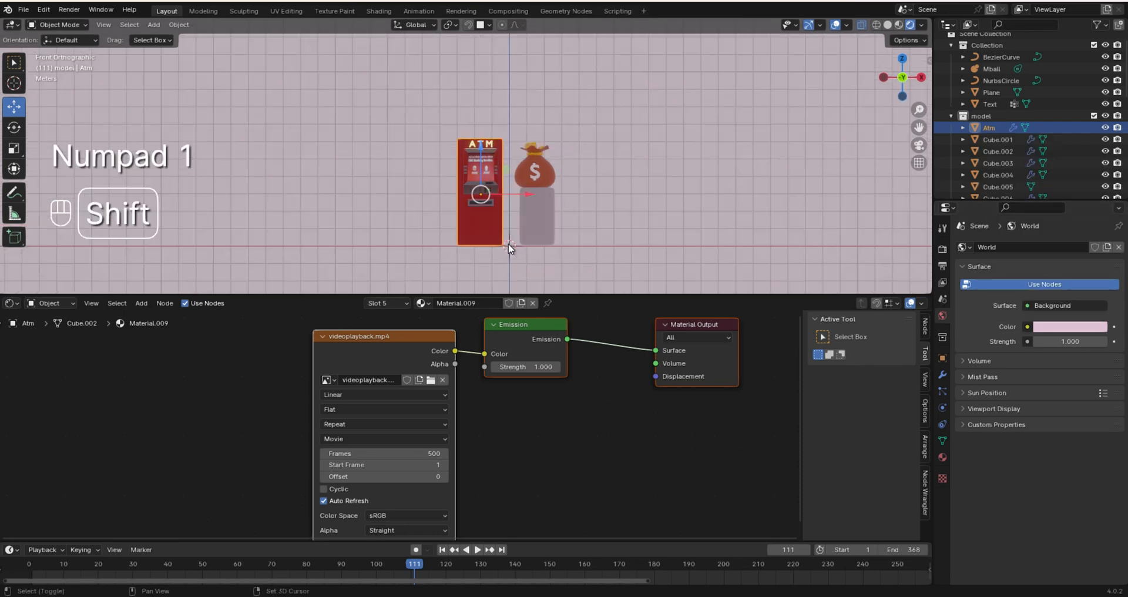
pyautogui.hotkey('shift', 'a')
pyautogui.moveTo(460, 385)
pyautogui.click(554, 424)
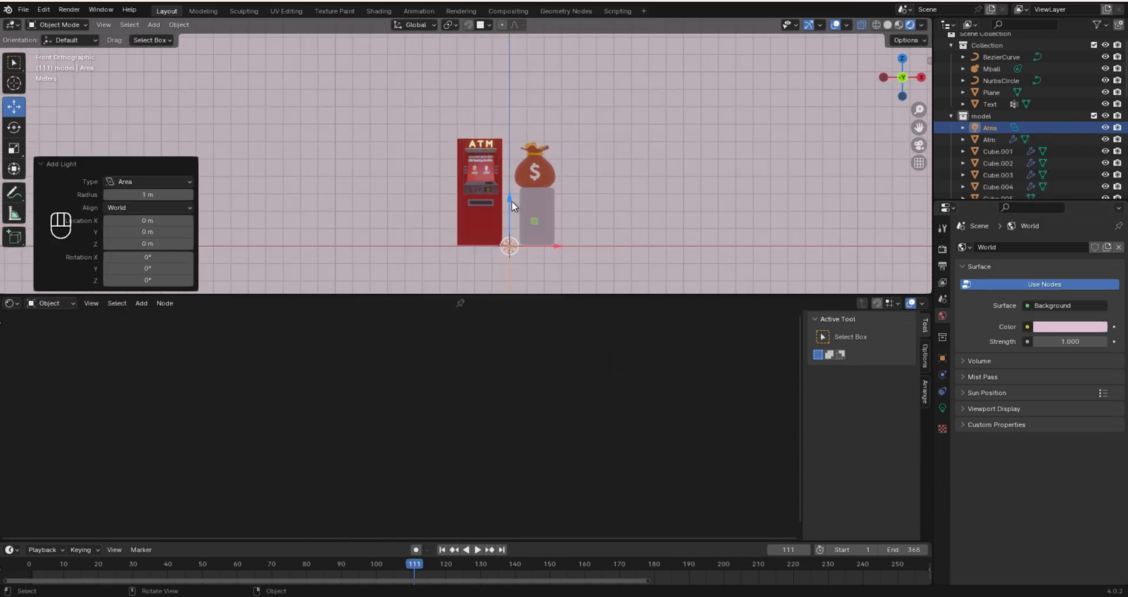
pyautogui.moveTo(511, 201); pyautogui.dragTo(511, 52)
pyautogui.press('s')
pyautogui.click(127, 178)
pyautogui.moveTo(507, 157); pyautogui.dragTo(484, 196, button='middle')
pyautogui.scroll(5, 484, 195)
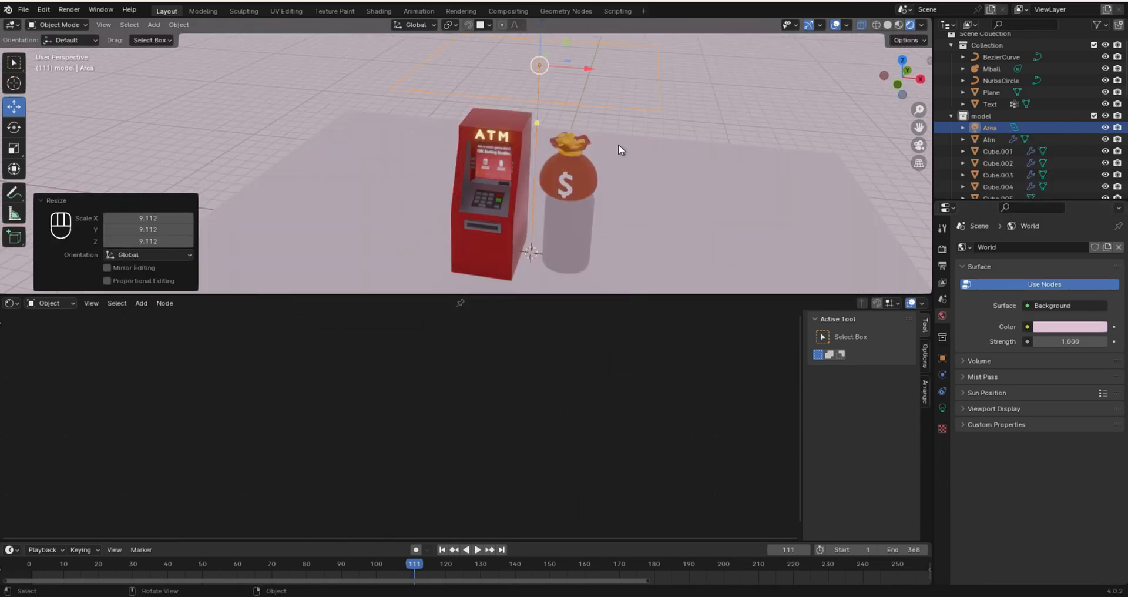
# - Set the area light's colour to pale cyan and its power to 600 W
pyautogui.click(943, 407)
pyautogui.click(1045, 316)
pyautogui.click(1071, 328)
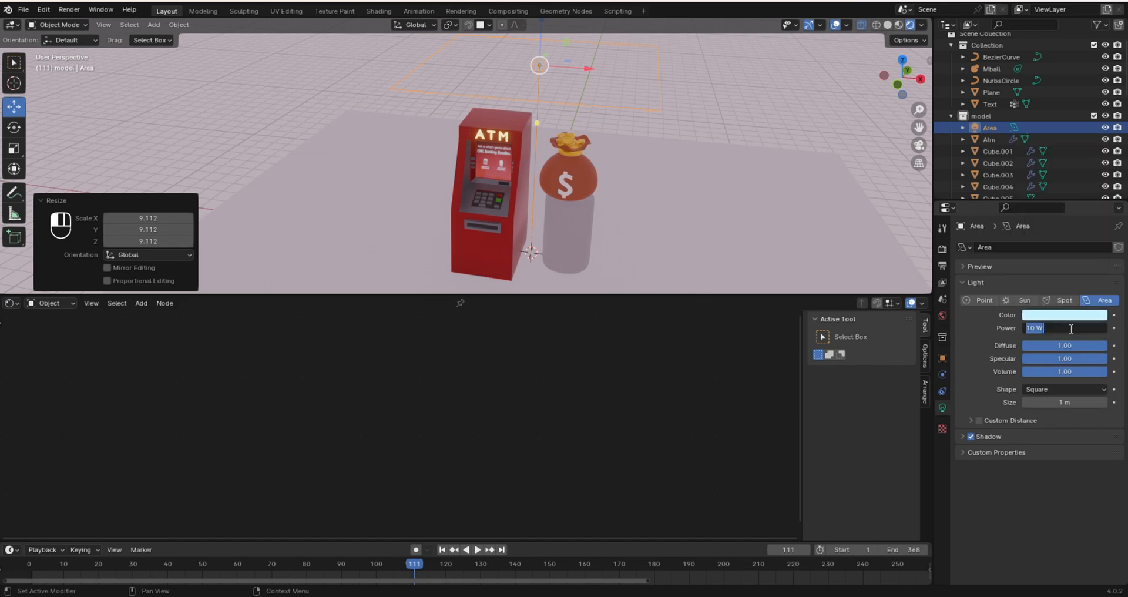
pyautogui.write('600')
pyautogui.press('Return')
pyautogui.scroll(-4, 536, 207)
pyautogui.moveTo(529, 193); pyautogui.dragTo(537, 207, button='middle')
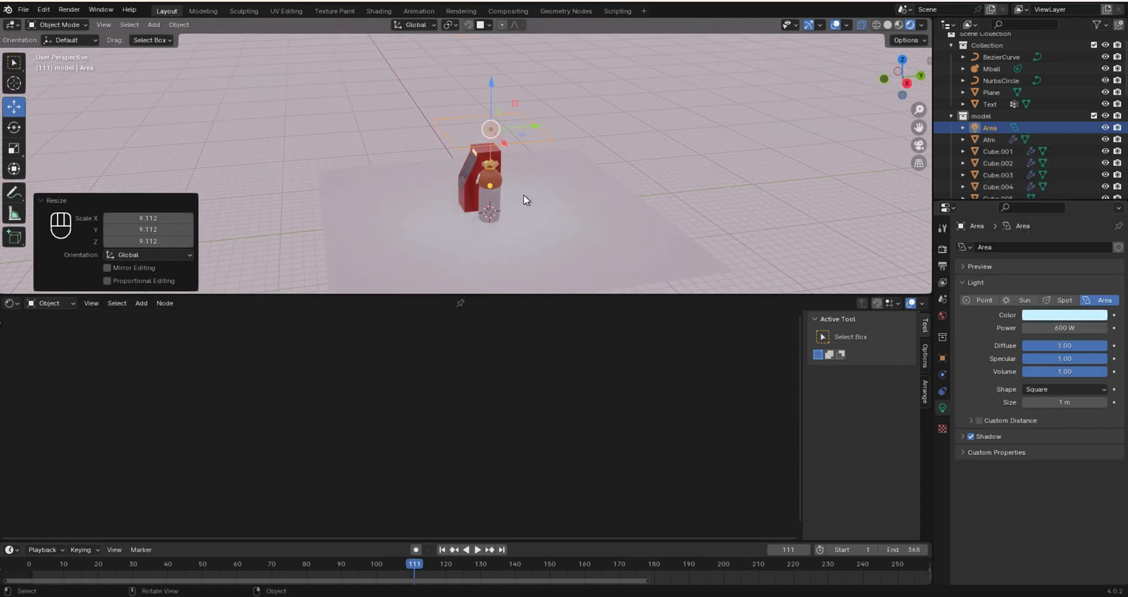
# - Duplicate the area light along Y to behind the ATM and scale the copy to 0.33
pyautogui.press('KP_3')
pyautogui.hotkey('shift', 'd')
pyautogui.press('y')
pyautogui.click(600, 182)
pyautogui.press('s')
pyautogui.click(600, 136)
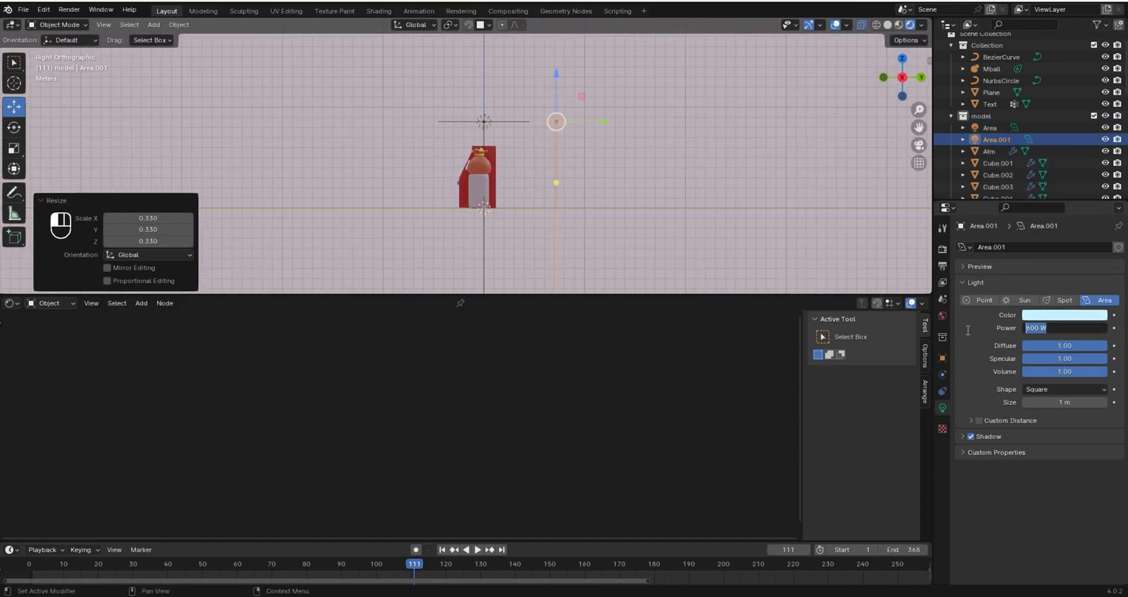
# - Set the rear light's power to 250 W, tilt it about 60° toward the models and lower it slightly
pyautogui.press('r')
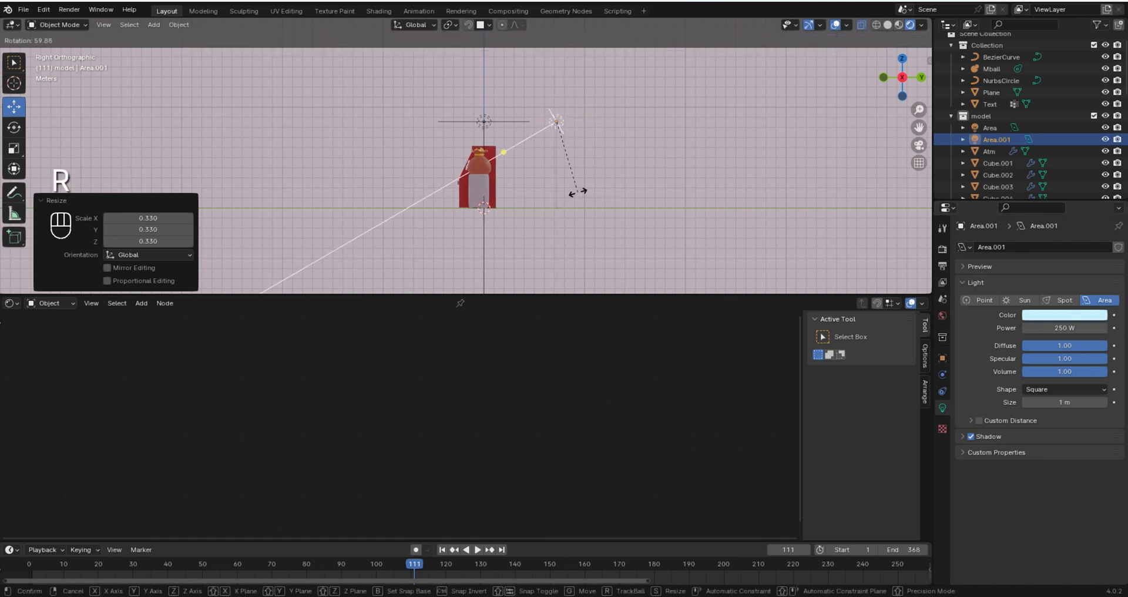
pyautogui.click(576, 188)
pyautogui.moveTo(556, 76); pyautogui.dragTo(562, 102)
pyautogui.moveTo(559, 108); pyautogui.dragTo(505, 170, button='middle')
# - Shift the rear light about 0.73 m along X and then about 0.61 m back
pyautogui.moveTo(466, 245); pyautogui.dragTo(460, 250)
pyautogui.moveTo(459, 250); pyautogui.dragTo(589, 170, button='middle')
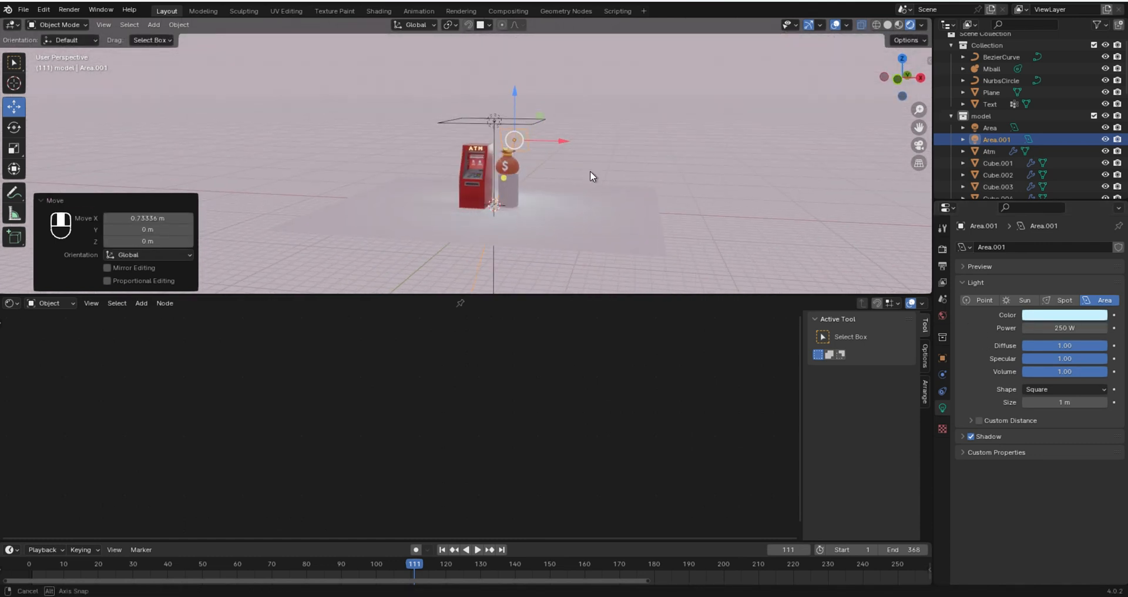
pyautogui.scroll(4, 591, 176)
pyautogui.moveTo(600, 224); pyautogui.dragTo(605, 200, button='middle')
pyautogui.press('KP_1')
pyautogui.moveTo(595, 135); pyautogui.dragTo(578, 135)
pyautogui.moveTo(578, 138); pyautogui.dragTo(564, 154, button='middle')
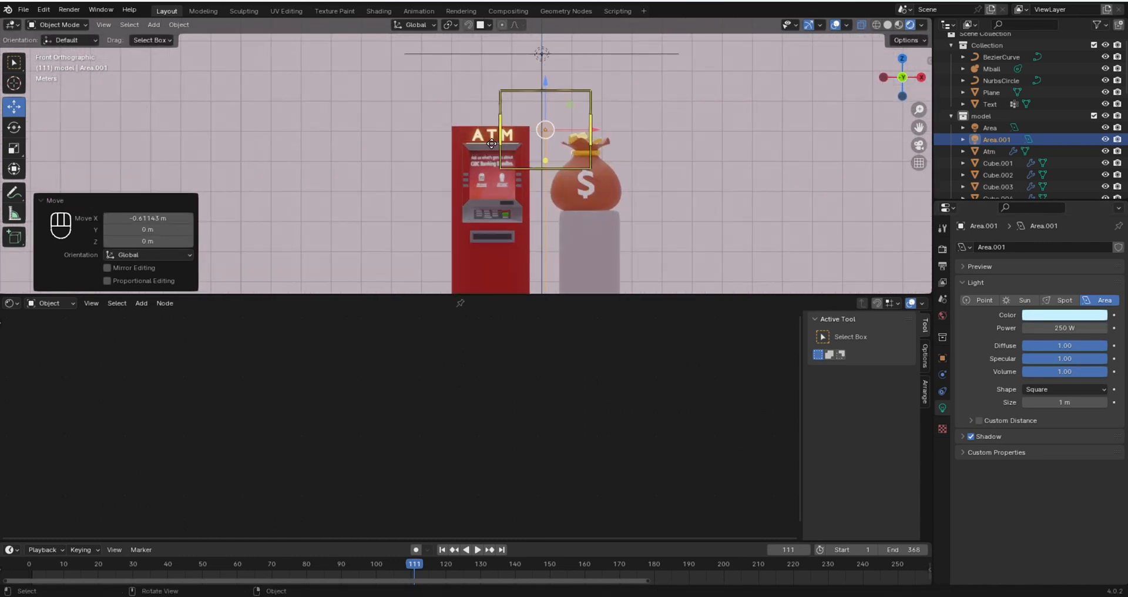
pyautogui.moveTo(623, 176); pyautogui.dragTo(510, 190, button='middle')
# - Raise the overhead area light well above the models and shift it about -0.11 m along Y
pyautogui.click(514, 97)
pyautogui.moveTo(514, 51); pyautogui.dragTo(512, 18)
pyautogui.scroll(-3, 466, 225)
pyautogui.scroll(3, 467, 225)
pyautogui.moveTo(467, 225); pyautogui.dragTo(563, 203, button='middle')
pyautogui.press('KP_1')
pyautogui.scroll(3, 605, 130)
pyautogui.scroll(-4, 601, 194)
pyautogui.scroll(4, 477, 190)
pyautogui.scroll(-4, 477, 189)
pyautogui.moveTo(512, 76); pyautogui.dragTo(499, 9)
pyautogui.moveTo(558, 106); pyautogui.dragTo(499, 145, button='middle')
pyautogui.moveTo(499, 147); pyautogui.dragTo(497, 148)
pyautogui.press('KP_1')
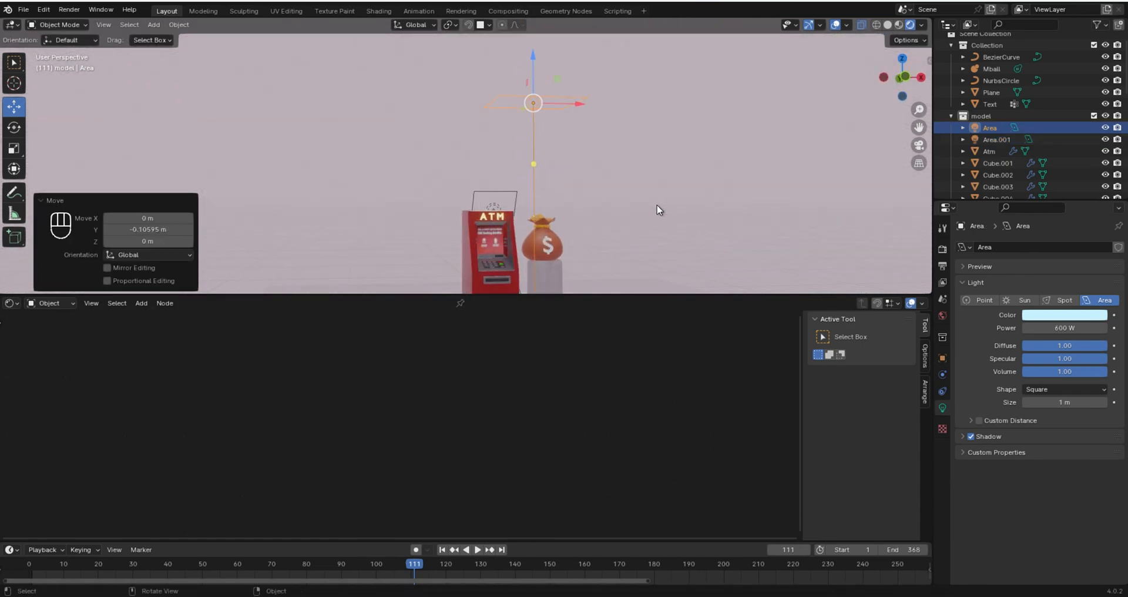
# - Add a point light at the coins in the bag's opening and raise it about 0.61 m
pyautogui.moveTo(660, 210); pyautogui.dragTo(623, 139, button='middle')
pyautogui.scroll(4, 643, 234)
pyautogui.keyDown('shift'); pyautogui.rightClick(632, 136); pyautogui.keyUp('shift')
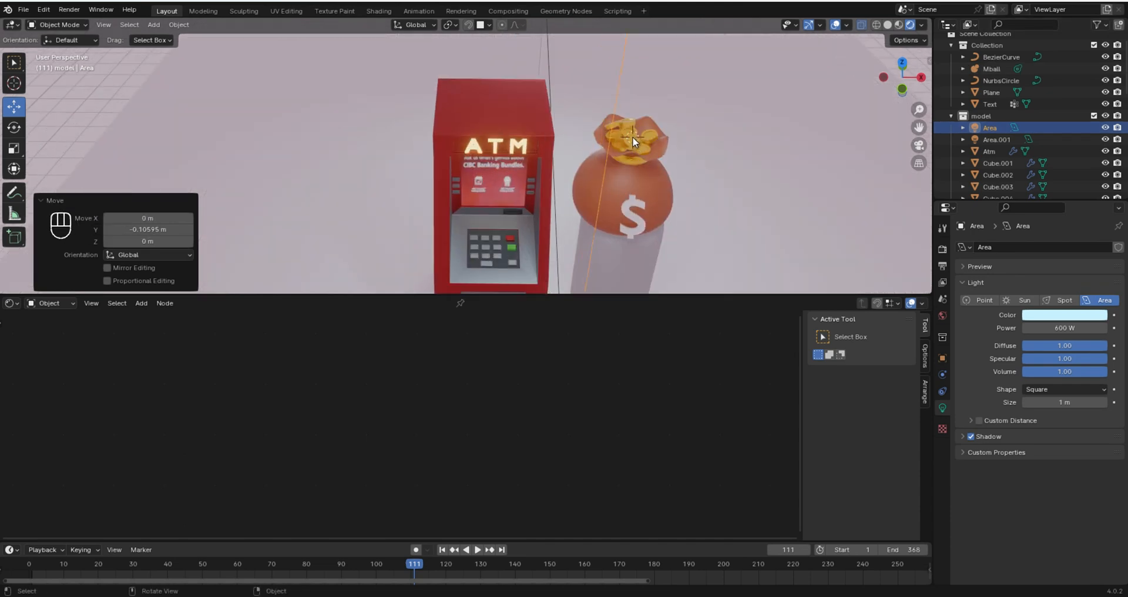
pyautogui.hotkey('shift', 'a')
pyautogui.click(743, 190)
pyautogui.moveTo(639, 99); pyautogui.dragTo(642, 75)
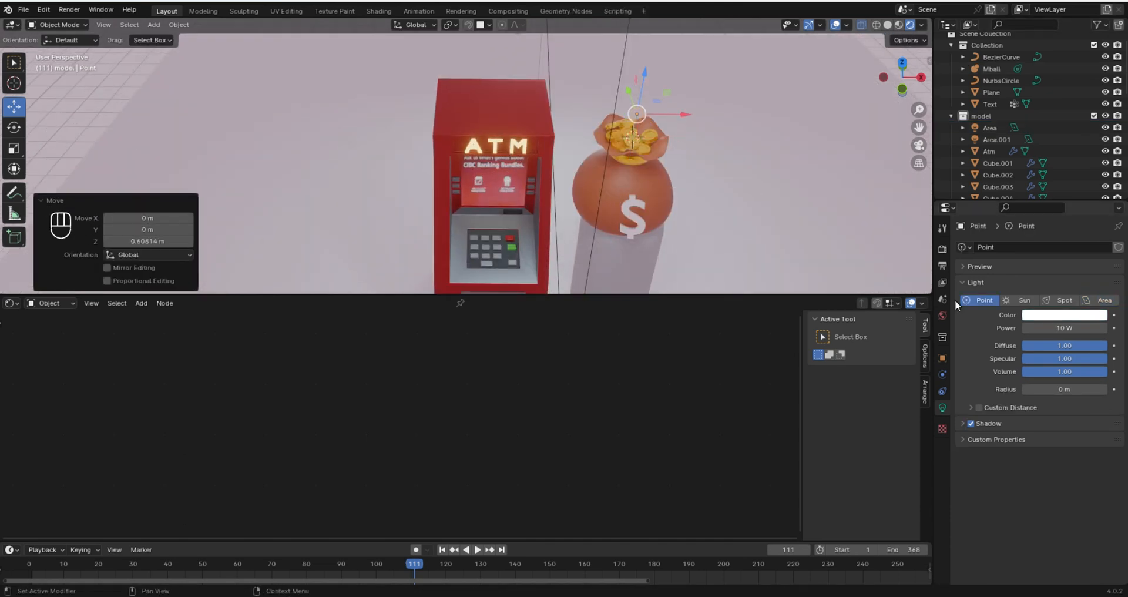
# - Set the point light's colour to dark orange and its power to 150 W
pyautogui.scroll(-2, 705, 147)
pyautogui.moveTo(723, 151); pyautogui.dragTo(718, 129, button='middle')
pyautogui.click(1075, 314)
pyautogui.moveTo(1036, 193); pyautogui.dragTo(1033, 197)
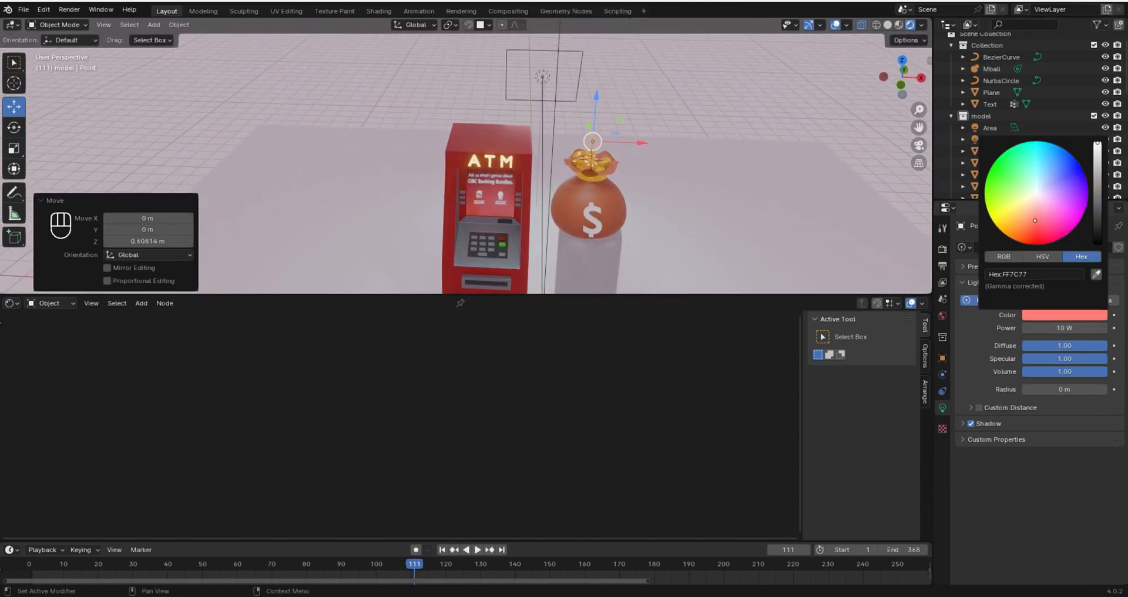
pyautogui.moveTo(1100, 162); pyautogui.dragTo(1097, 176)
pyautogui.doubleClick(1026, 328)
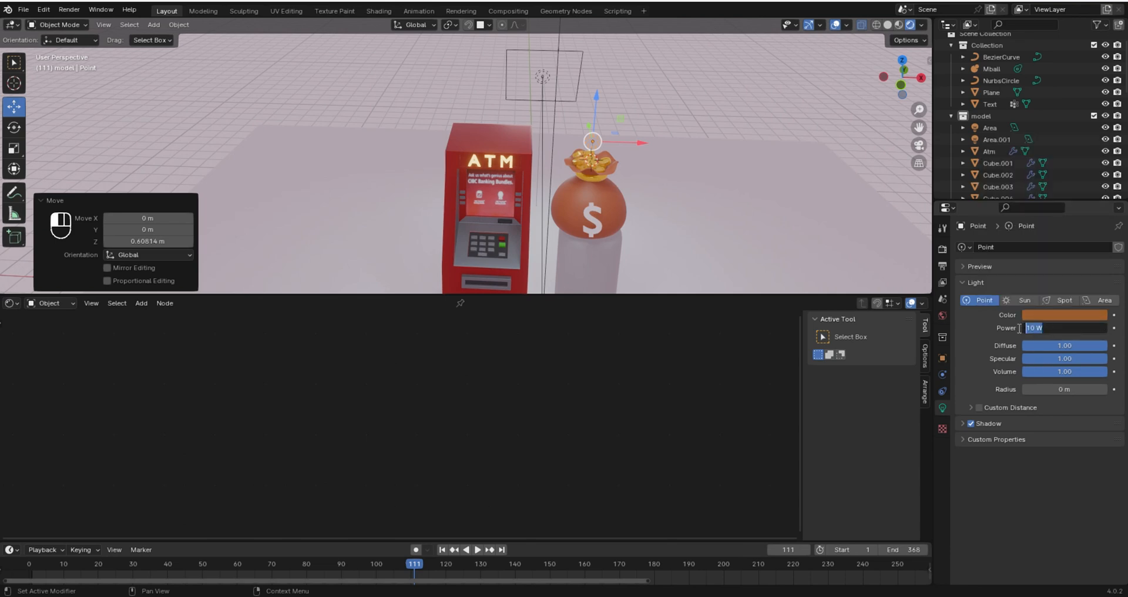
pyautogui.moveTo(675, 220)
pyautogui.mouseDown(button='middle')
pyautogui.moveTo(566, 219)
pyautogui.moveTo(572, 195)
pyautogui.moveTo(667, 262)
pyautogui.moveTo(573, 260)
pyautogui.moveTo(661, 220)
pyautogui.mouseUp(button='middle')
pyautogui.scroll(-4, 545, 157)
pyautogui.moveTo(541, 176); pyautogui.dragTo(536, 206, button='middle')
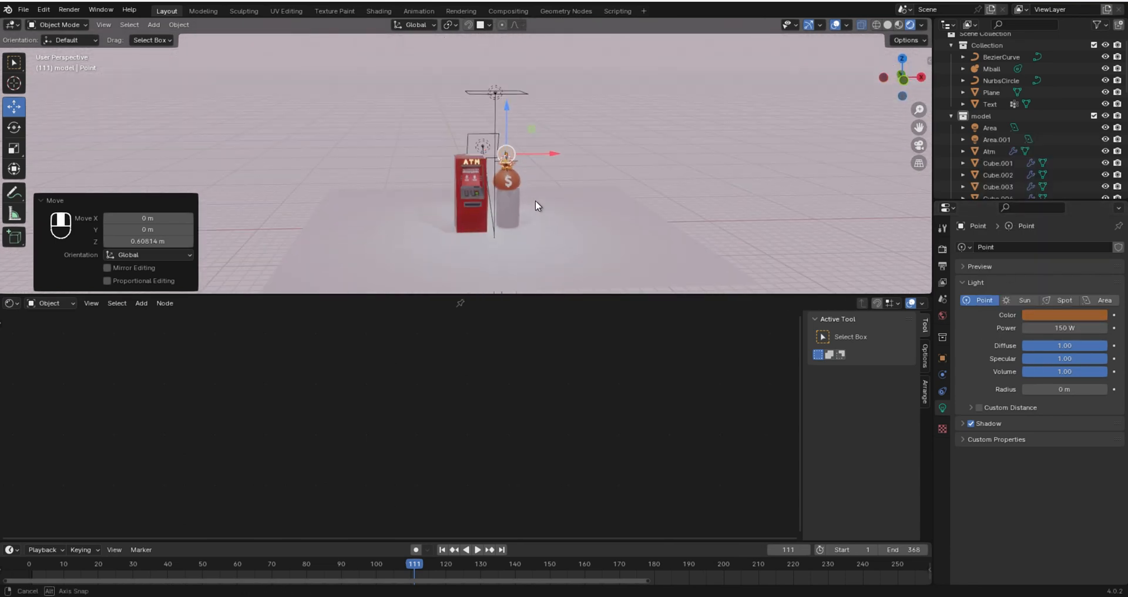
# - Change the render engine to Cycles with GPU Compute as the device
pyautogui.click(942, 249)
pyautogui.click(1057, 248)
pyautogui.click(1056, 284)
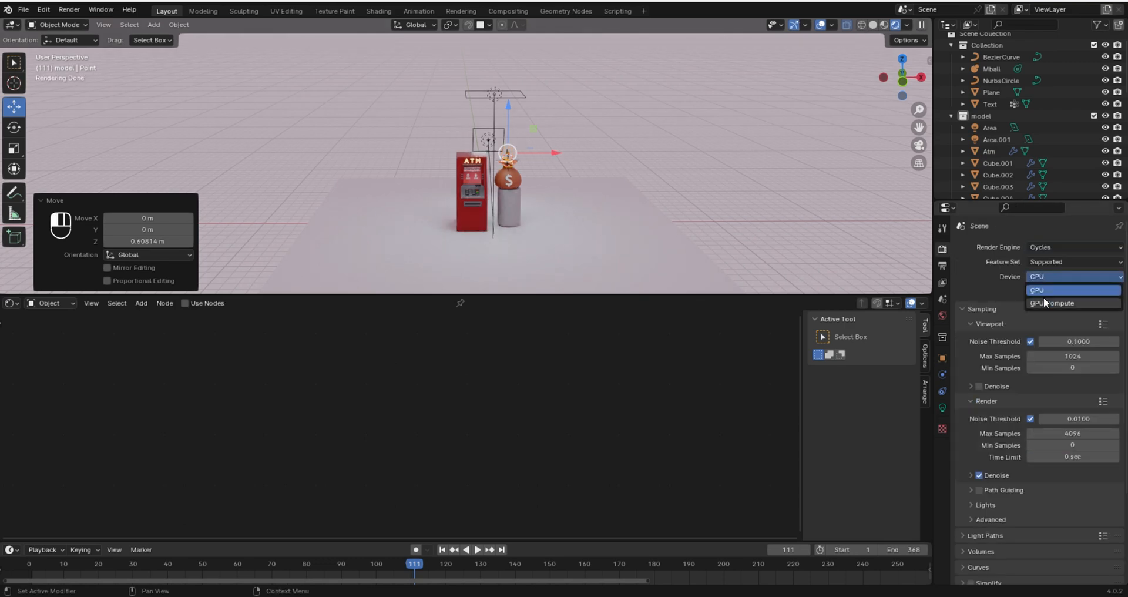
pyautogui.click(1043, 302)
pyautogui.press('Return')
pyautogui.moveTo(527, 188); pyautogui.dragTo(519, 234, button='middle')
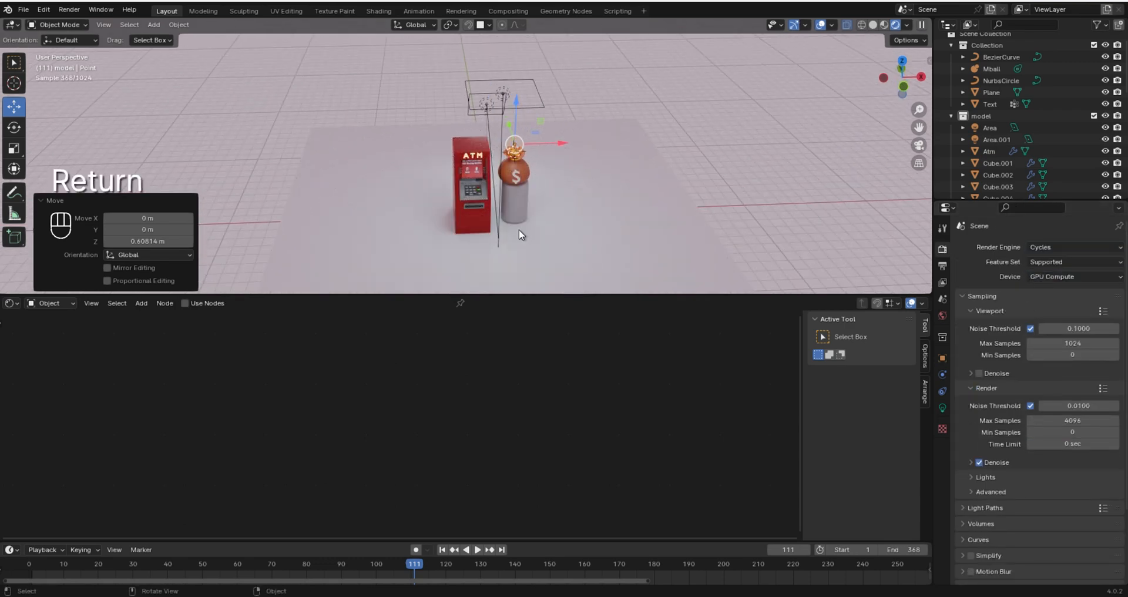
# - Add a camera, move it out in front of the ATM along Y and raise it above the floor
pyautogui.press('KP_1')
pyautogui.hotkey('shift', 's')
pyautogui.hotkey('shift', 'a')
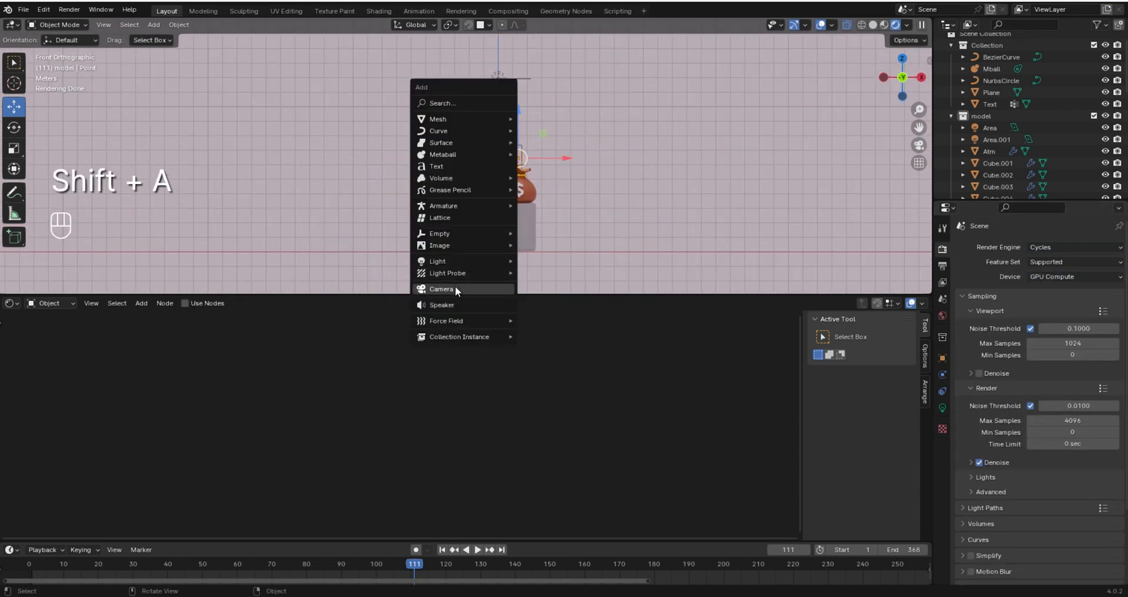
pyautogui.click(455, 288)
pyautogui.moveTo(480, 234); pyautogui.dragTo(381, 256, button='middle')
pyautogui.moveTo(532, 169); pyautogui.dragTo(375, 174)
pyautogui.moveTo(325, 132); pyautogui.dragTo(323, 107)
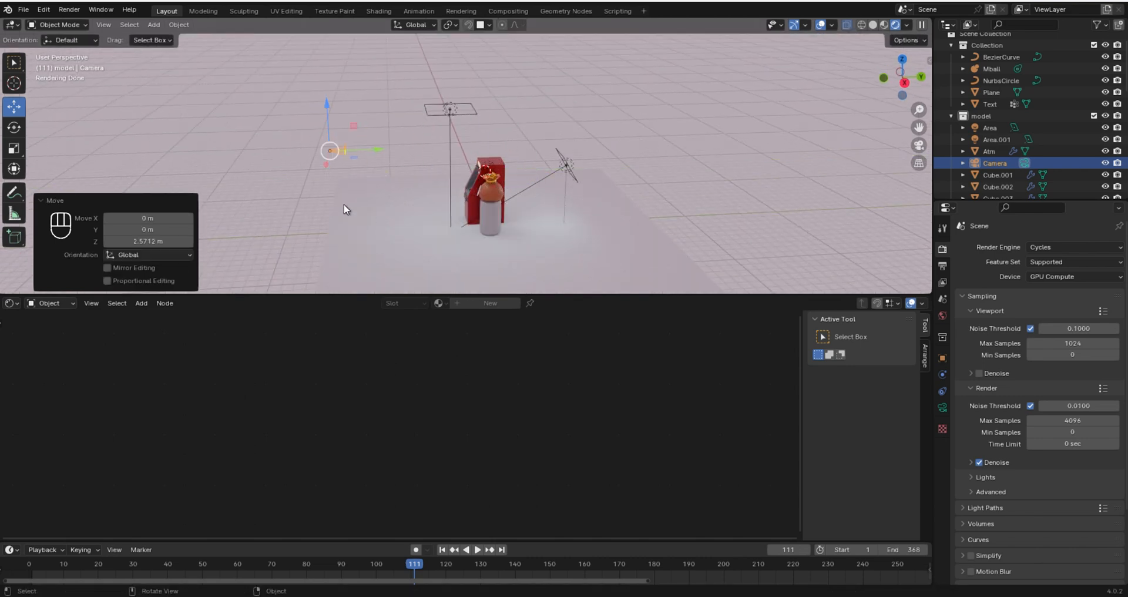
pyautogui.moveTo(345, 207); pyautogui.dragTo(461, 205, button='middle')
pyautogui.moveTo(476, 127); pyautogui.dragTo(475, 104)
pyautogui.moveTo(519, 177); pyautogui.dragTo(587, 206, button='middle')
# - Make the camera Orthographic with a scale of 14.5 and rotate it toward the models
pyautogui.click(943, 407)
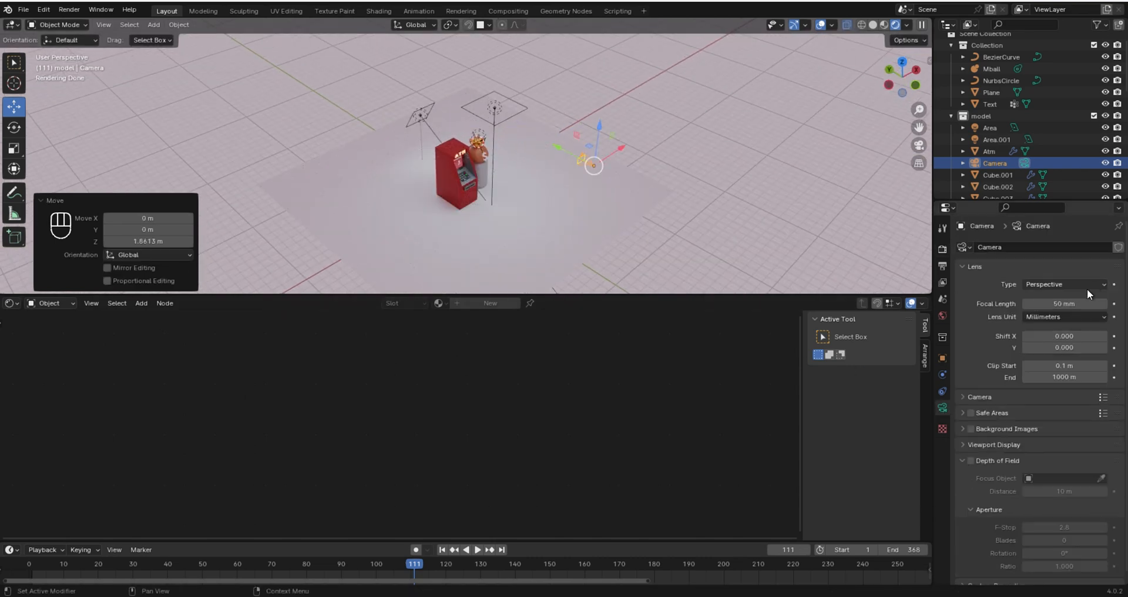
pyautogui.click(1081, 285)
pyautogui.click(1070, 310)
pyautogui.moveTo(617, 164); pyautogui.dragTo(550, 179, button='middle')
pyautogui.press('r')
pyautogui.click(654, 148)
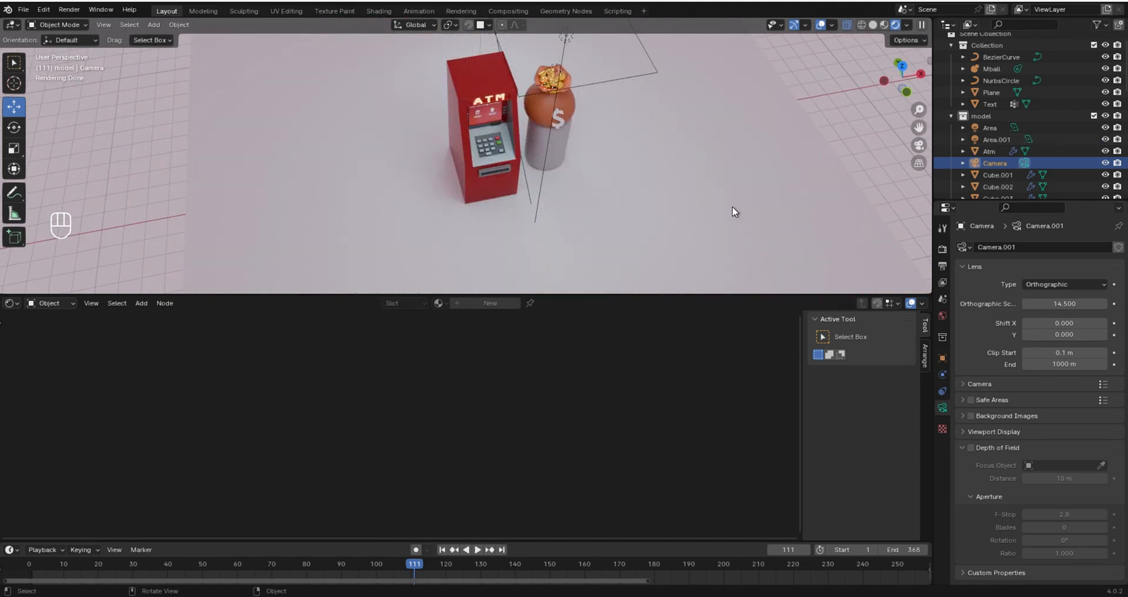
# - Look through the camera, try the Perspective type and reframe the shot around the ATM and coin bag
pyautogui.press('KP_0')
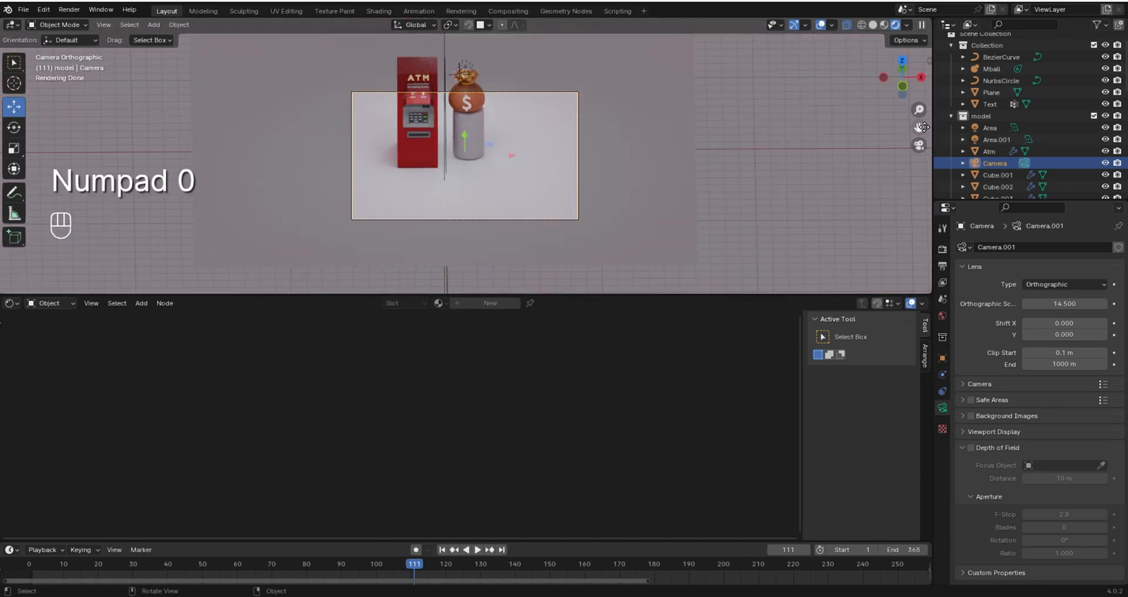
pyautogui.moveTo(922, 127); pyautogui.dragTo(986, 180)
pyautogui.click(1066, 285)
pyautogui.click(1066, 298)
pyautogui.hotkey('shift', '`')
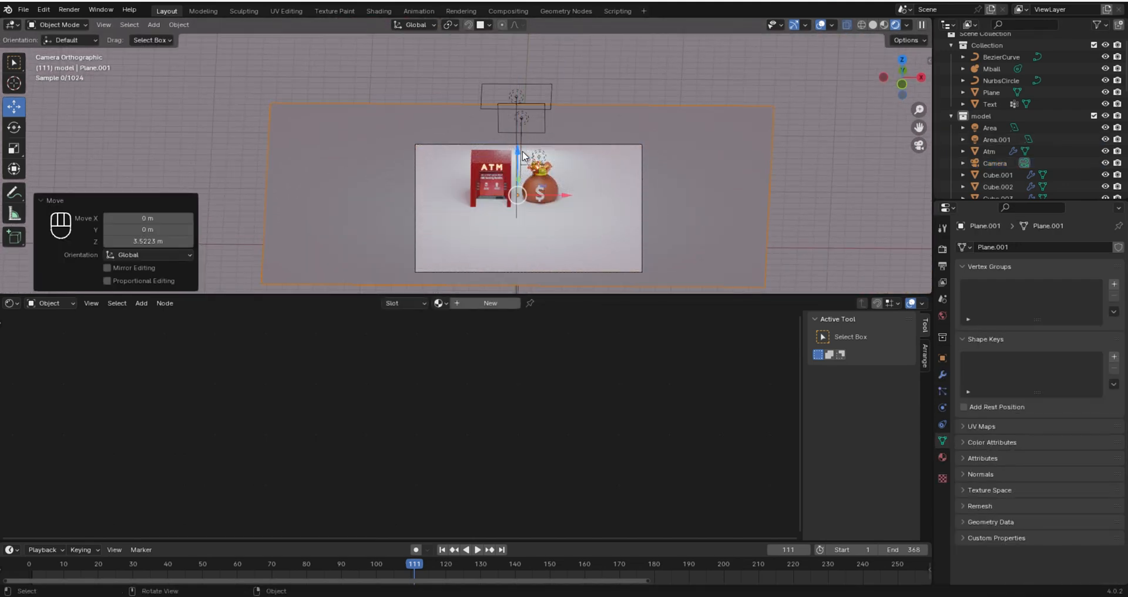
# - Enlarge the floor plane about 1.33 times and lower it to the base of the ATM and pedestal
pyautogui.press('s')
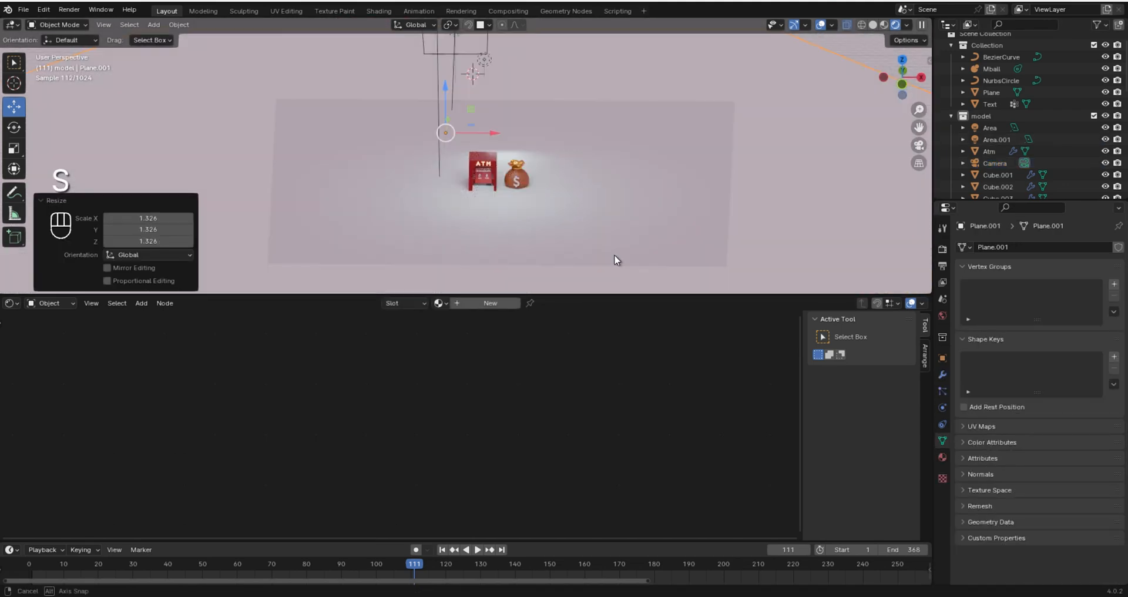
pyautogui.scroll(2, 493, 197)
pyautogui.press('g')
pyautogui.press('z')
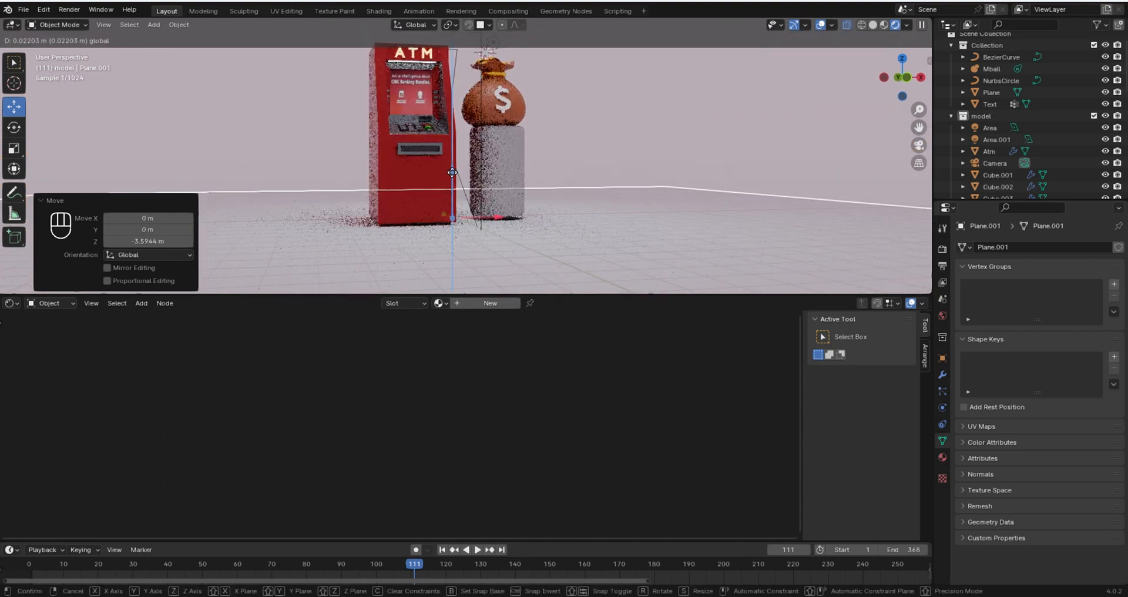
pyautogui.moveTo(454, 171); pyautogui.dragTo(454, 170)
# - Stretch the pedestal along Z in two passes, the last by about 1.02, to meet the floor
pyautogui.click(520, 190)
pyautogui.press('s')
pyautogui.press('z')
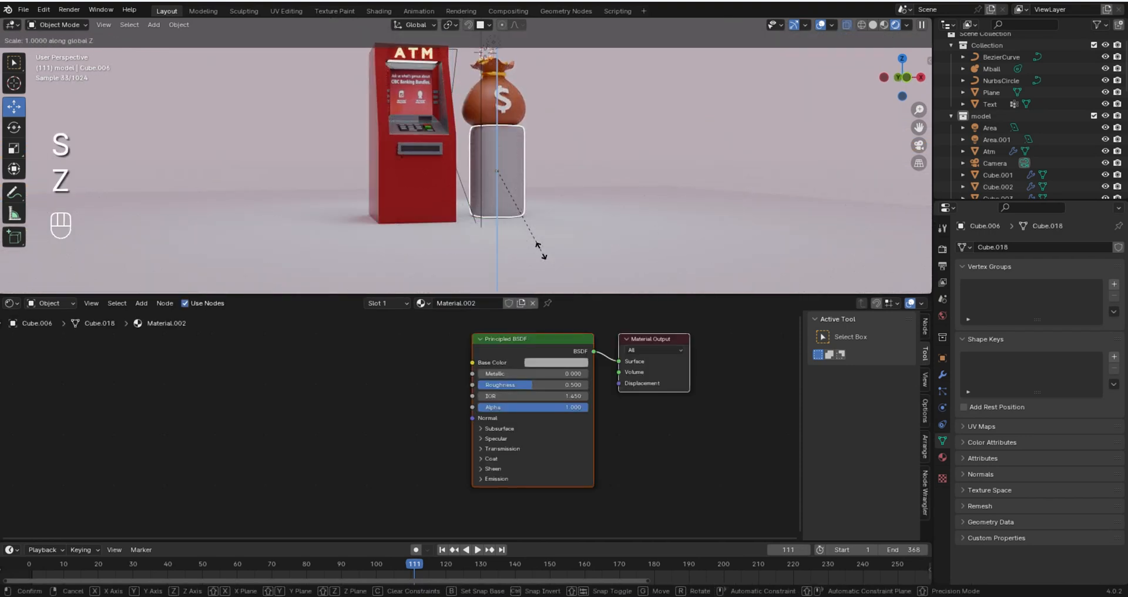
pyautogui.click(537, 244)
pyautogui.press('s')
pyautogui.press('z')
pyautogui.click(535, 234)
# - Scale the floor plane up 1.35 times while looking through the camera
pyautogui.scroll(-4, 551, 157)
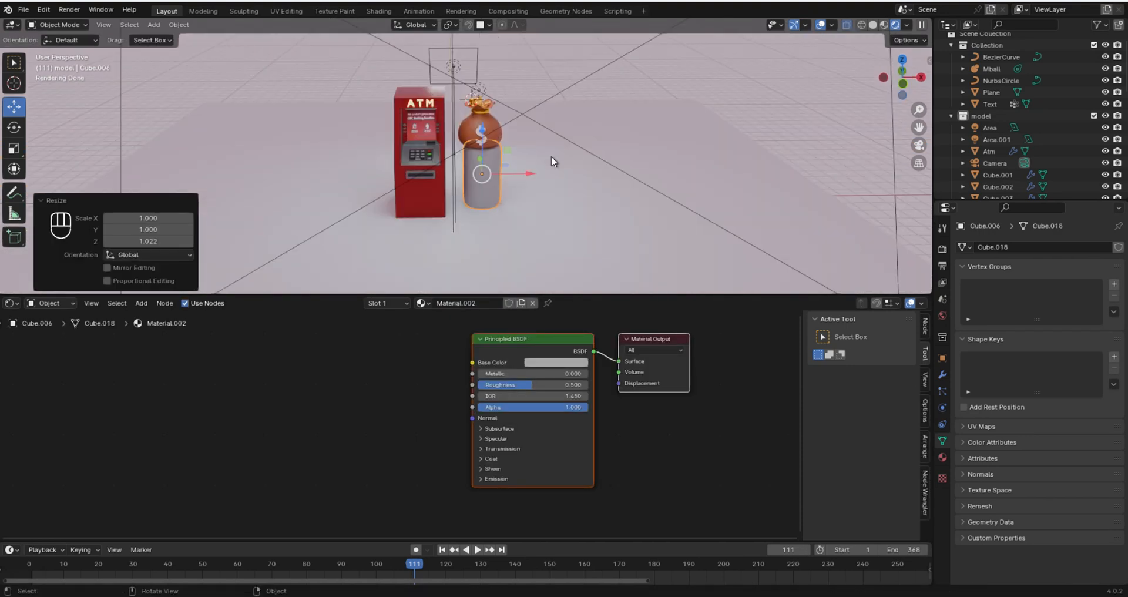
pyautogui.press('KP_0')
pyautogui.scroll(3, 551, 172)
pyautogui.keyDown('shift'); pyautogui.moveTo(555, 188); pyautogui.dragTo(535, 105, button='middle'); pyautogui.keyUp('shift')
pyautogui.click(770, 210)
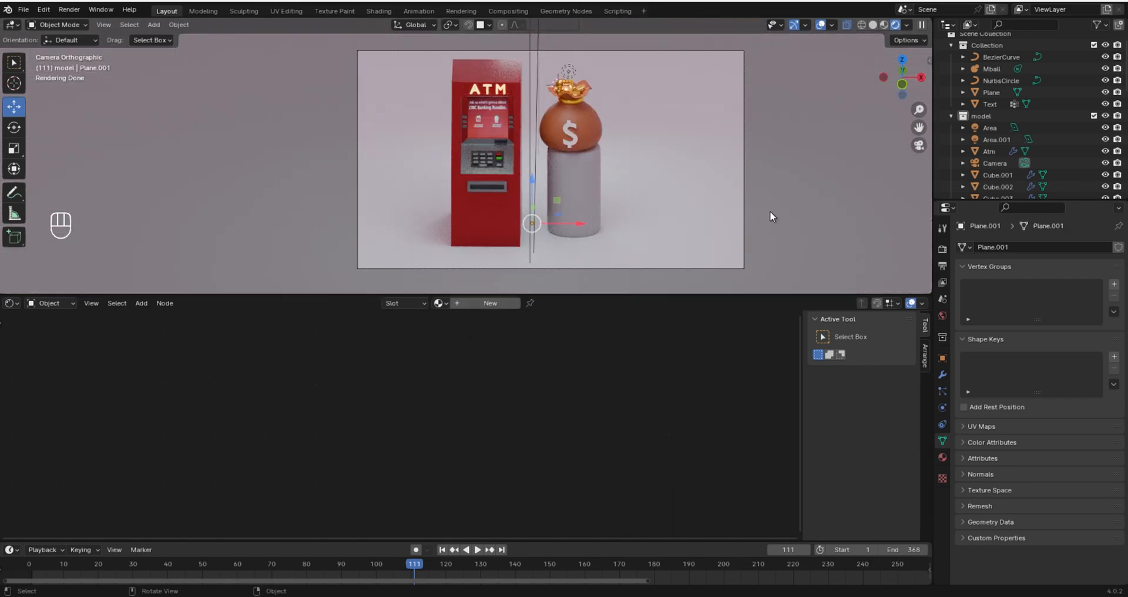
pyautogui.scroll(-2, 769, 211)
pyautogui.press('s')
pyautogui.click(861, 217)
pyautogui.scroll(2, 579, 161)
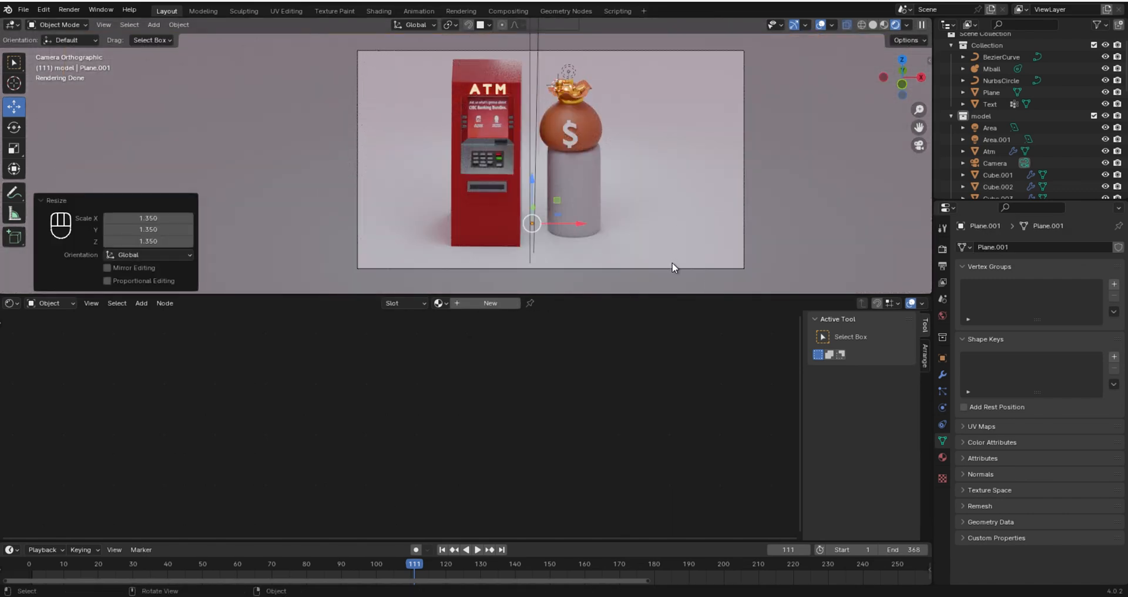
# - Walk the camera sideways to centre the ATM and coin bag, keeping the Orthographic type
pyautogui.hotkey('shift', '`')
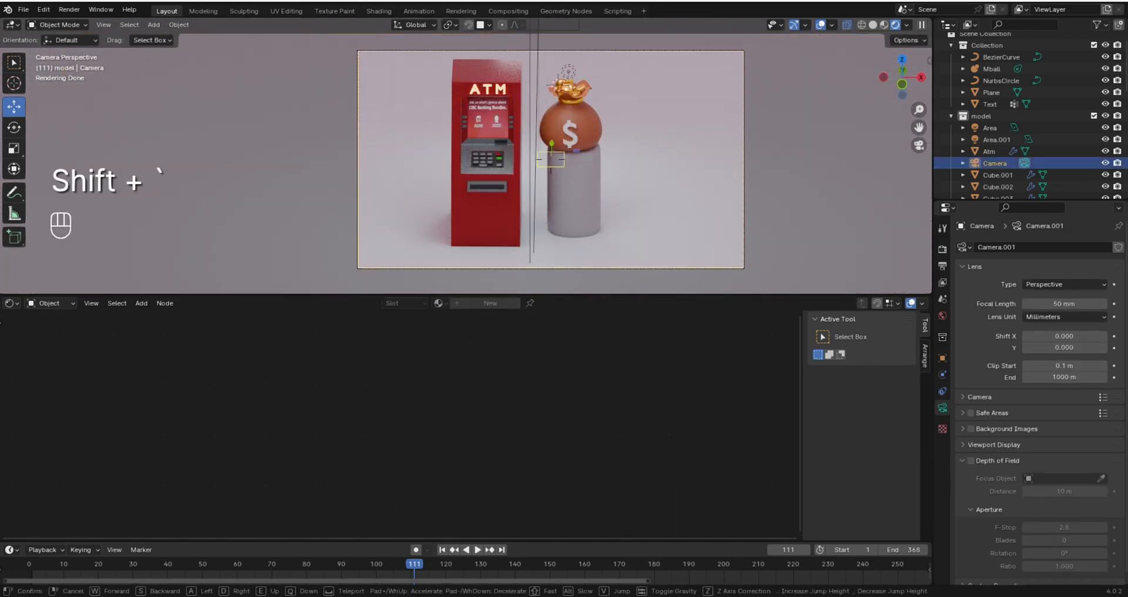
pyautogui.press('a')
pyautogui.press('a')
pyautogui.press('a')
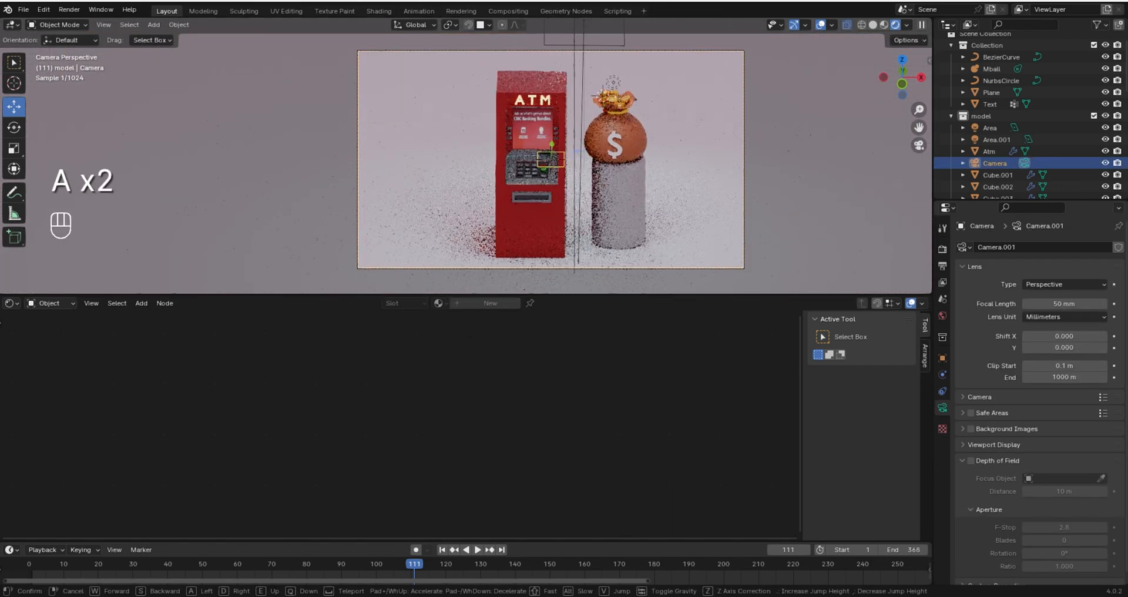
pyautogui.press('d')
pyautogui.press('d')
pyautogui.click(500, 16)
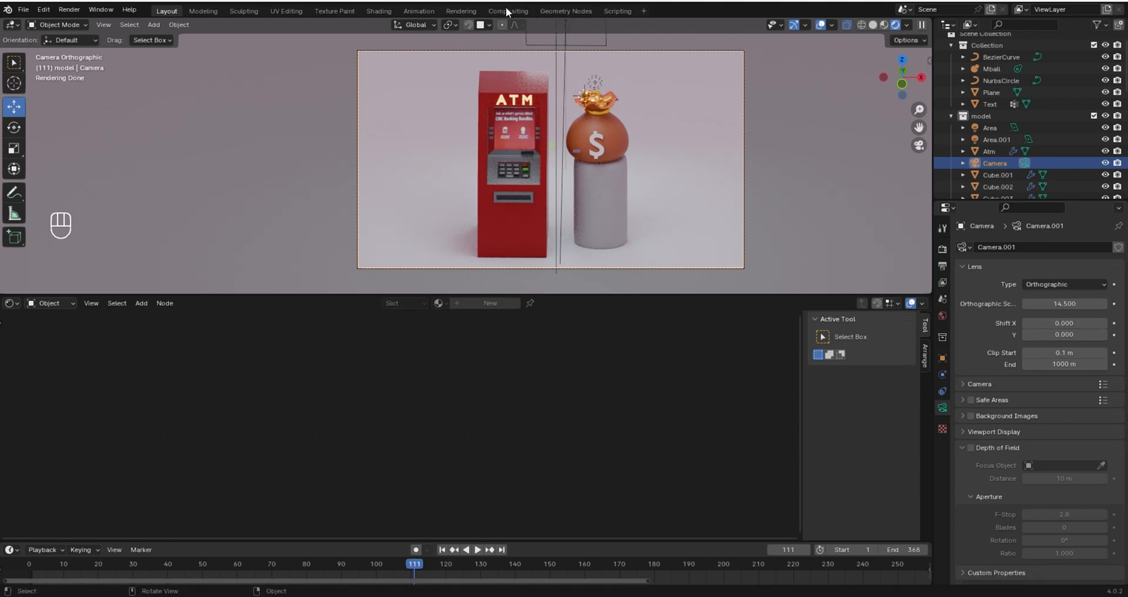
# - Open the world background colour for editing
pyautogui.click(720, 154)
pyautogui.click(942, 315)
pyautogui.click(1069, 322)
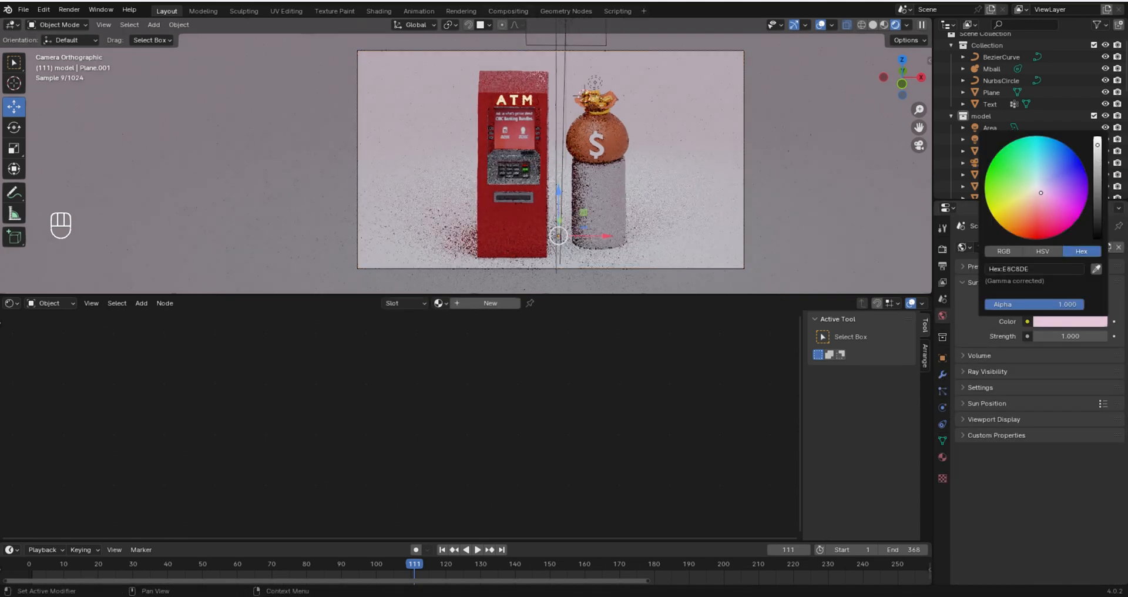
# - Raise the area light behind the ATM and move it about 4.85 m along Y, checking through the camera
pyautogui.moveTo(528, 223); pyautogui.dragTo(662, 130, button='middle')
pyautogui.click(612, 179)
pyautogui.press('KP_3')
pyautogui.moveTo(576, 52); pyautogui.dragTo(577, 12)
pyautogui.moveTo(628, 56); pyautogui.dragTo(681, 59)
pyautogui.moveTo(512, 235); pyautogui.dragTo(541, 140, button='middle')
pyautogui.press('KP_0')
pyautogui.scroll(5, 532, 64)
pyautogui.scroll(-4, 541, 141)
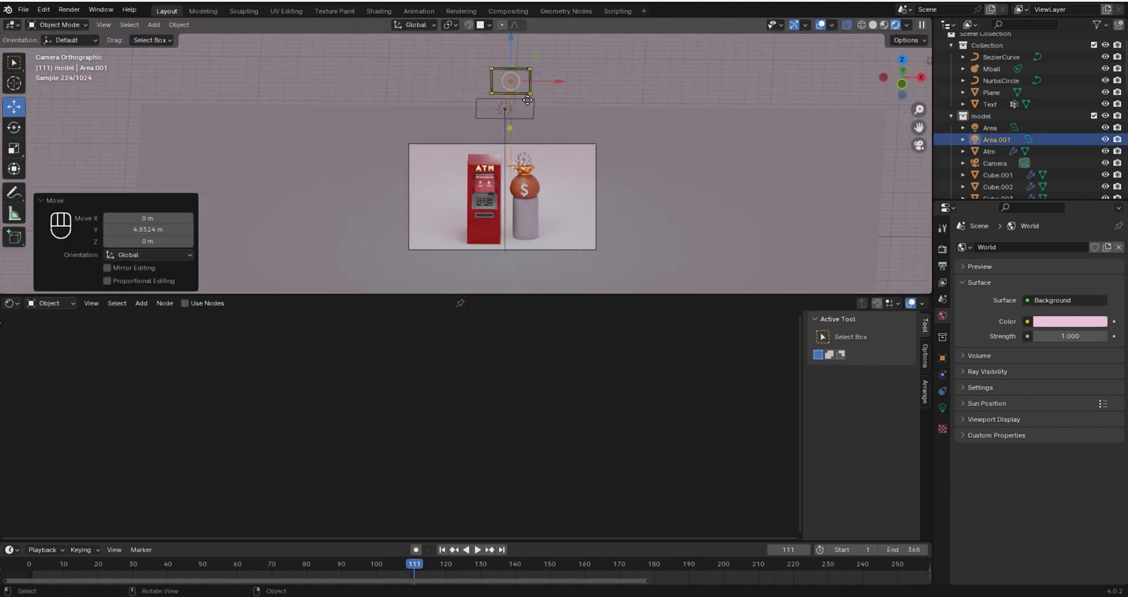
# - Select the area light above the front of the ATM and move it about -2.44 m along Y
pyautogui.click(566, 98)
pyautogui.moveTo(570, 97); pyautogui.dragTo(512, 167, button='middle')
pyautogui.scroll(-3, 513, 166)
pyautogui.click(440, 151)
pyautogui.moveTo(439, 151); pyautogui.dragTo(499, 181, button='middle')
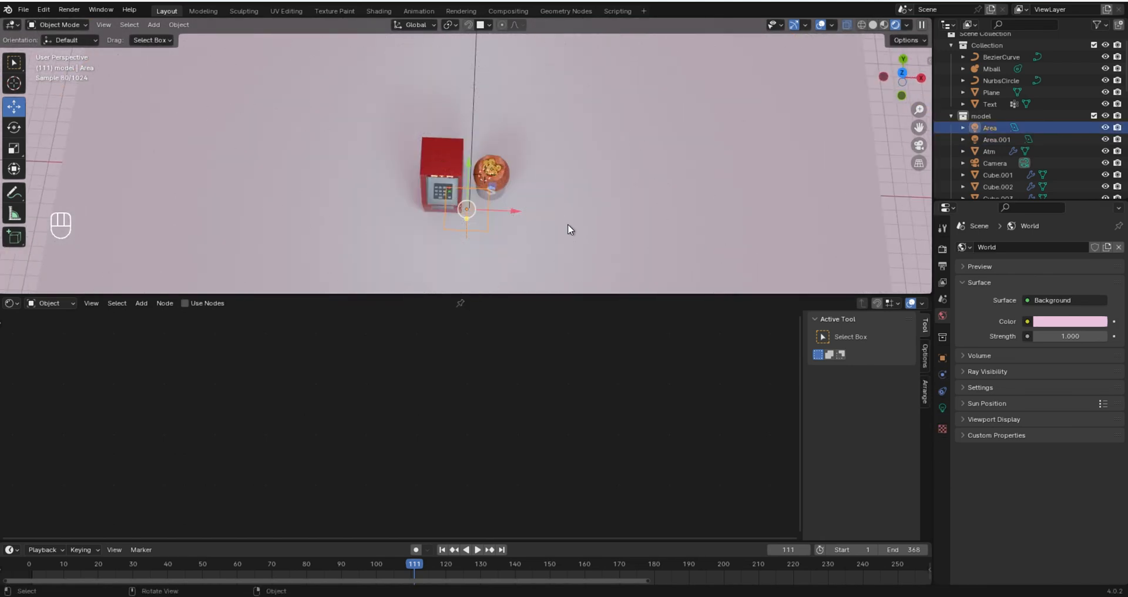
pyautogui.hotkey('ctrl', 'z')
pyautogui.moveTo(567, 224); pyautogui.dragTo(400, 86, button='middle')
pyautogui.moveTo(423, 81); pyautogui.dragTo(365, 95)
pyautogui.moveTo(370, 97); pyautogui.dragTo(587, 117, button='middle')
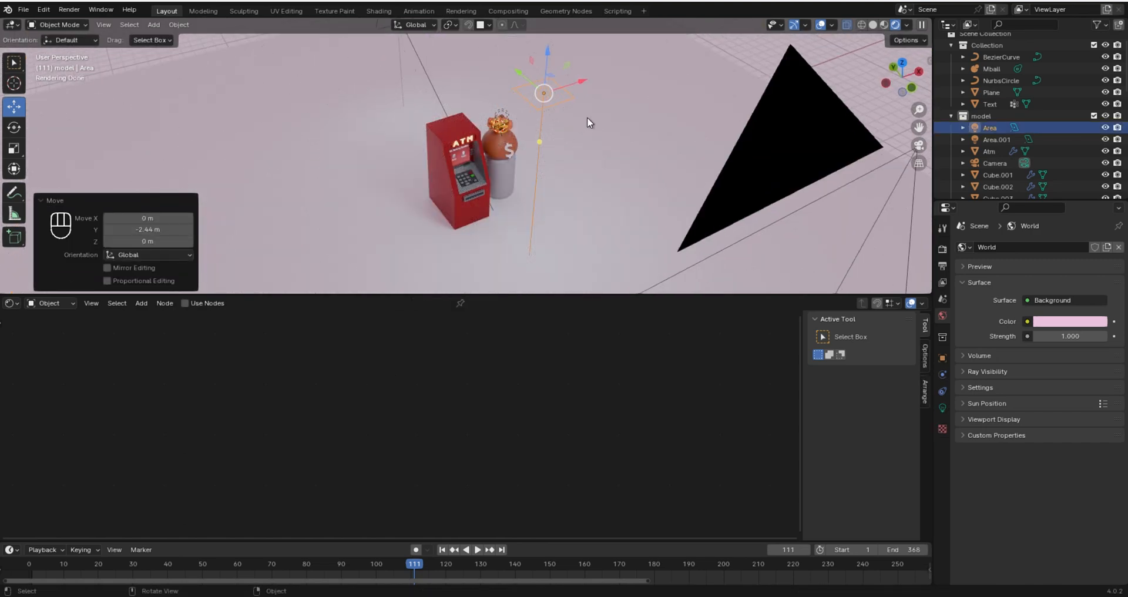
# - Rescale the front area light and check the lighting through the camera
pyautogui.press('s')
pyautogui.click(636, 114)
pyautogui.press('KP_0')
pyautogui.scroll(-2, 509, 155)
# - Raise the rear area light in small moves, the last about 0.02 m along Z
pyautogui.click(536, 197)
pyautogui.moveTo(537, 155); pyautogui.dragTo(544, 136)
pyautogui.moveTo(919, 127); pyautogui.dragTo(938, 50)
pyautogui.moveTo(918, 109); pyautogui.dragTo(894, 175)
pyautogui.press('d')
pyautogui.press('s')
pyautogui.click(720, 188)
pyautogui.moveTo(573, 80); pyautogui.dragTo(573, 77)
pyautogui.scroll(-3, 642, 155)
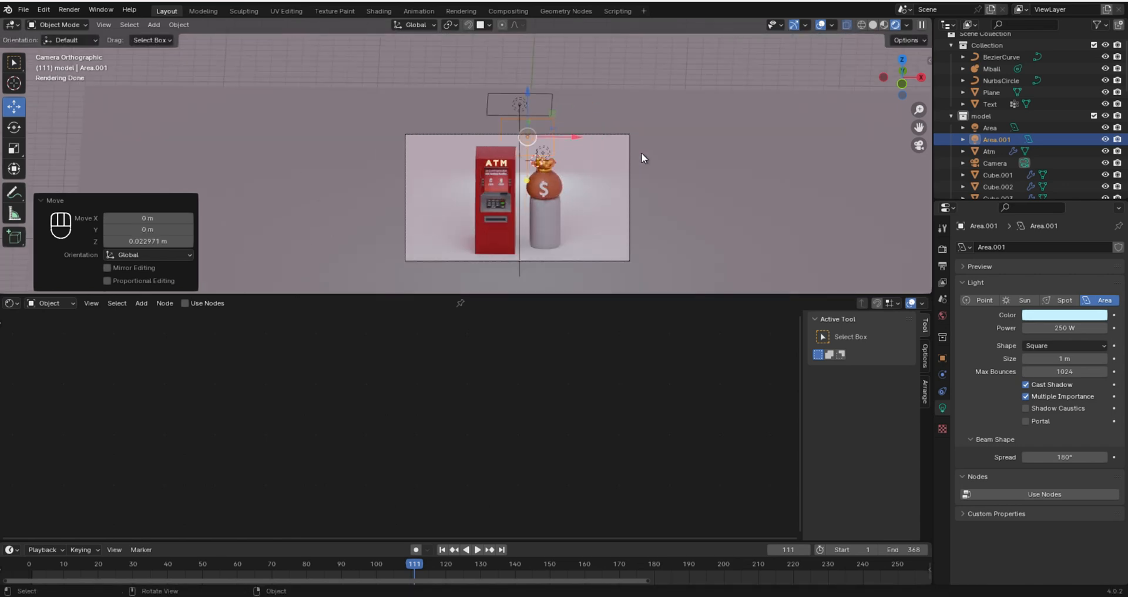
# - Rescale the rear area light, raise it about 1.28 m and move it about -3.82 m along Y
pyautogui.click(538, 94)
pyautogui.moveTo(587, 114); pyautogui.dragTo(493, 120, button='middle')
pyautogui.press('s')
pyautogui.click(608, 165)
pyautogui.moveTo(586, 94); pyautogui.dragTo(585, 77)
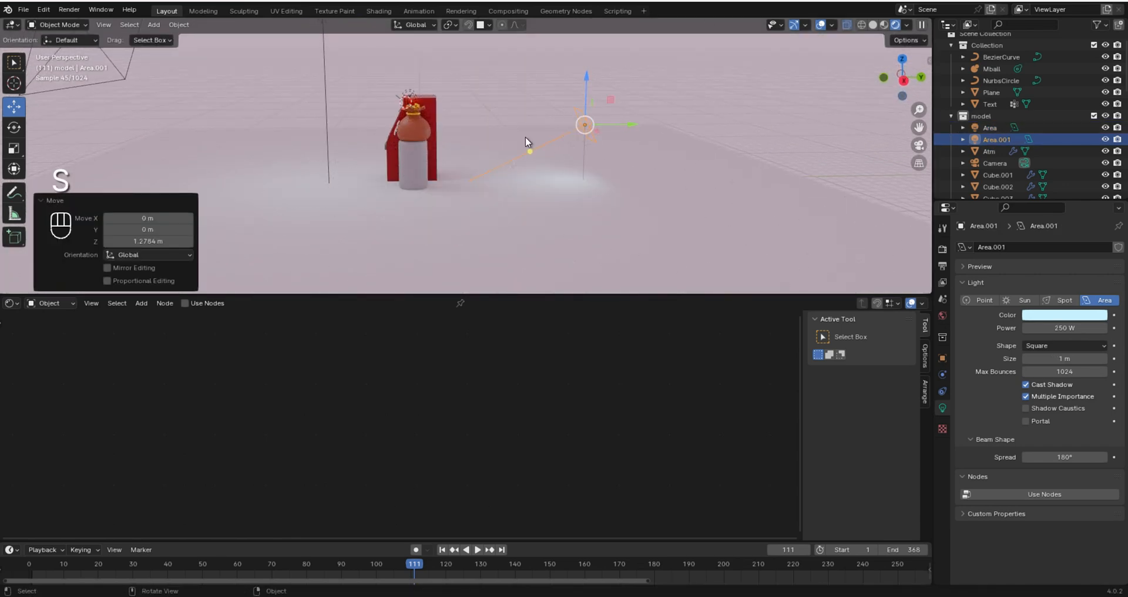
pyautogui.scroll(2, 526, 143)
pyautogui.scroll(1, 949, 135)
pyautogui.keyDown('shift'); pyautogui.moveTo(643, 116); pyautogui.dragTo(713, 135, button='middle'); pyautogui.keyUp('shift')
pyautogui.moveTo(750, 130); pyautogui.dragTo(675, 129)
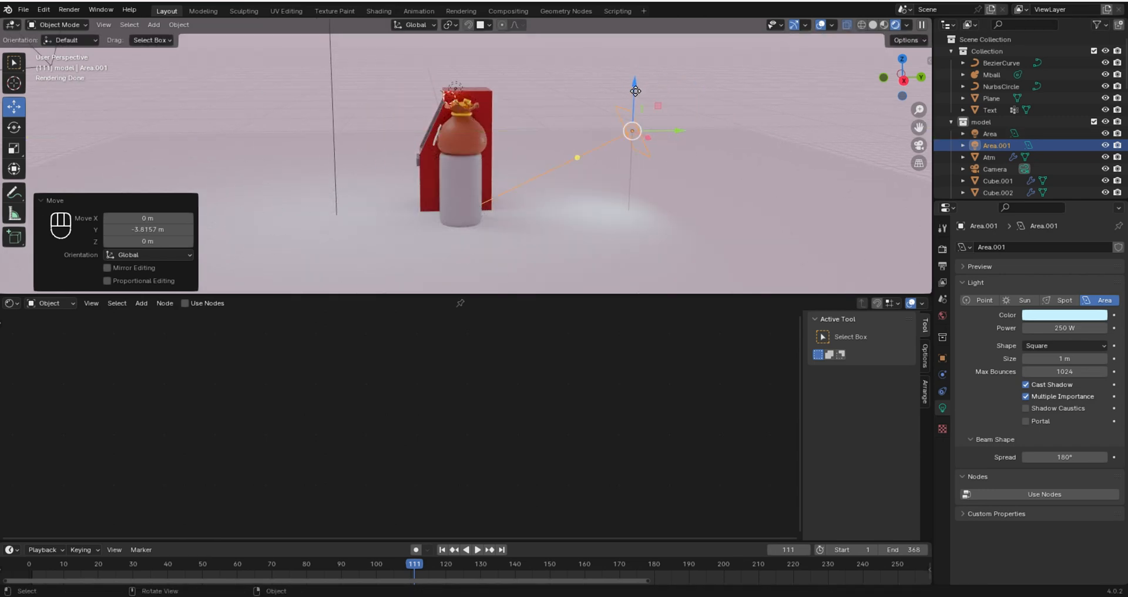
# - Raise the rear area light in two passes, the last about 0.6 m along Z, and check the camera view
pyautogui.moveTo(636, 88); pyautogui.dragTo(637, 85)
pyautogui.press('KP_1')
pyautogui.moveTo(482, 84); pyautogui.dragTo(485, 69)
pyautogui.press('KP_0')
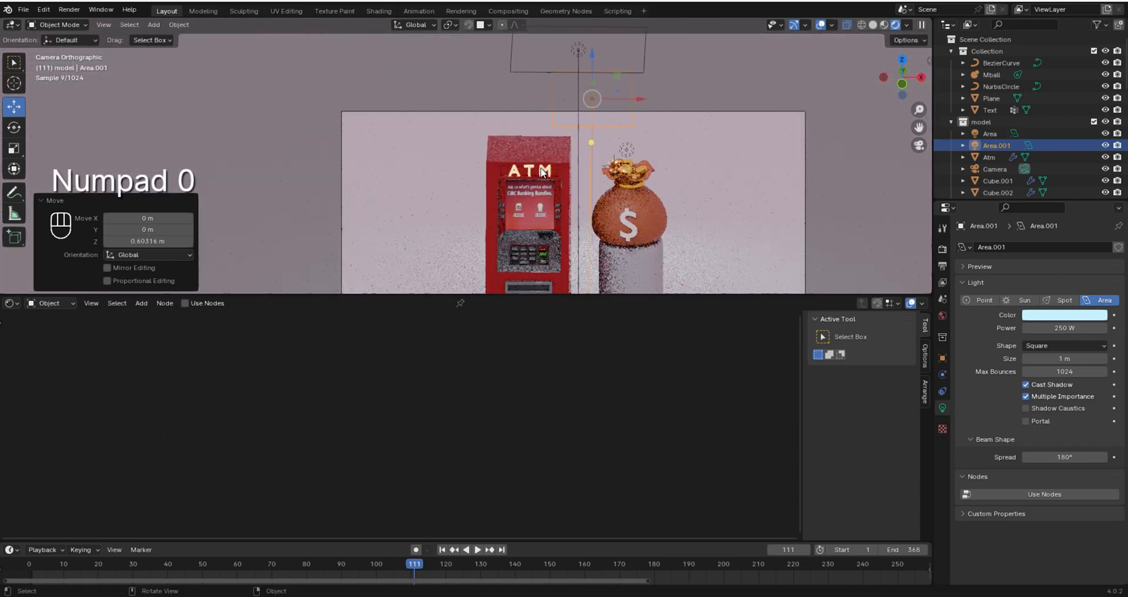
pyautogui.scroll(-2, 780, 186)
# - Rotate the rear area light about 4° in the side view and raise it about 0.54 m
pyautogui.moveTo(780, 186); pyautogui.dragTo(672, 154, button='middle')
pyautogui.press('r')
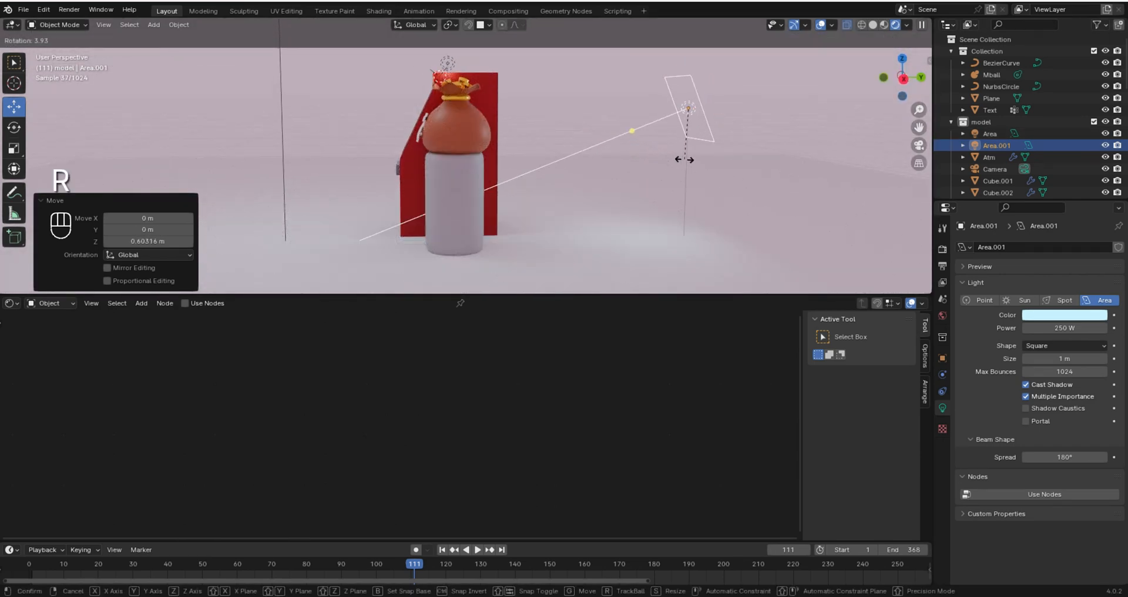
pyautogui.click(686, 158)
pyautogui.moveTo(720, 94); pyautogui.dragTo(716, 111, button='middle')
pyautogui.press('KP_1')
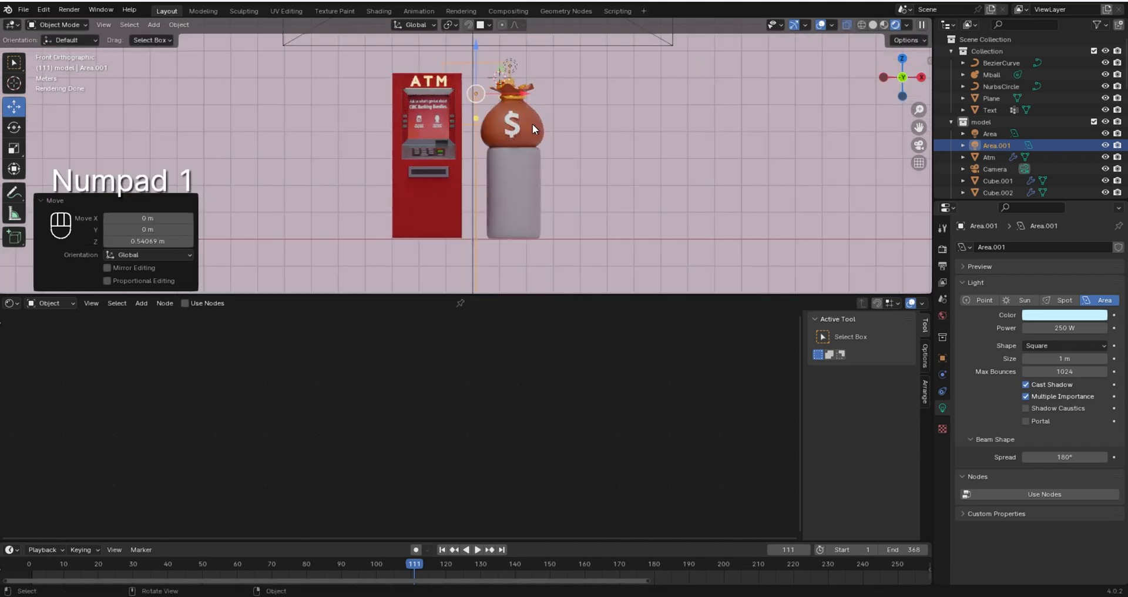
# - Lower the rear area light about 1.33 m along Z while looking through the camera
pyautogui.press('KP_0')
pyautogui.press('g')
pyautogui.click(564, 94)
pyautogui.scroll(-2, 813, 176)
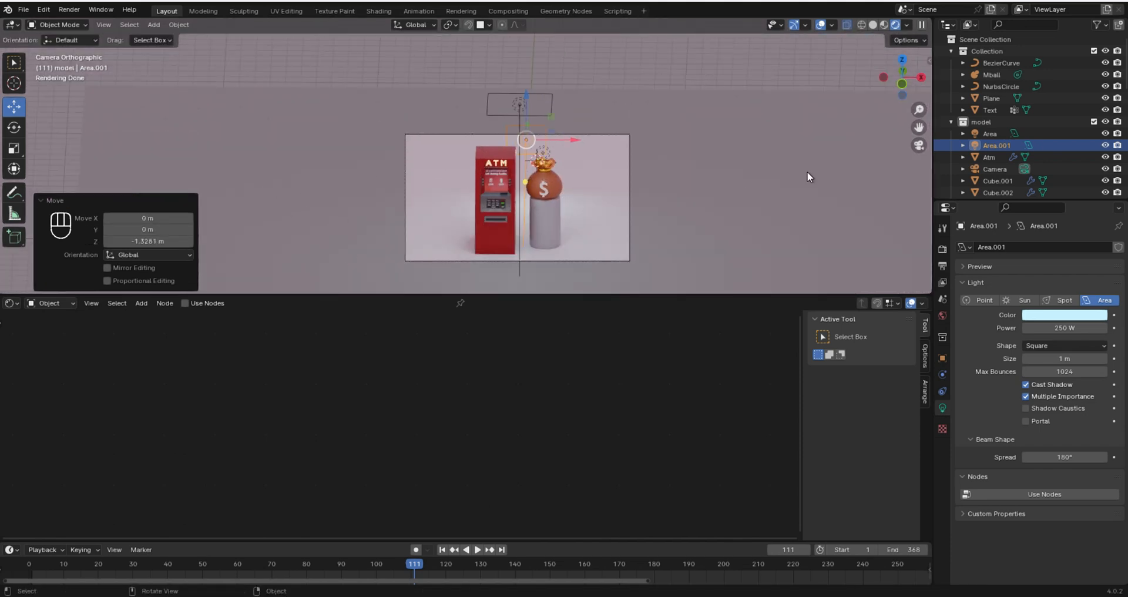
pyautogui.scroll(-1, 810, 177)
pyautogui.click(793, 170)
# - Lower the front area light about 0.47 m along Z and check it through the camera
pyautogui.moveTo(634, 154); pyautogui.dragTo(515, 193, button='middle')
pyautogui.scroll(-2, 427, 87)
pyautogui.click(385, 96)
pyautogui.moveTo(380, 59); pyautogui.dragTo(382, 66)
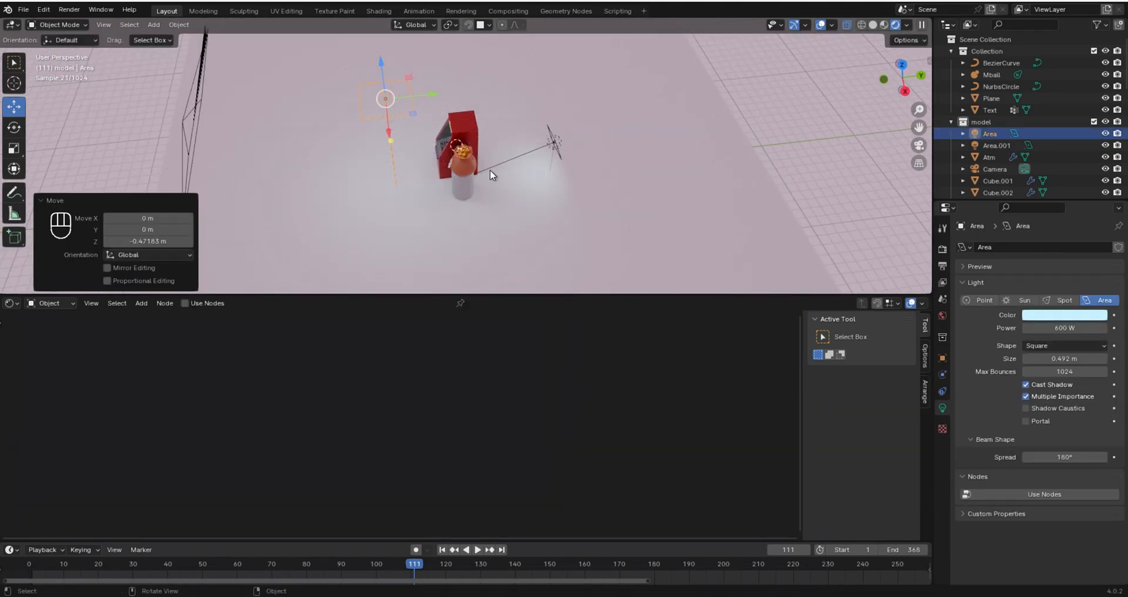
pyautogui.press('KP_0')
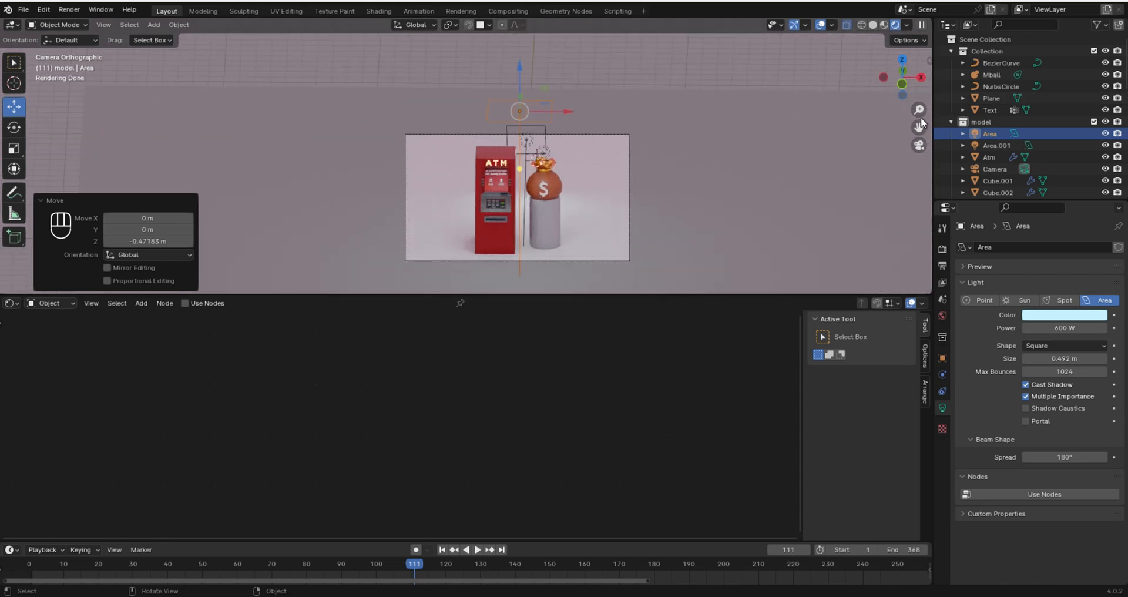
pyautogui.moveTo(920, 127); pyautogui.dragTo(949, 107)
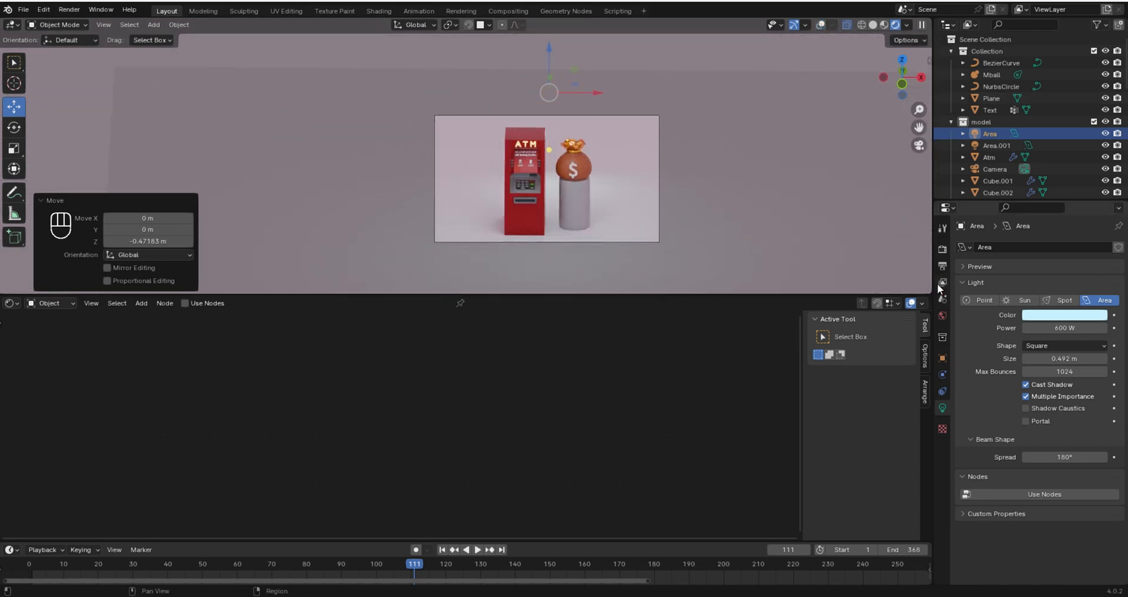
# - Set the render samples to 500 and enable Simplify in the Cycles render settings
pyautogui.click(942, 248)
pyautogui.scroll(-1, 1057, 362)
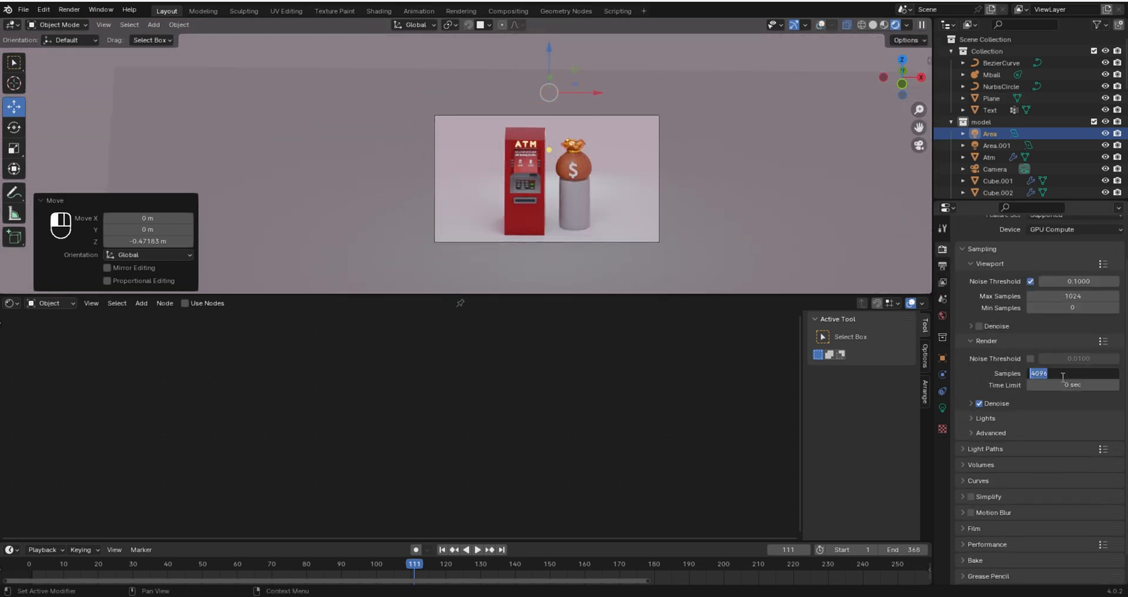
pyautogui.scroll(-1, 975, 467)
pyautogui.click(969, 465)
pyautogui.scroll(3, 563, 154)
pyautogui.scroll(-1, 529, 147)
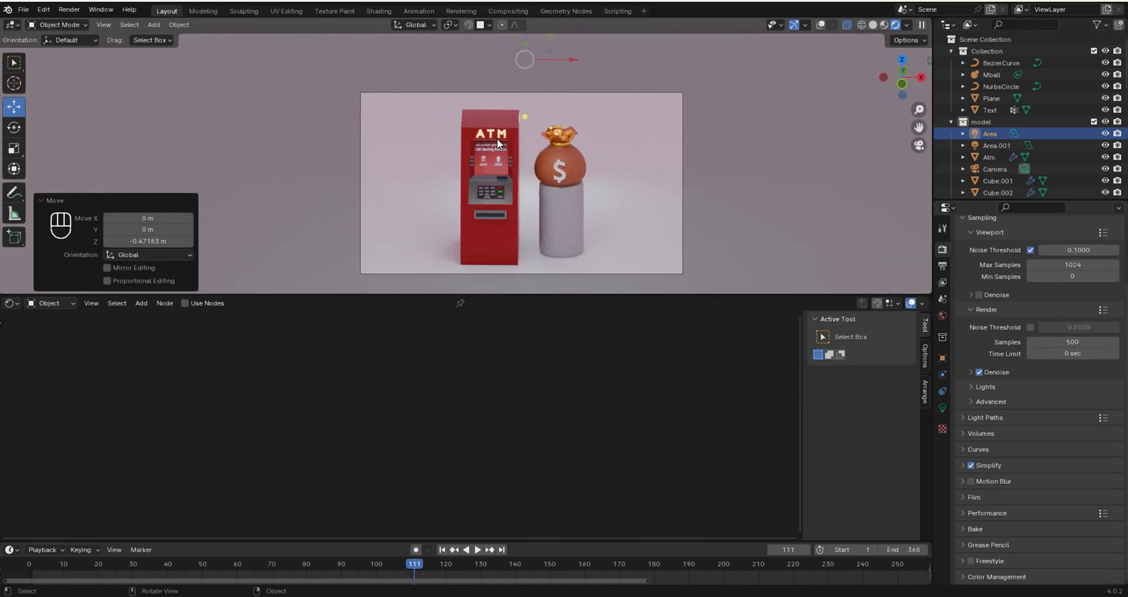
# - Render frame 111 as a still image and view the whole frame
pyautogui.click(69, 11)
pyautogui.click(82, 22)
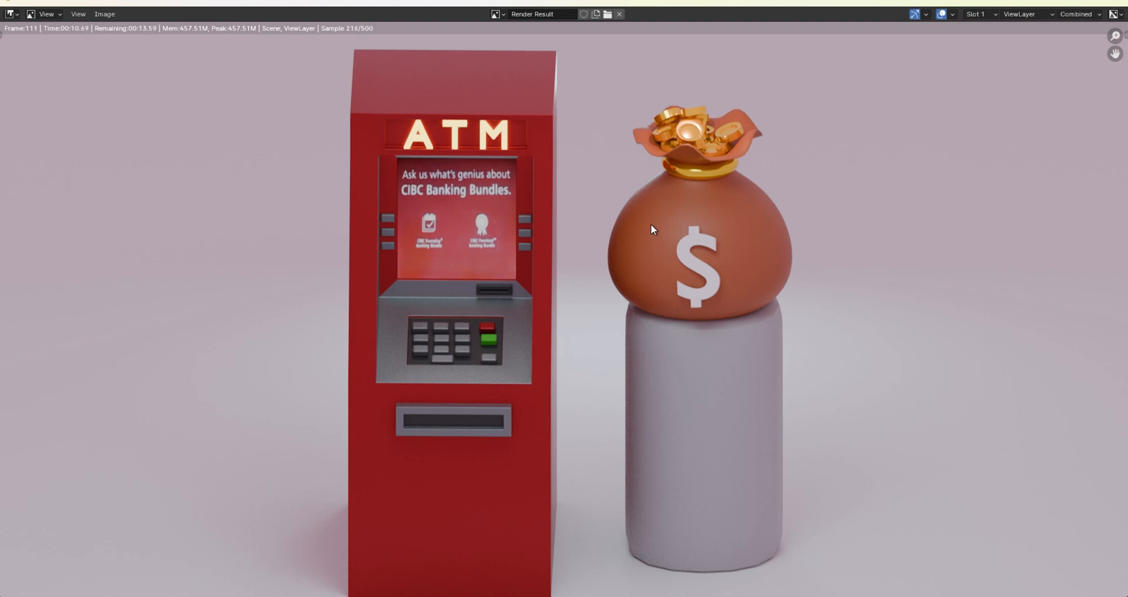
pyautogui.scroll(-3, 608, 189)
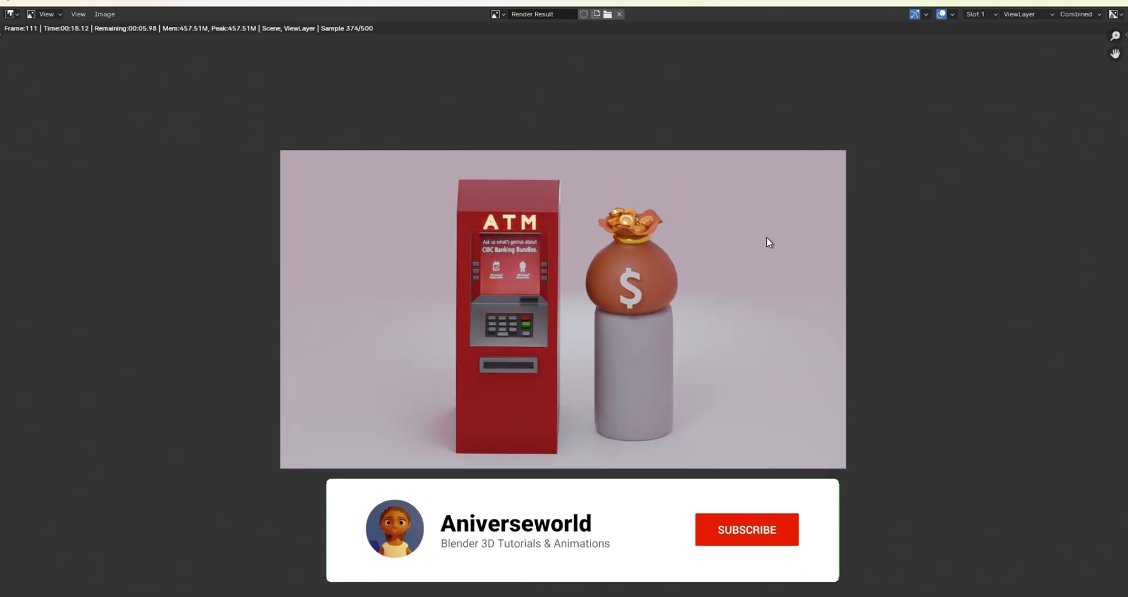